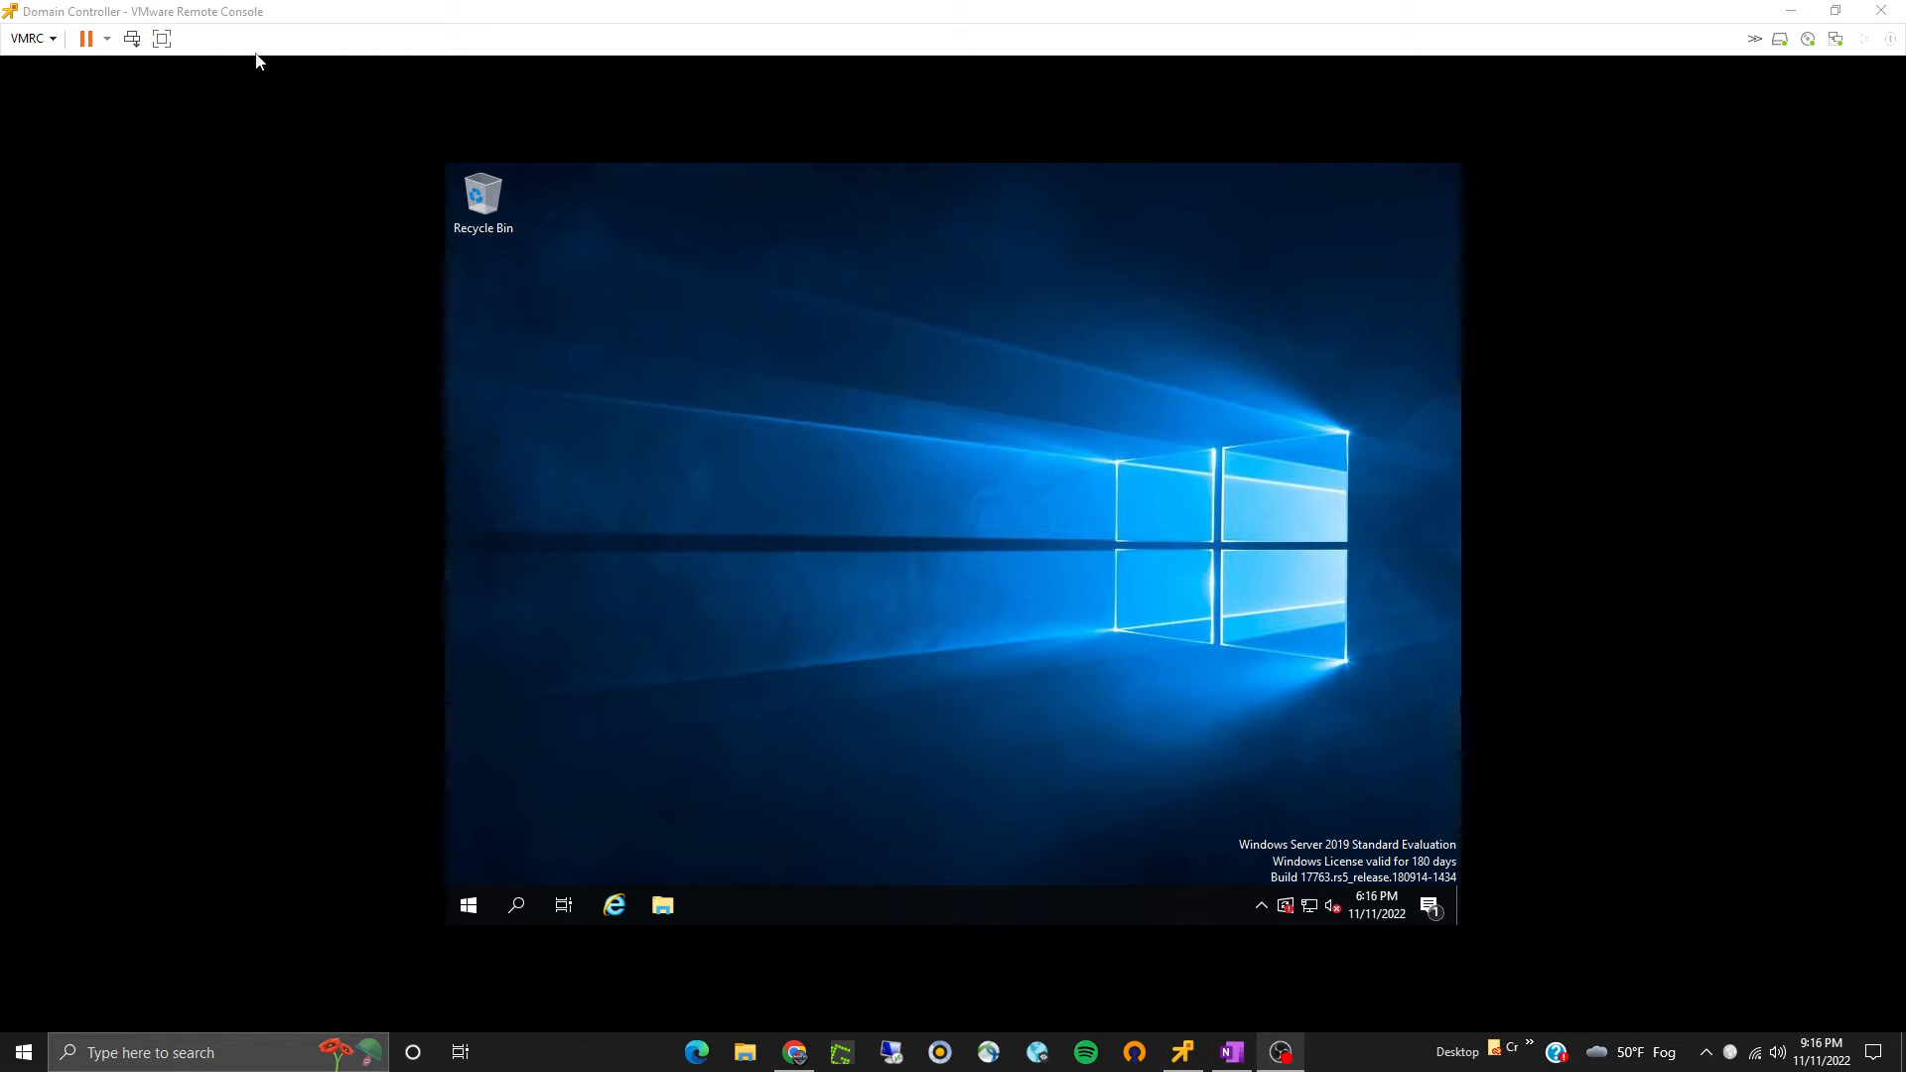
click(1195, 839)
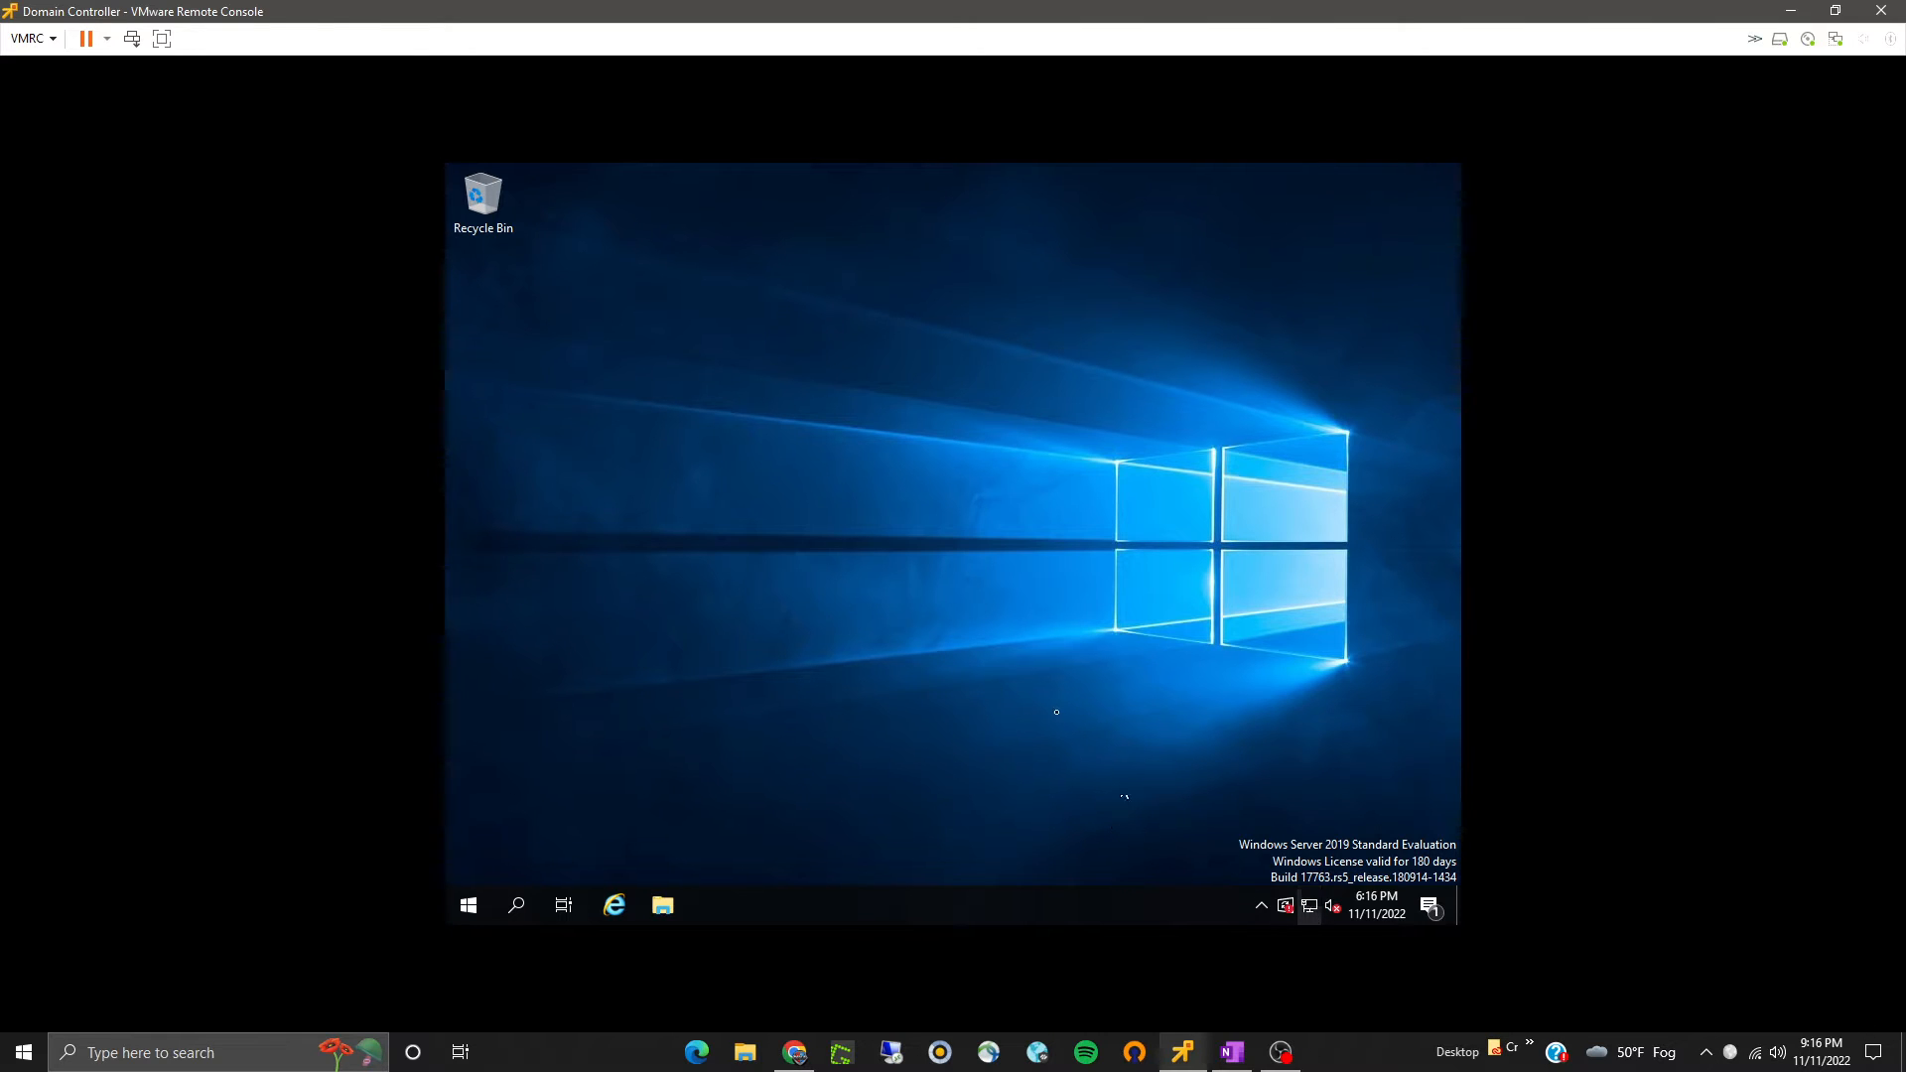
click(470, 906)
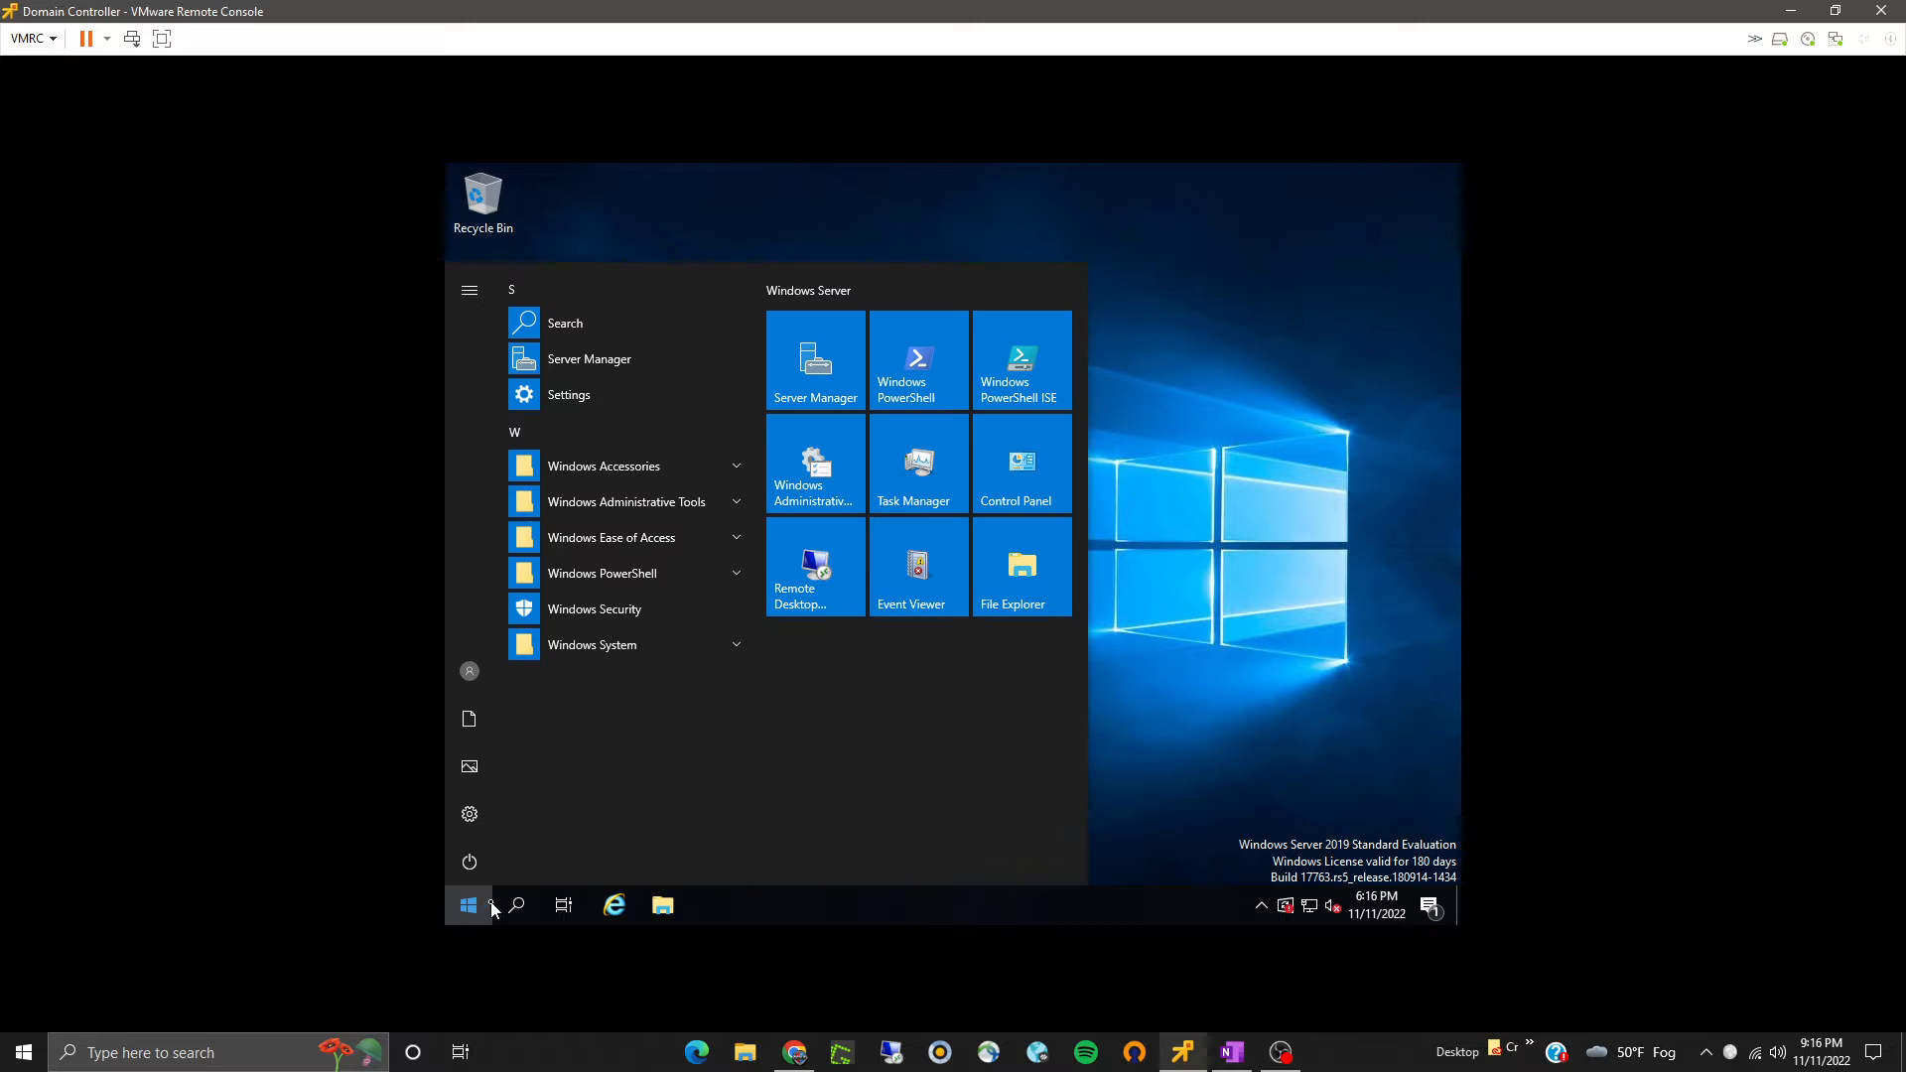
click(1208, 797)
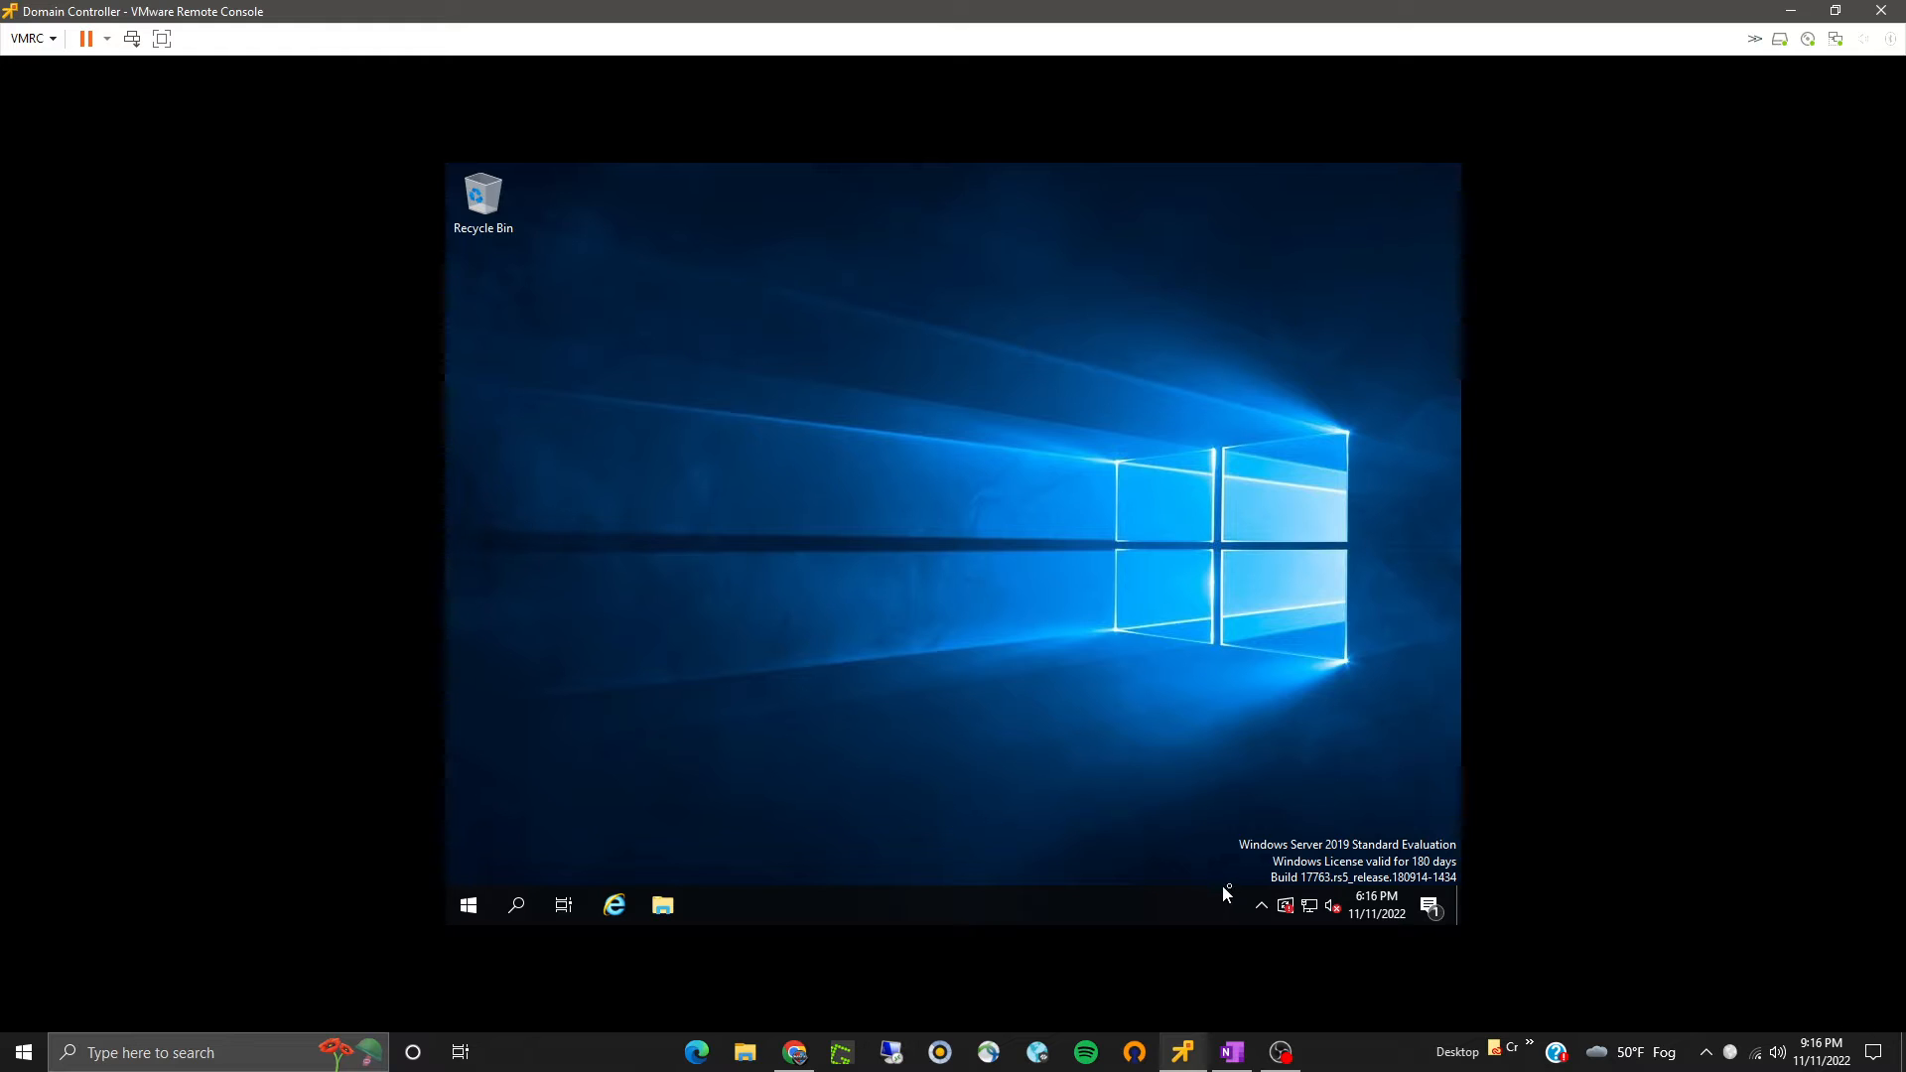
- Open the Internet Protocol Version 4 (TCP/IPv4) properties of the Ethernet0 network adapter
right_click(1307, 901)
click(1307, 891)
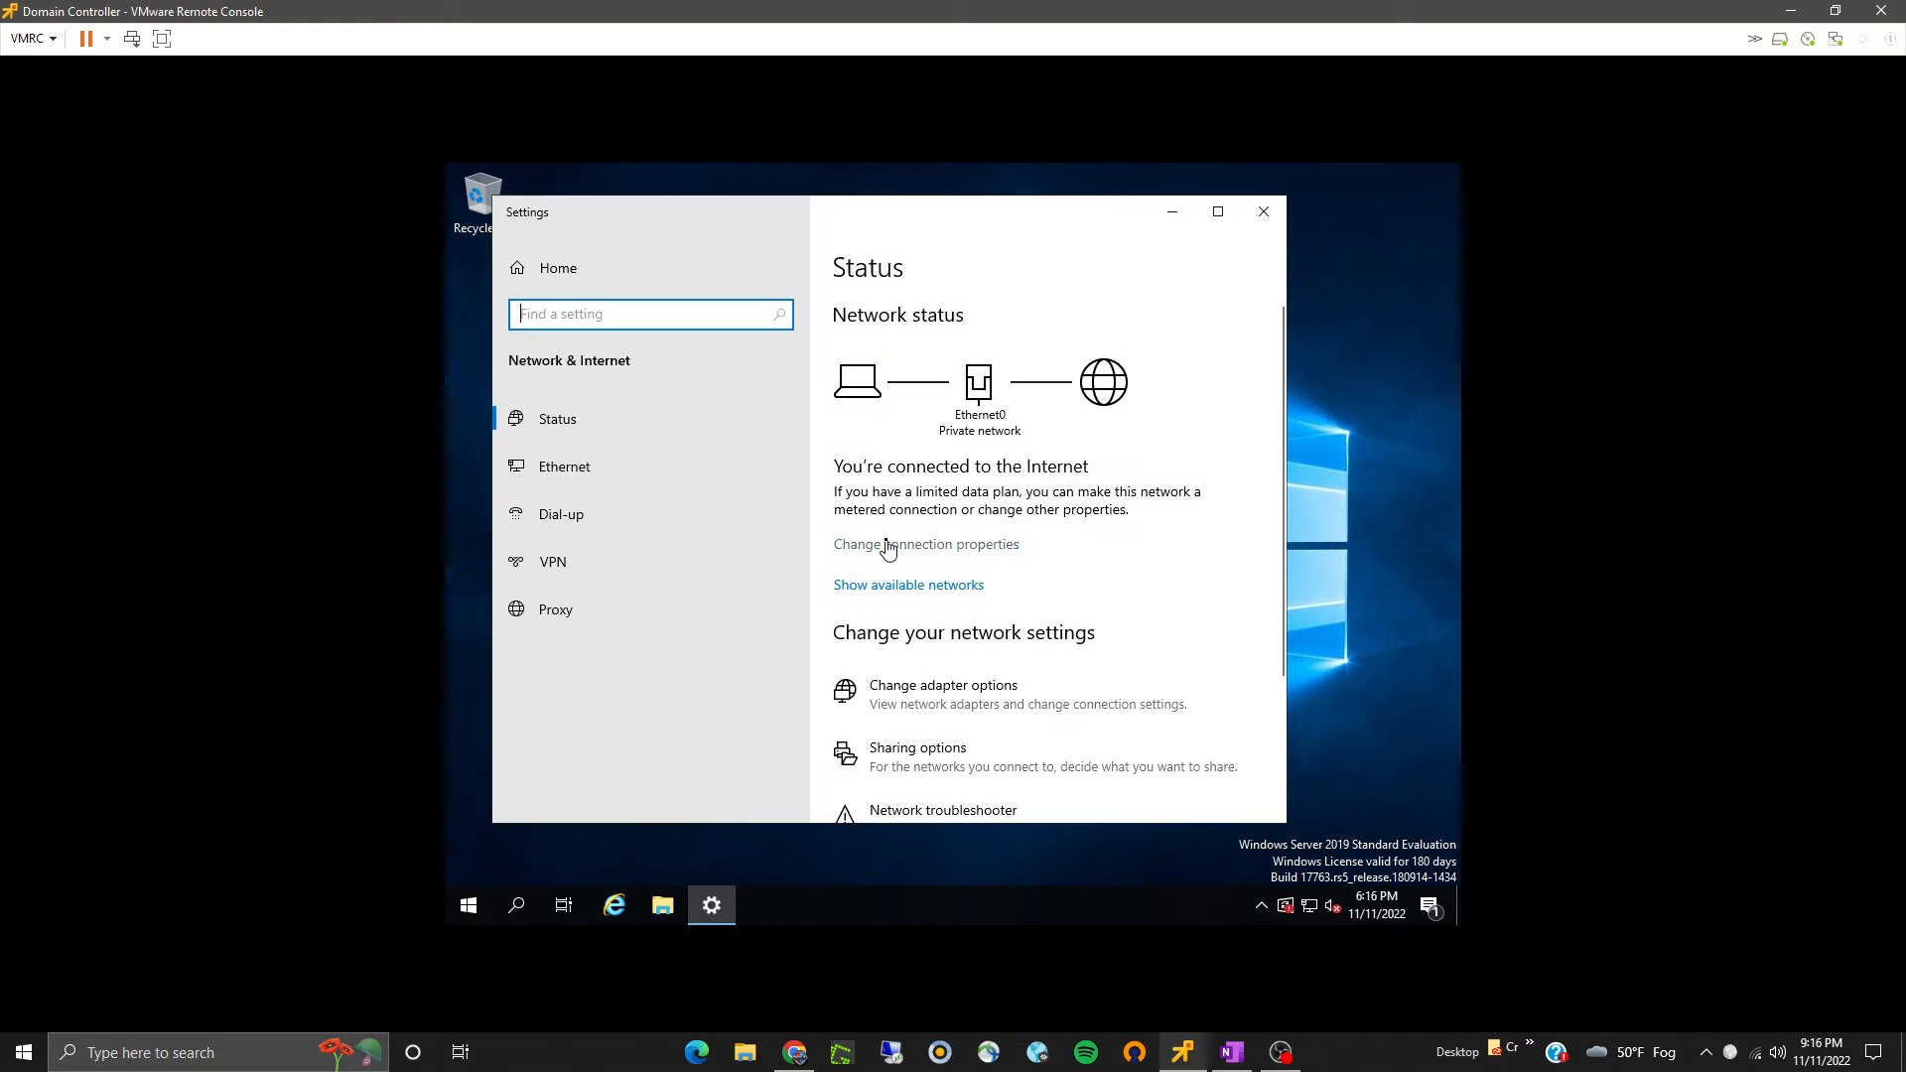
click(923, 689)
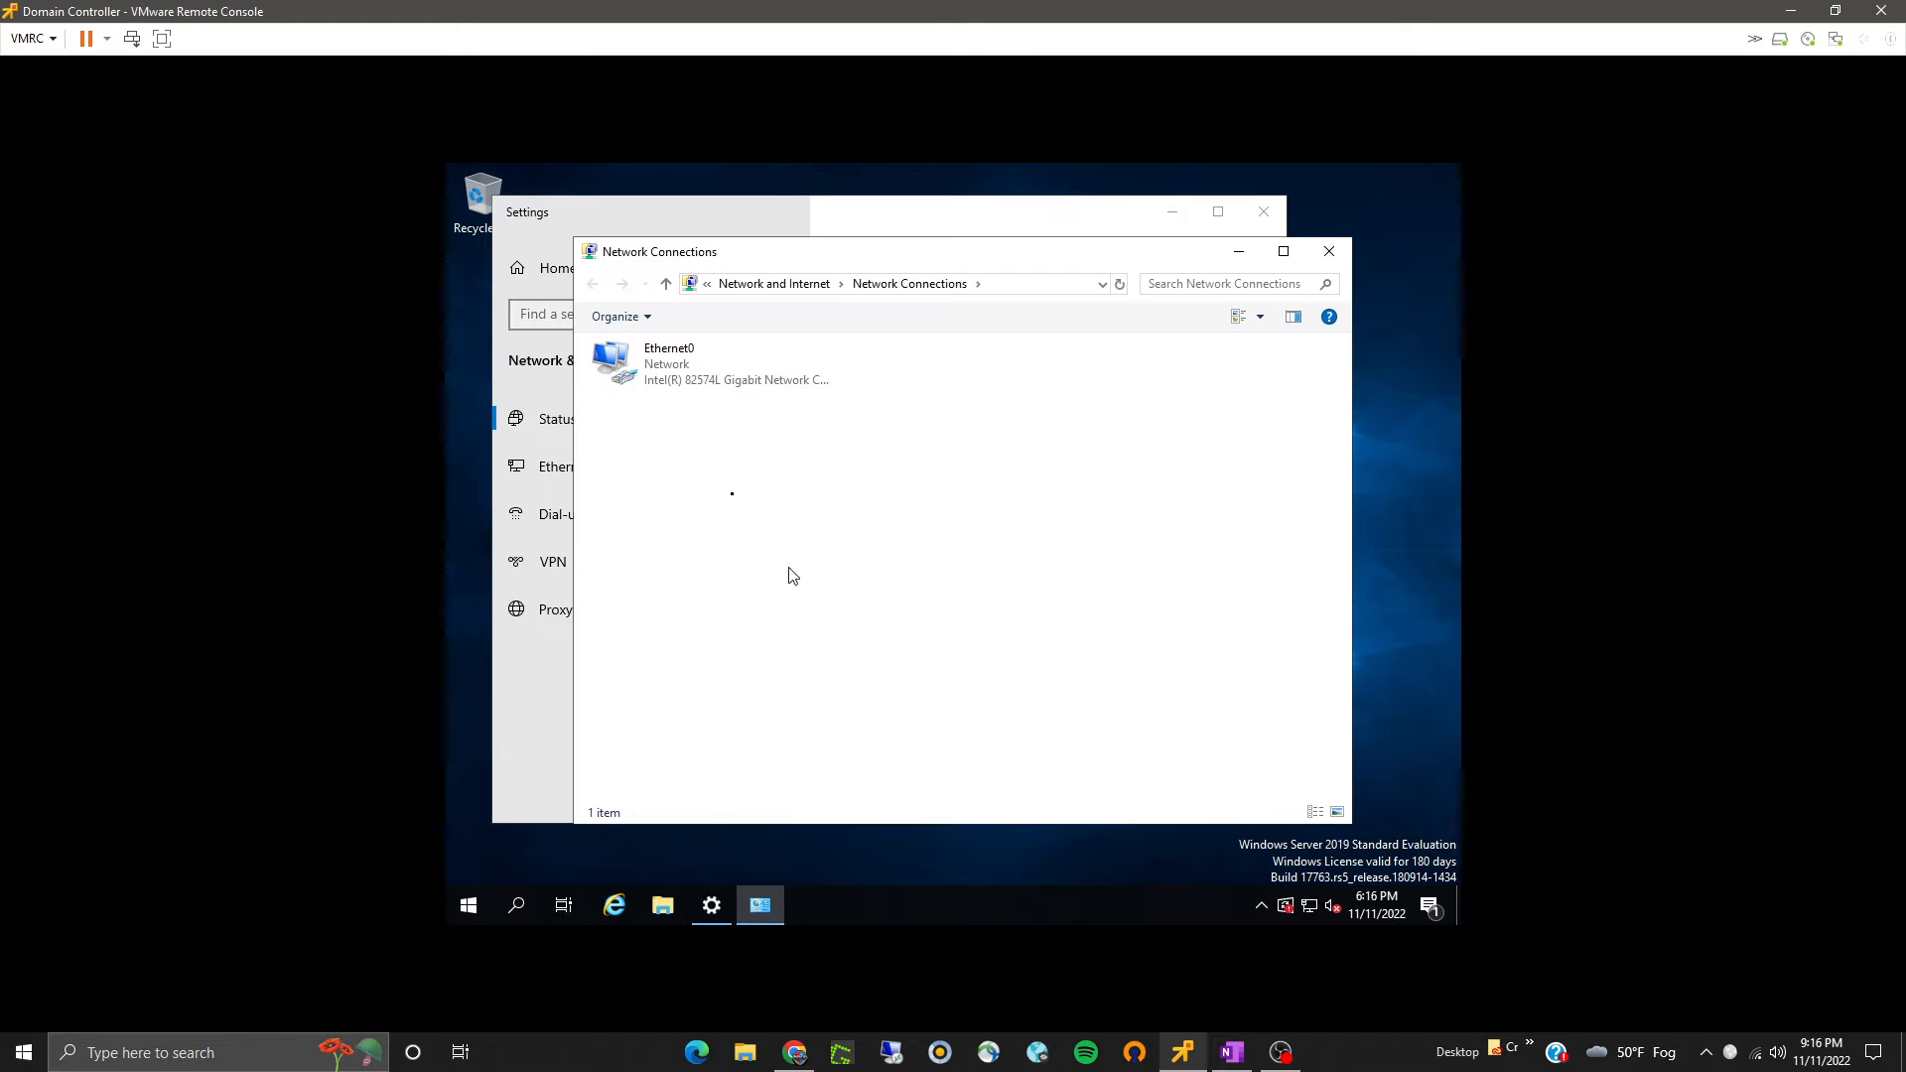
click(667, 360)
right_click(665, 358)
click(722, 552)
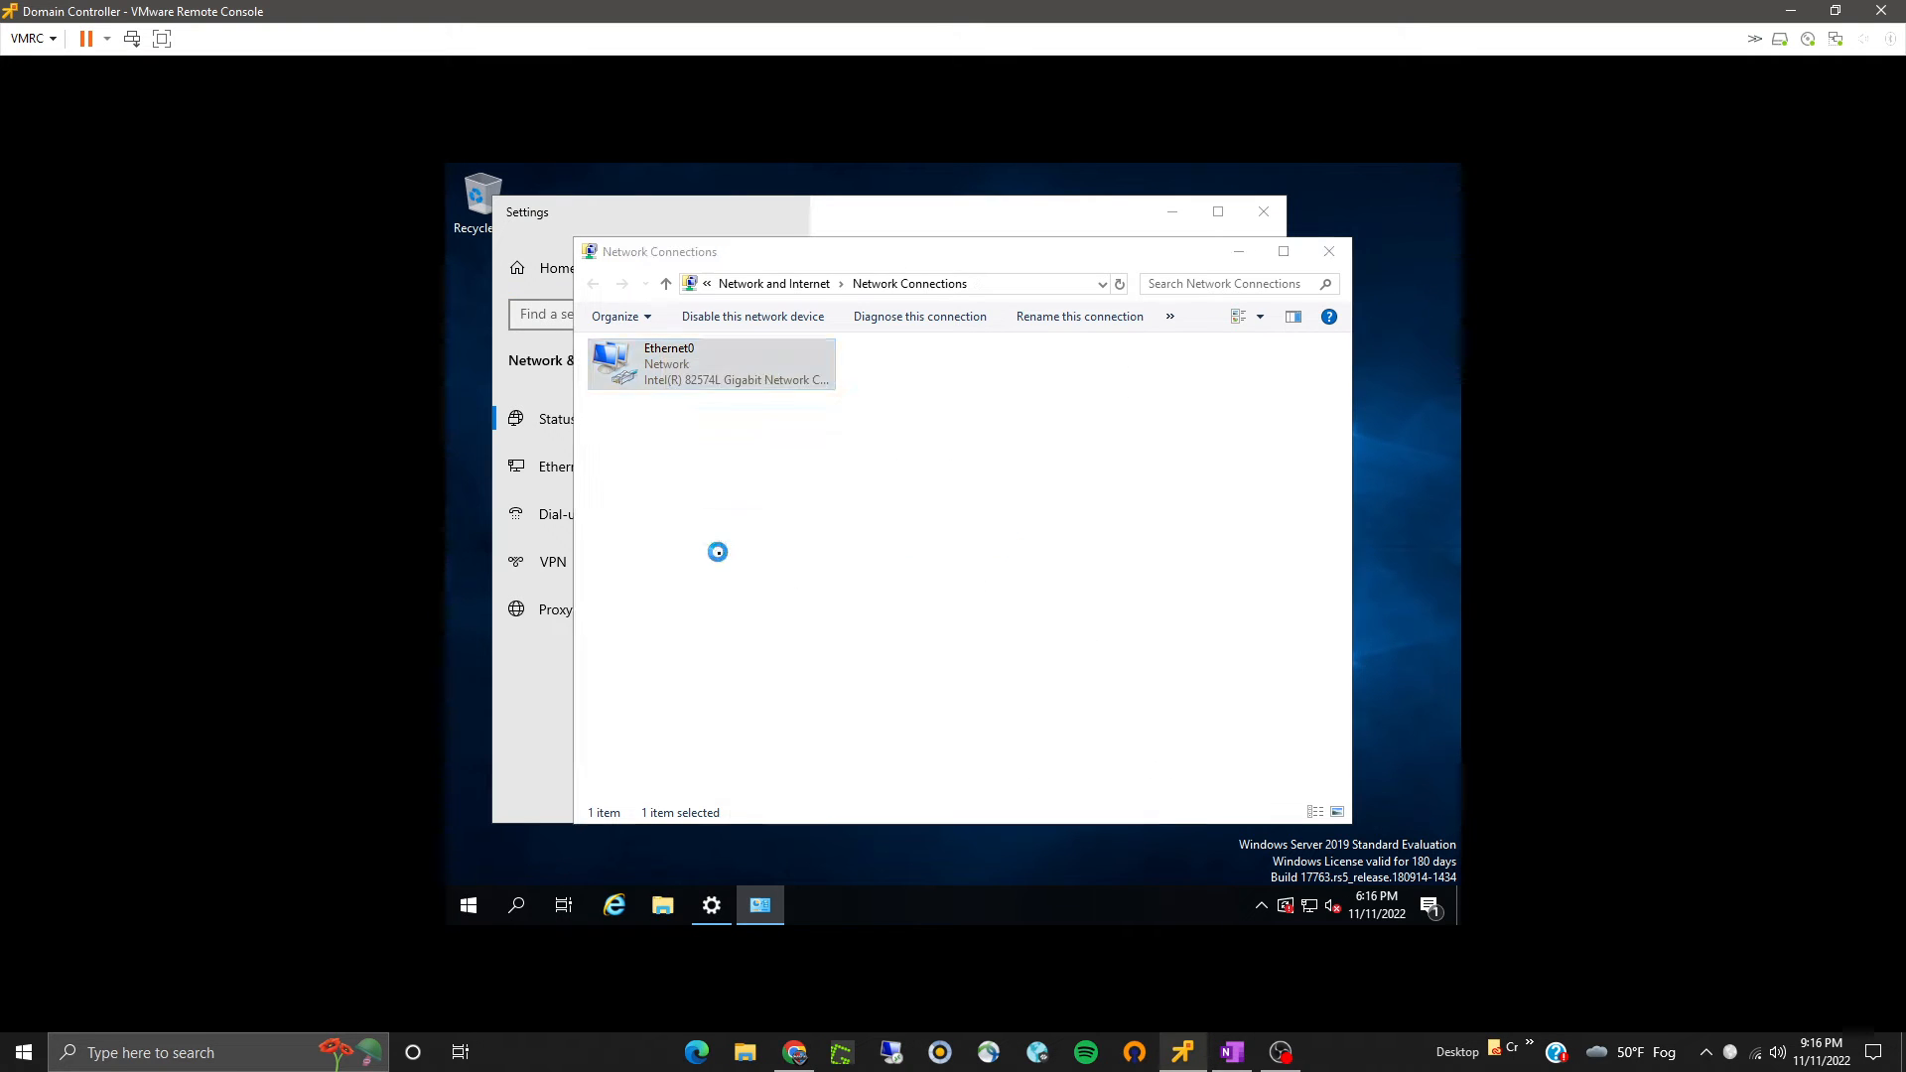
click(767, 550)
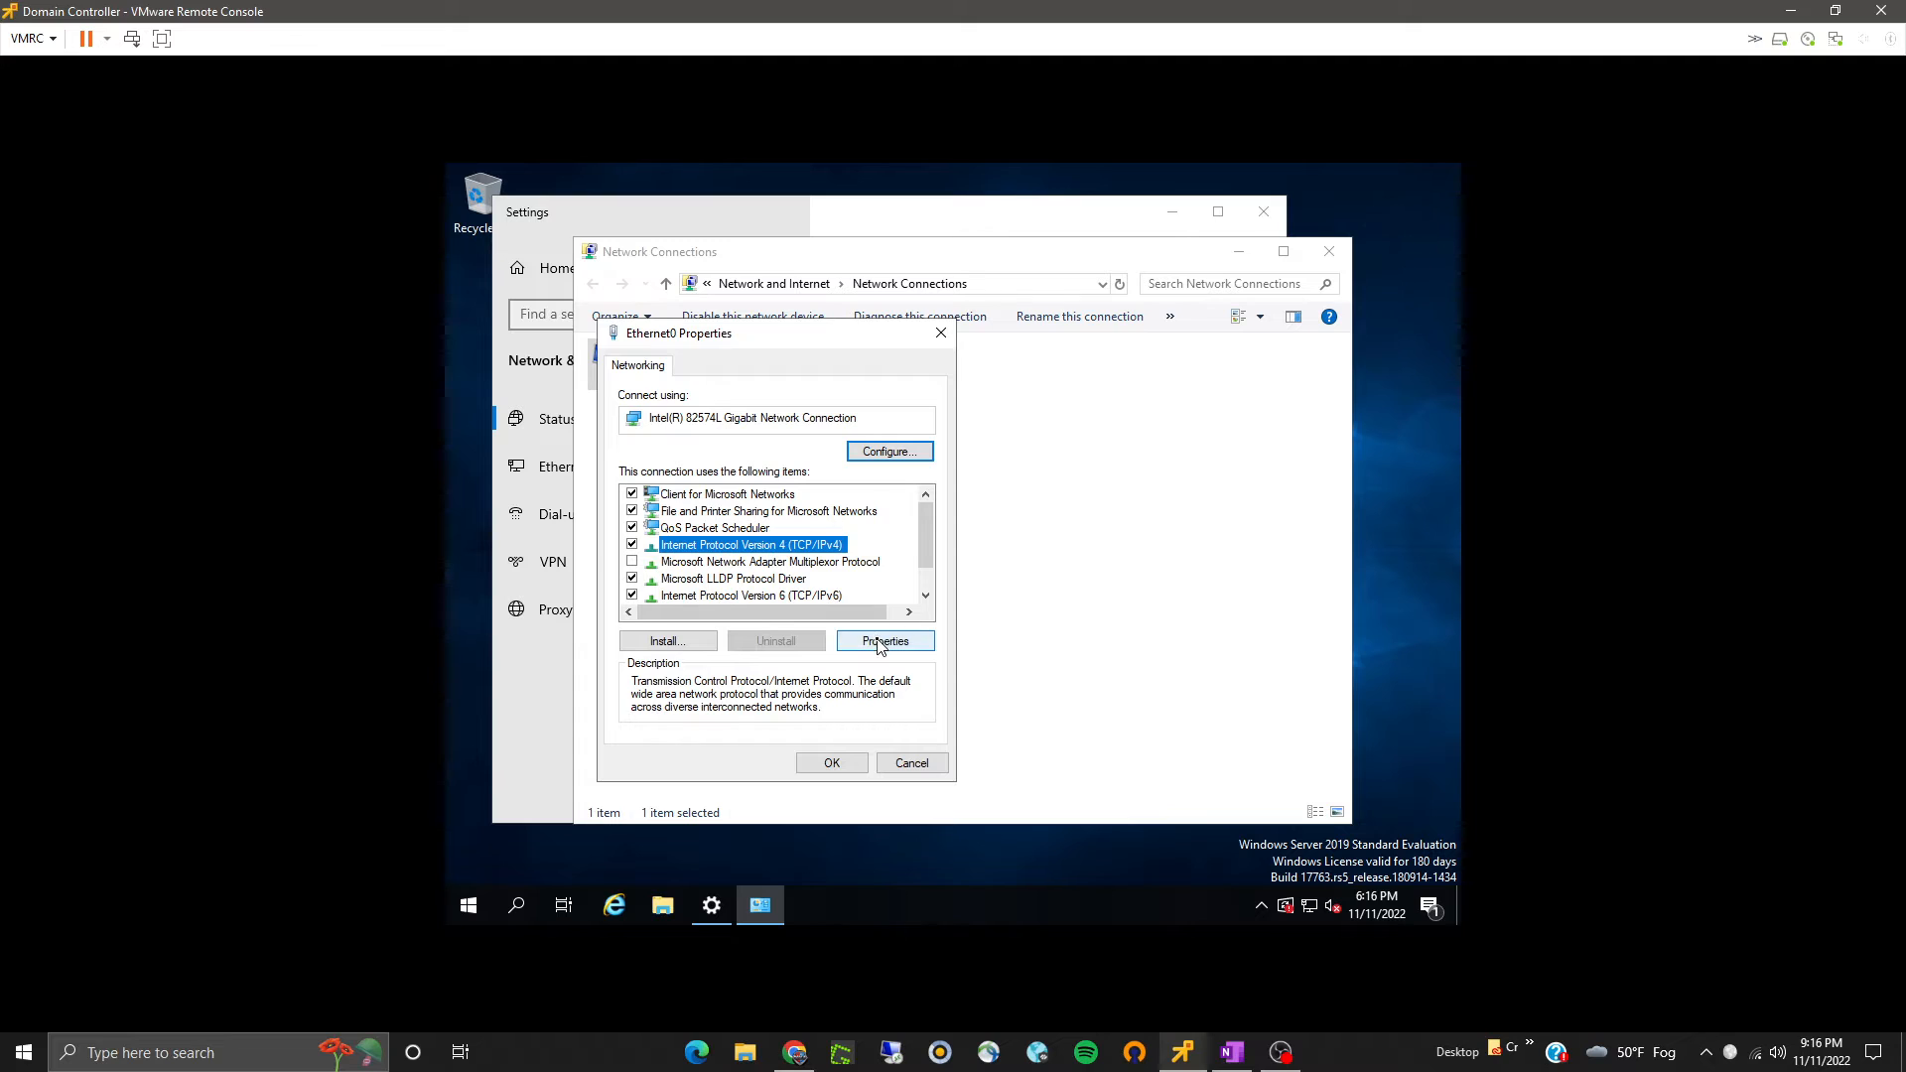
click(885, 641)
- Assign static IP 192.168.8.100, mask 255.255.255.0, gateway 192.168.8.1, DNS servers 192.168.8.100 and 8.8.4.4, then close the network windows
click(753, 558)
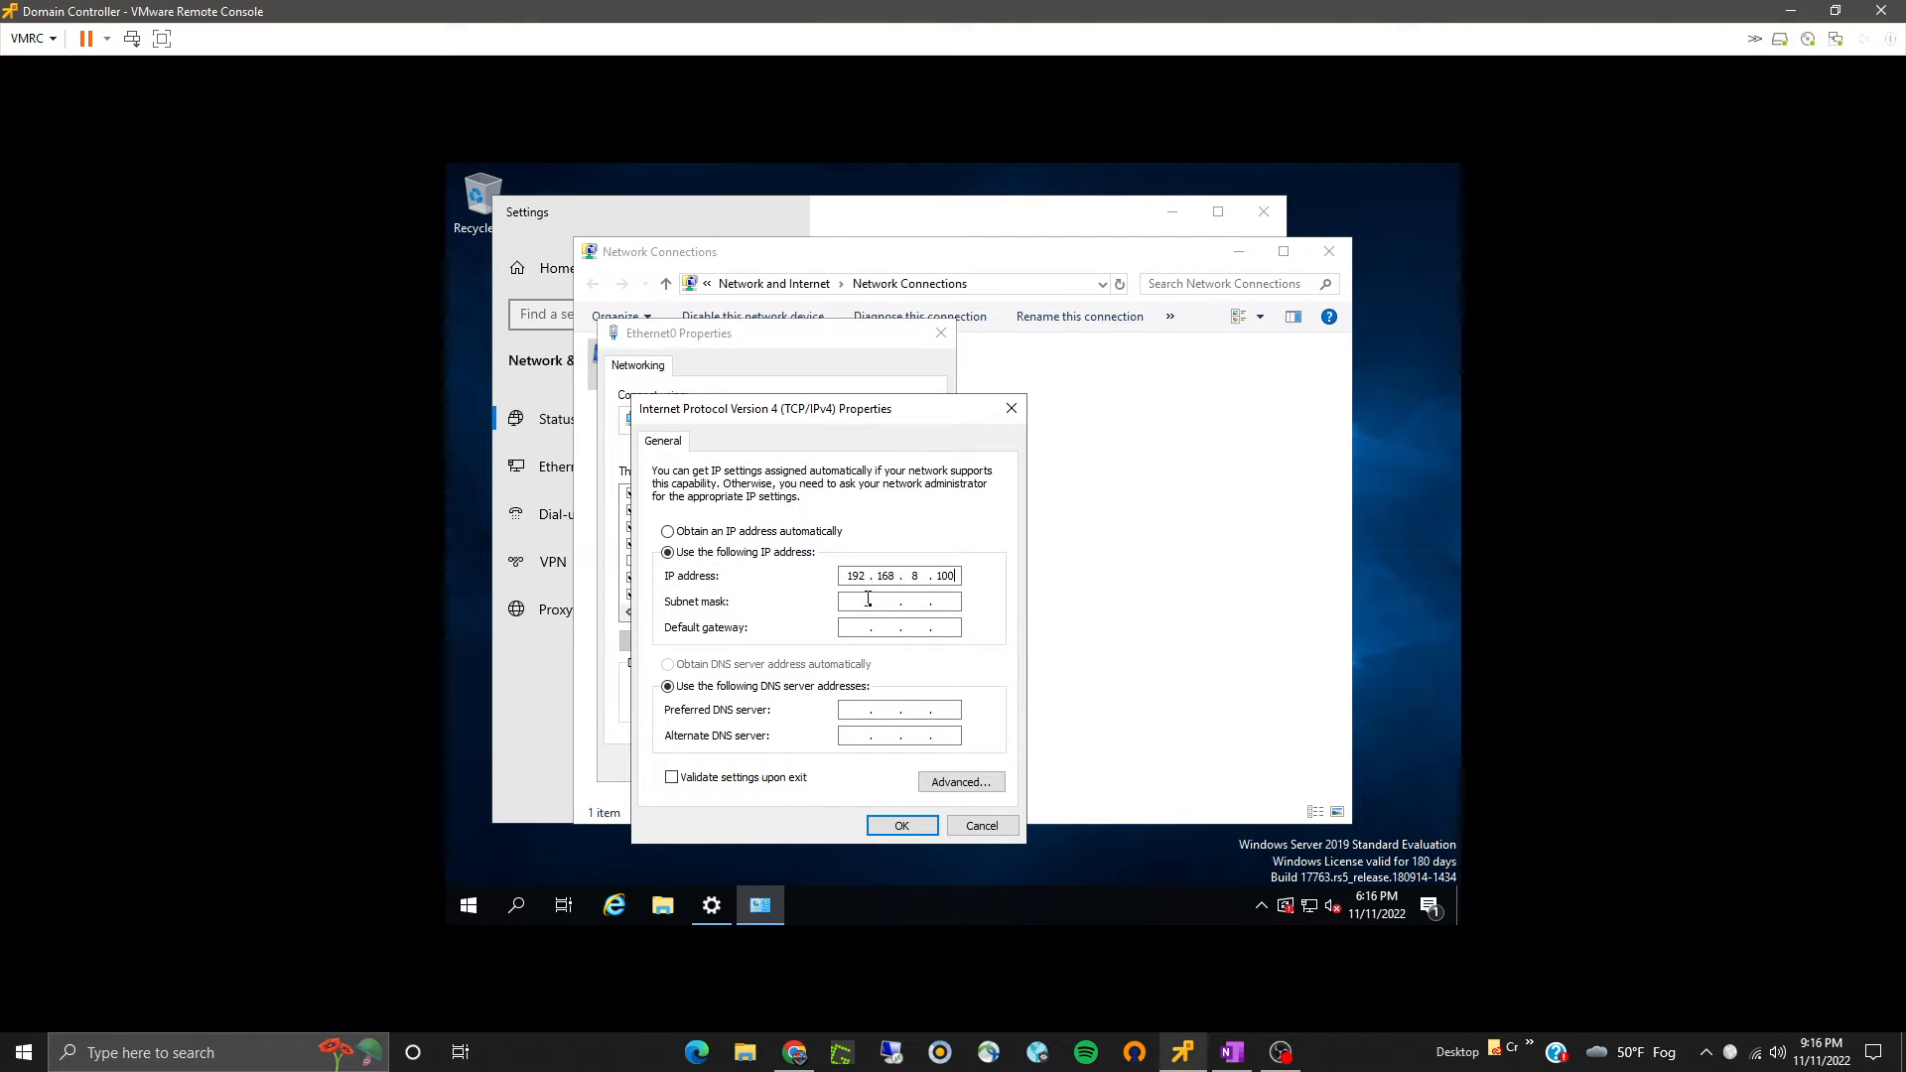
click(869, 601)
click(863, 628)
text(192 . 168 . 8)
text(4)
text(4)
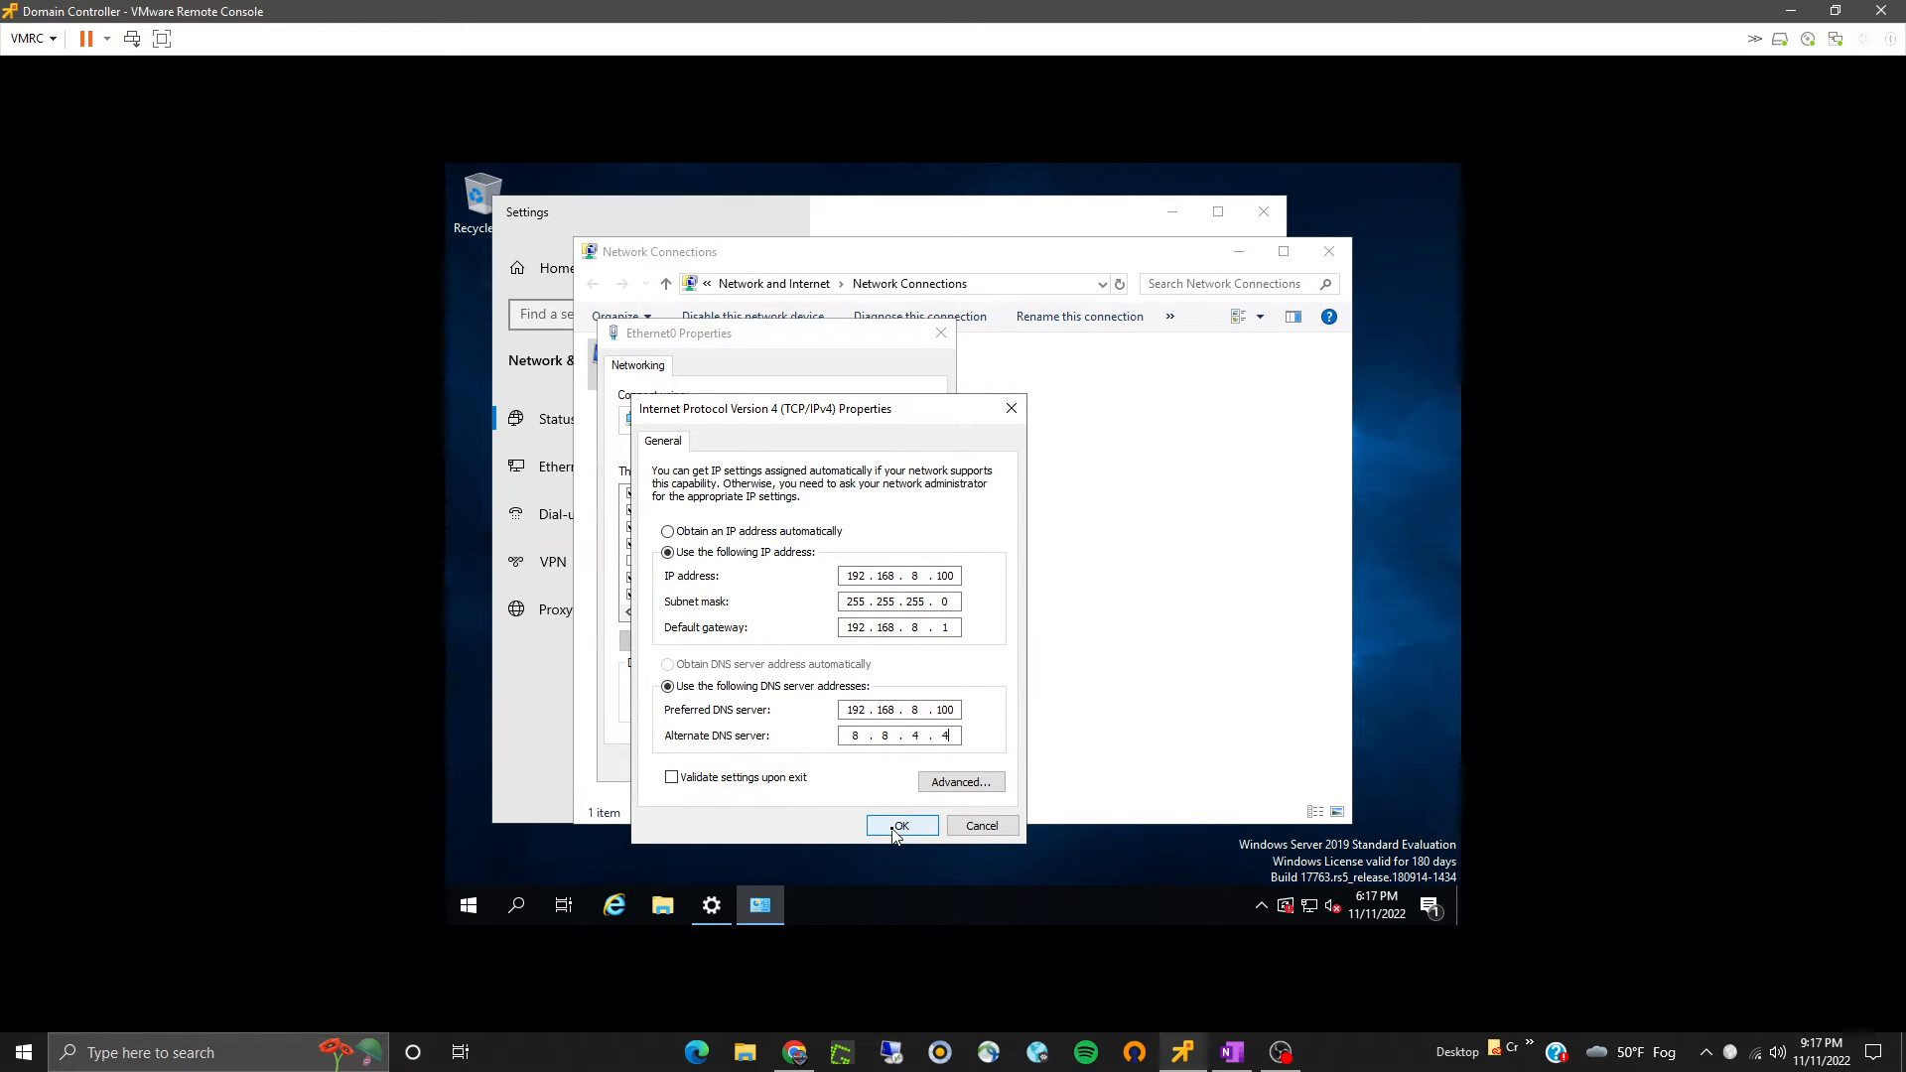
click(893, 825)
click(832, 762)
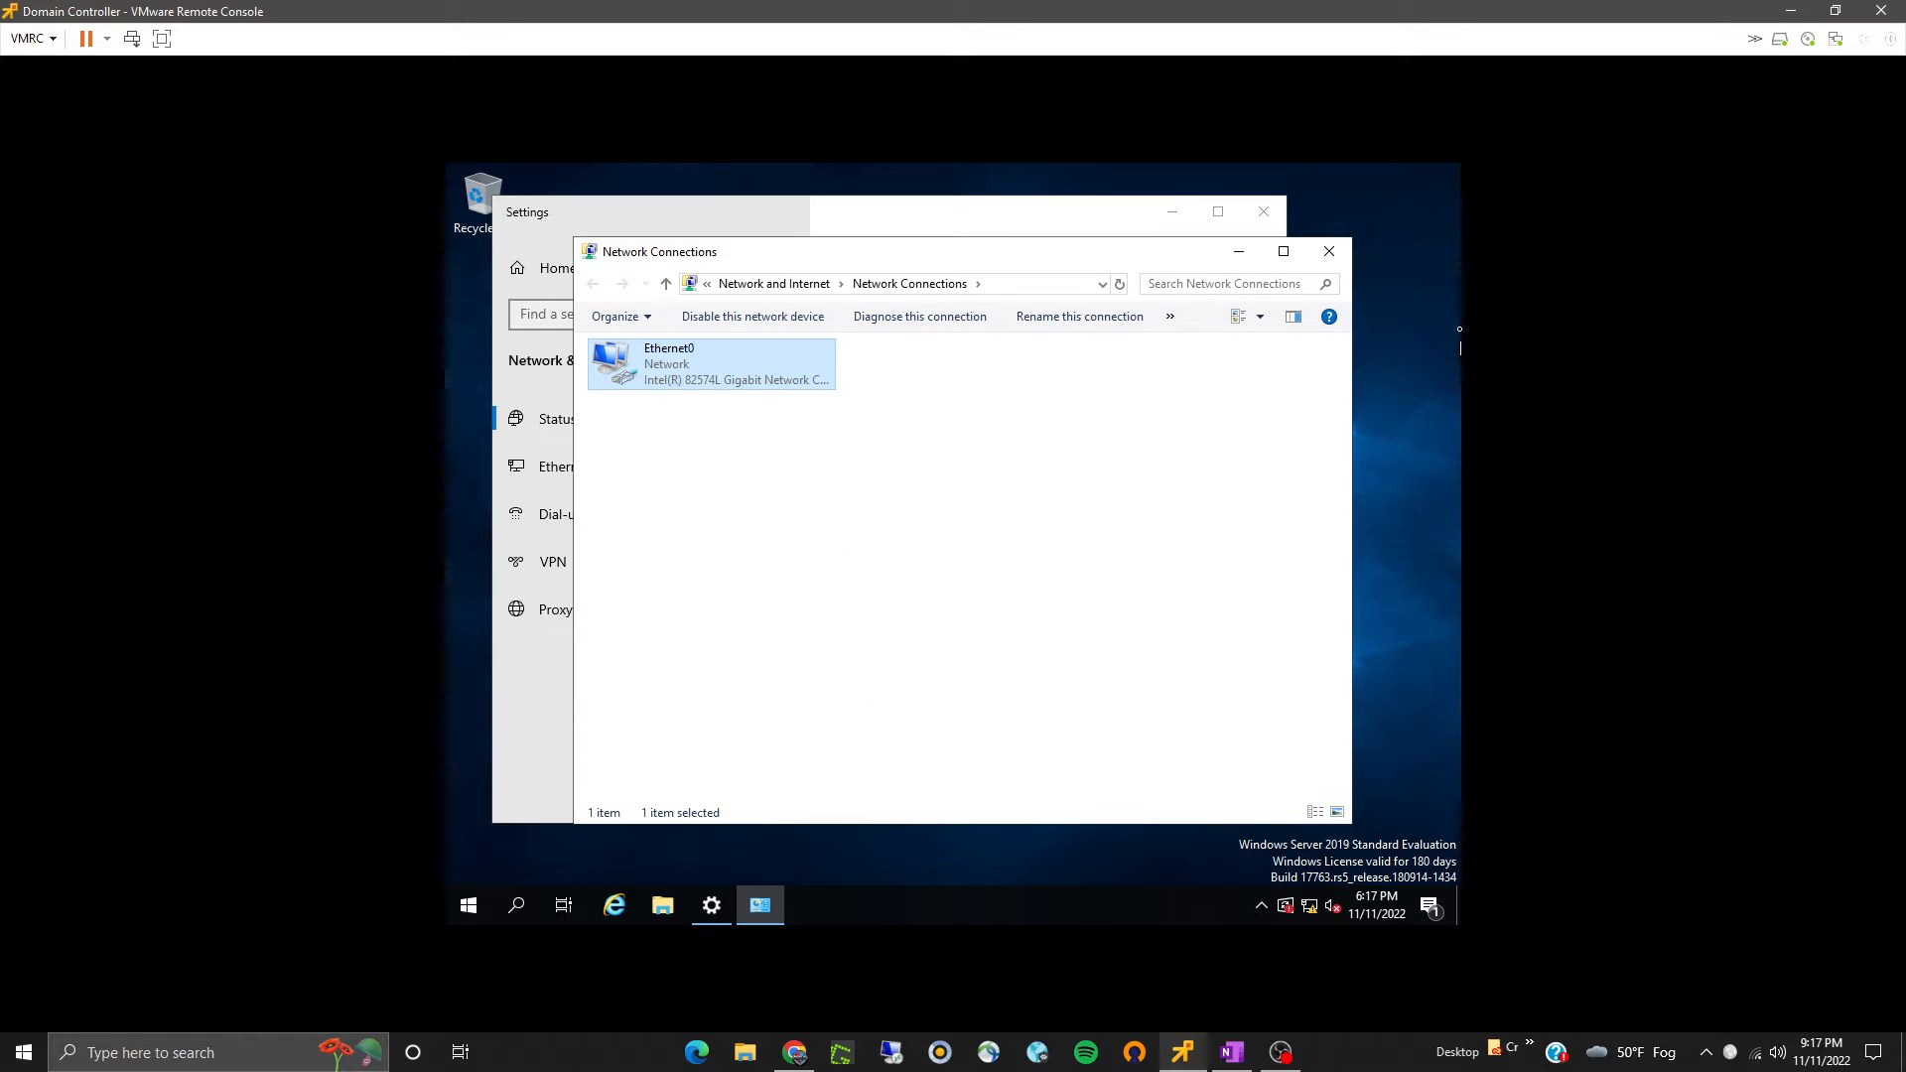
click(1329, 251)
click(1264, 212)
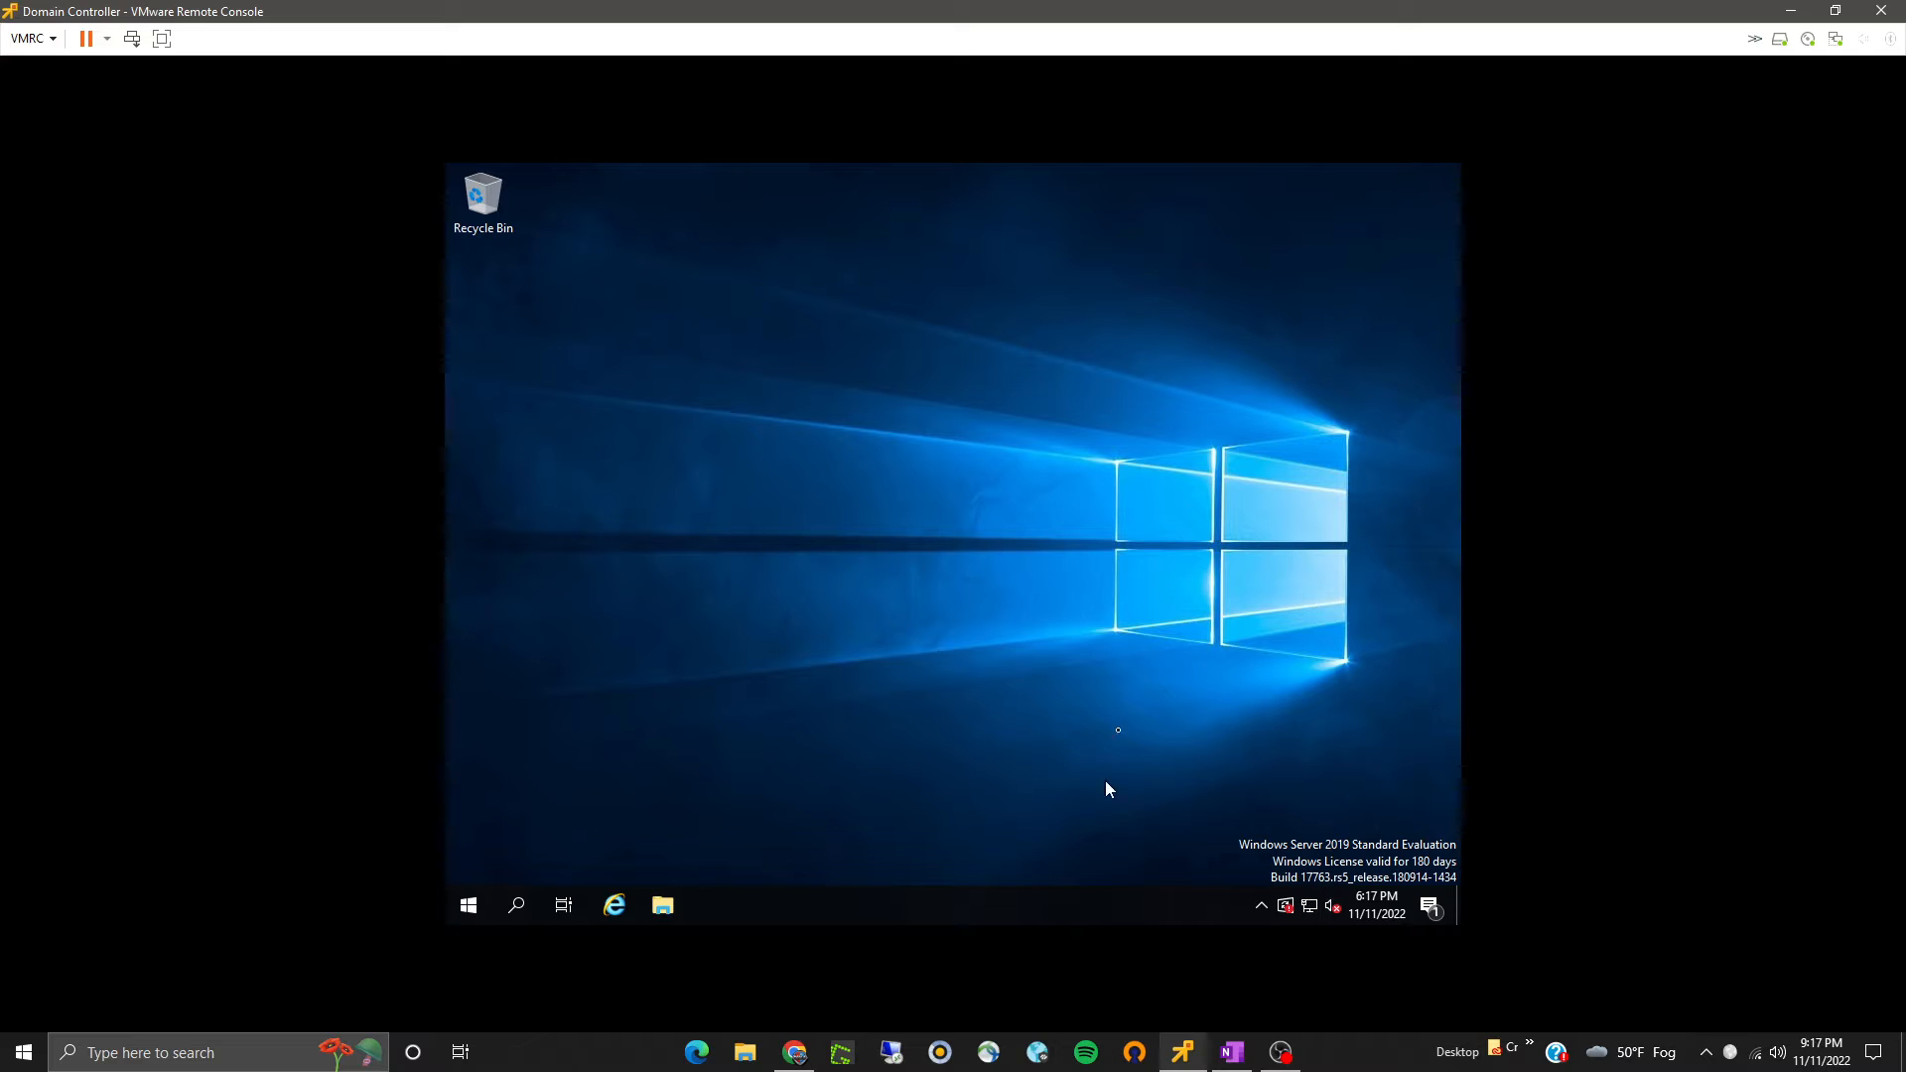
- Test internet access by loading amazon.com in Internet Explorer, then close the browser
click(614, 905)
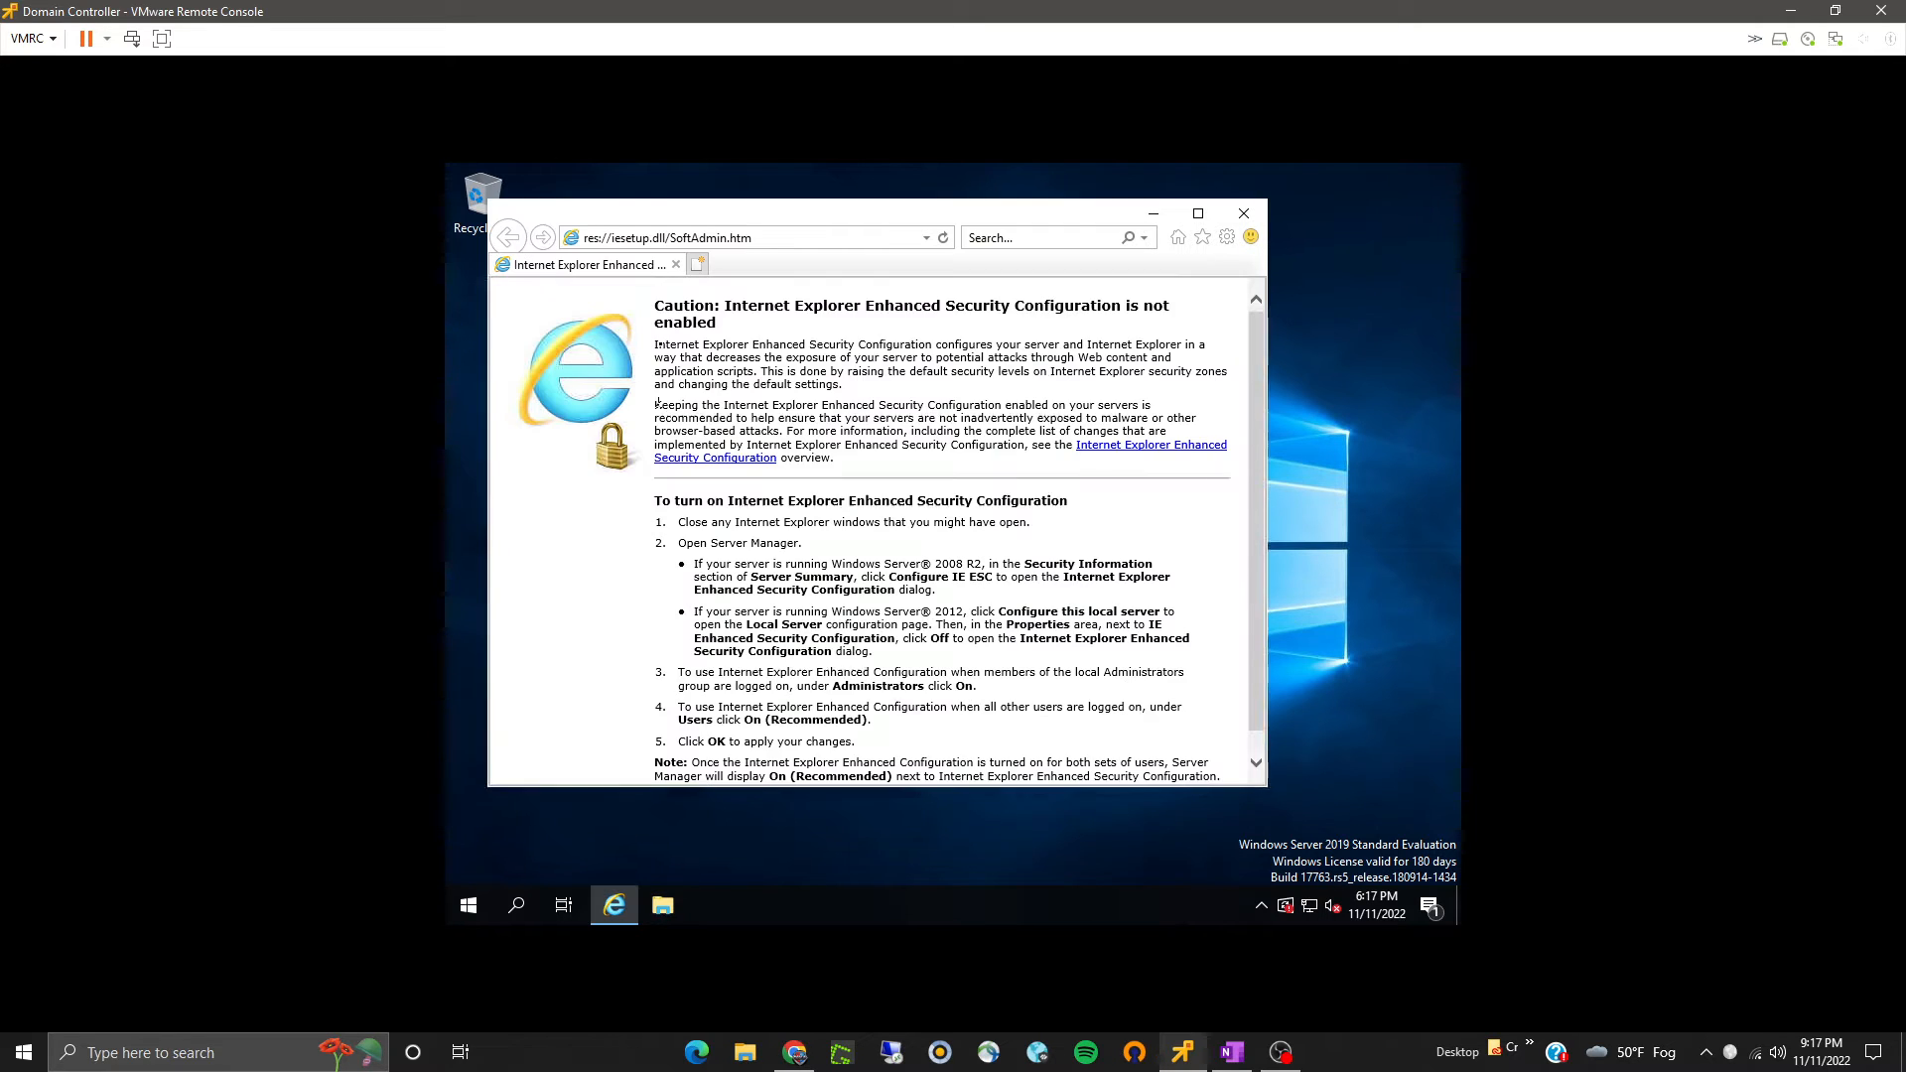
click(702, 238)
text(amazon.co)
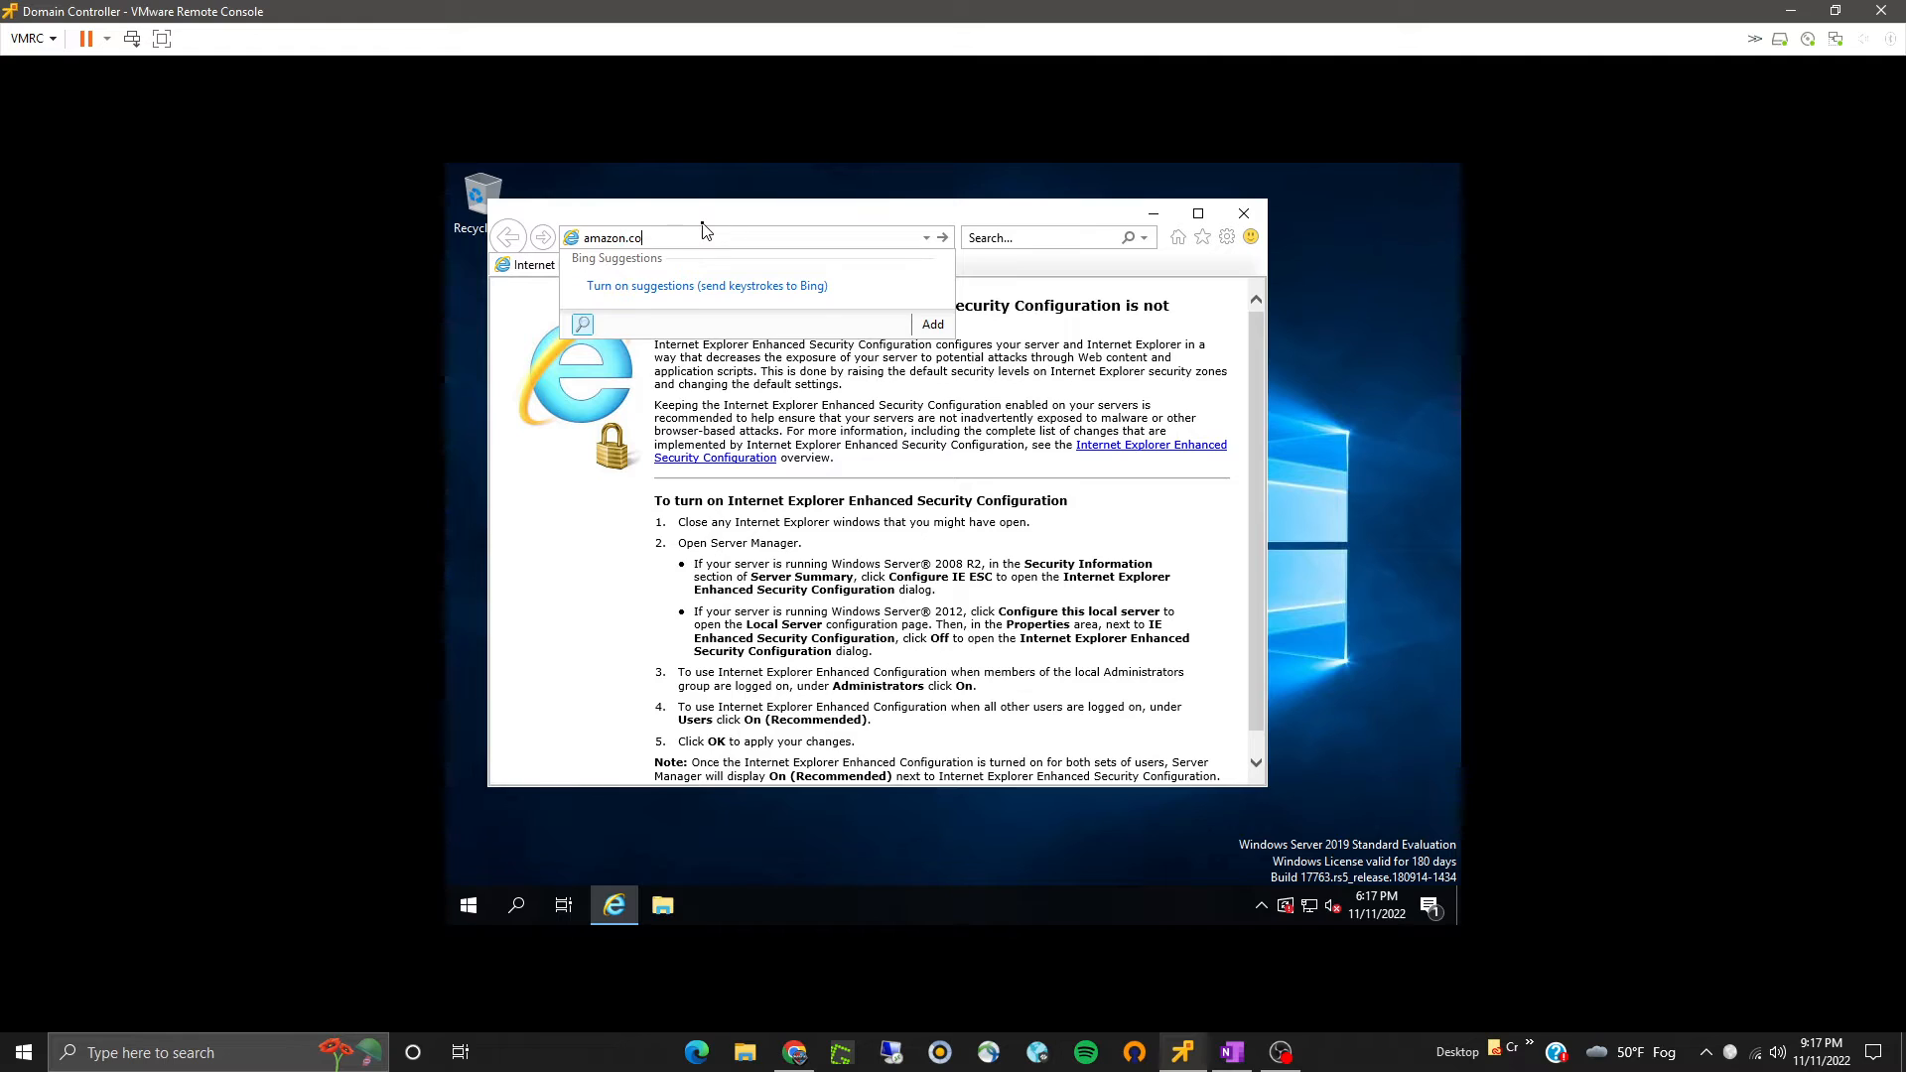
key(Return)
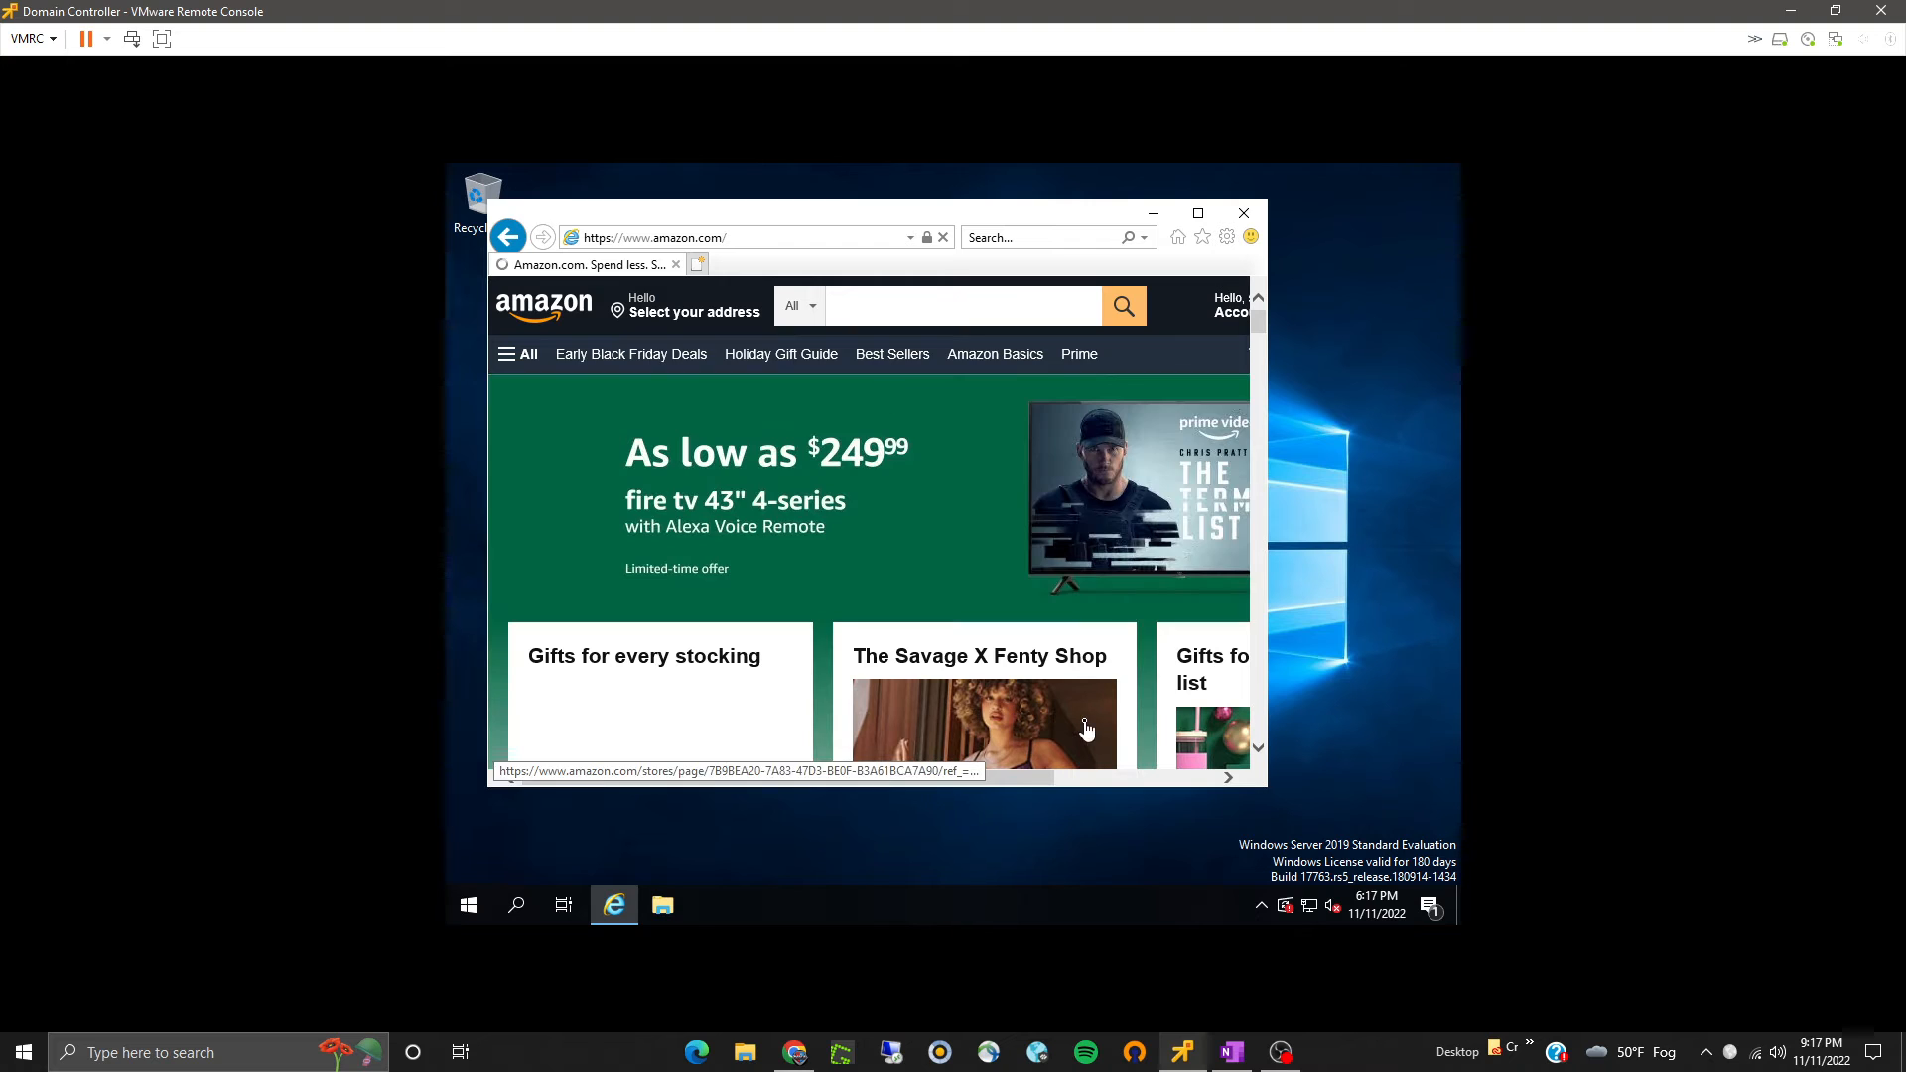
click(1244, 215)
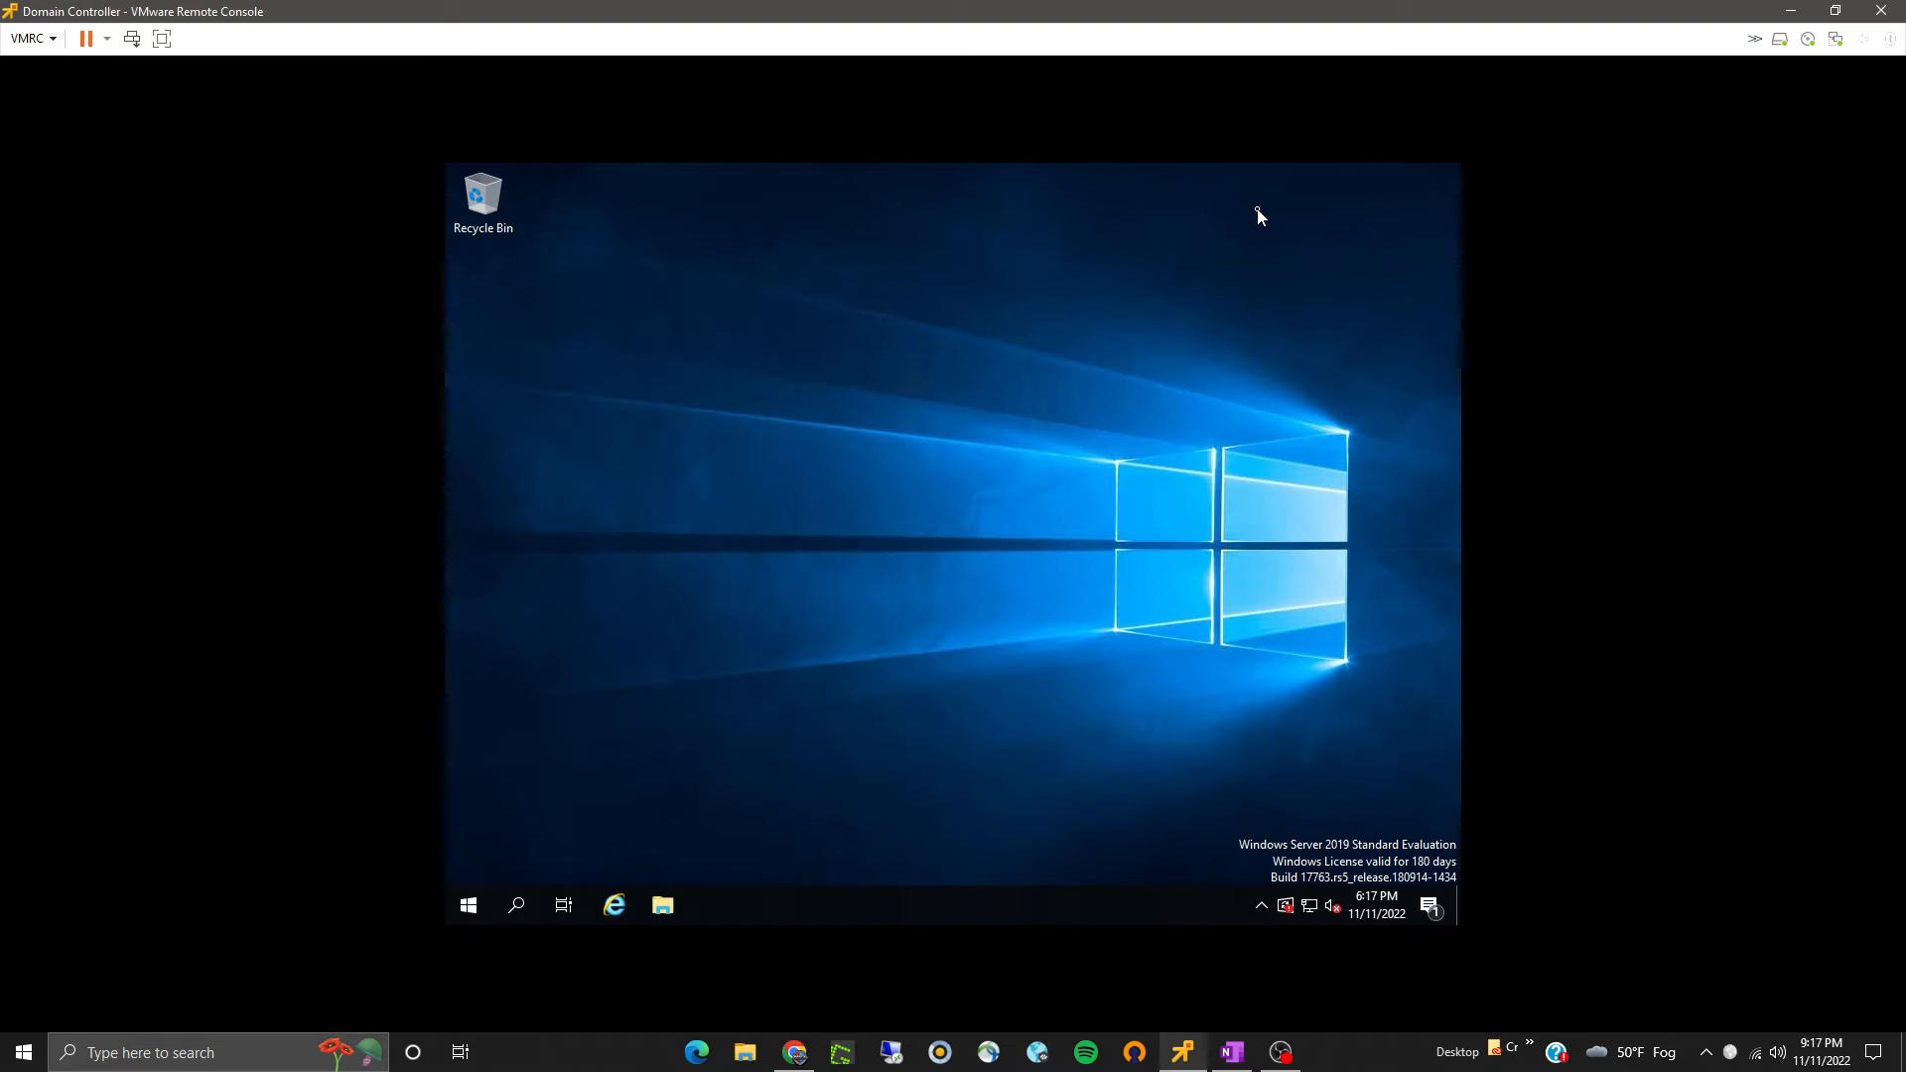
- Check the computer name and workgroup in This PC's system properties without changing them
click(663, 906)
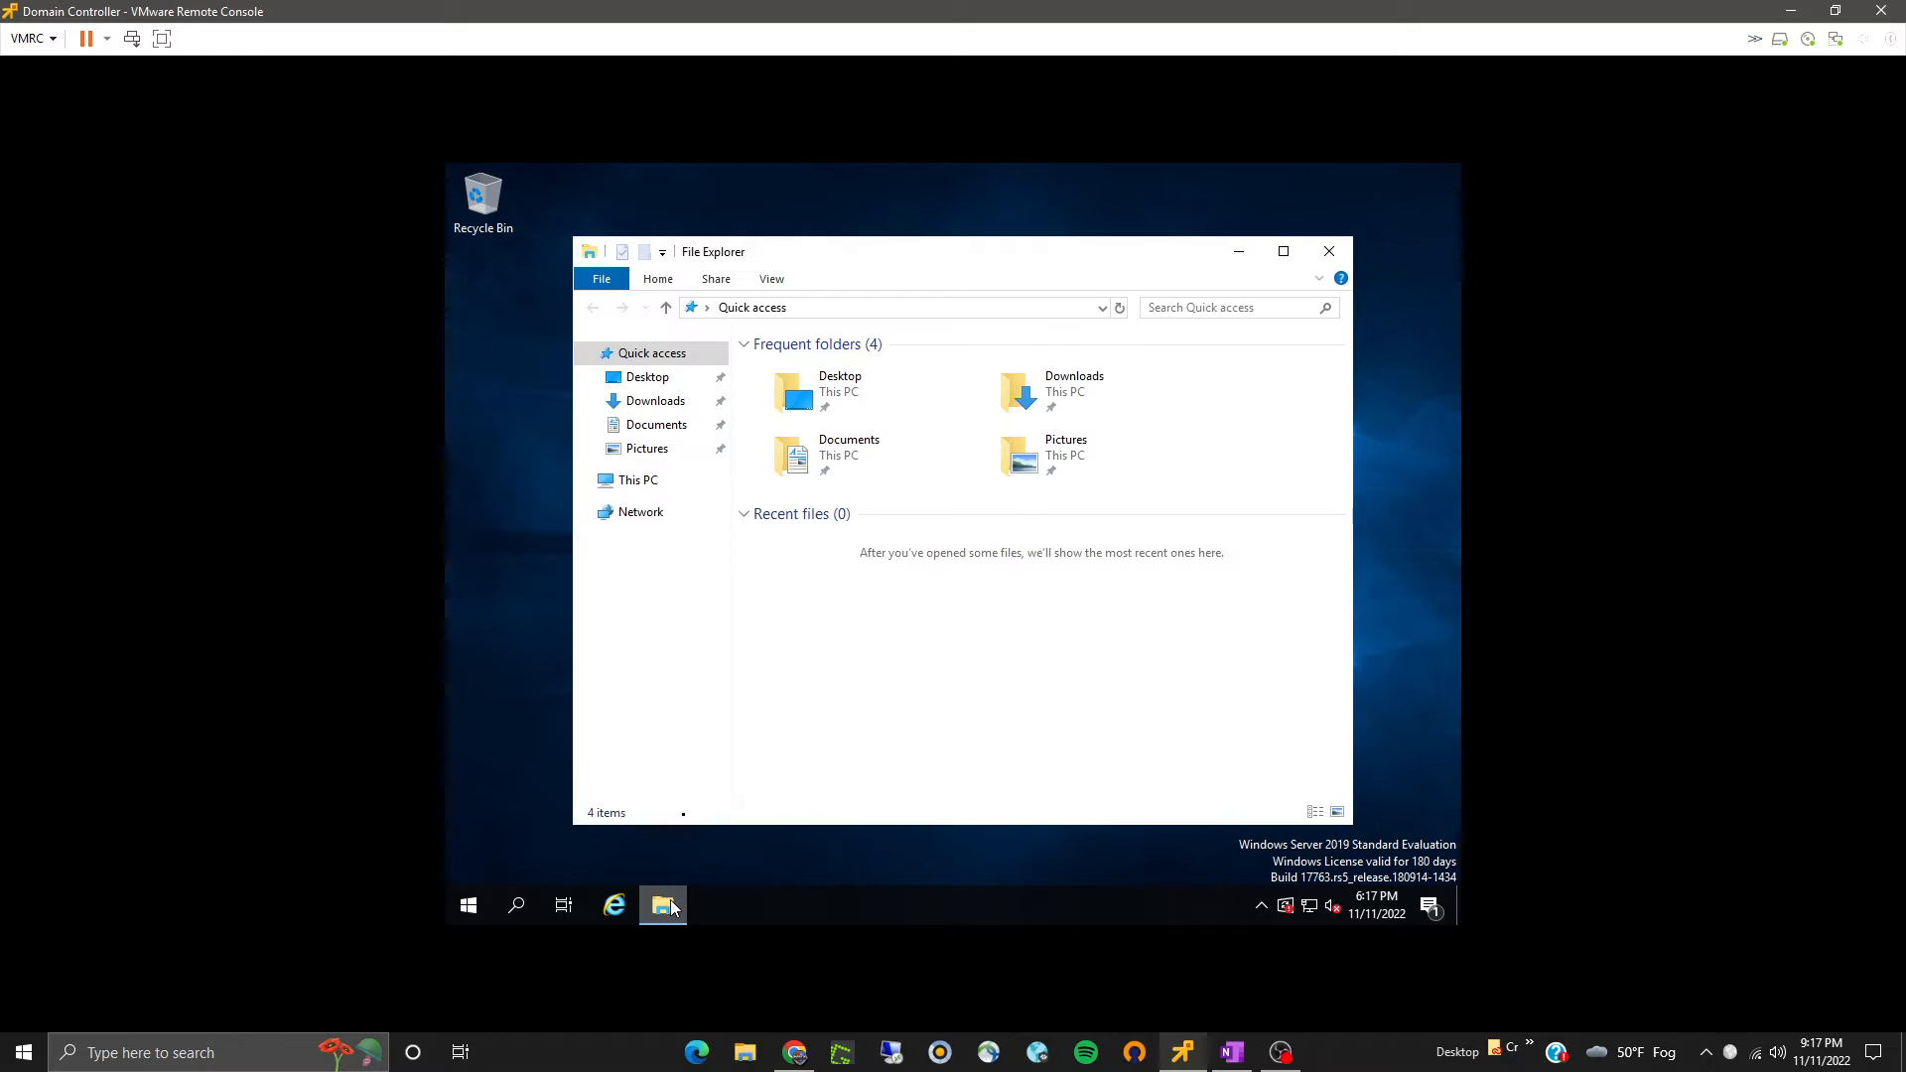
right_click(634, 493)
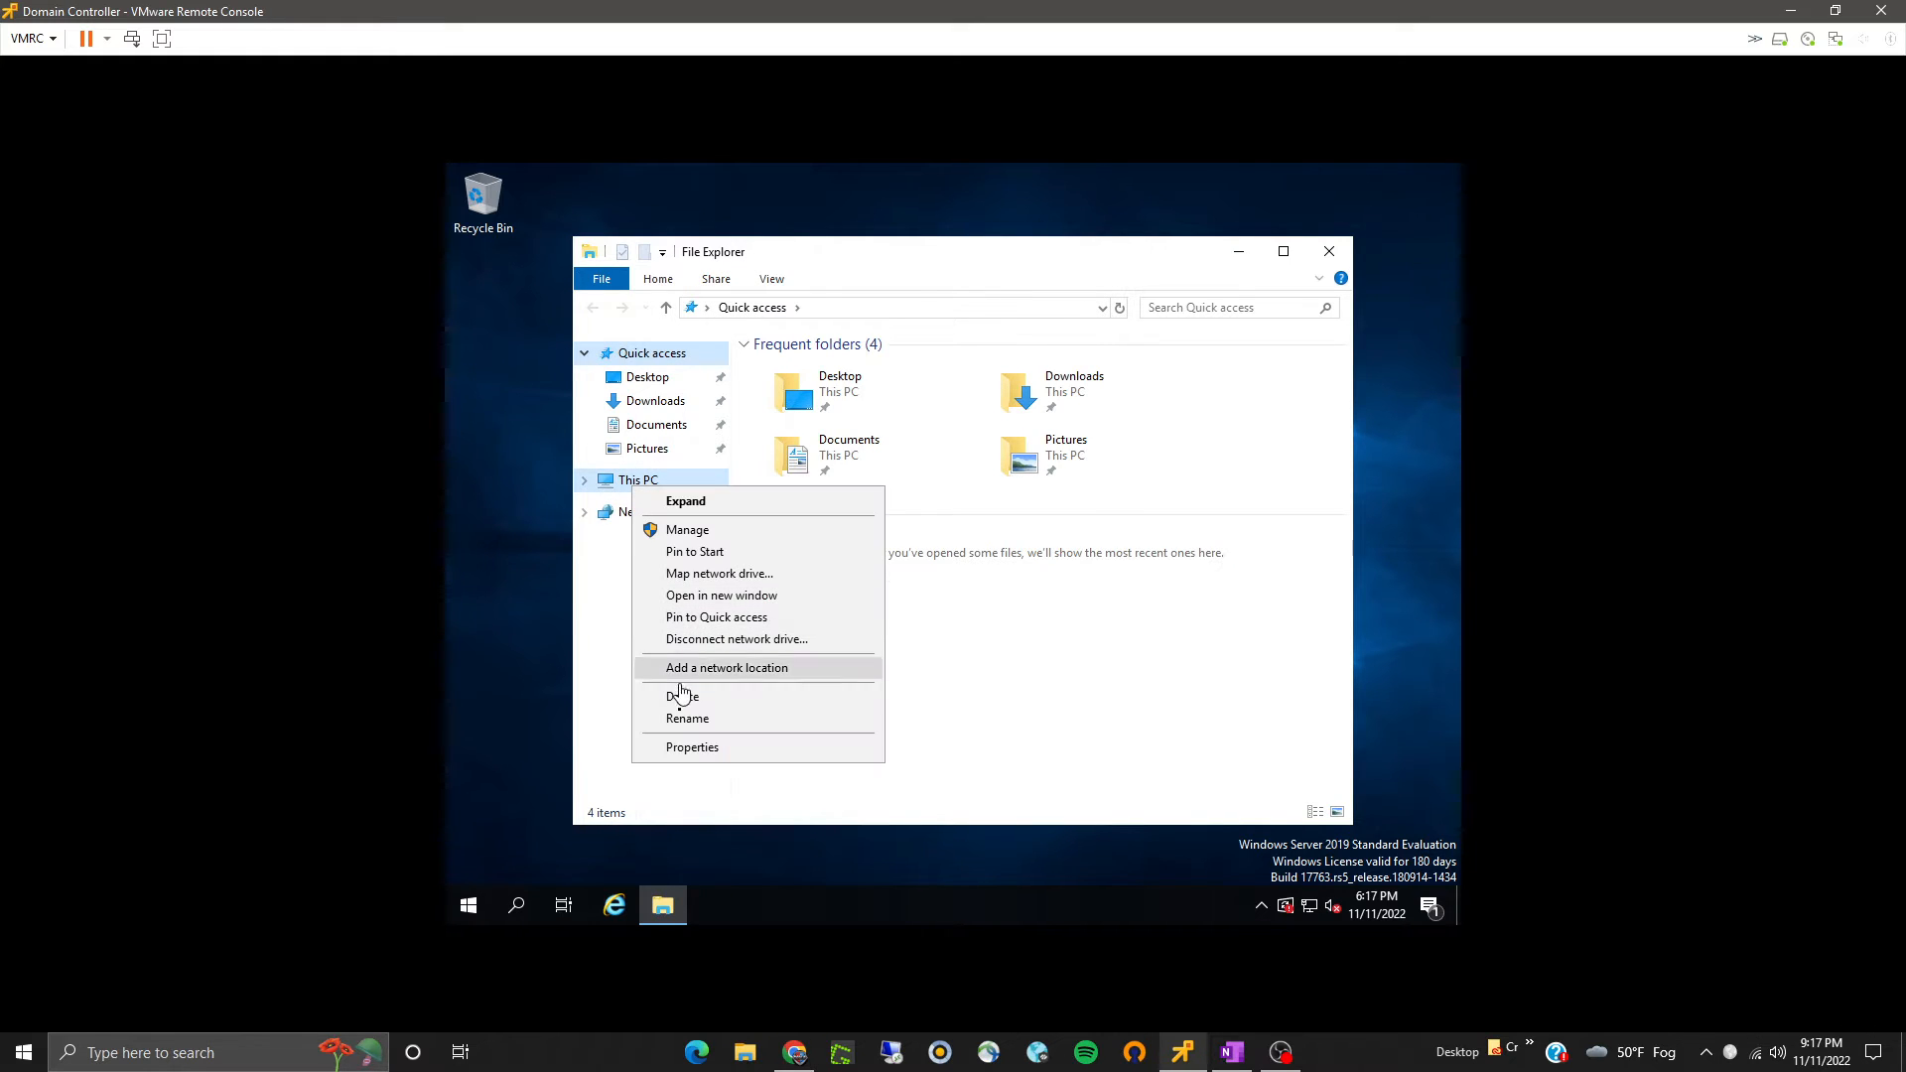
click(681, 746)
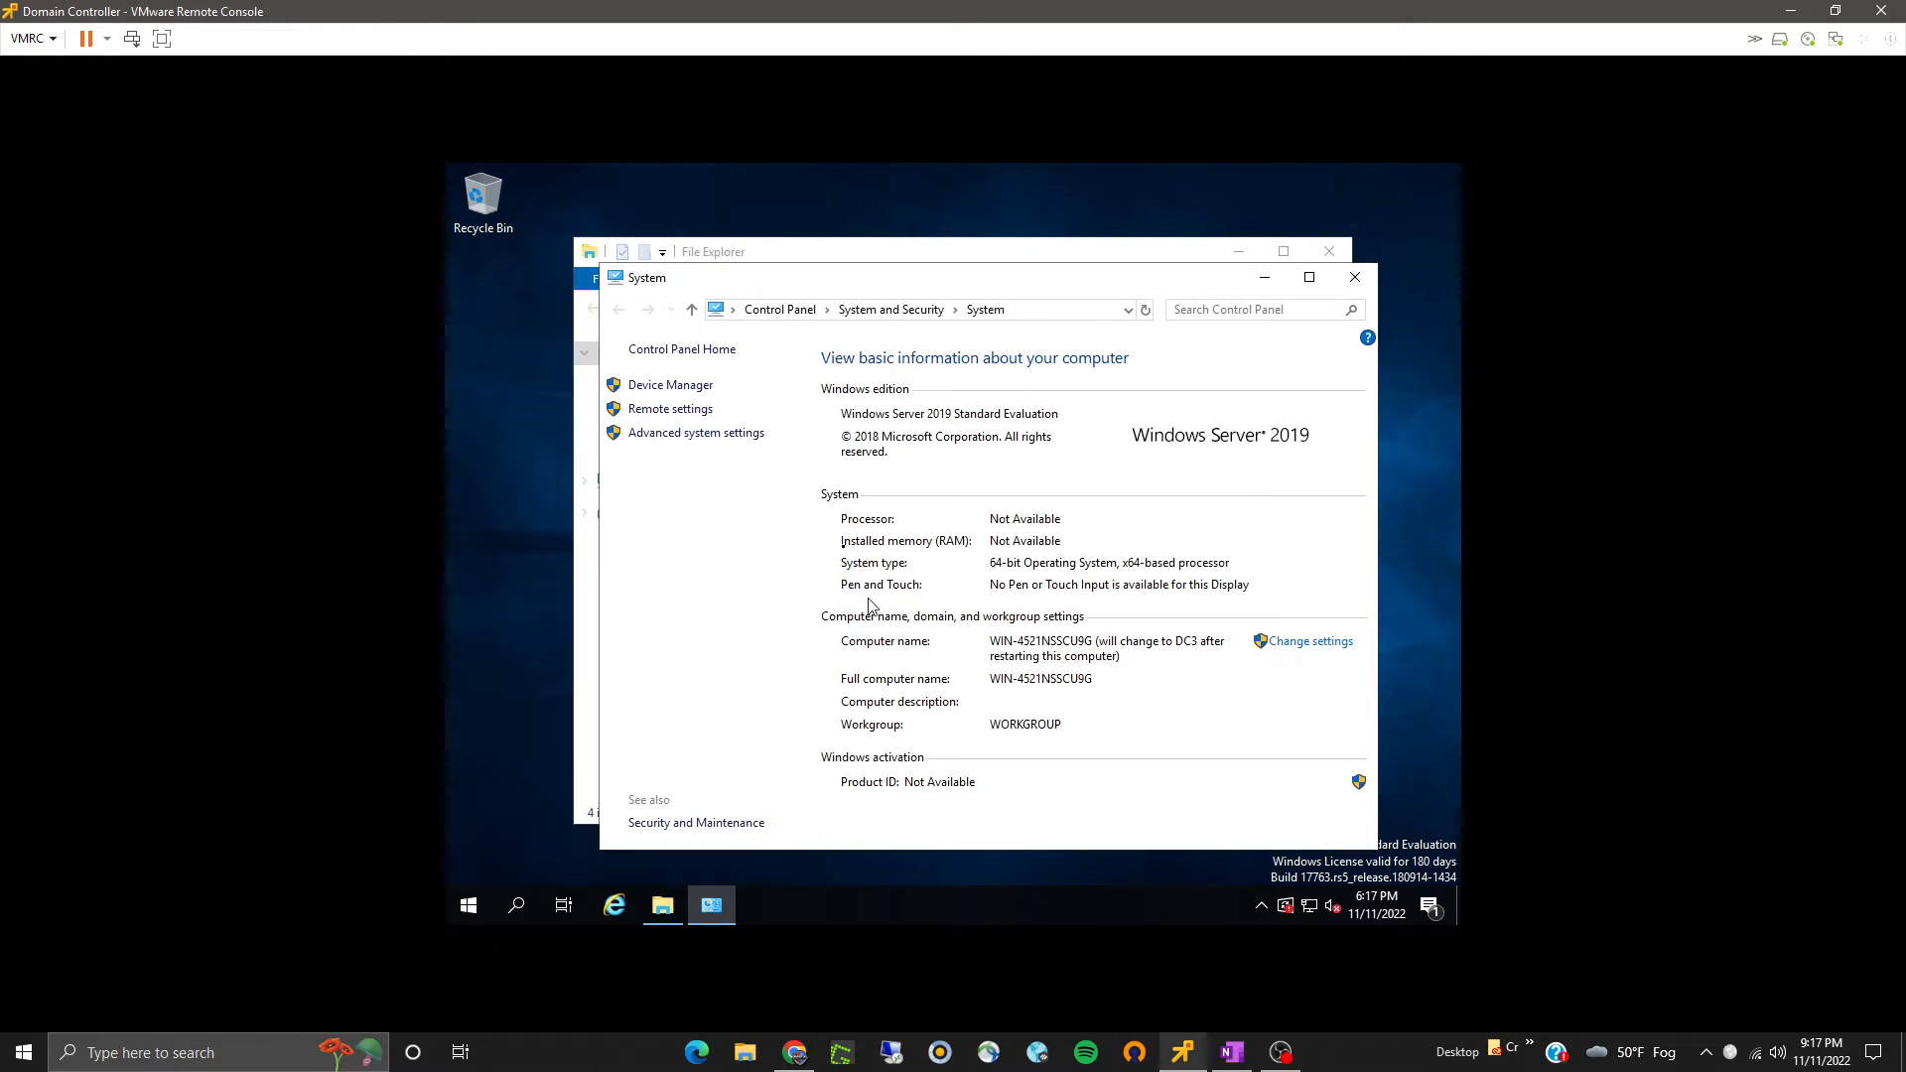
click(1279, 645)
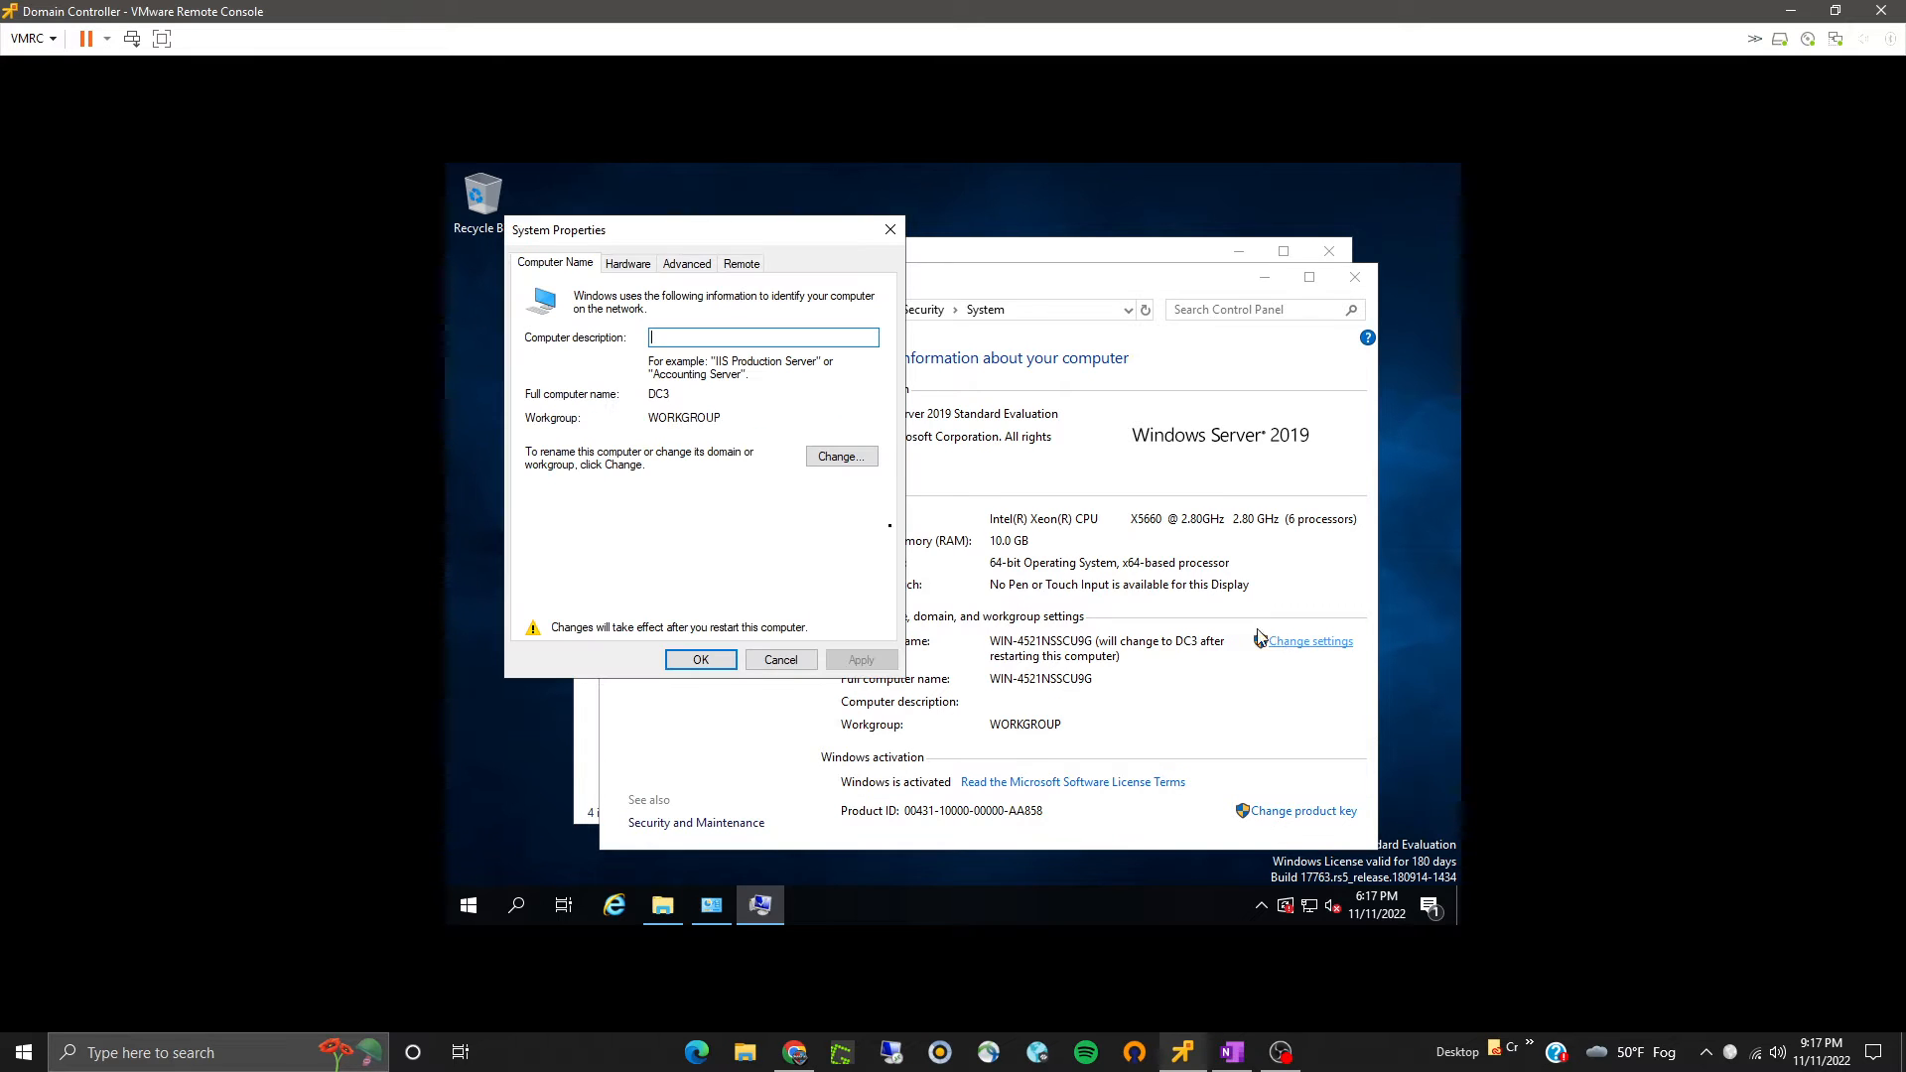
click(841, 458)
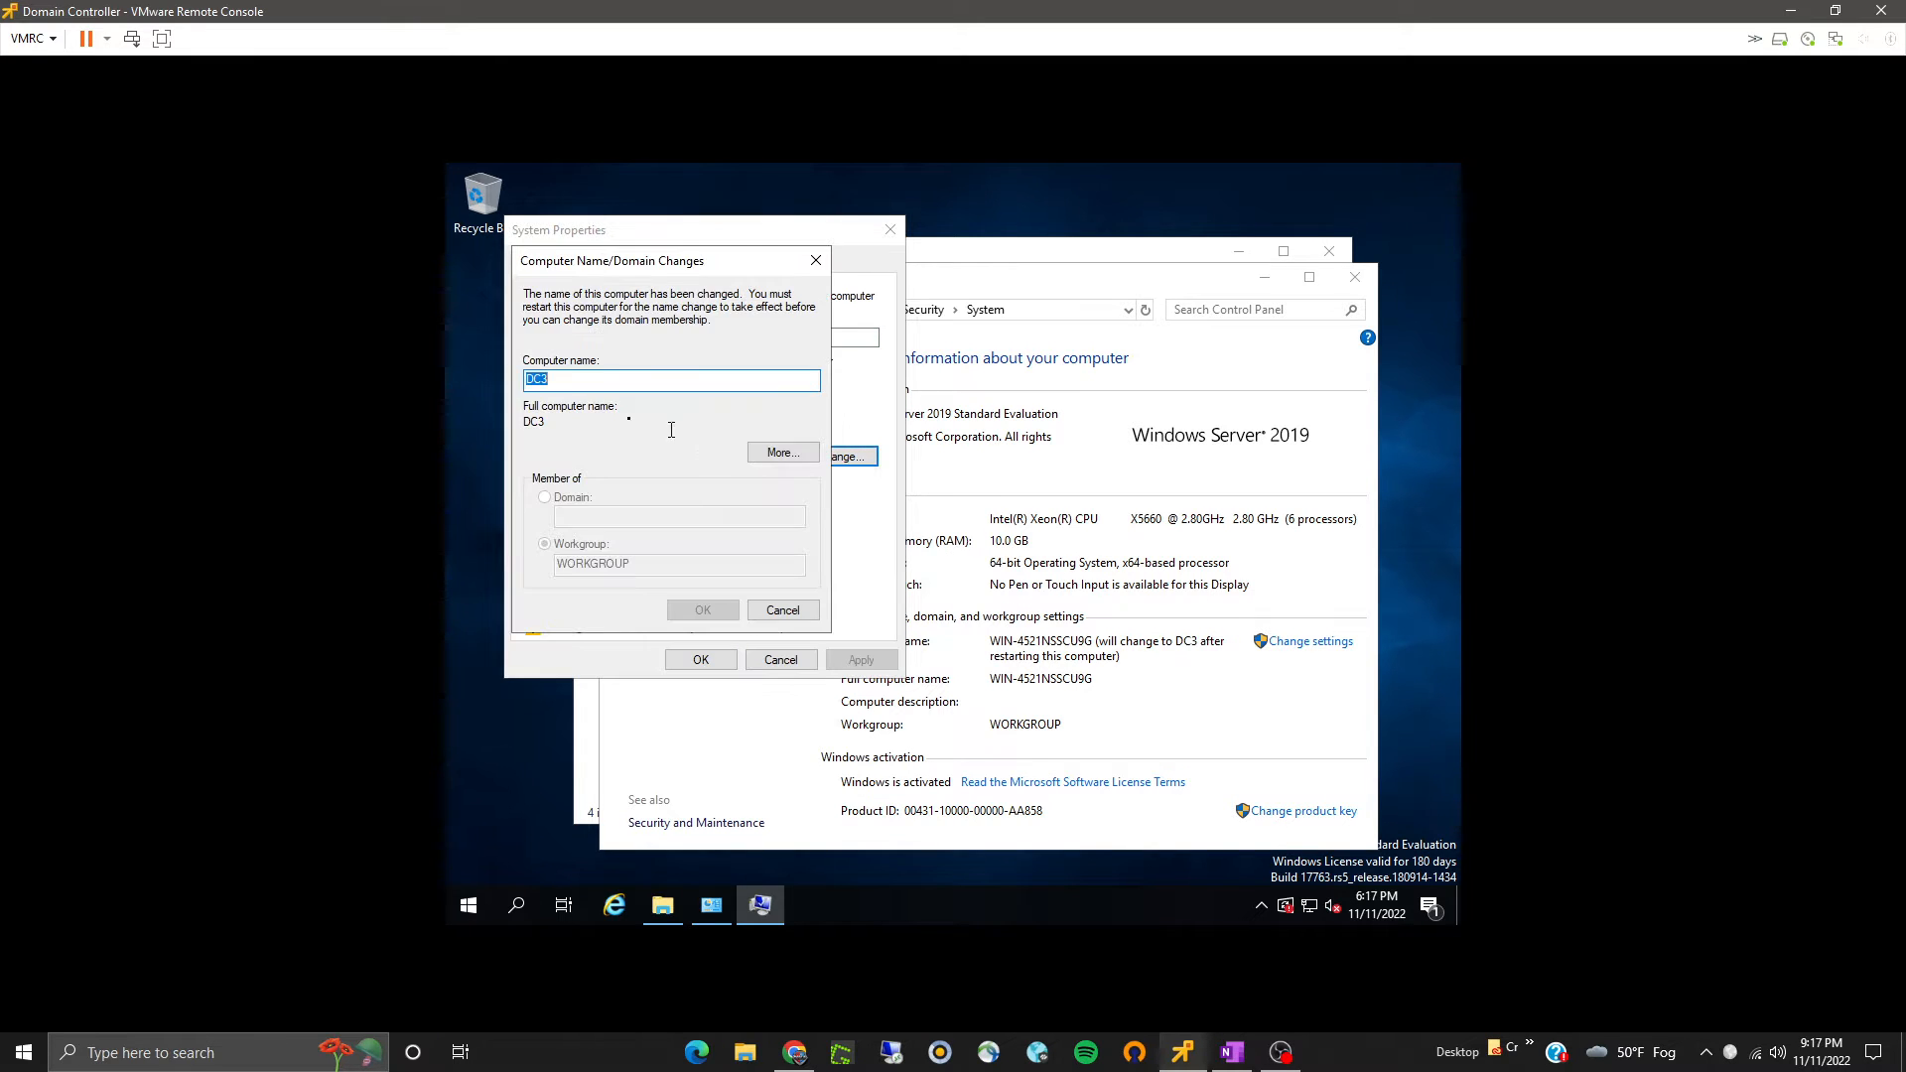
click(780, 612)
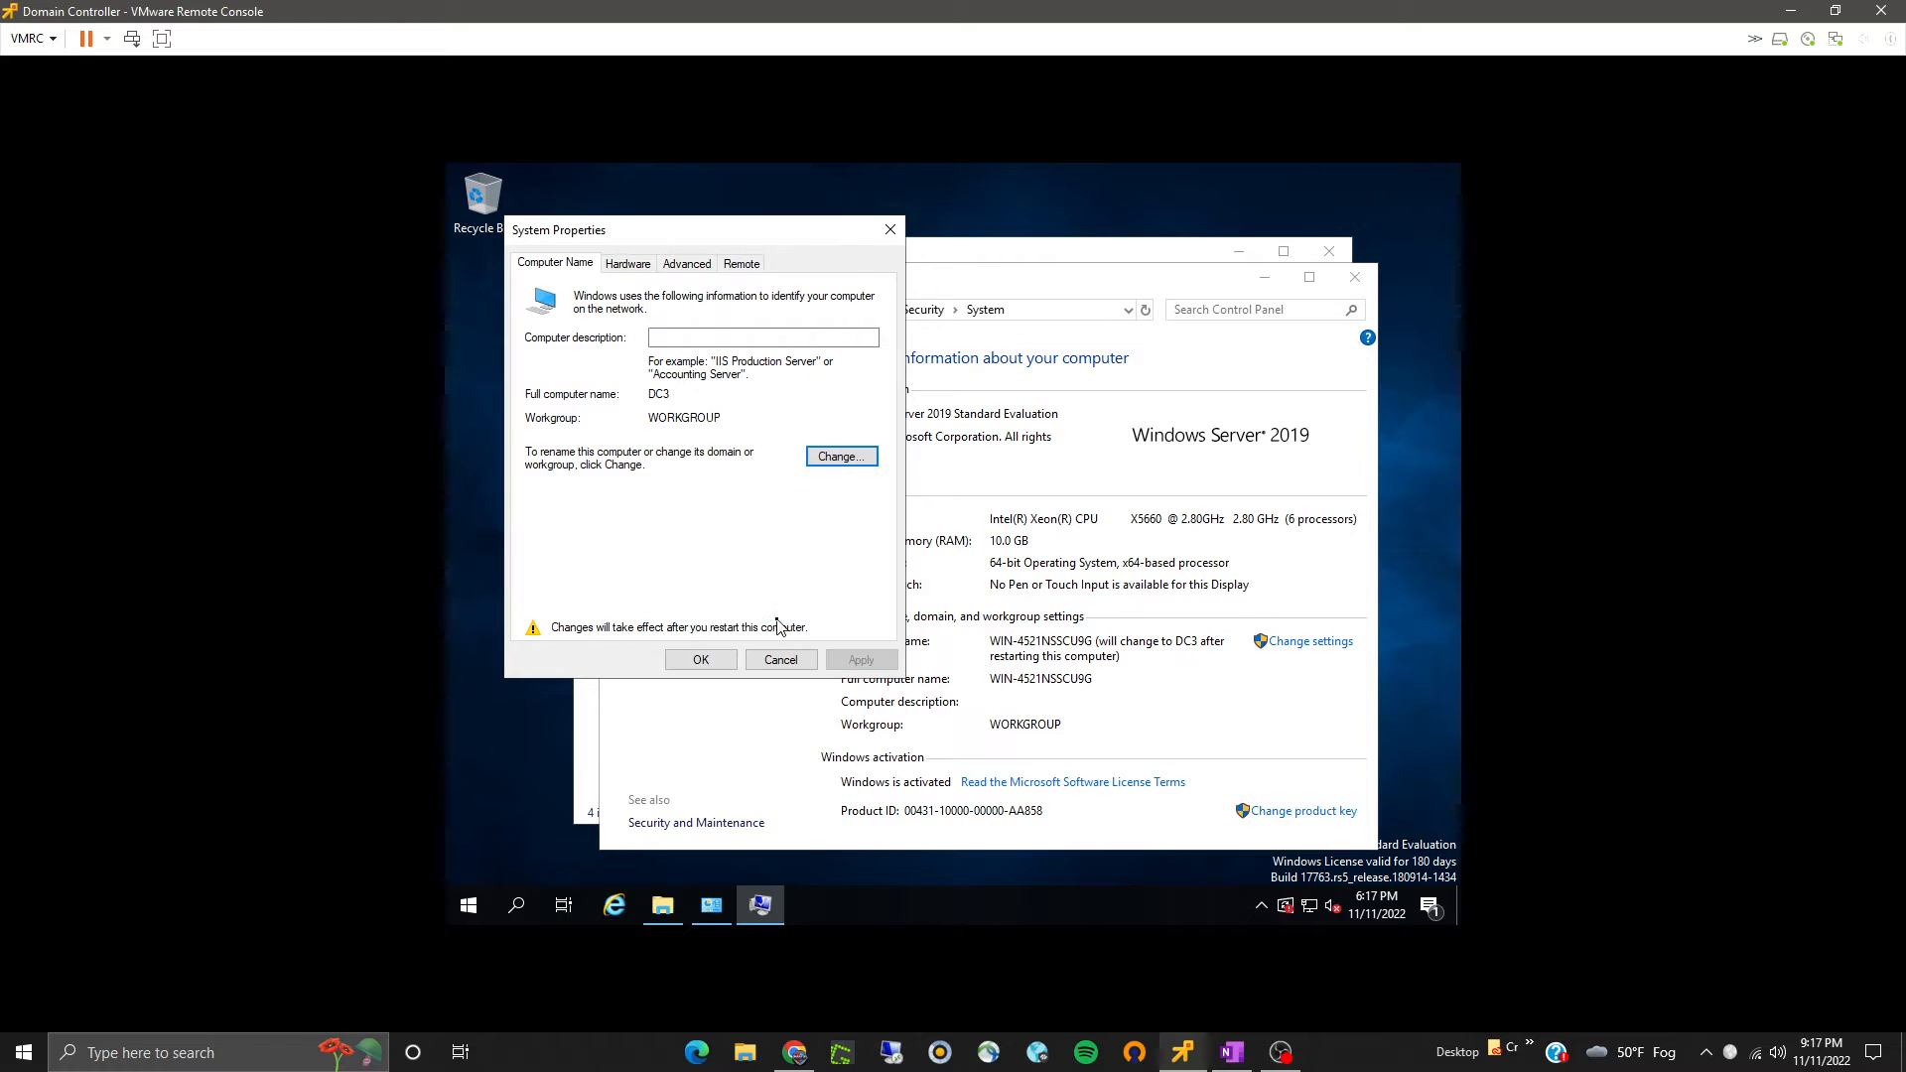
click(705, 661)
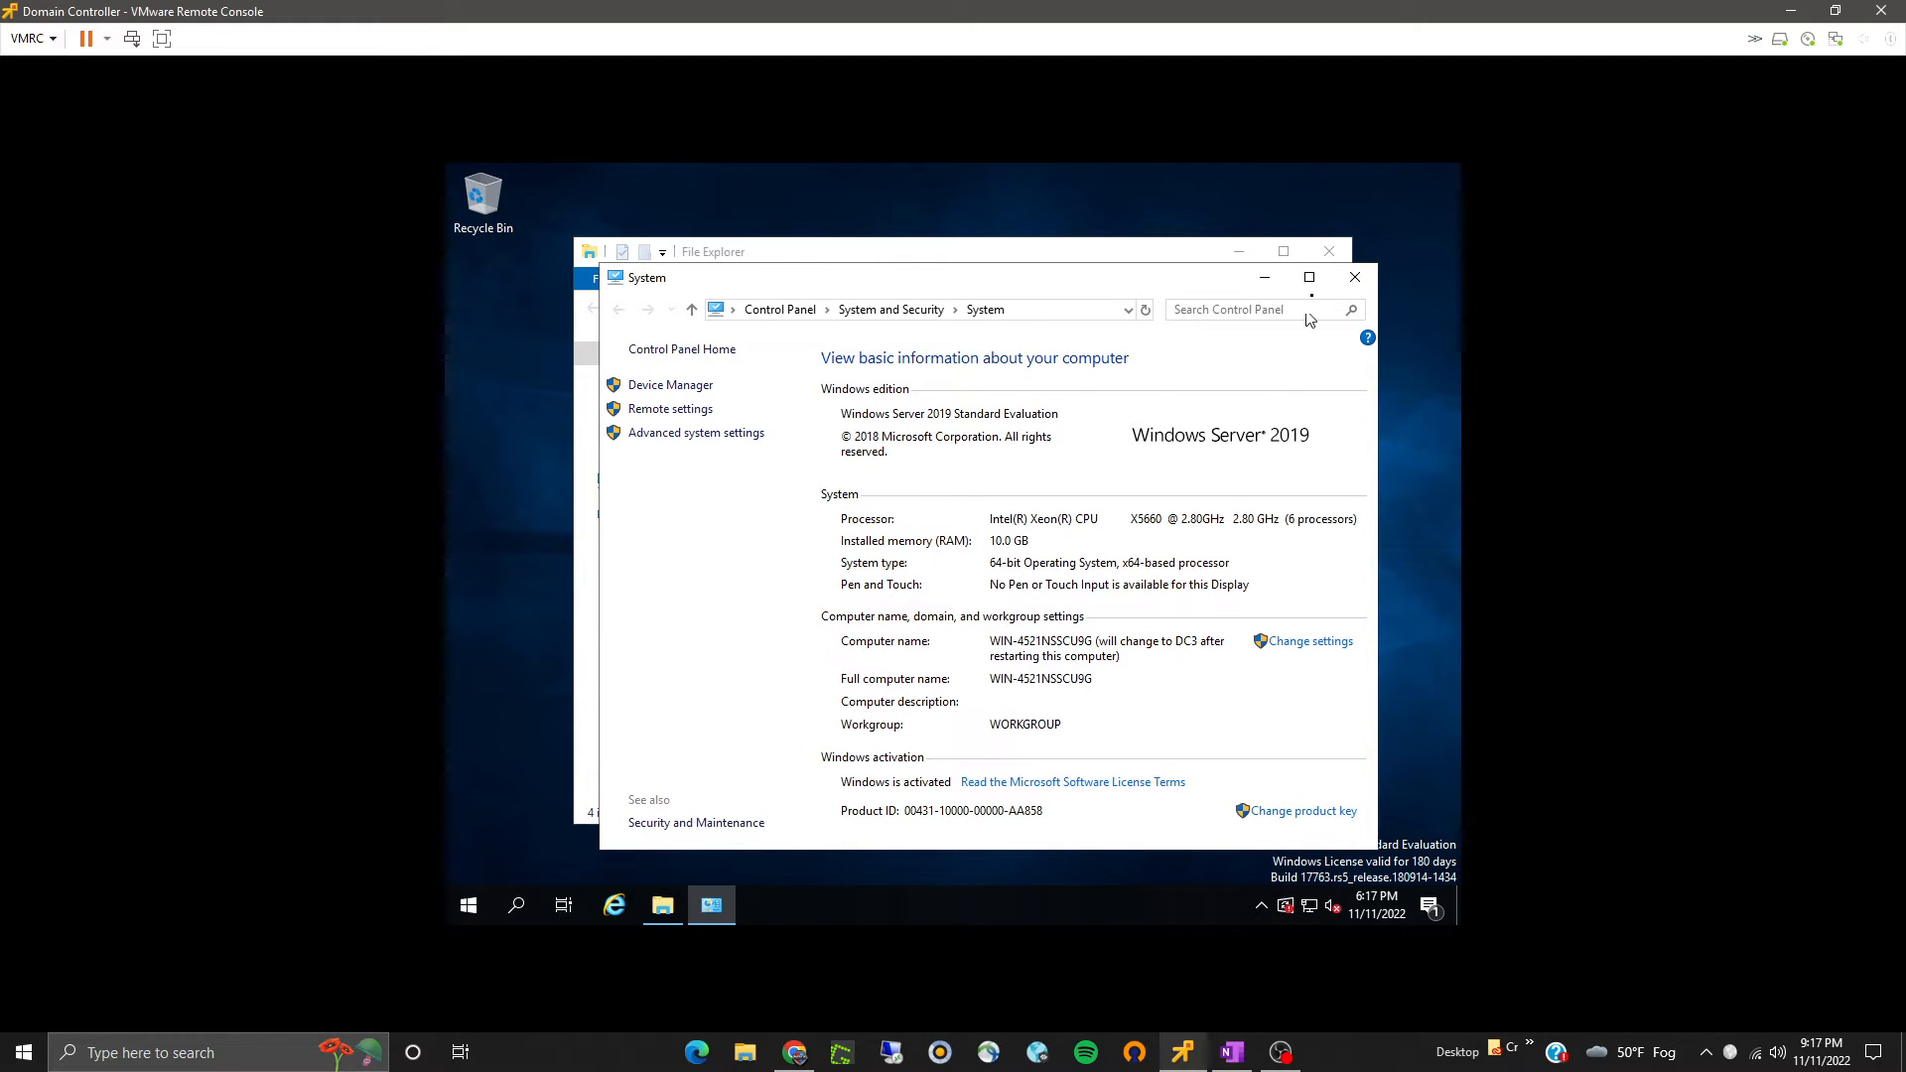
click(1355, 277)
click(1330, 251)
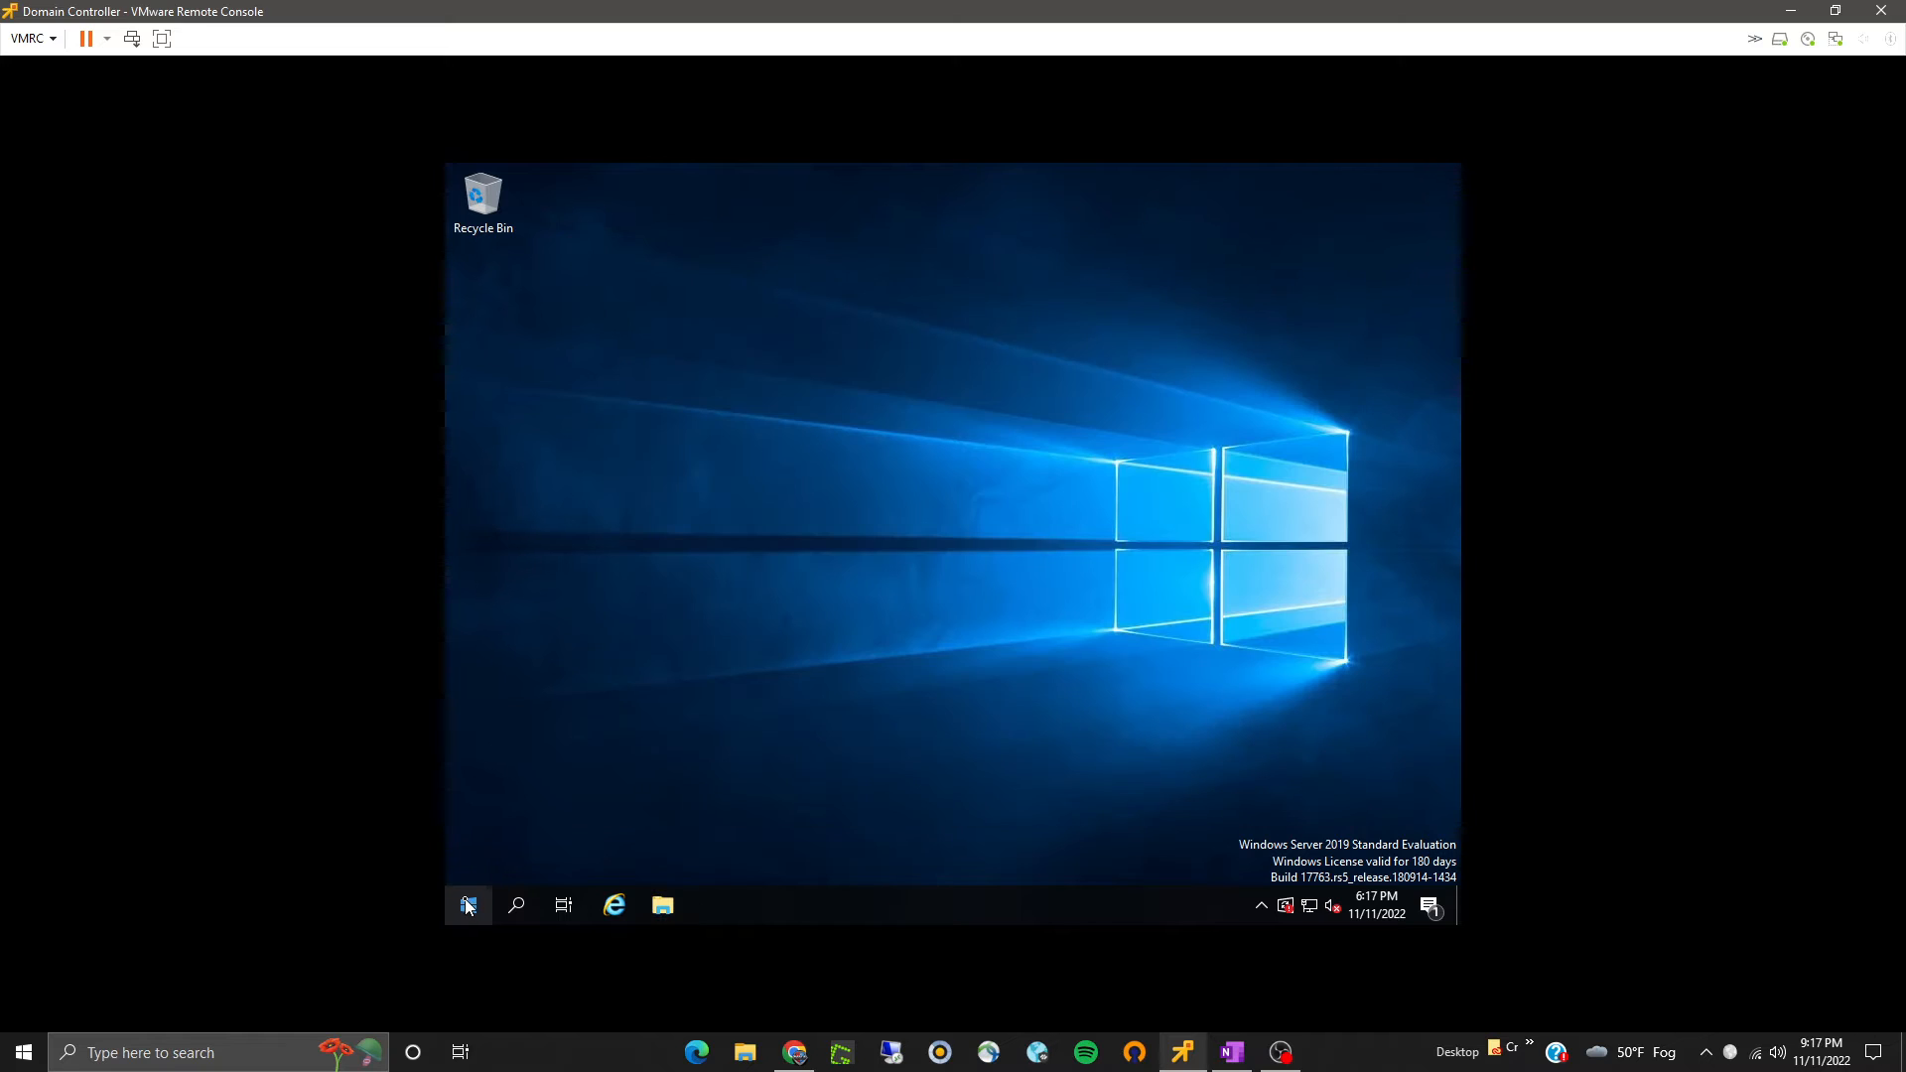
- Open Server Manager and dismiss the Windows Admin Center notice
click(468, 904)
click(781, 390)
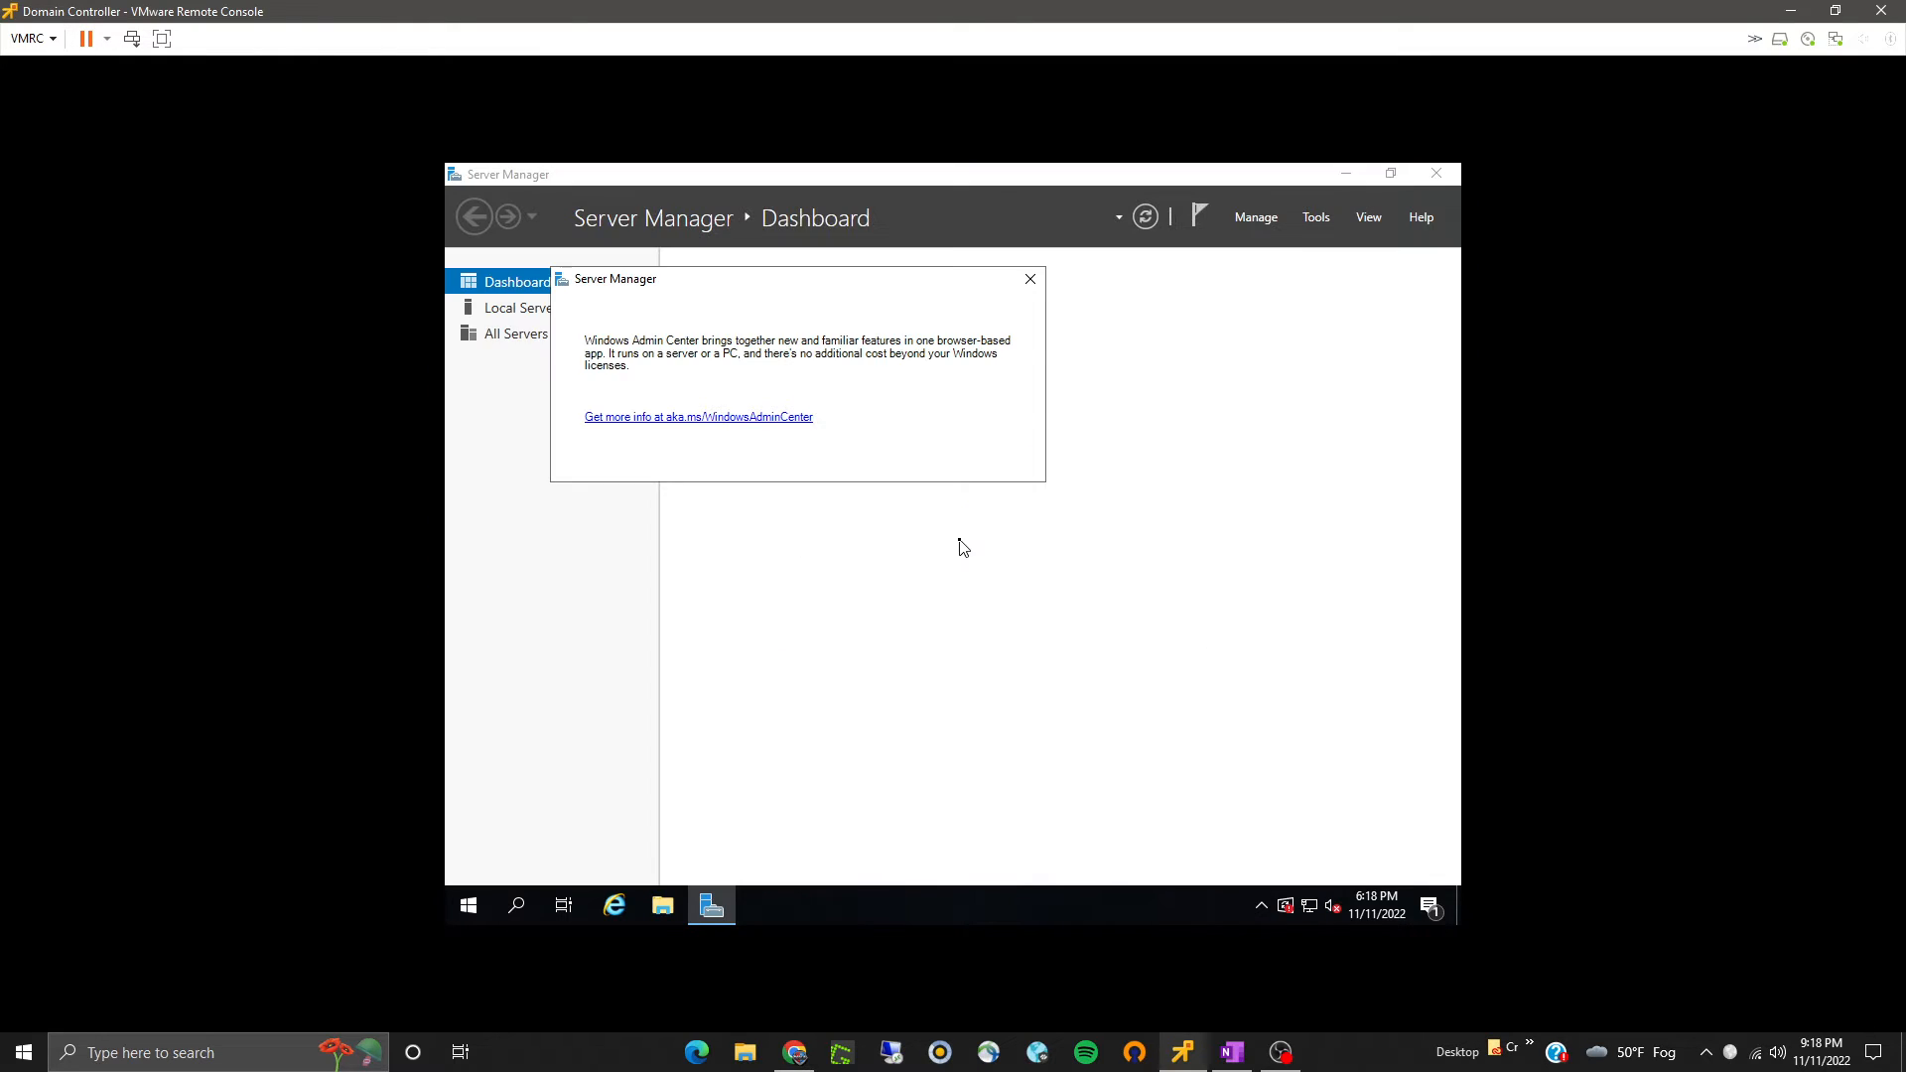
click(1030, 279)
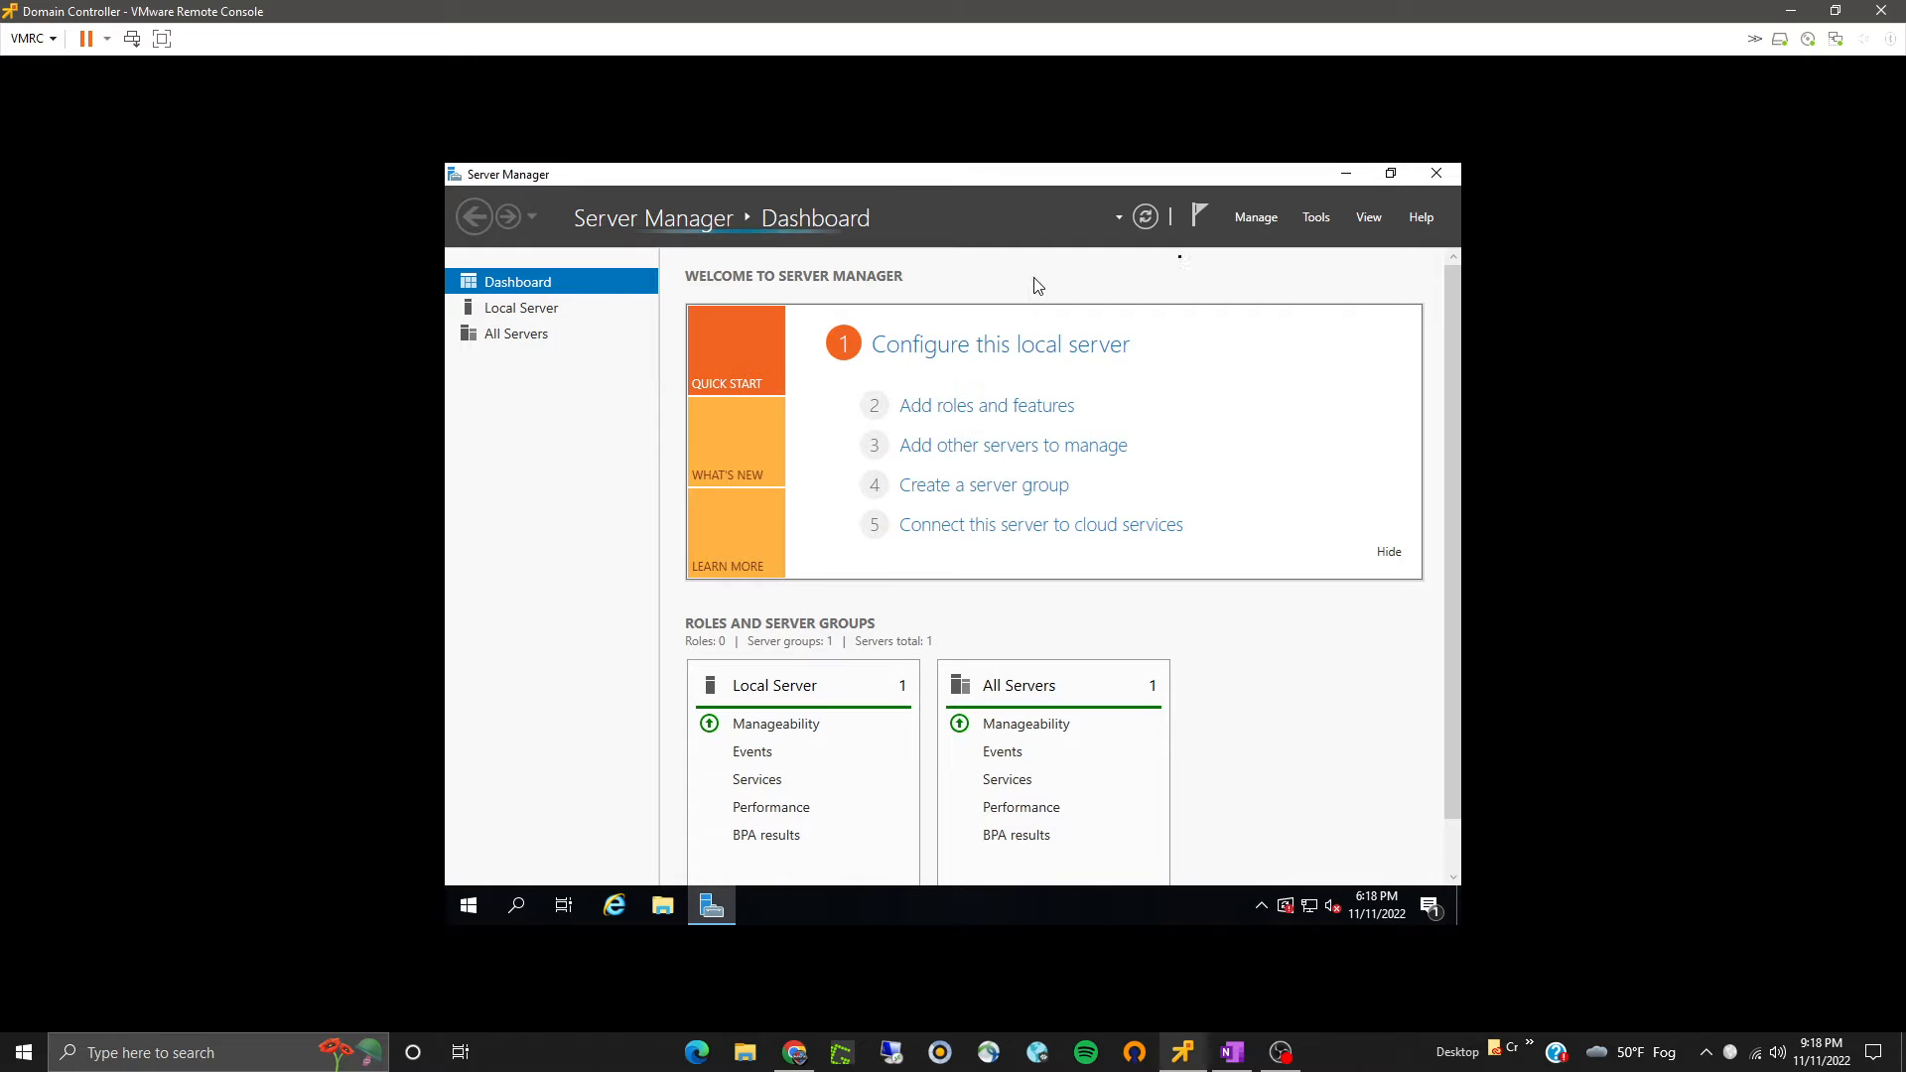
click(1253, 223)
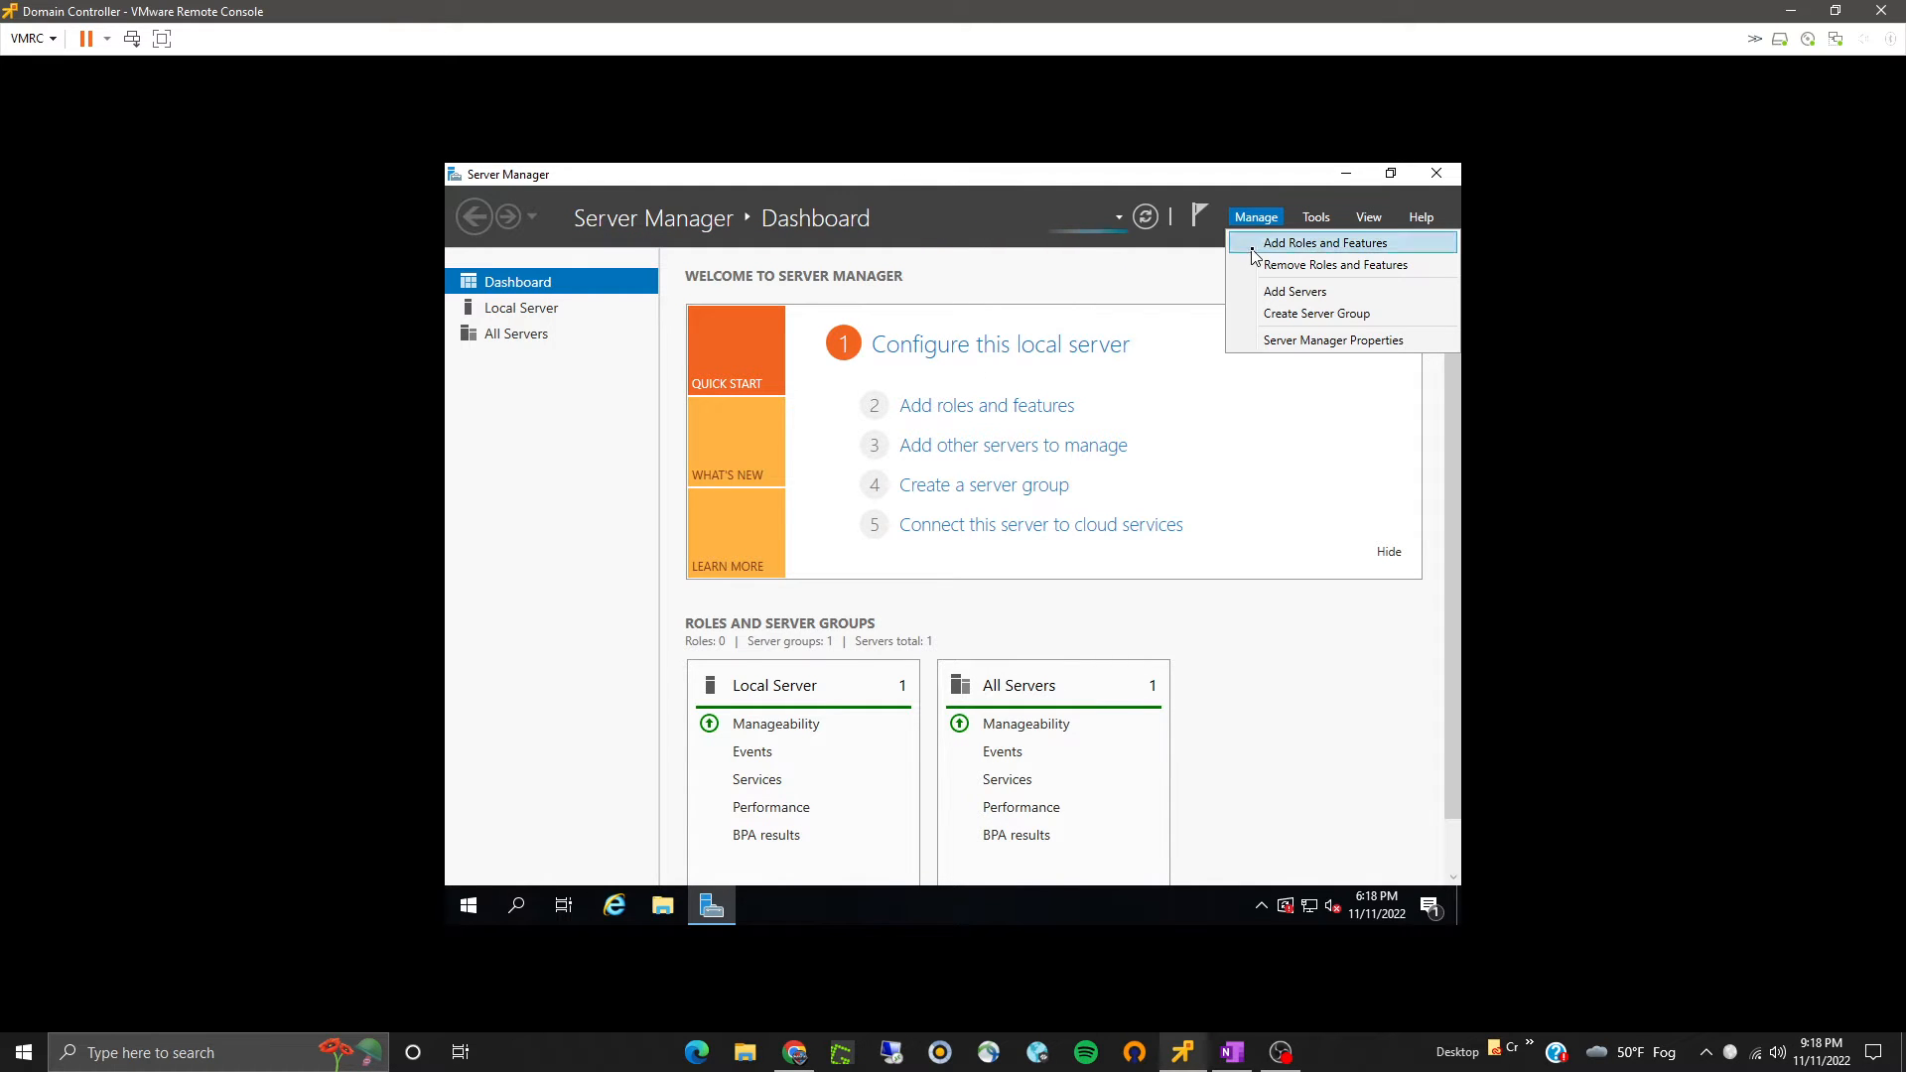
click(1254, 244)
click(1096, 599)
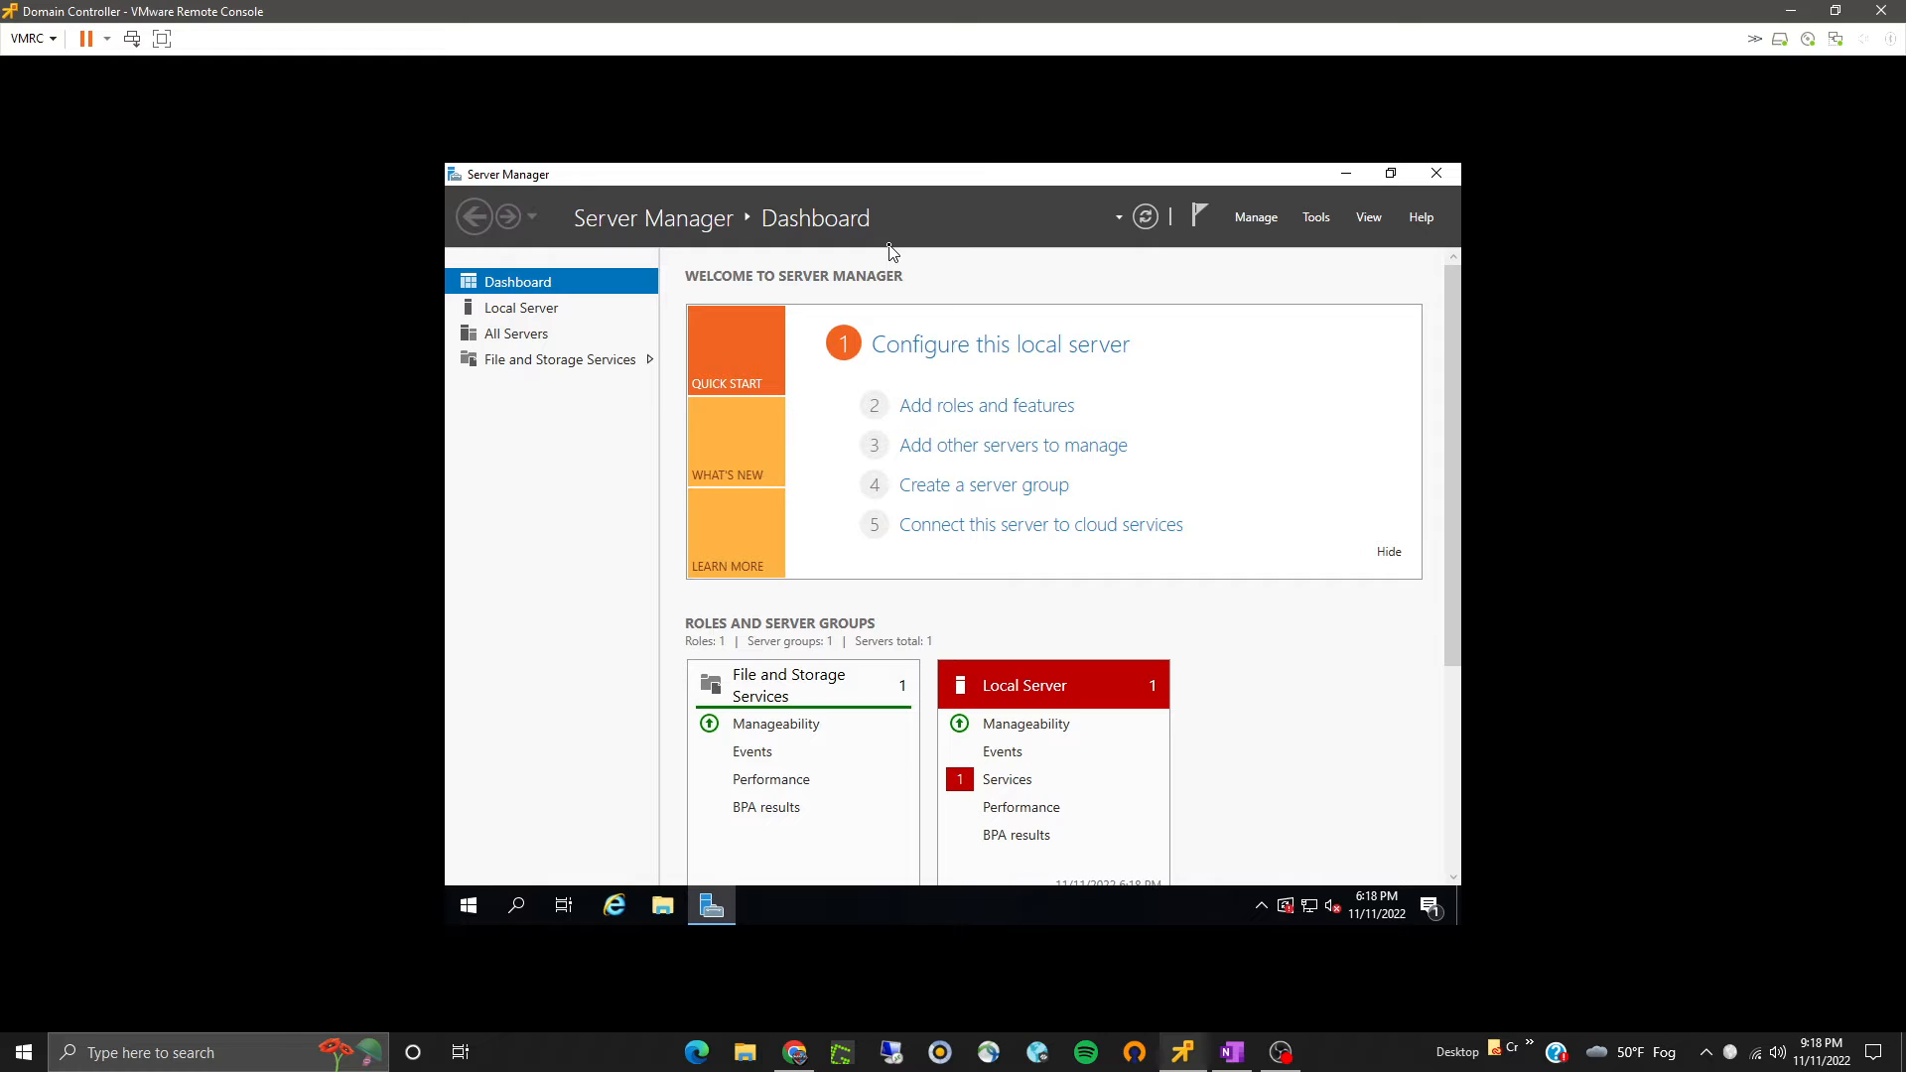
- Launch the Add Roles and Features wizard, skip its introduction page by default, and proceed with role-based installation to server roles
click(1261, 218)
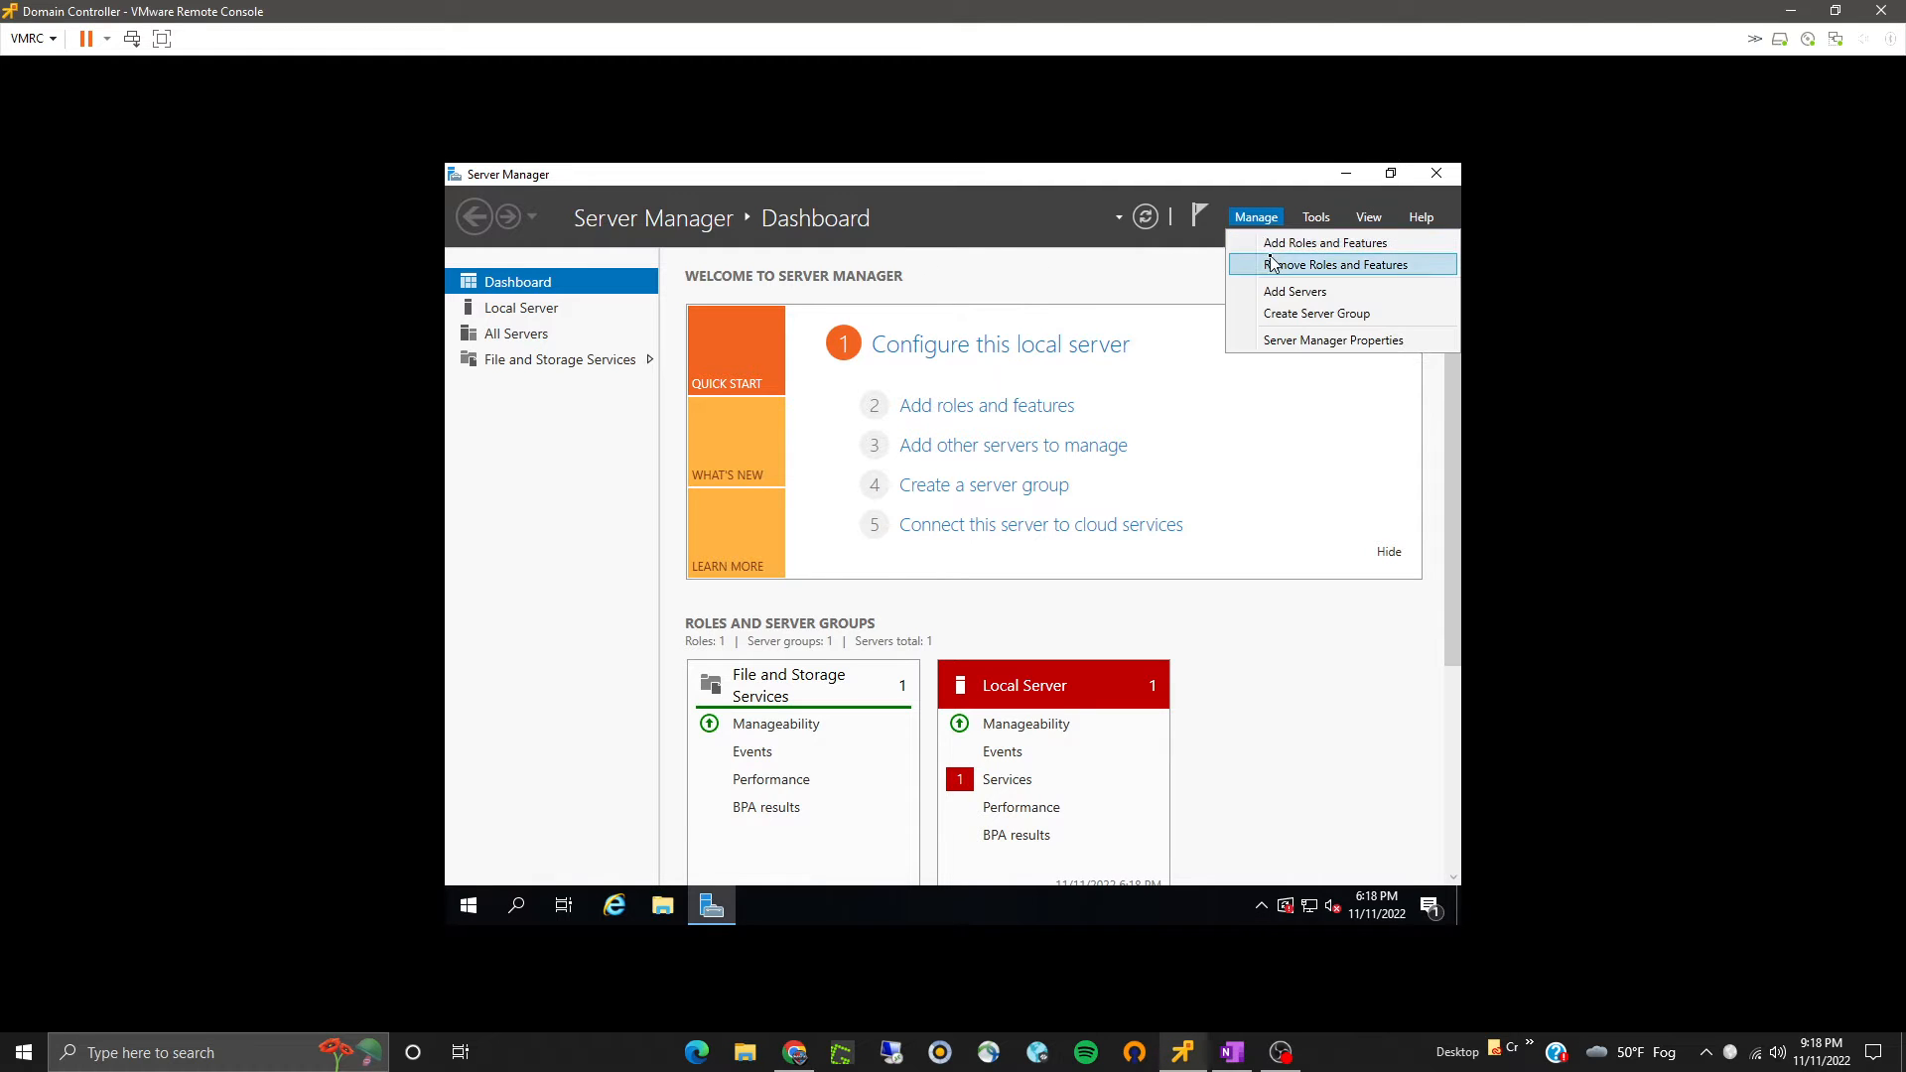
click(1266, 243)
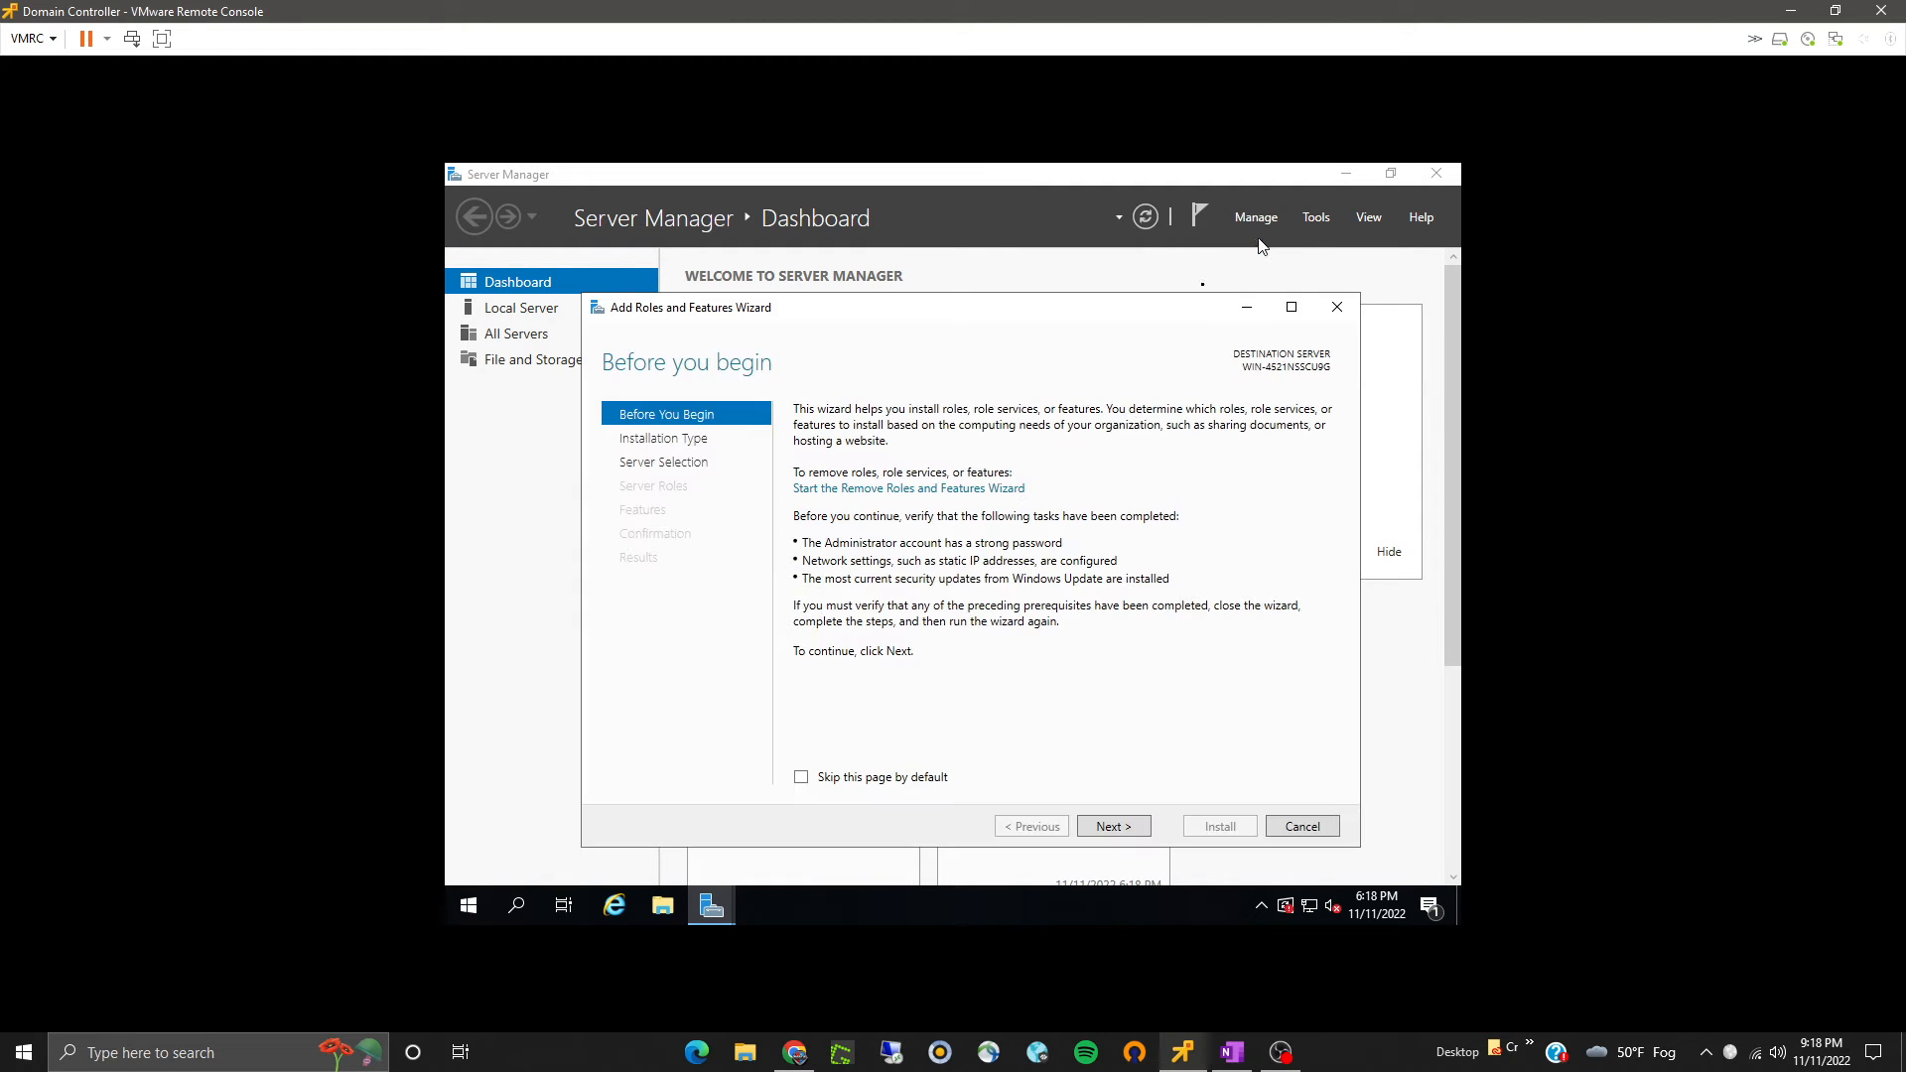
click(911, 777)
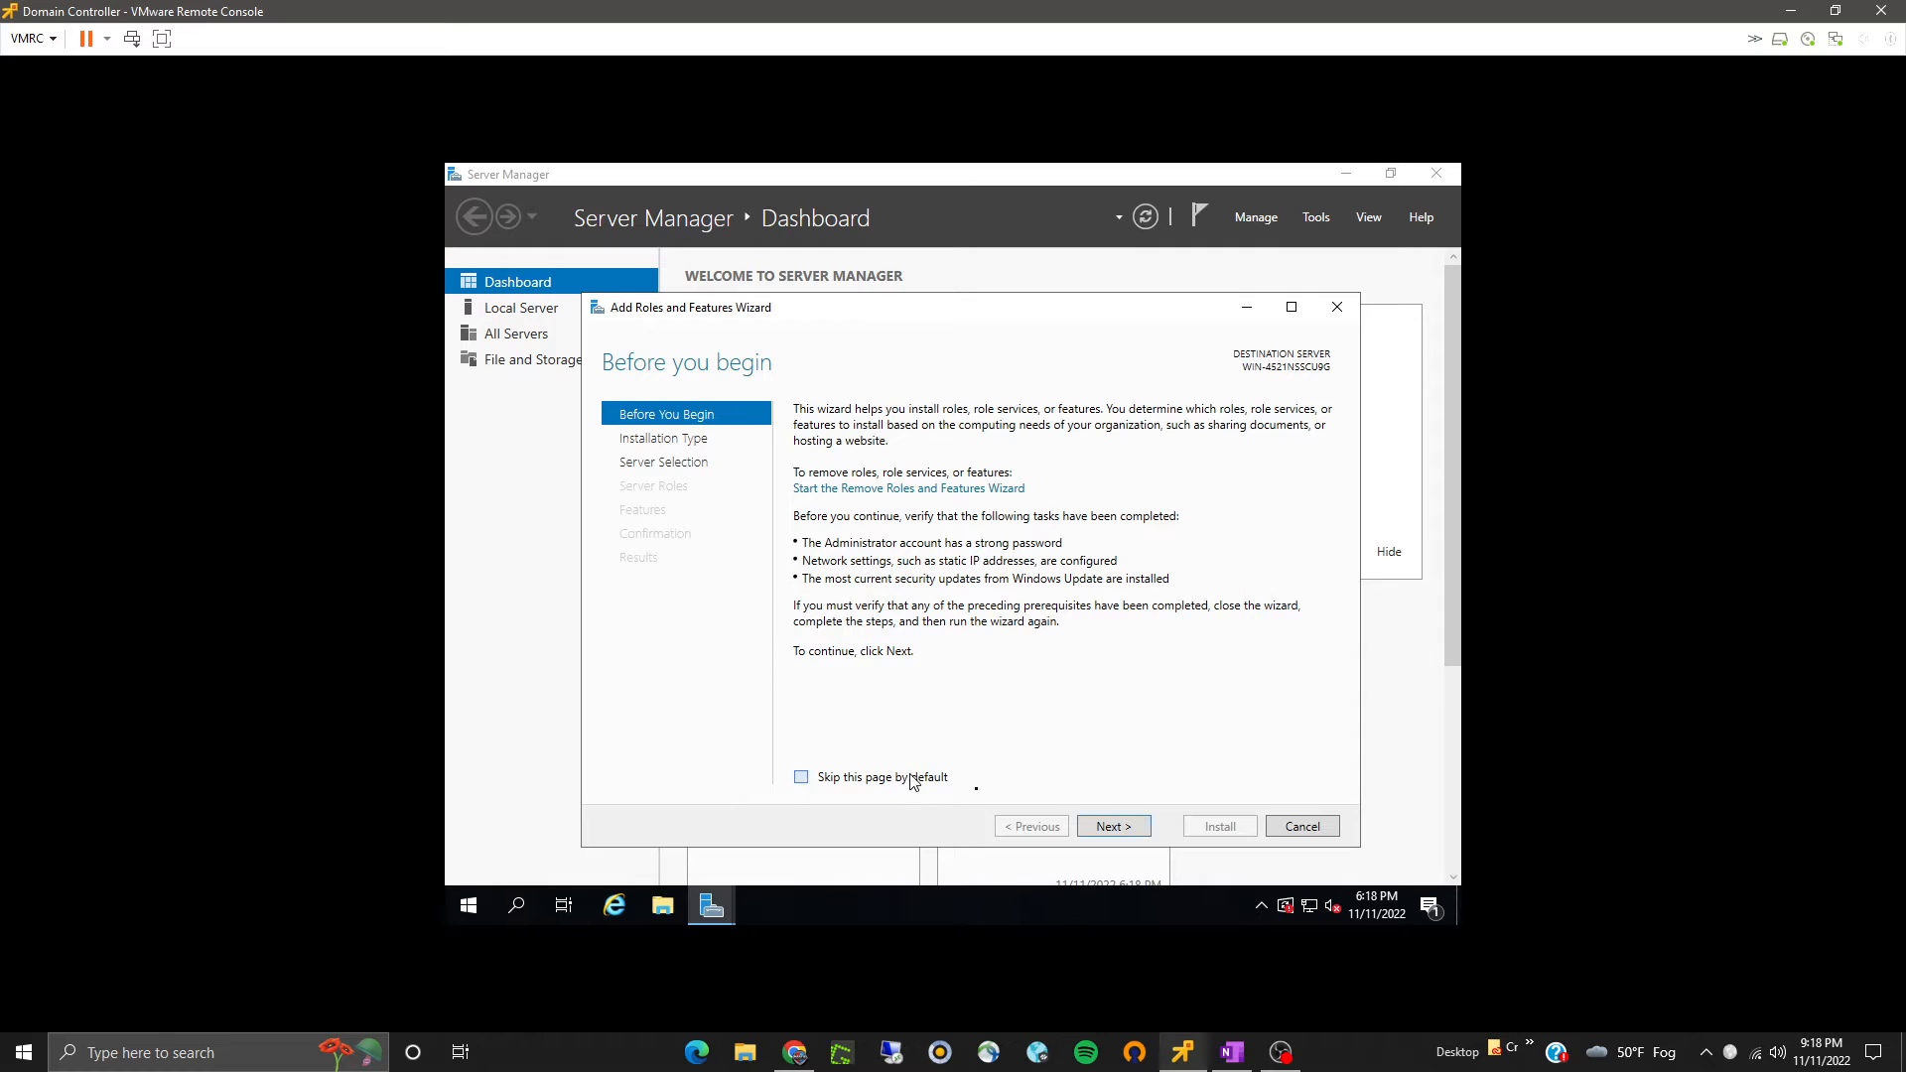
click(1104, 831)
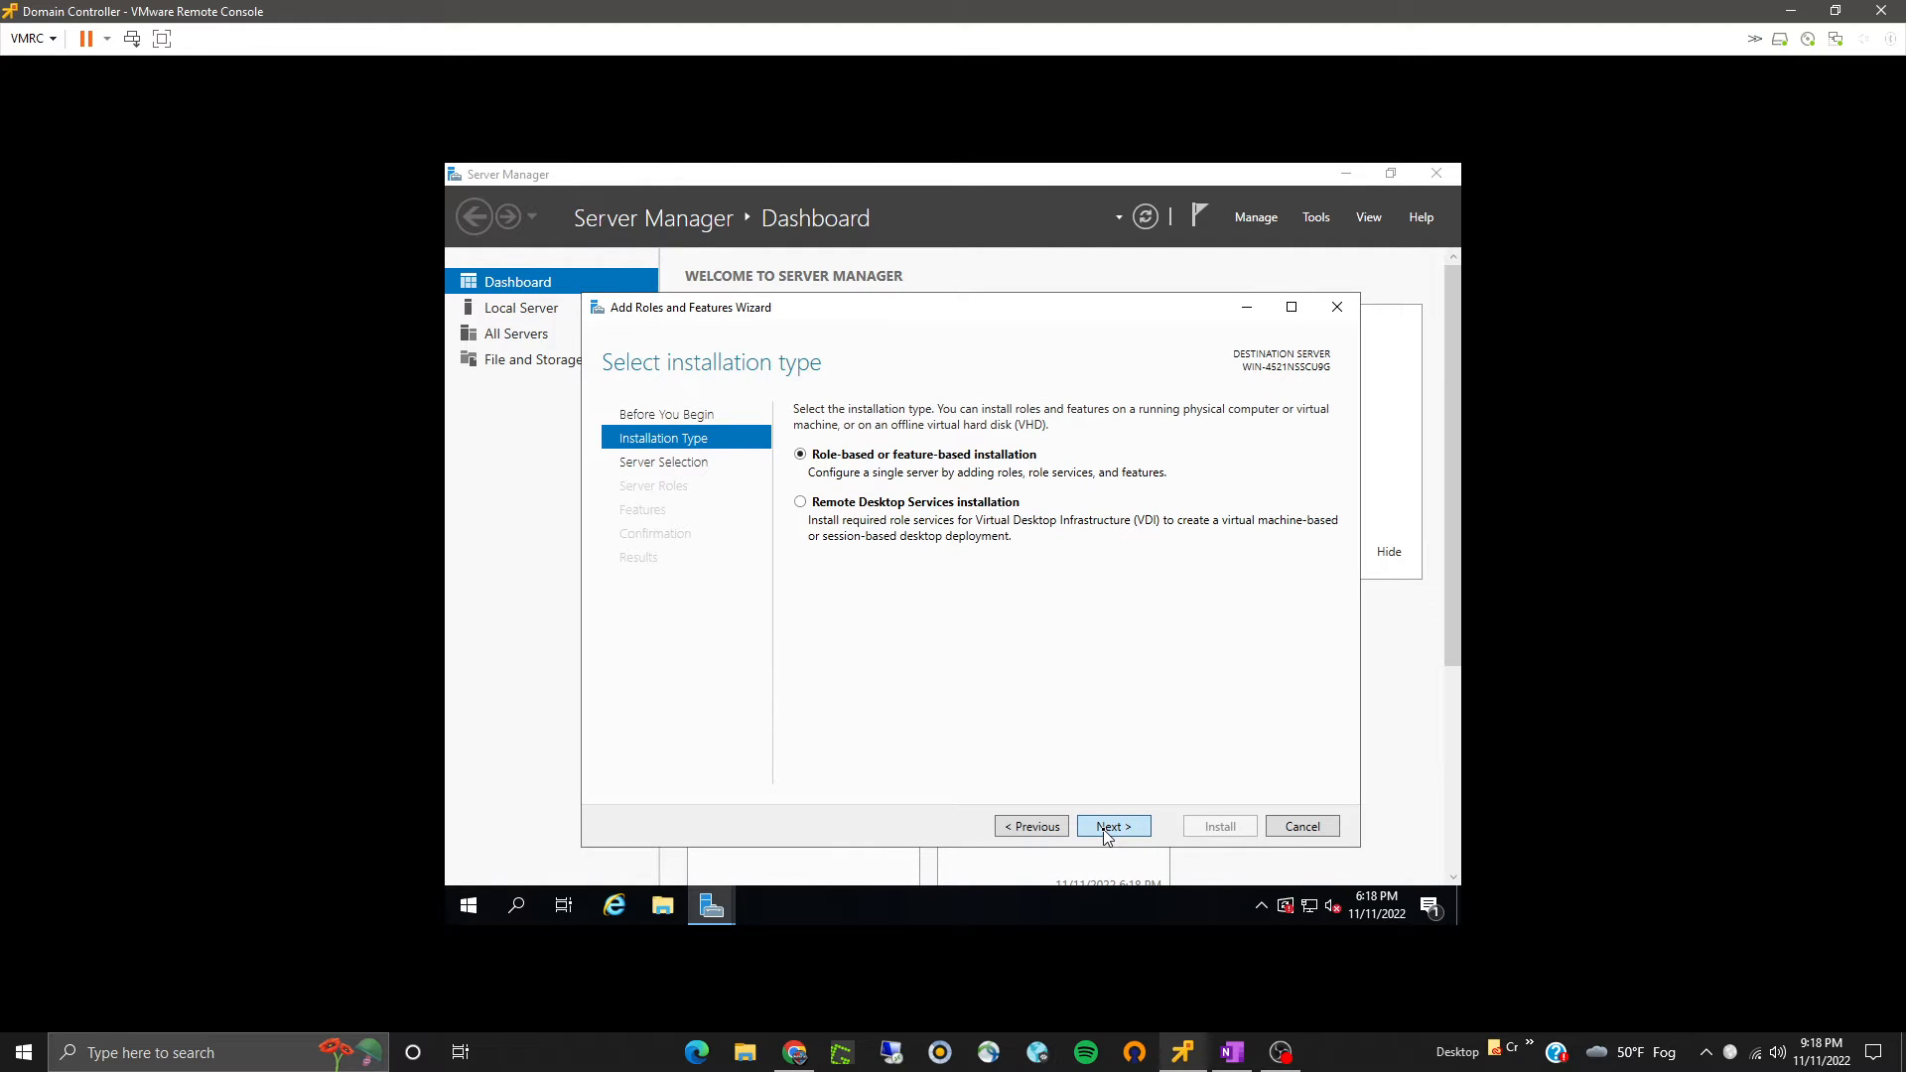
click(1106, 832)
click(1106, 832)
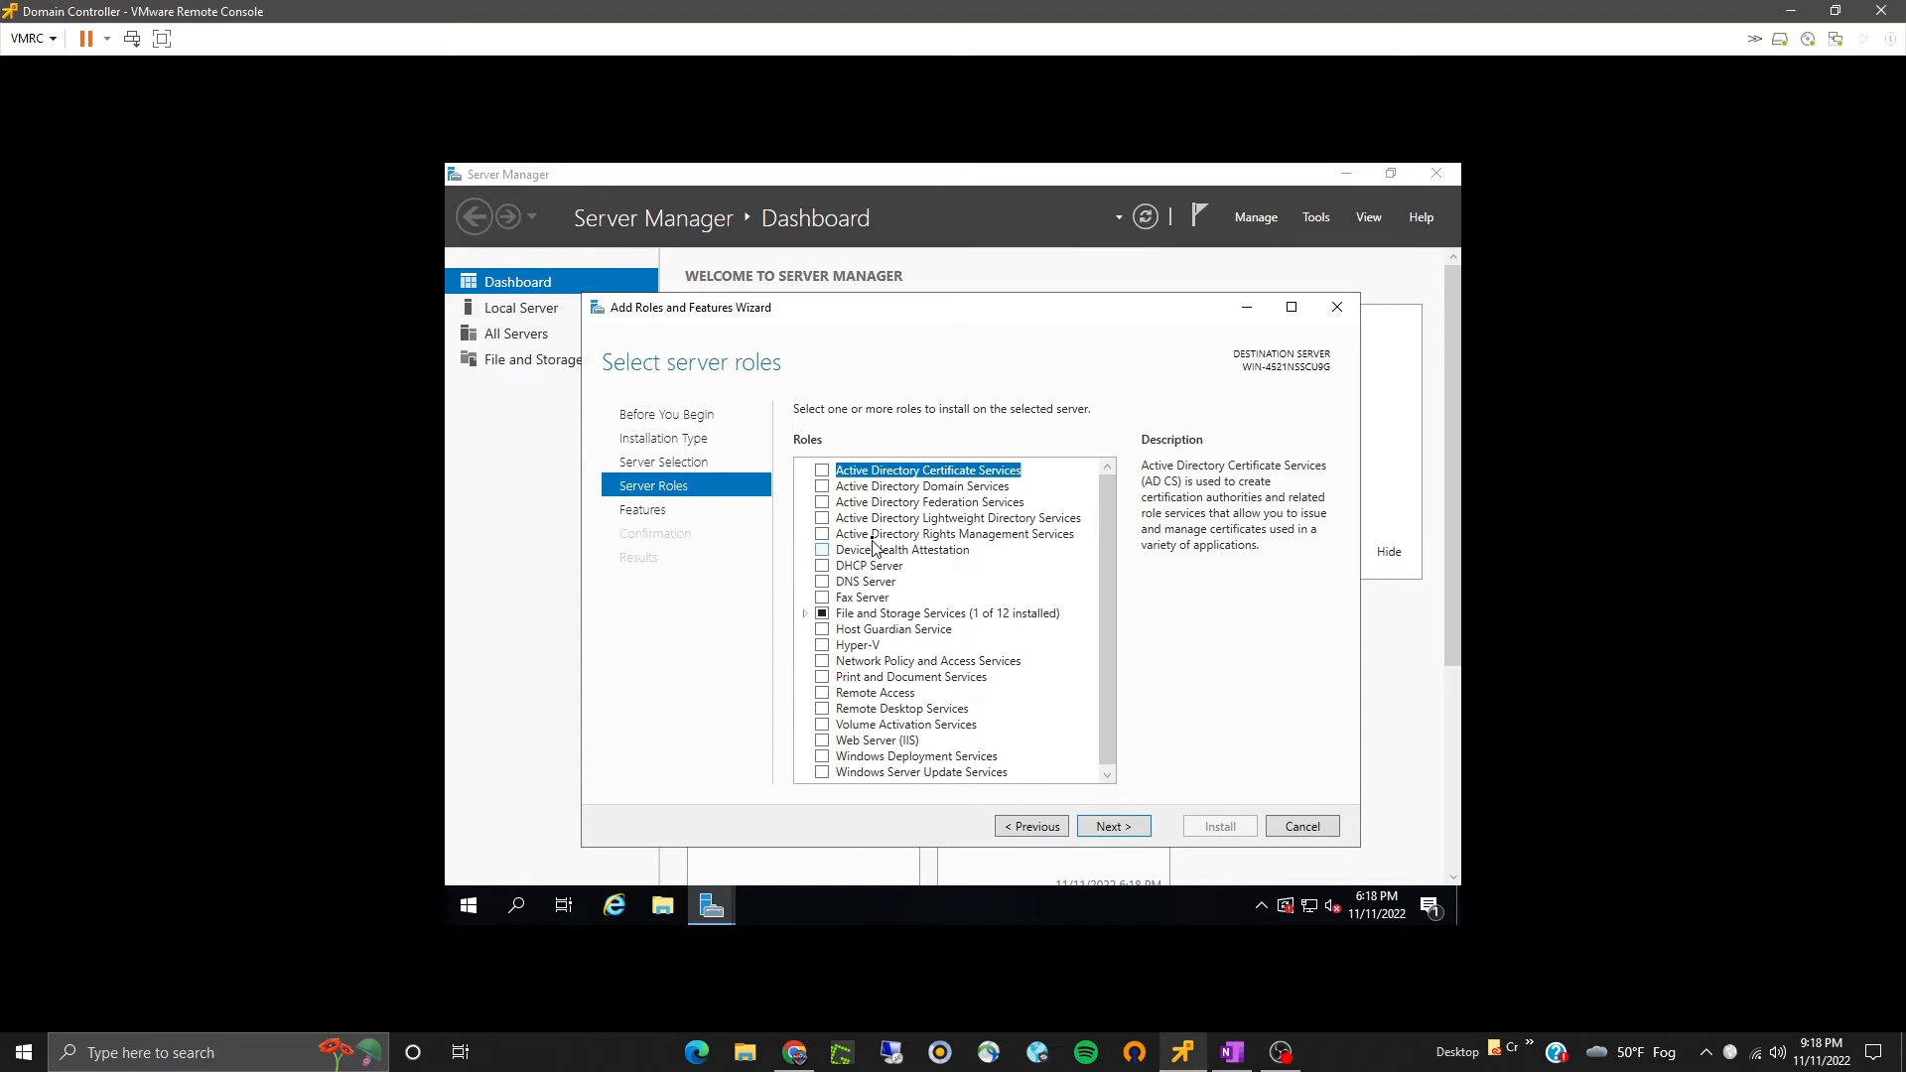
- Select the Active Directory Domain Services and DNS Server roles, adding their required features
click(823, 486)
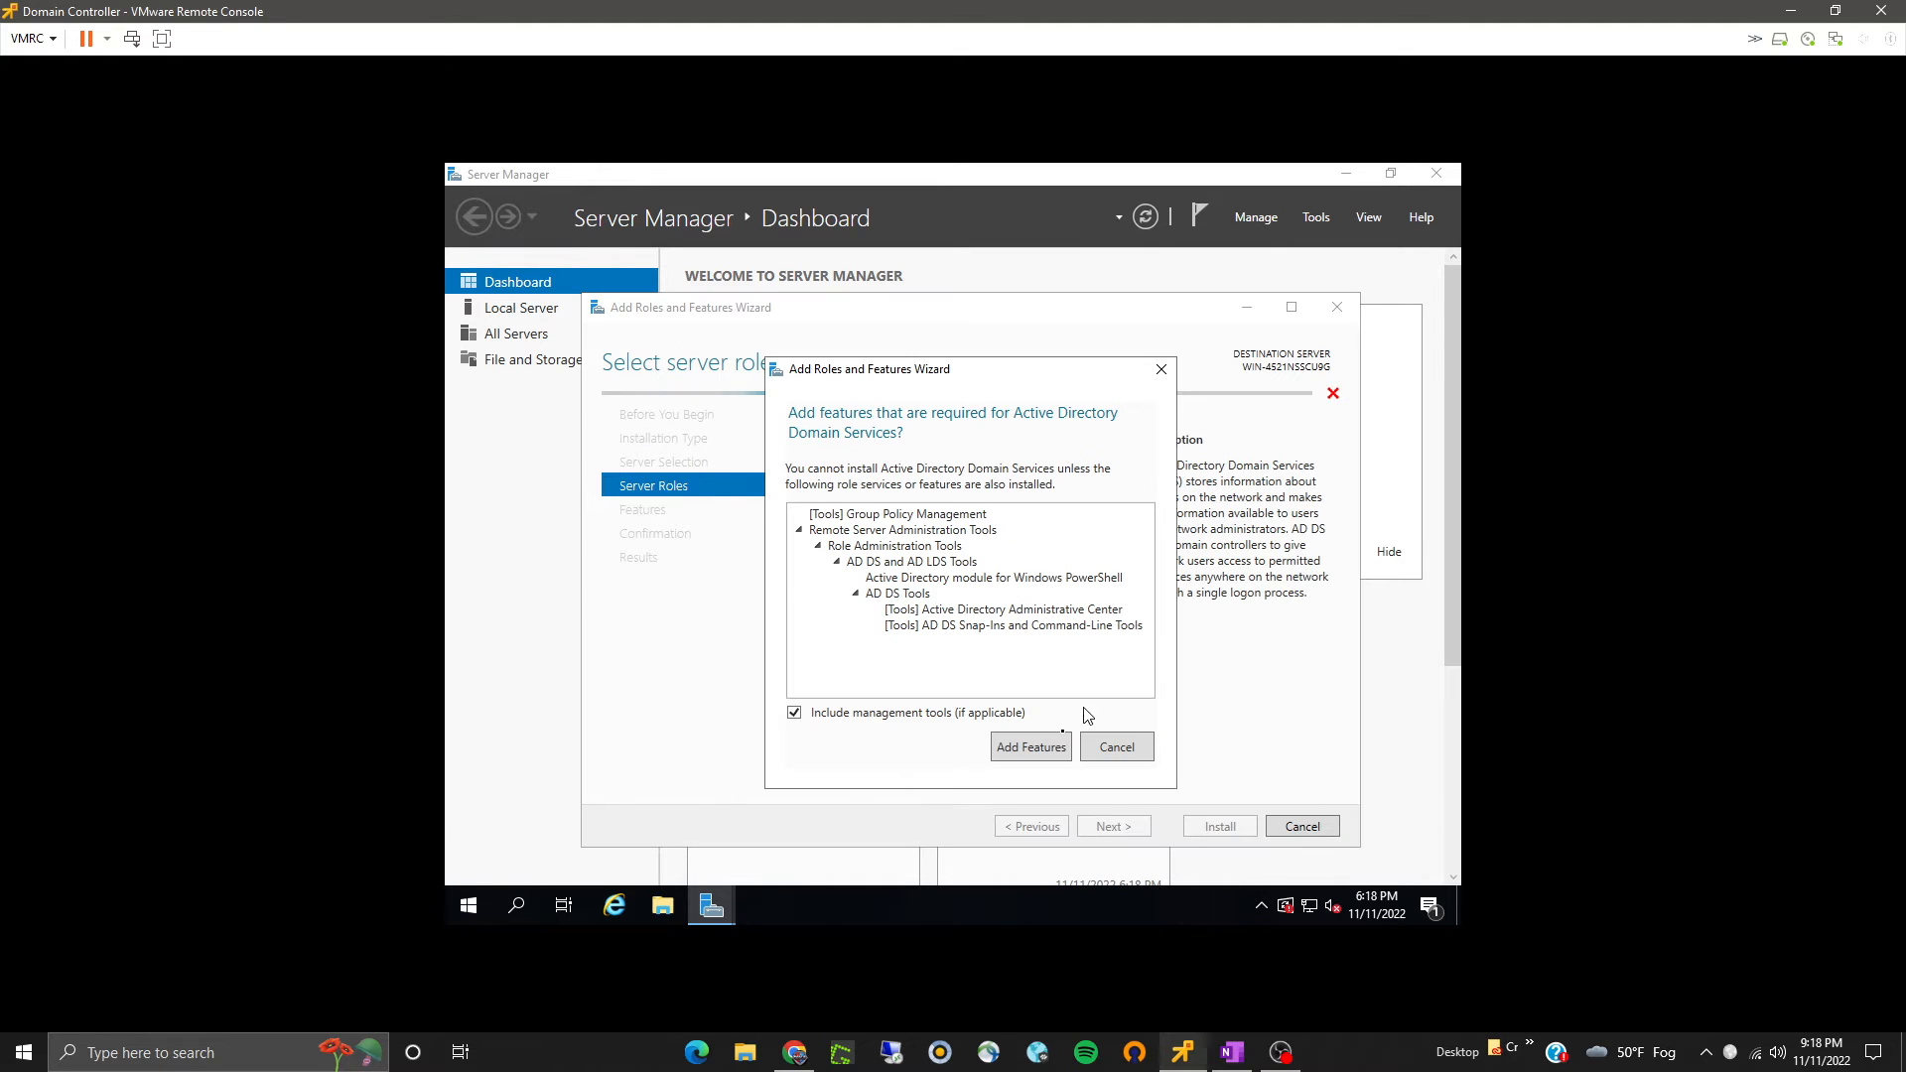
click(1032, 747)
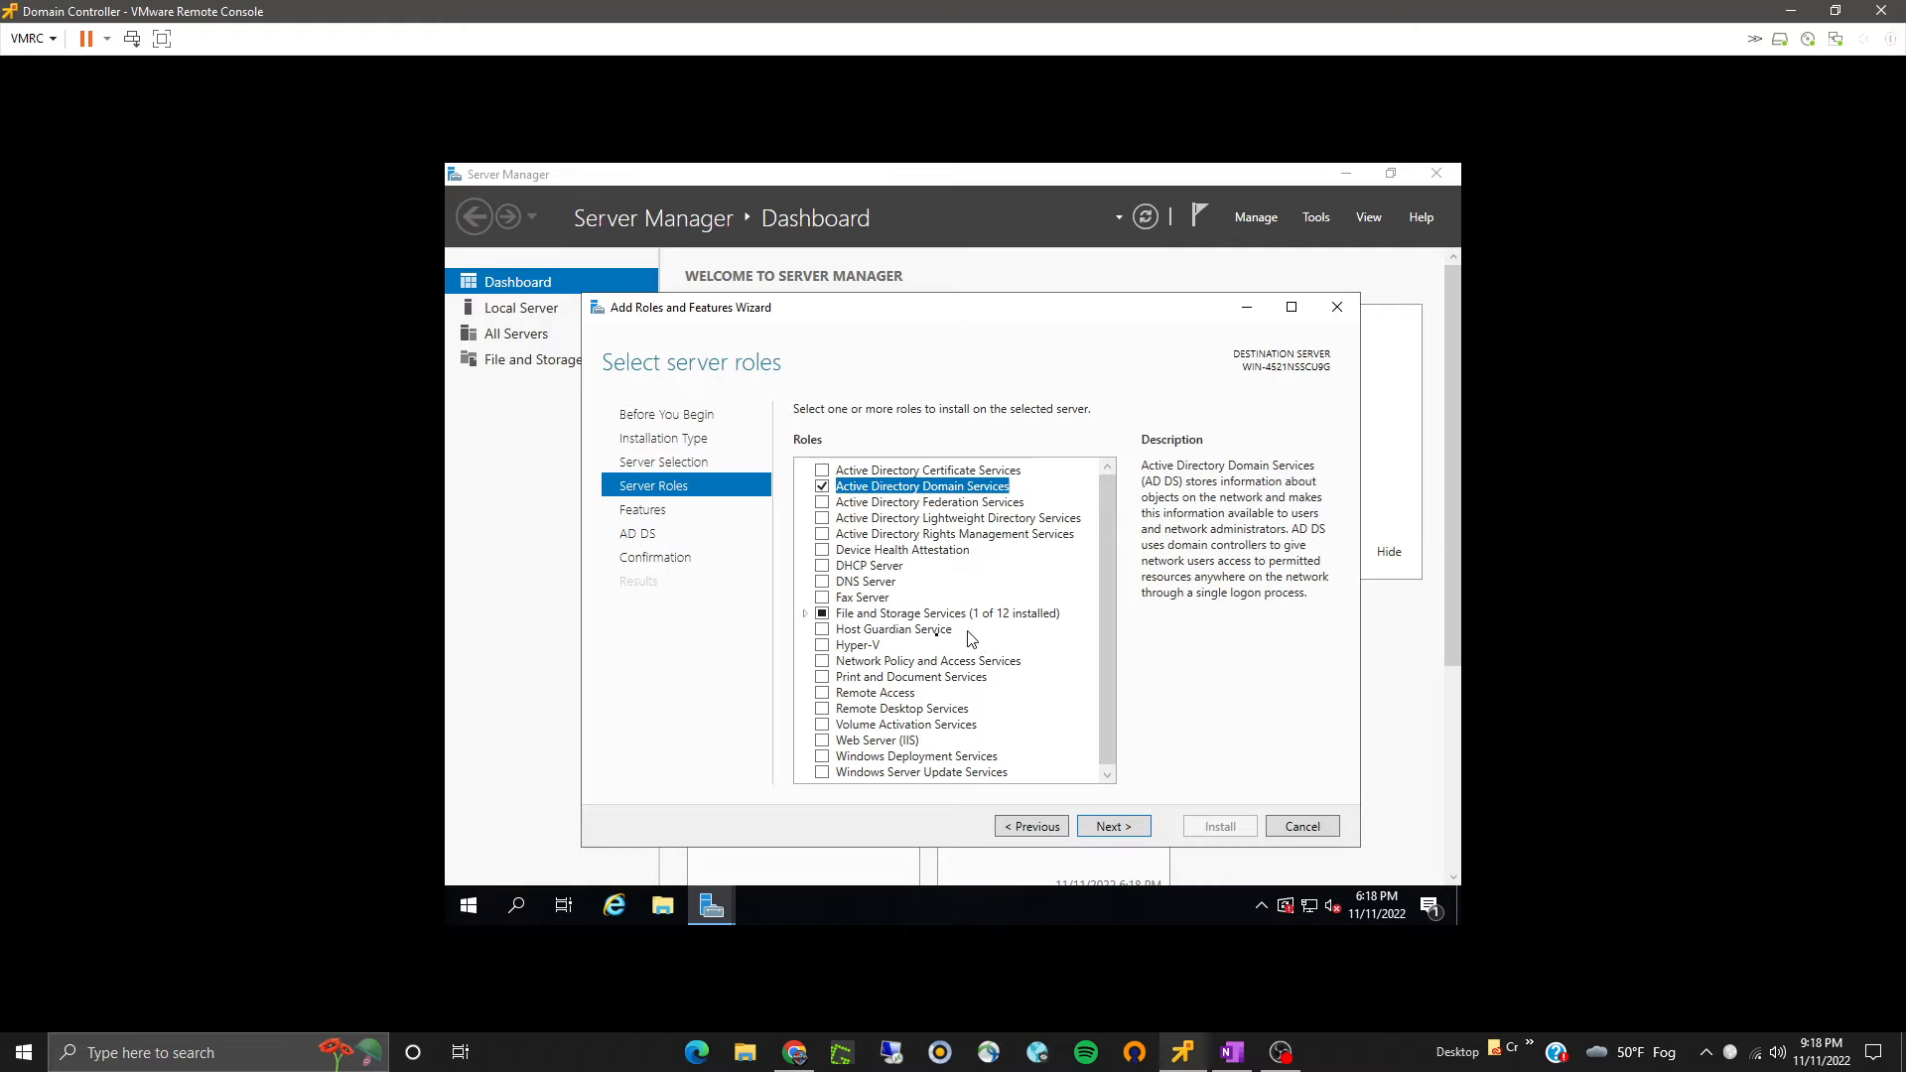
click(823, 582)
click(1028, 733)
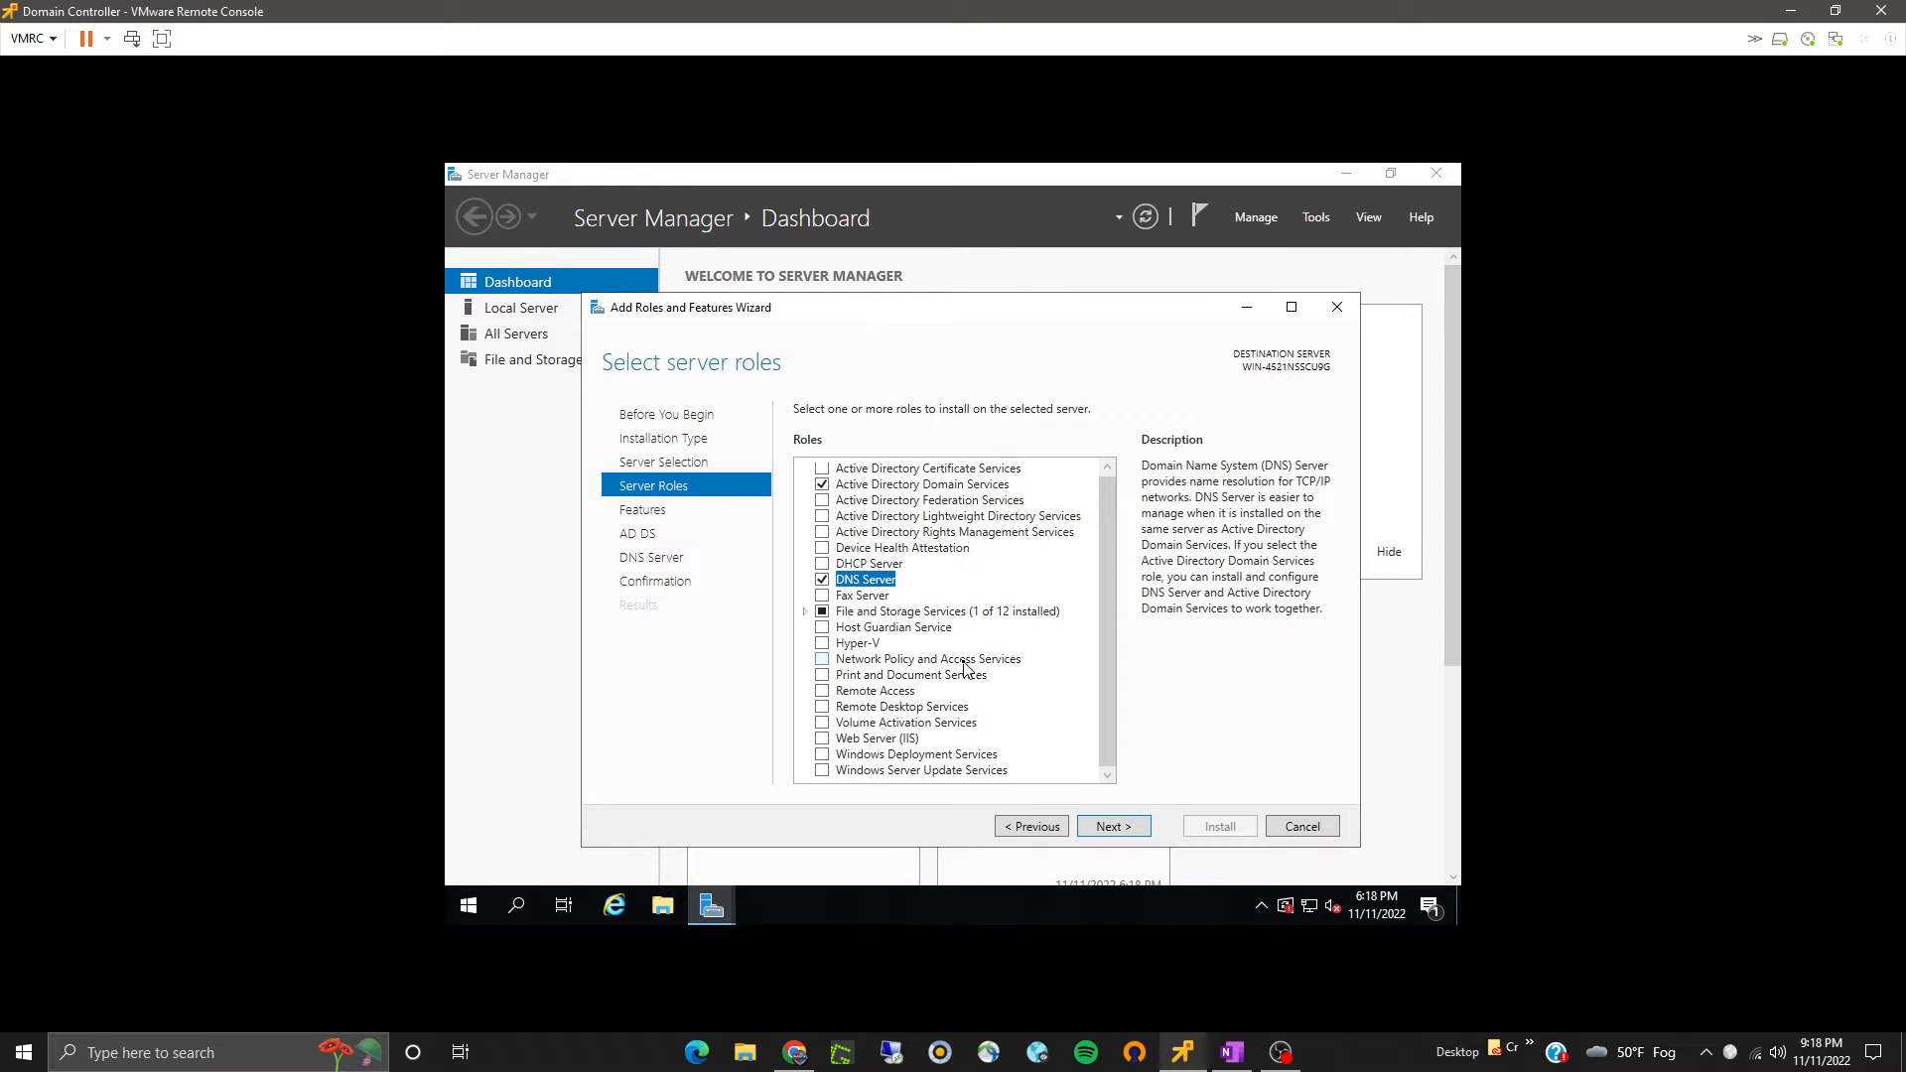
- Select the Web Server (IIS) role, adding its required management tools
click(822, 739)
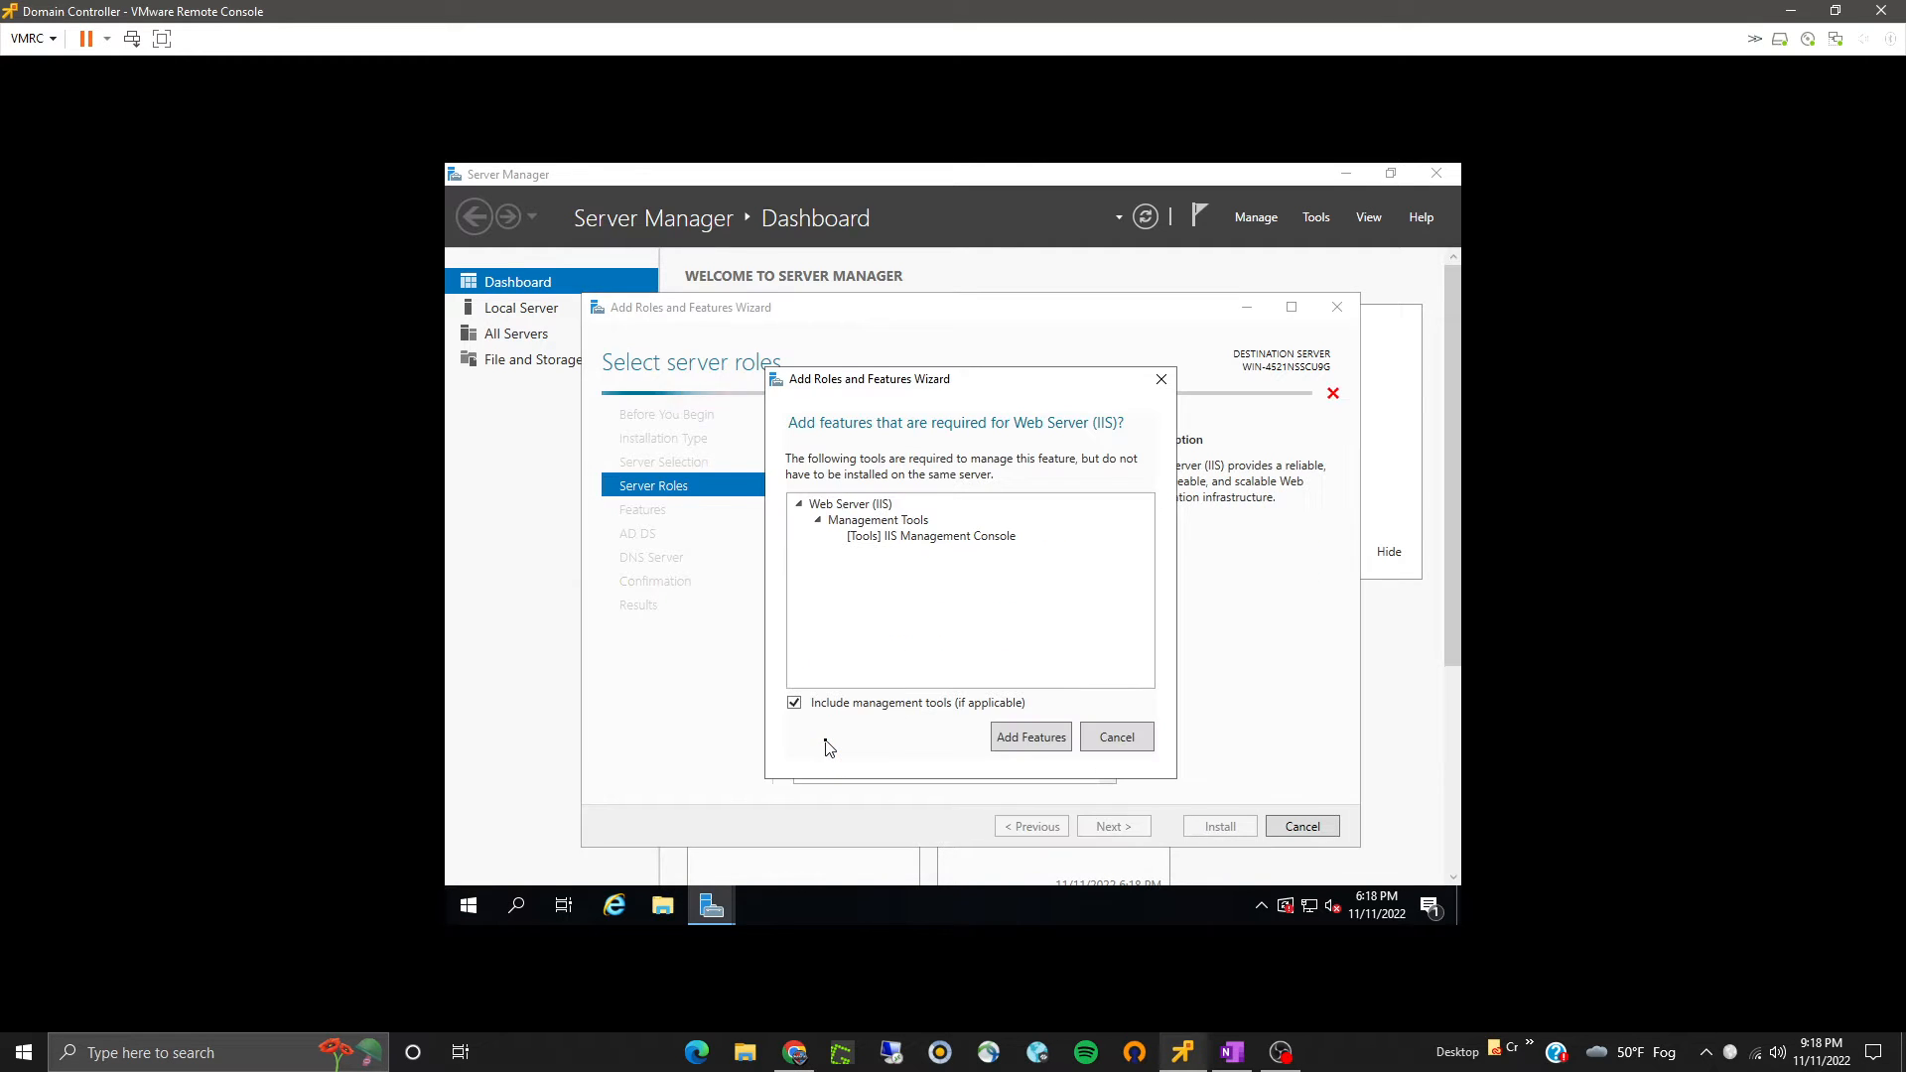
click(1031, 747)
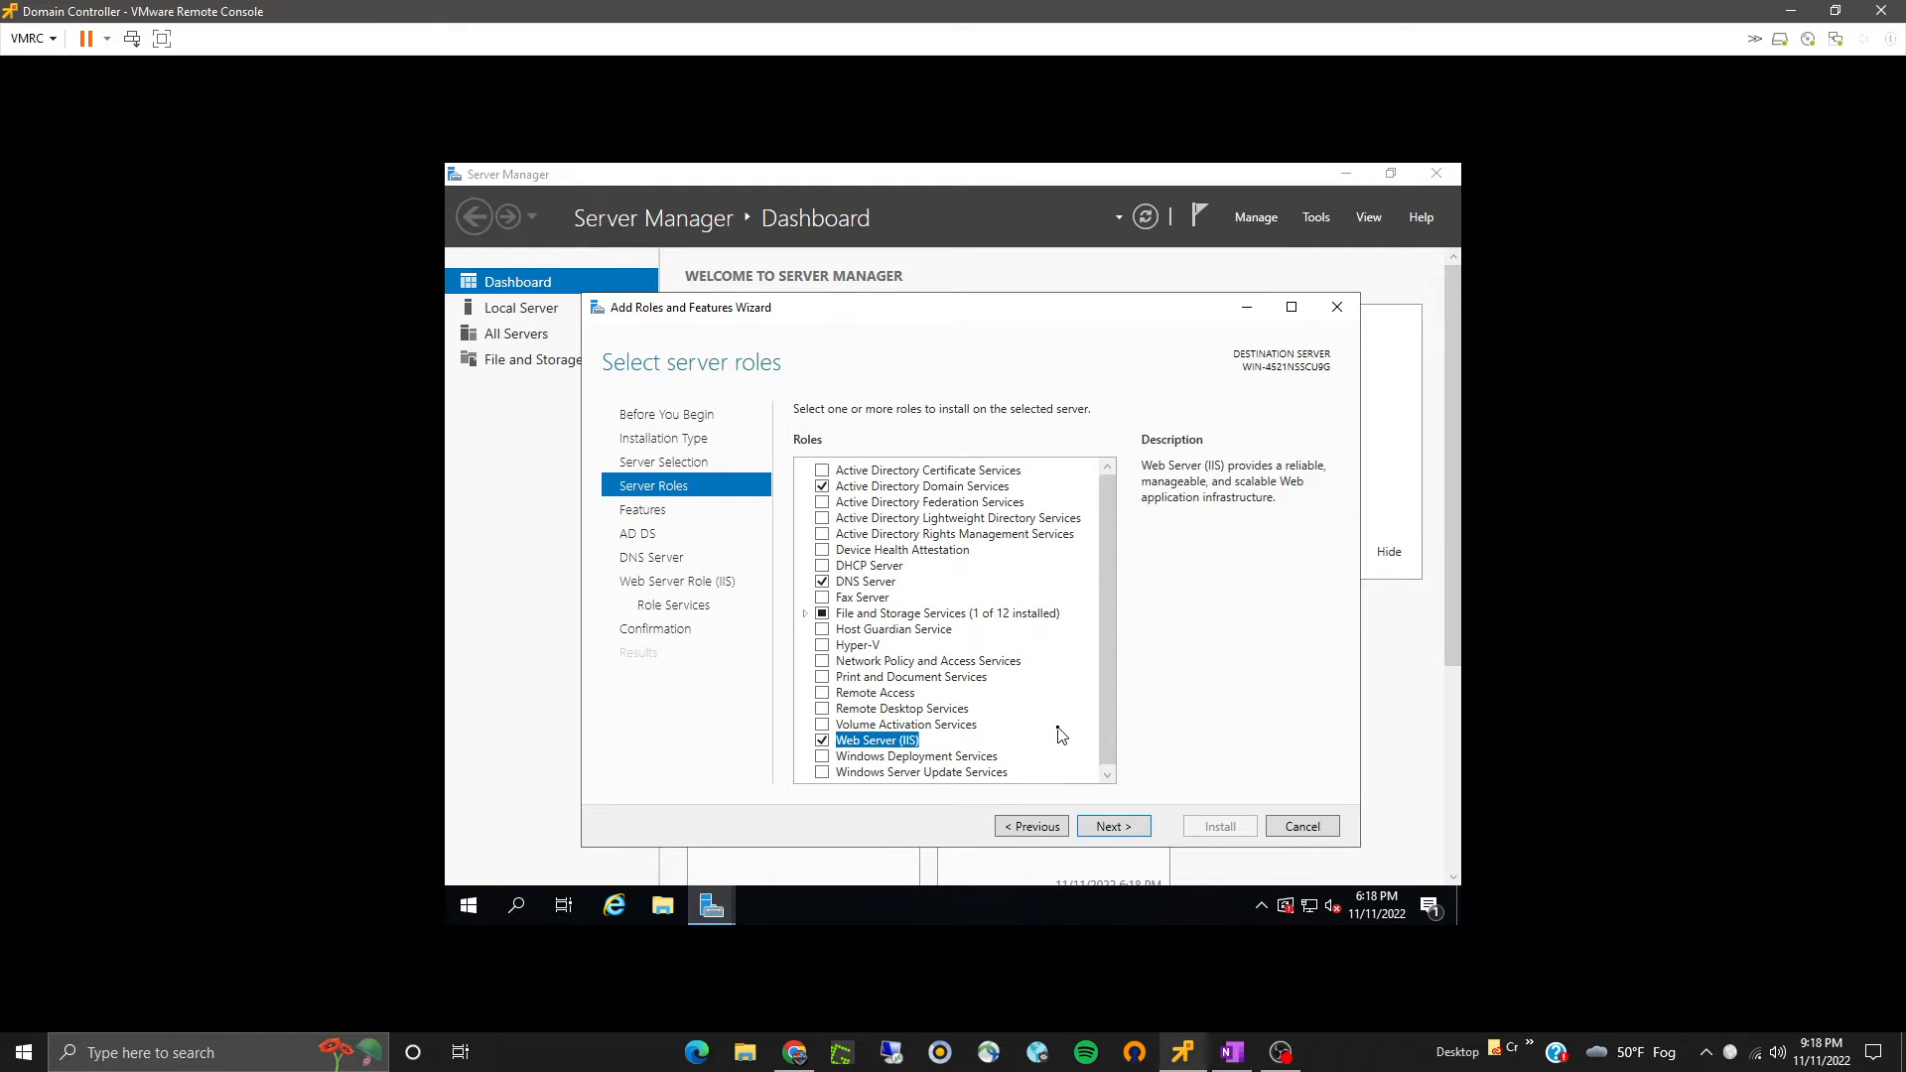
- Move on to the features page and browse the feature list, keeping the default features
click(1110, 827)
scroll(939, 671, down, 1)
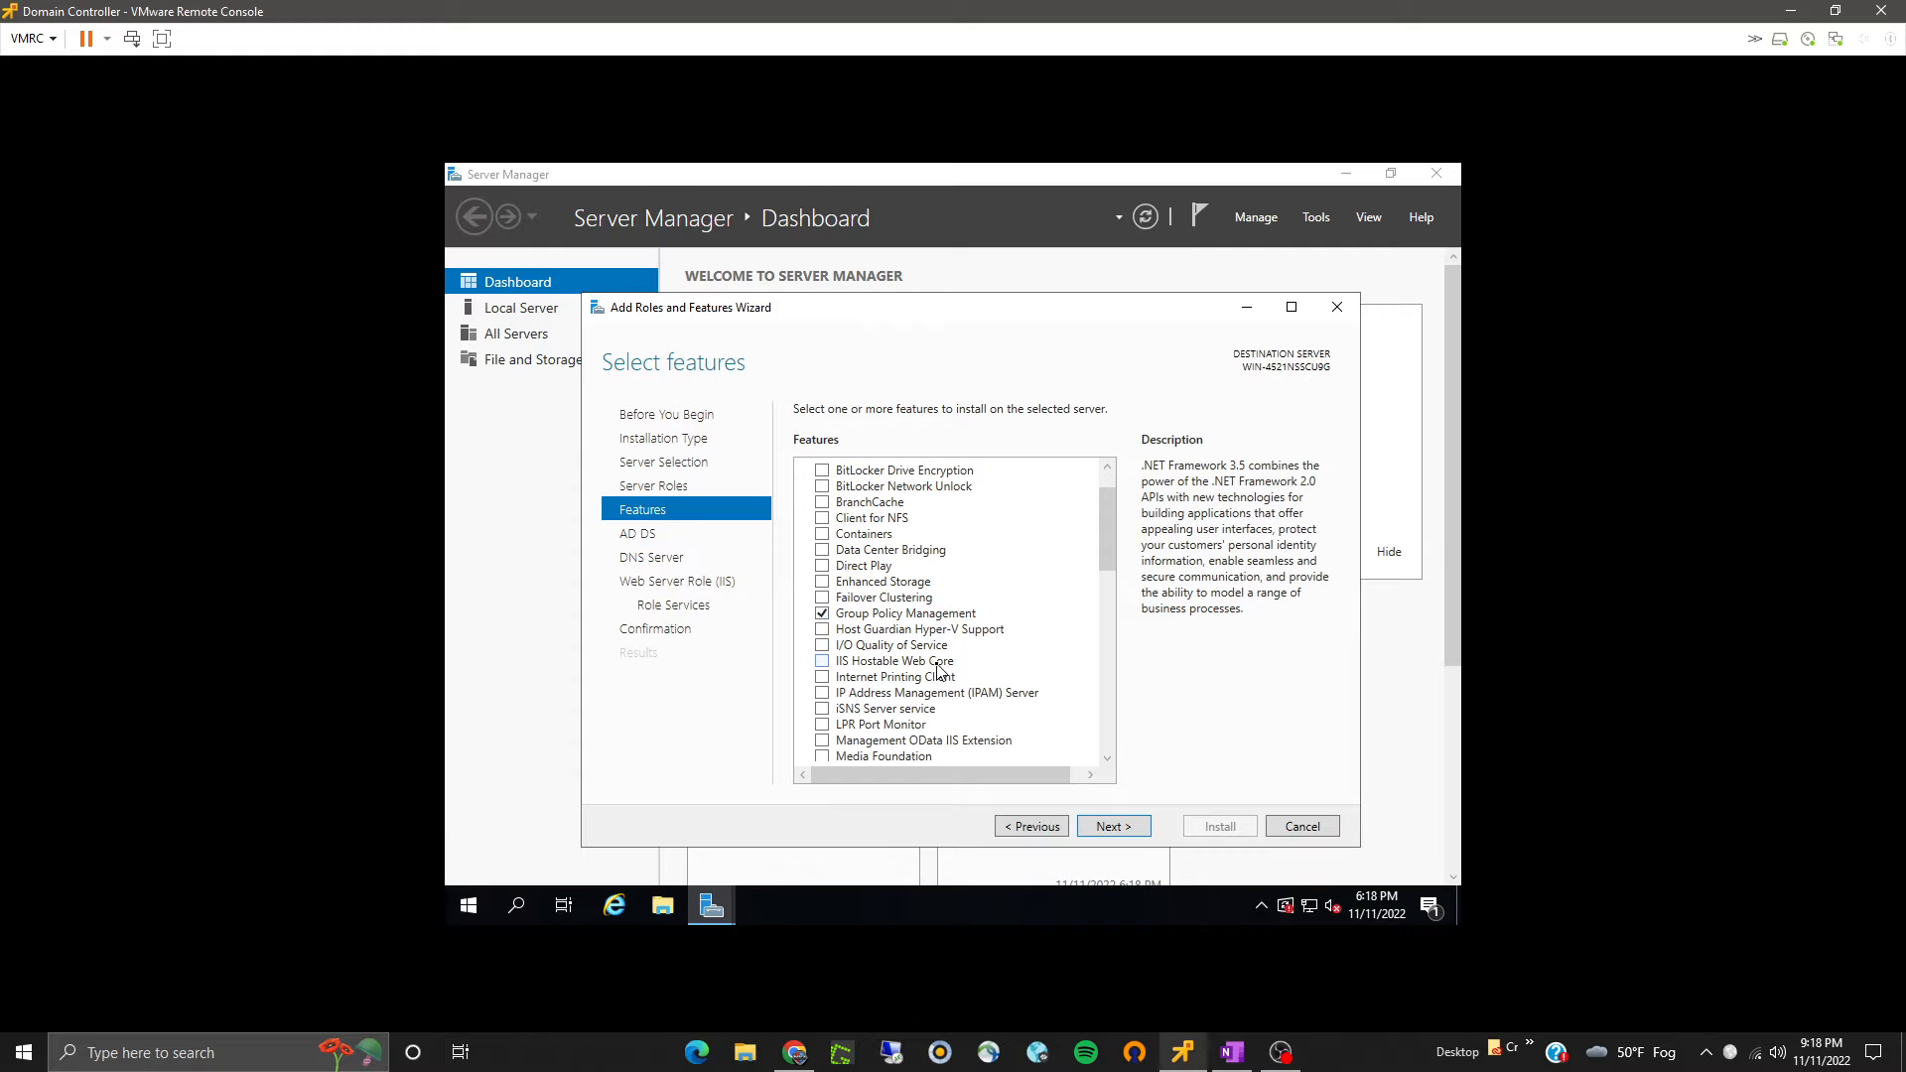
scroll(939, 671, up, 1)
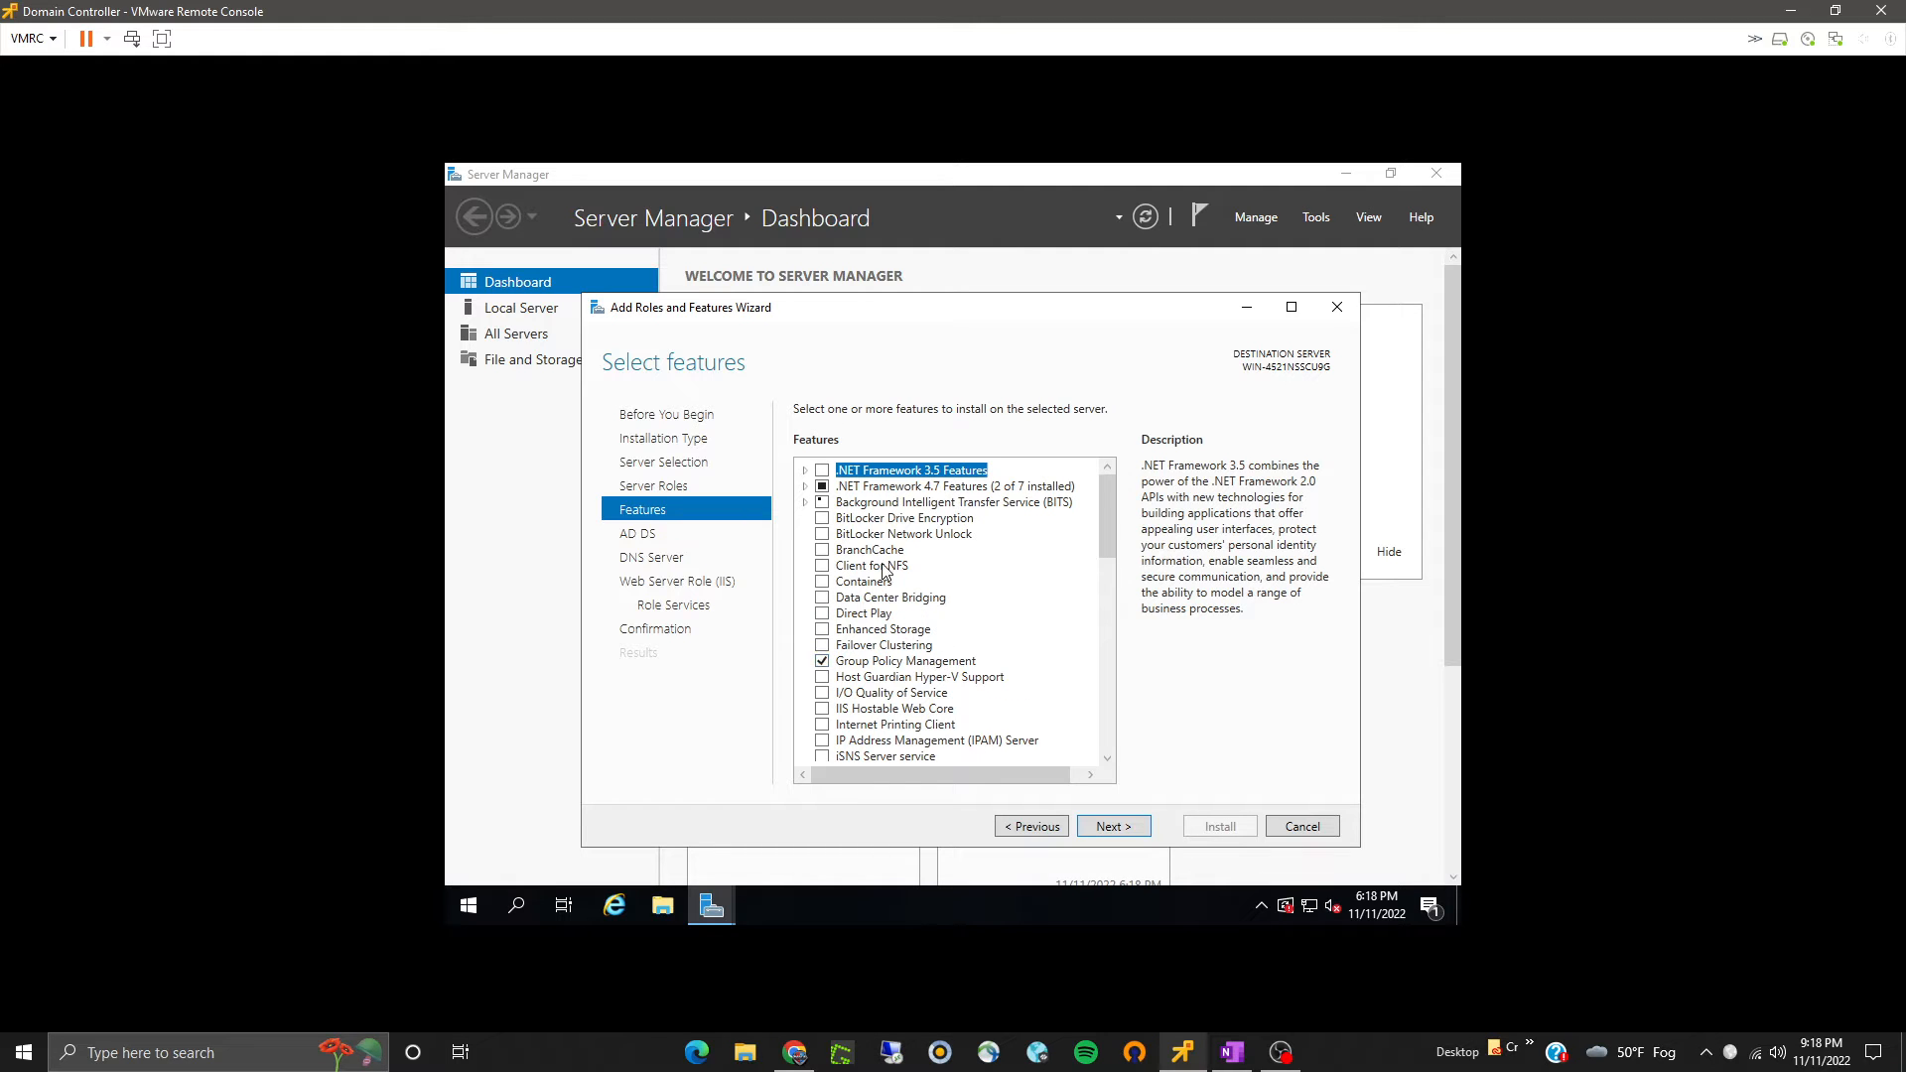
scroll(935, 675, down, 12)
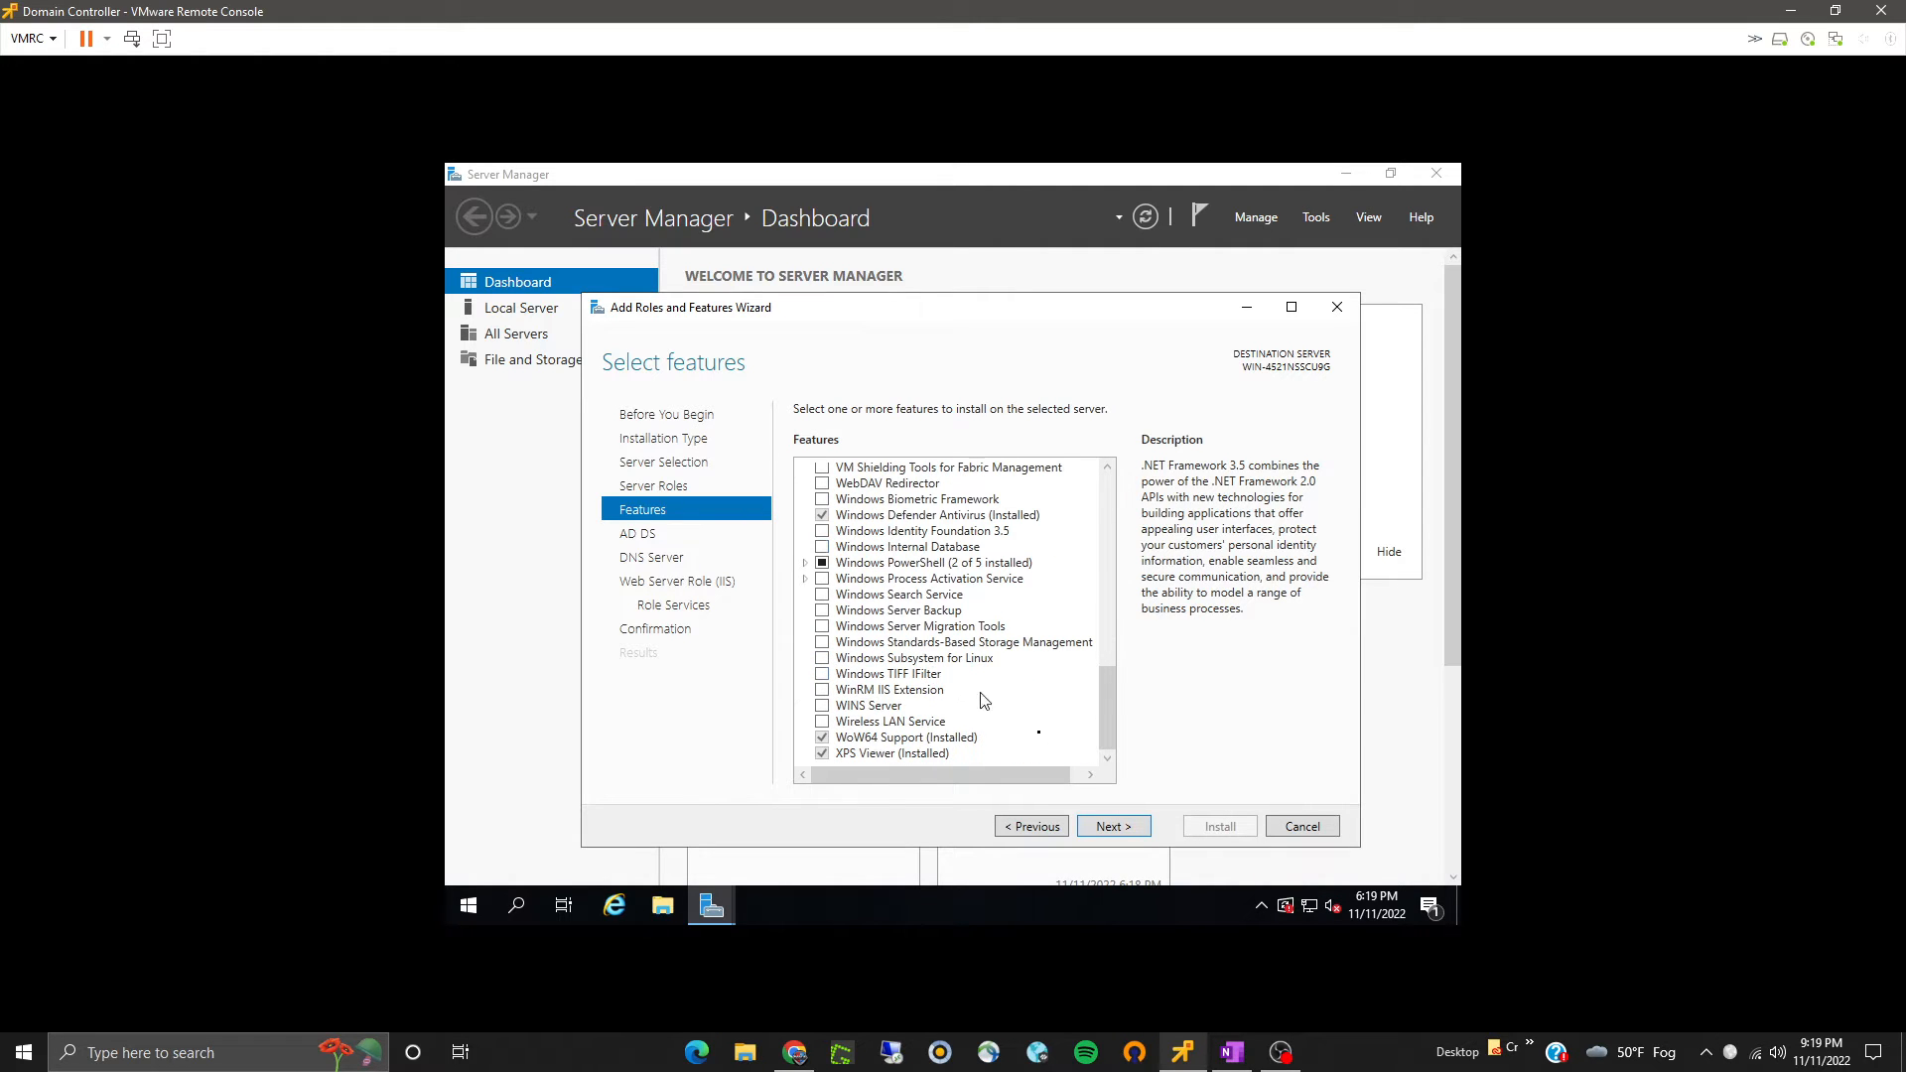
click(1108, 826)
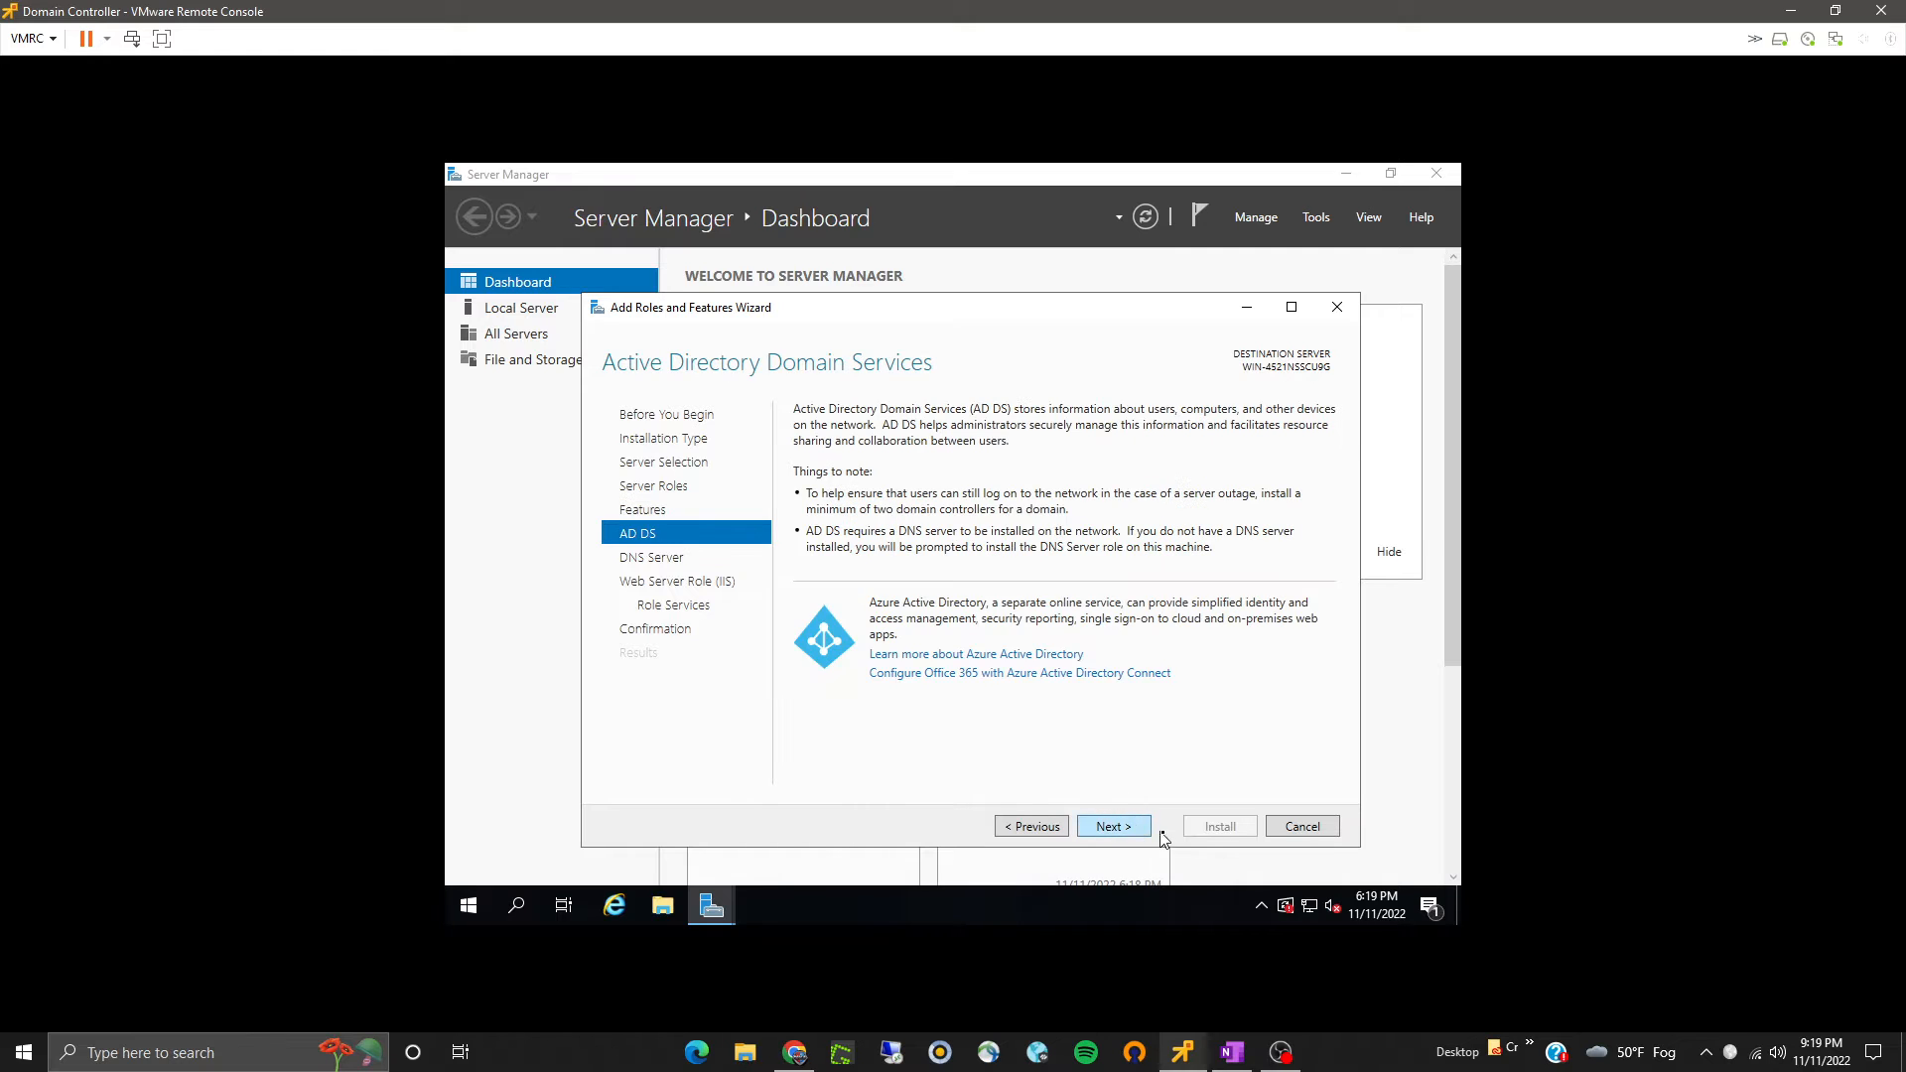
- Proceed through the AD DS, DNS Server and Web Server pages, keeping the default IIS role services
click(1144, 829)
click(1147, 829)
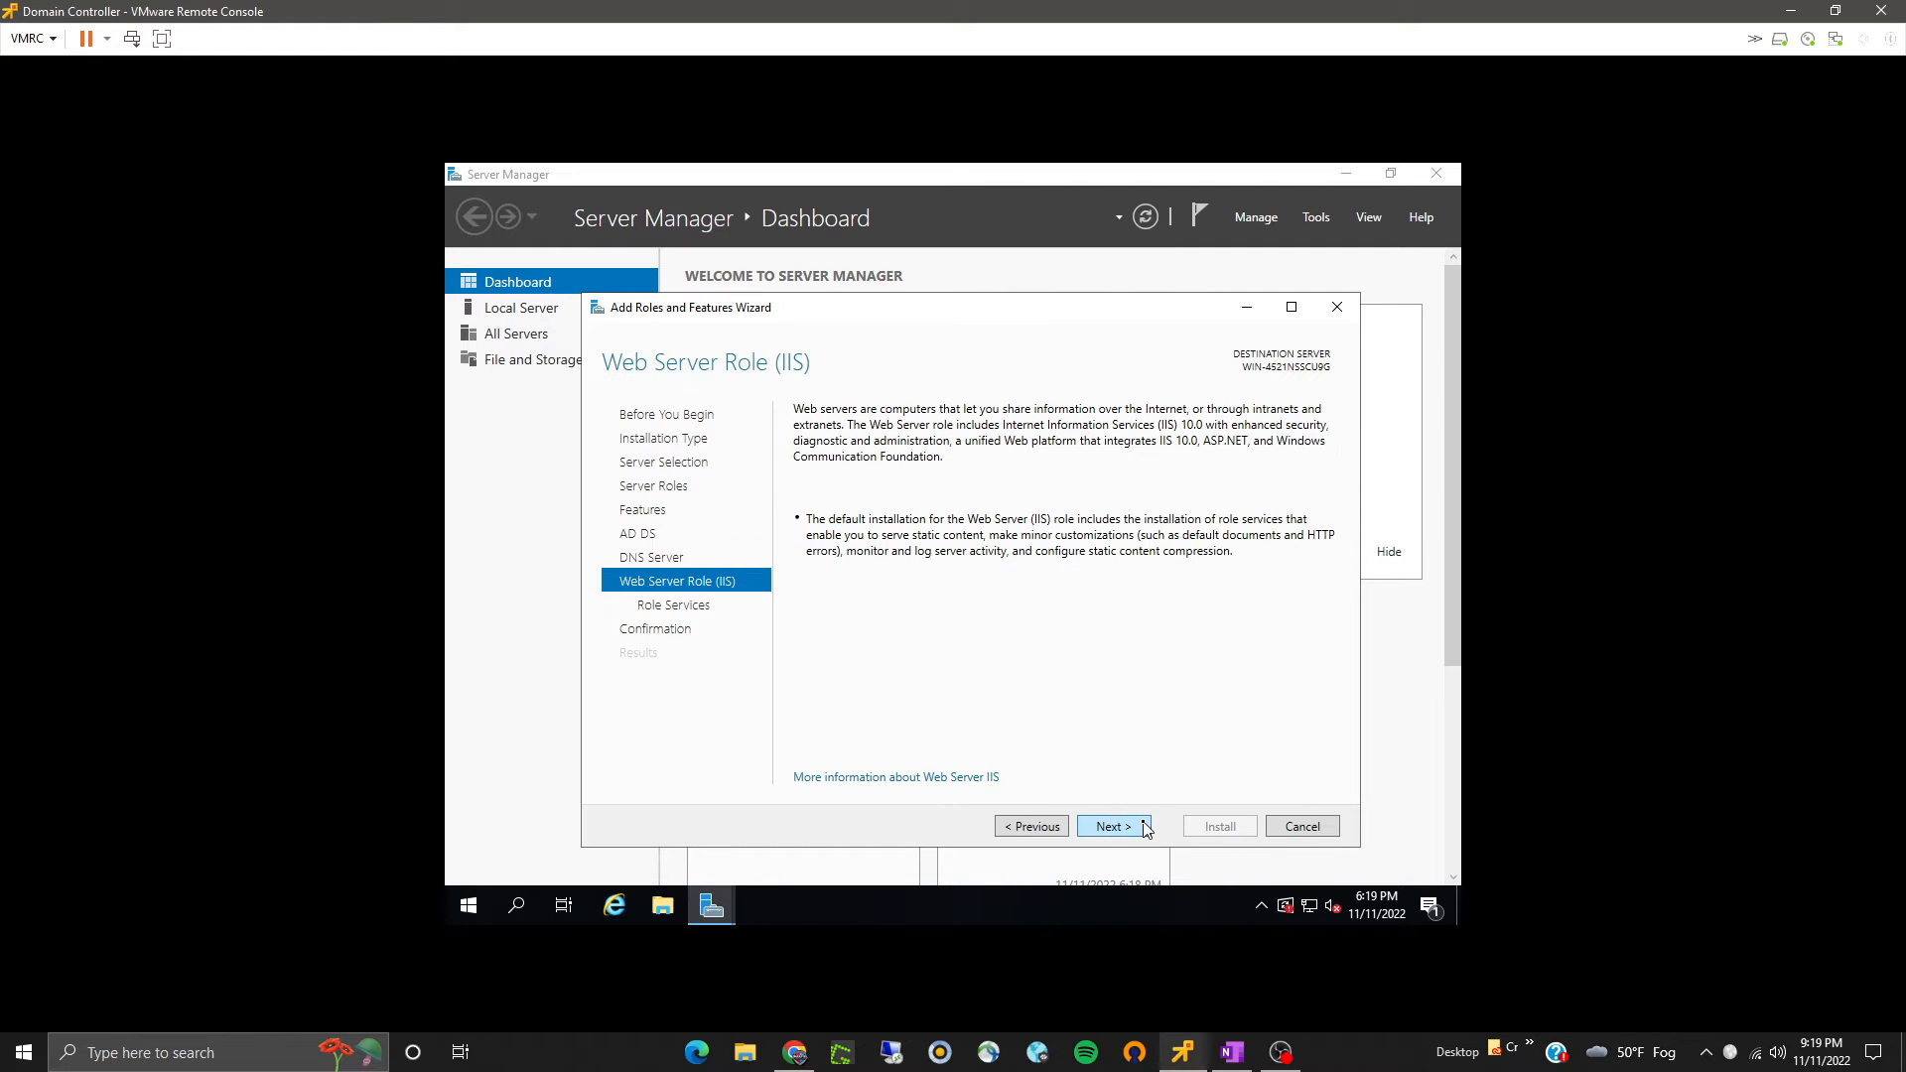
click(1140, 831)
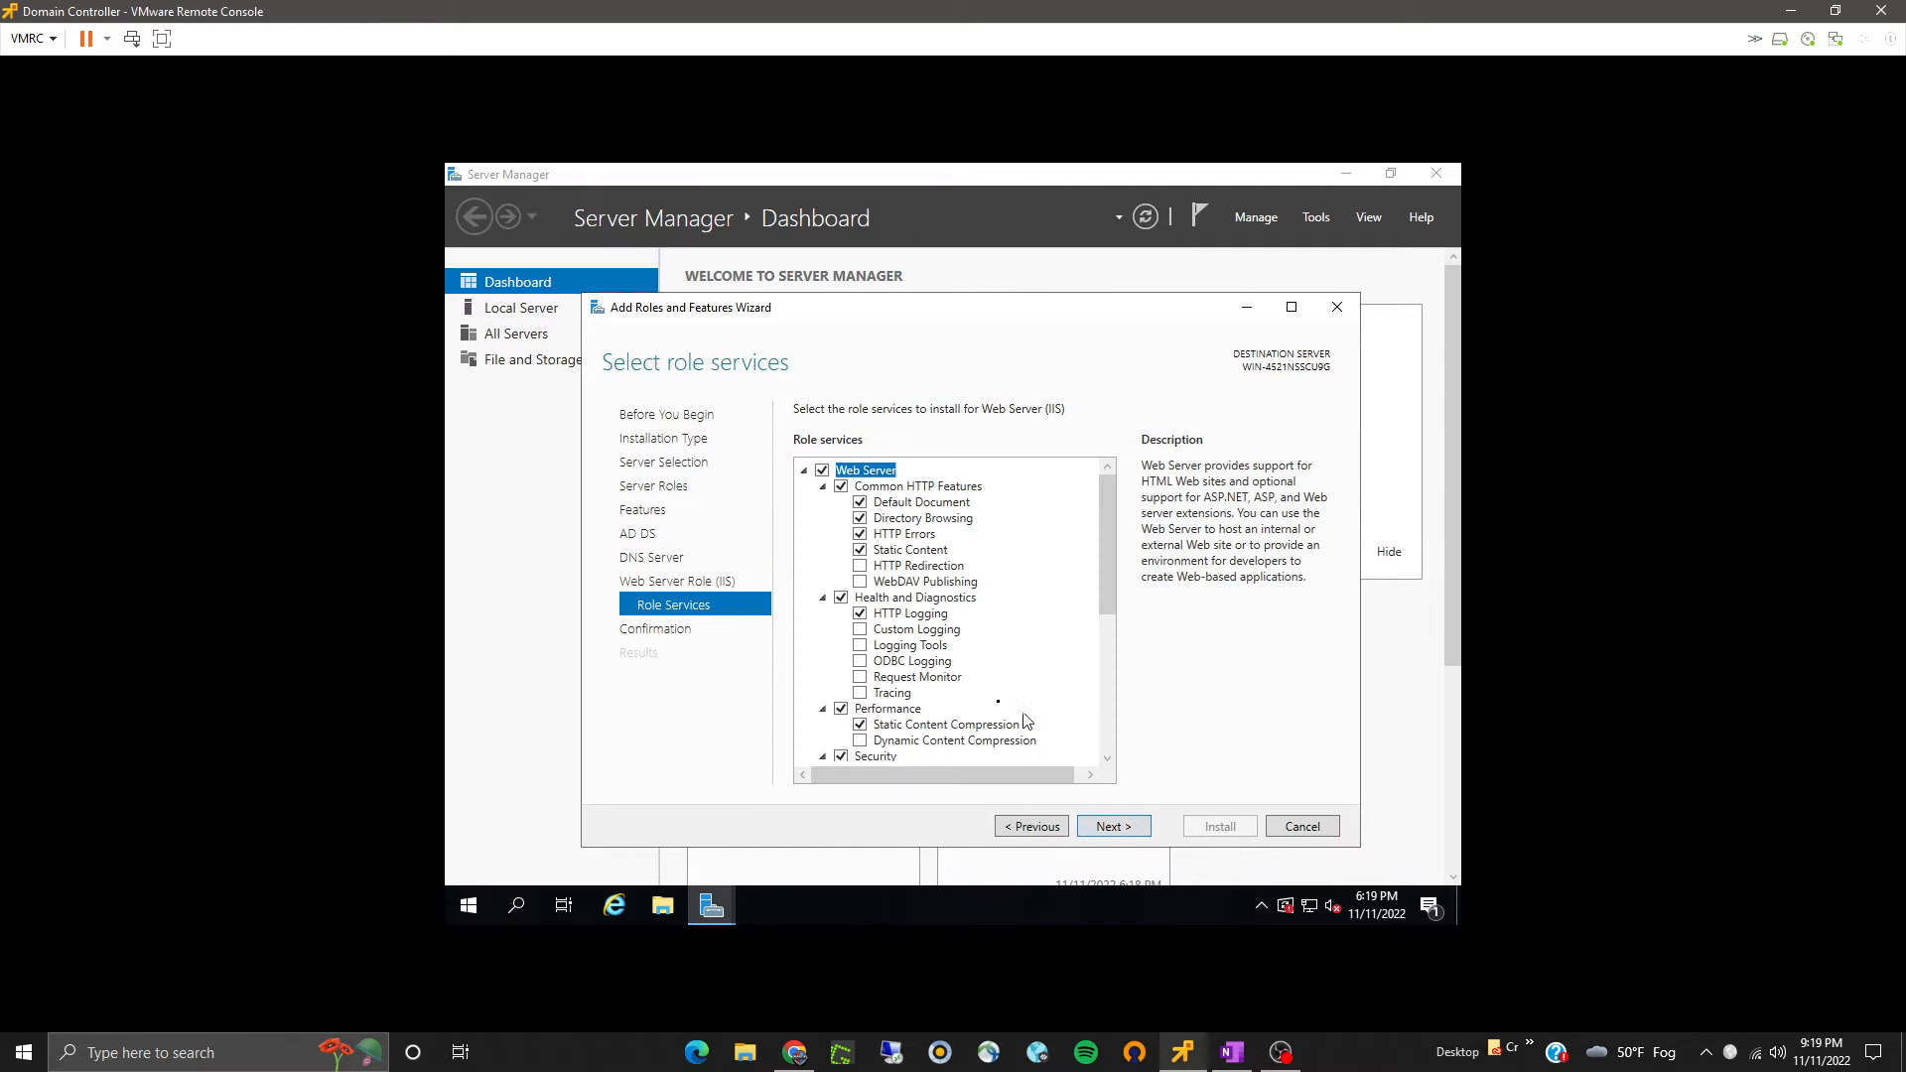
scroll(991, 703, down, 5)
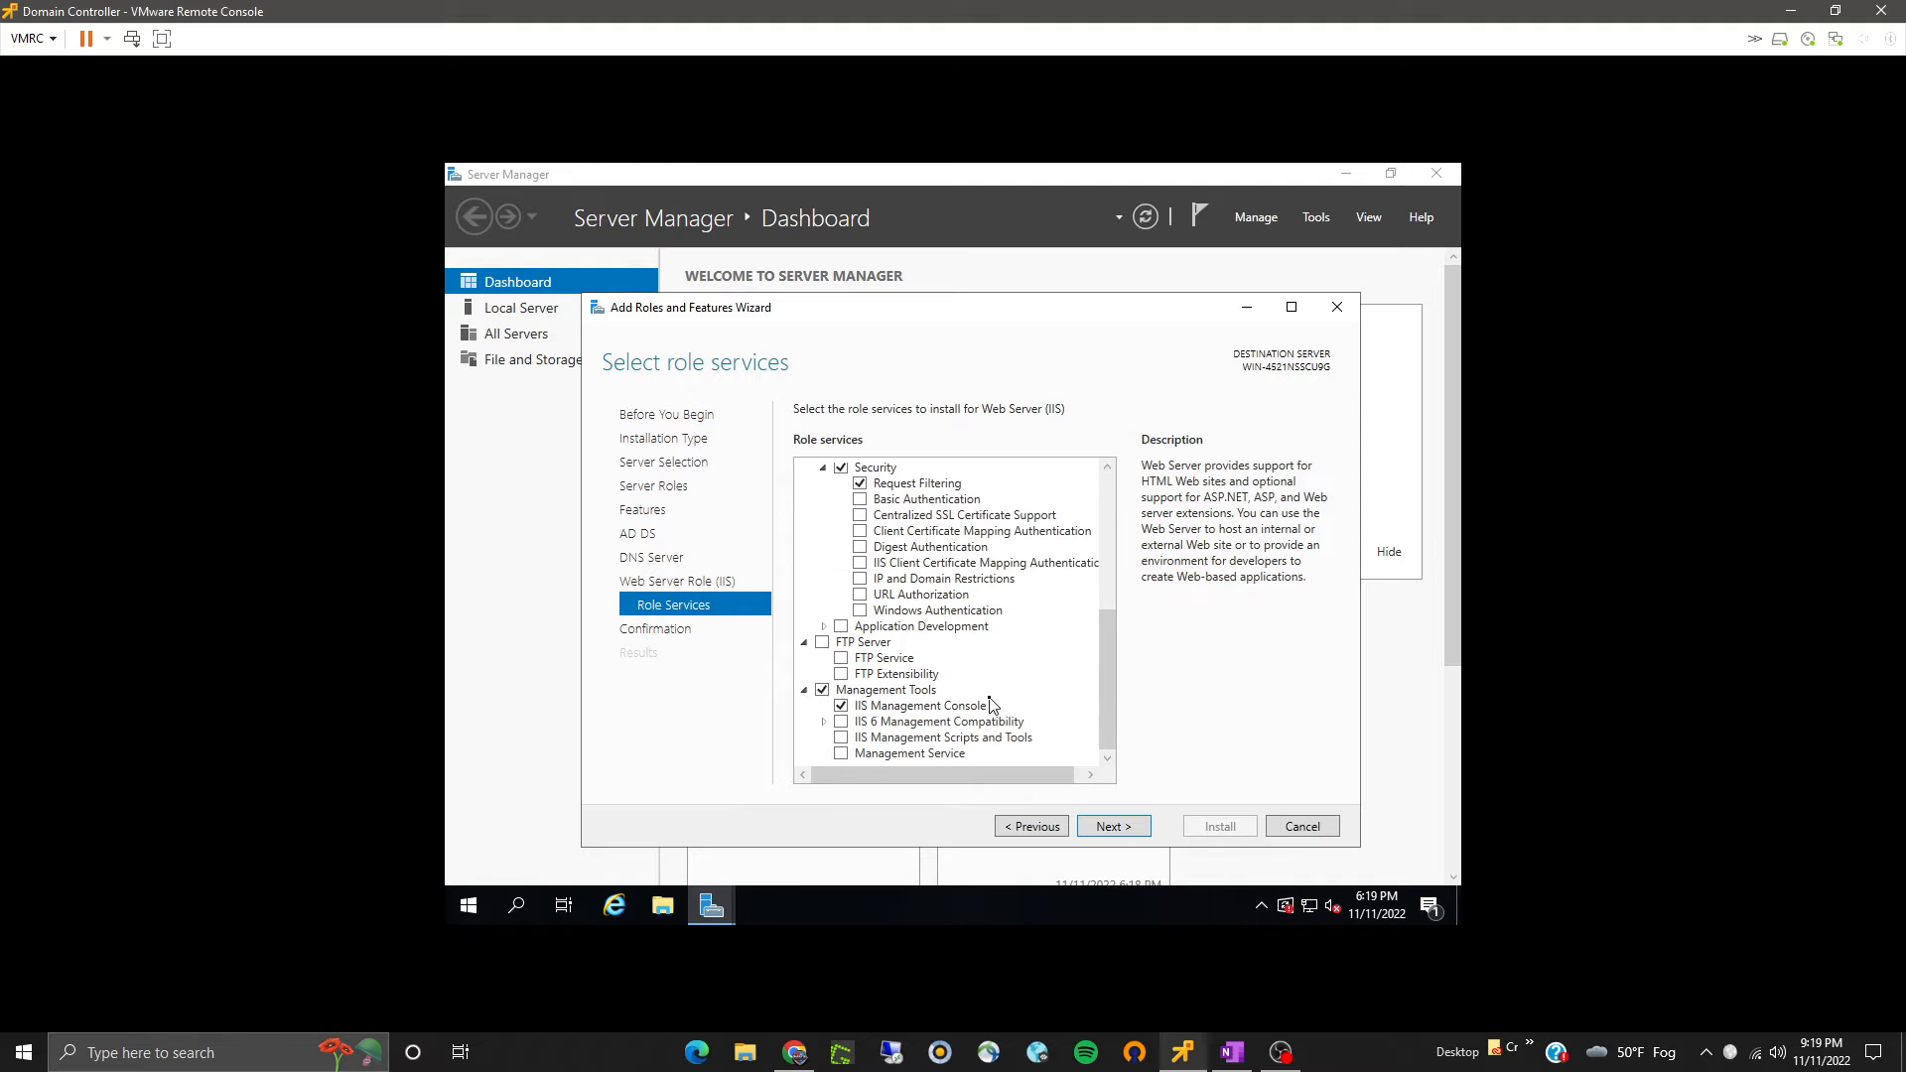
click(1113, 827)
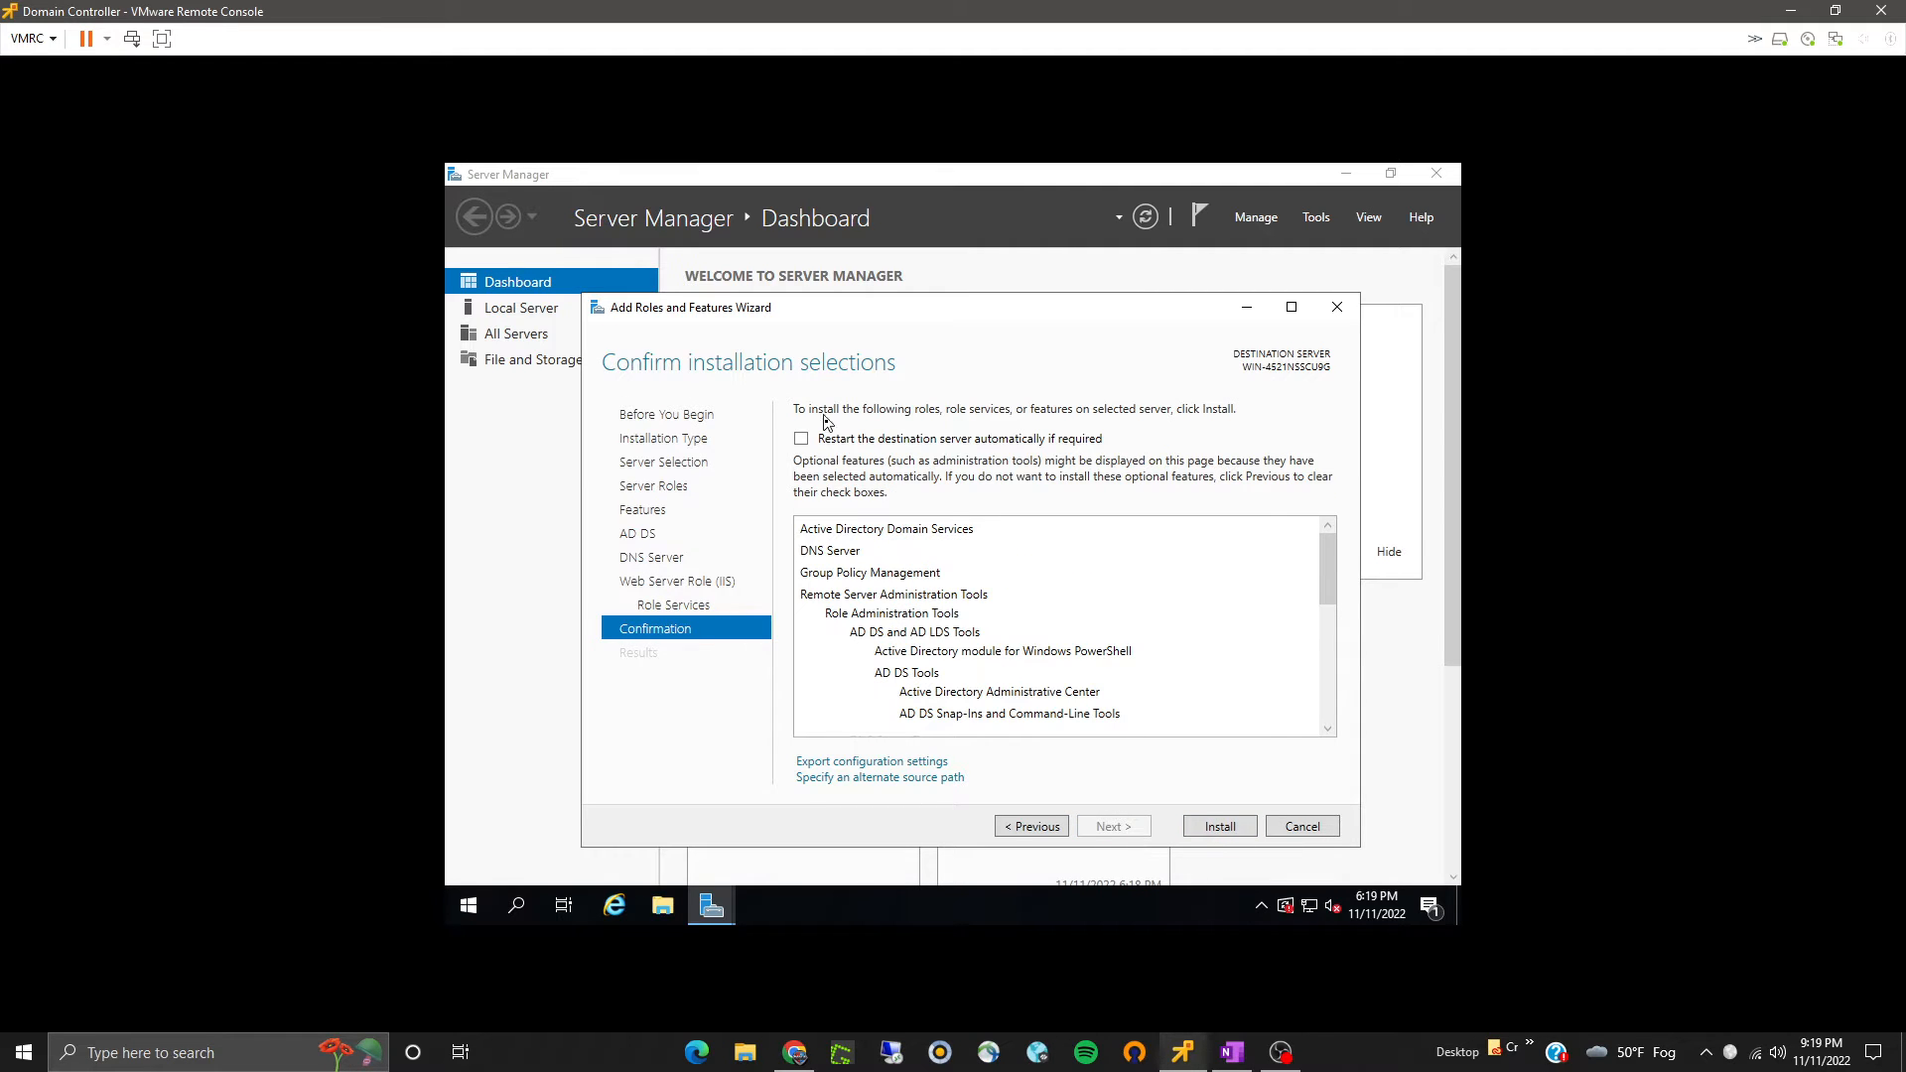
- Allow automatic restart of the destination server if required and start the installation
click(837, 443)
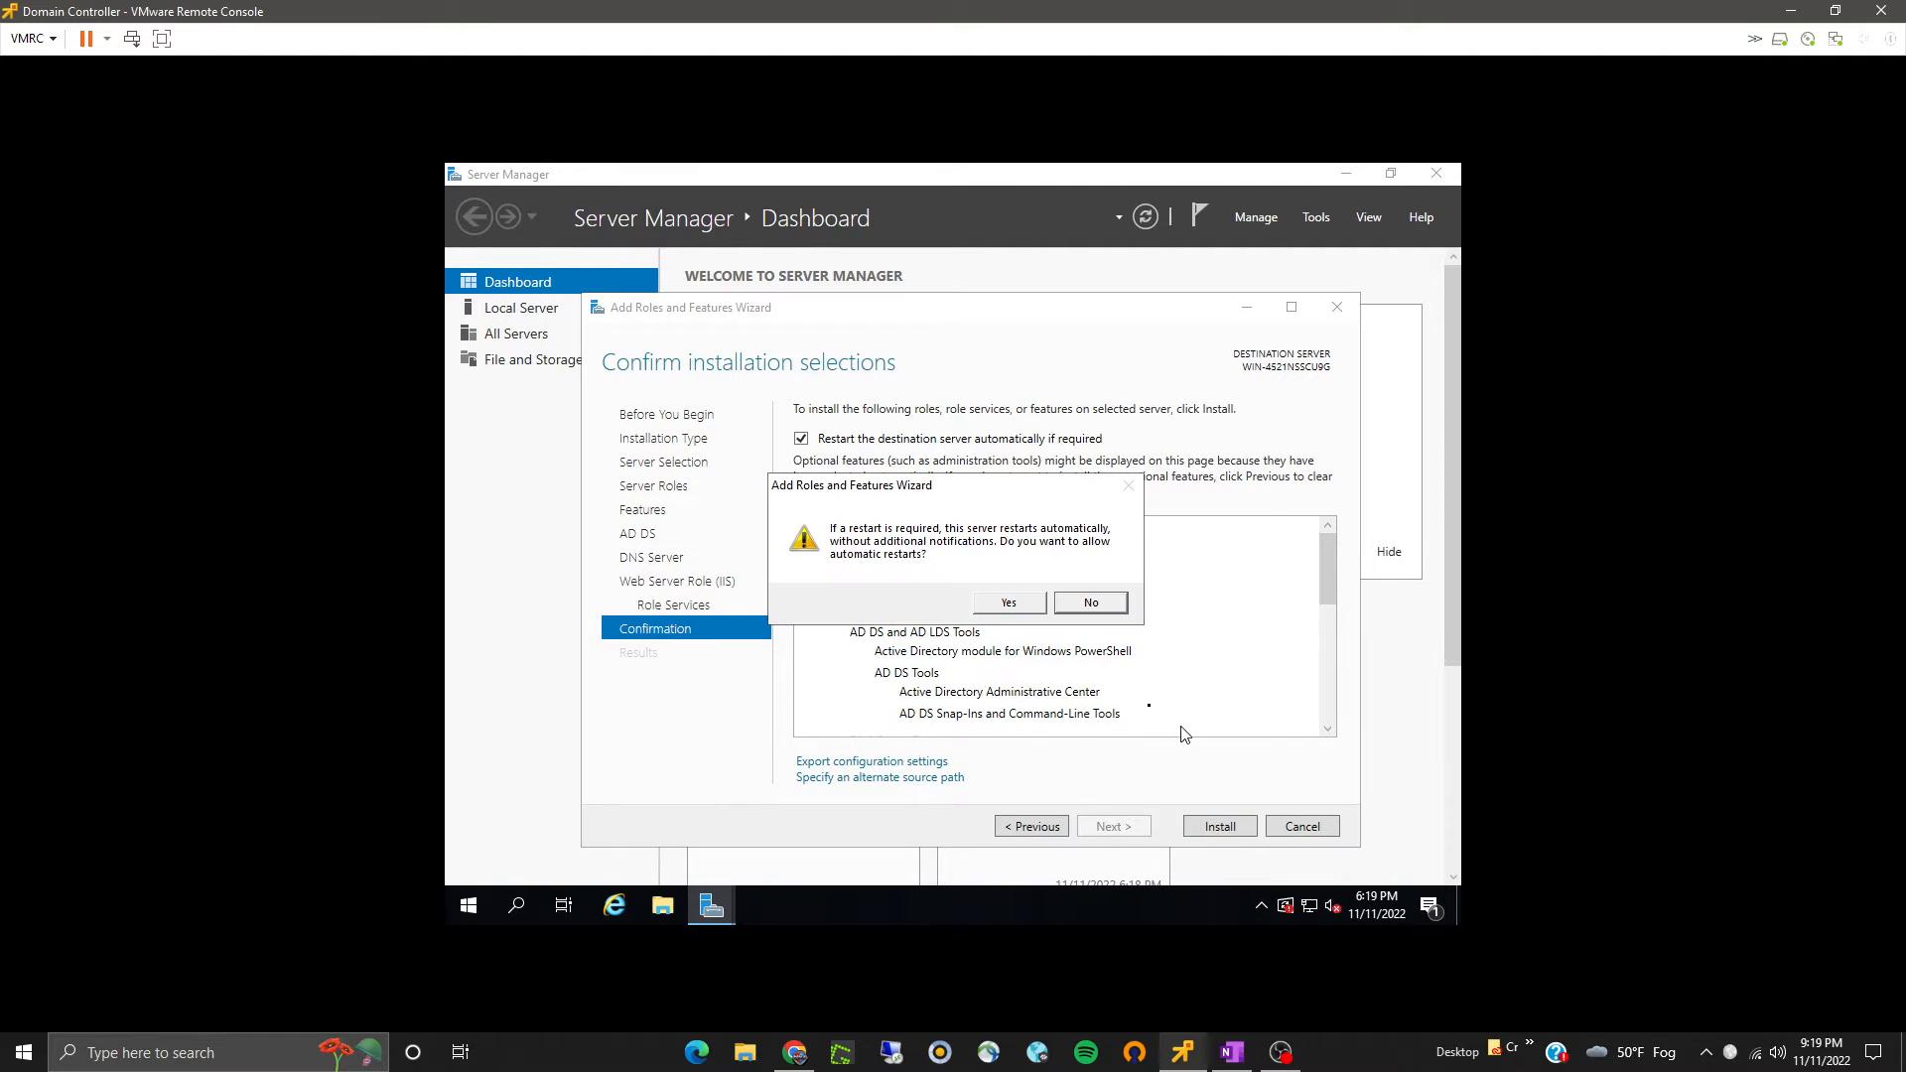
click(998, 610)
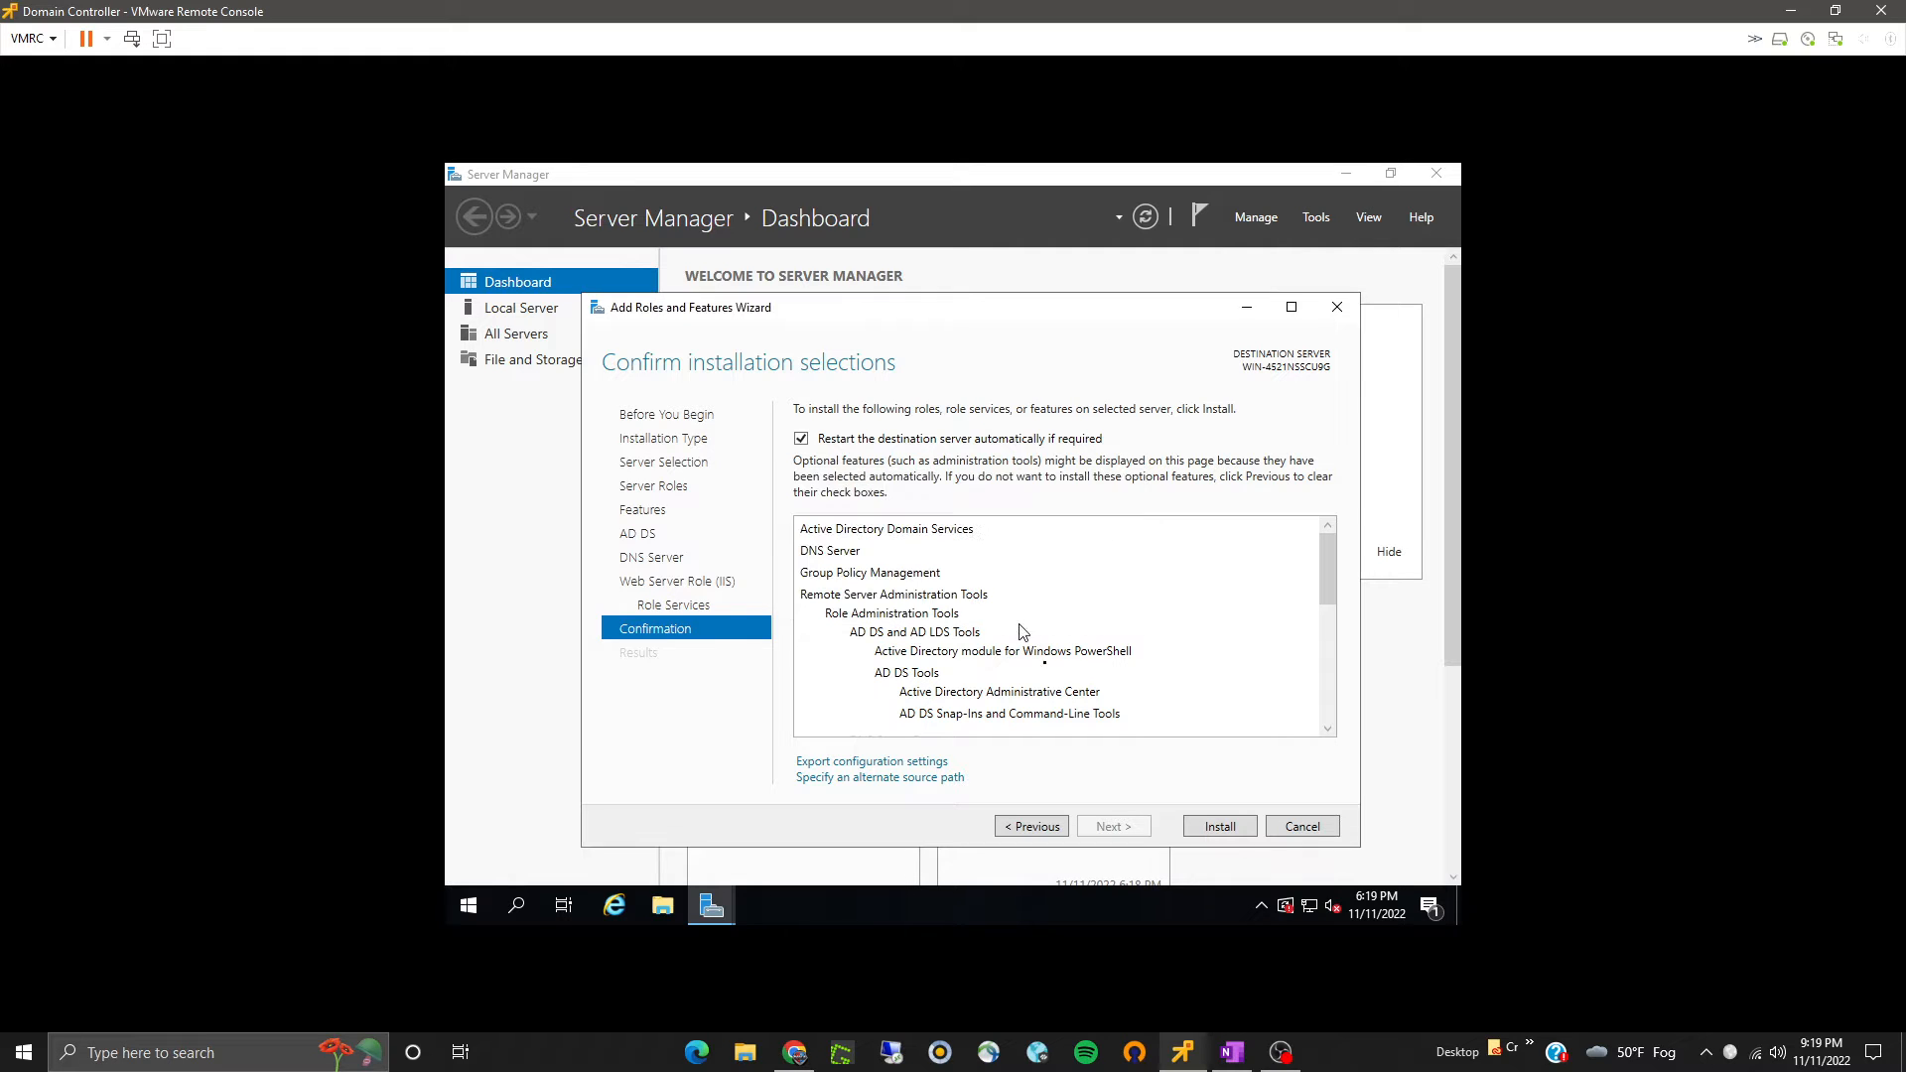
click(1207, 824)
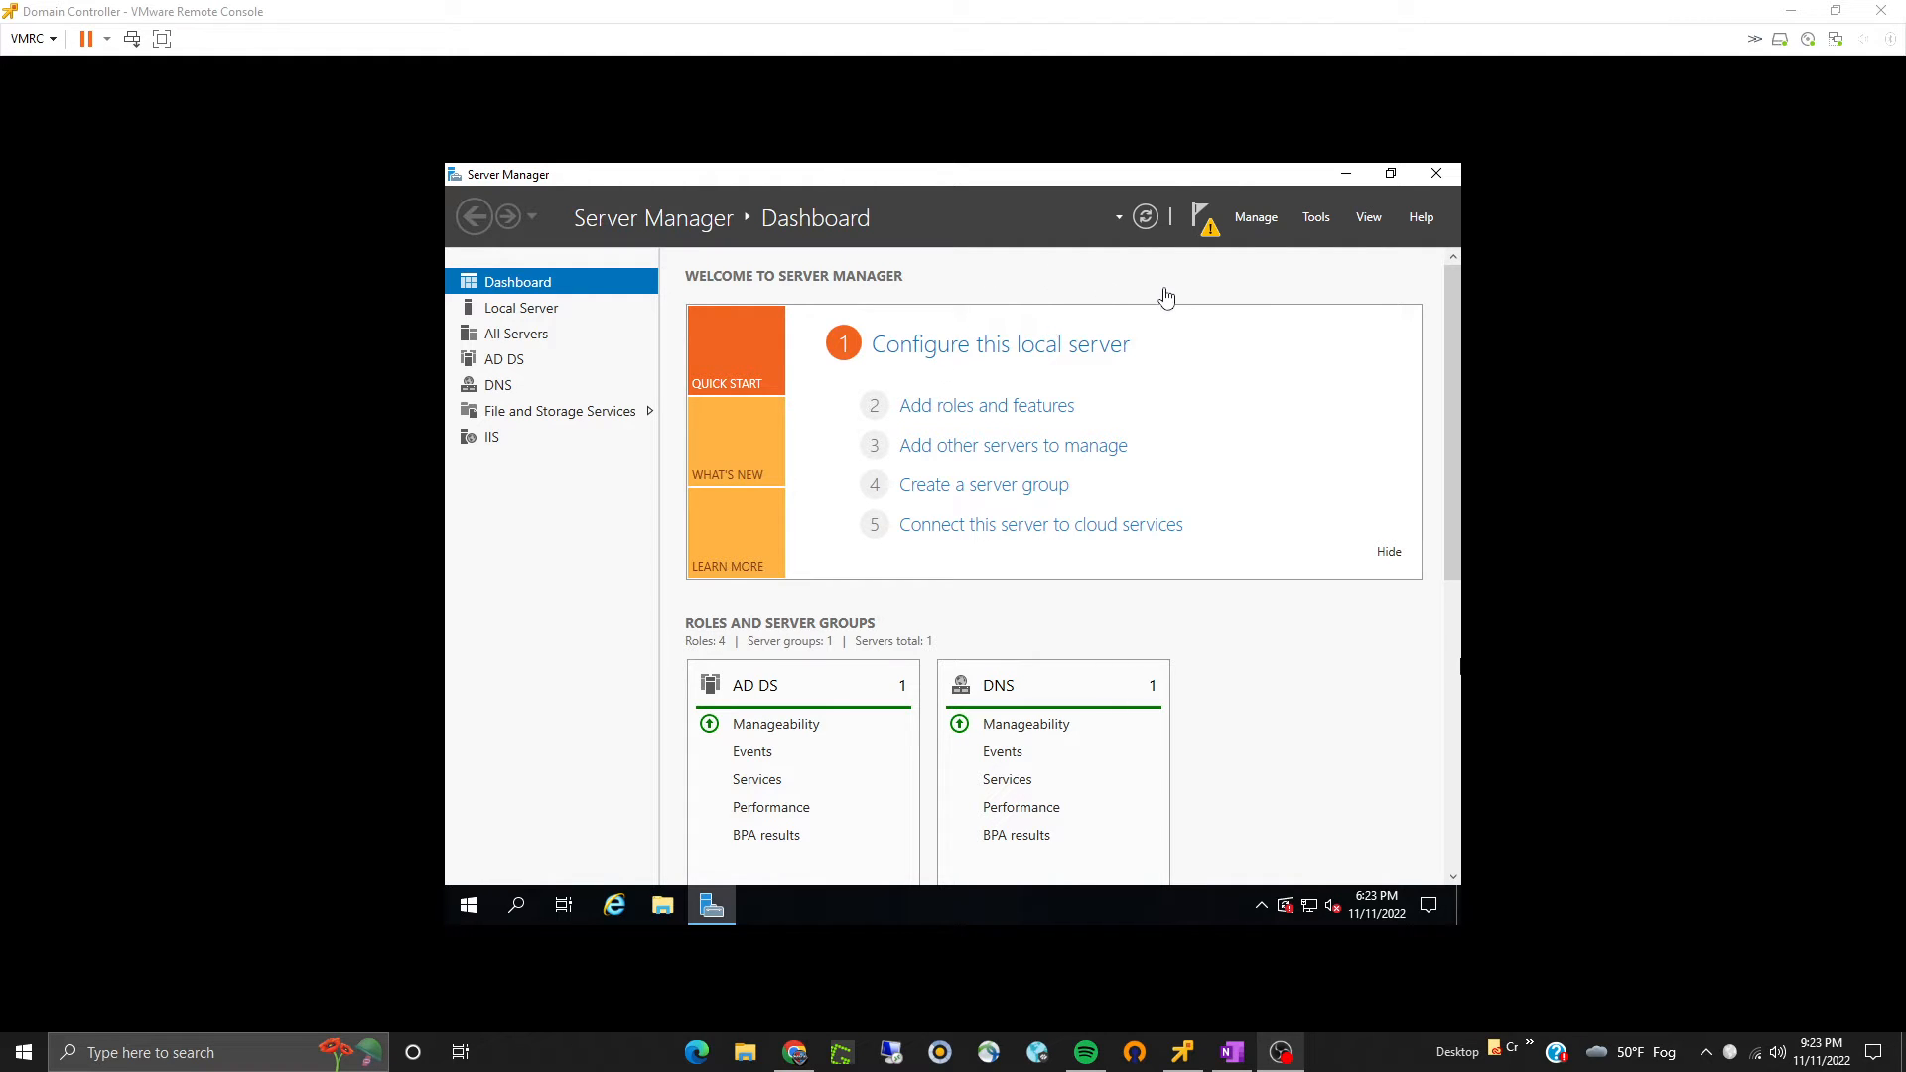
click(1203, 219)
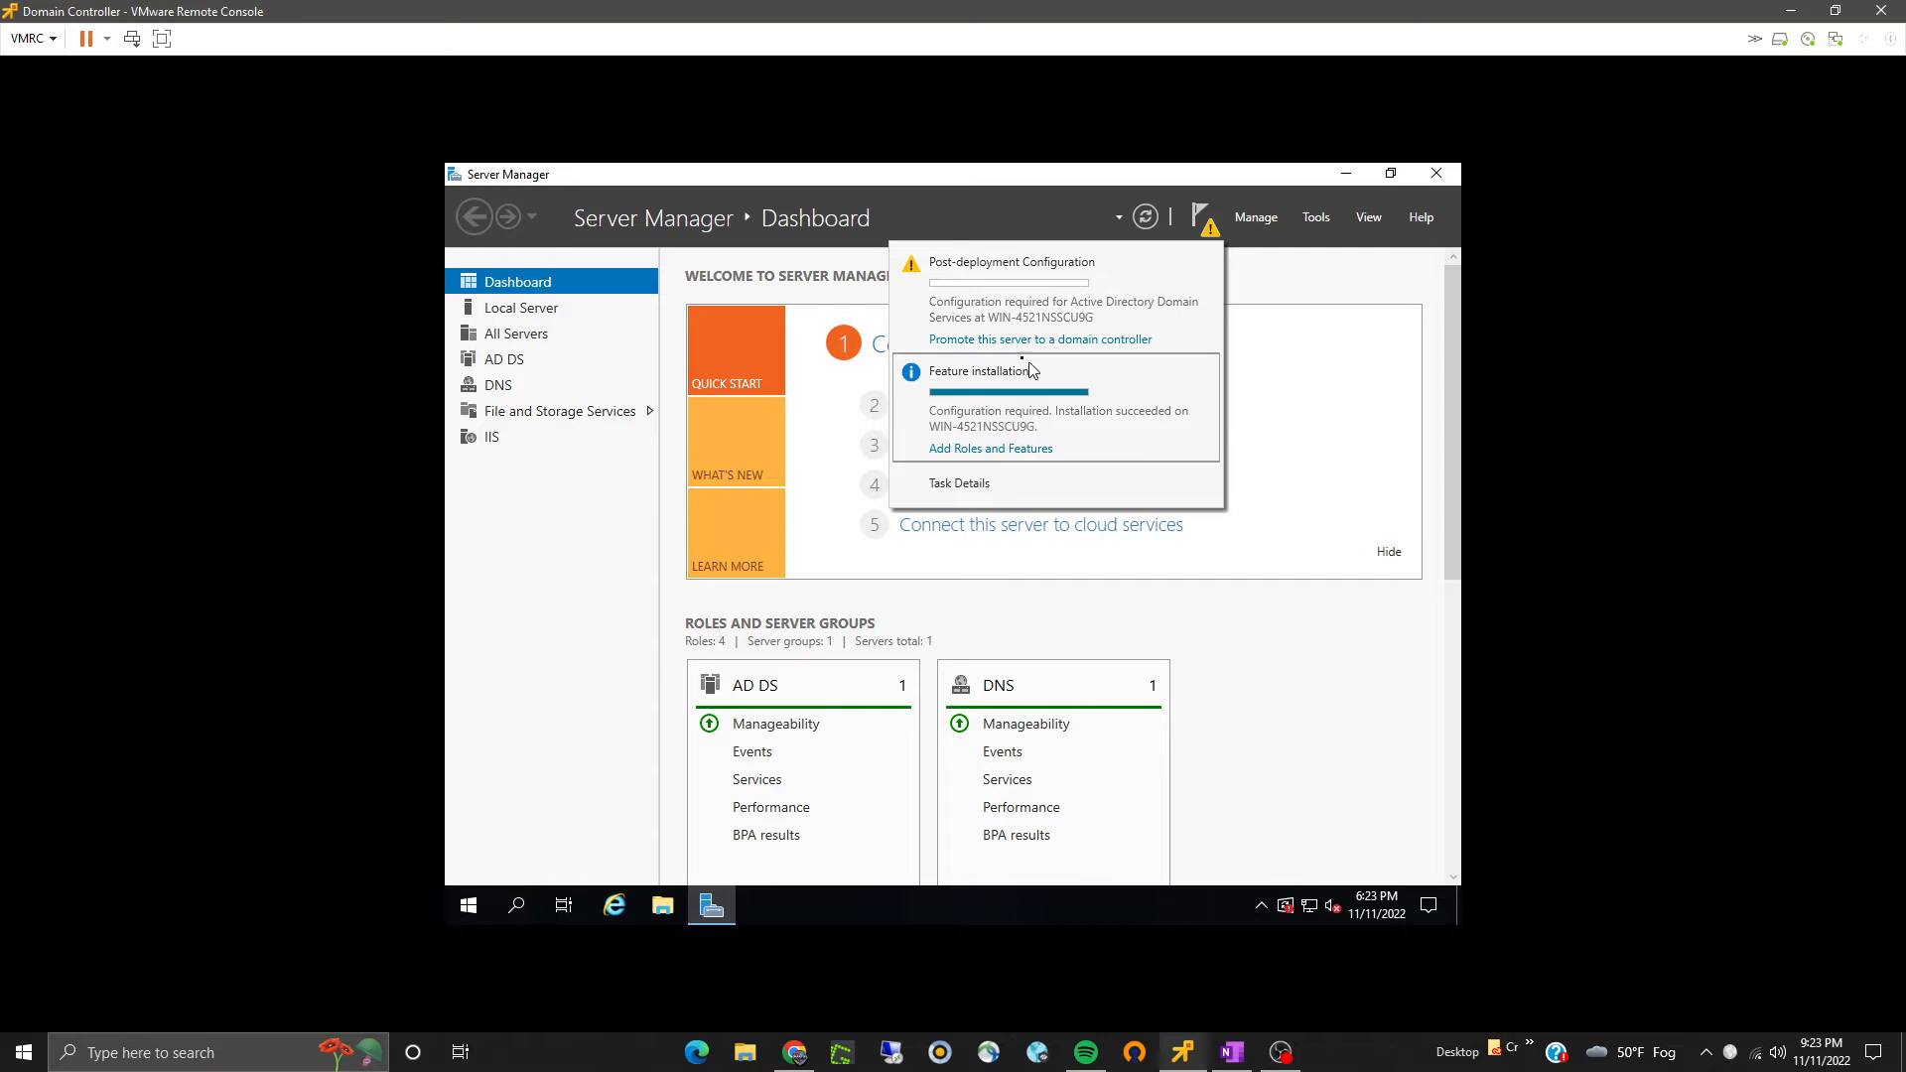
click(972, 343)
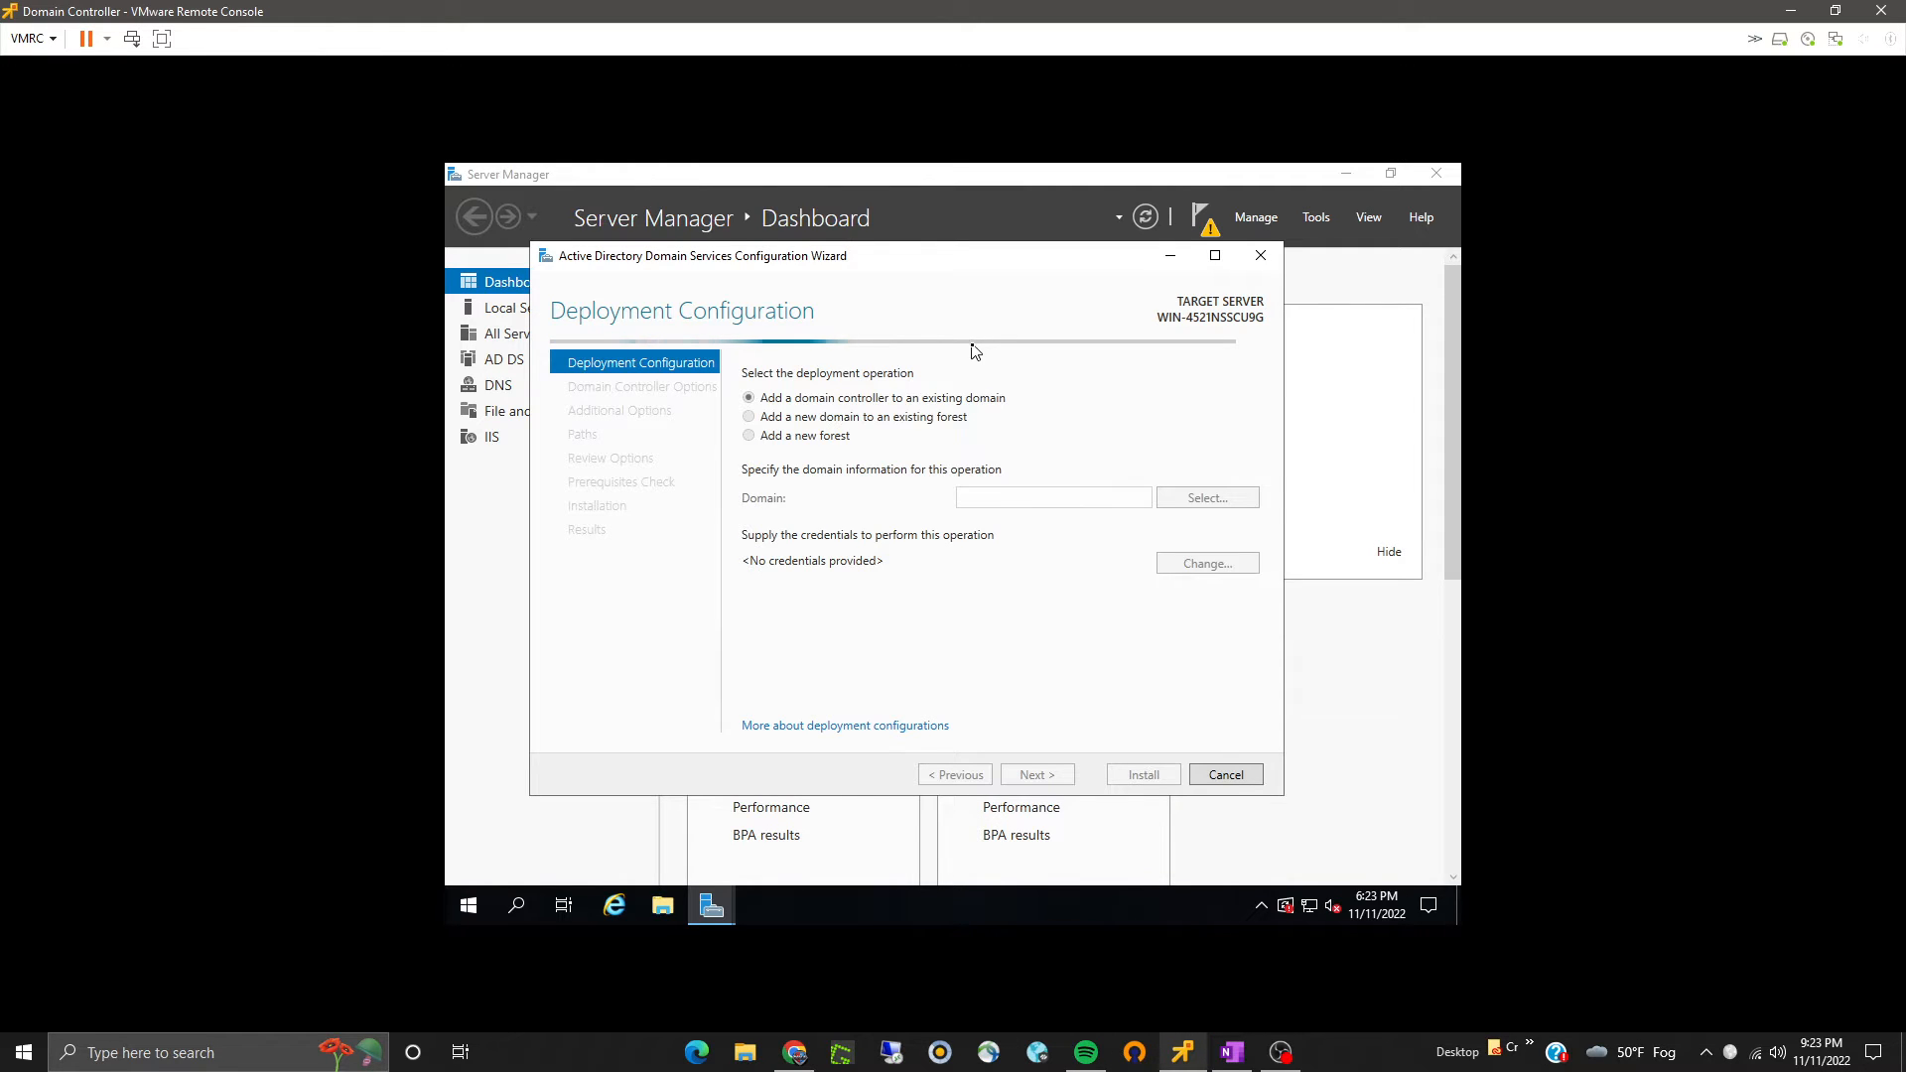
click(1217, 777)
click(1001, 607)
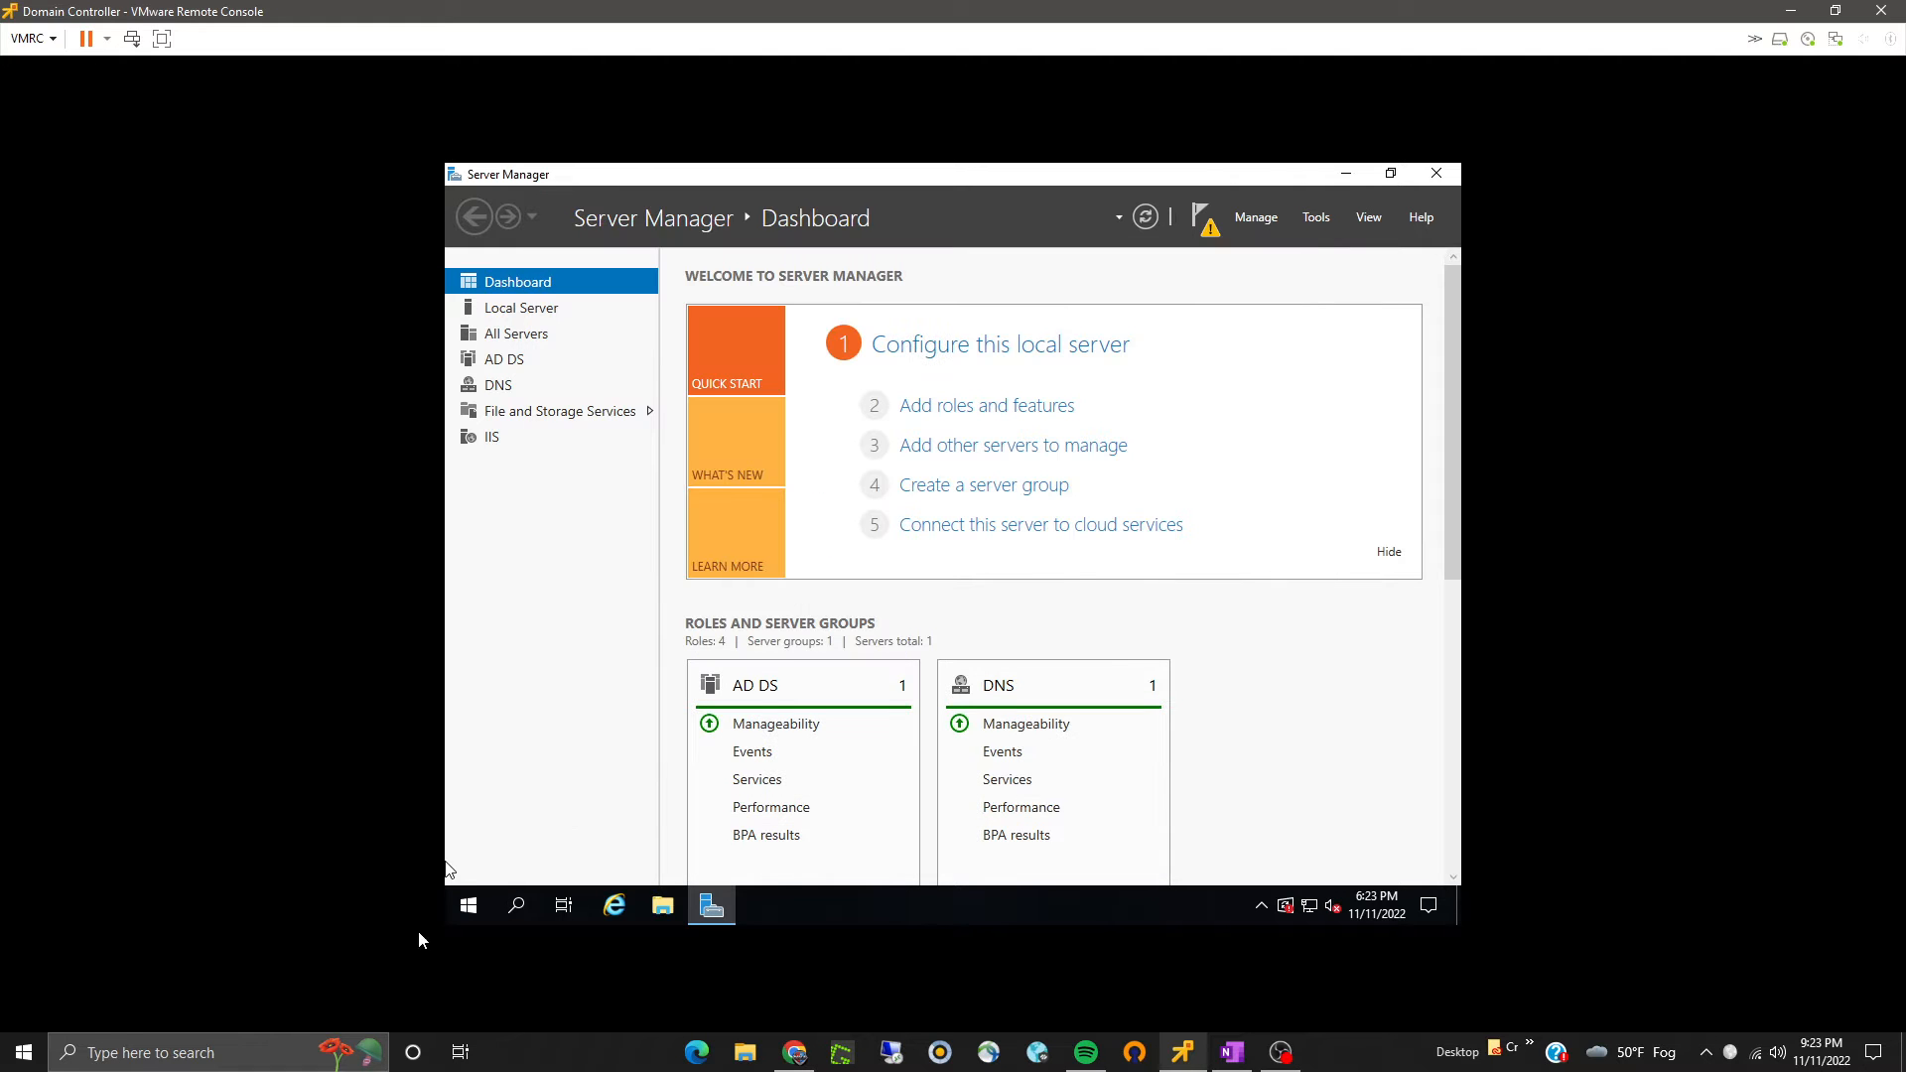
- Restart the server with the reason Other (Unplanned)
right_click(474, 903)
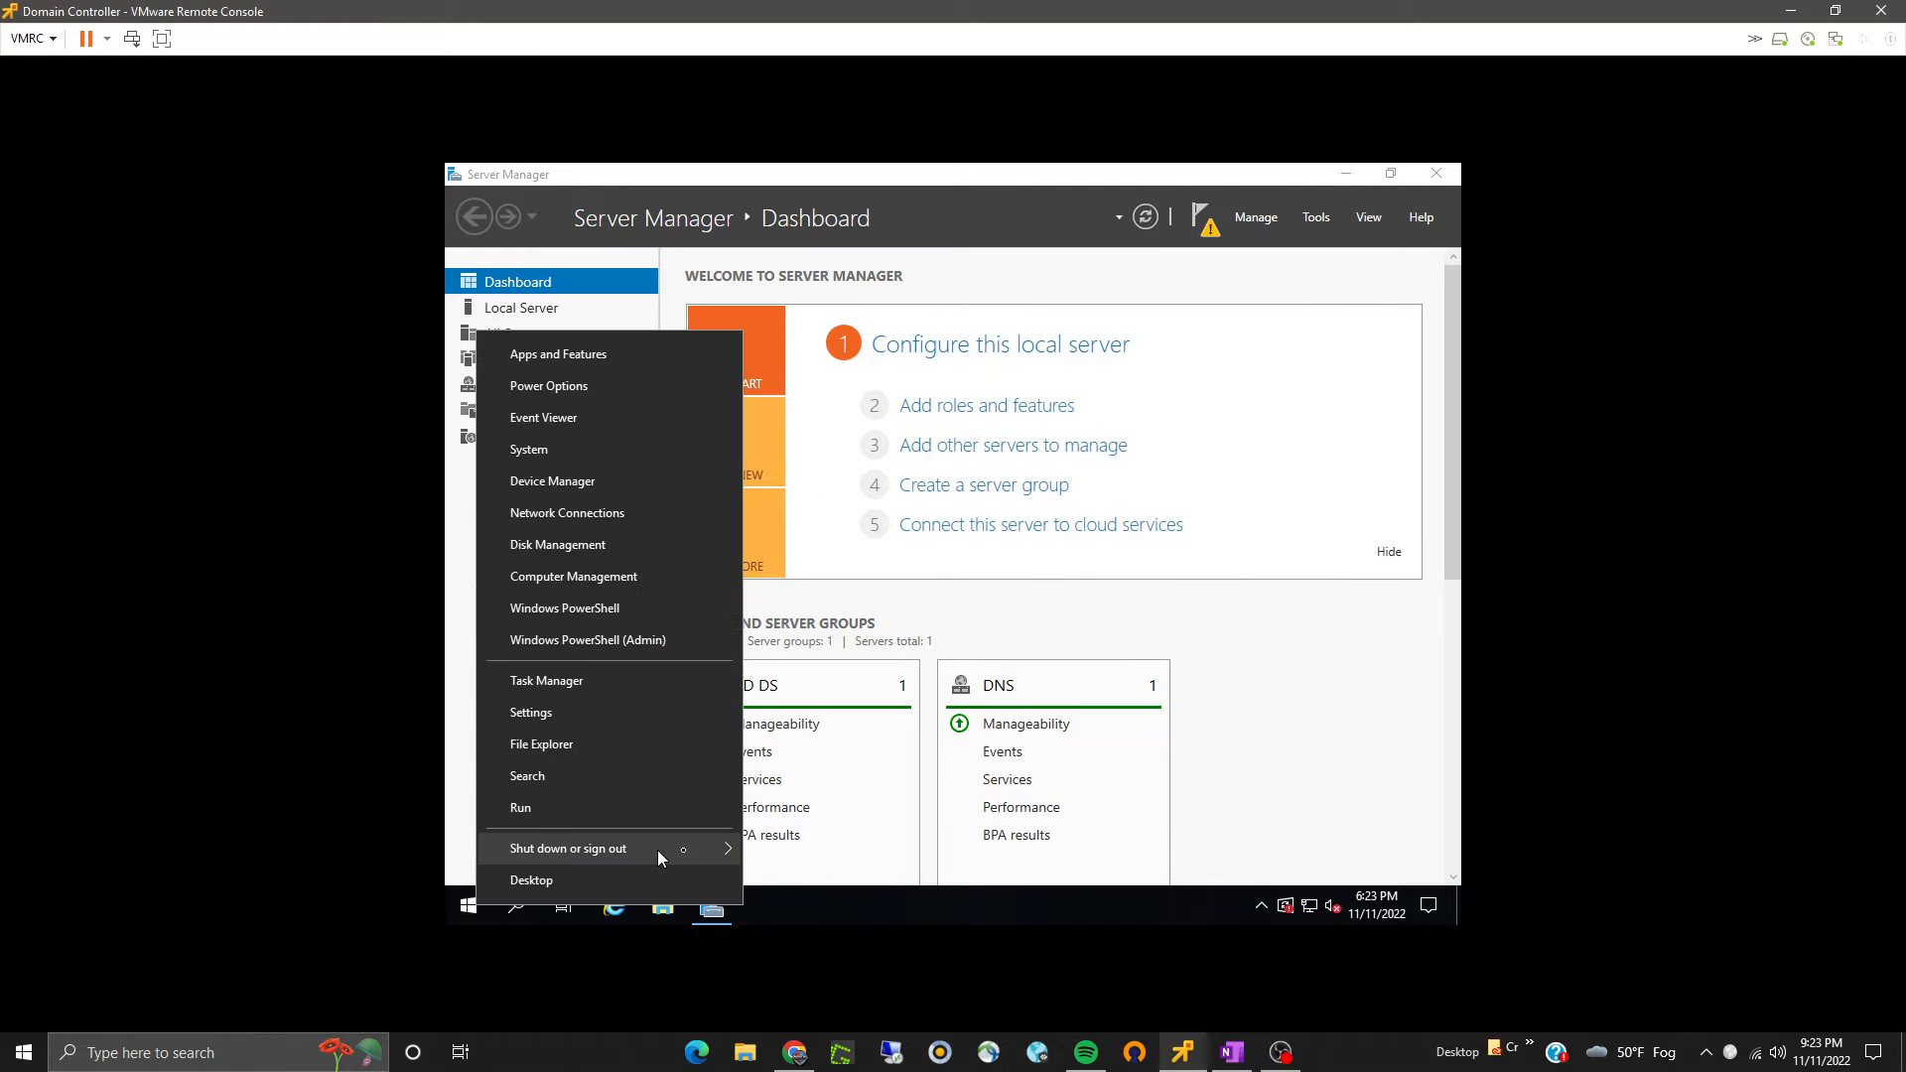
mouse_move(657, 850)
click(785, 860)
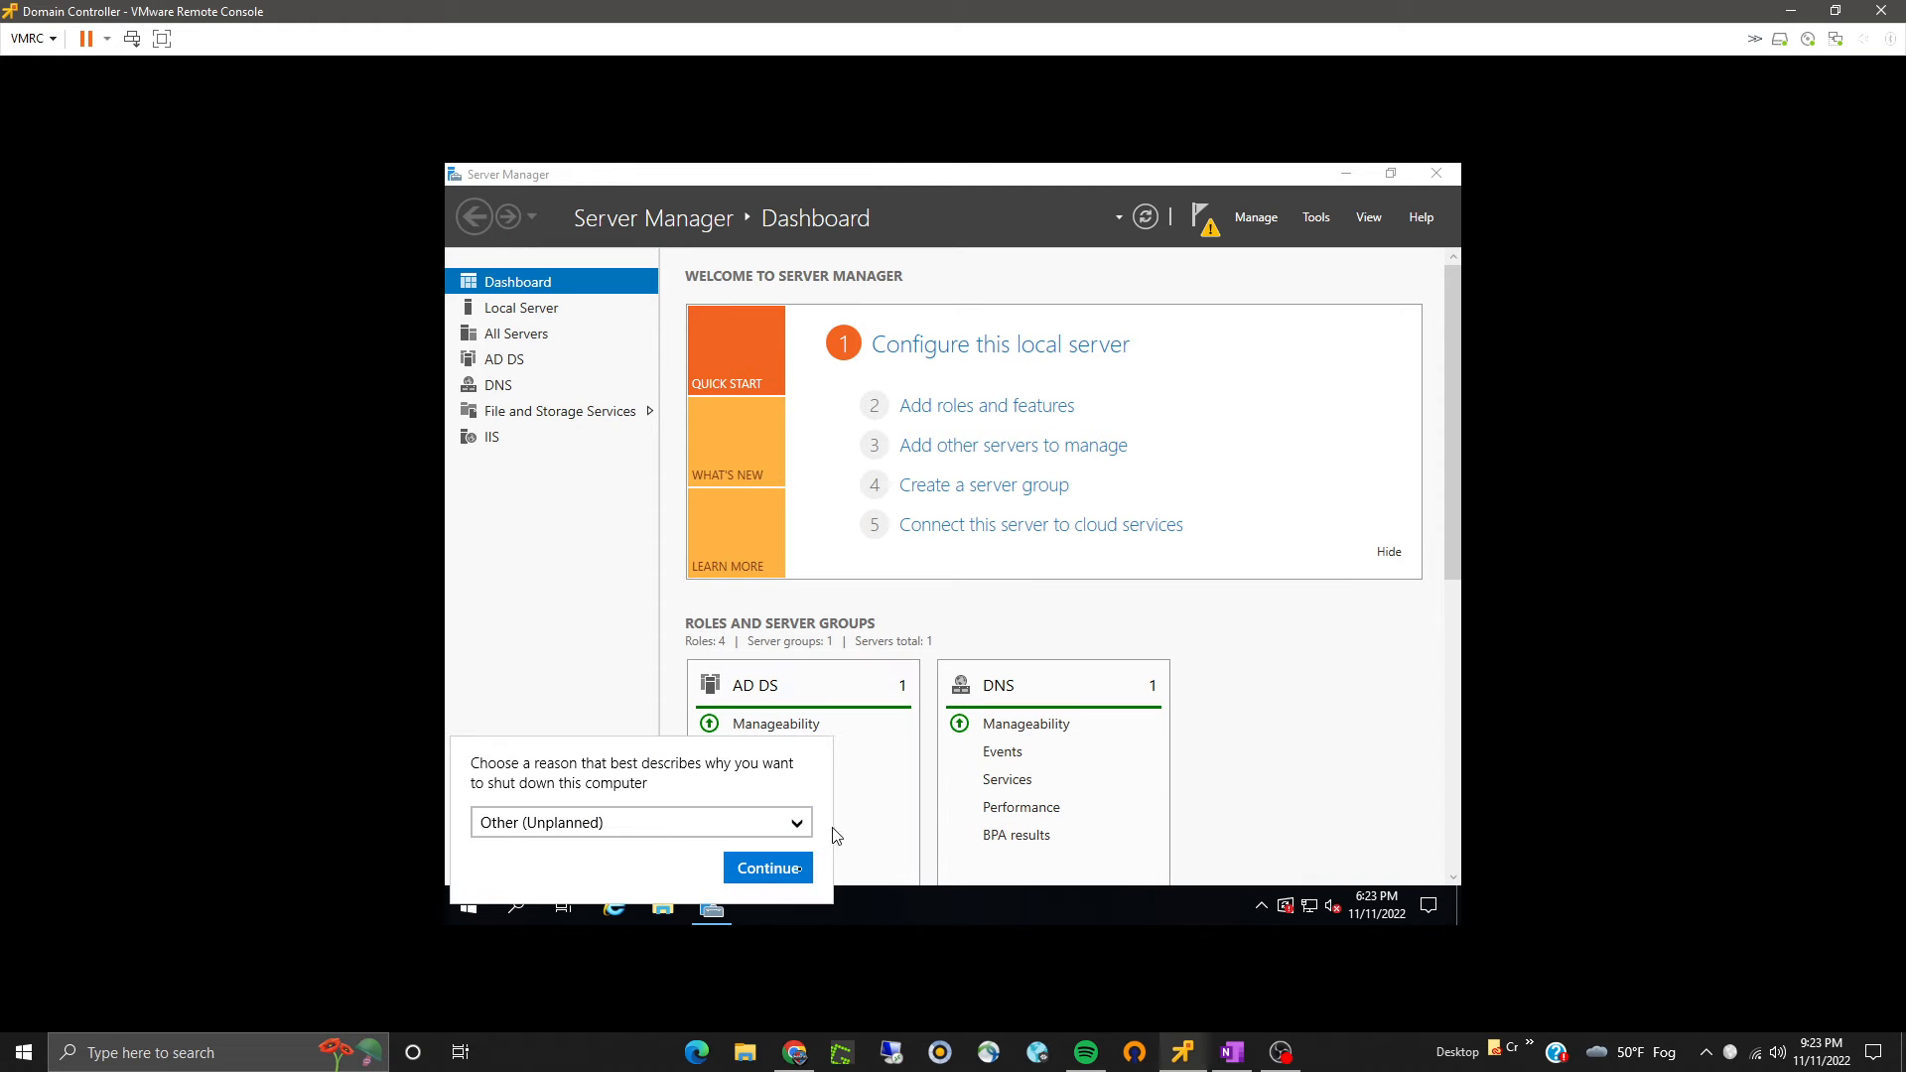
click(779, 878)
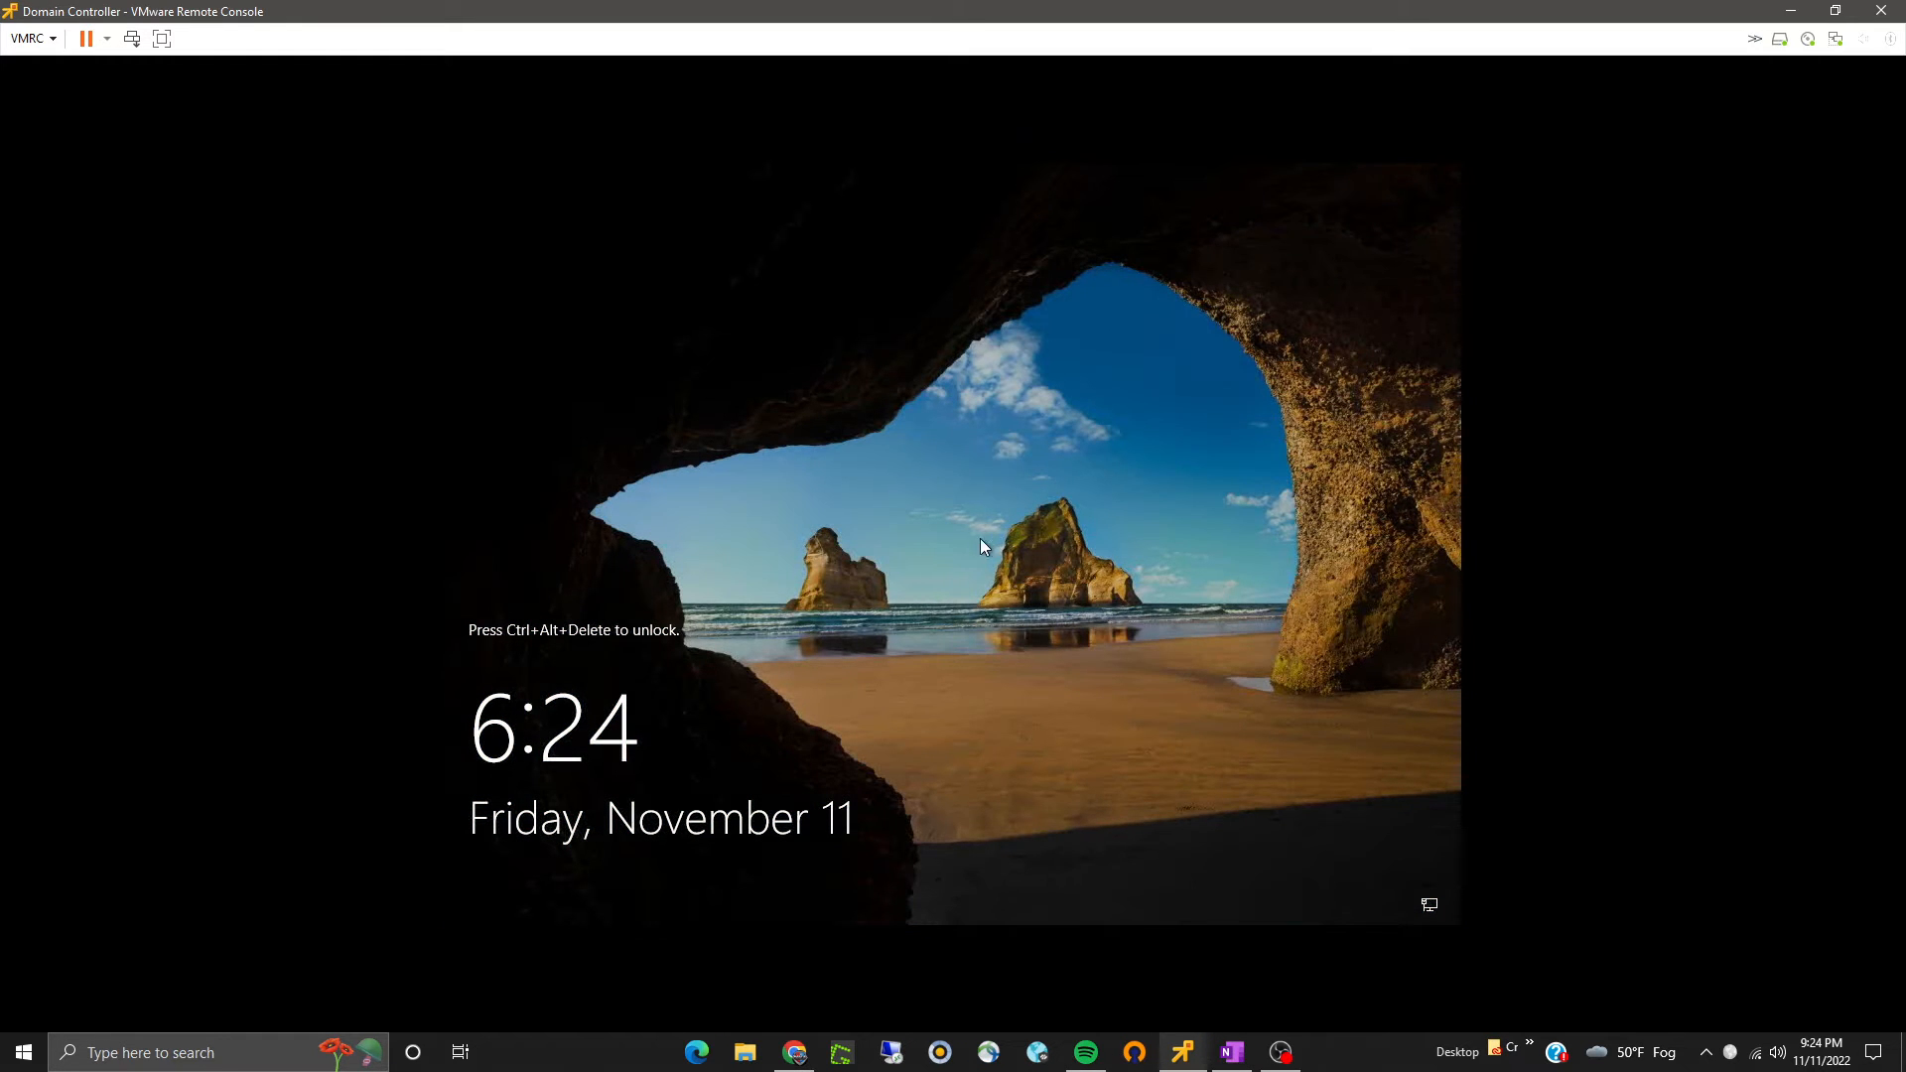
- Send Ctrl+Alt+Del to the VM and sign in as Administrator with the account password
click(46, 39)
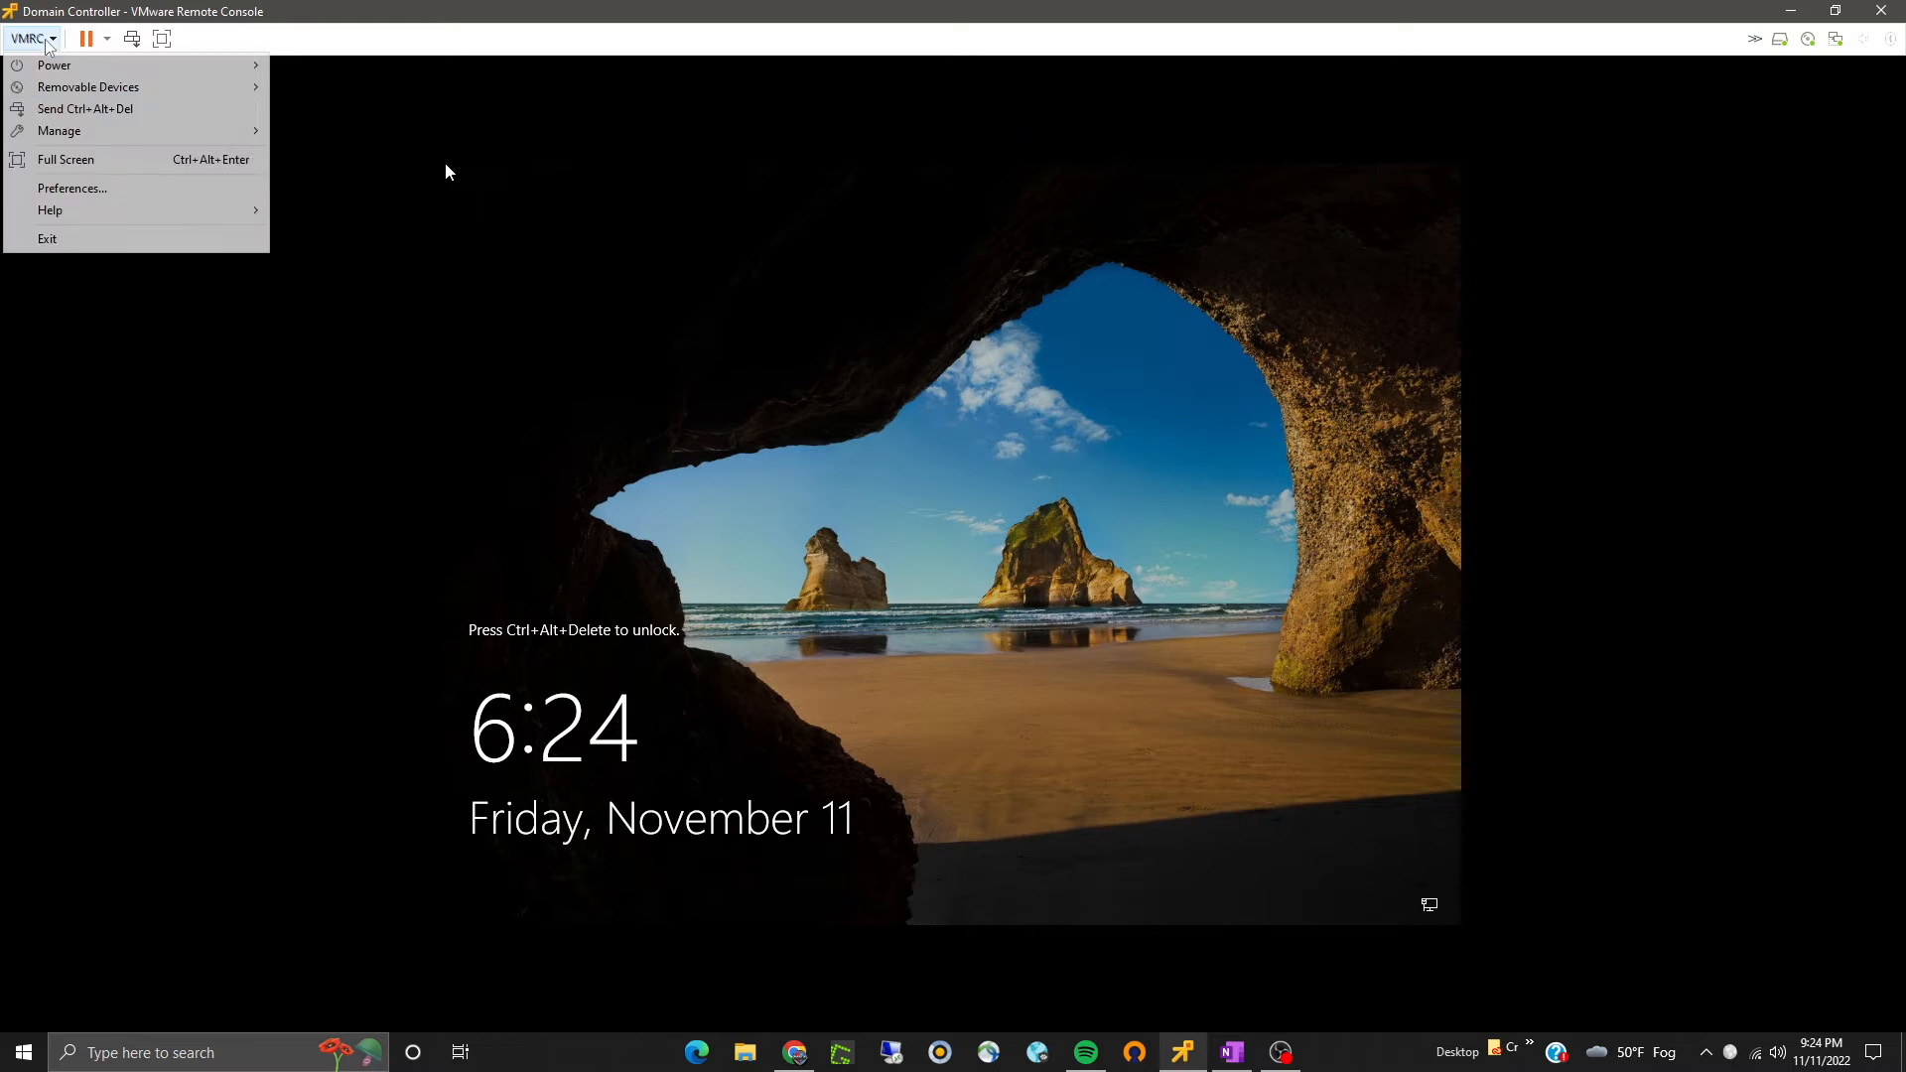
click(59, 109)
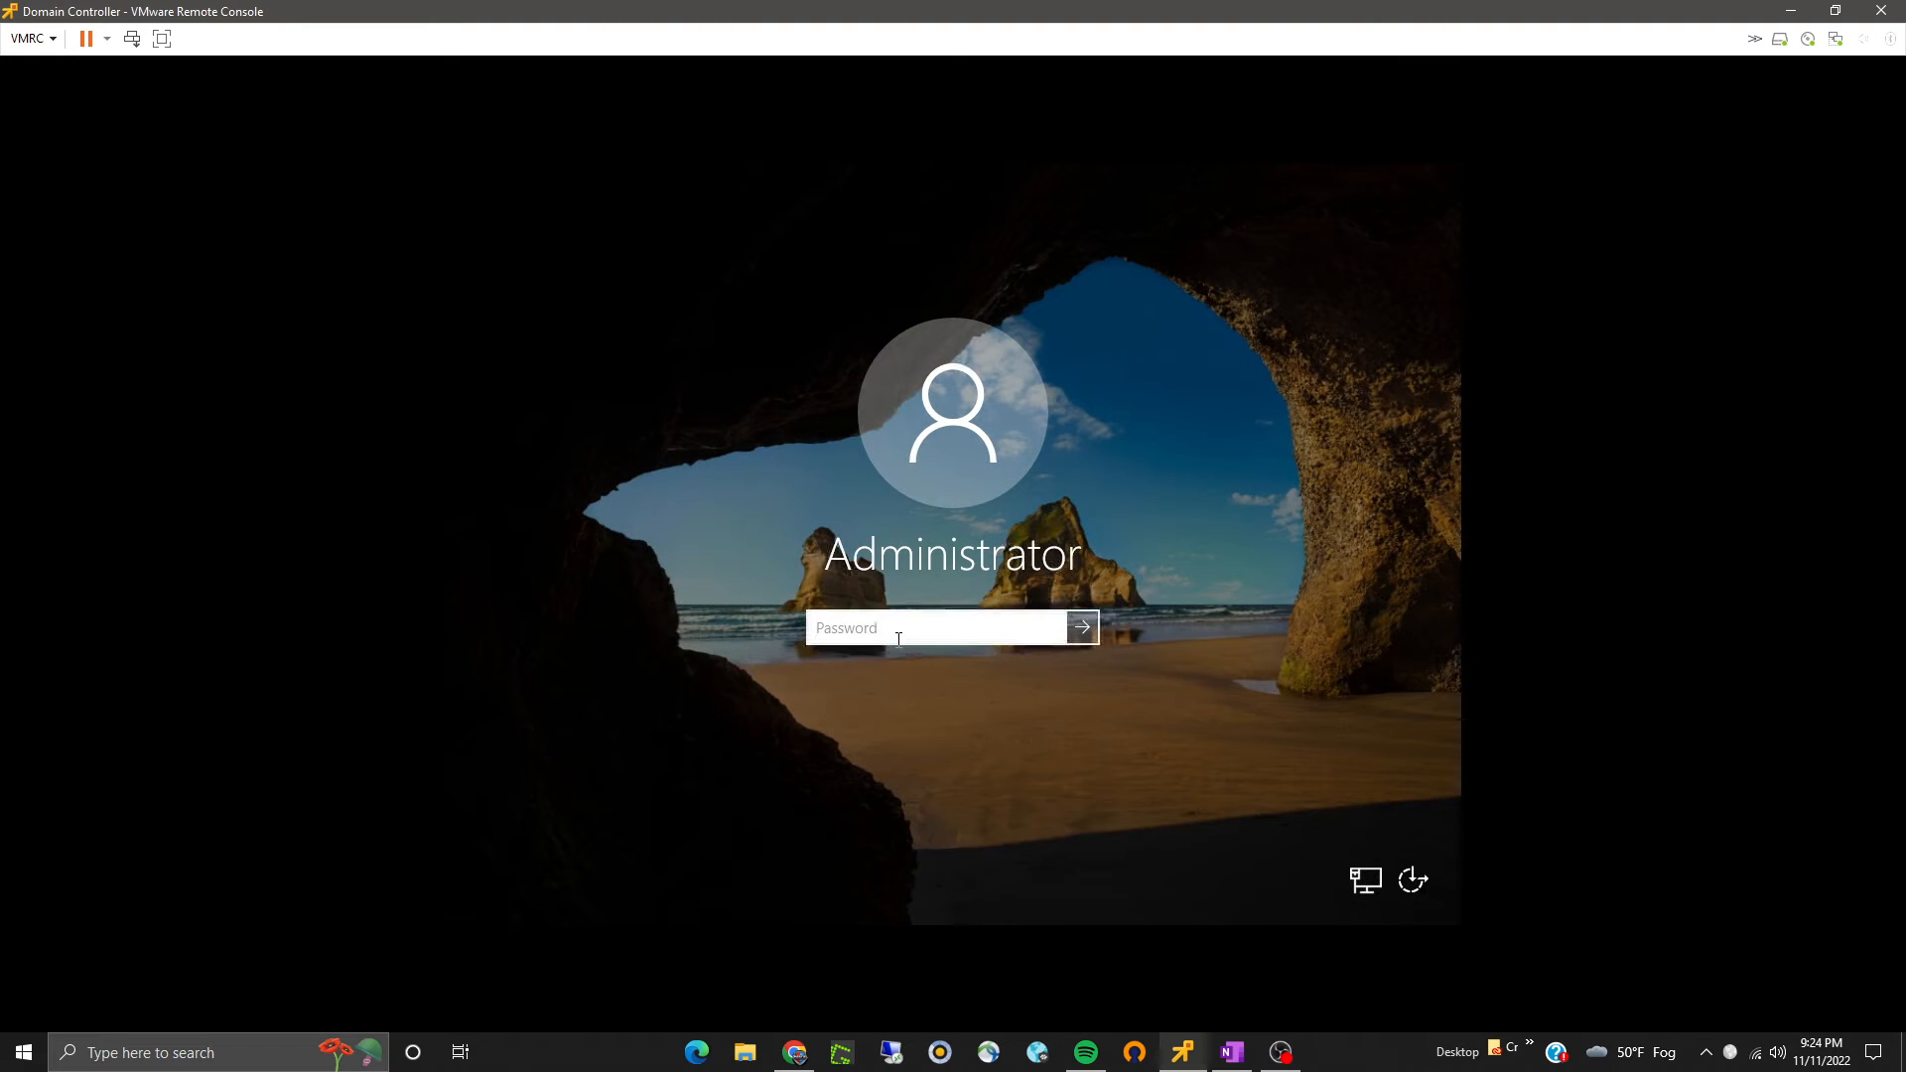
text(***********)
key(Return)
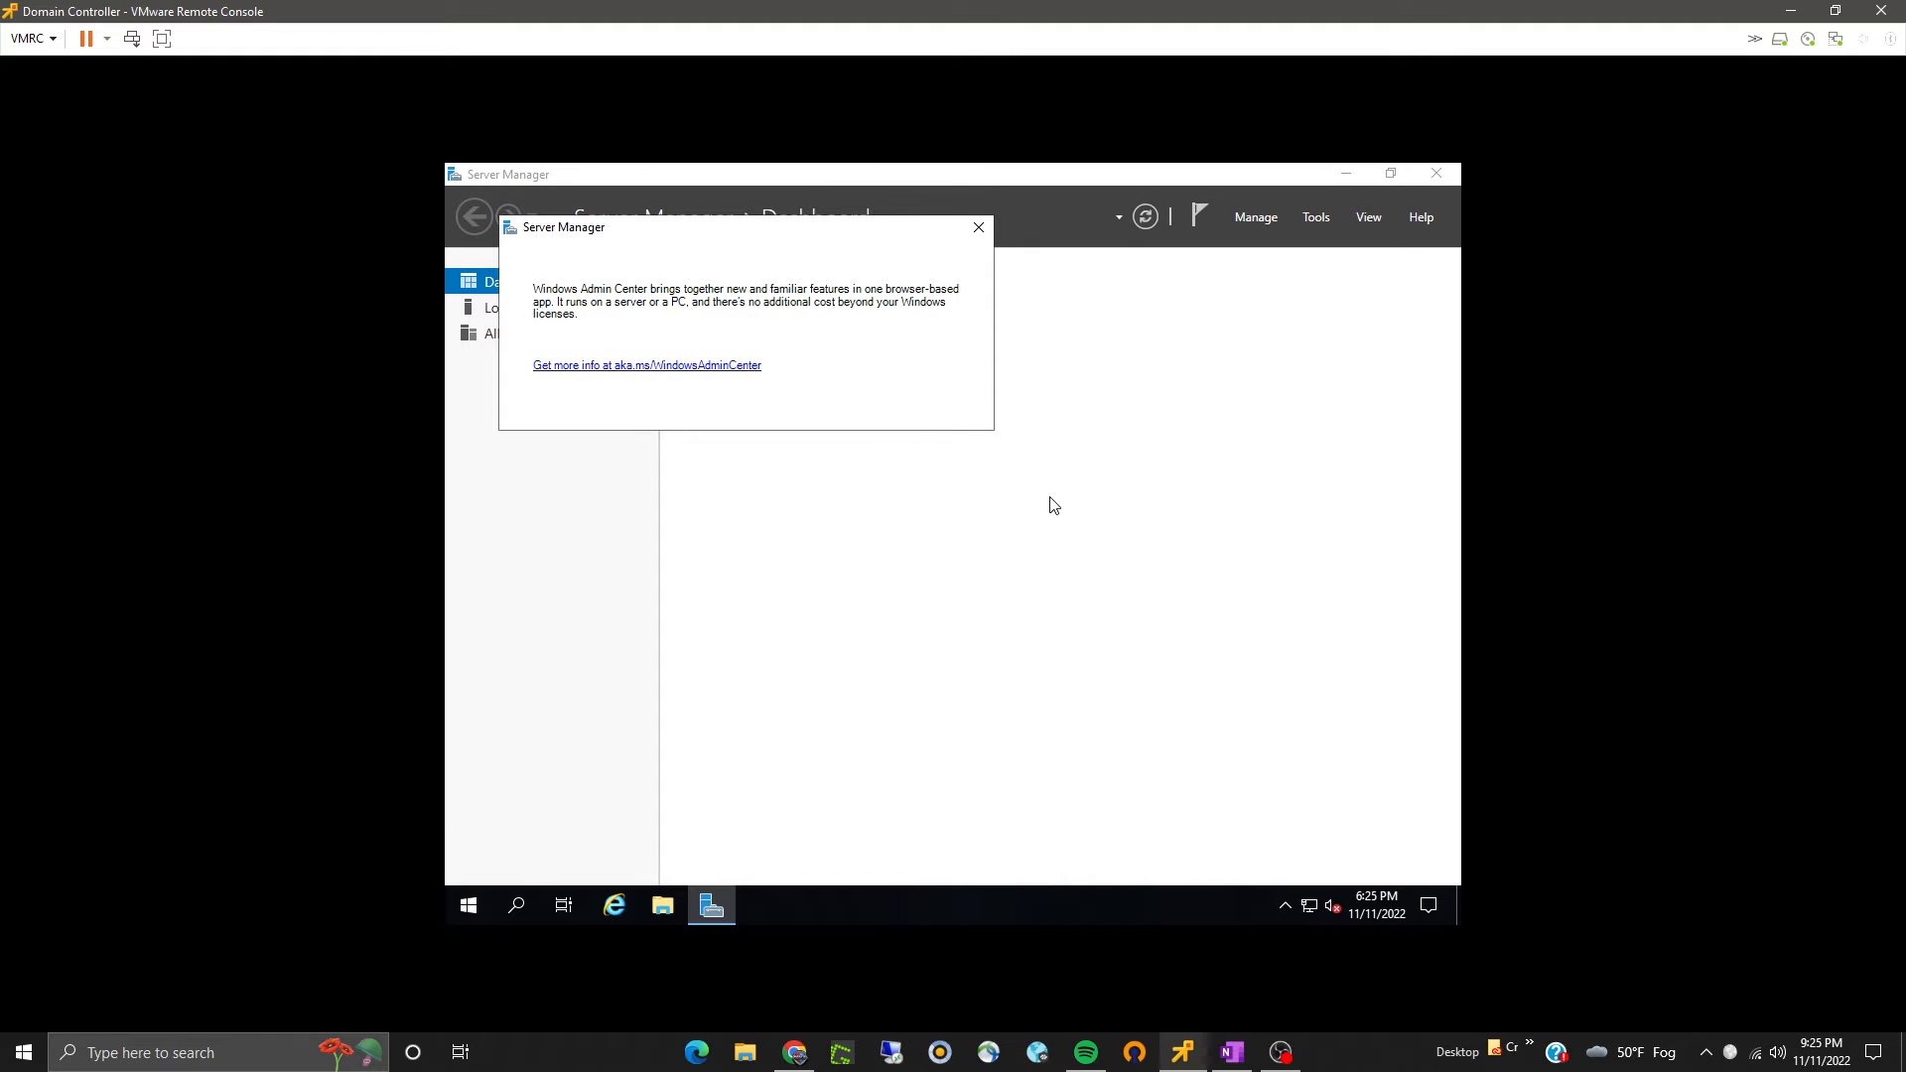
- Dismiss the Windows Admin Center notice and start promoting this server to a domain controller from the notifications
click(978, 227)
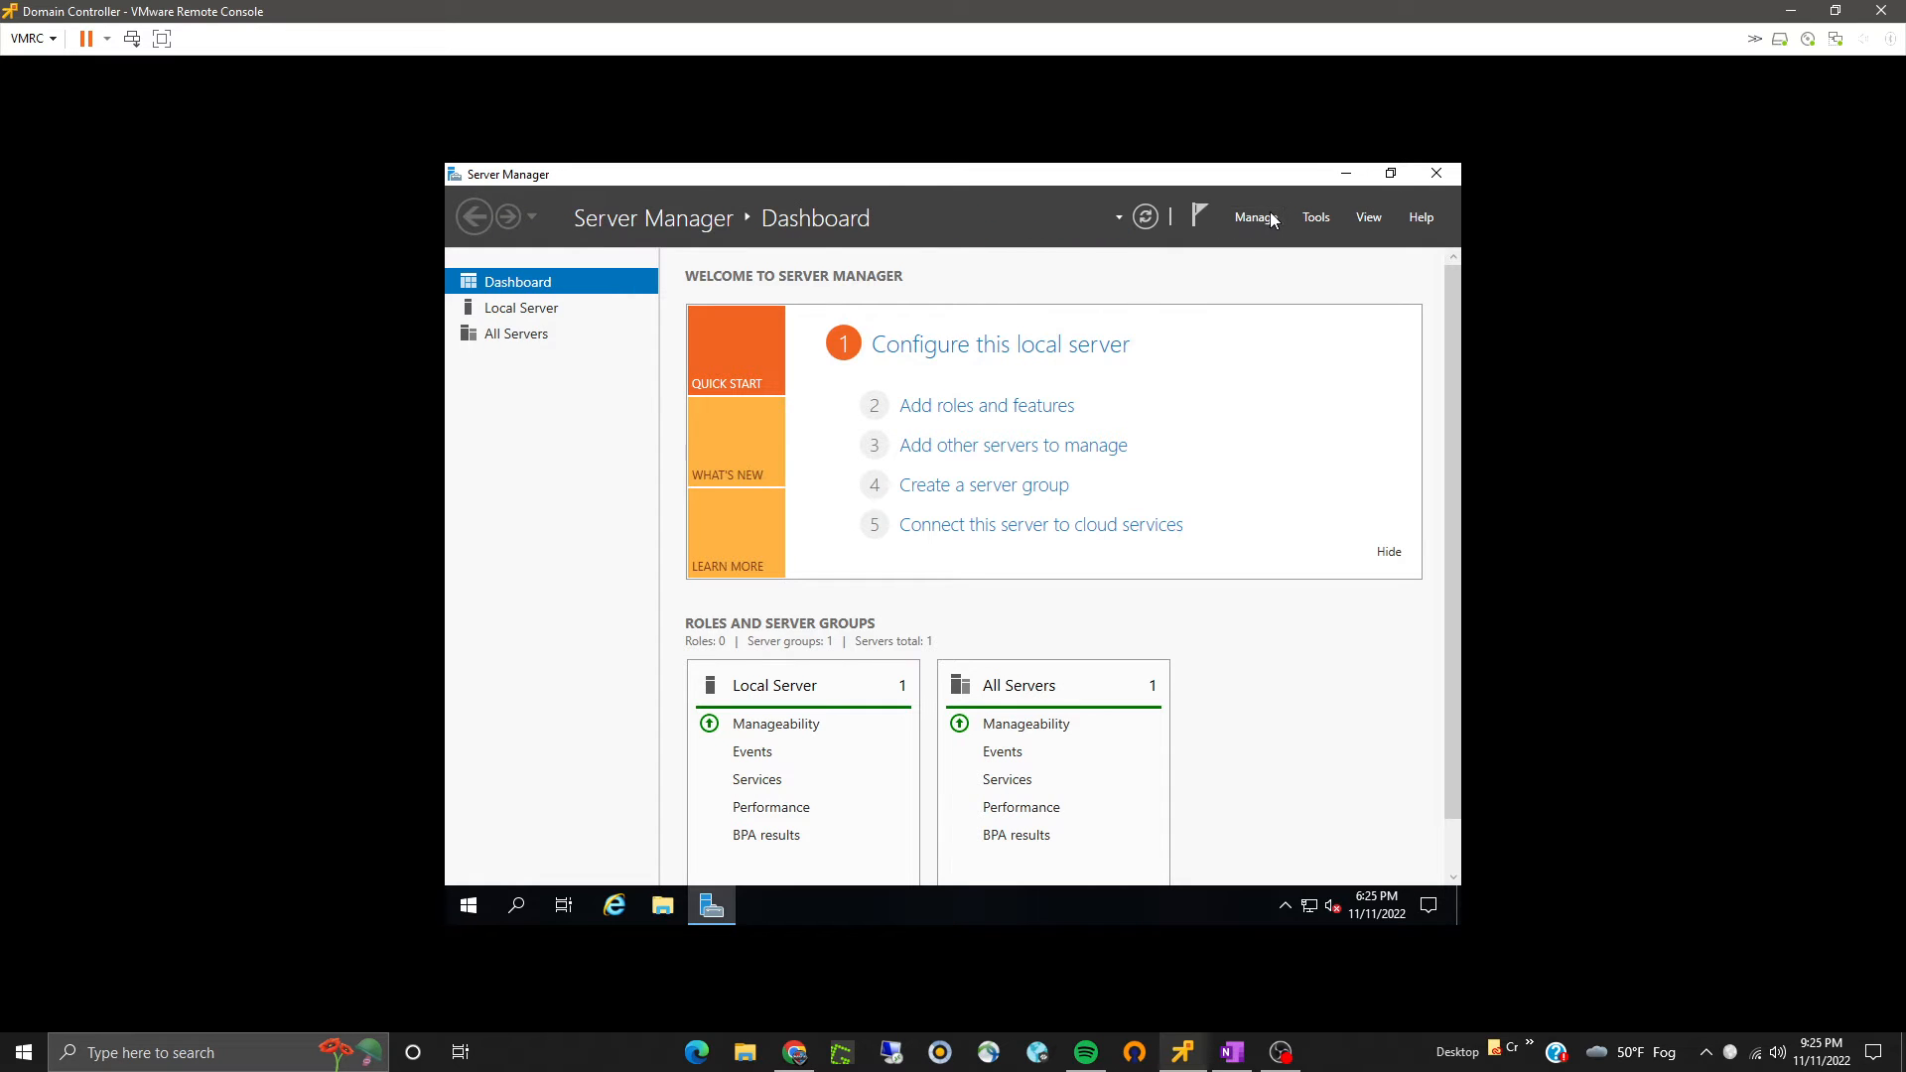
click(1259, 218)
click(1117, 301)
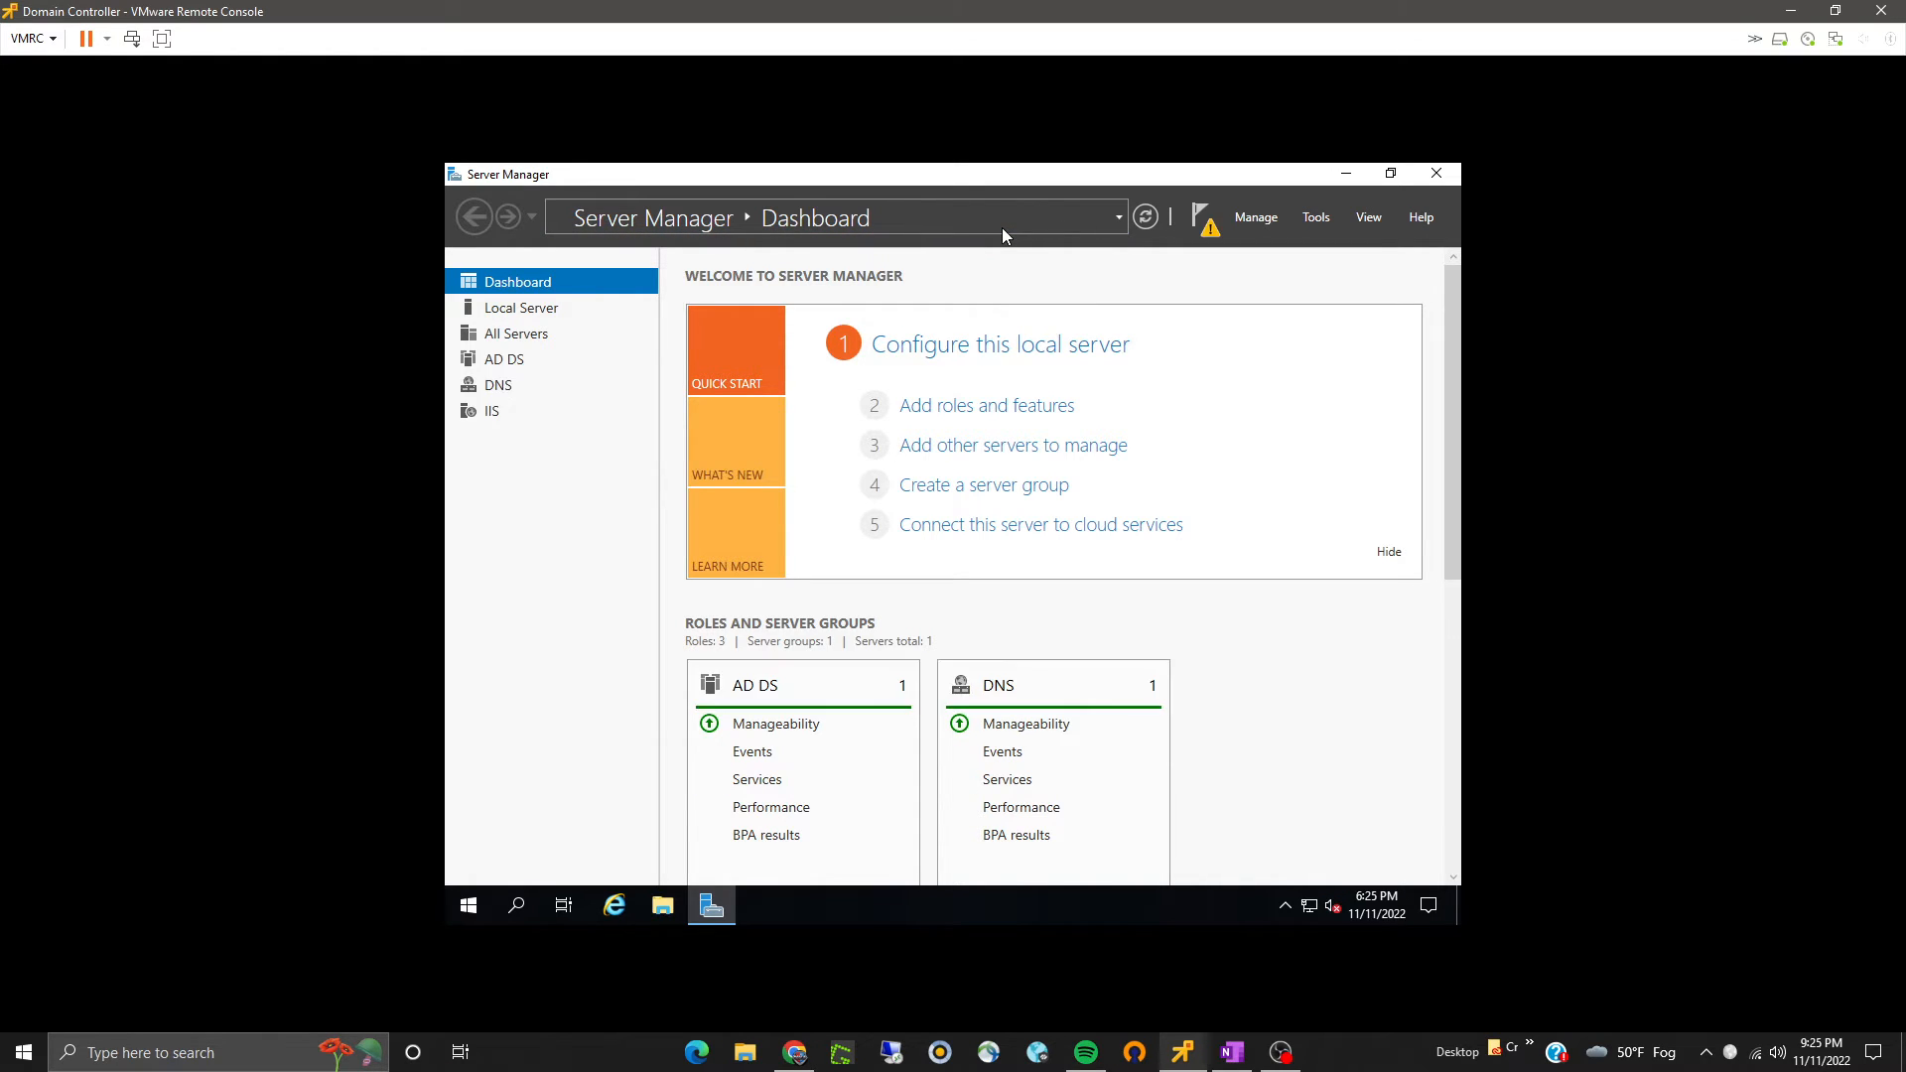
click(1208, 231)
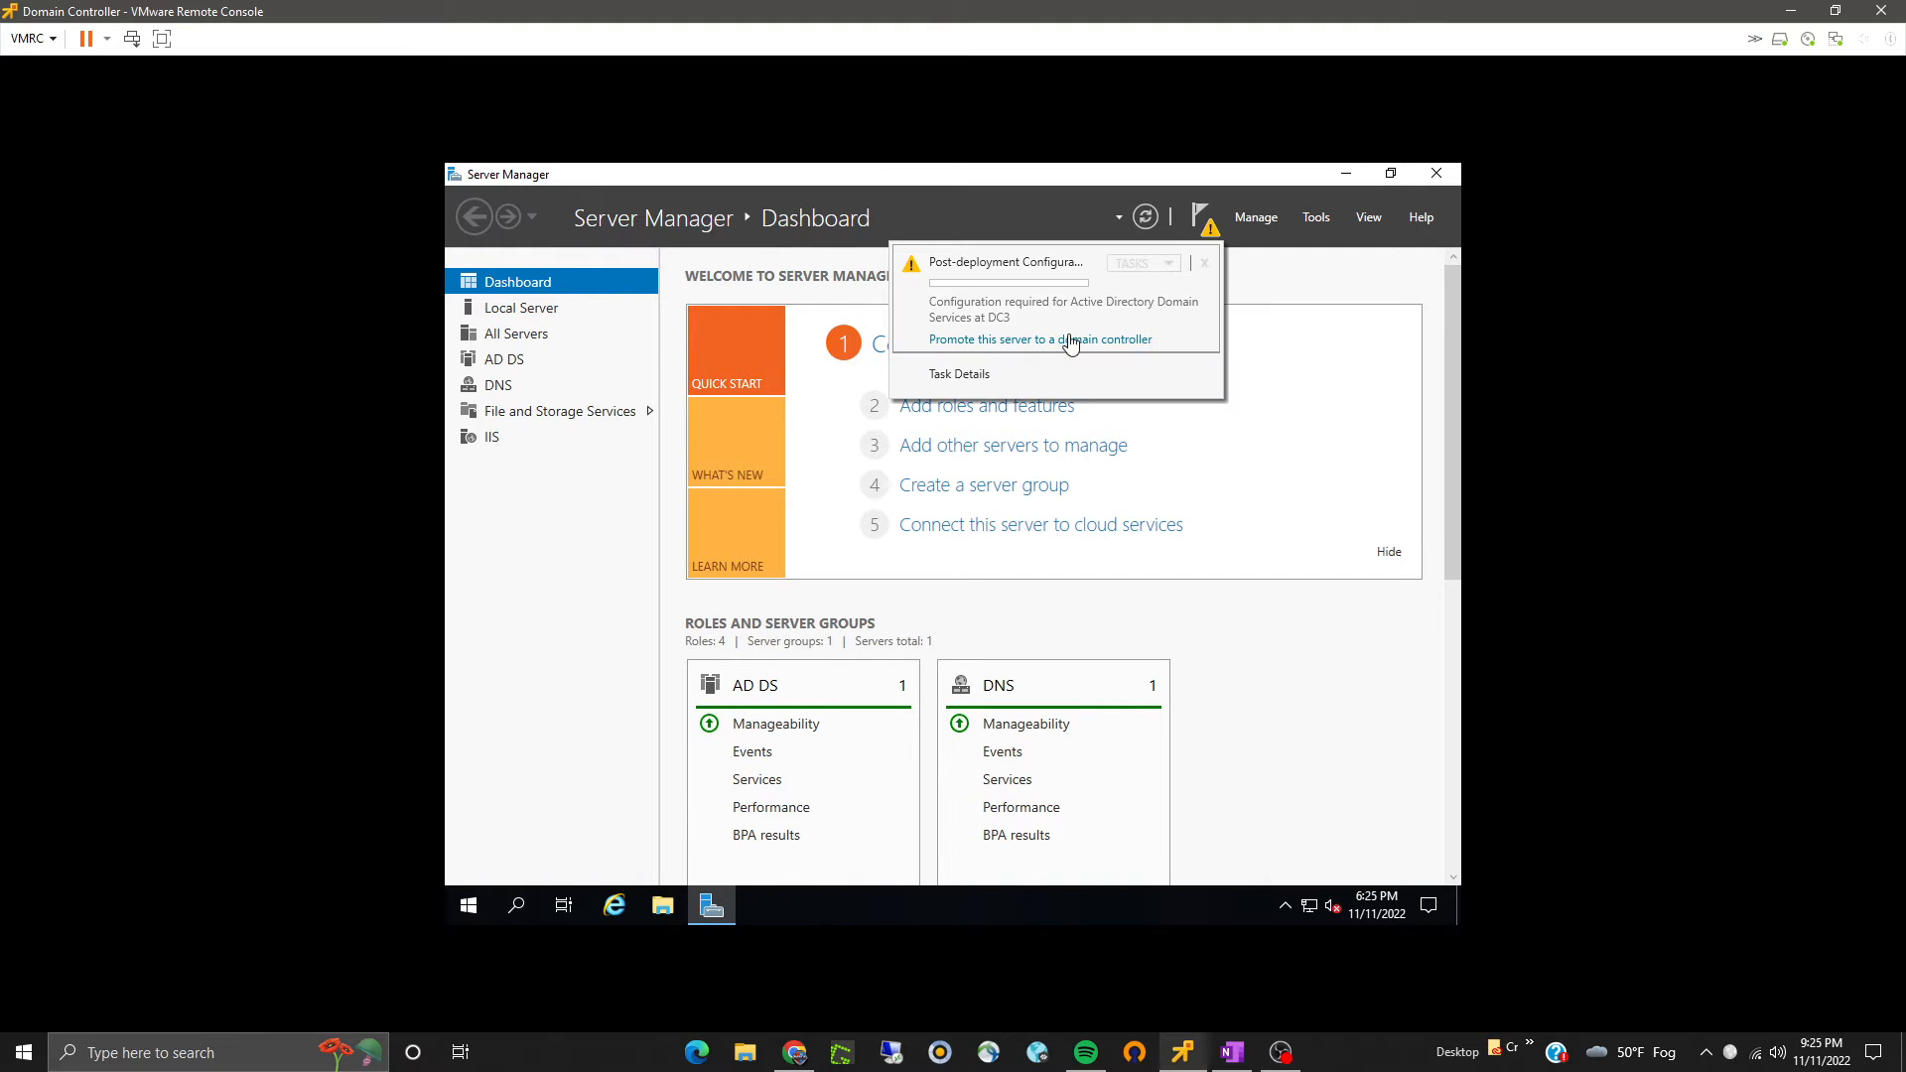
click(1070, 341)
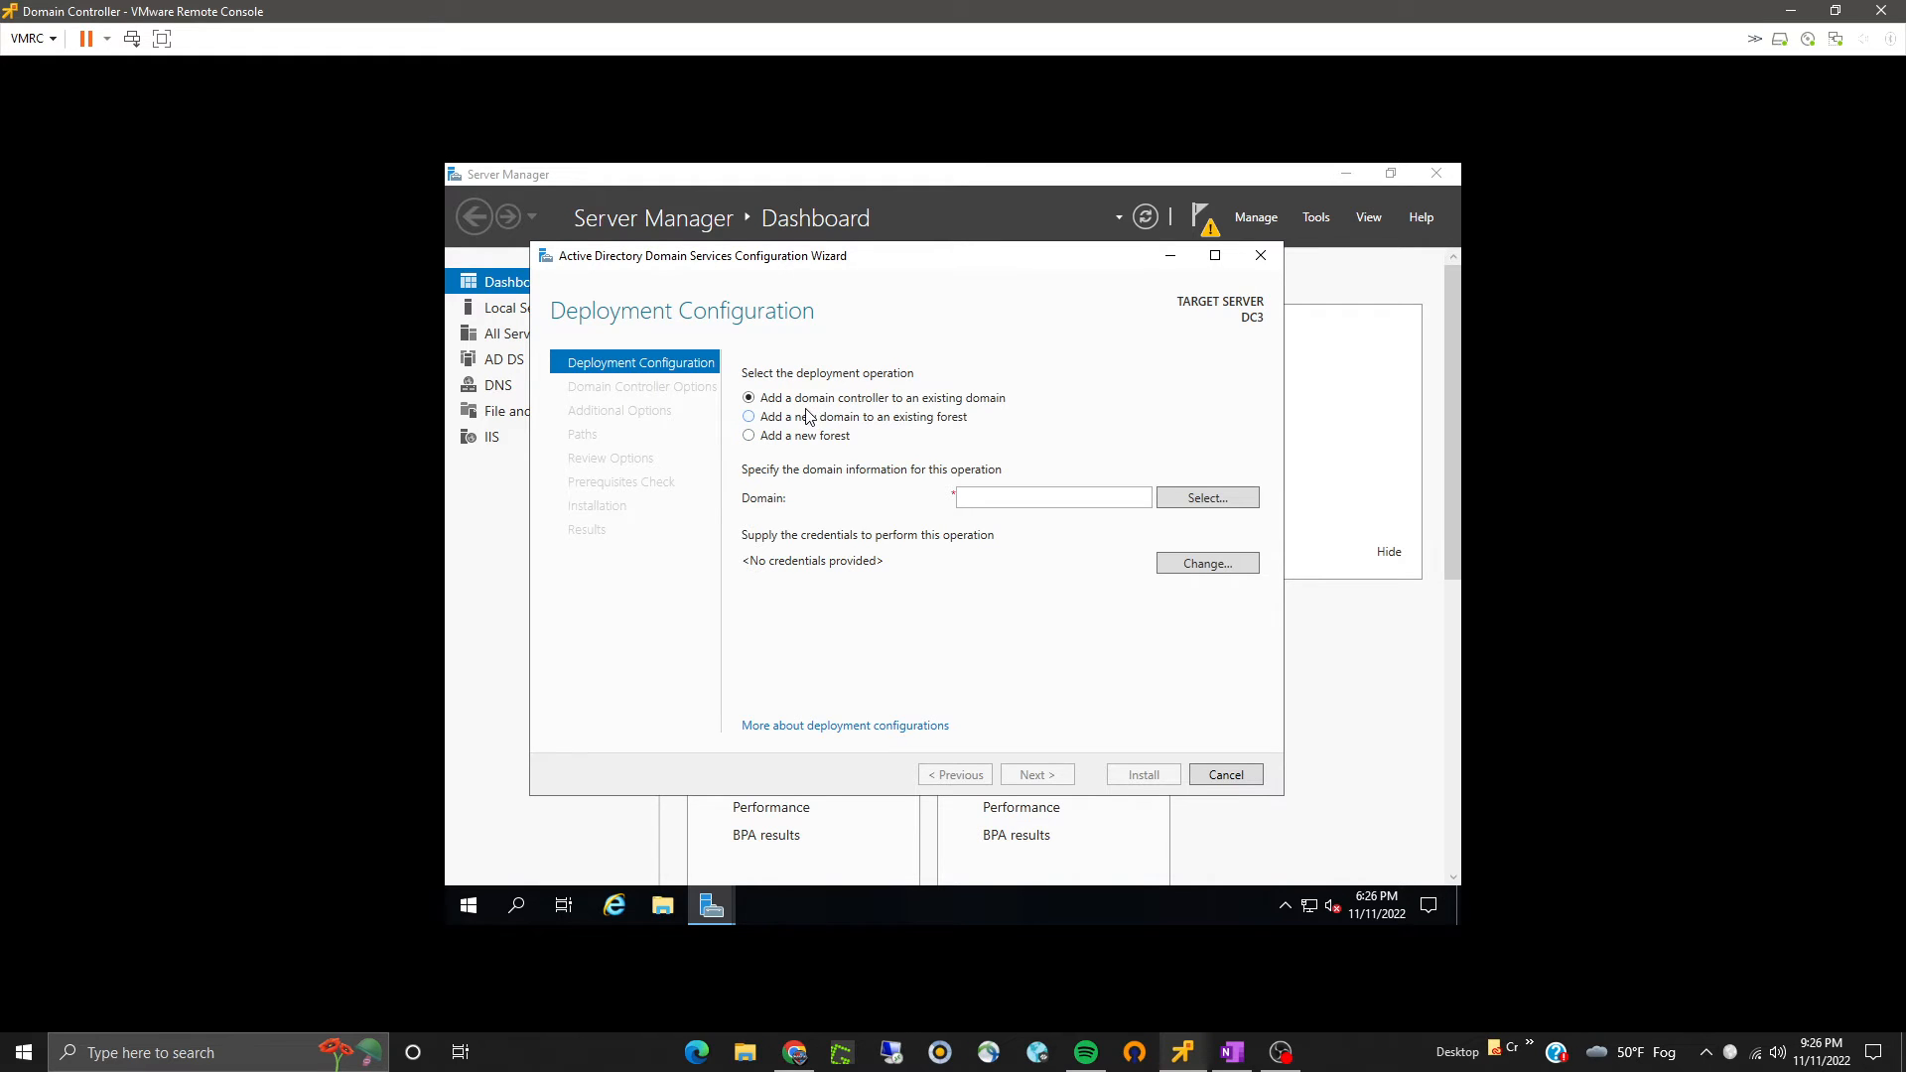
- Choose to add a new forest with root domain name bradsysadmin.local
click(785, 436)
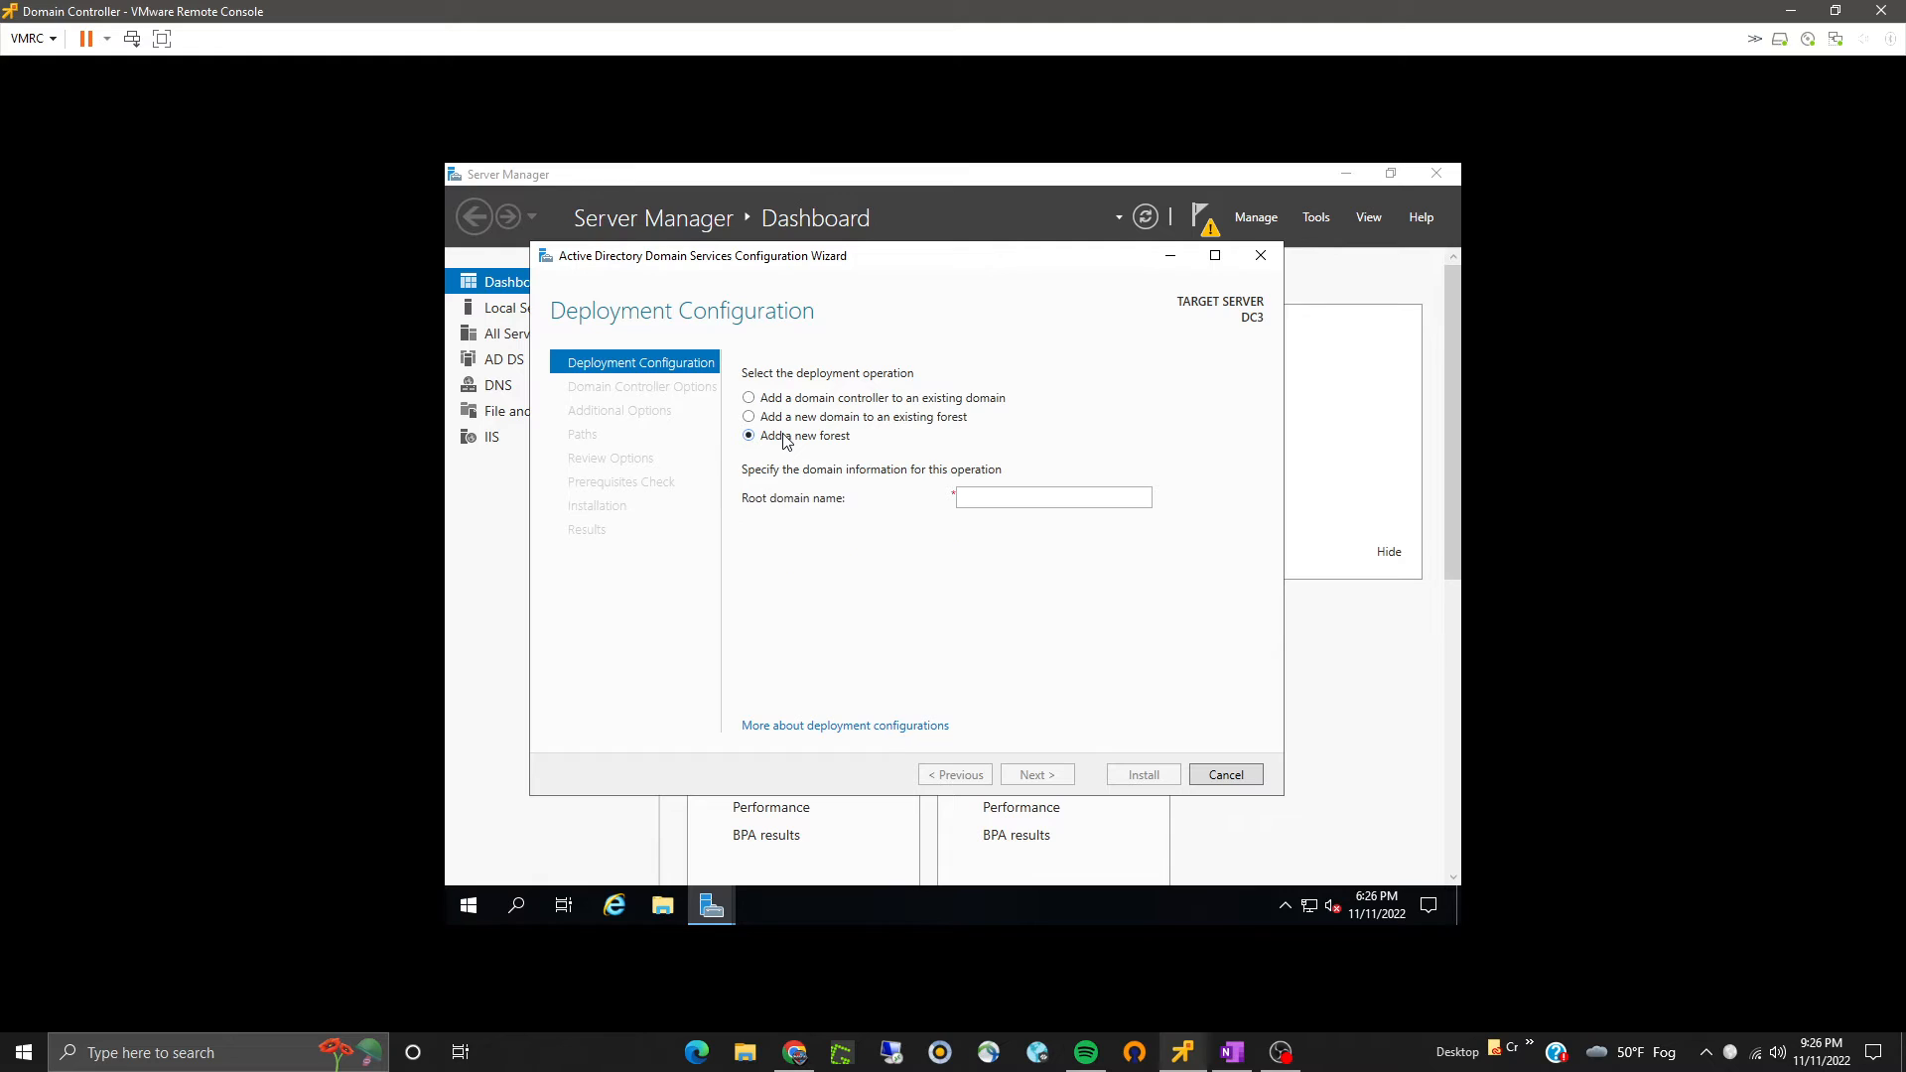
click(997, 502)
text(bradsysad)
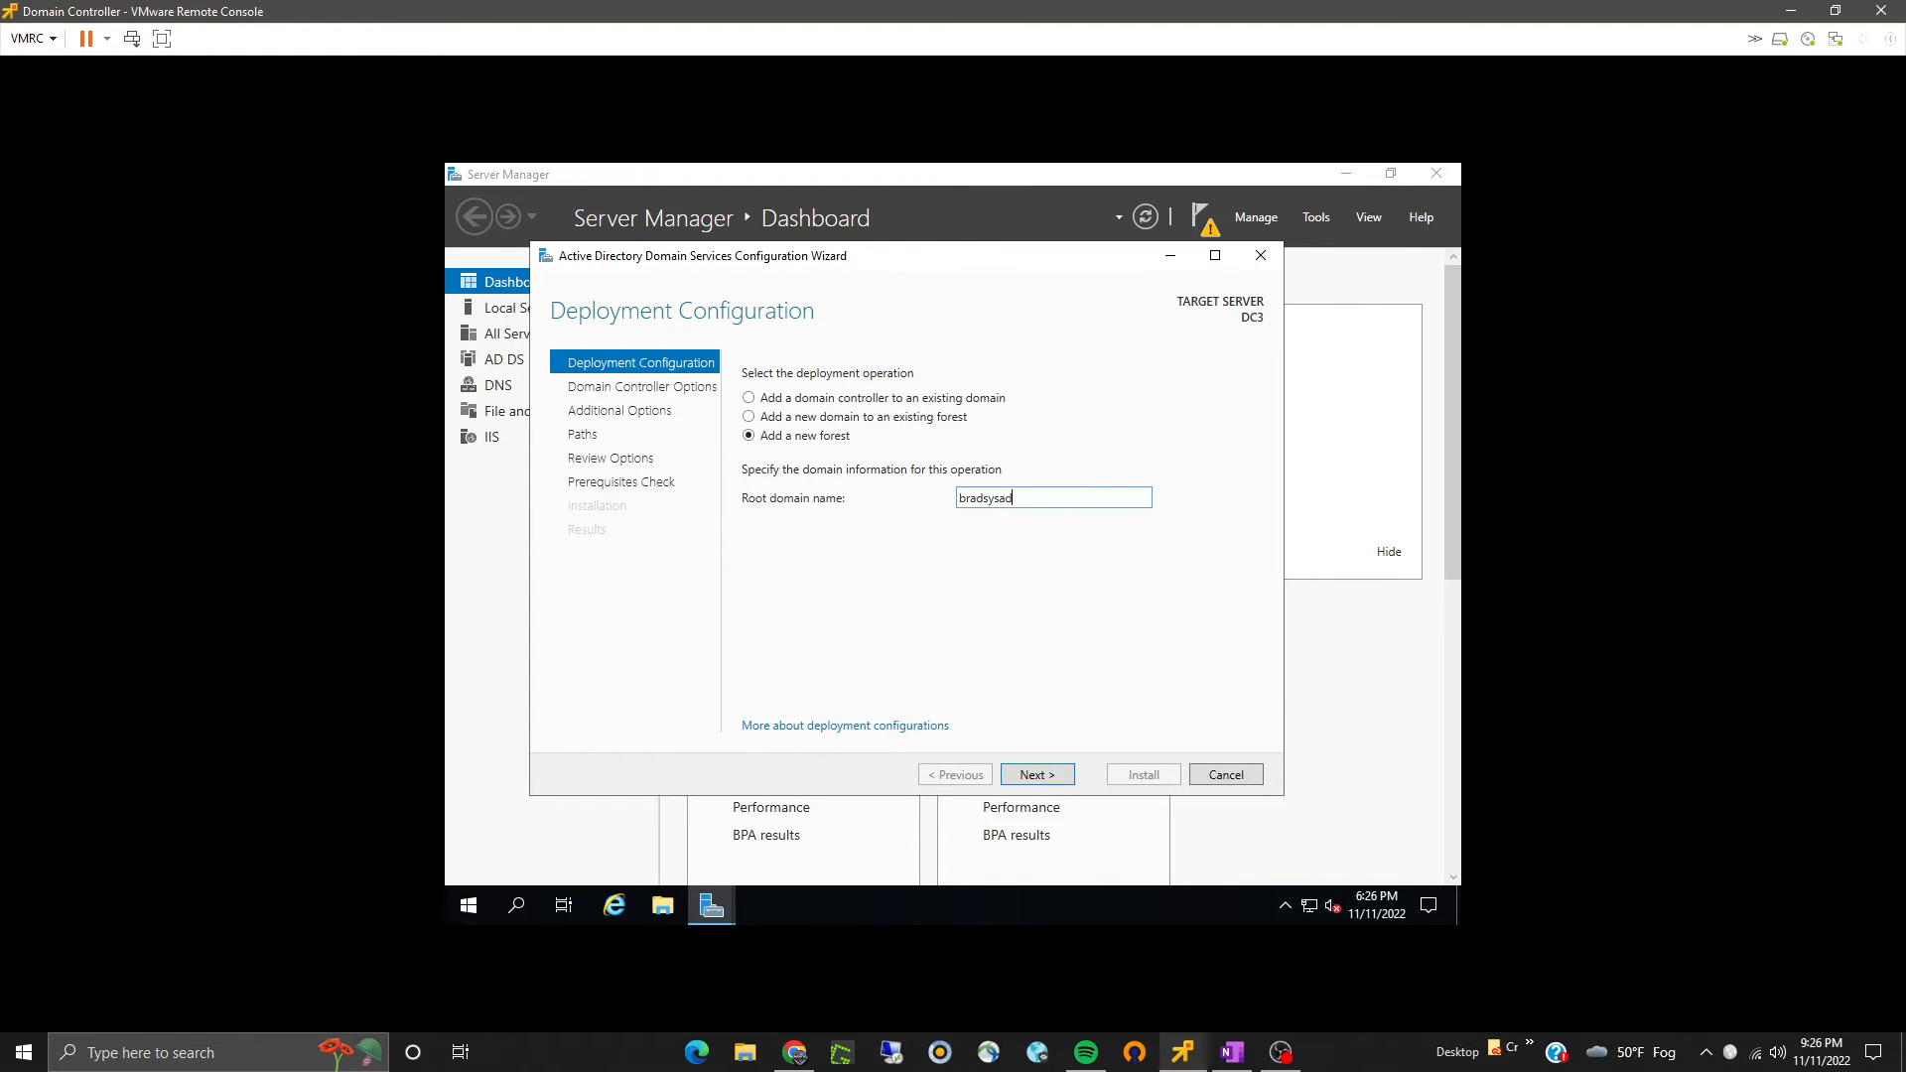
text(min.local)
click(1023, 778)
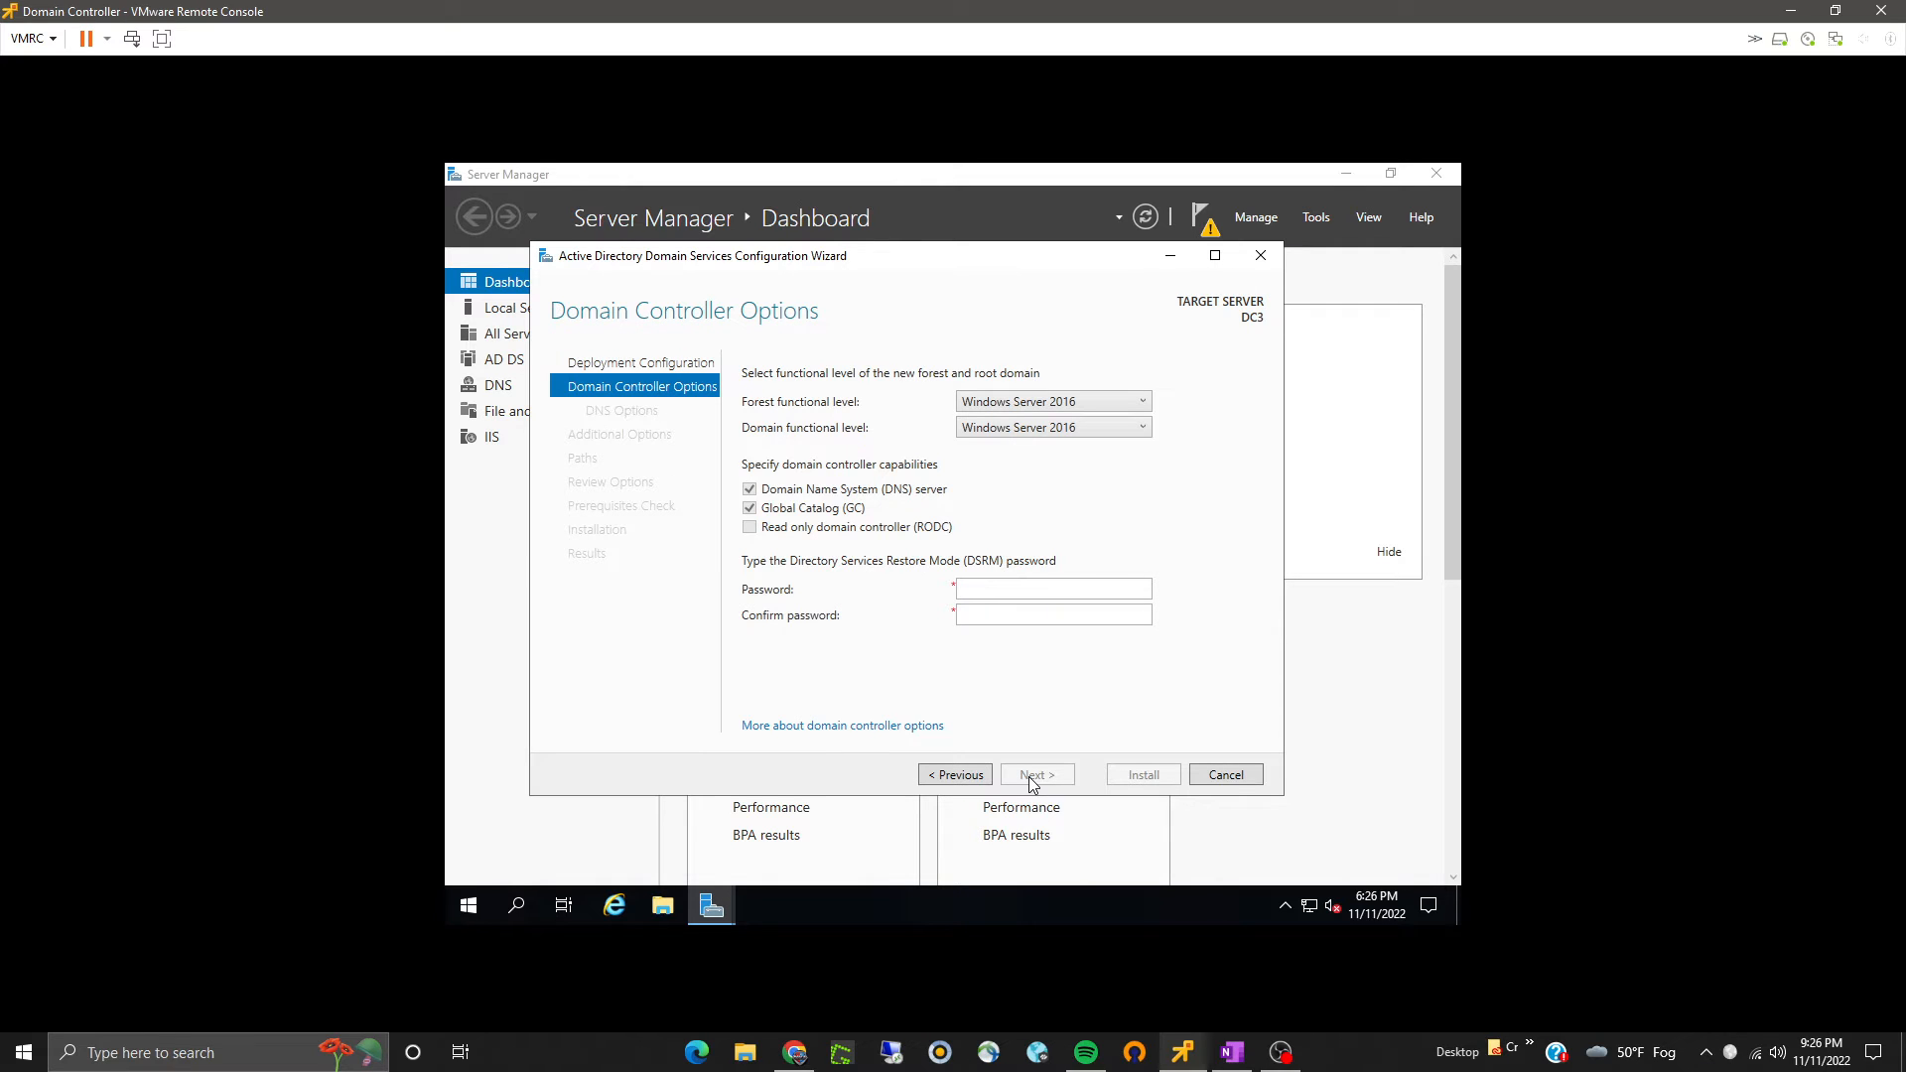
- Enter and confirm the Directory Services Restore Mode password, keeping the default domain controller options
click(988, 593)
text(***********)
key(Tab)
text(***********)
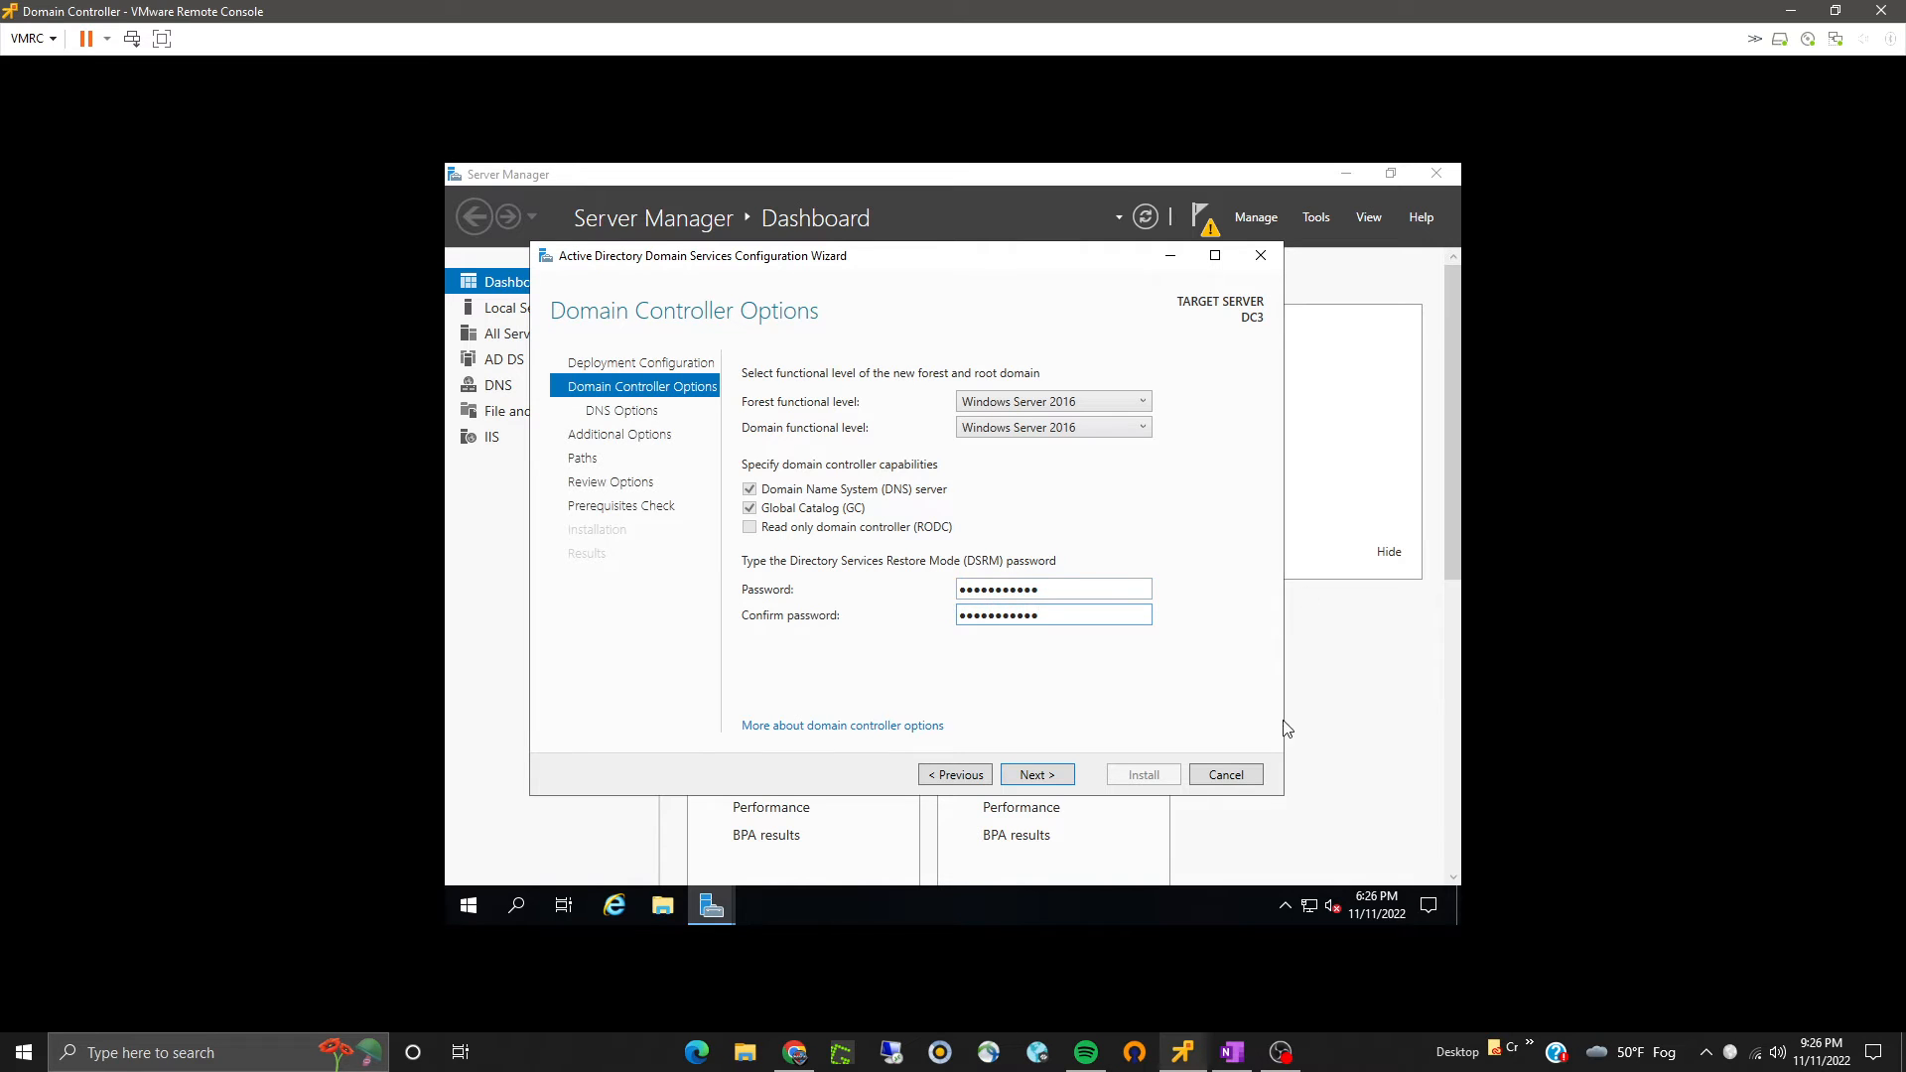
click(1033, 773)
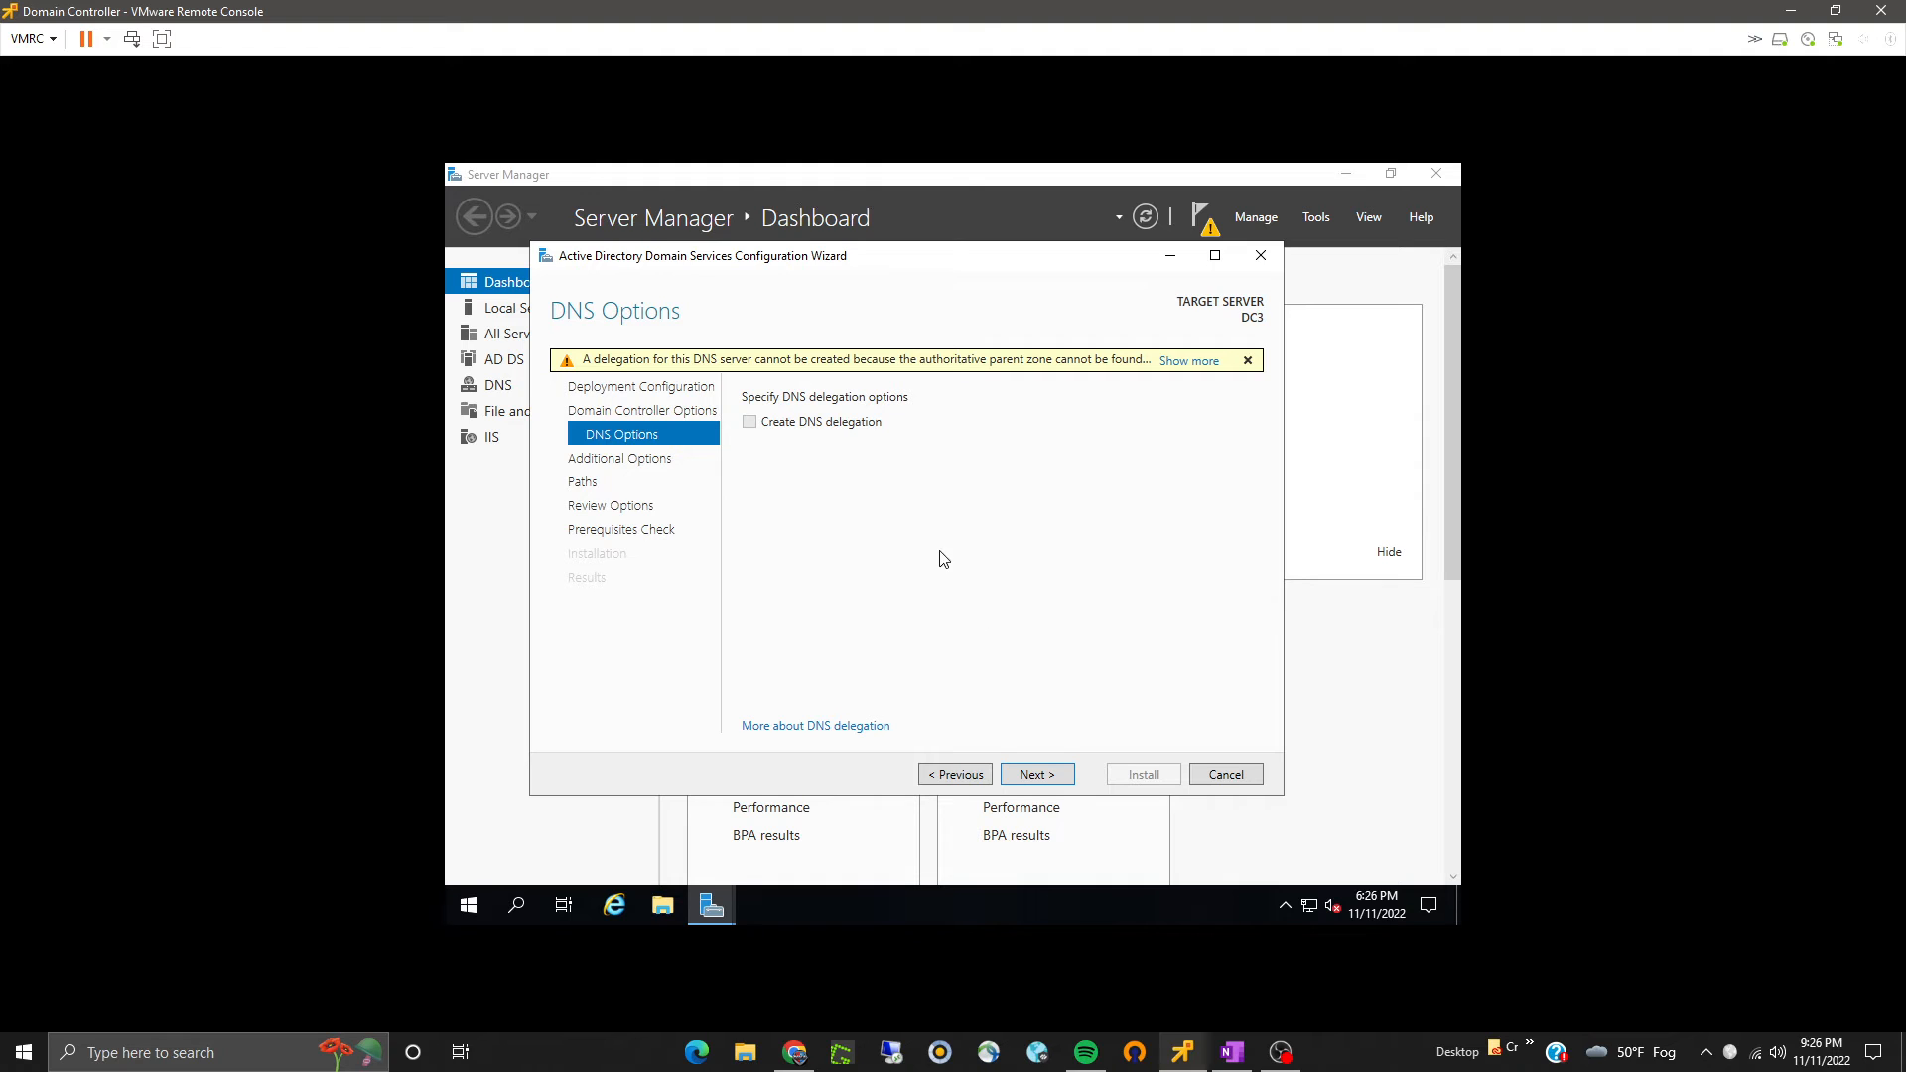
- Accept the default DNS options, NetBIOS name and folder paths, then review the selected options
click(1027, 773)
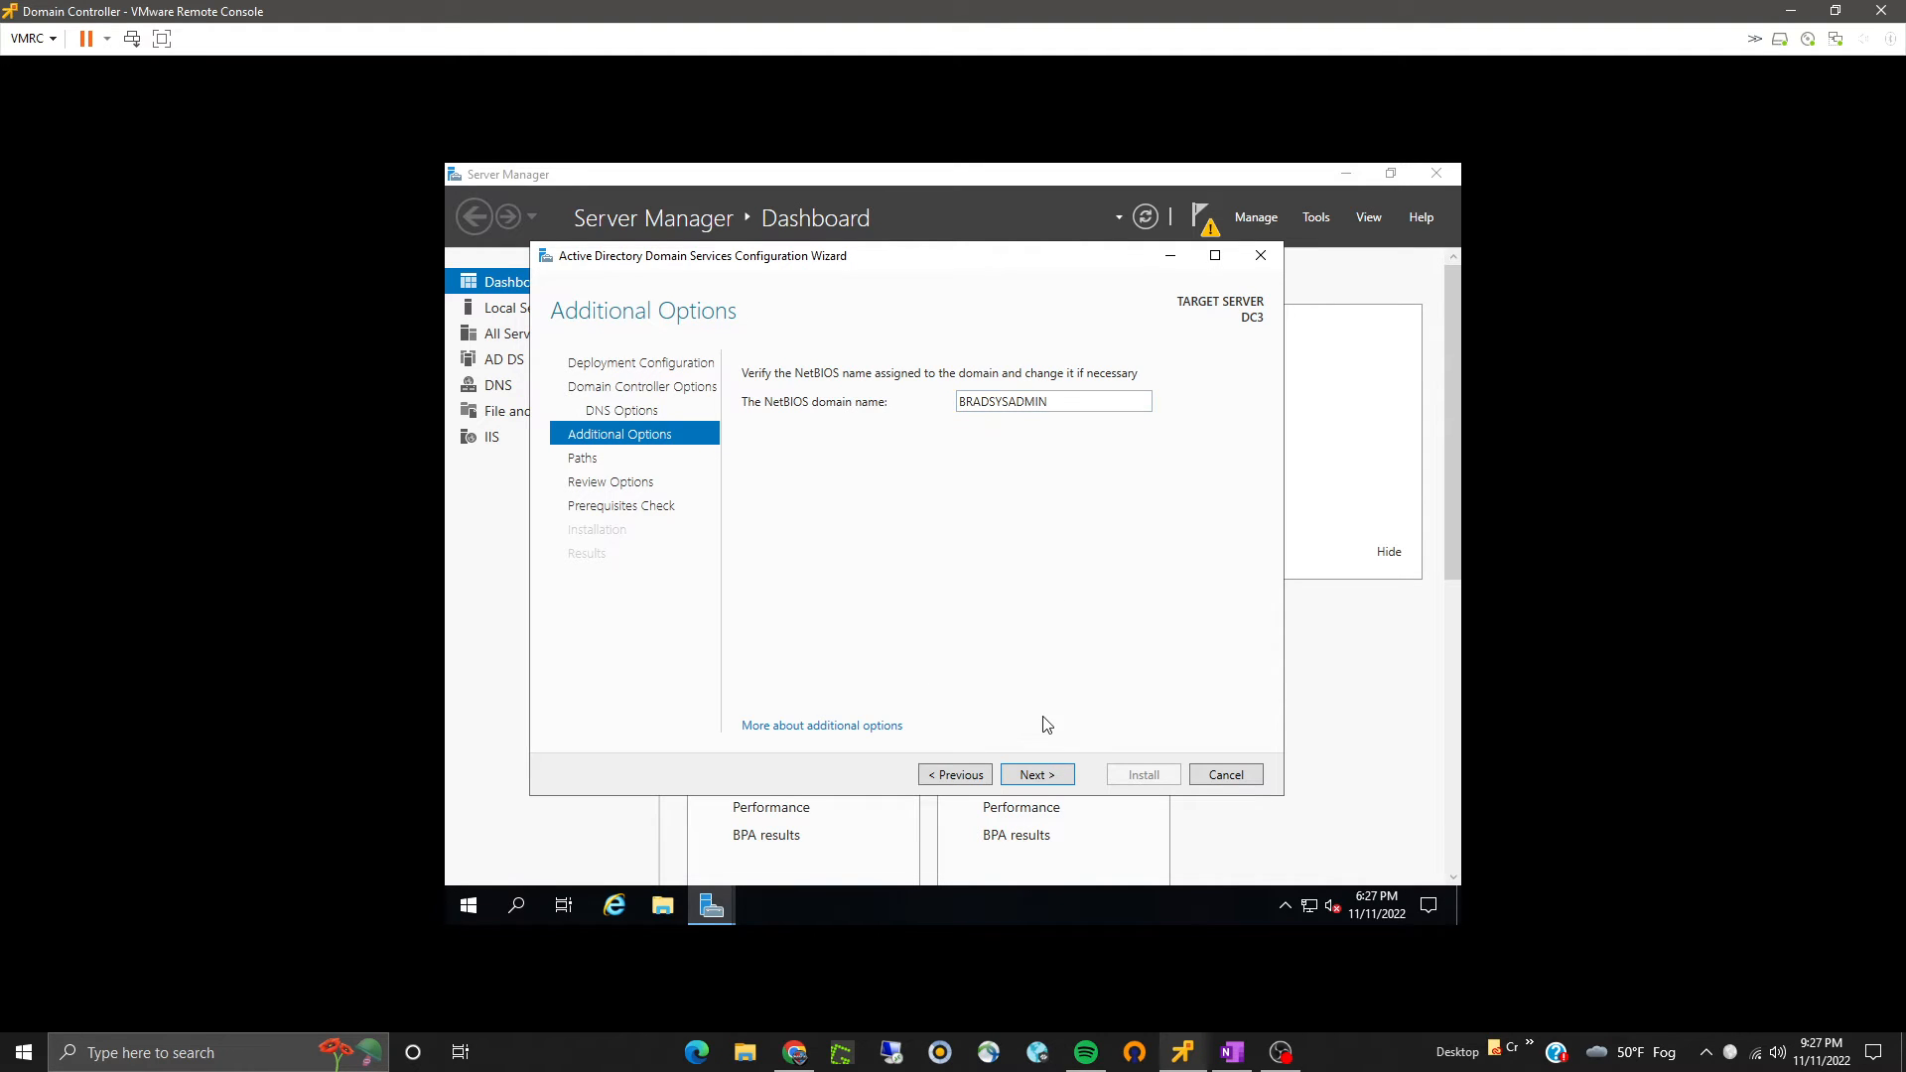
click(1033, 776)
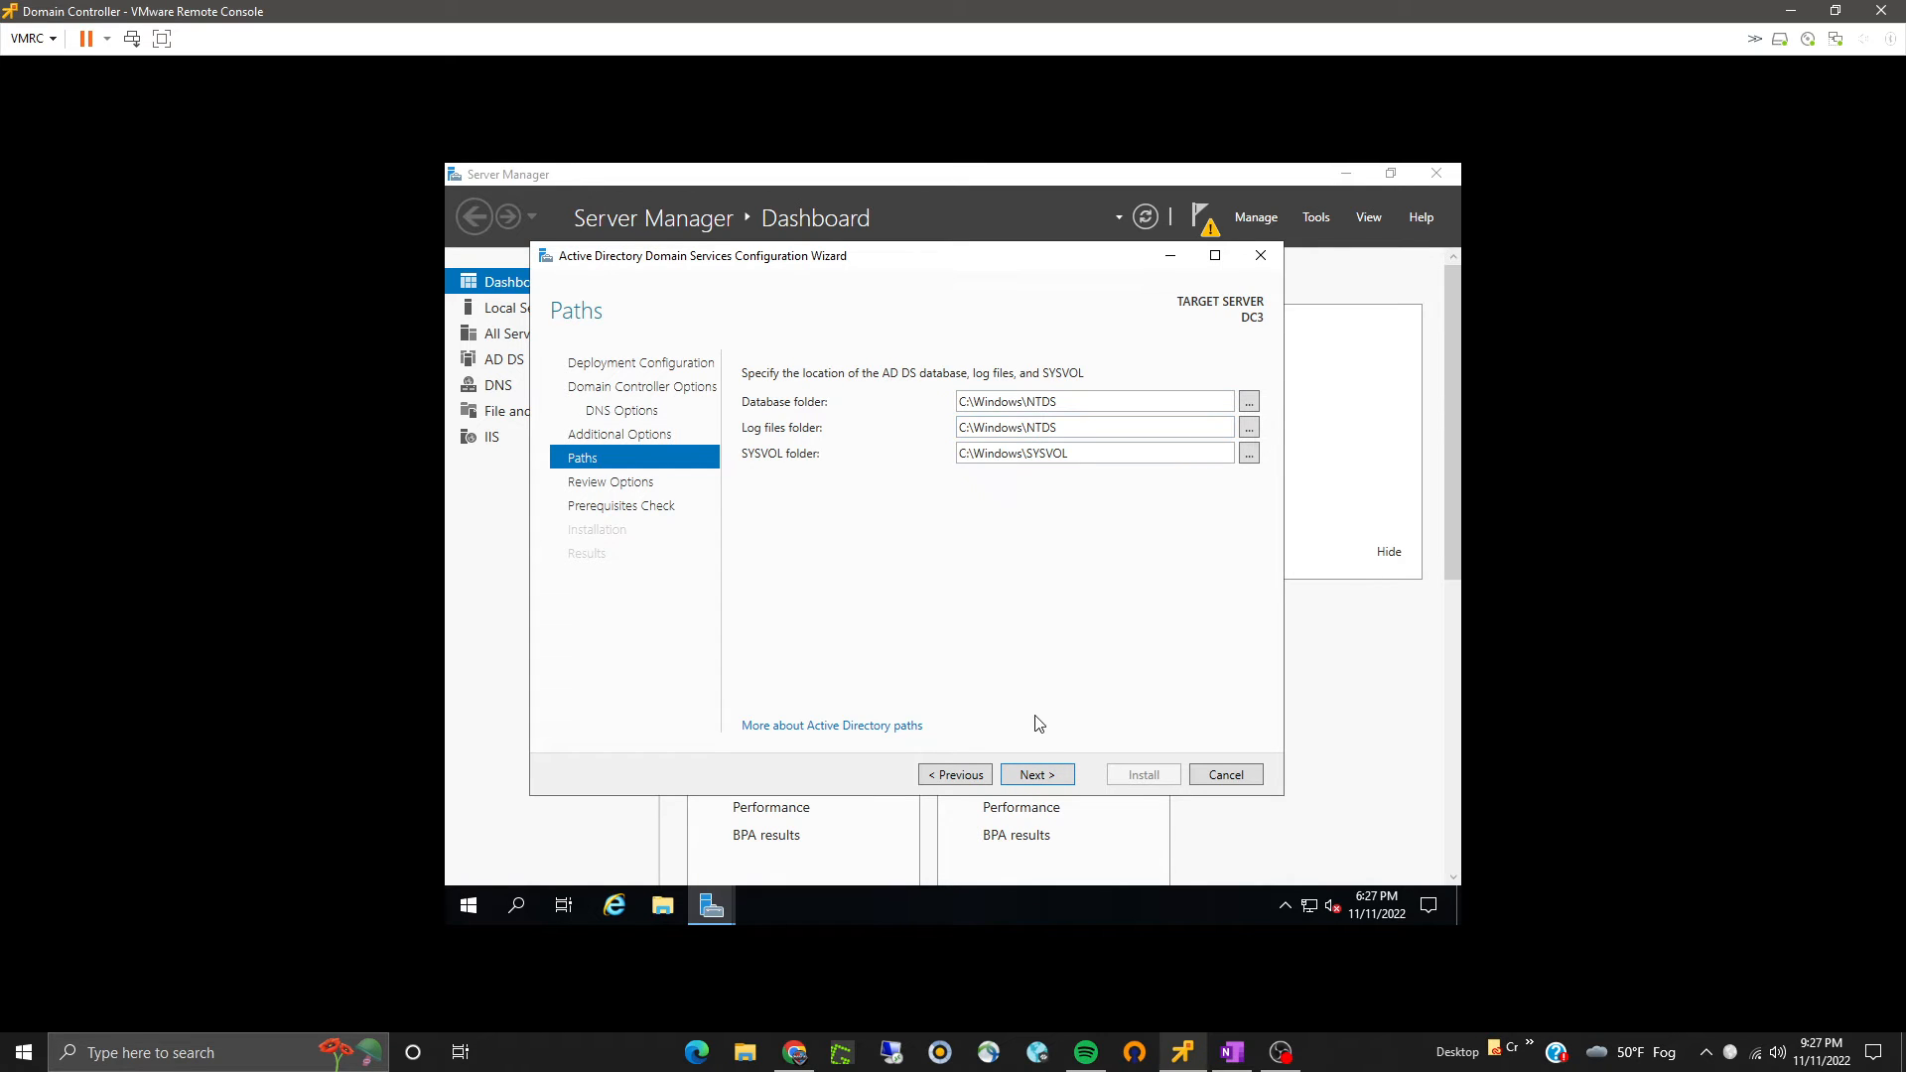
click(1037, 776)
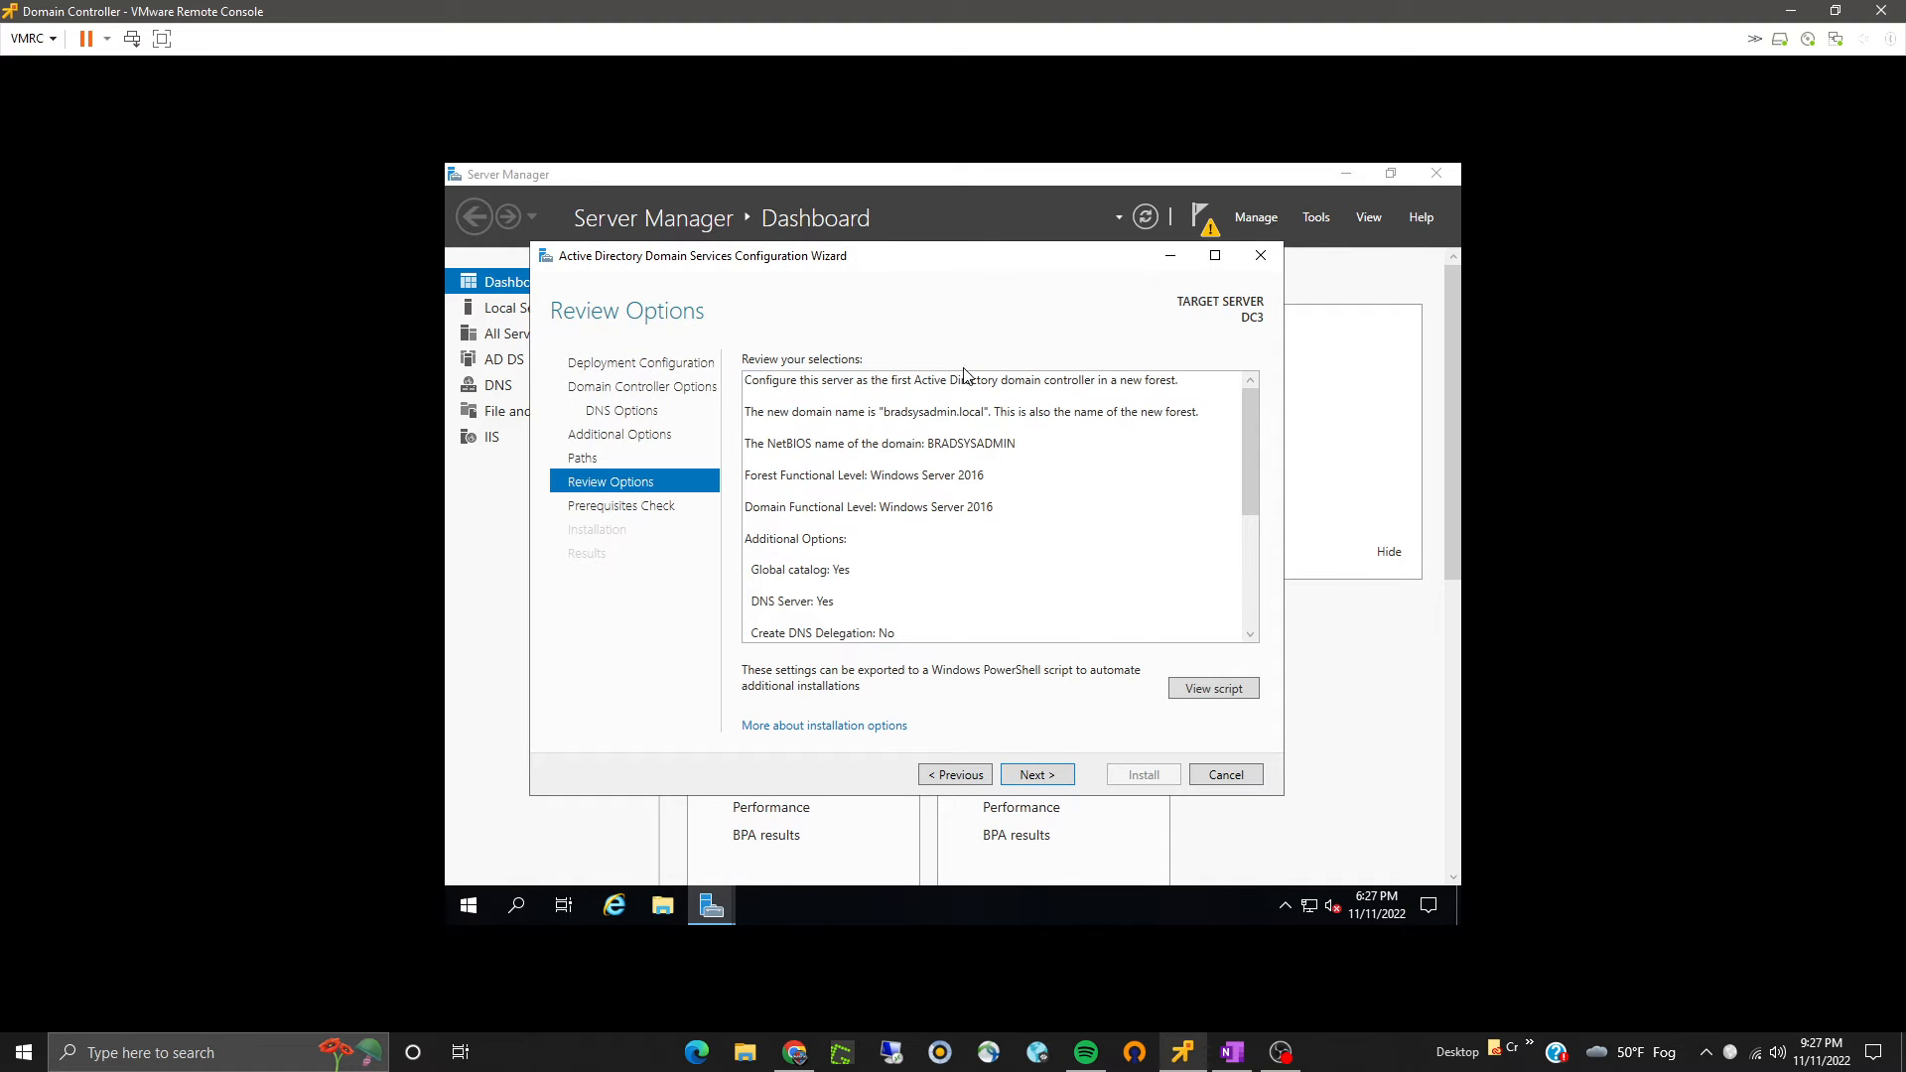
scroll(971, 427, down, 3)
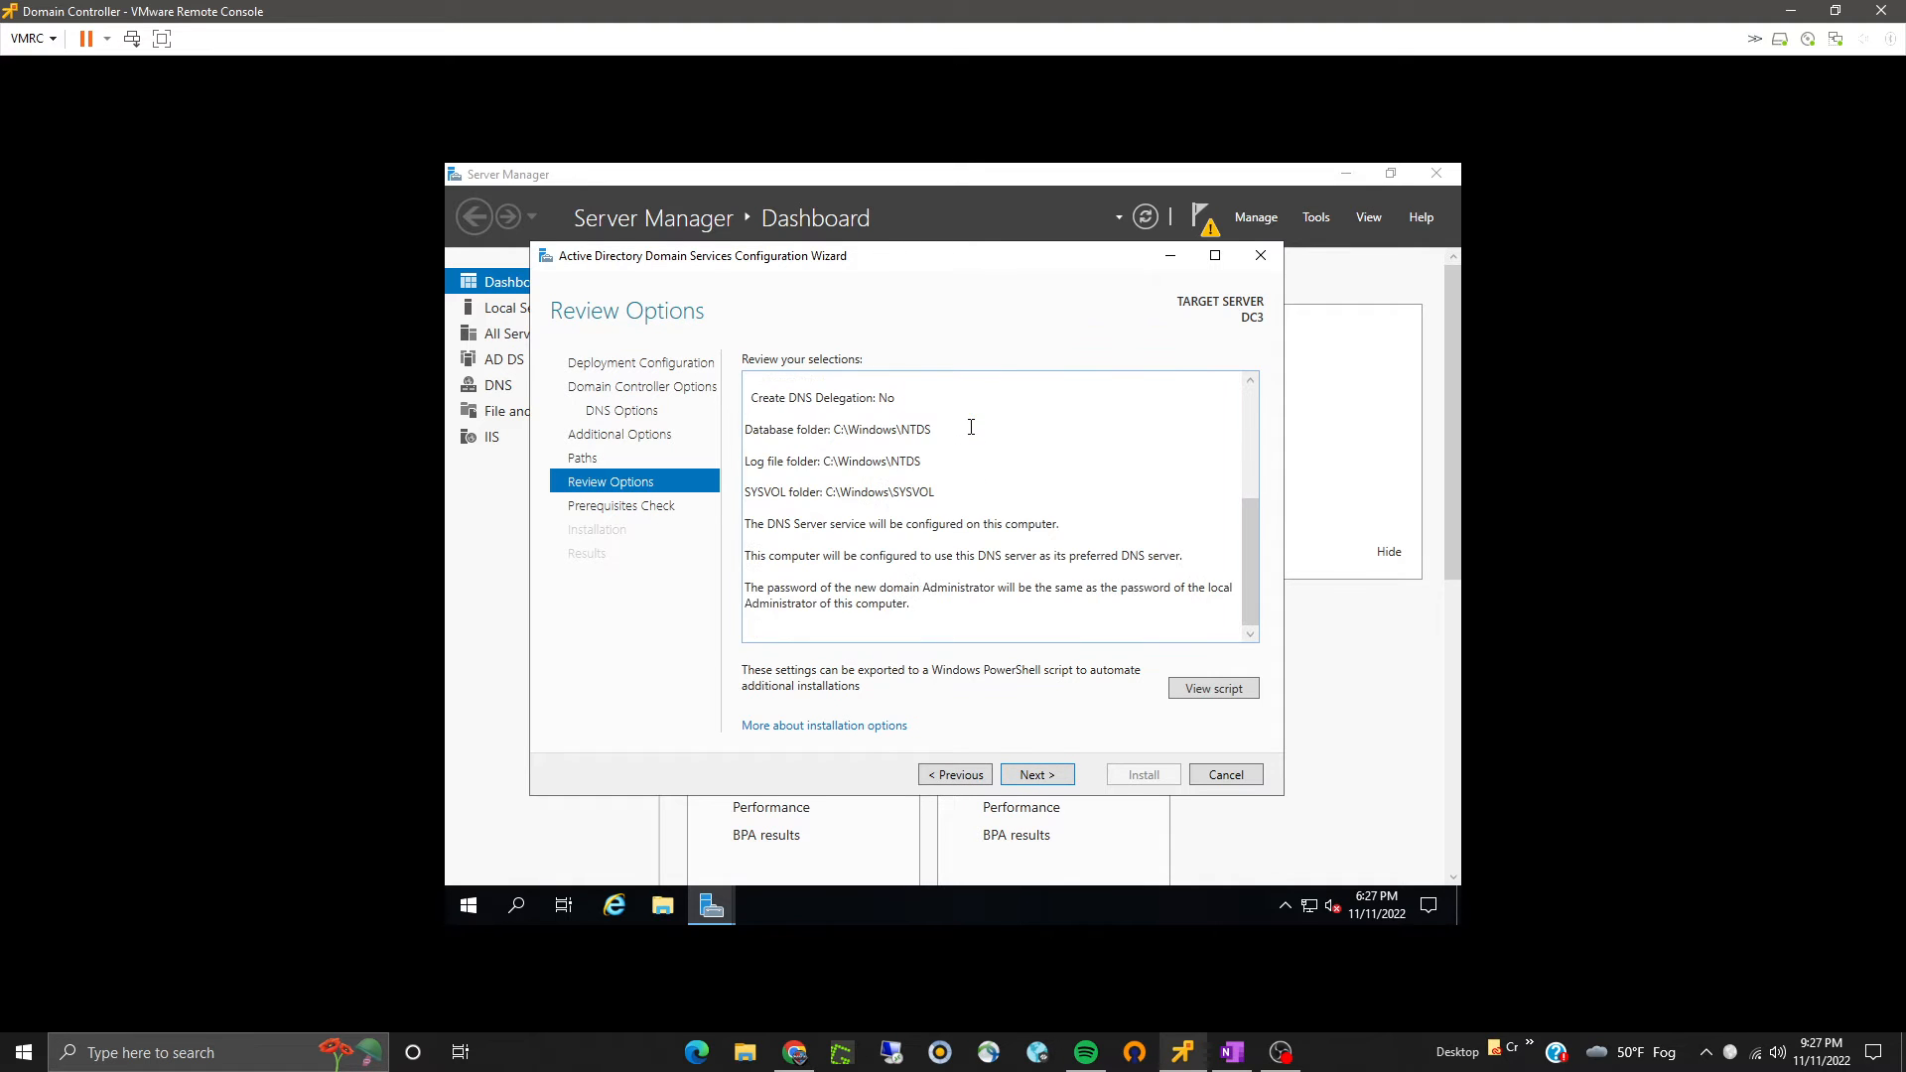
- Run the prerequisites check, review its results, and start installing the domain controller
click(1038, 774)
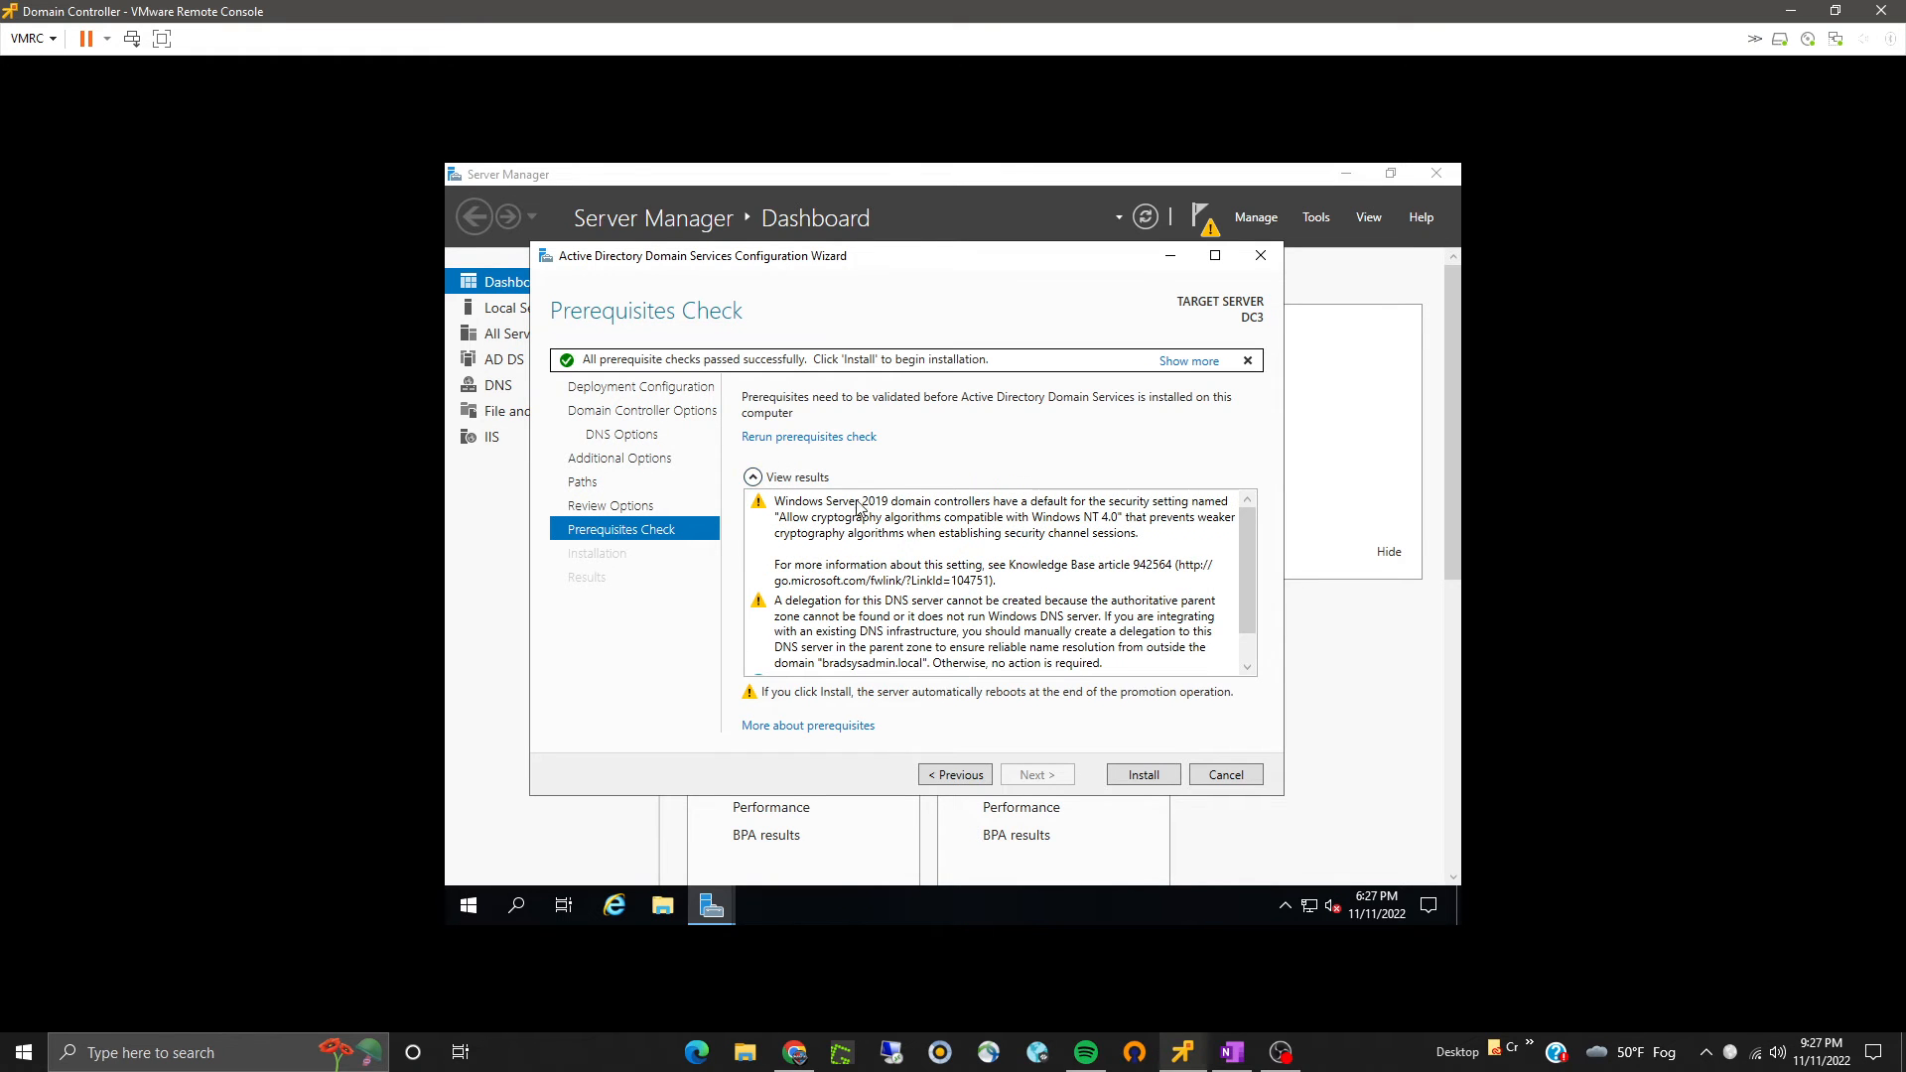
scroll(935, 601, down, 1)
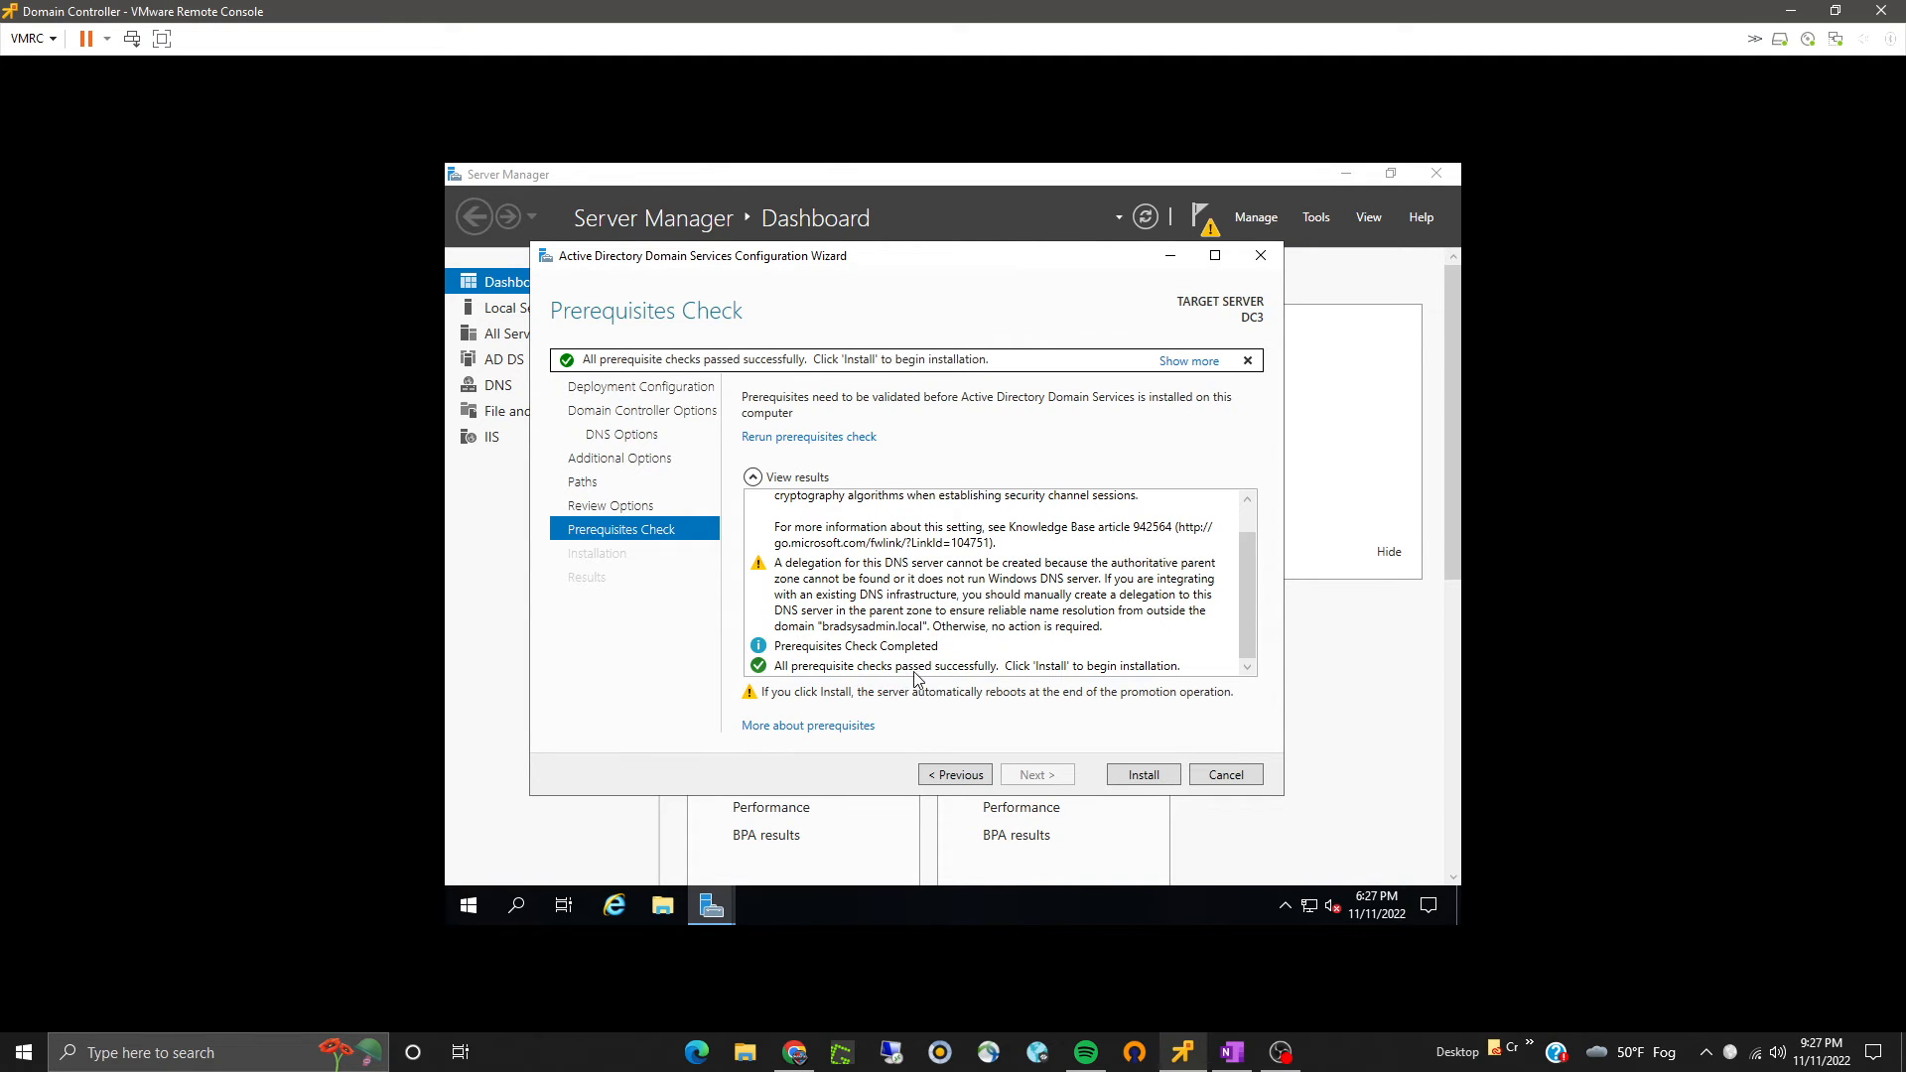
click(1172, 788)
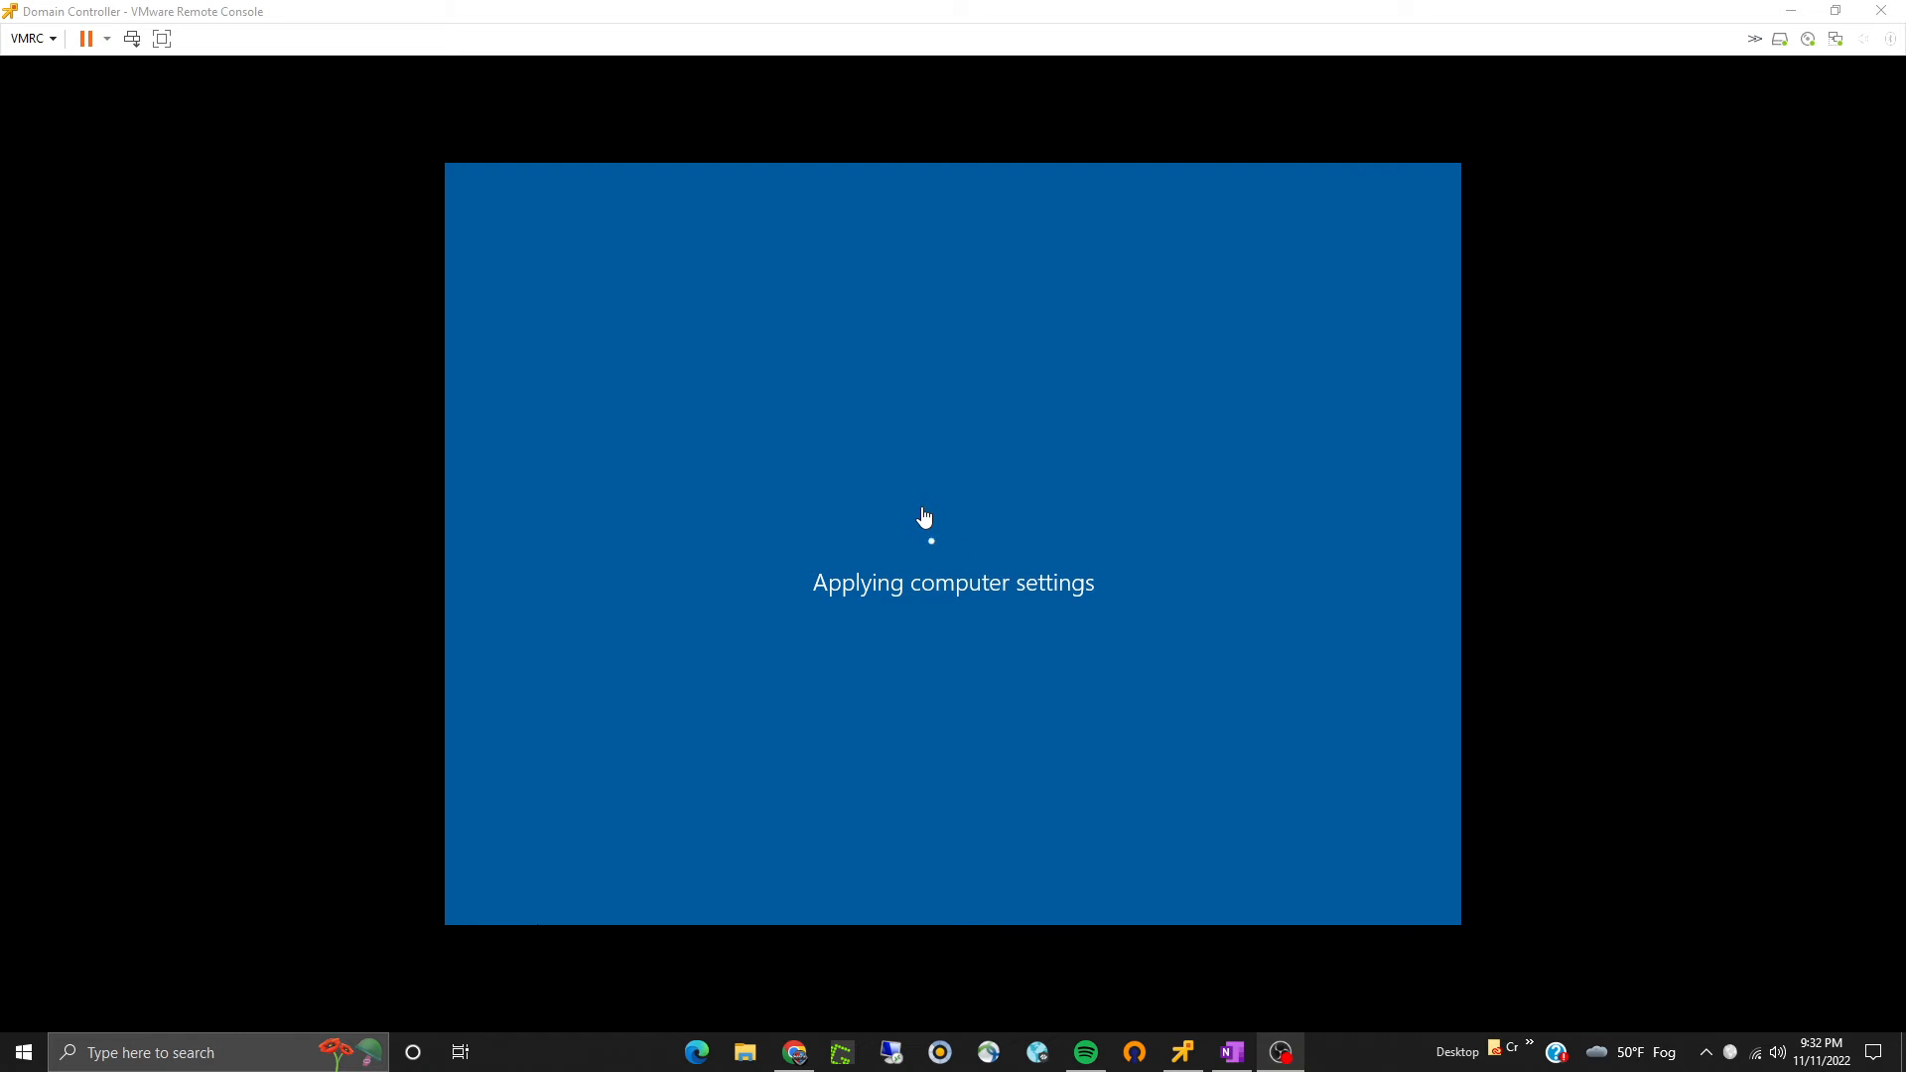
- Dismiss the Windows Admin Center notice after rebooting, choosing not to show it again
click(533, 423)
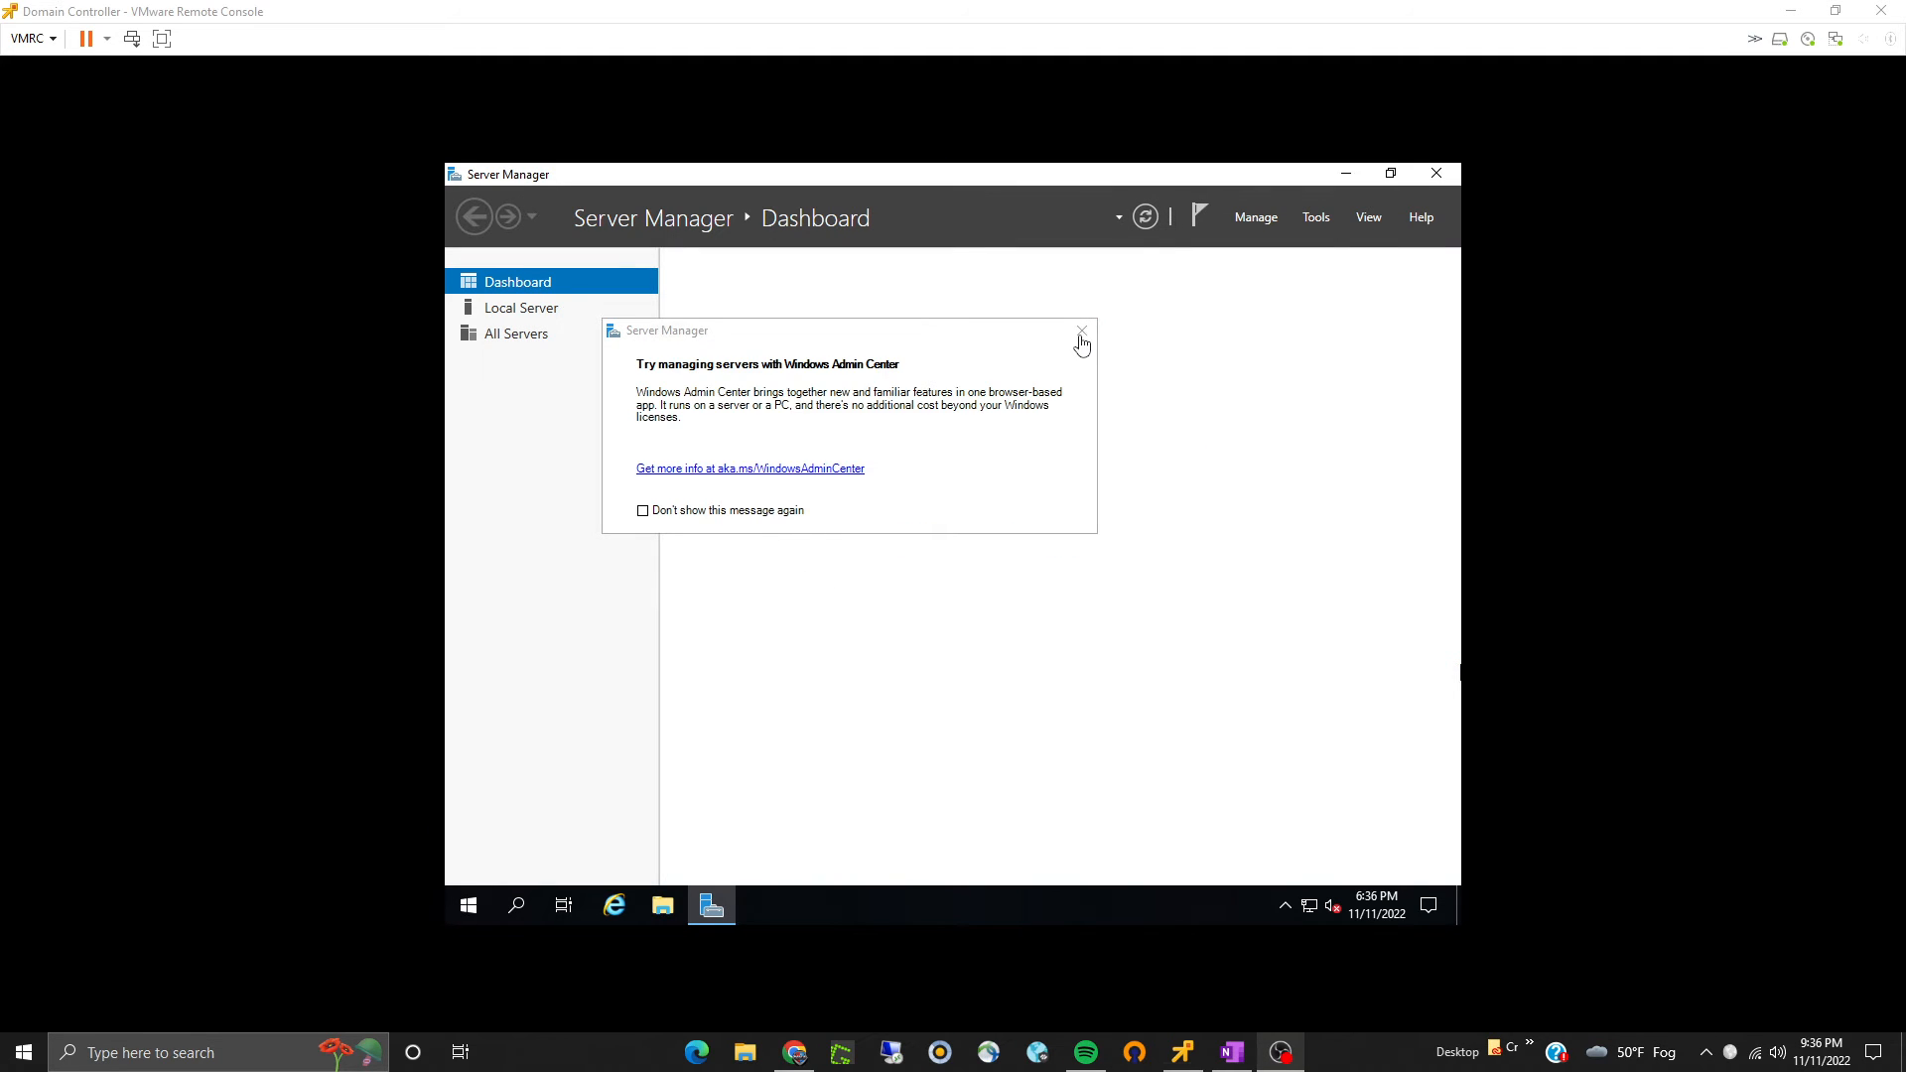
click(643, 511)
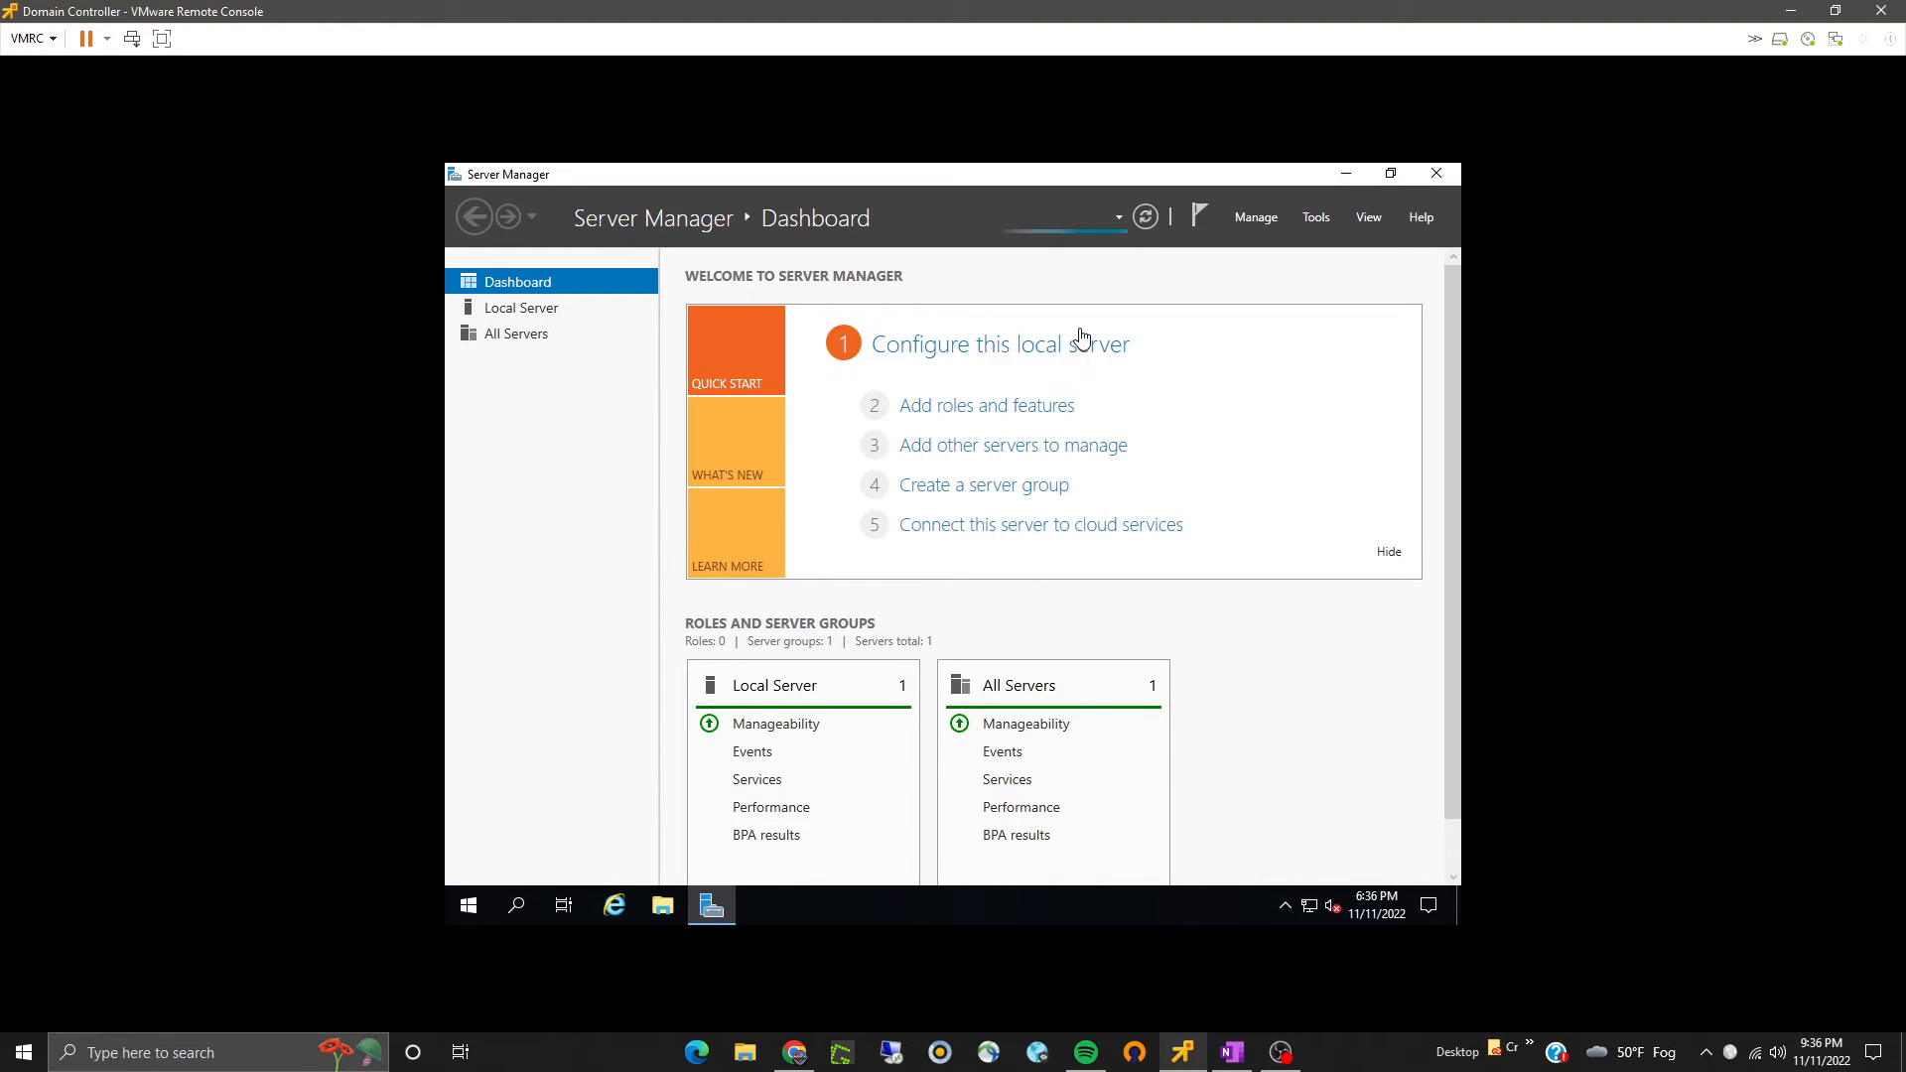
click(1082, 333)
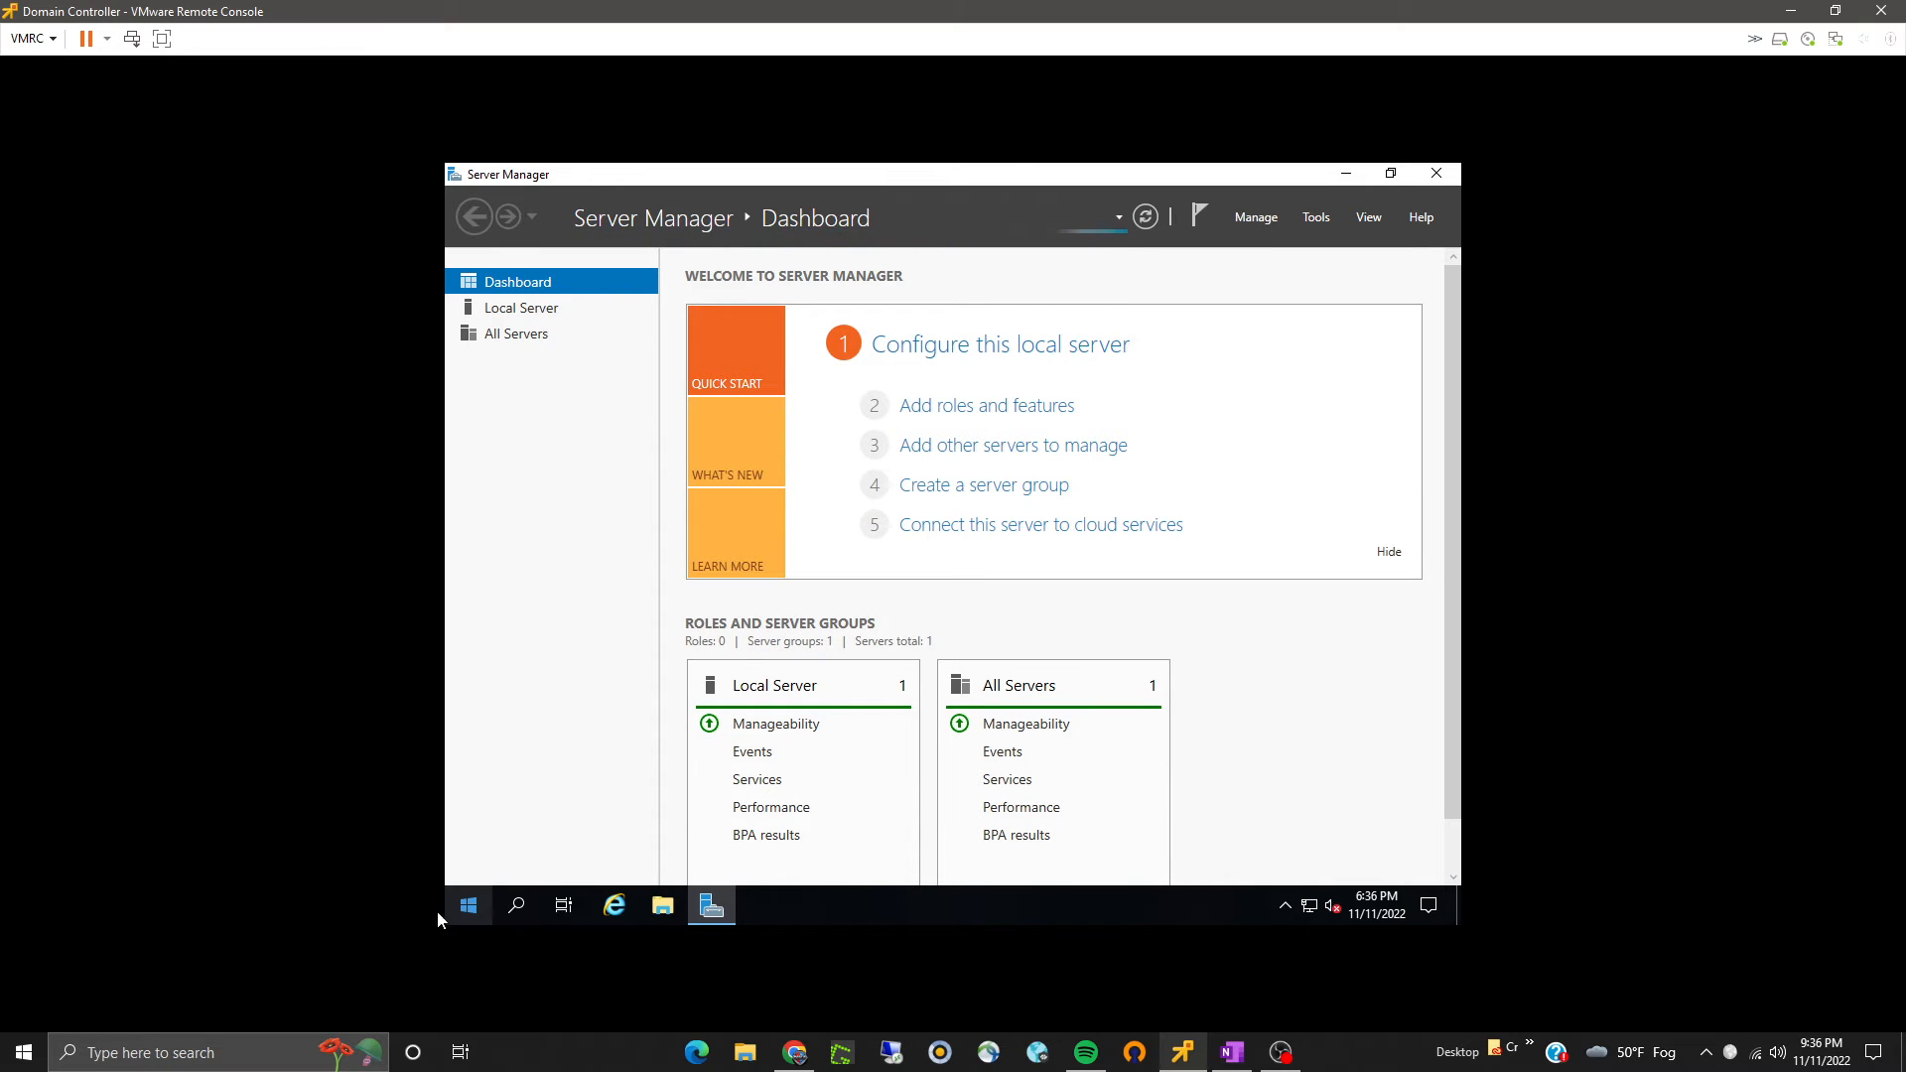
- Search the Start menu for firewall and open Windows Defender Firewall with Advanced Security
click(469, 907)
text(c)
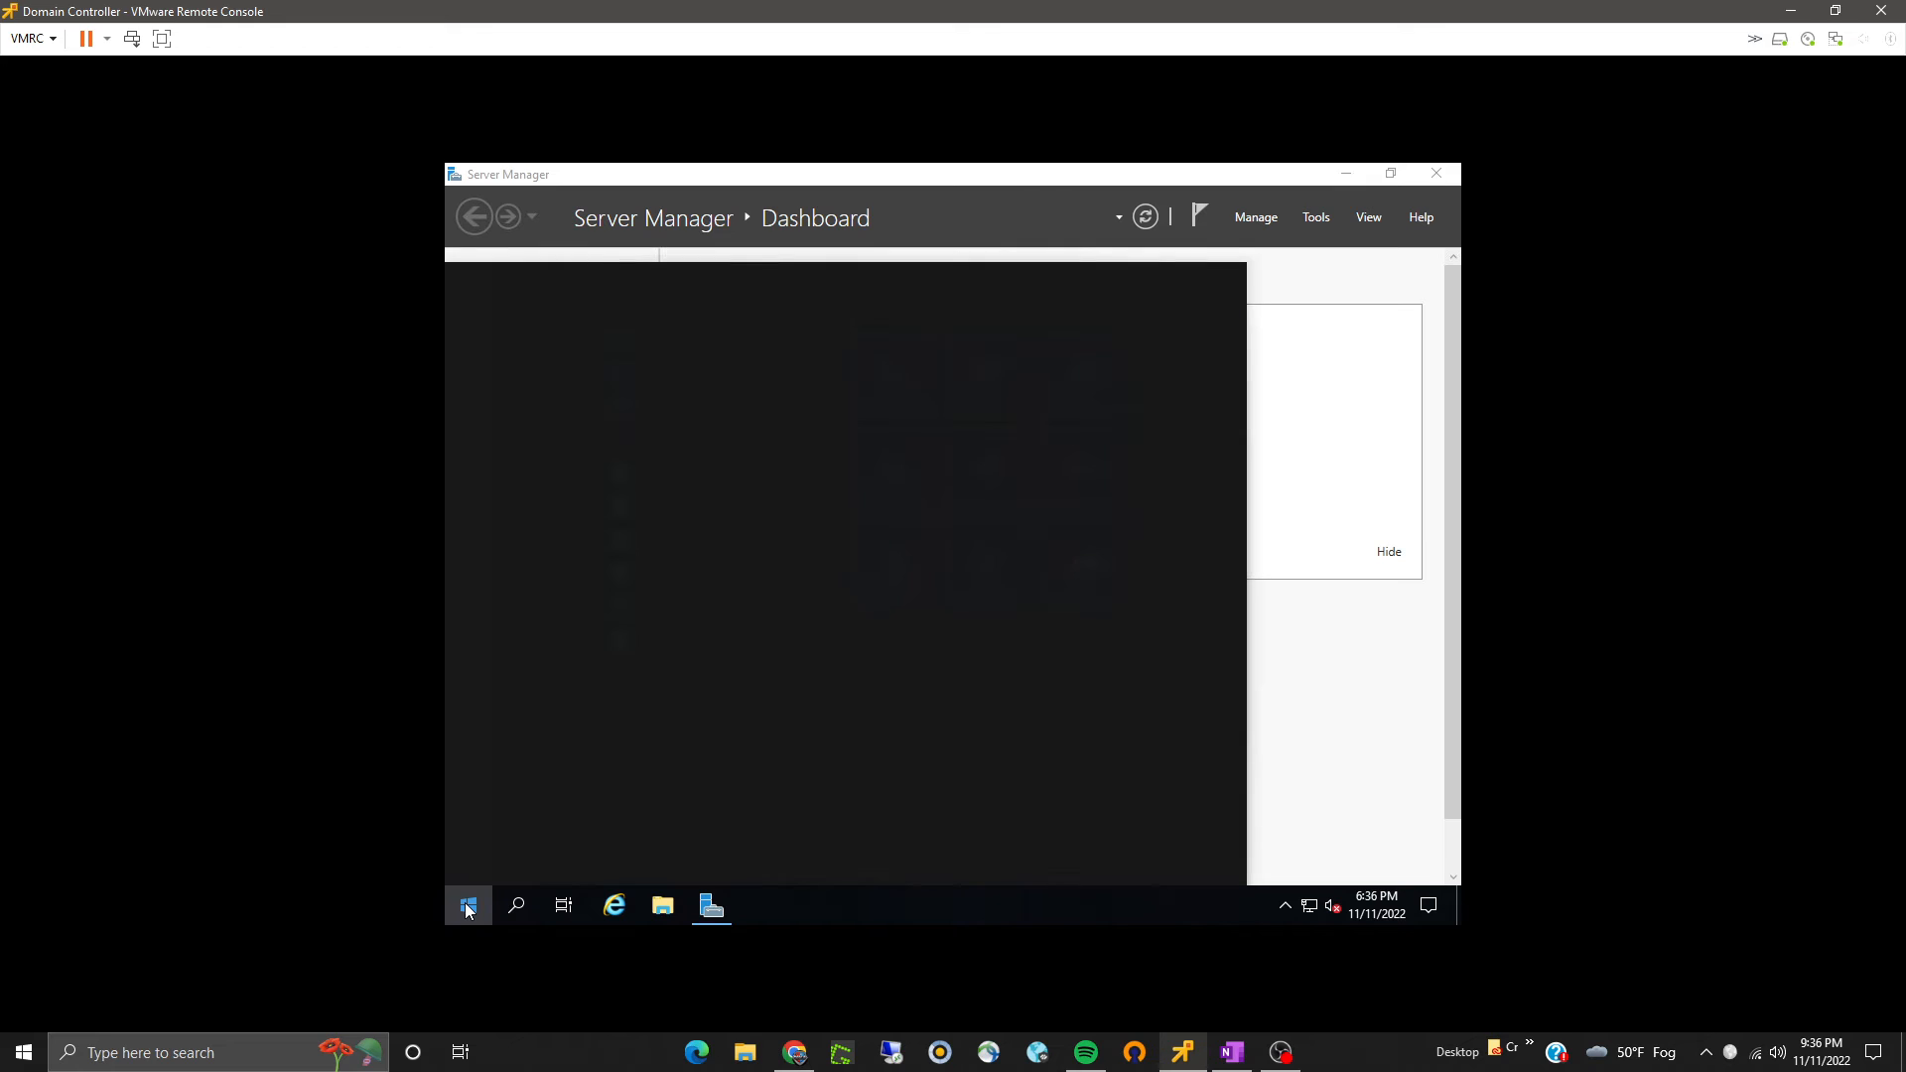
text(irewall)
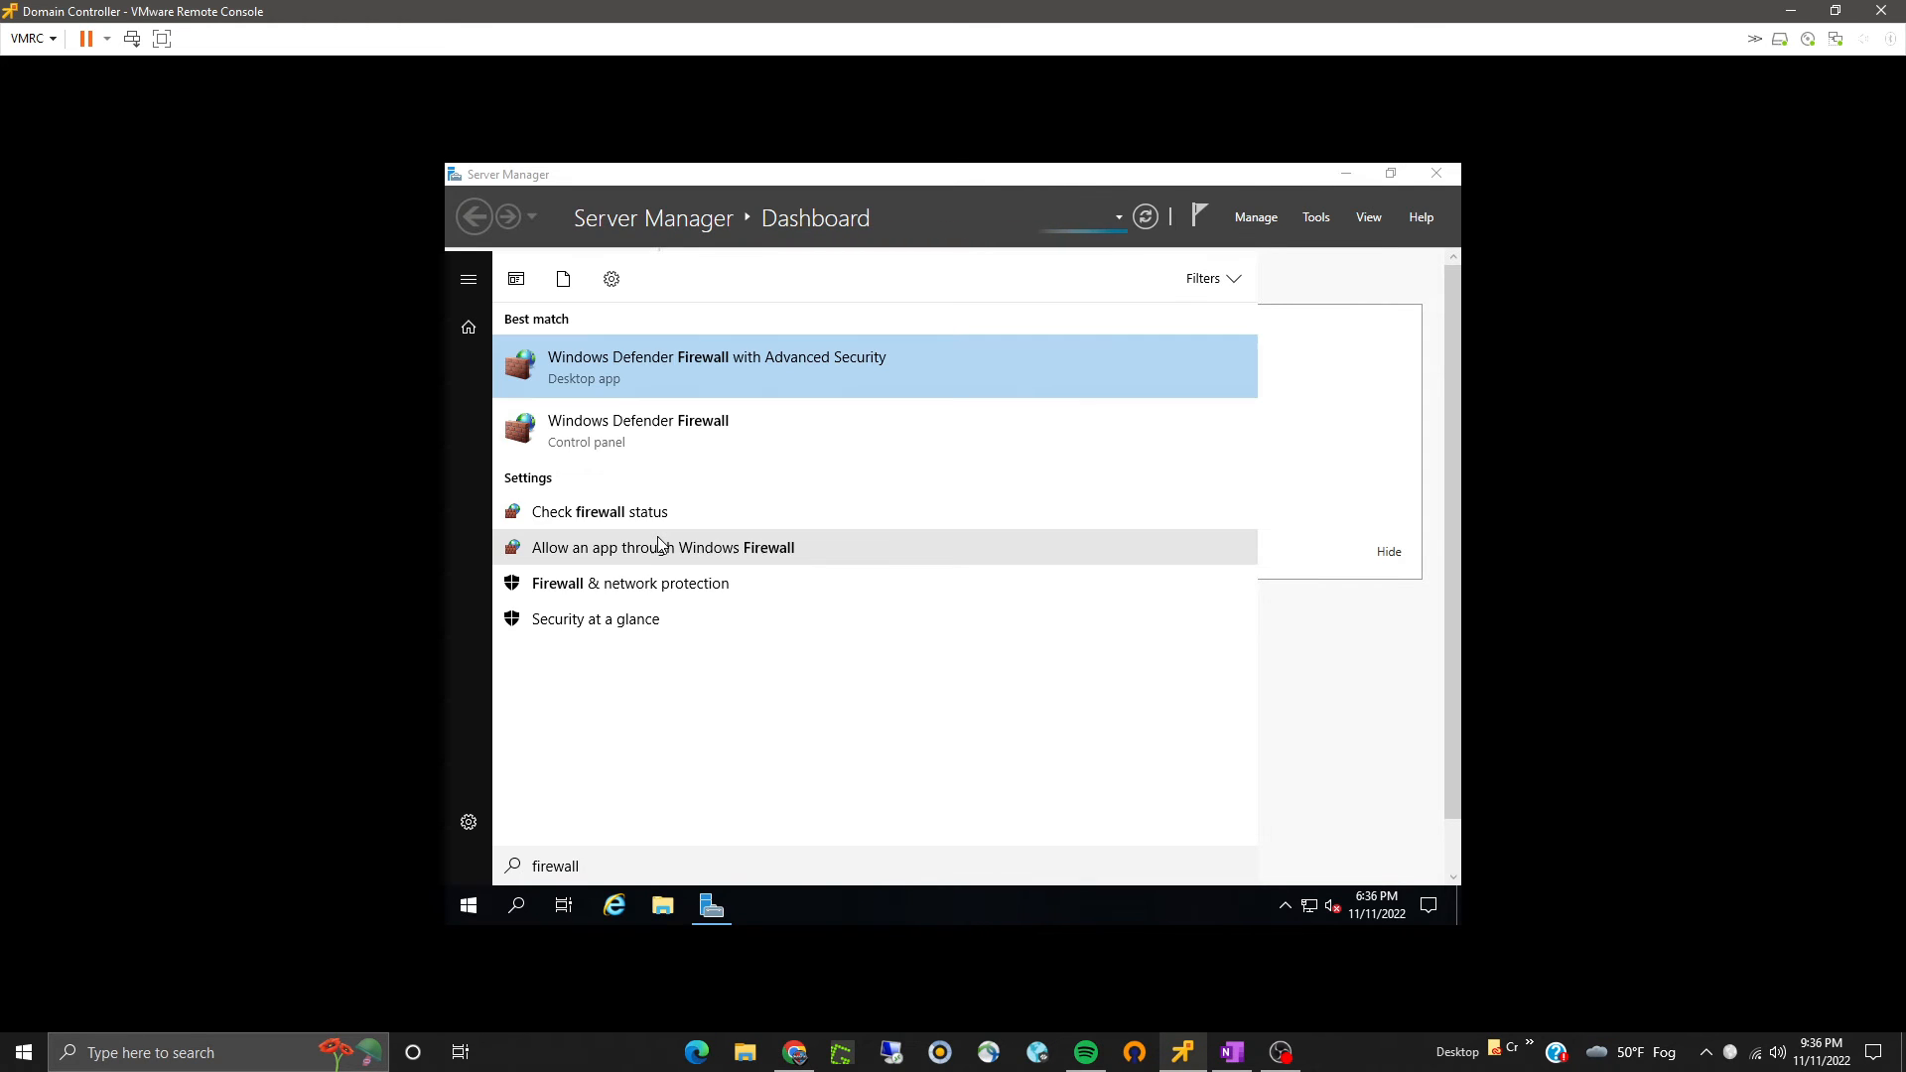
click(652, 427)
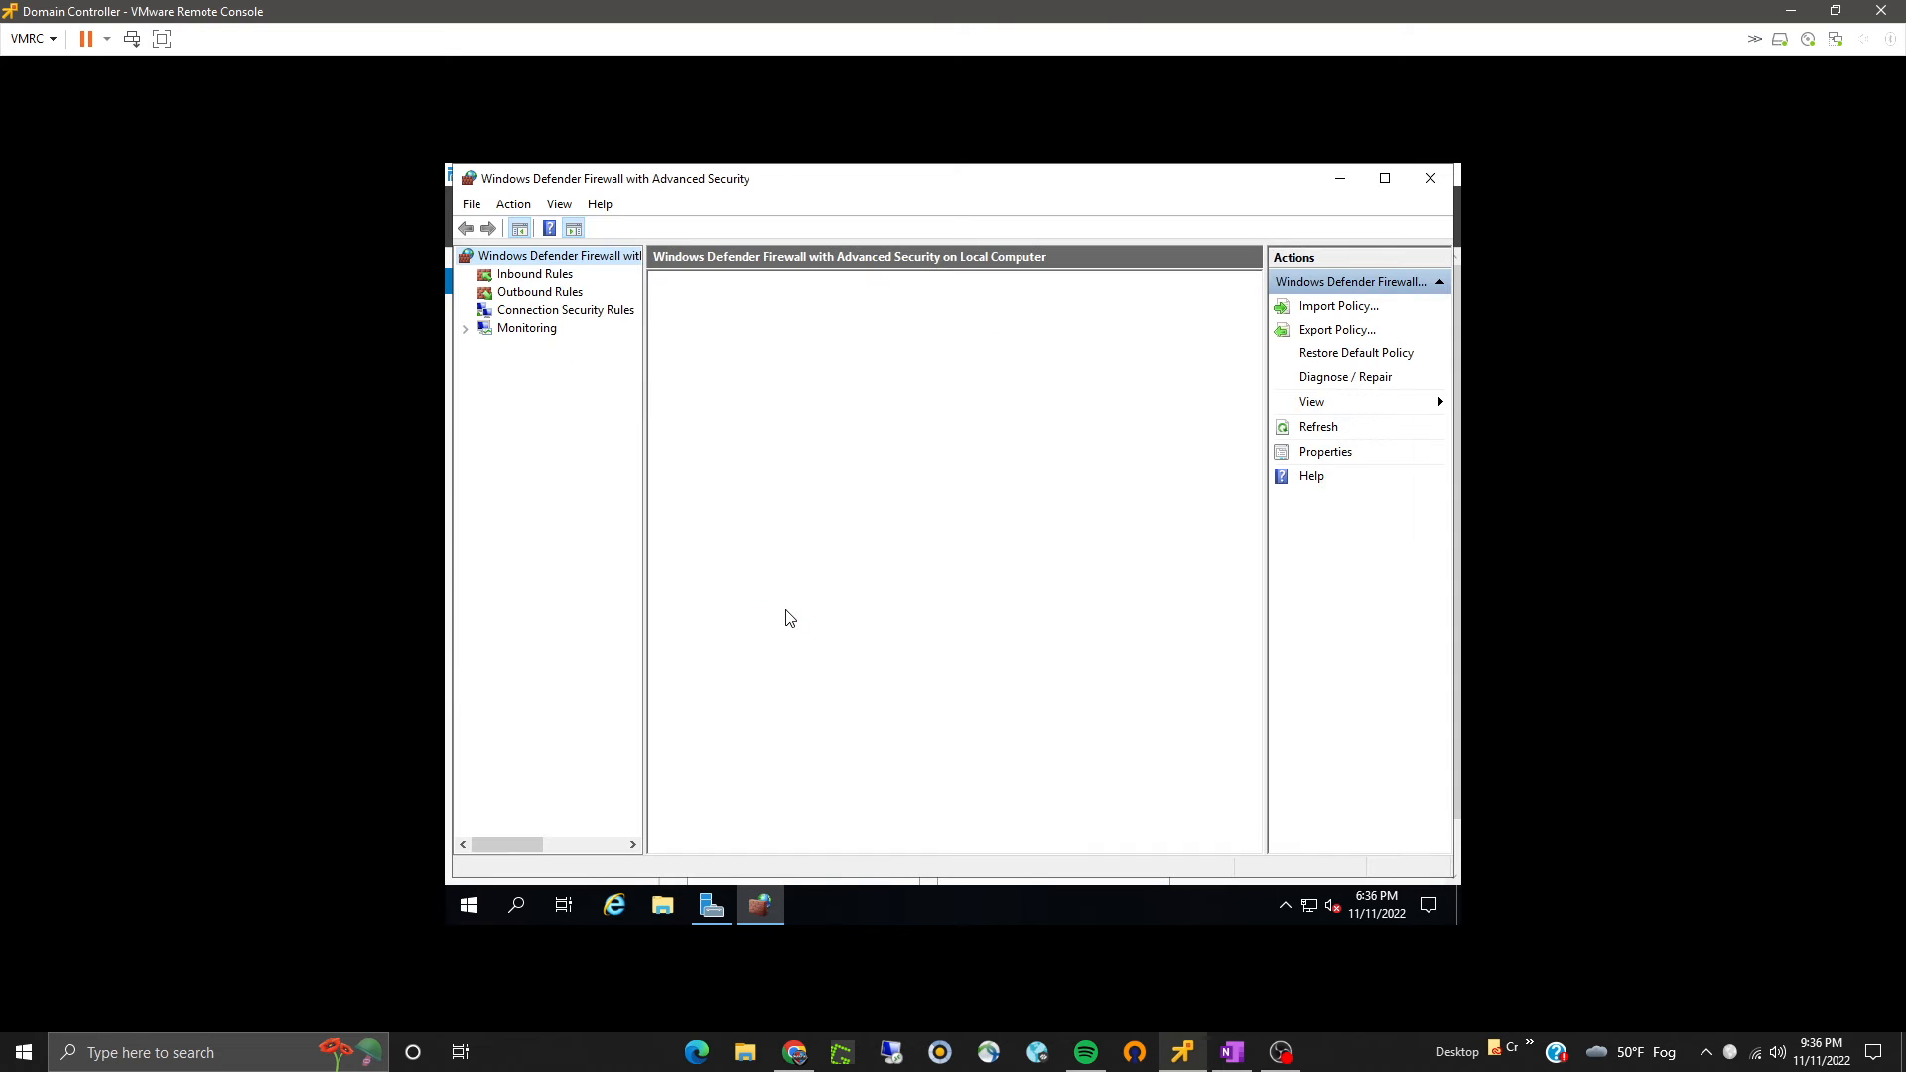
- Review the File and Printer Sharing inbound firewall rules, then close the firewall console
click(525, 277)
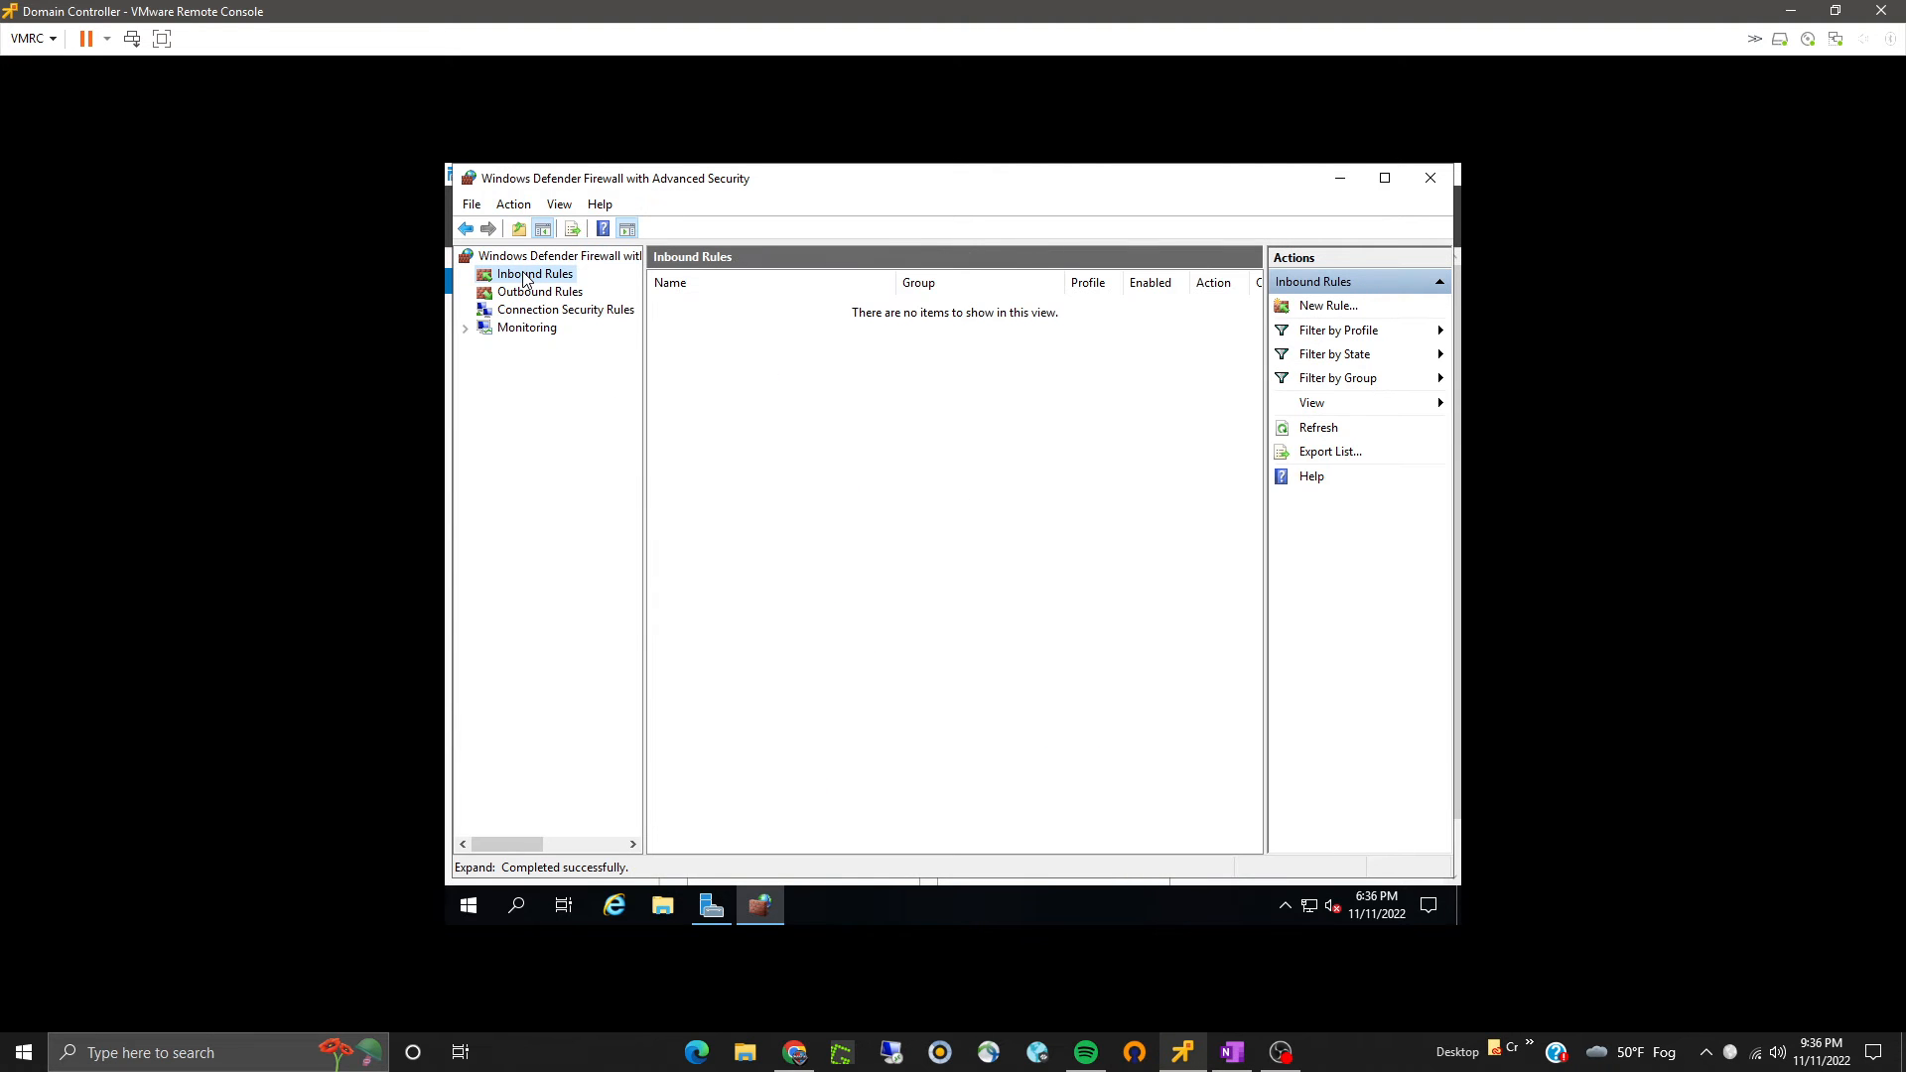
click(708, 607)
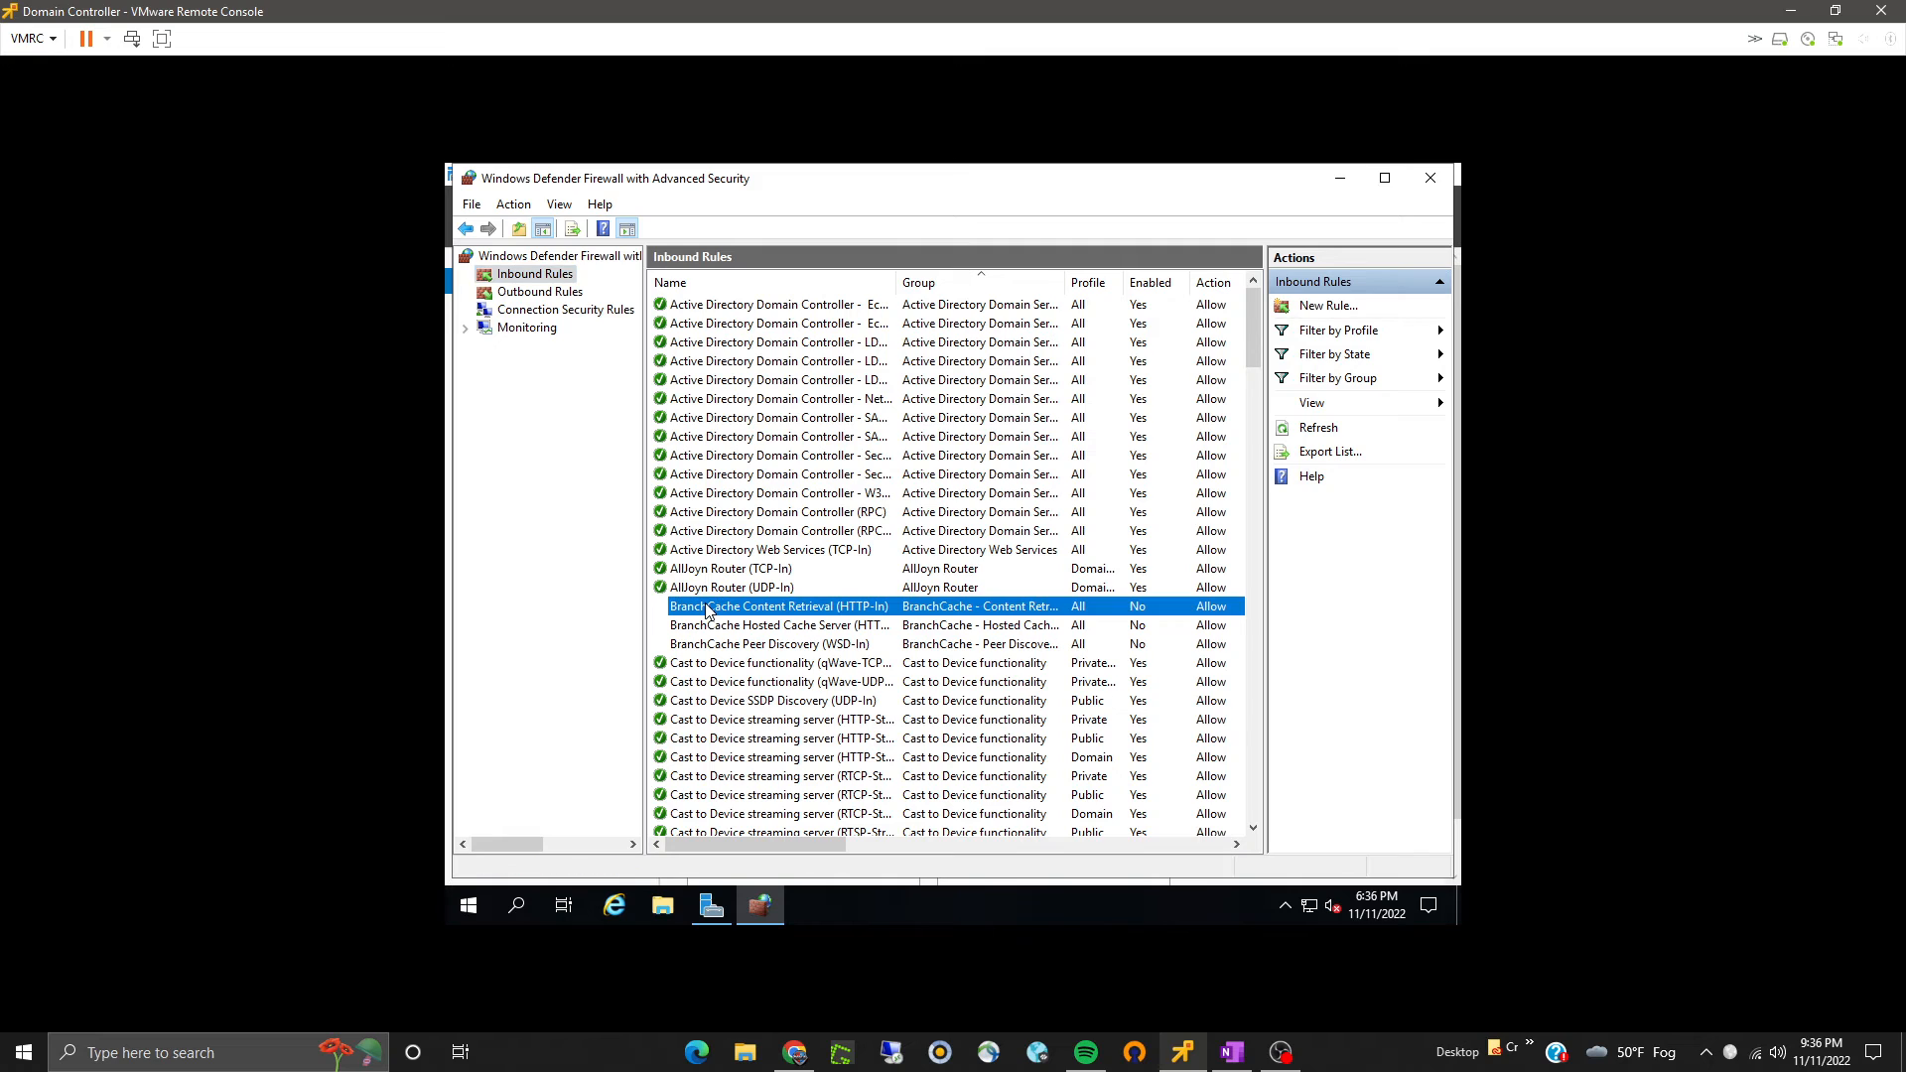
key(f)
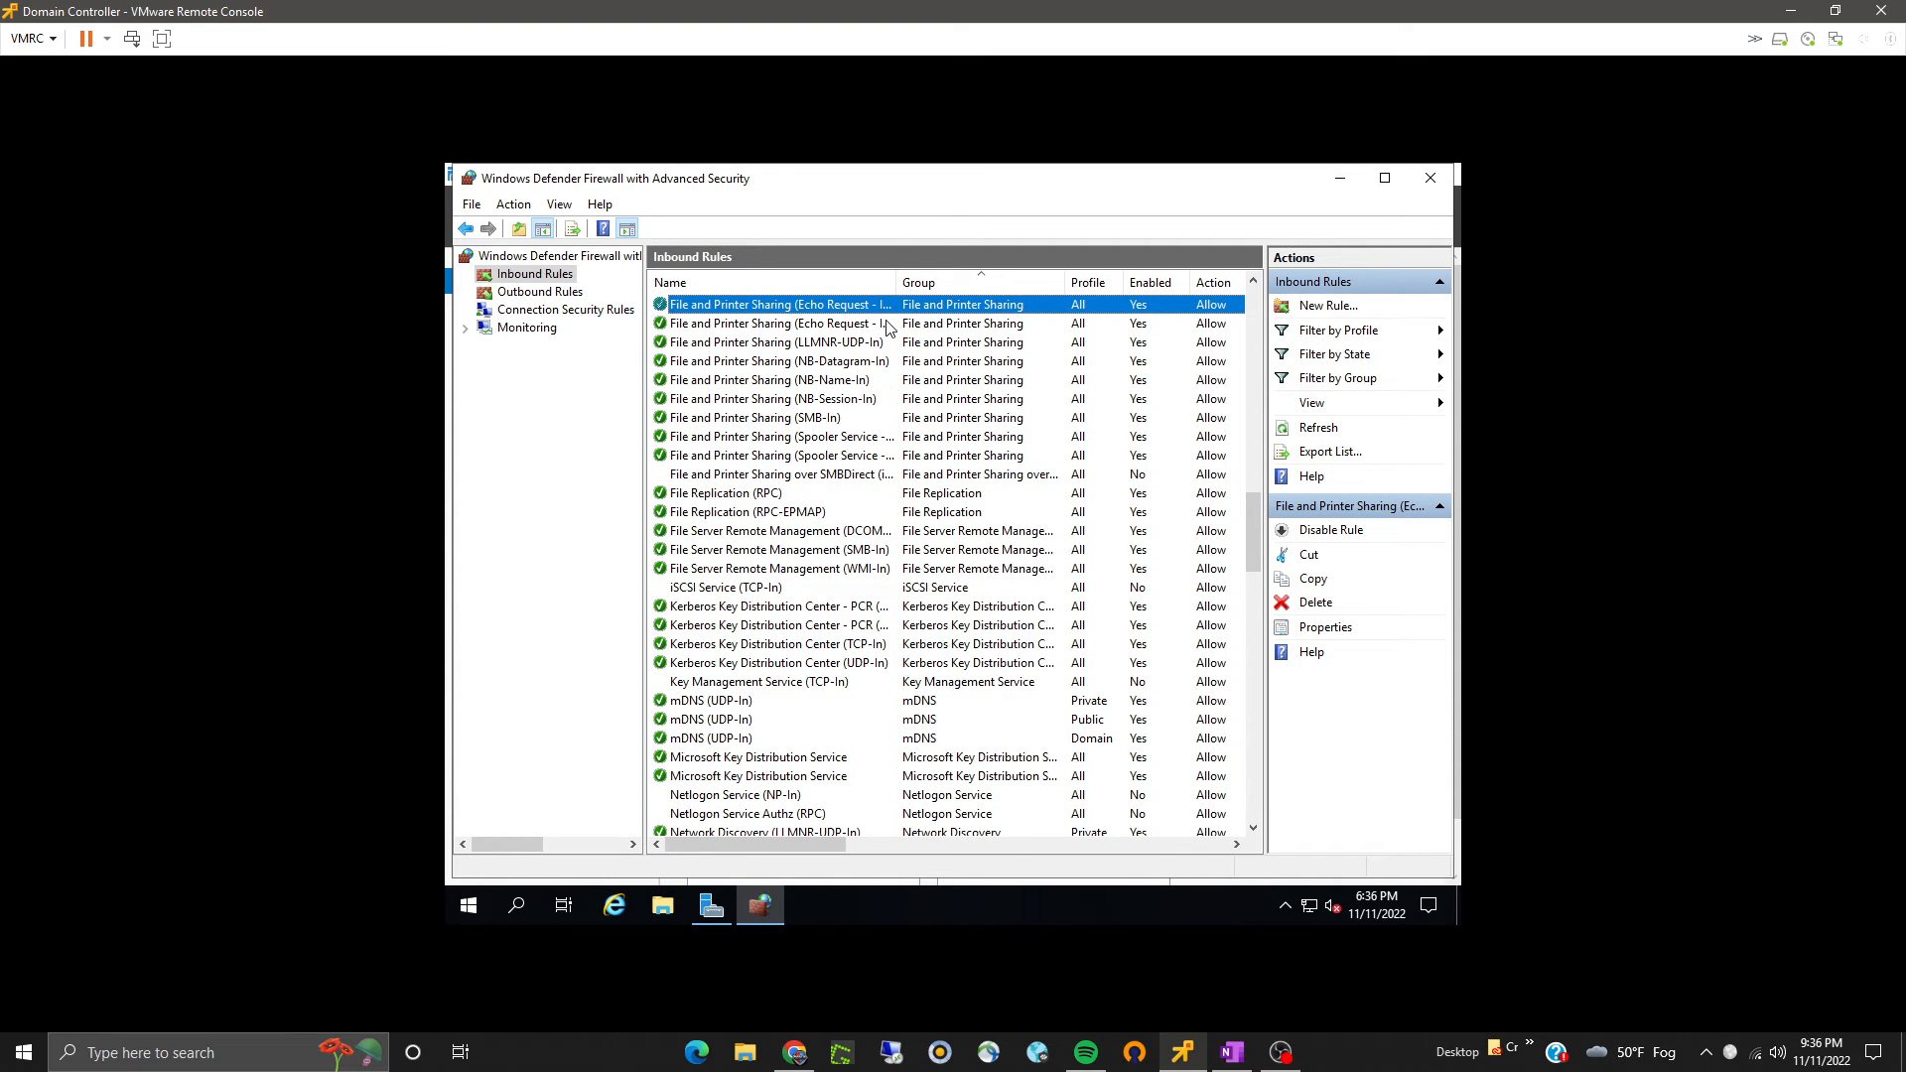
drag(895, 284, 999, 284)
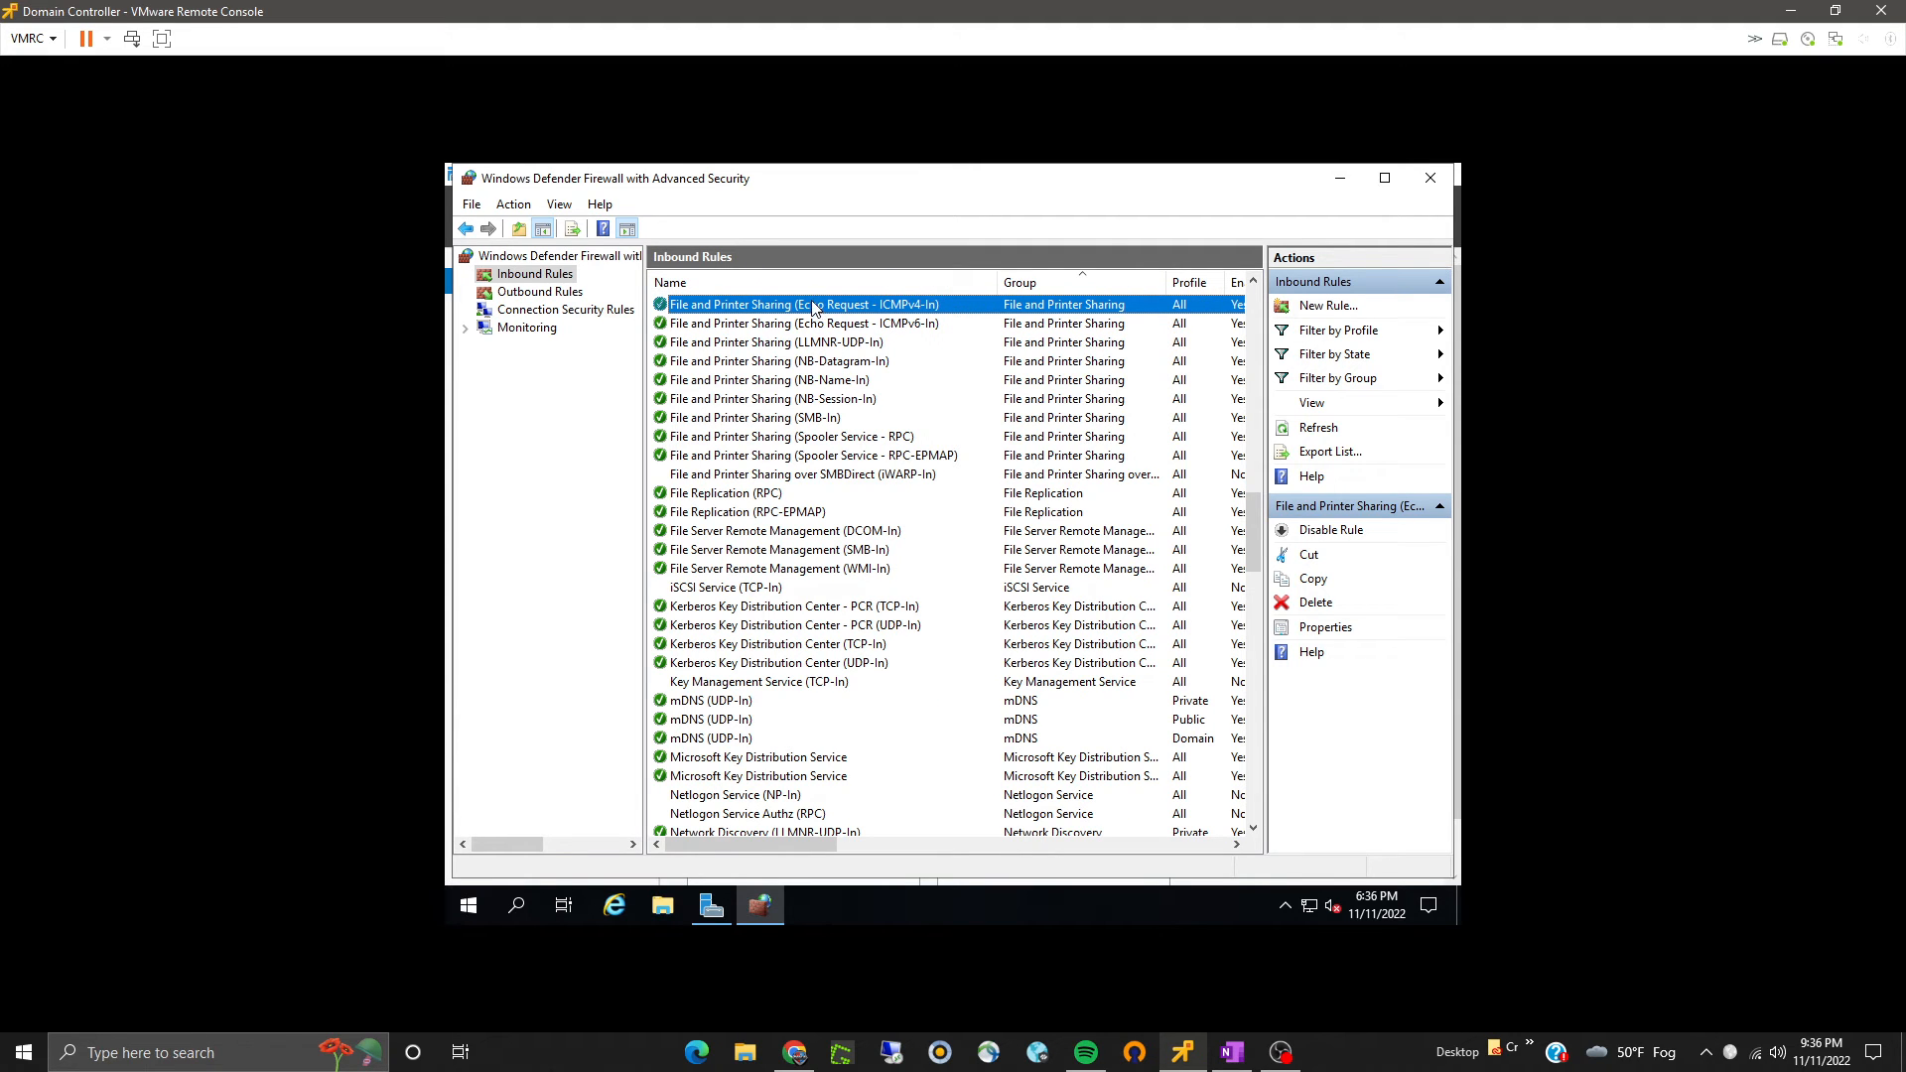
mouse_move(748, 843)
mouse_down()
mouse_move(935, 856)
mouse_move(720, 846)
mouse_up()
key(Down)
key(Down)
key(Down)
key(Down)
key(Down)
key(Down)
key(Down)
key(Down)
key(Down)
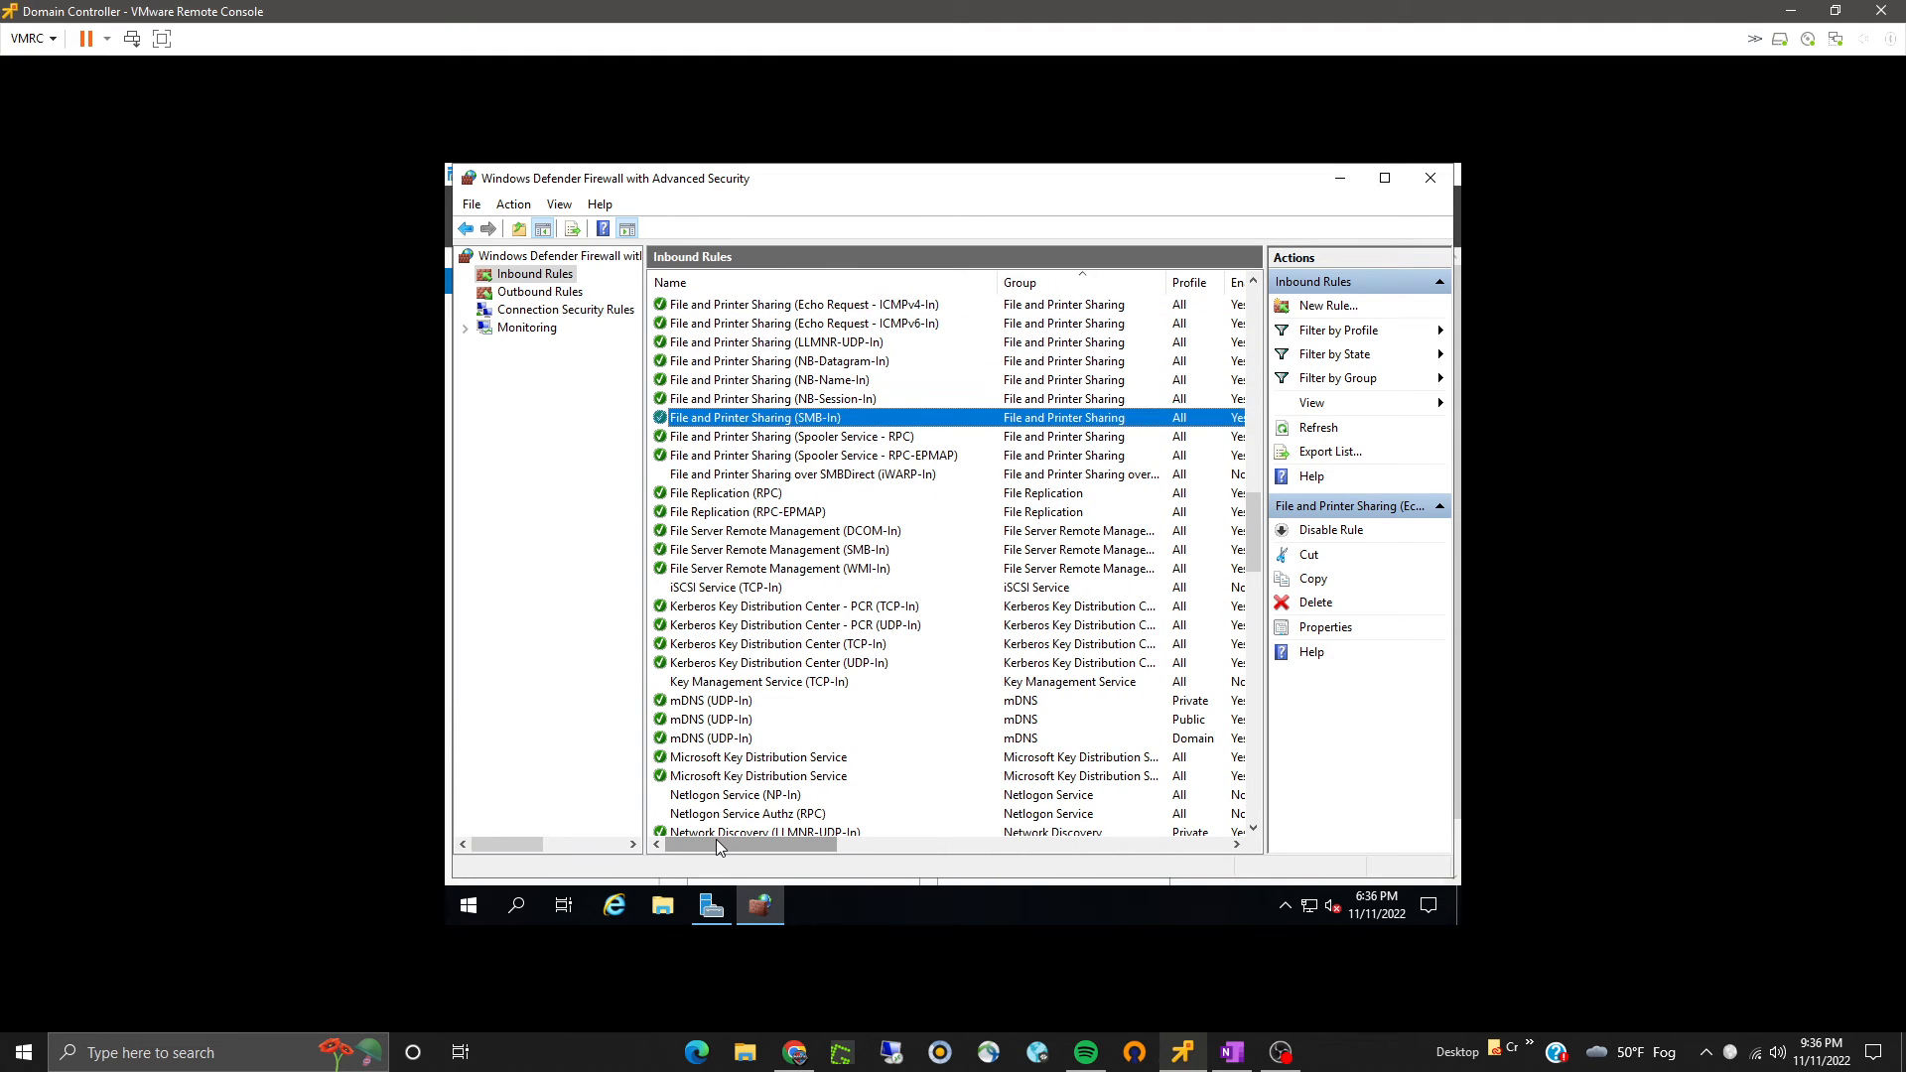
key(f)
key(f)
key(f)
key(f)
key(f)
key(f)
key(f)
key(f)
key(f)
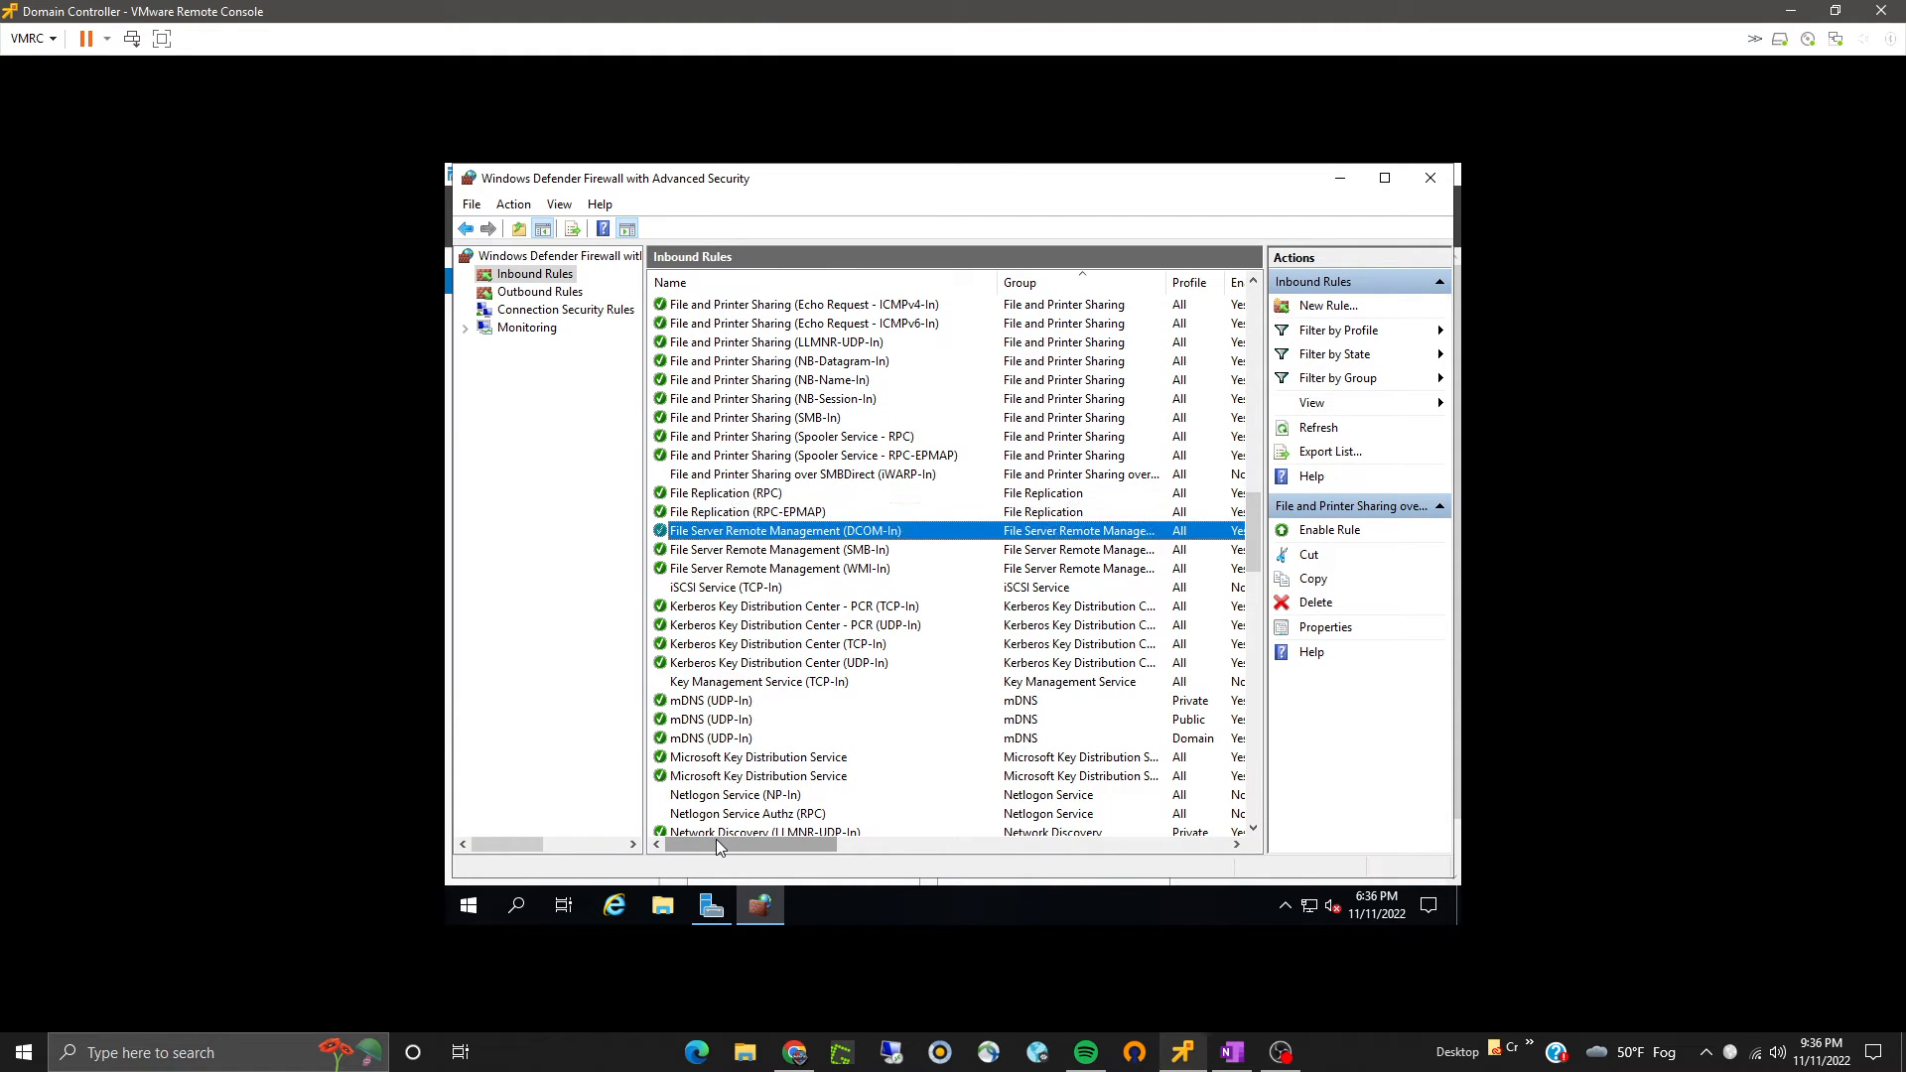
click(1431, 178)
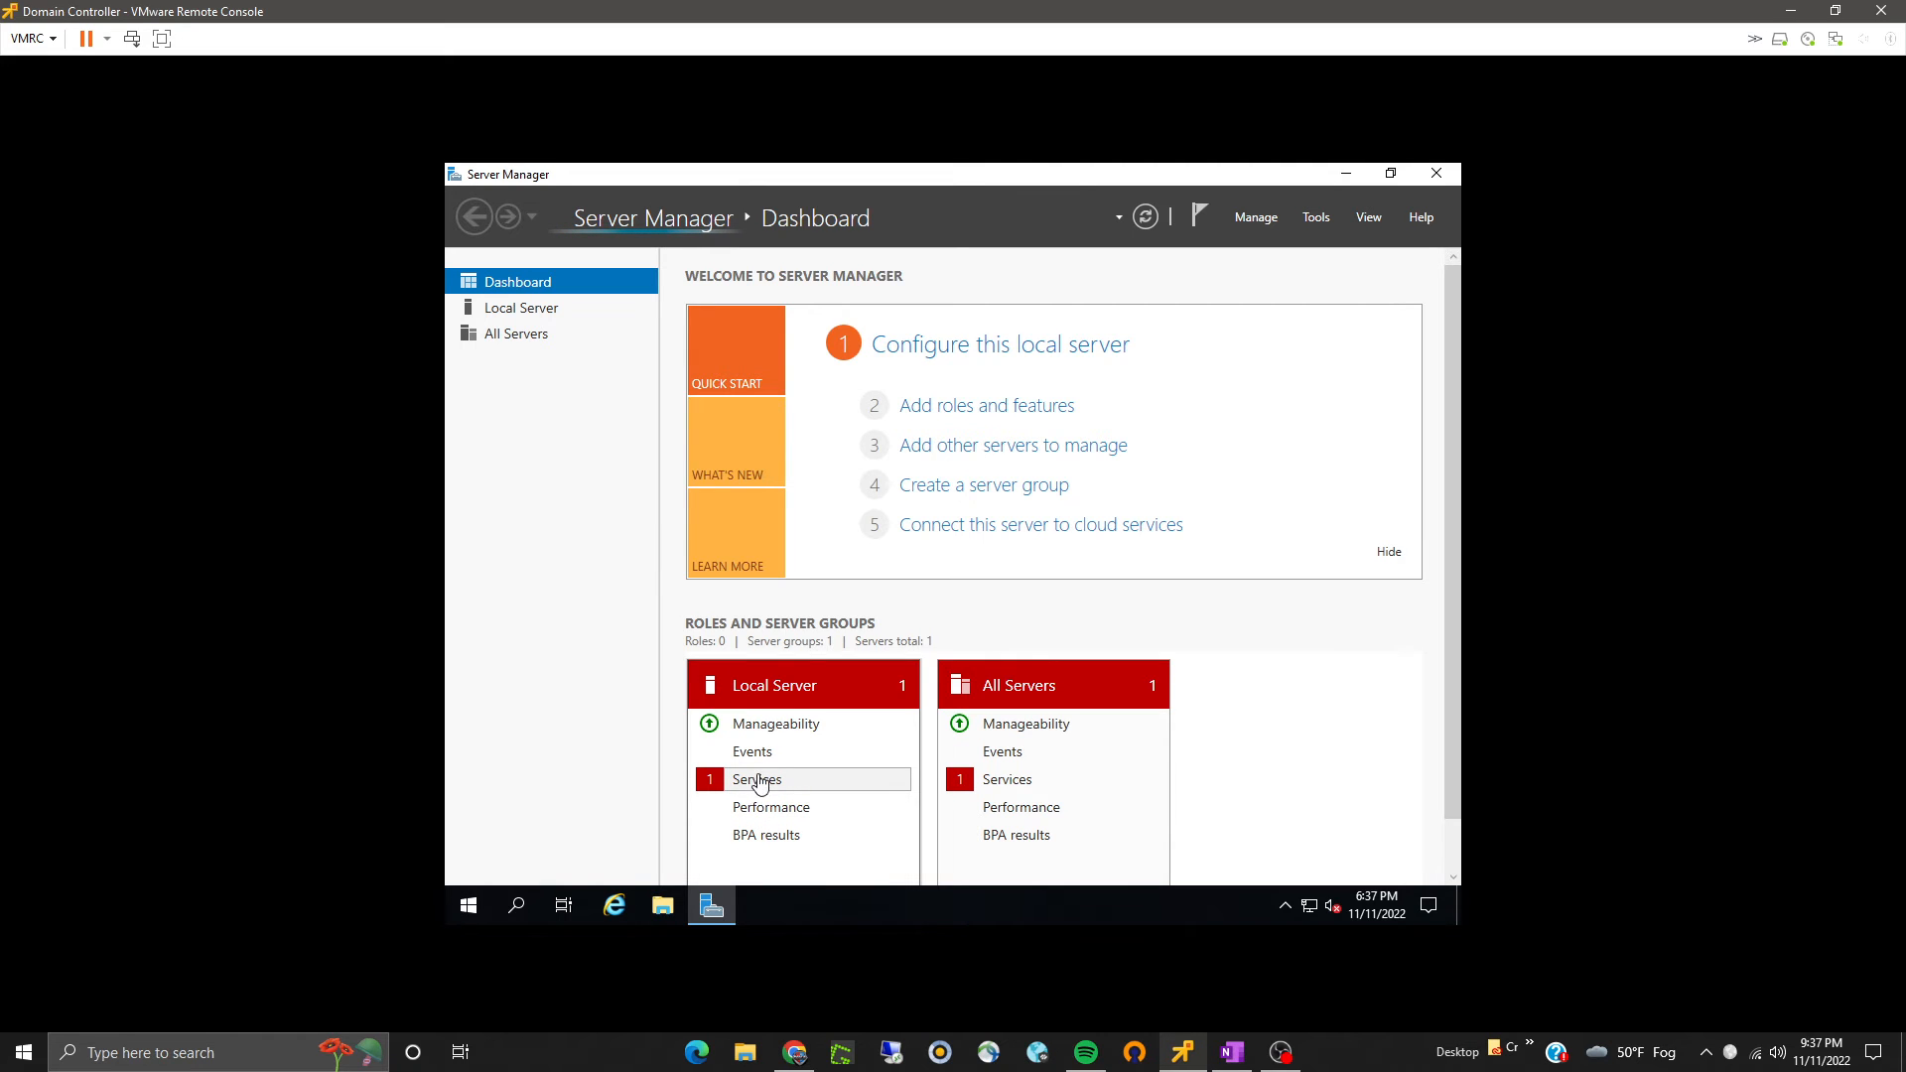
- Inspect the local server's services alert details and close the detail view
click(761, 783)
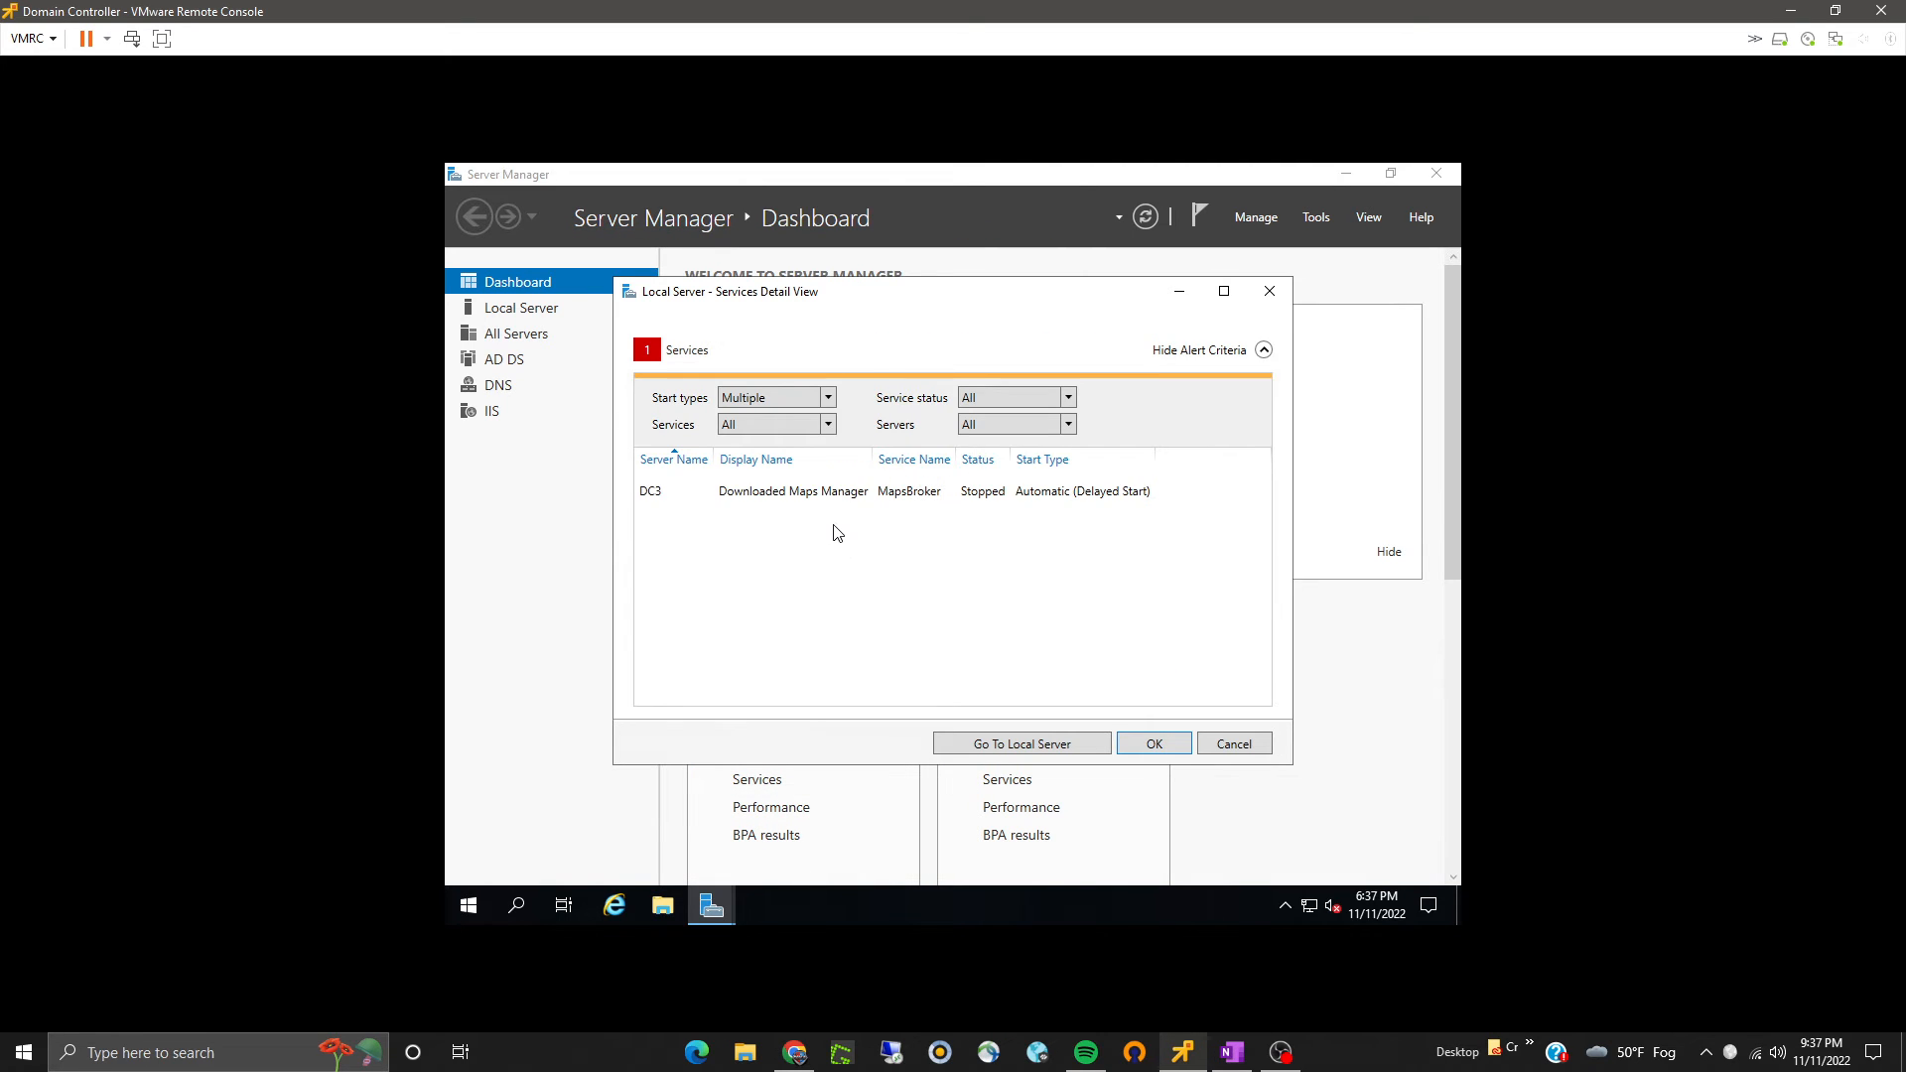
click(819, 465)
click(1224, 752)
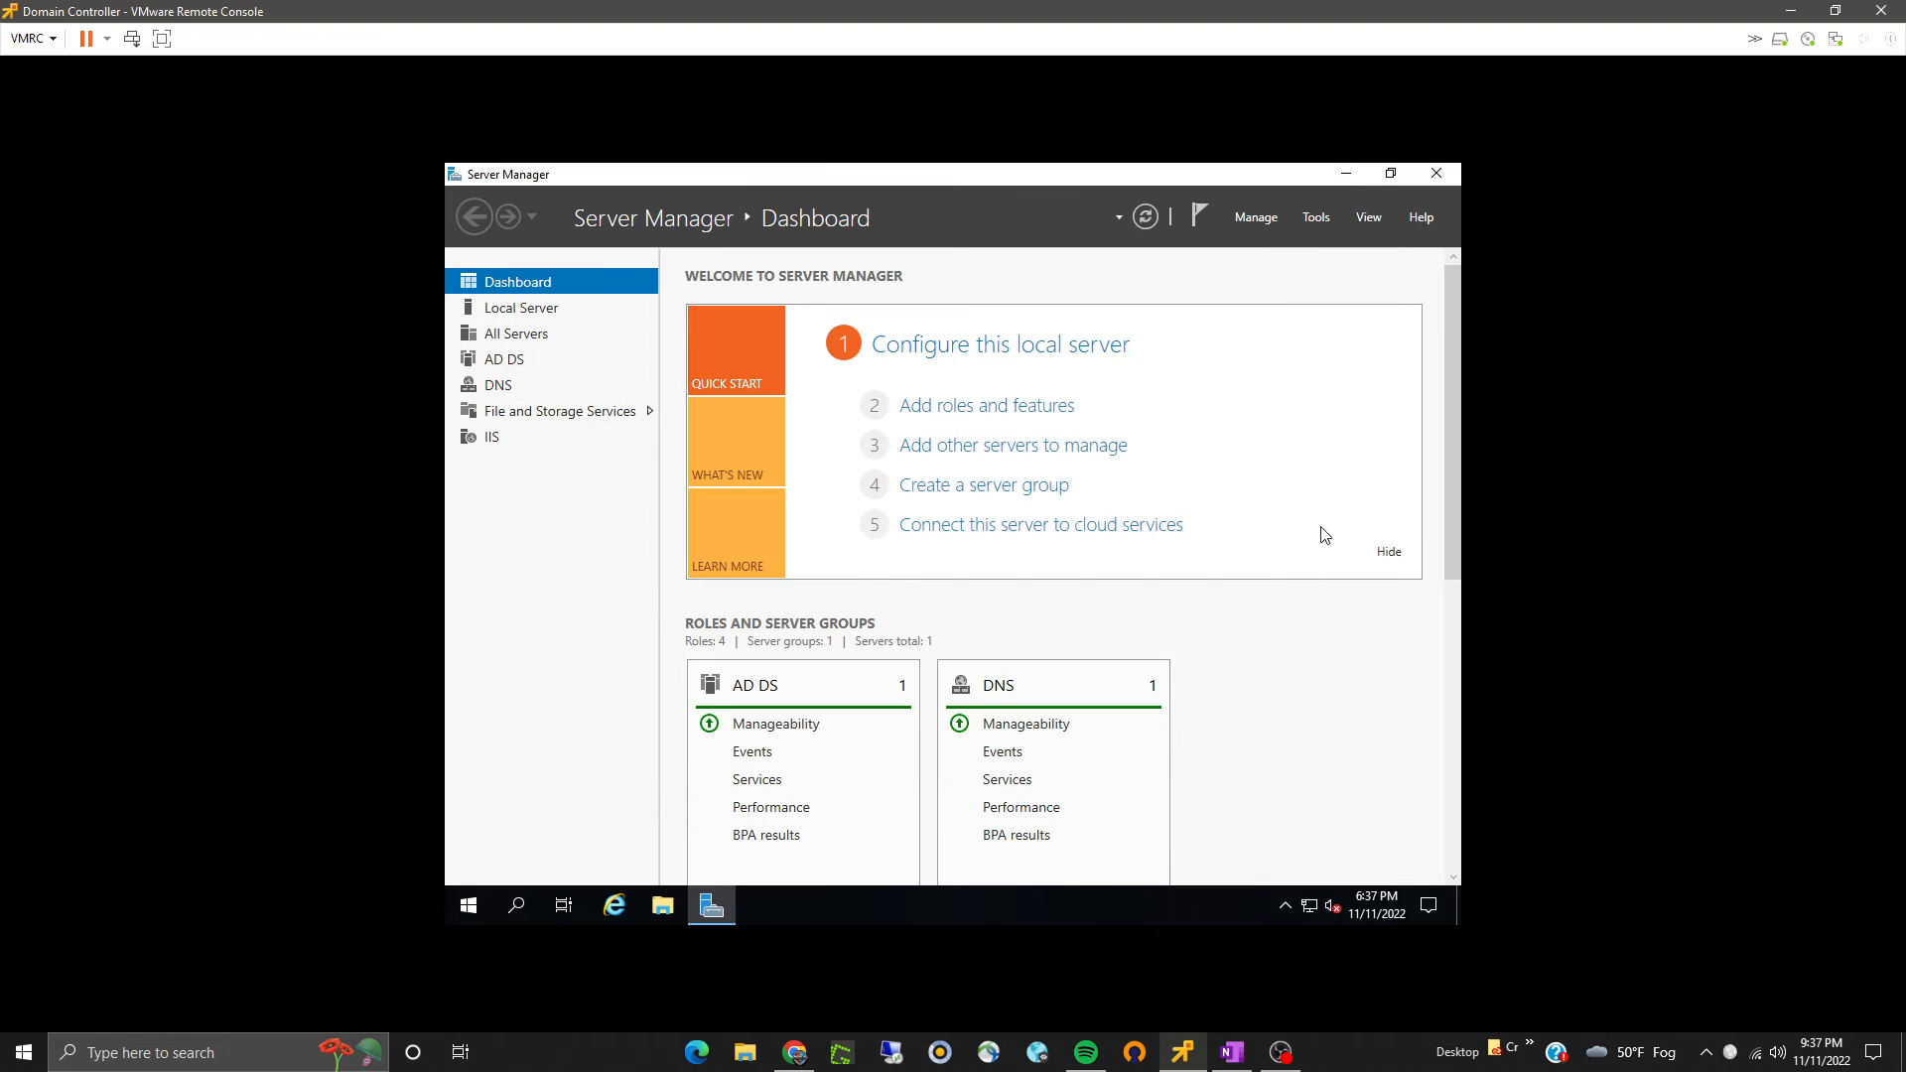
- Open Active Directory Users and Computers and browse the bradsysadmin.local Users container, then close it
click(1312, 217)
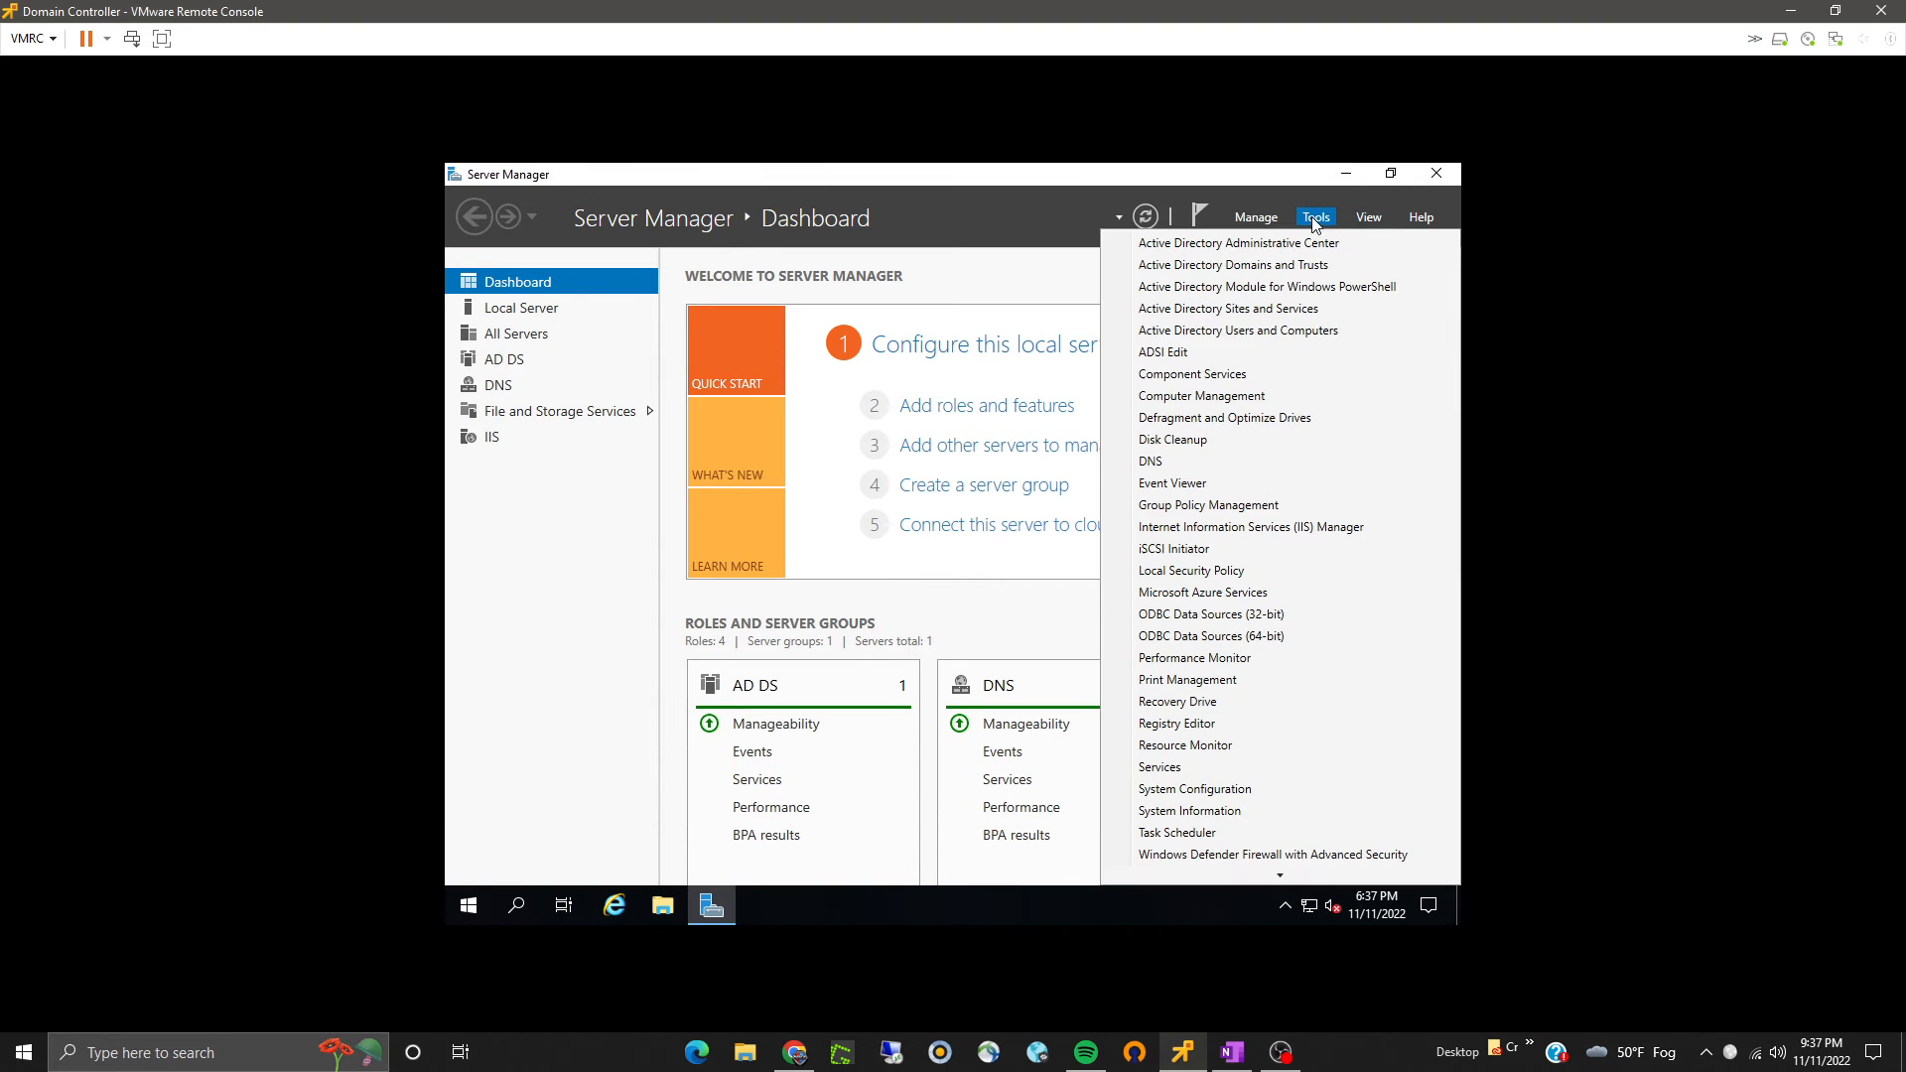
click(1230, 334)
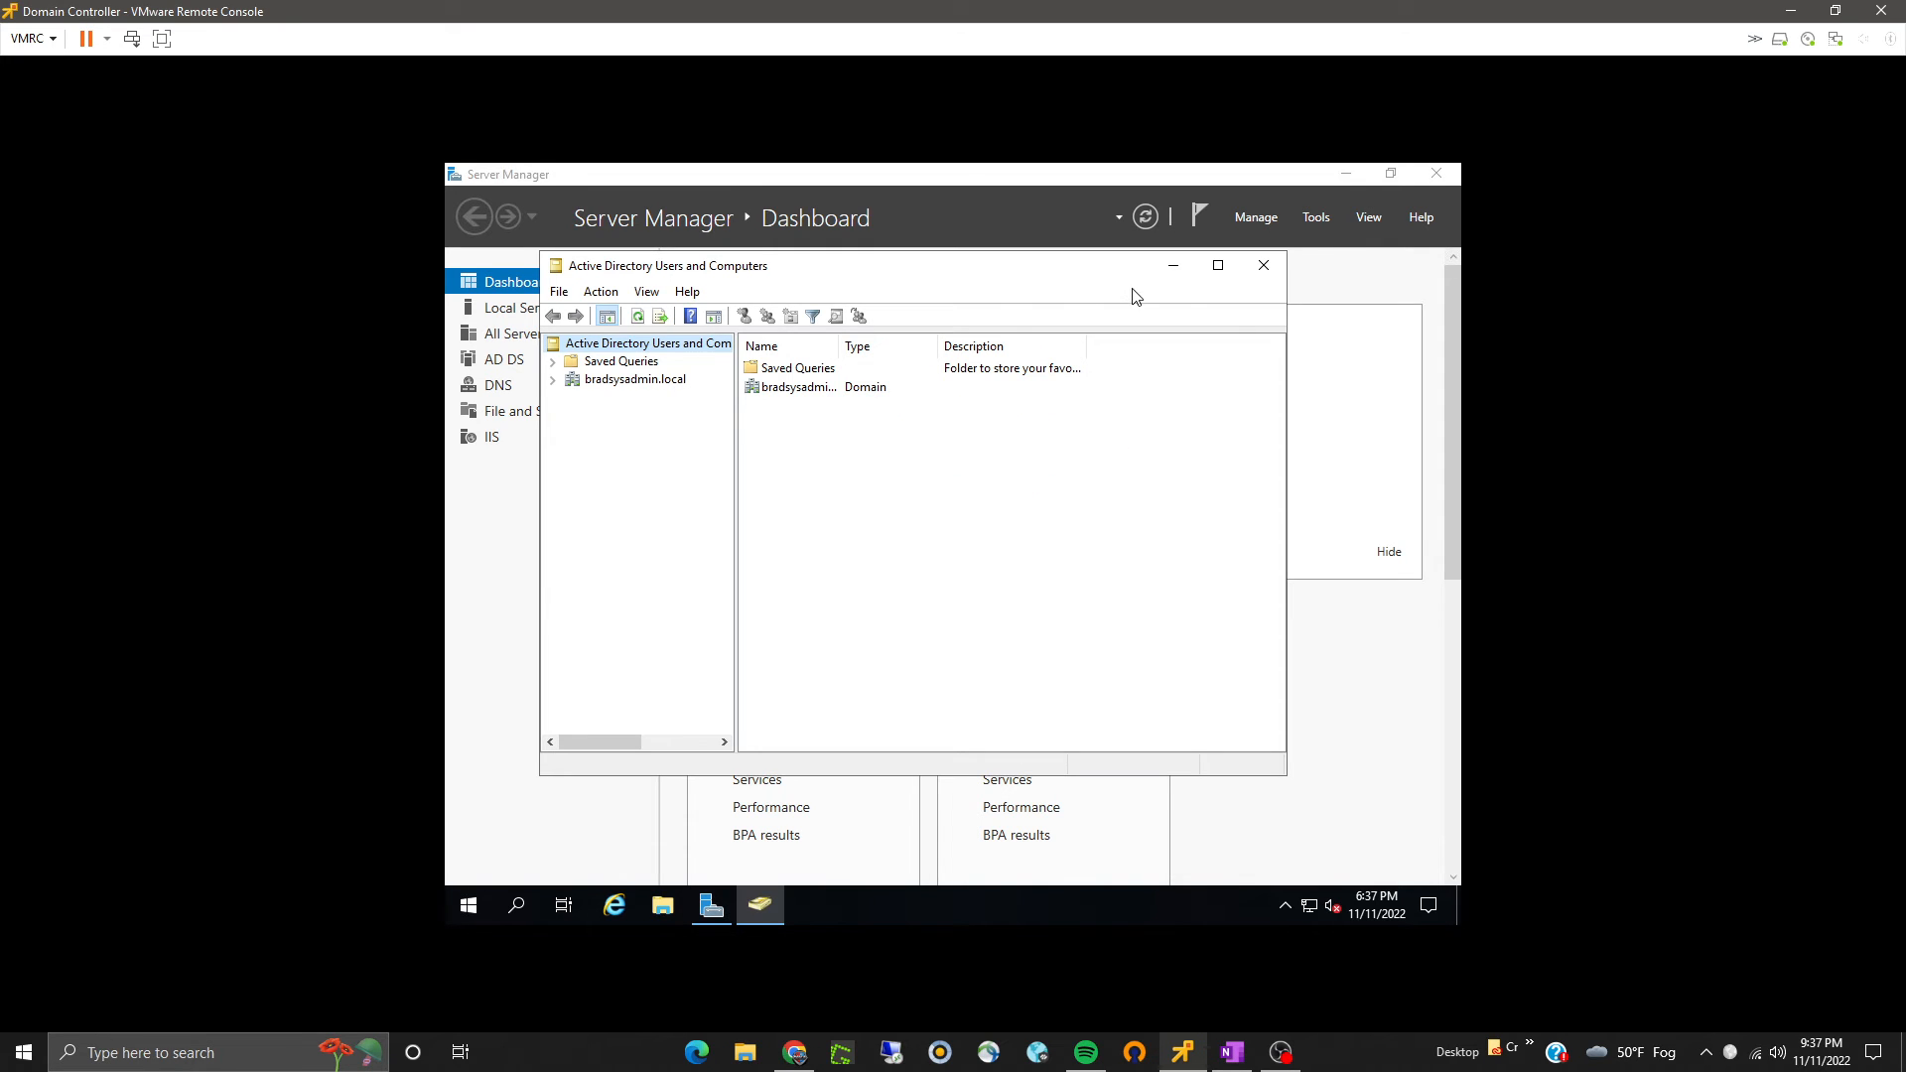
click(1218, 265)
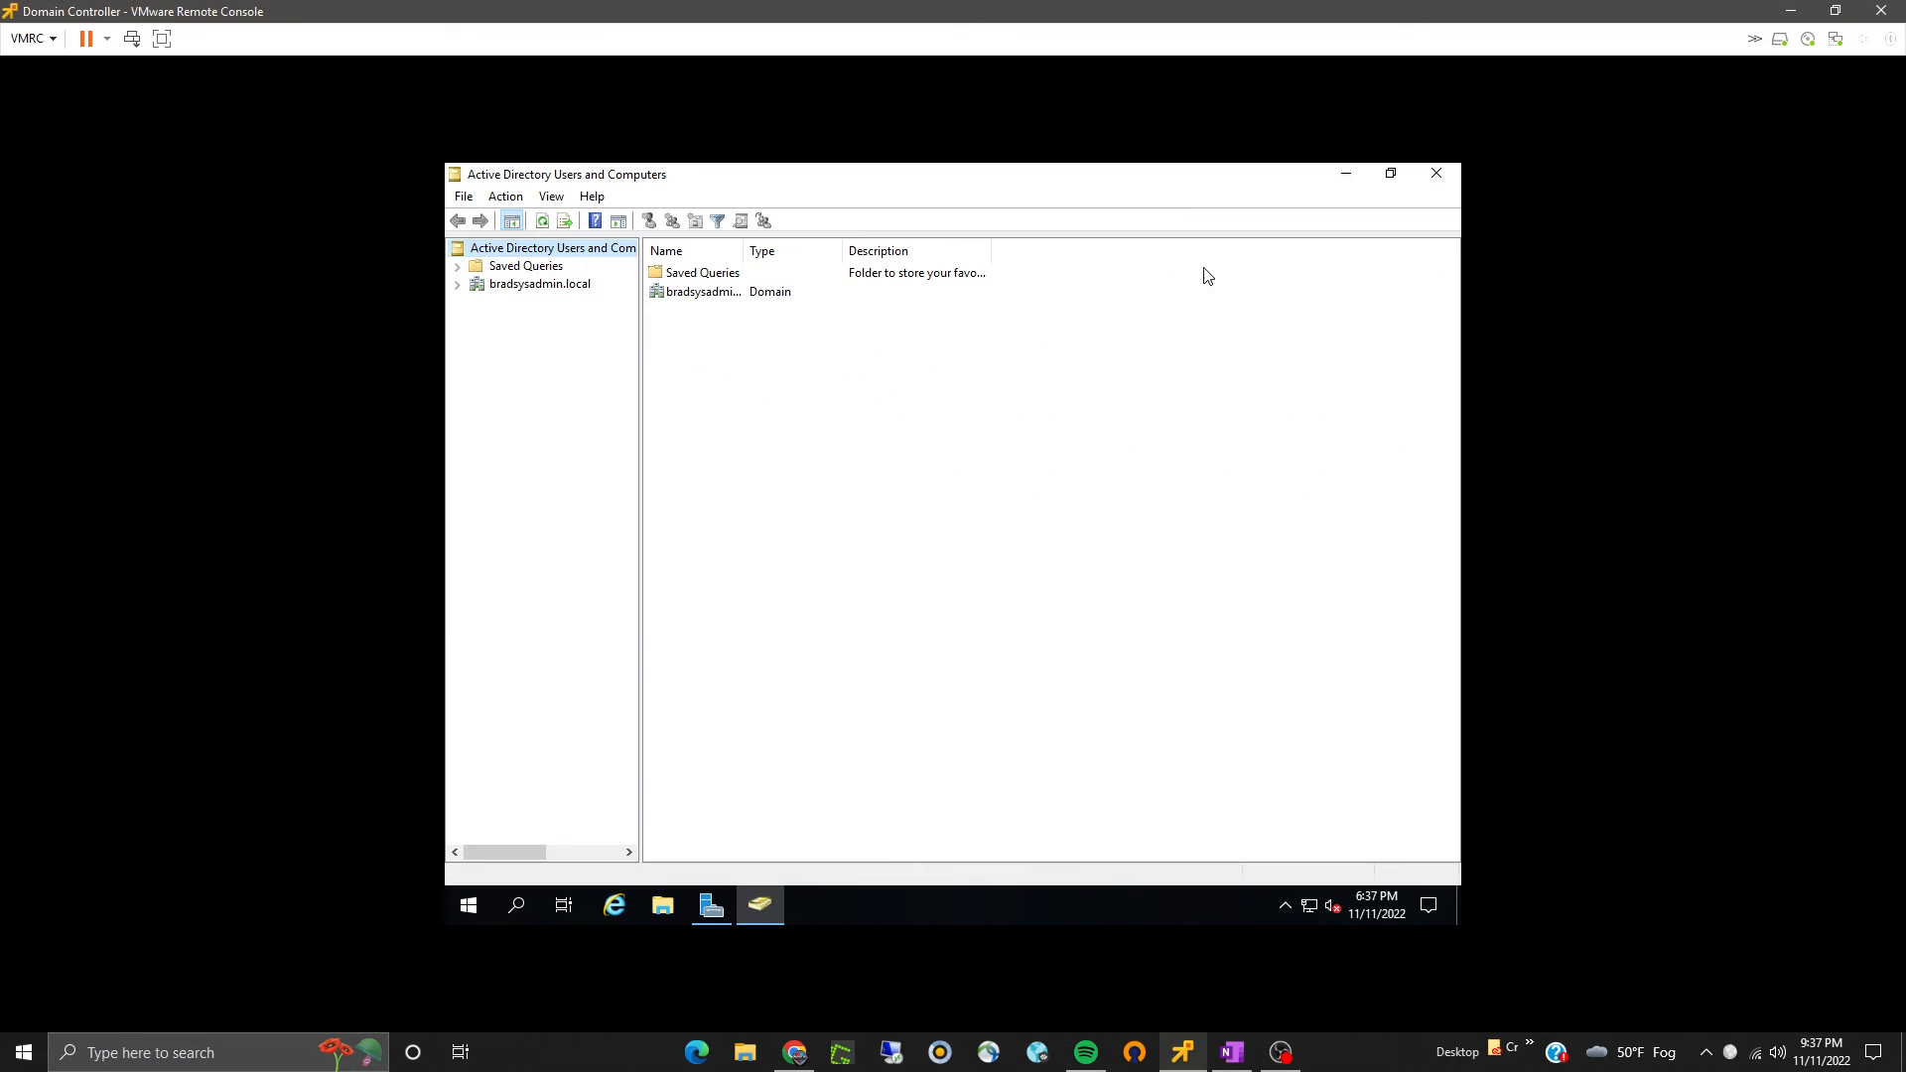
click(457, 285)
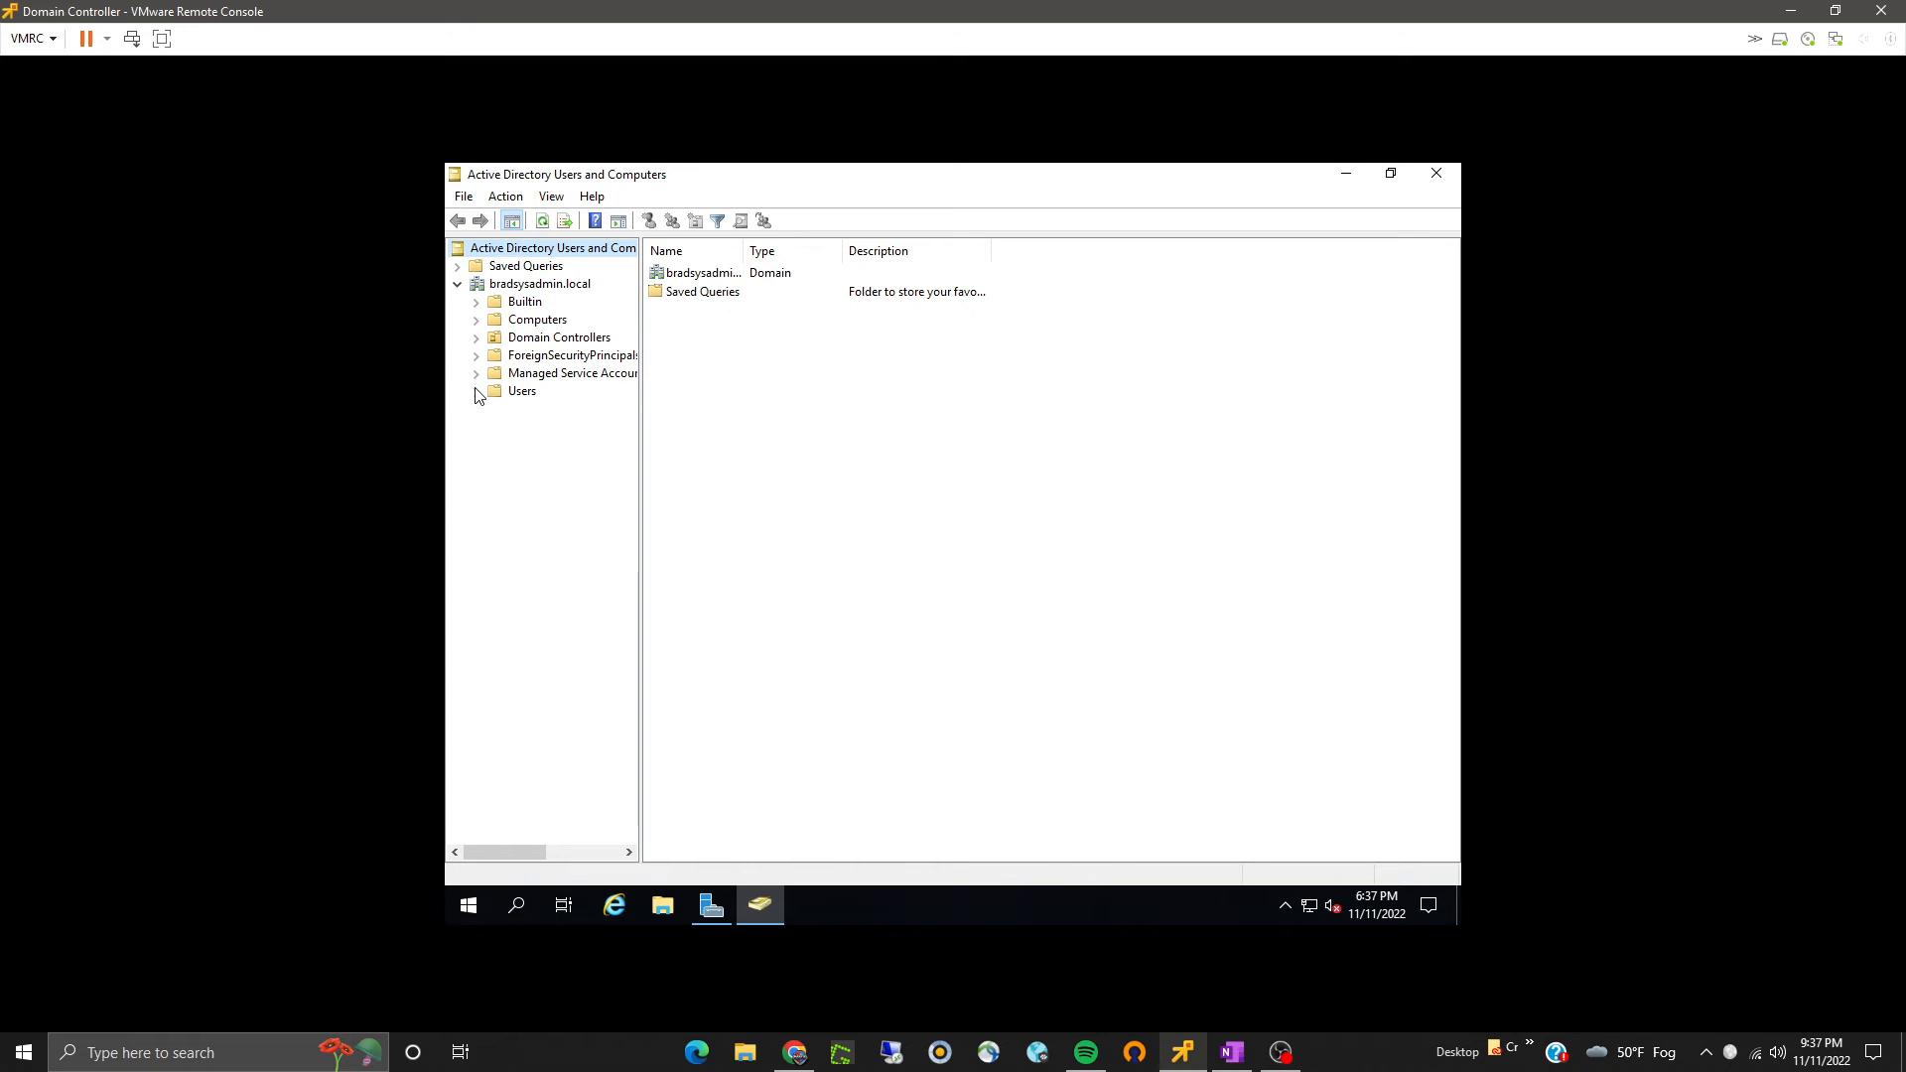
click(522, 393)
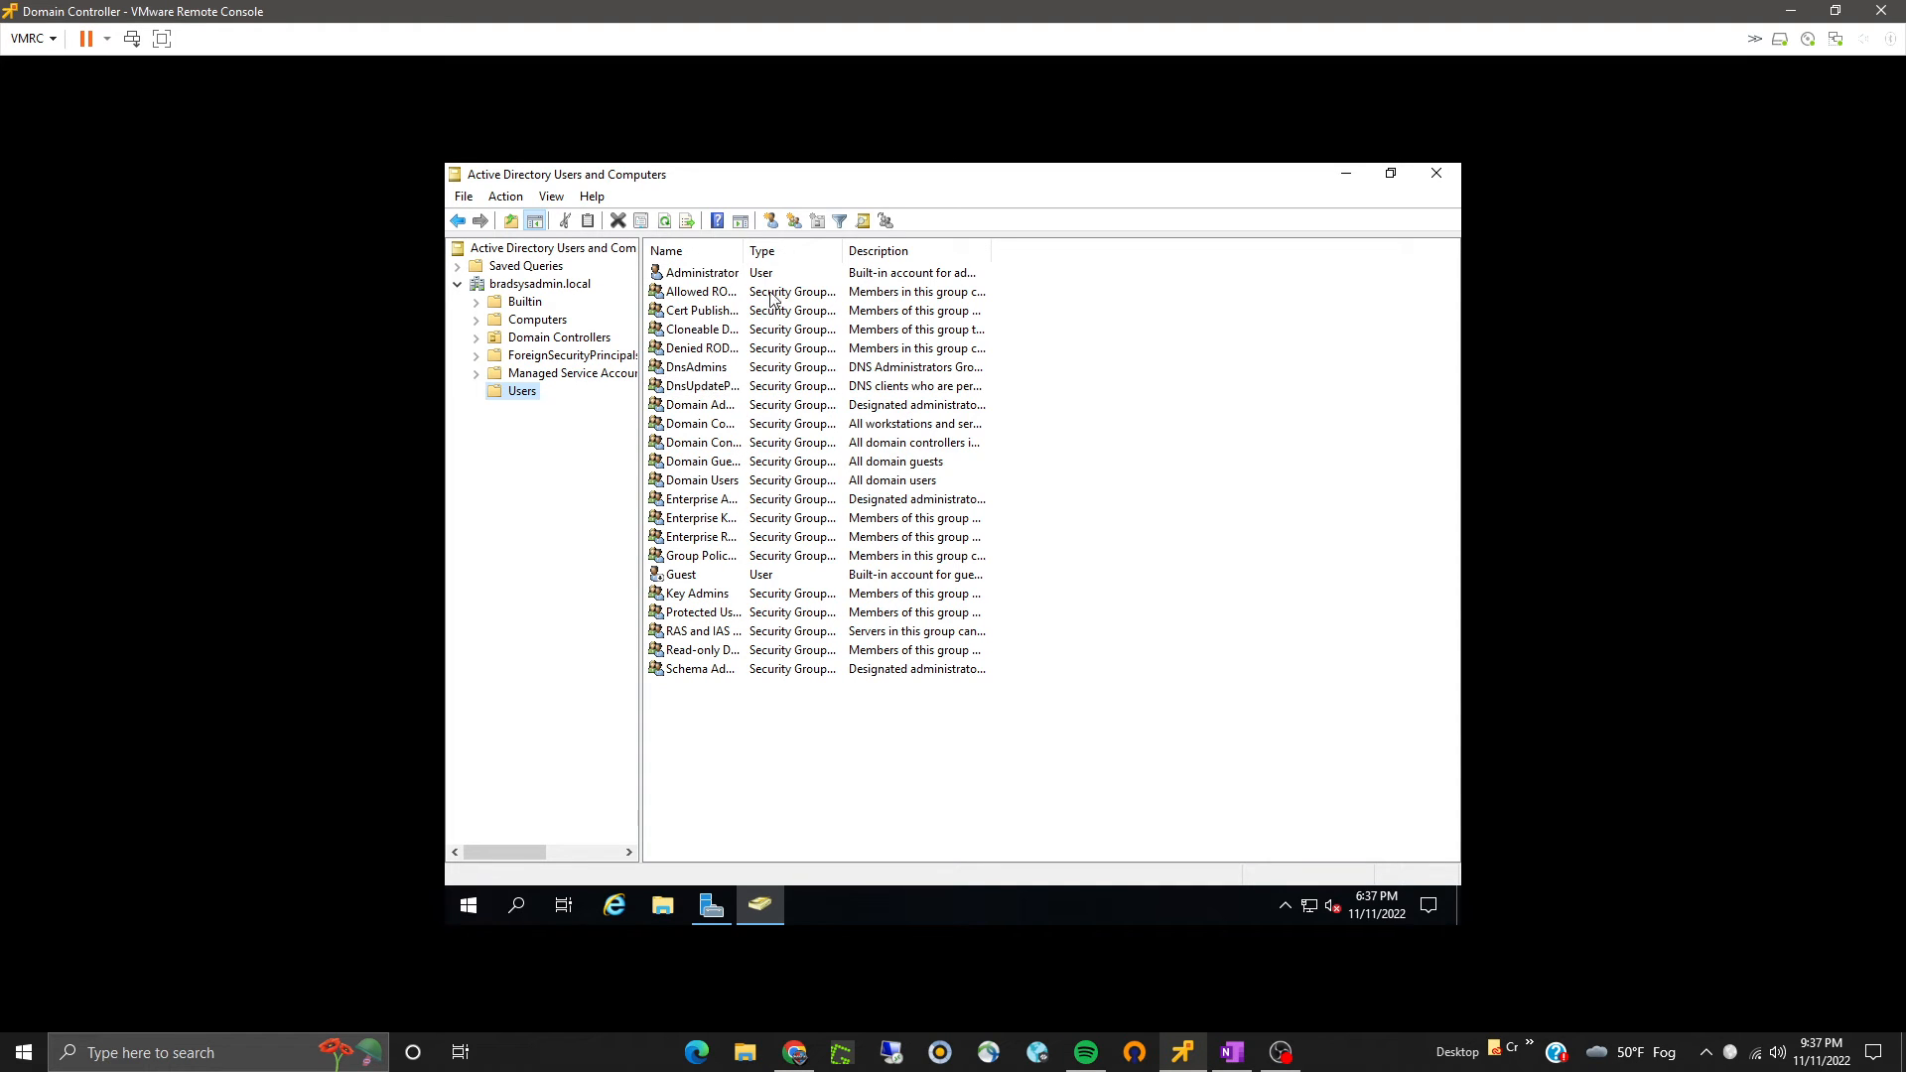
click(1437, 173)
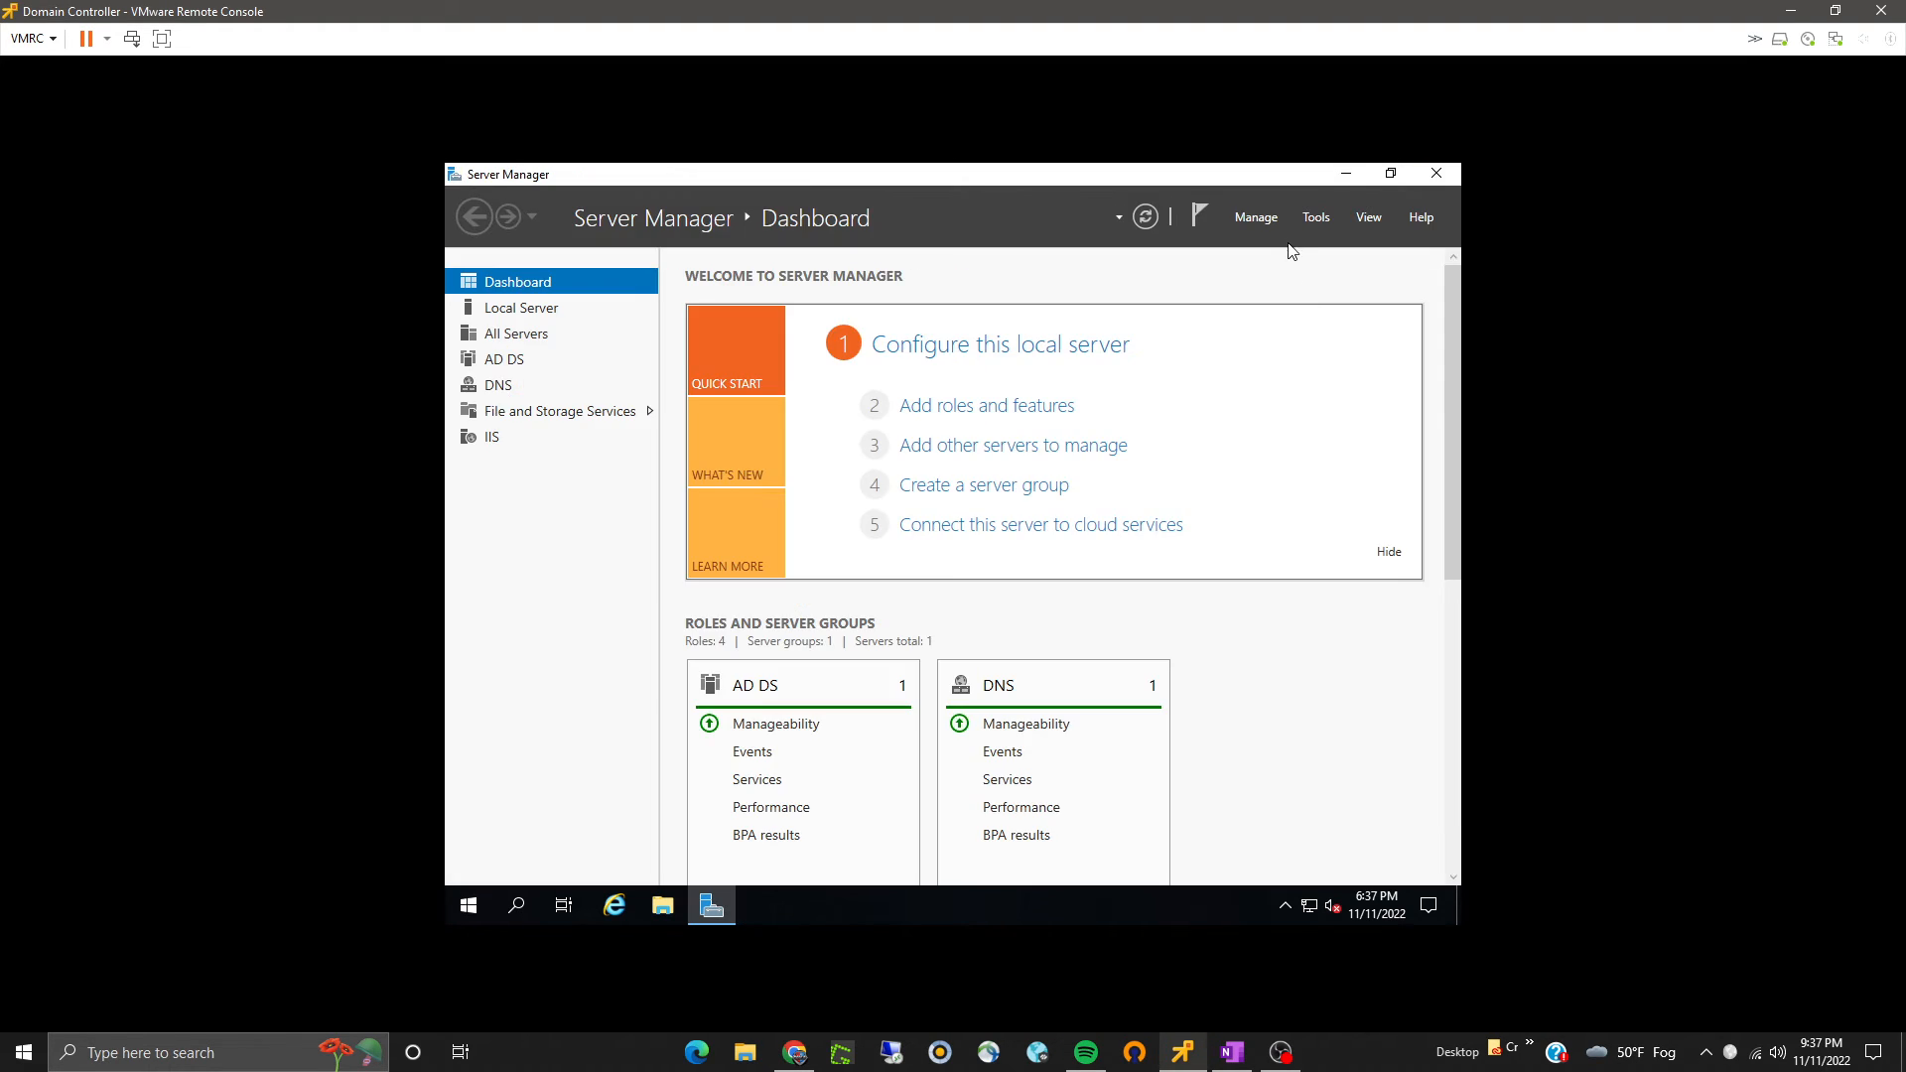
- Open DNS Manager and examine the bradsysadmin.local forward lookup zone records, then minimize it
click(1316, 216)
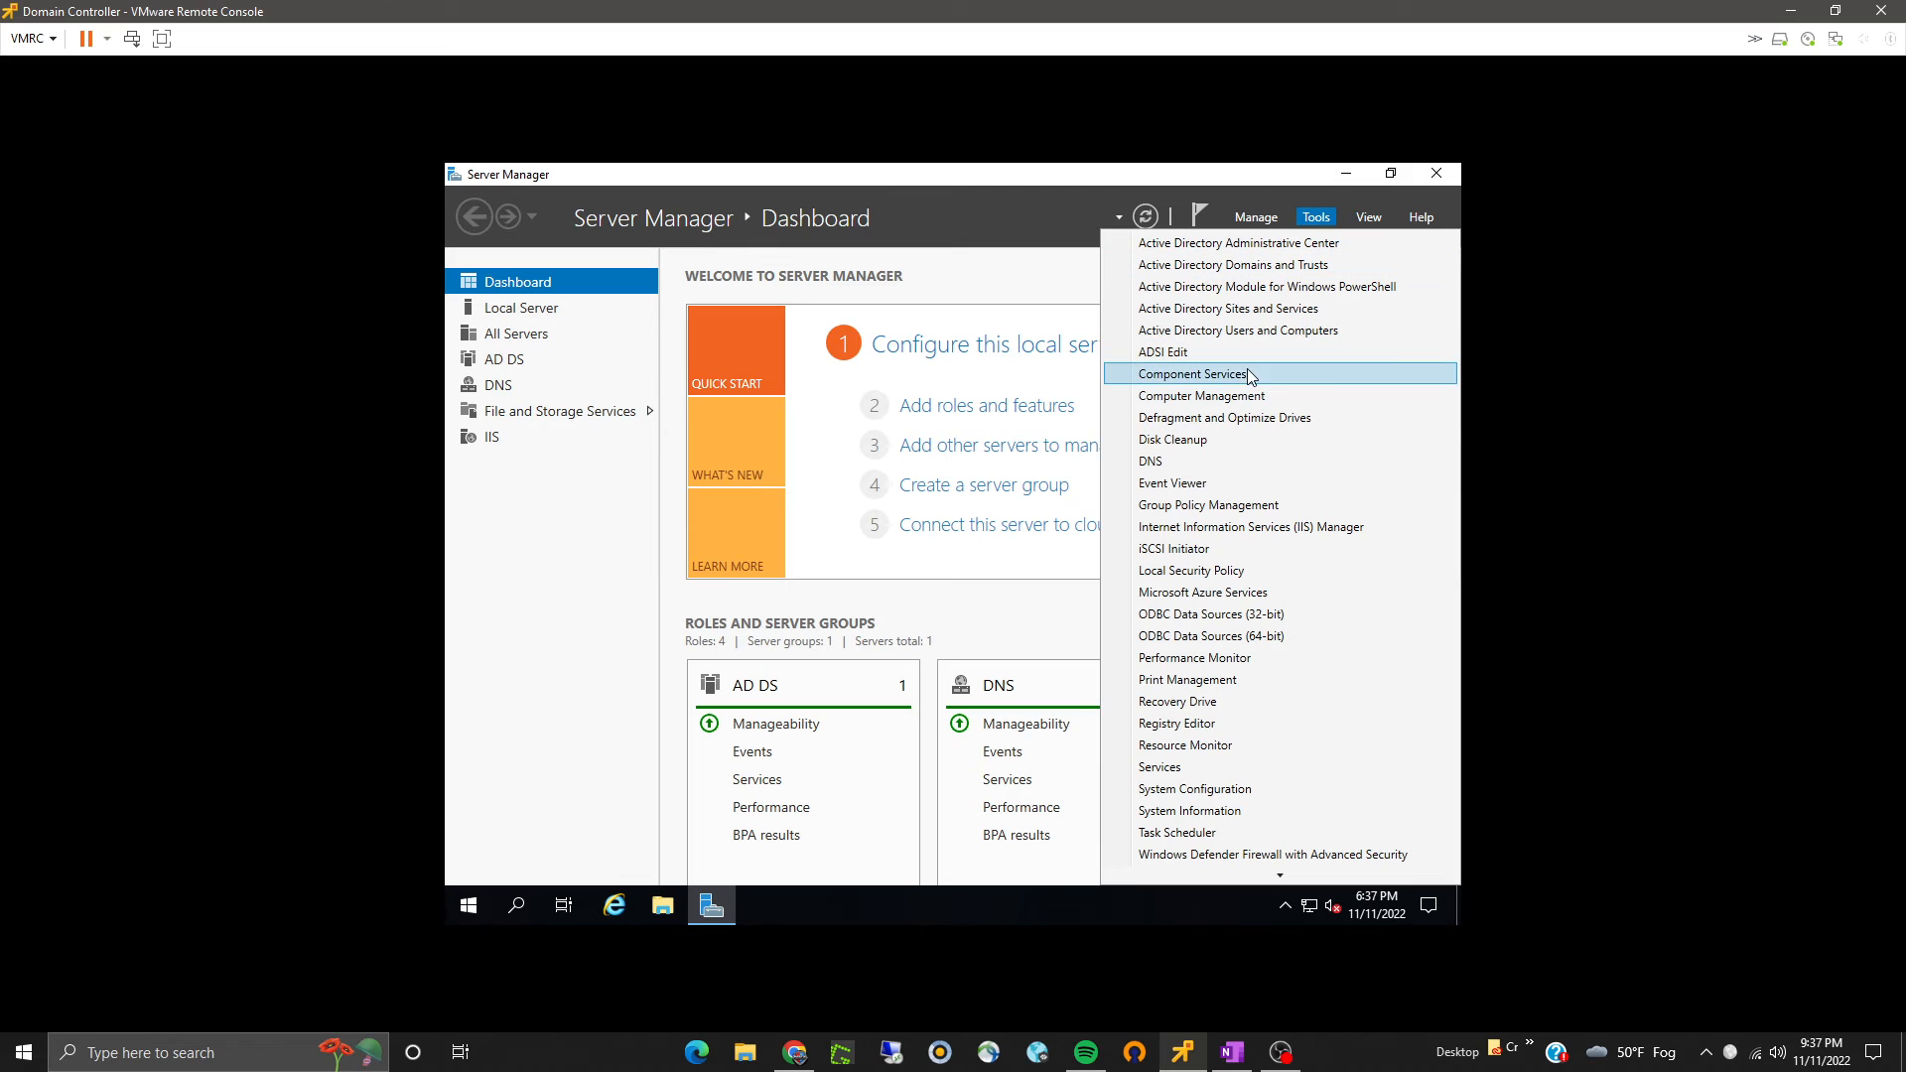
click(1164, 466)
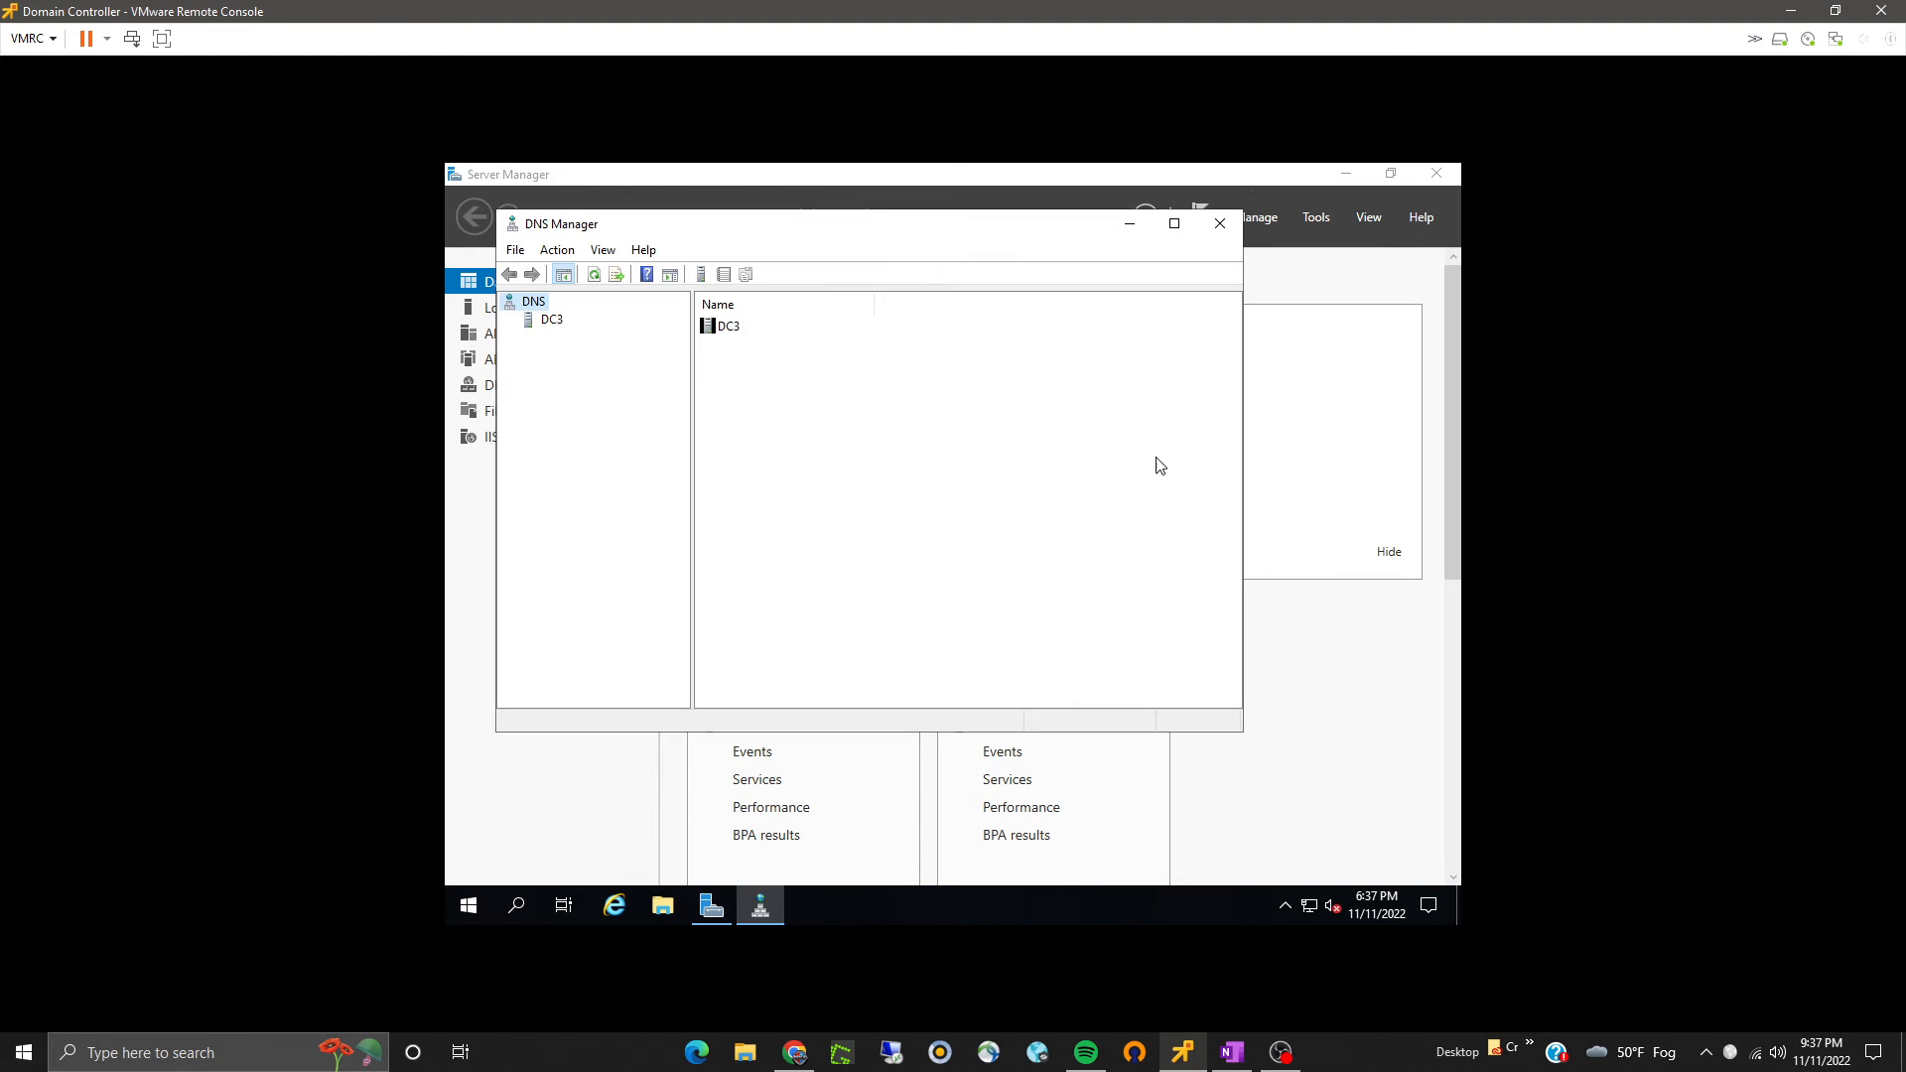
click(1175, 224)
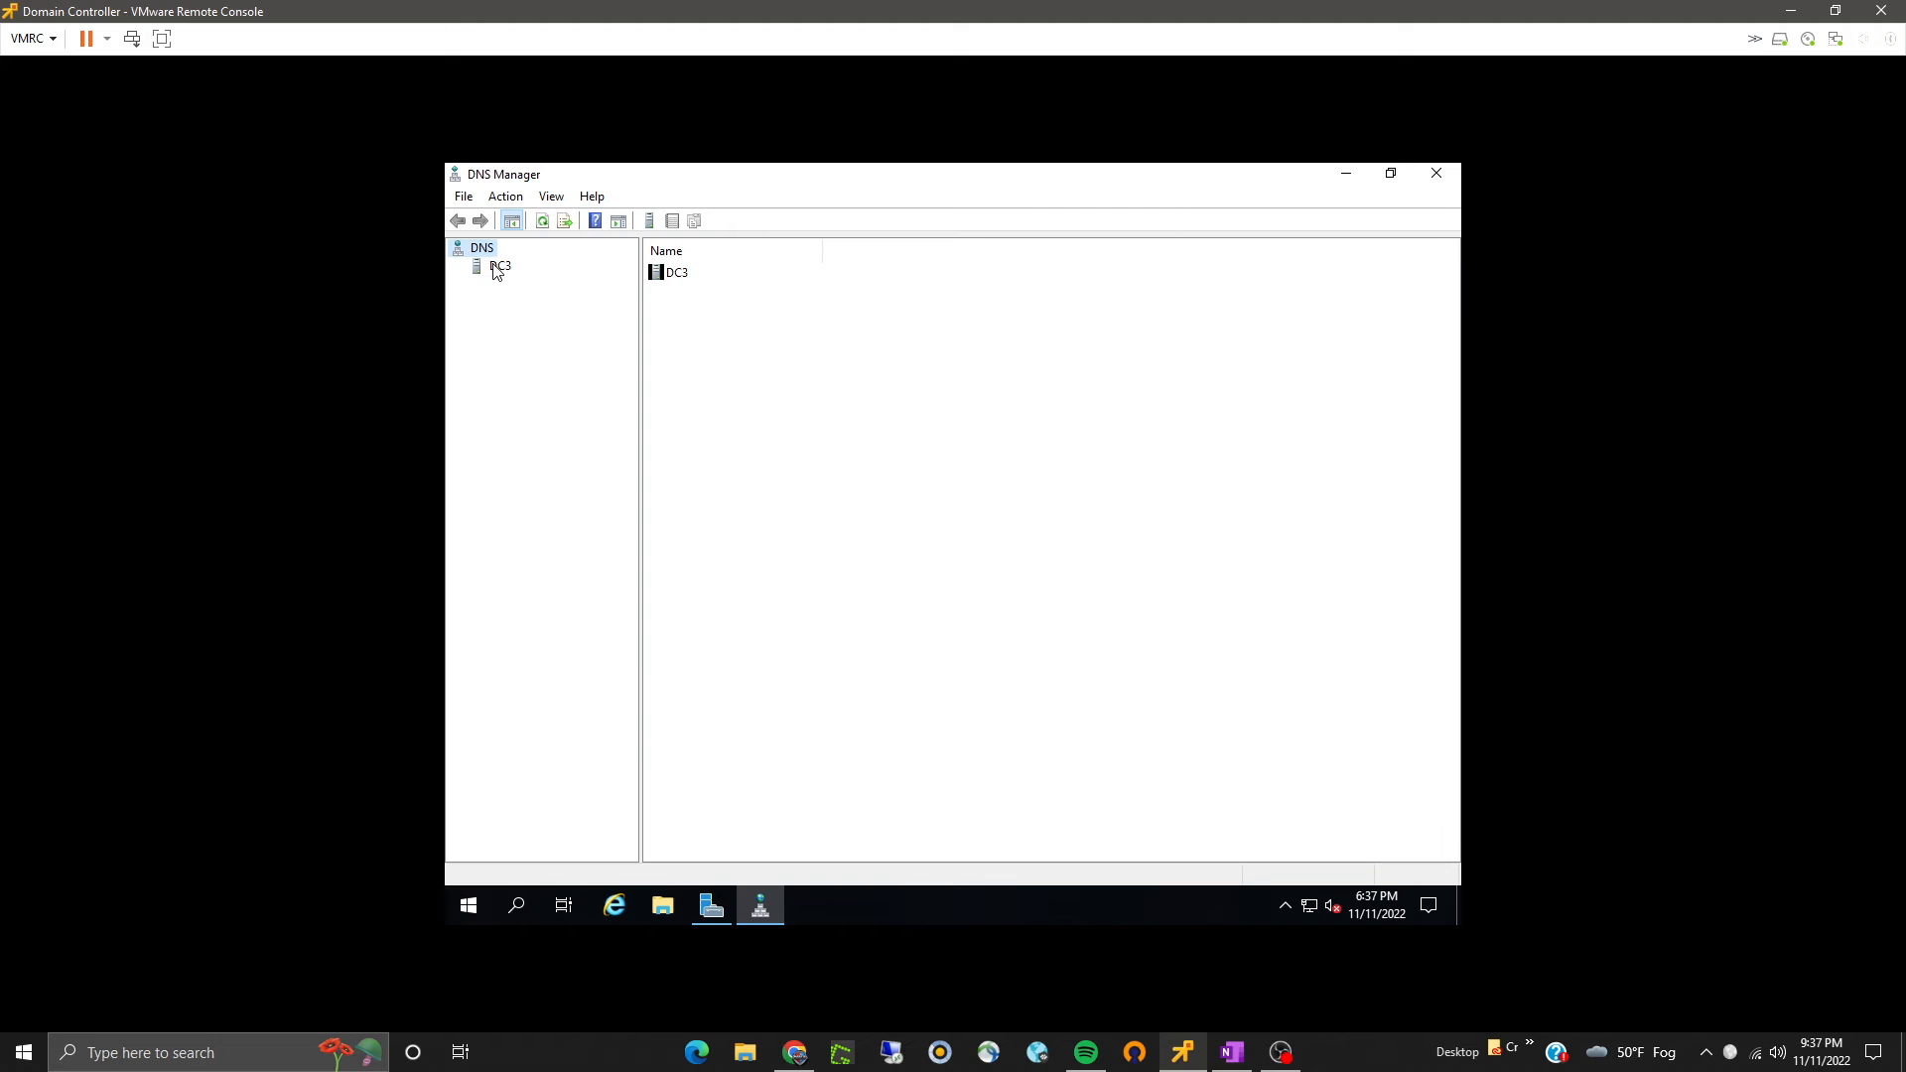
click(496, 265)
click(457, 266)
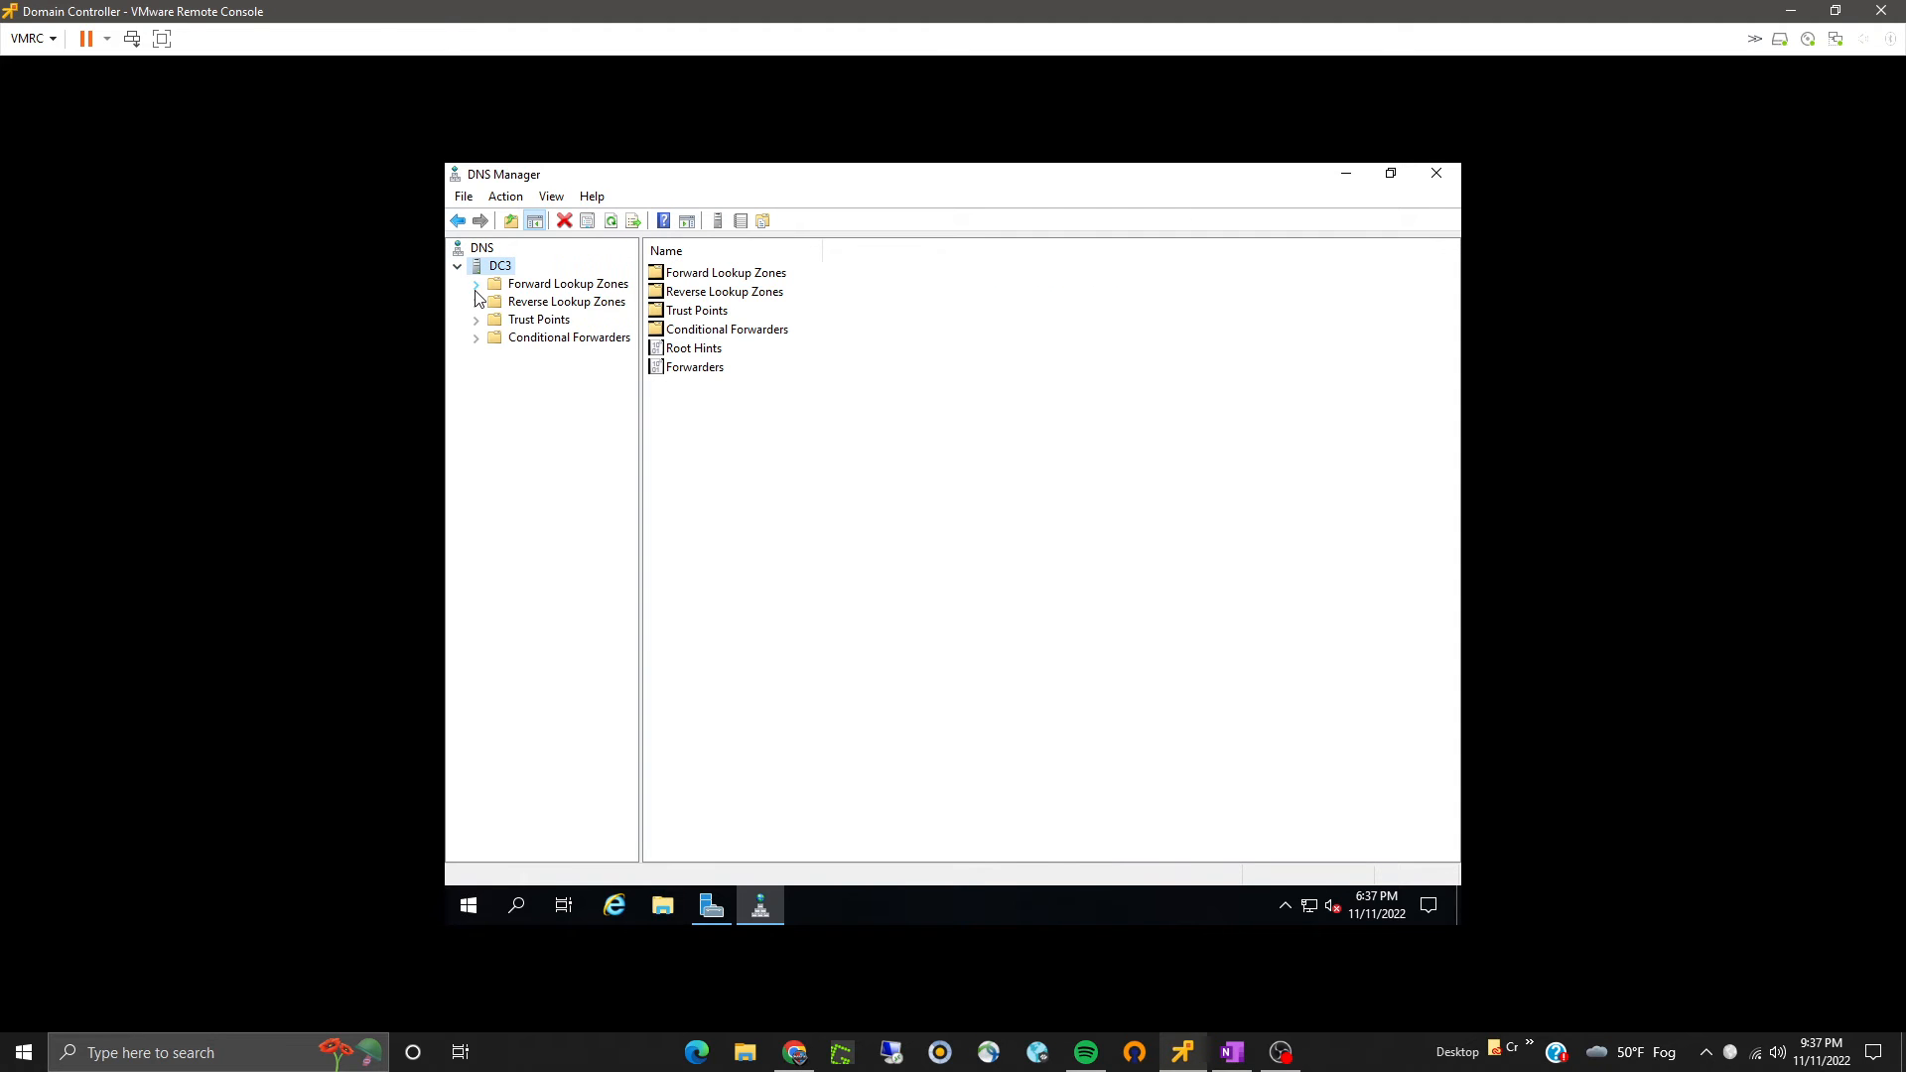
click(475, 285)
double_click(541, 320)
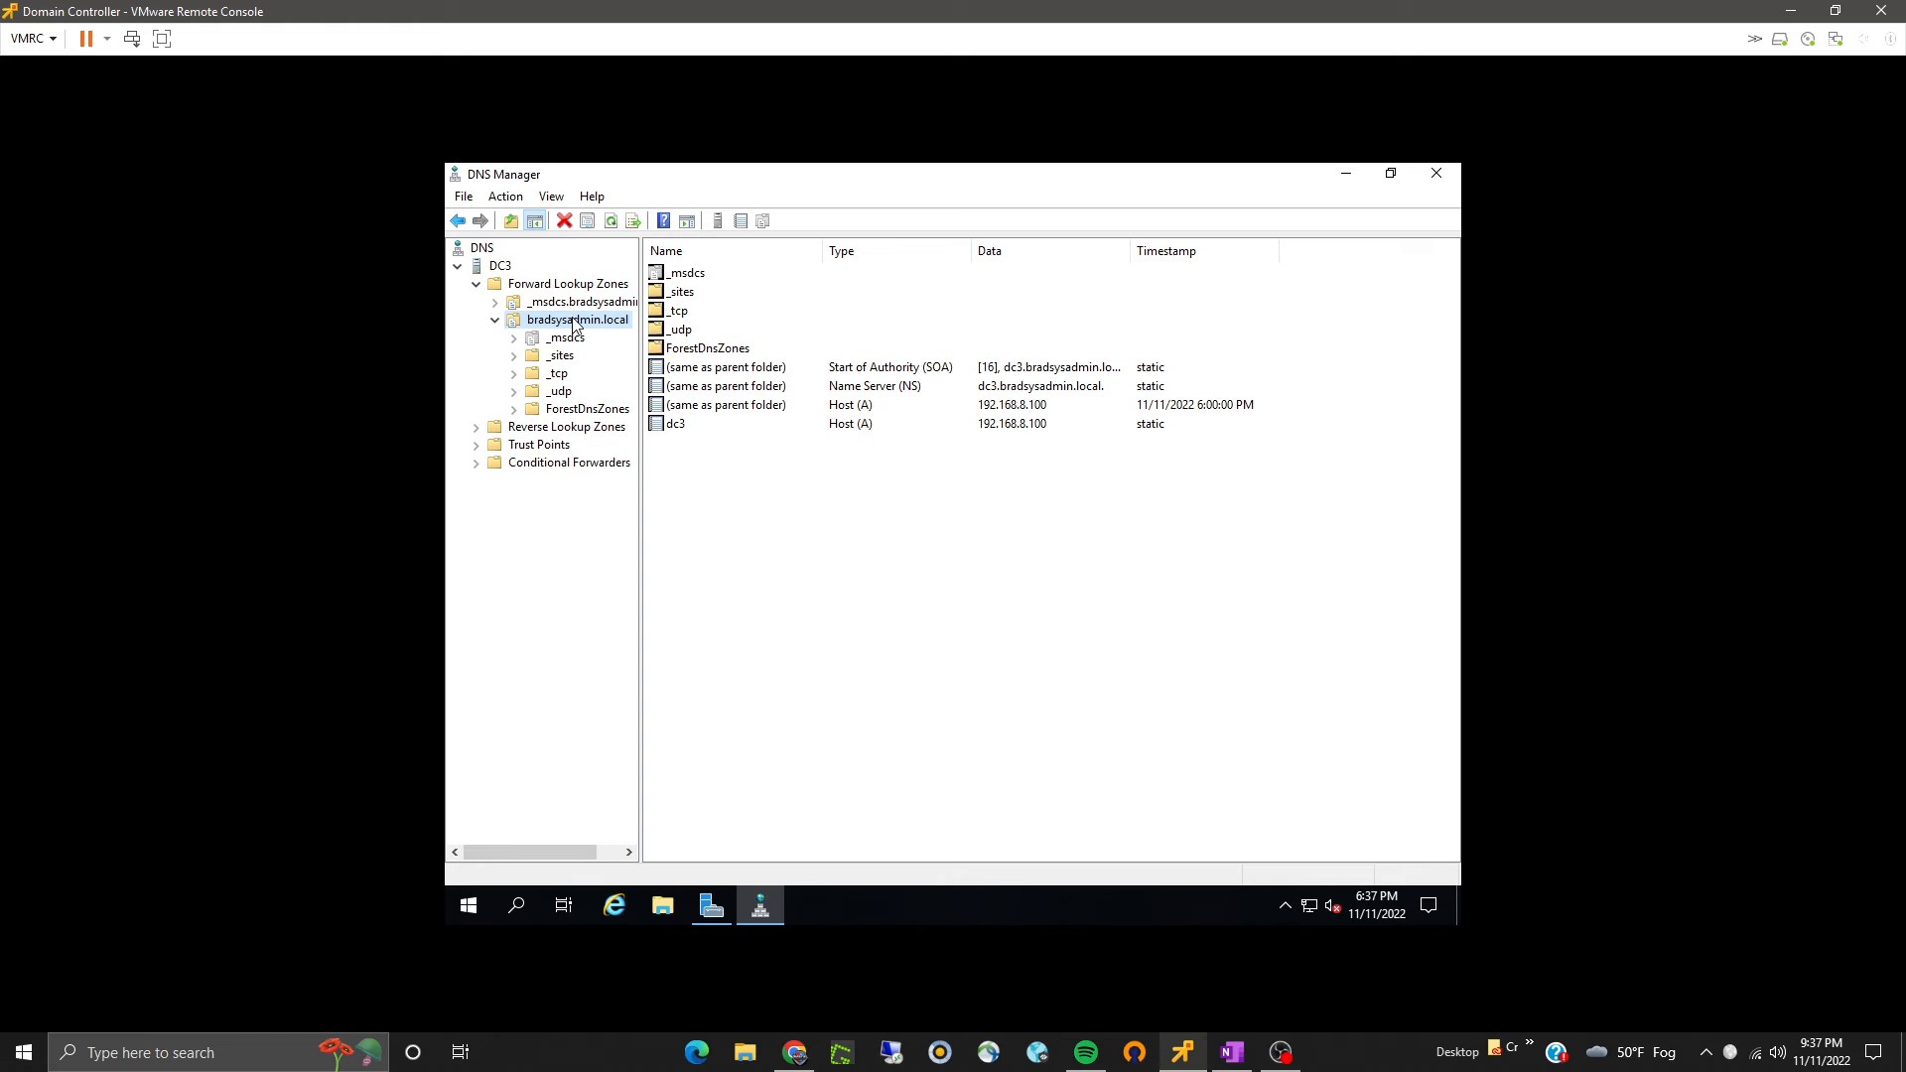
right_click(574, 325)
click(990, 516)
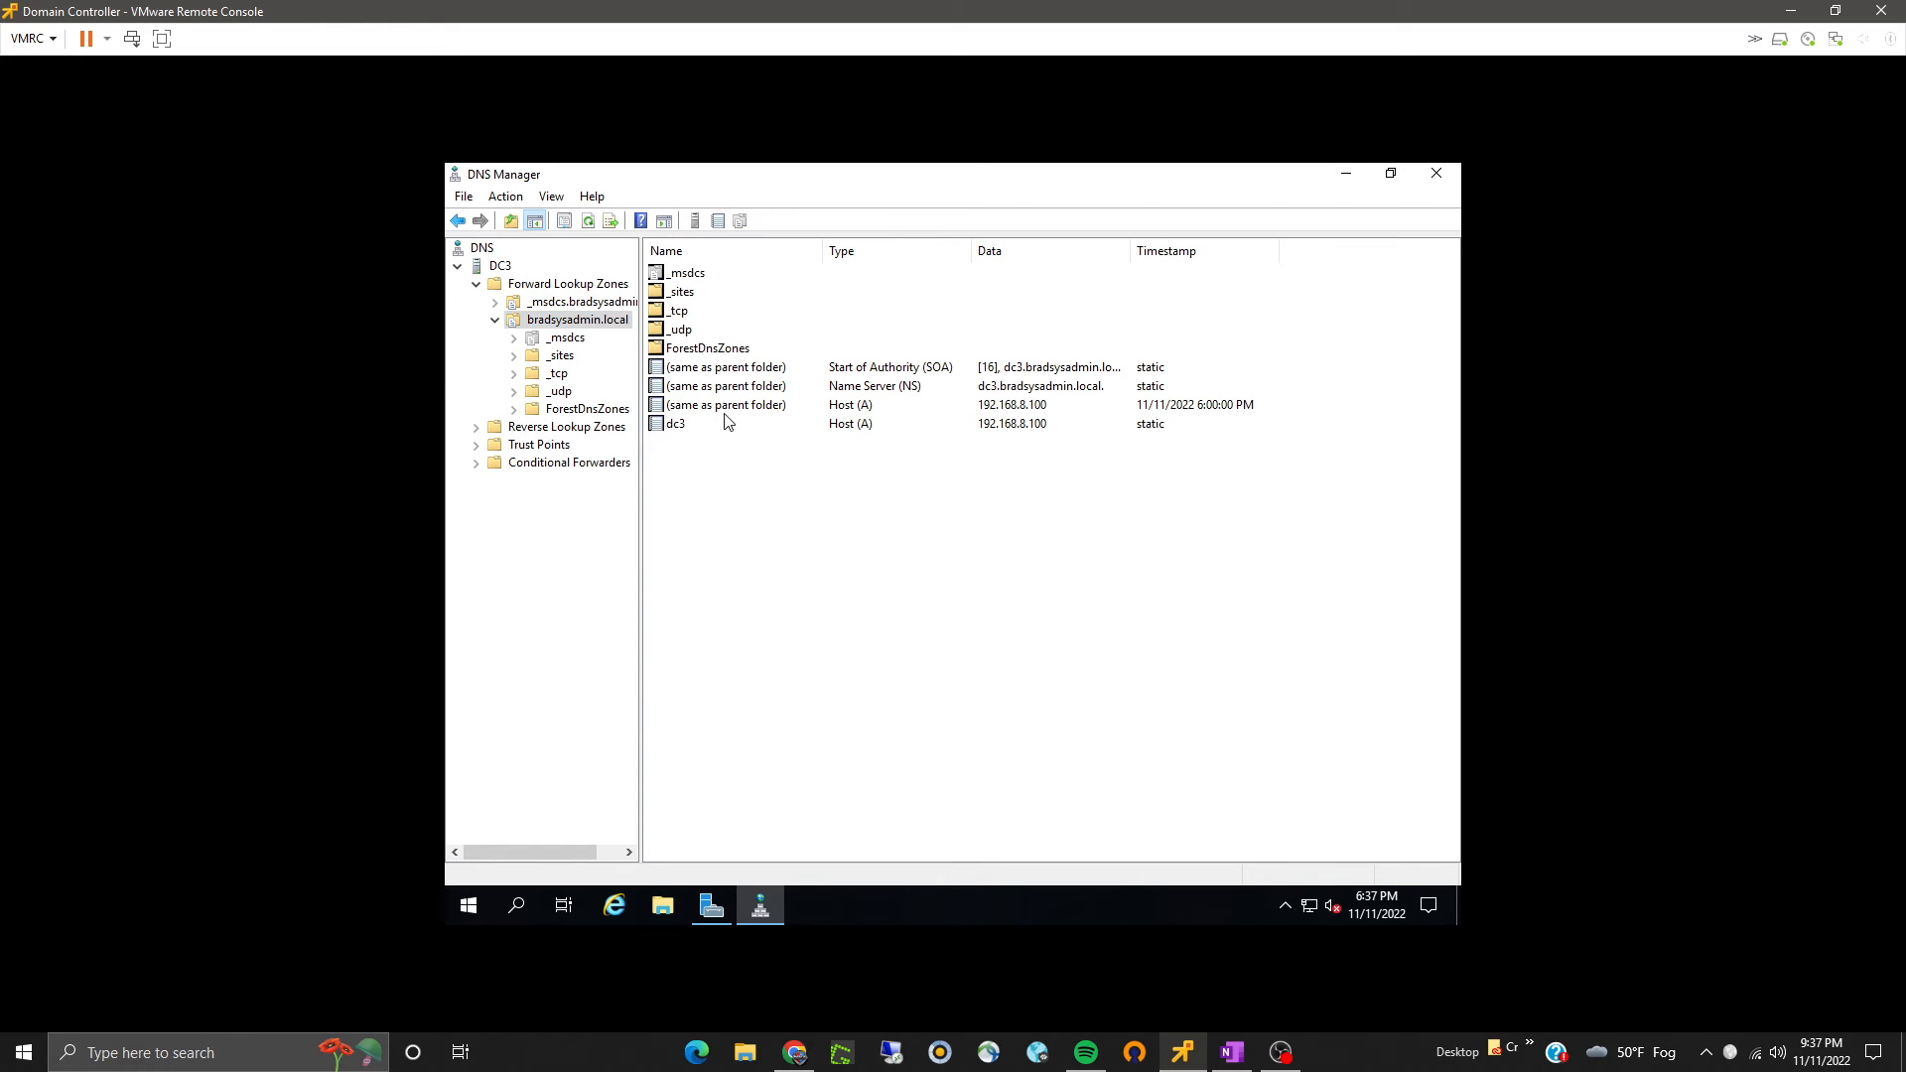
right_click(605, 323)
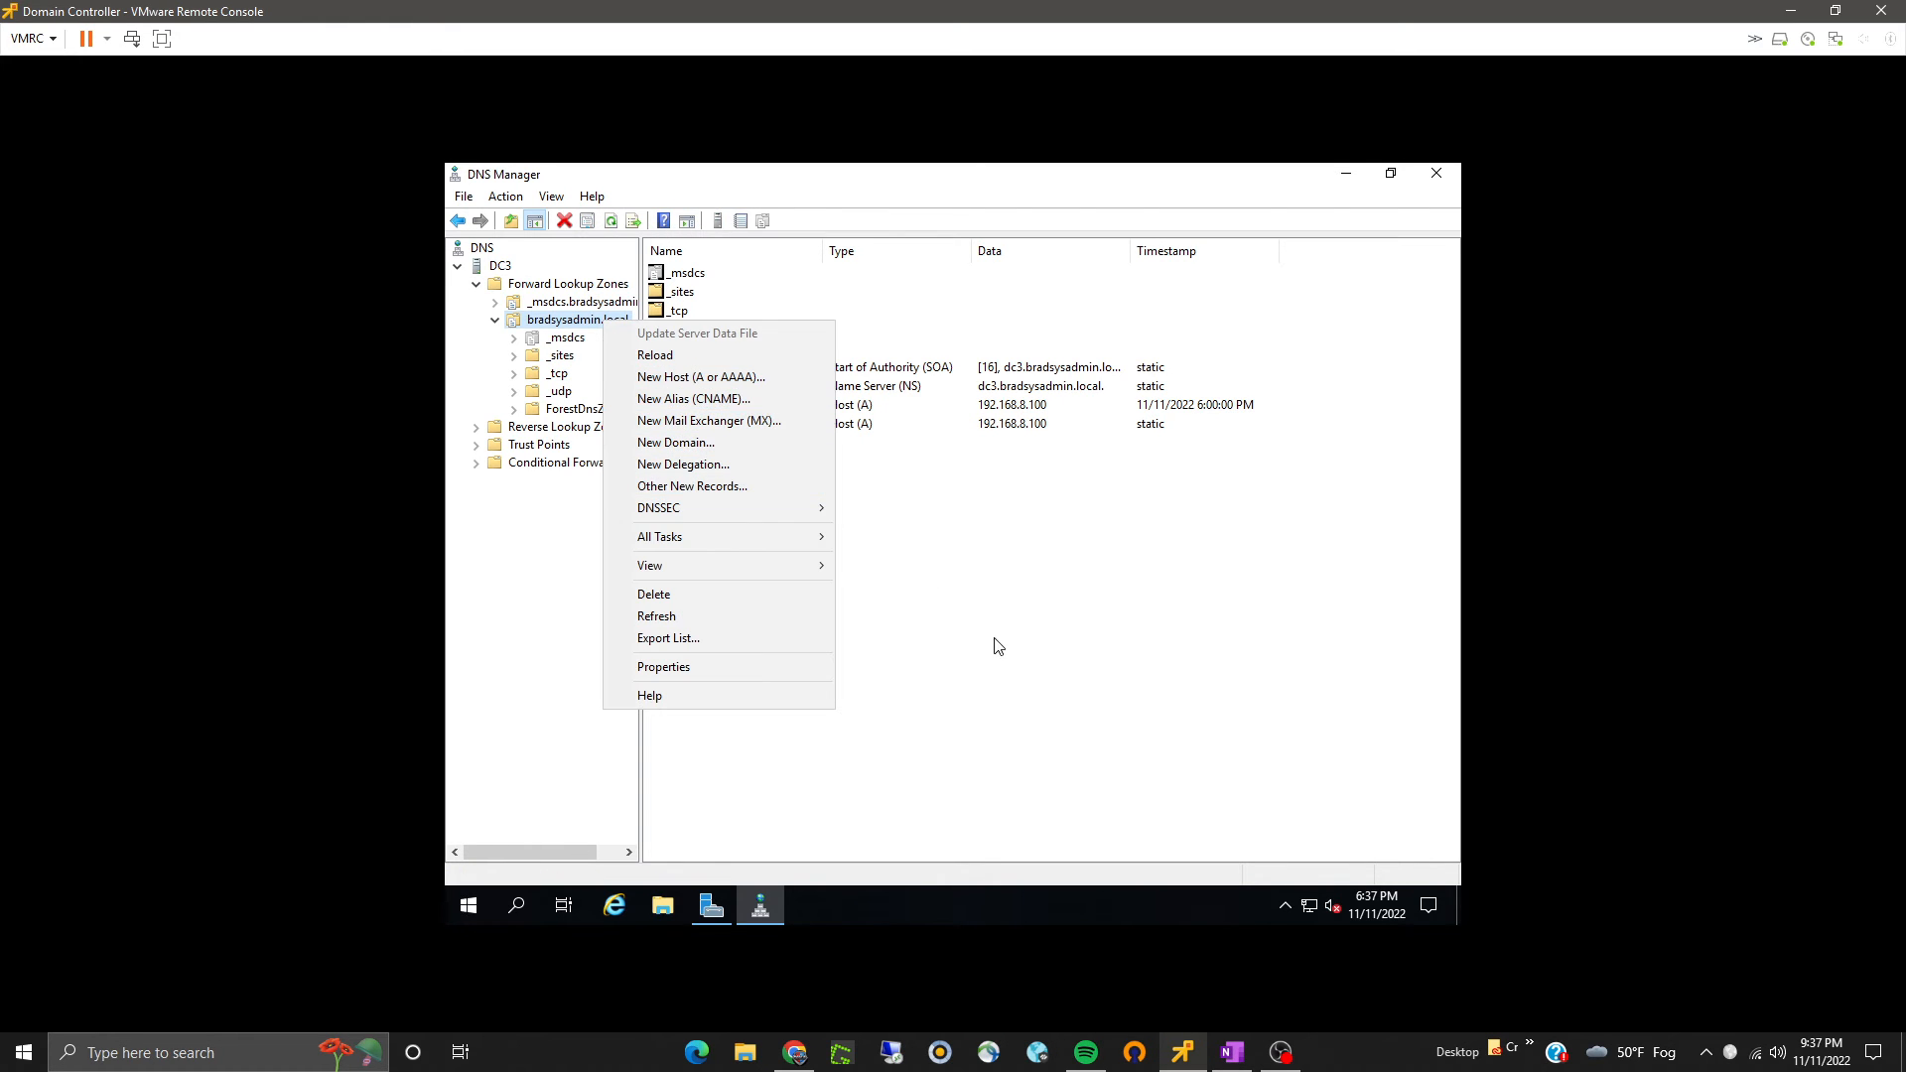
click(948, 641)
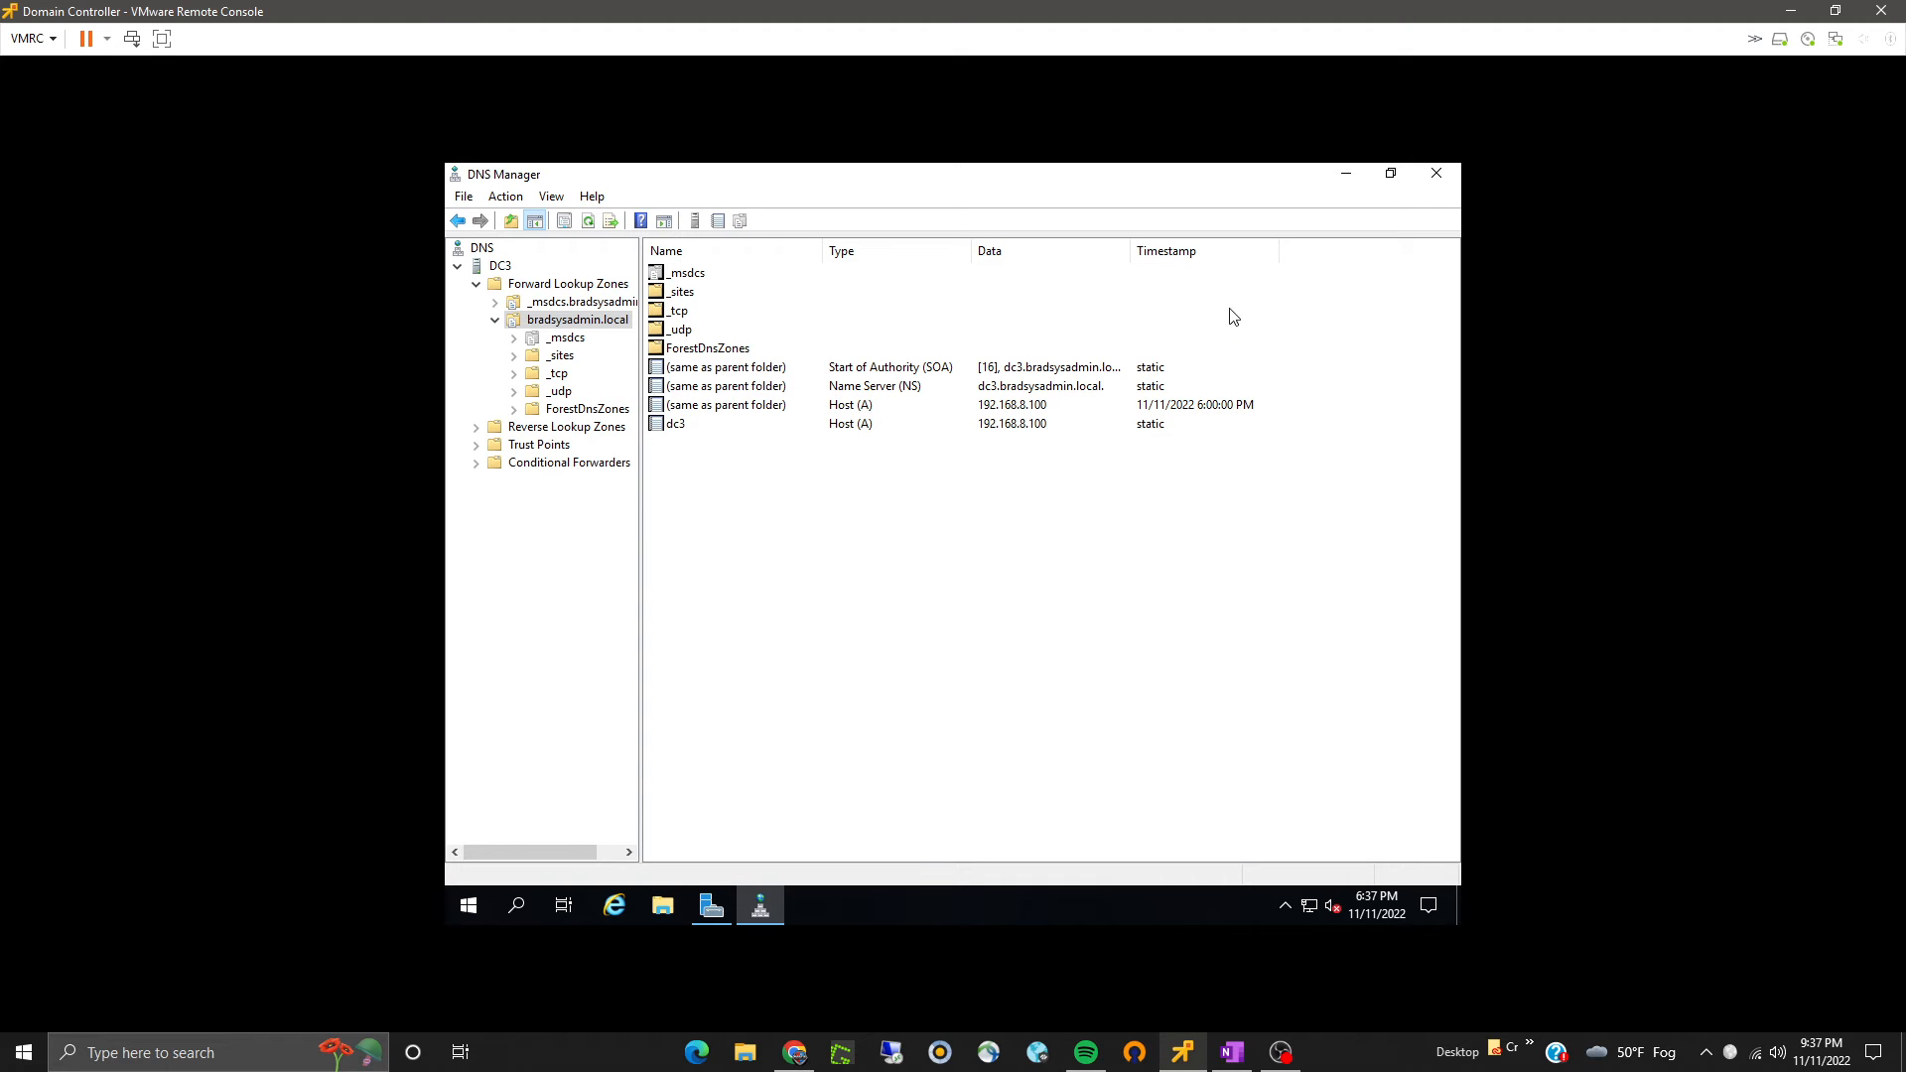
click(1346, 174)
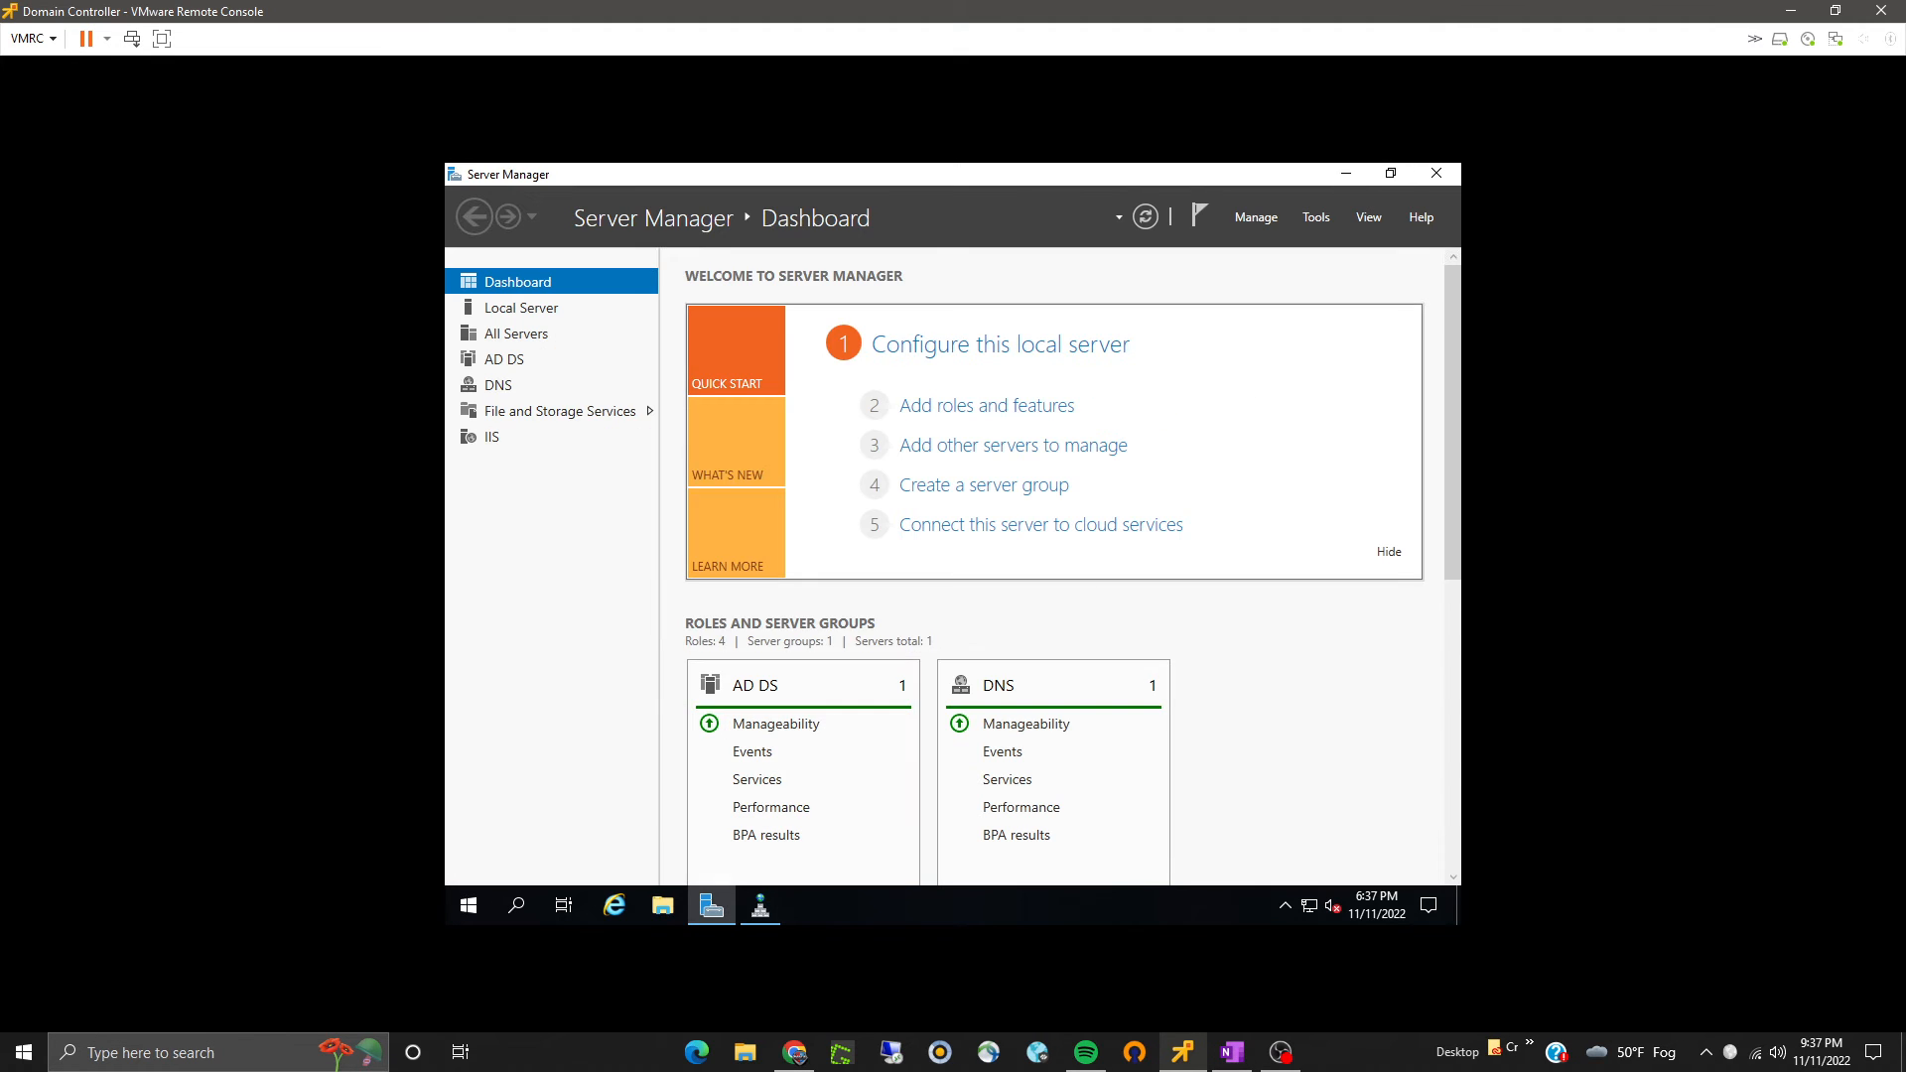
- Minimize Server Manager and switch to the Exchange 2016 virtual machine console
click(1342, 178)
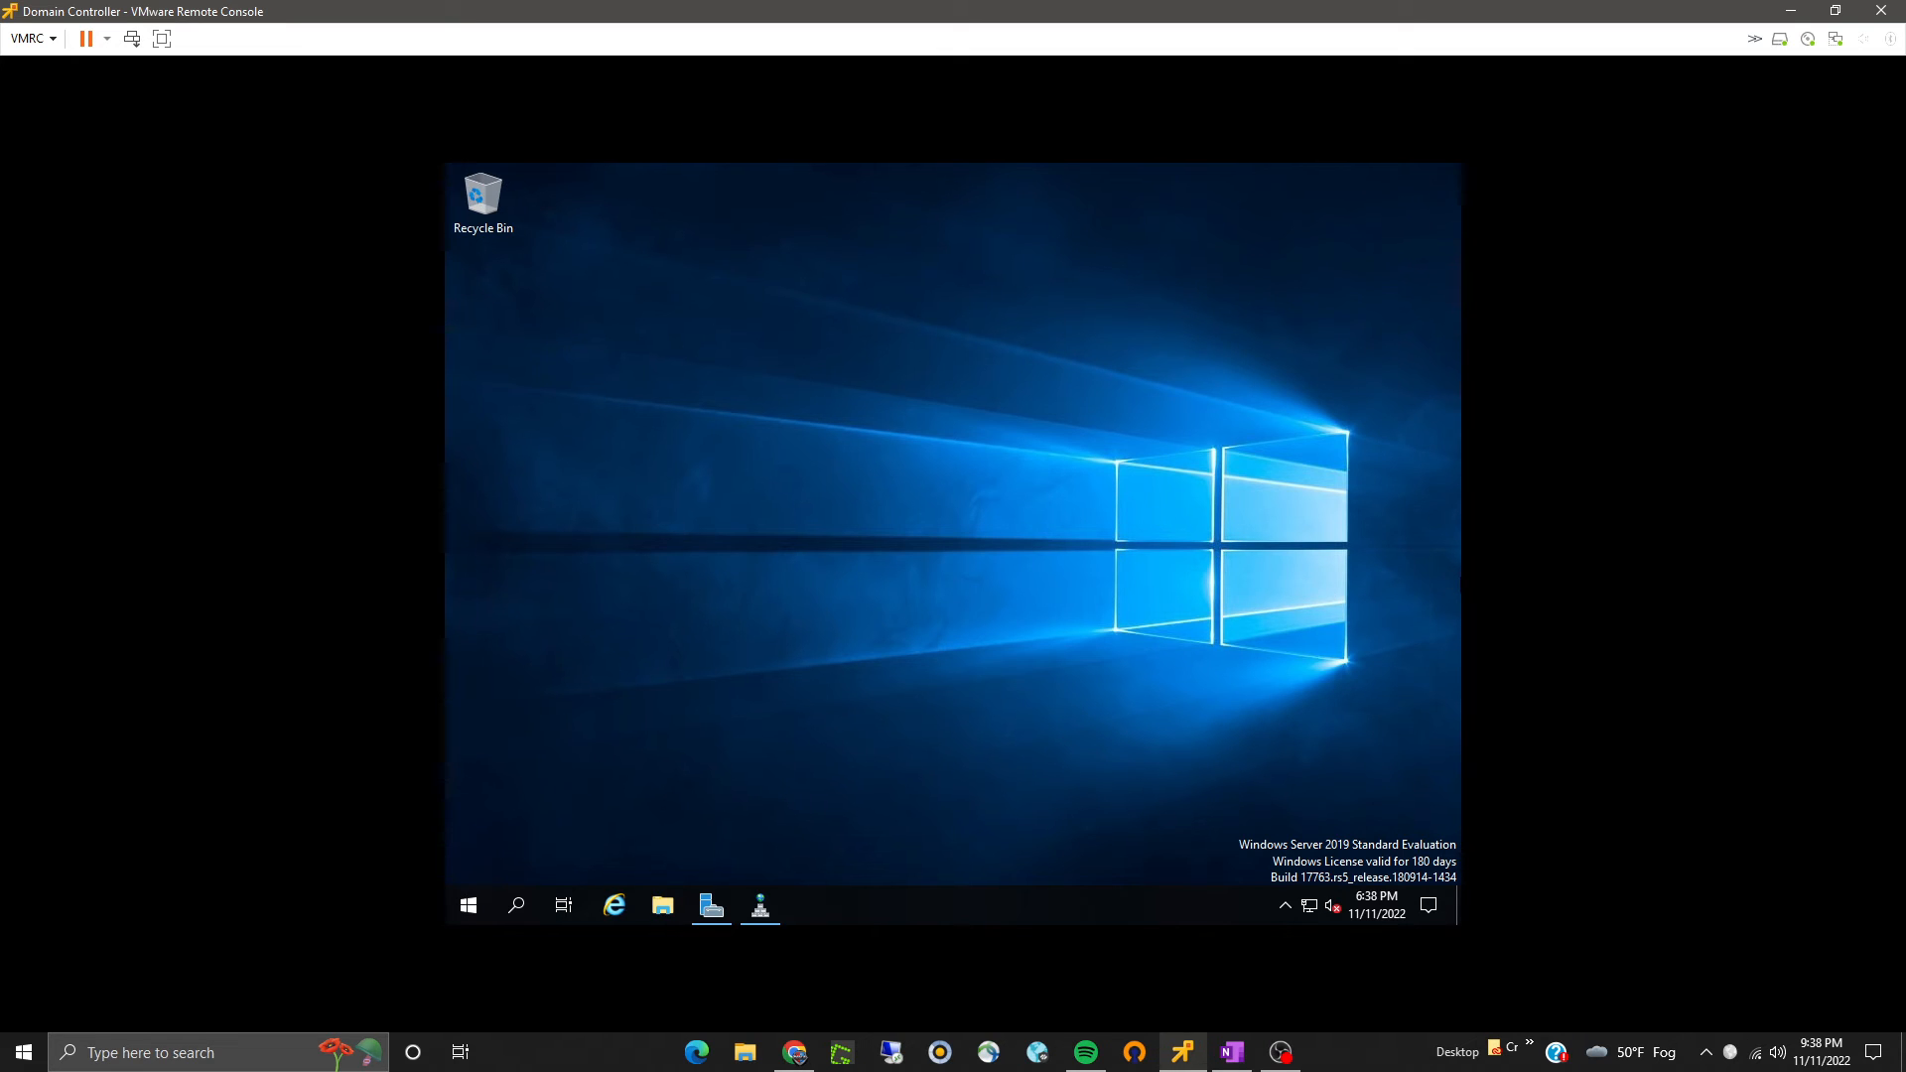
key(alt+Tab)
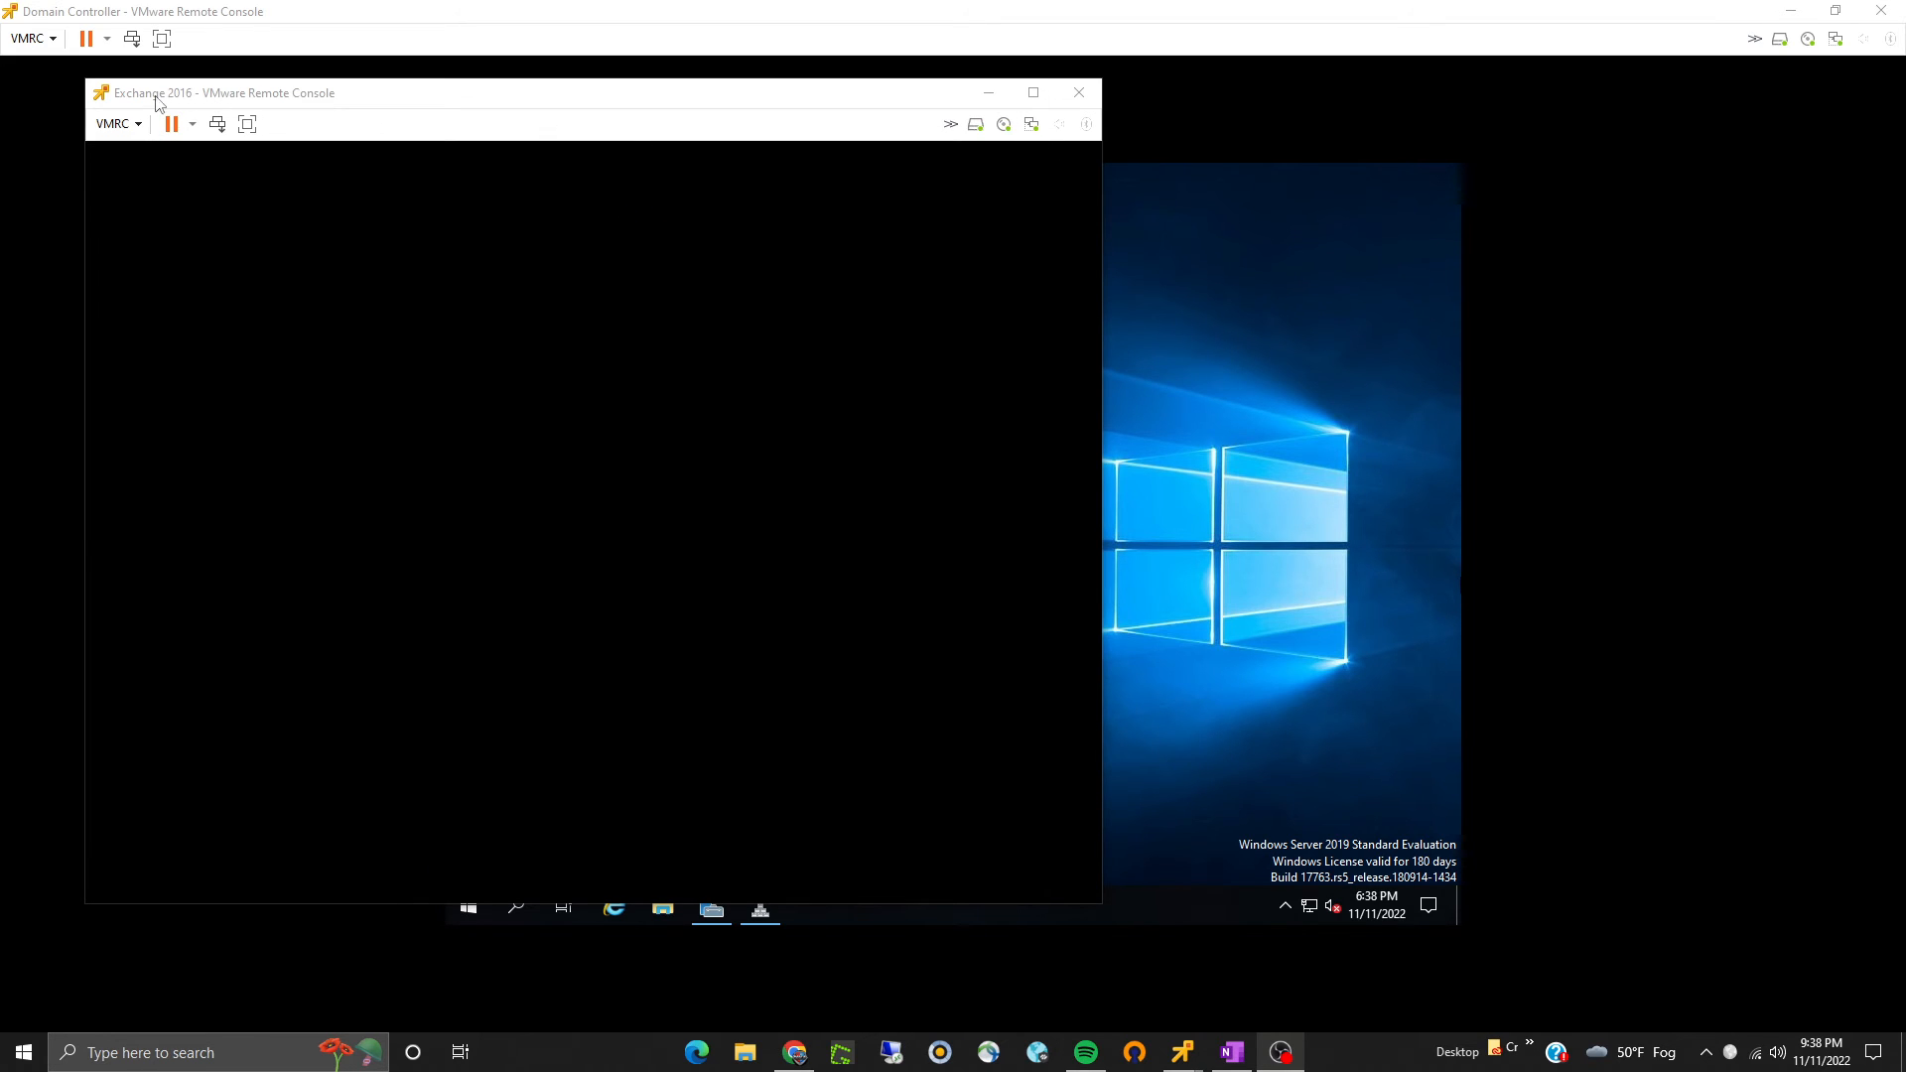
- Maximize the Exchange 2016 virtual machine console and open the Network and Sharing Center
click(1032, 93)
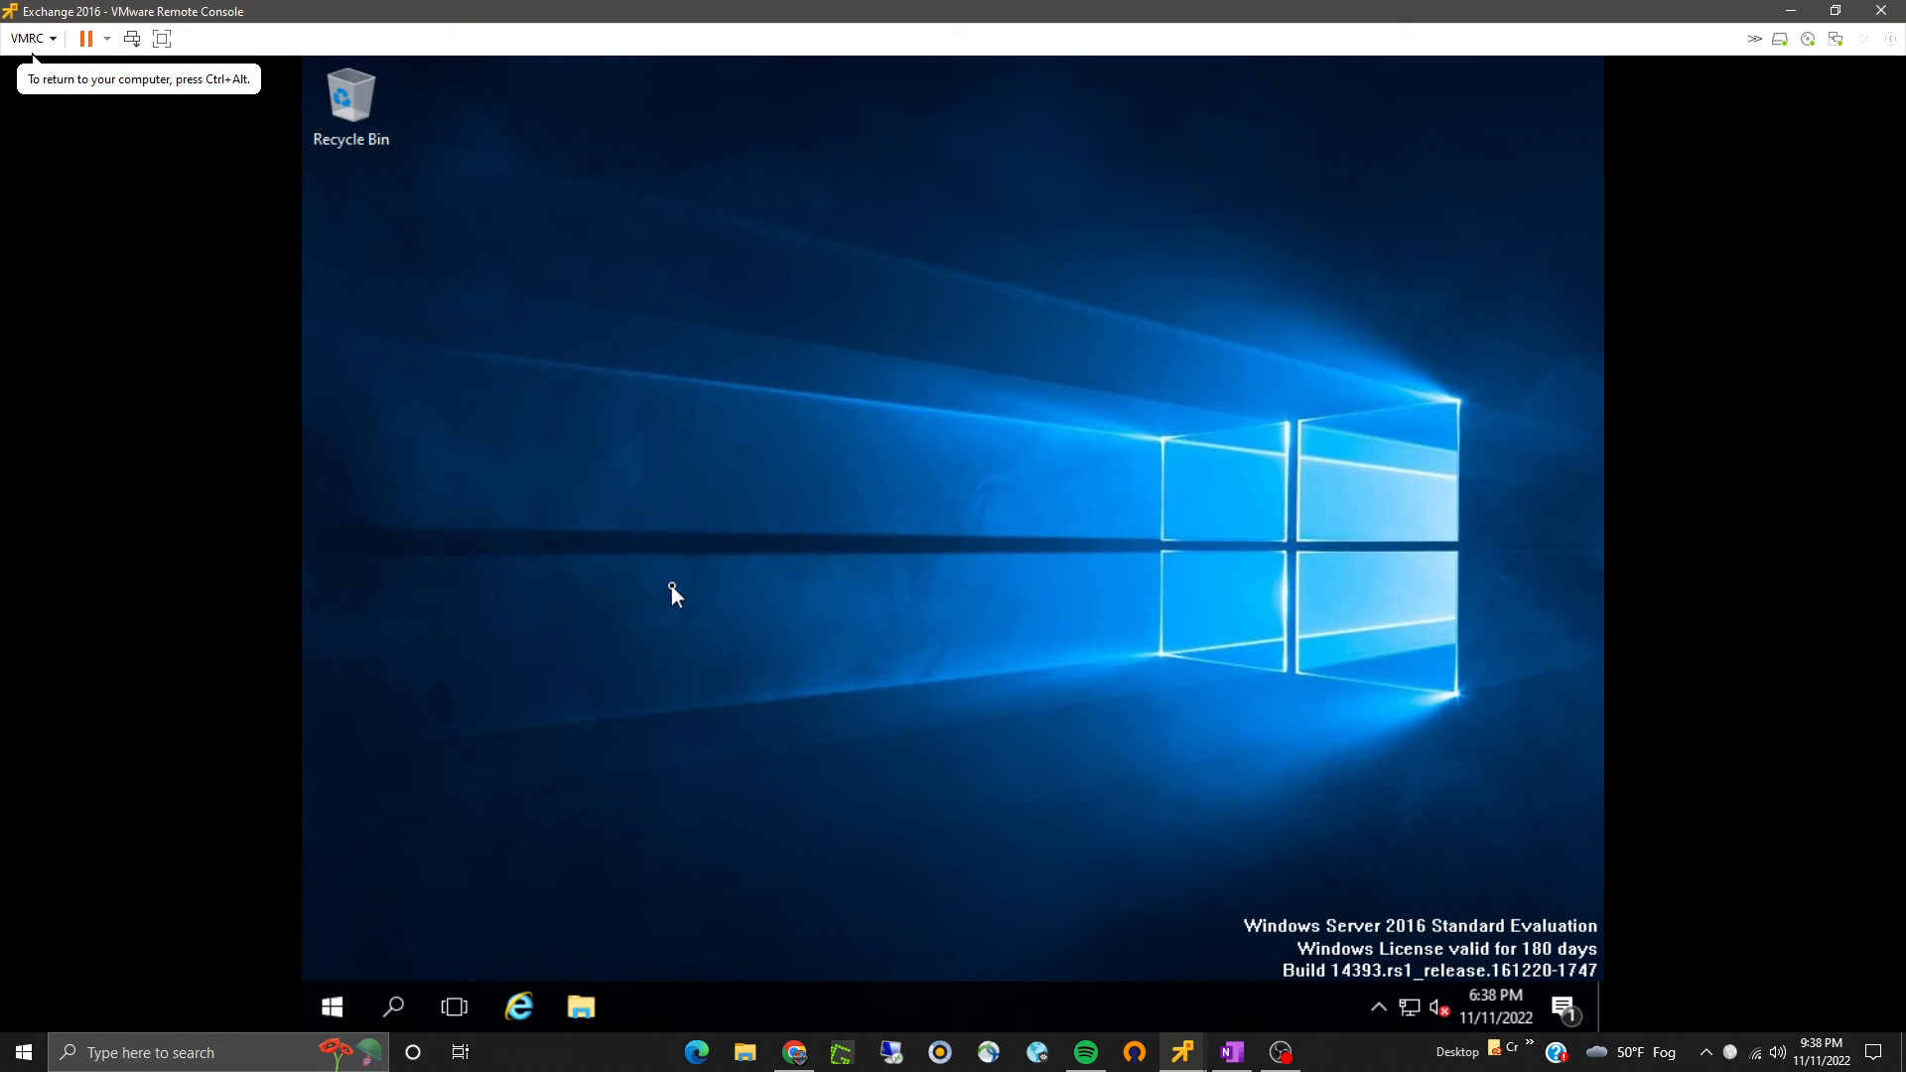
right_click(1404, 1004)
click(1416, 980)
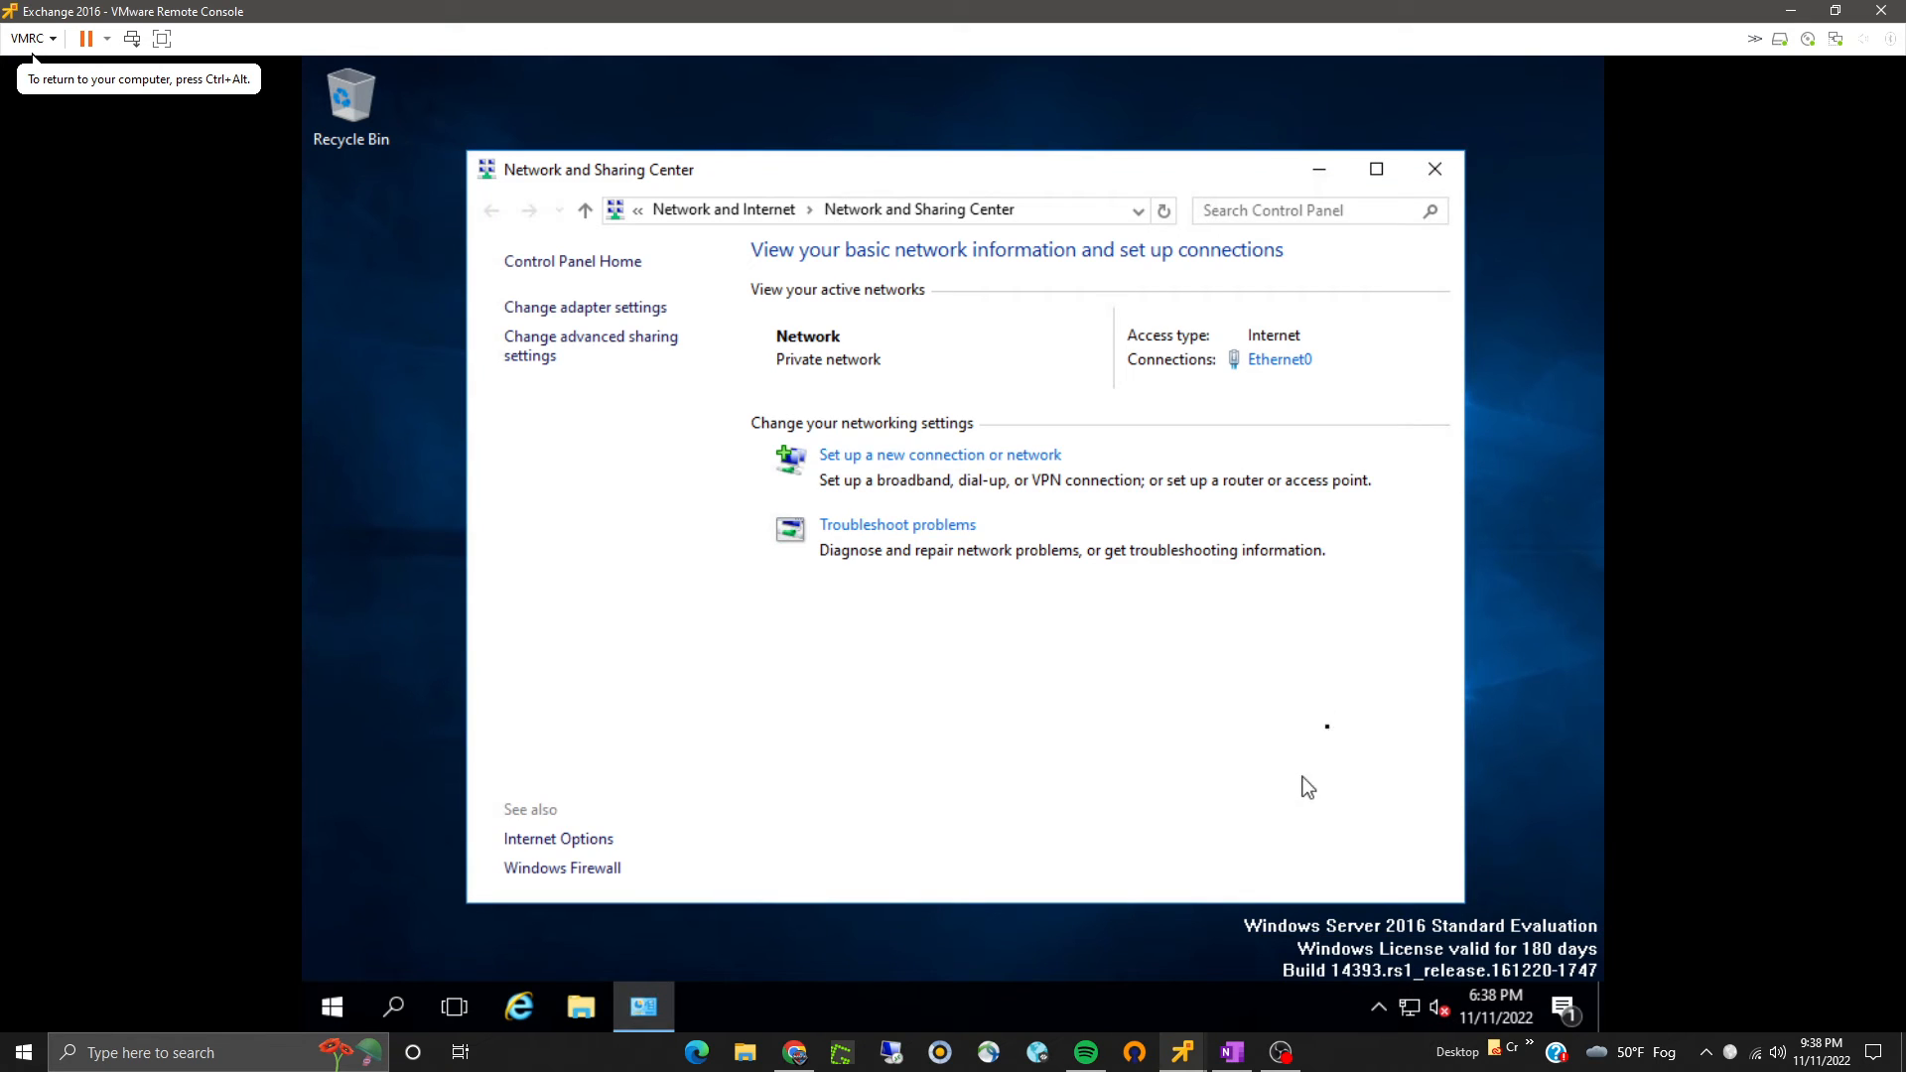
- Give Ethernet0 static IPv4 192.168.8.105, mask 255.255.255.0, gateway 192.168.8.1, preferred DNS 192.168.8.100 plus an alternate DNS server
click(1278, 360)
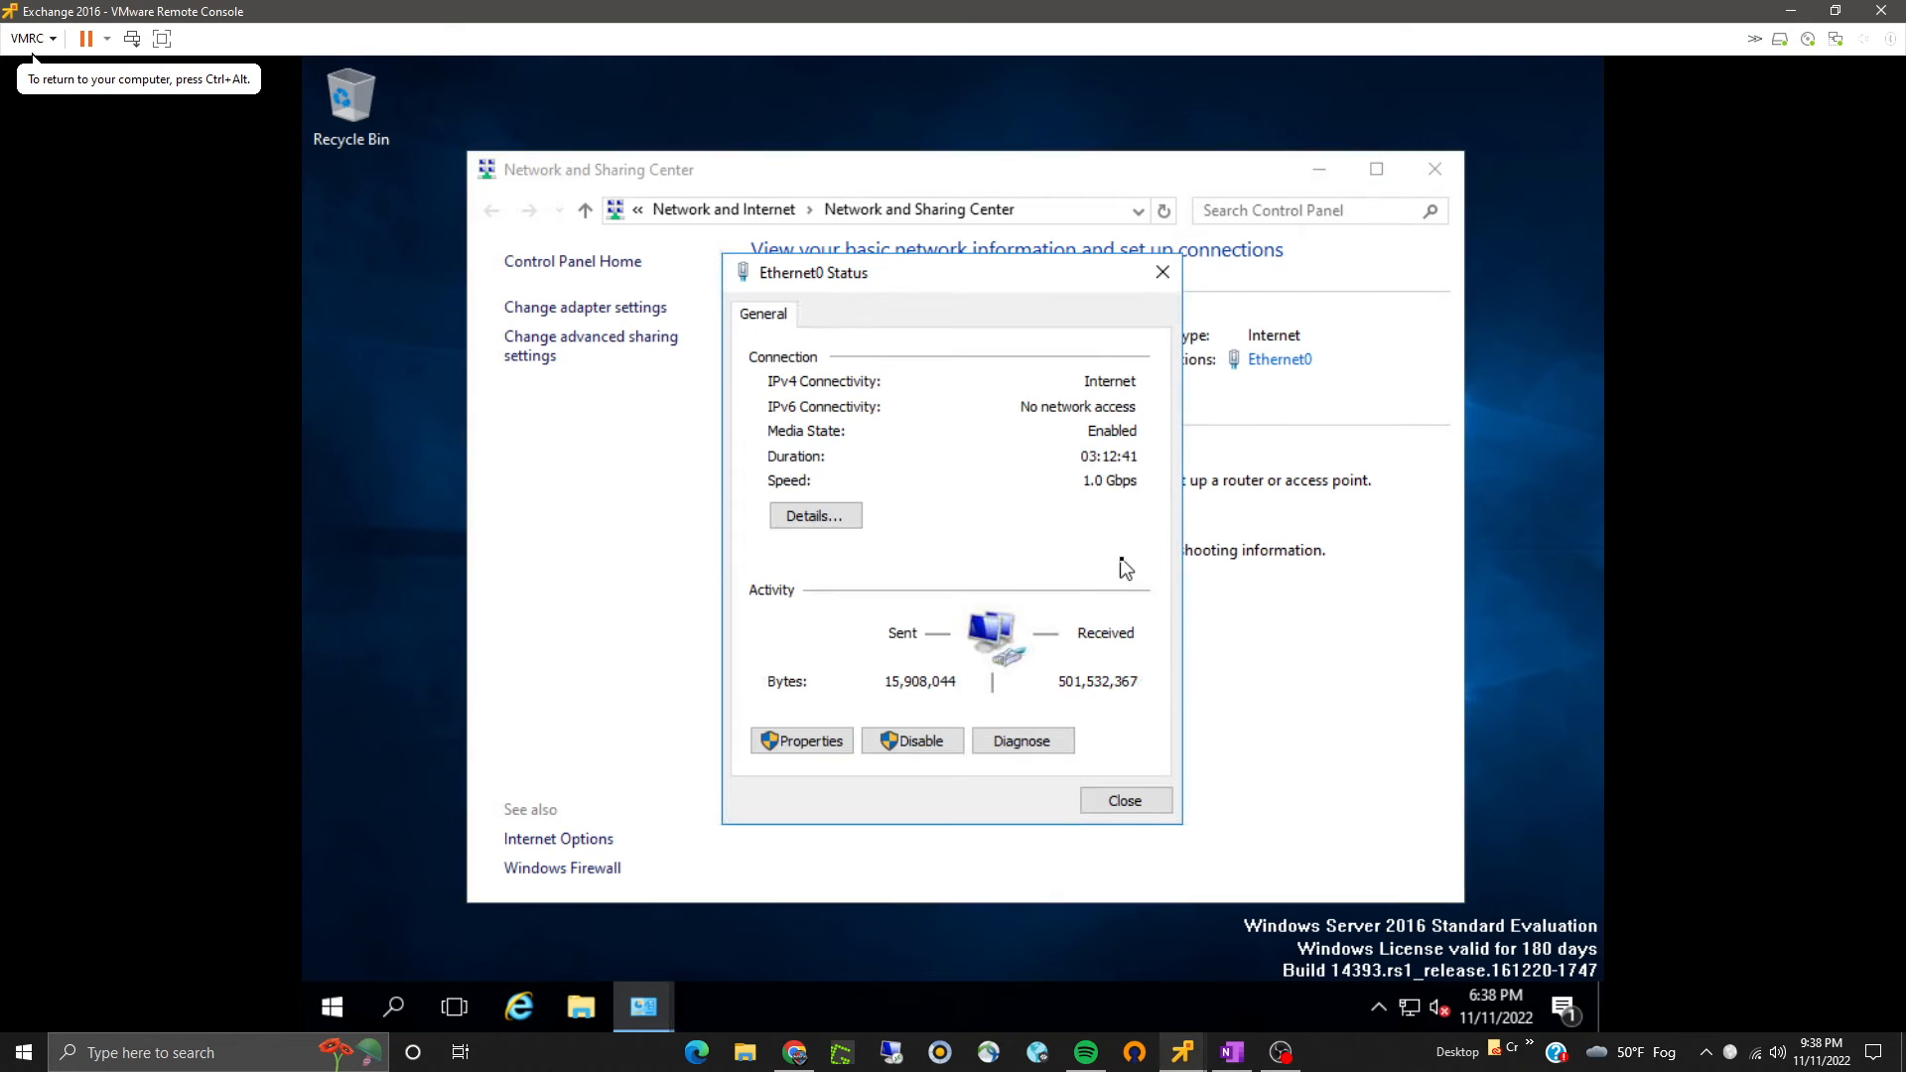
click(820, 741)
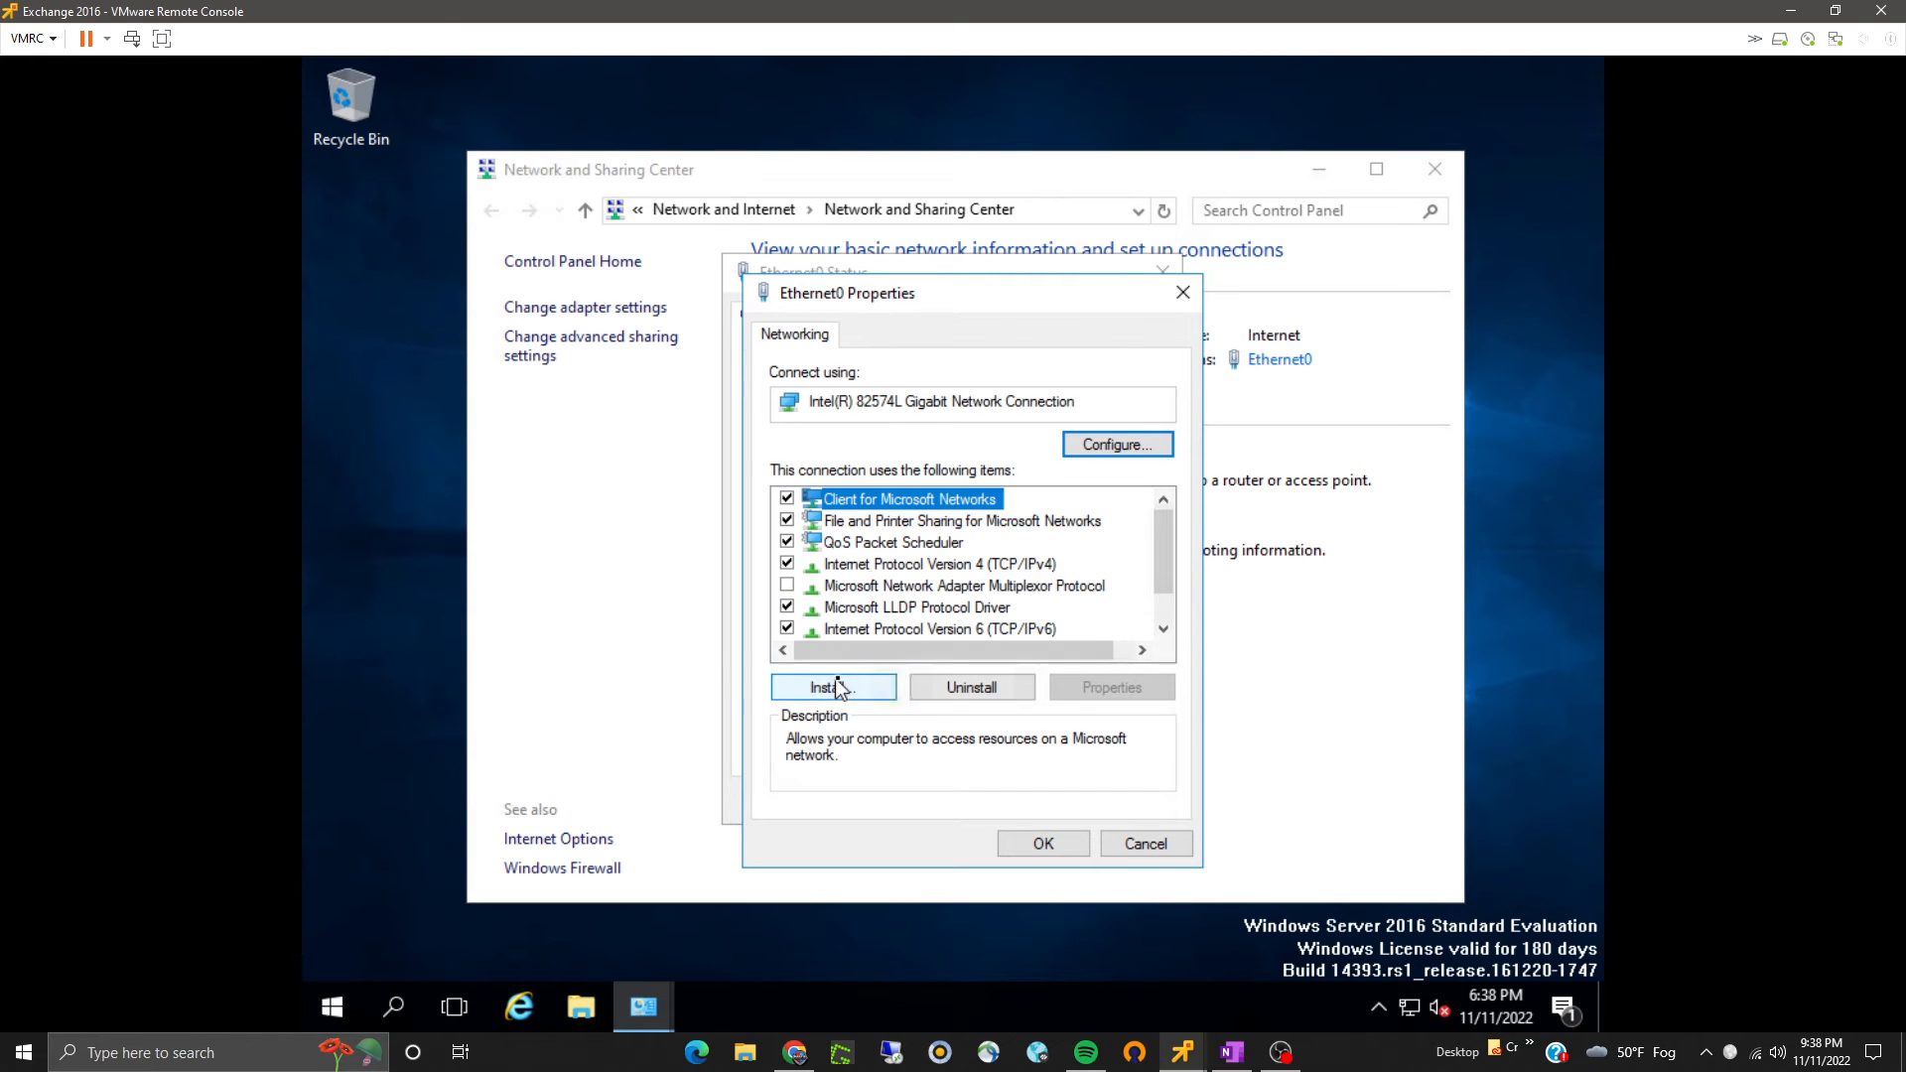
click(872, 566)
click(1064, 682)
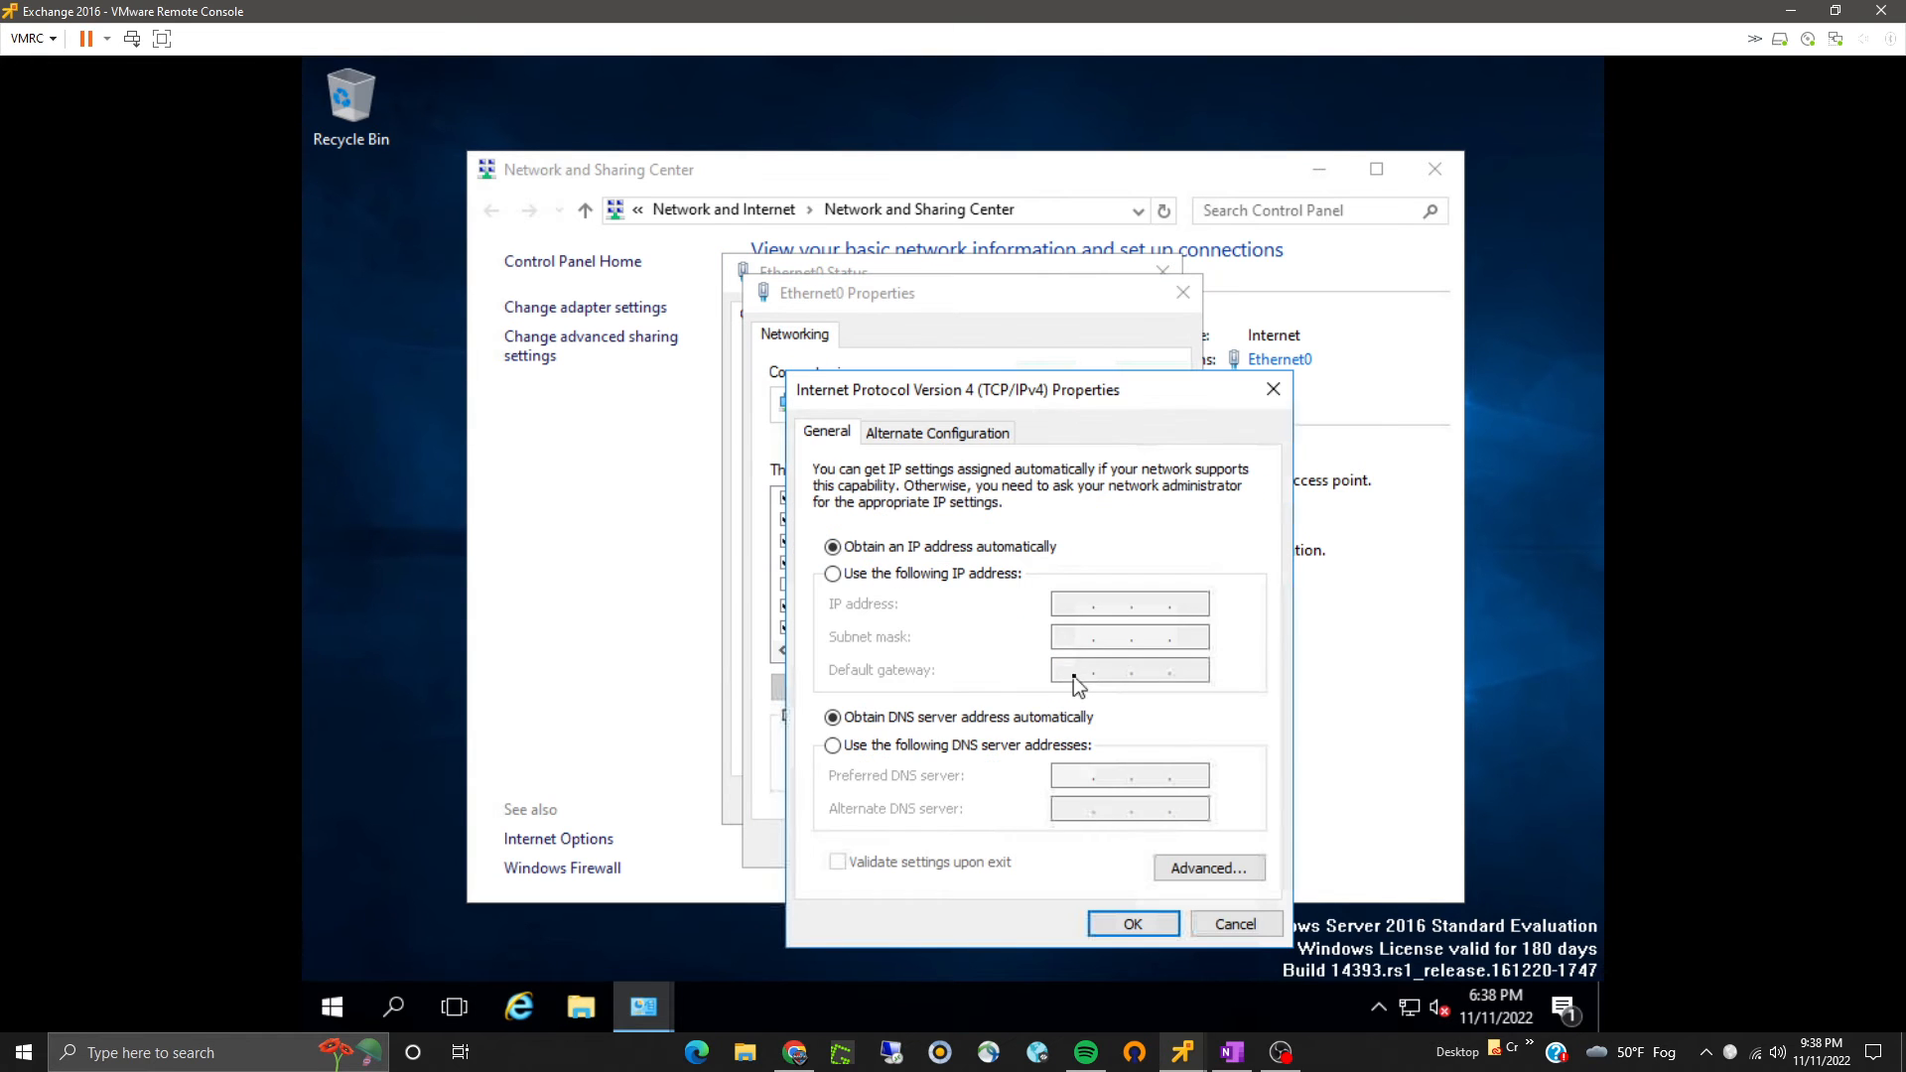
click(937, 580)
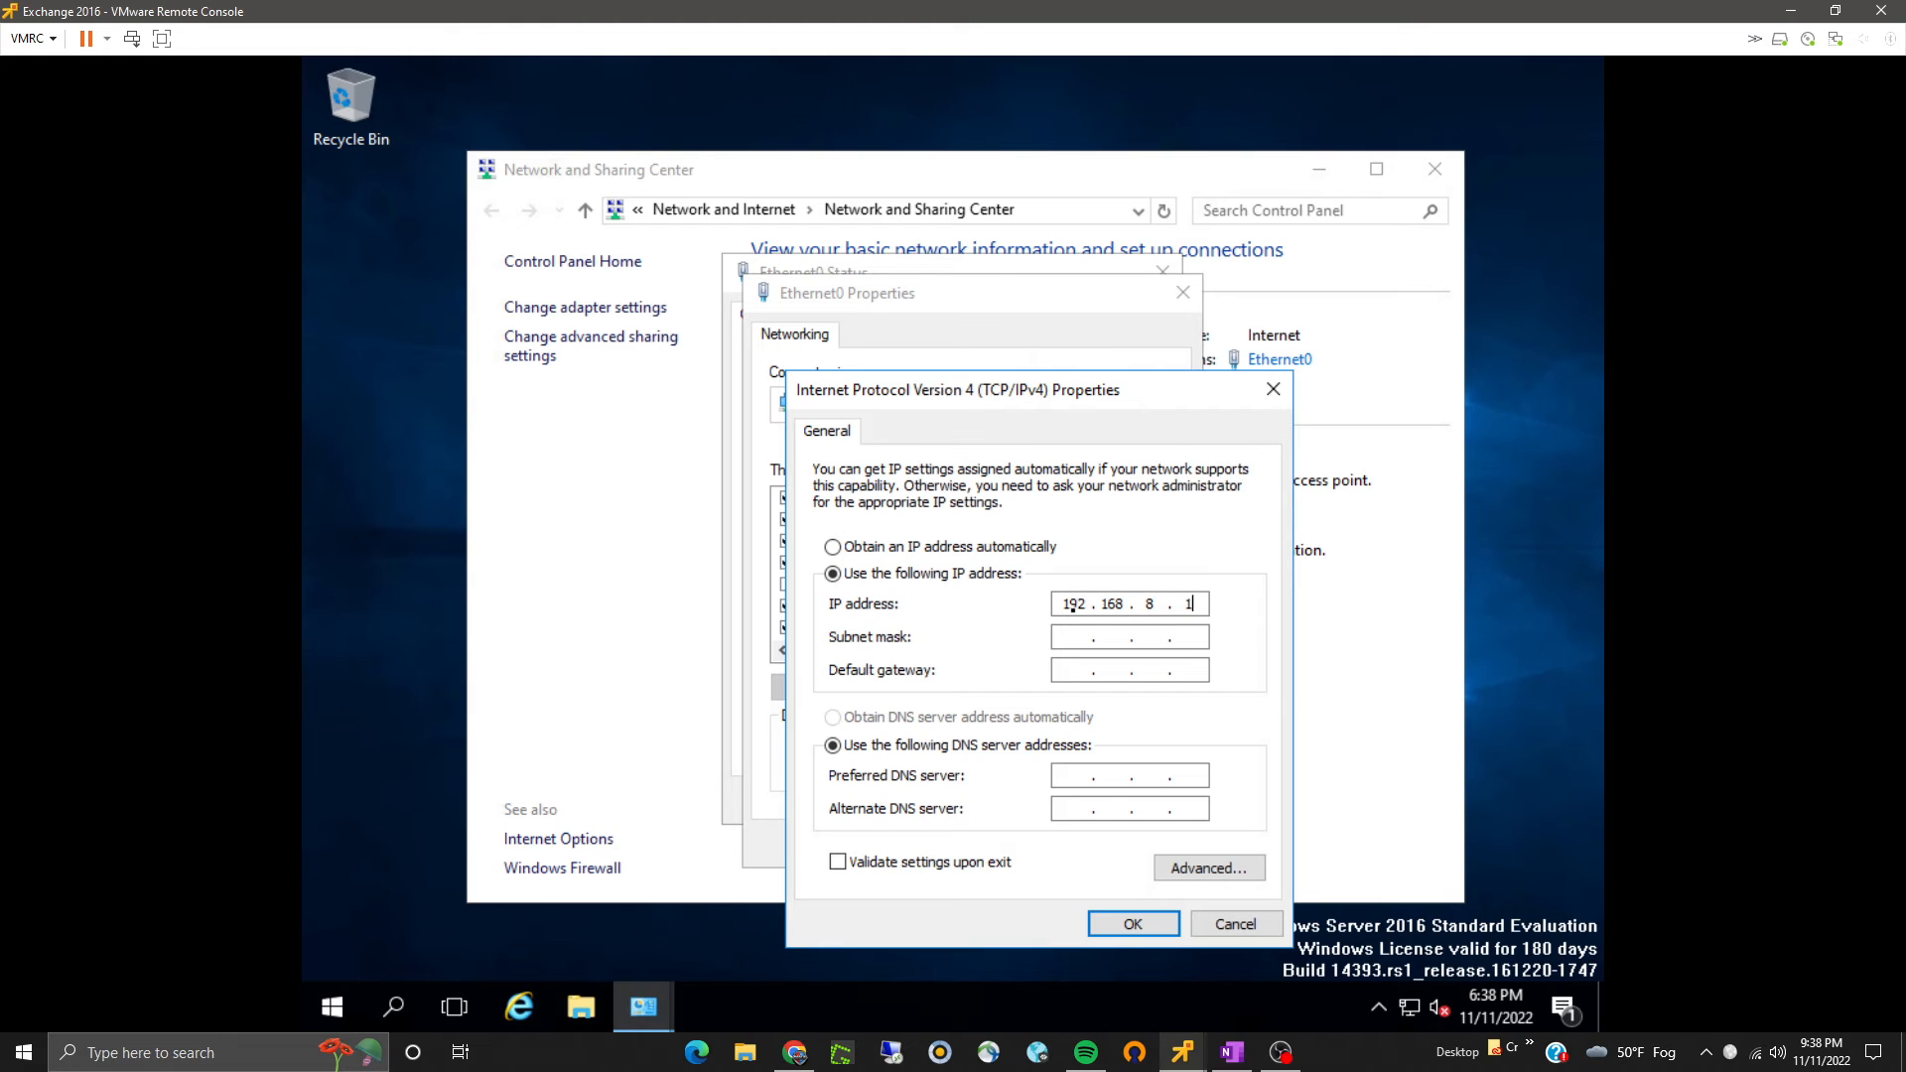
text(5)
click(1084, 638)
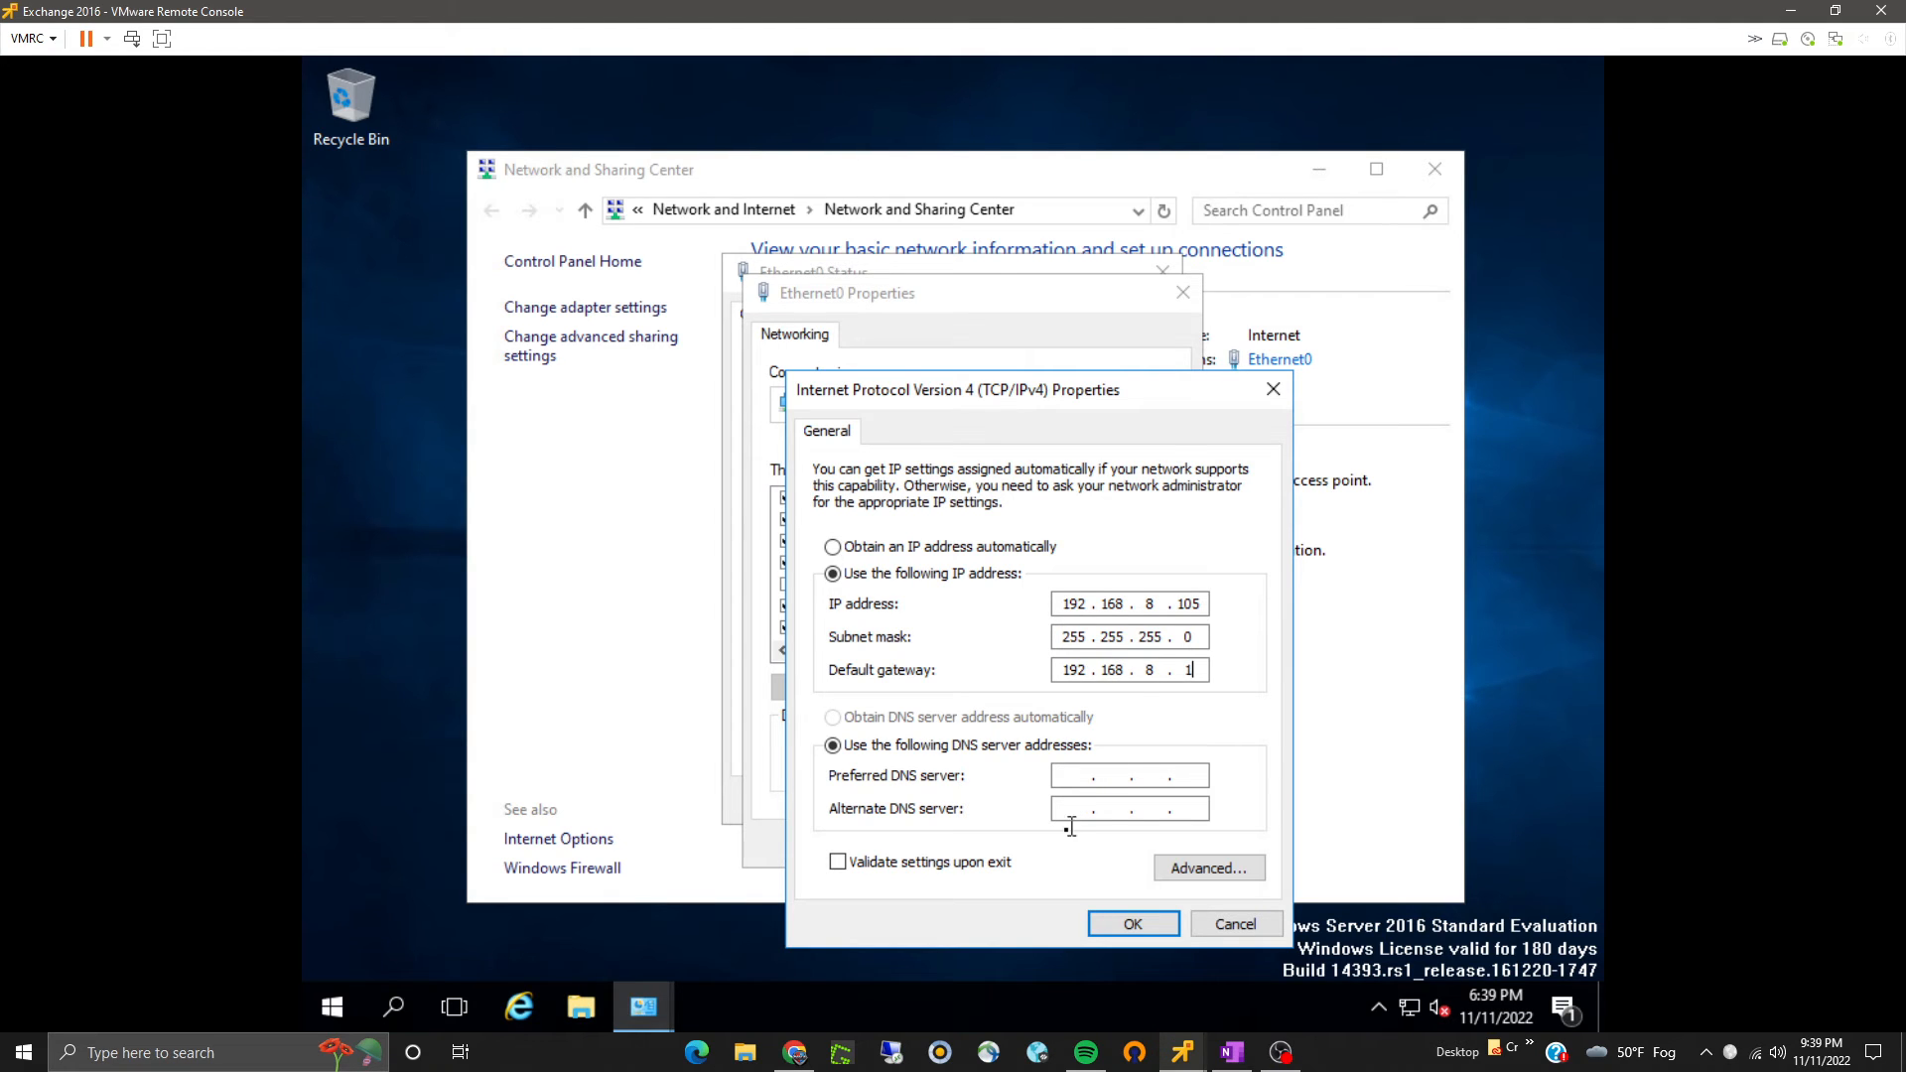
text(192.1688.1008.8.4.)
click(1116, 924)
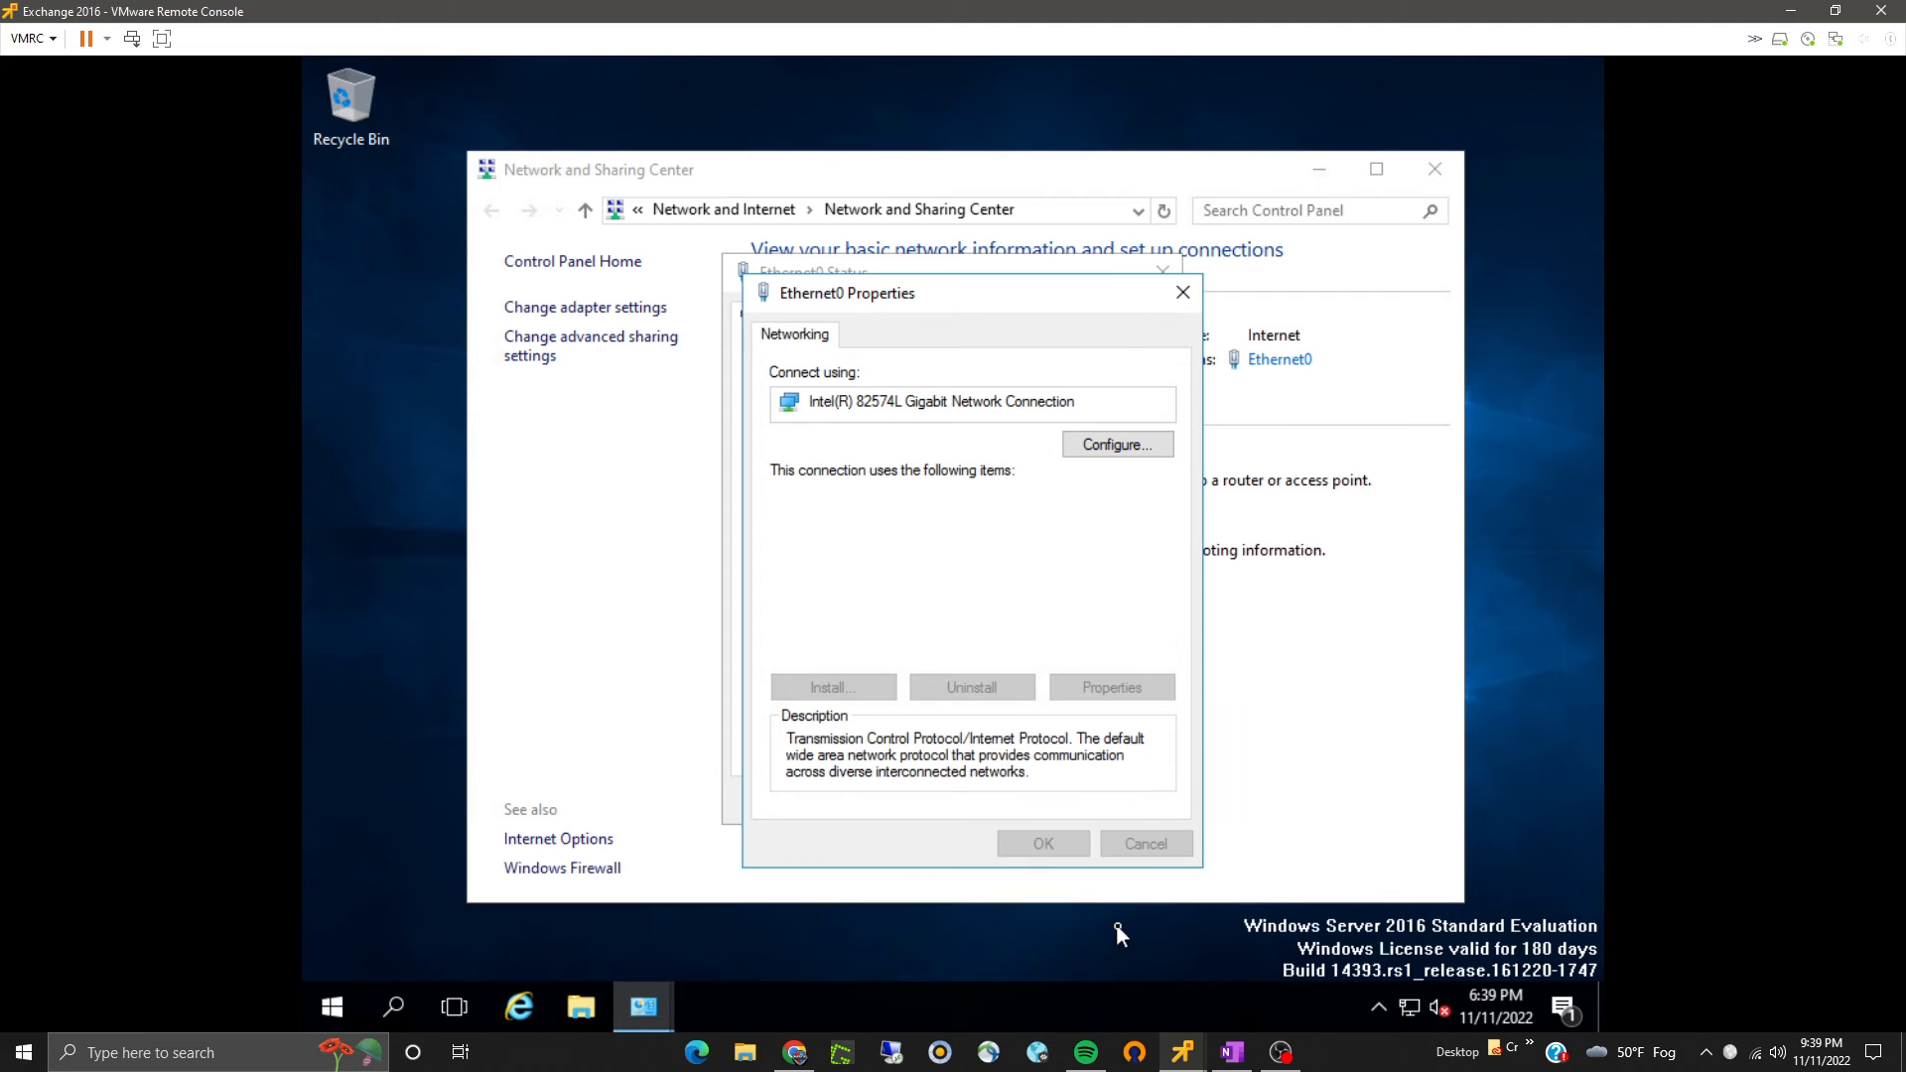
click(1066, 847)
click(1100, 808)
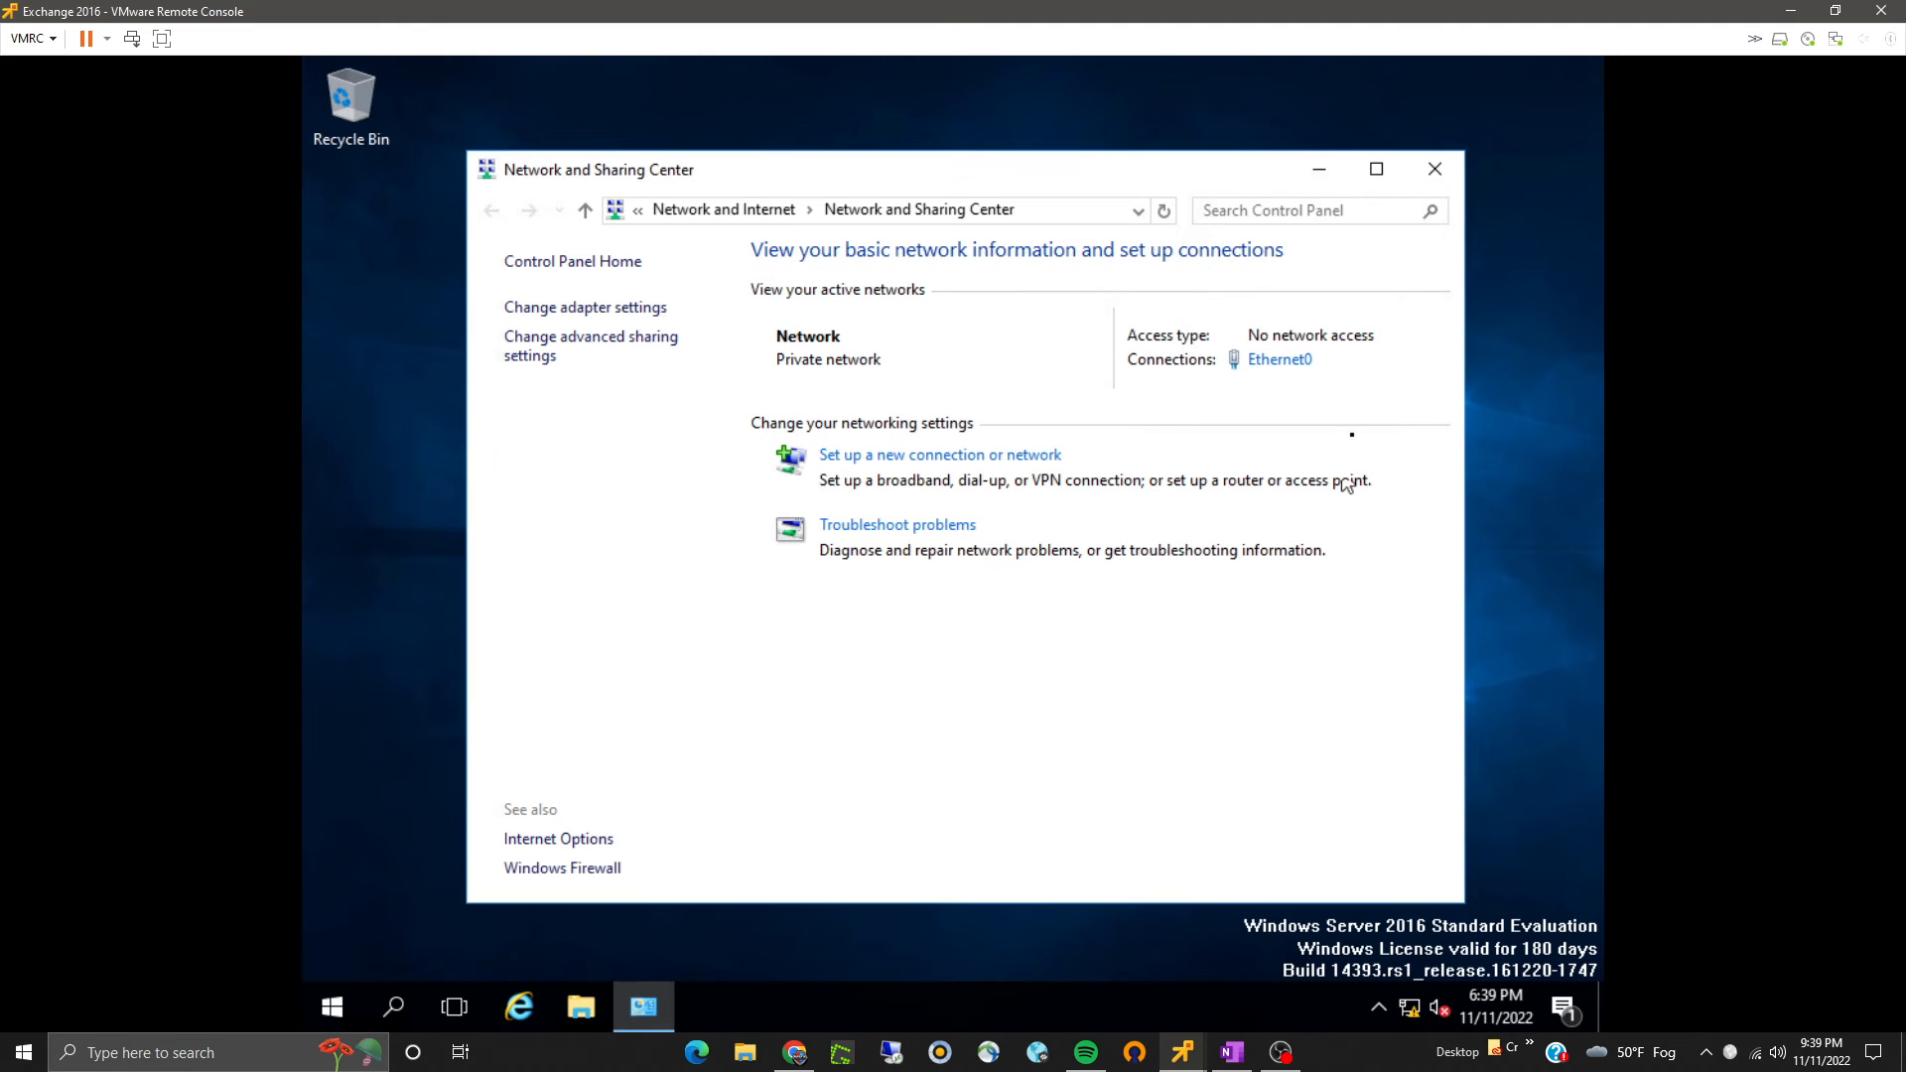
click(1430, 167)
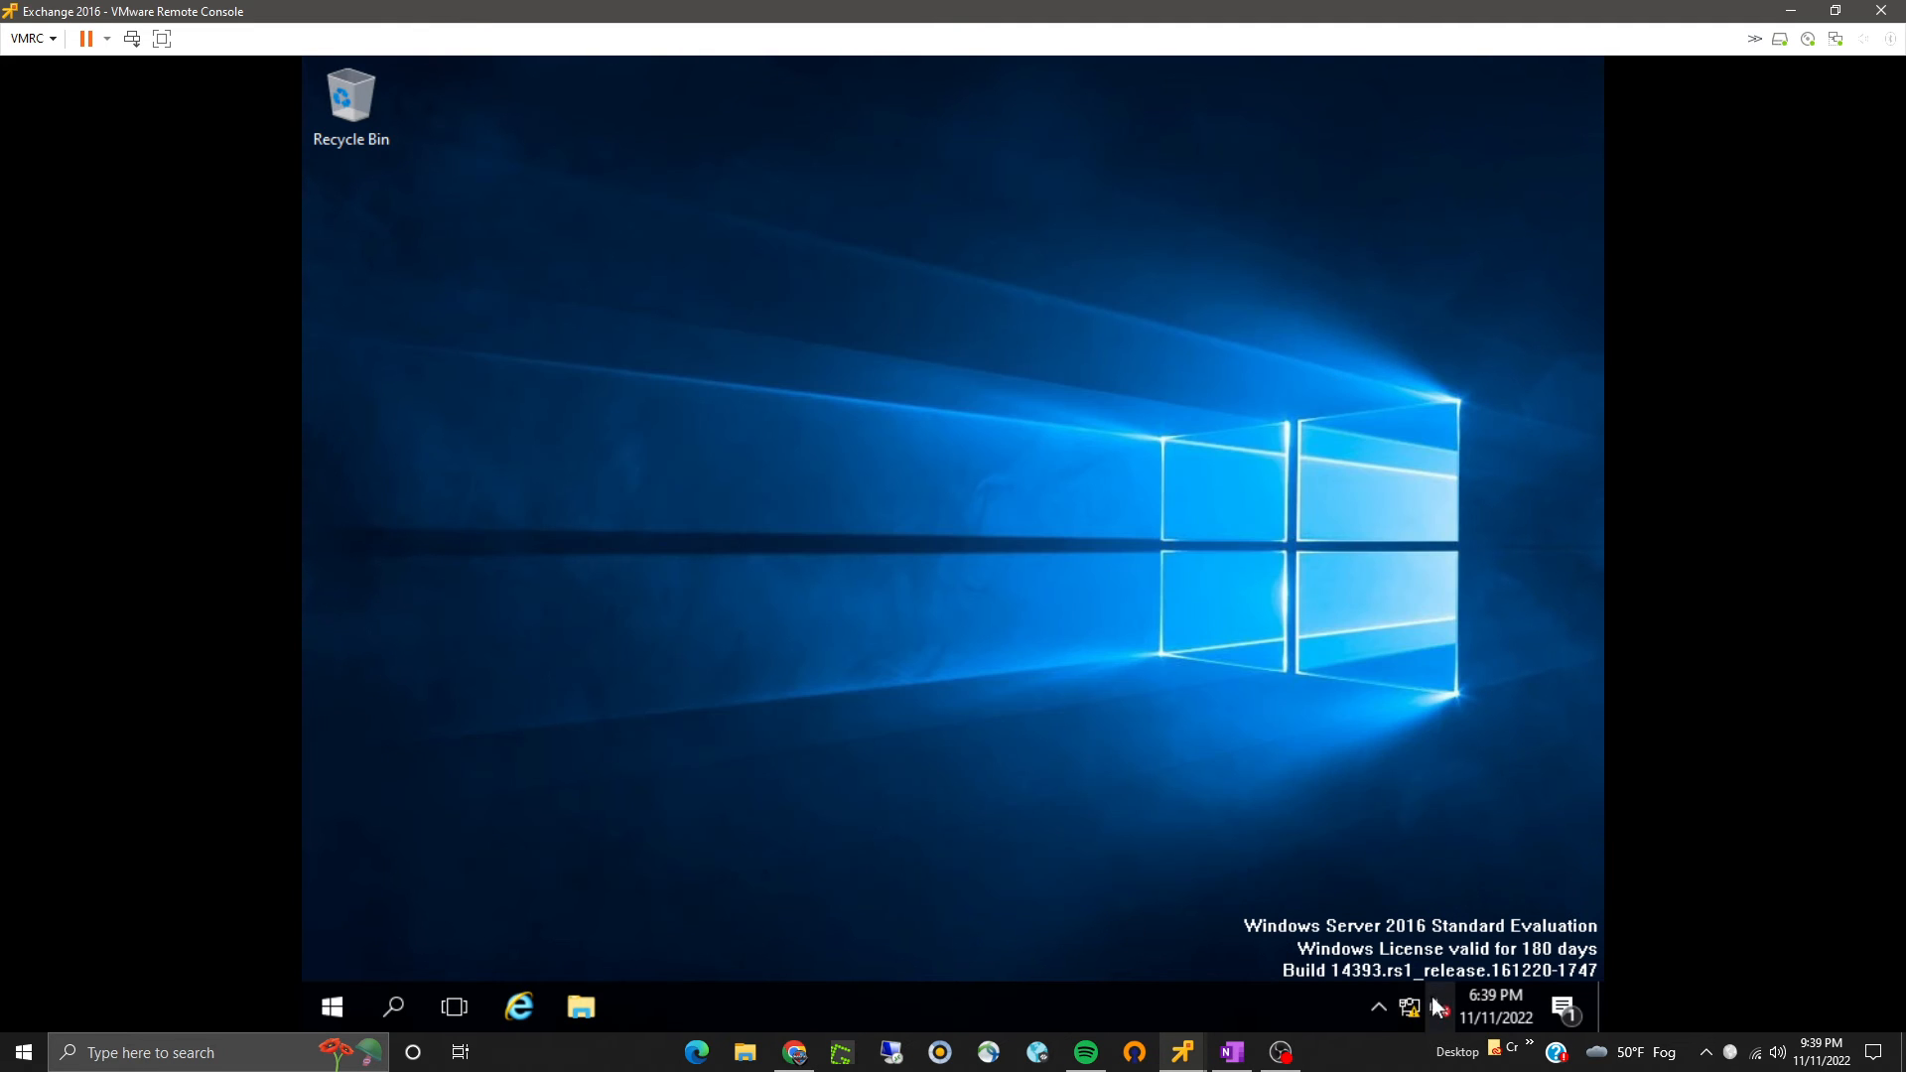
- Open This PC's system properties and rename the computer to Exchange101
click(580, 1007)
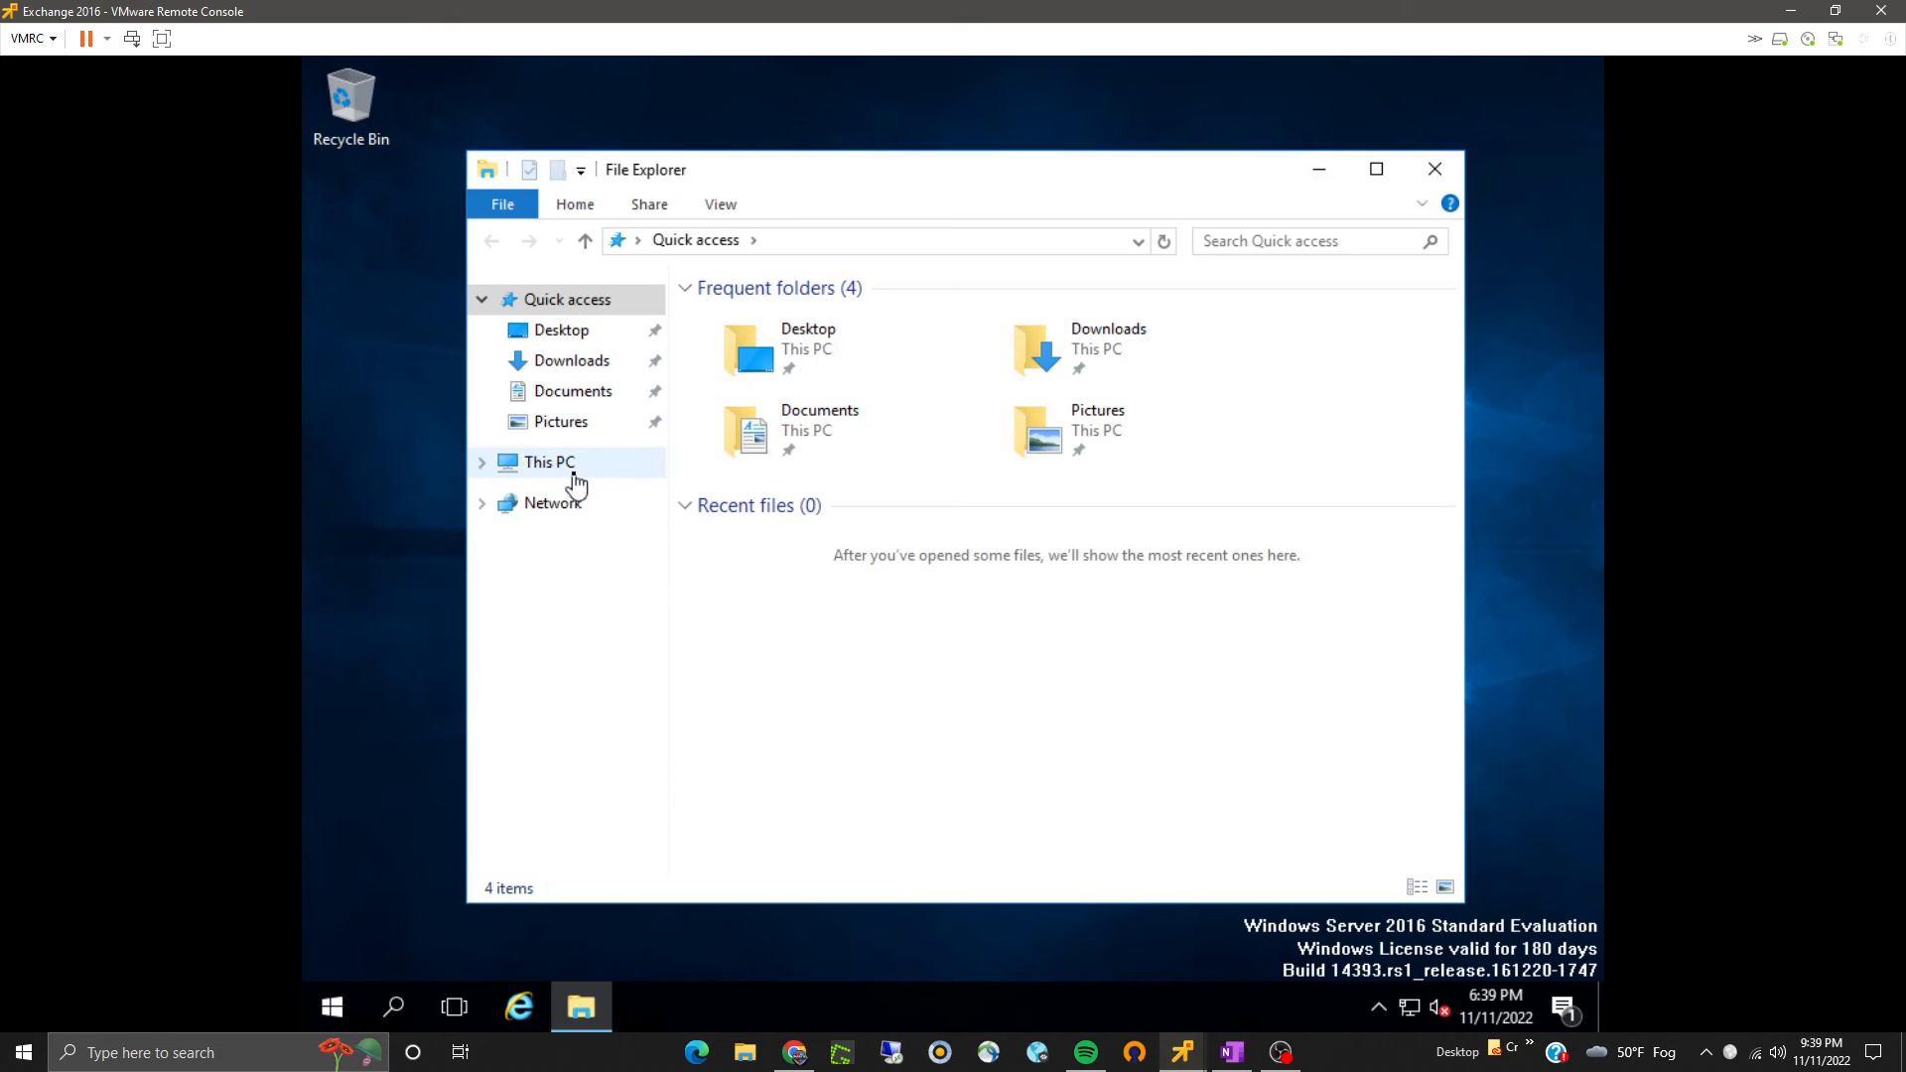
right_click(573, 466)
click(659, 805)
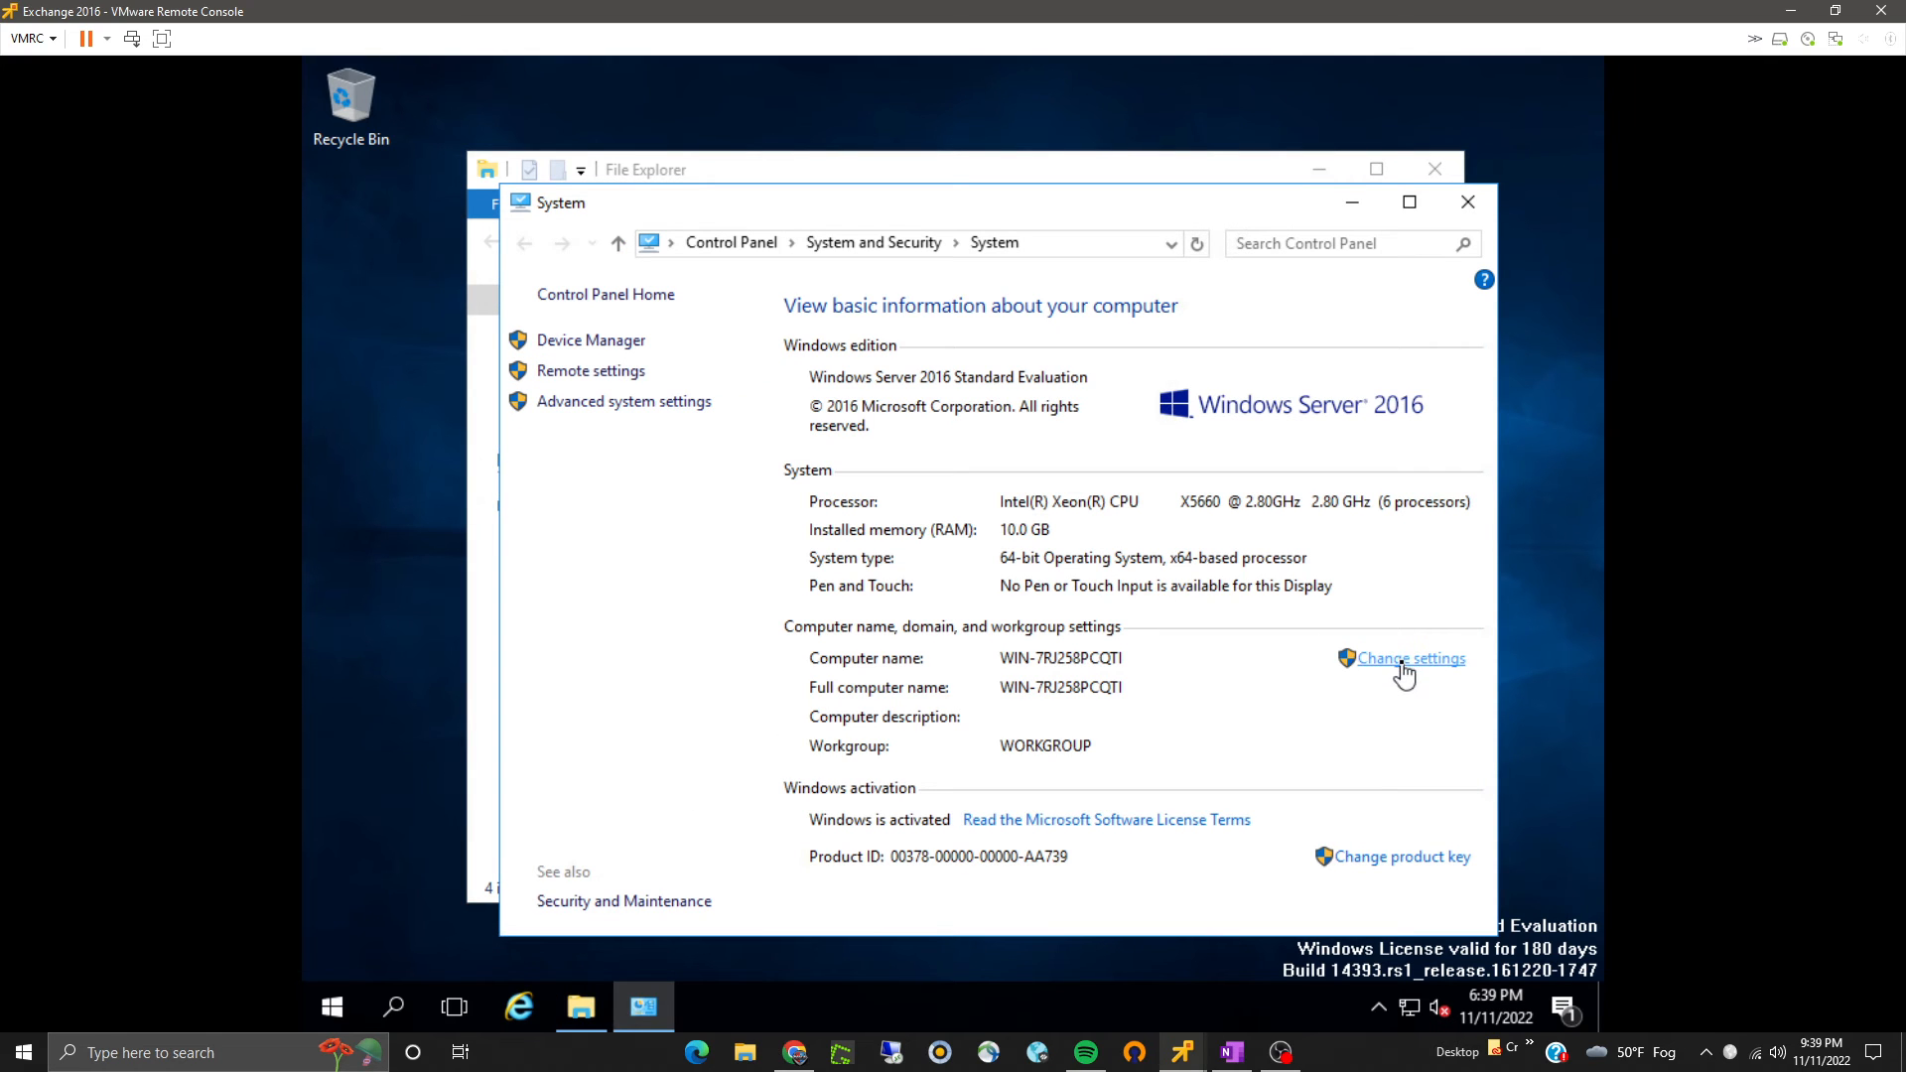
click(1404, 659)
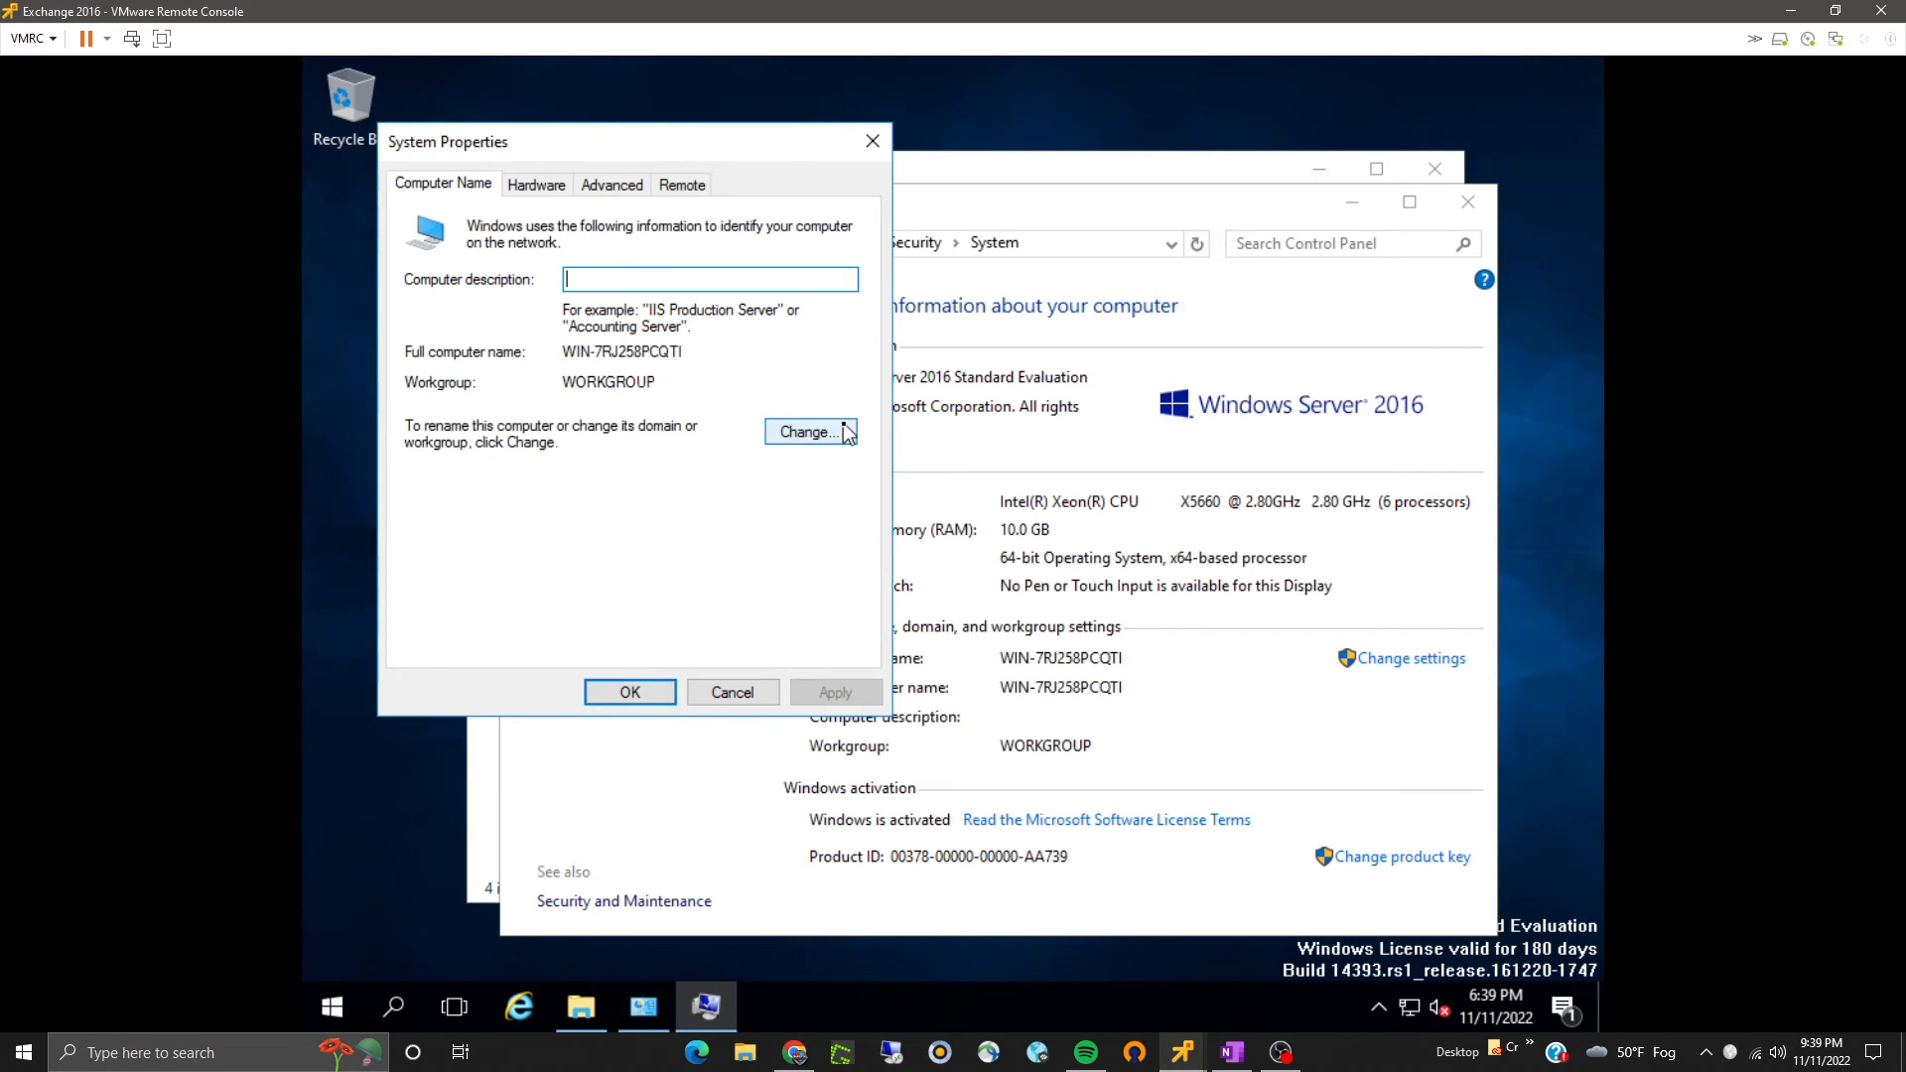
click(808, 429)
click(431, 485)
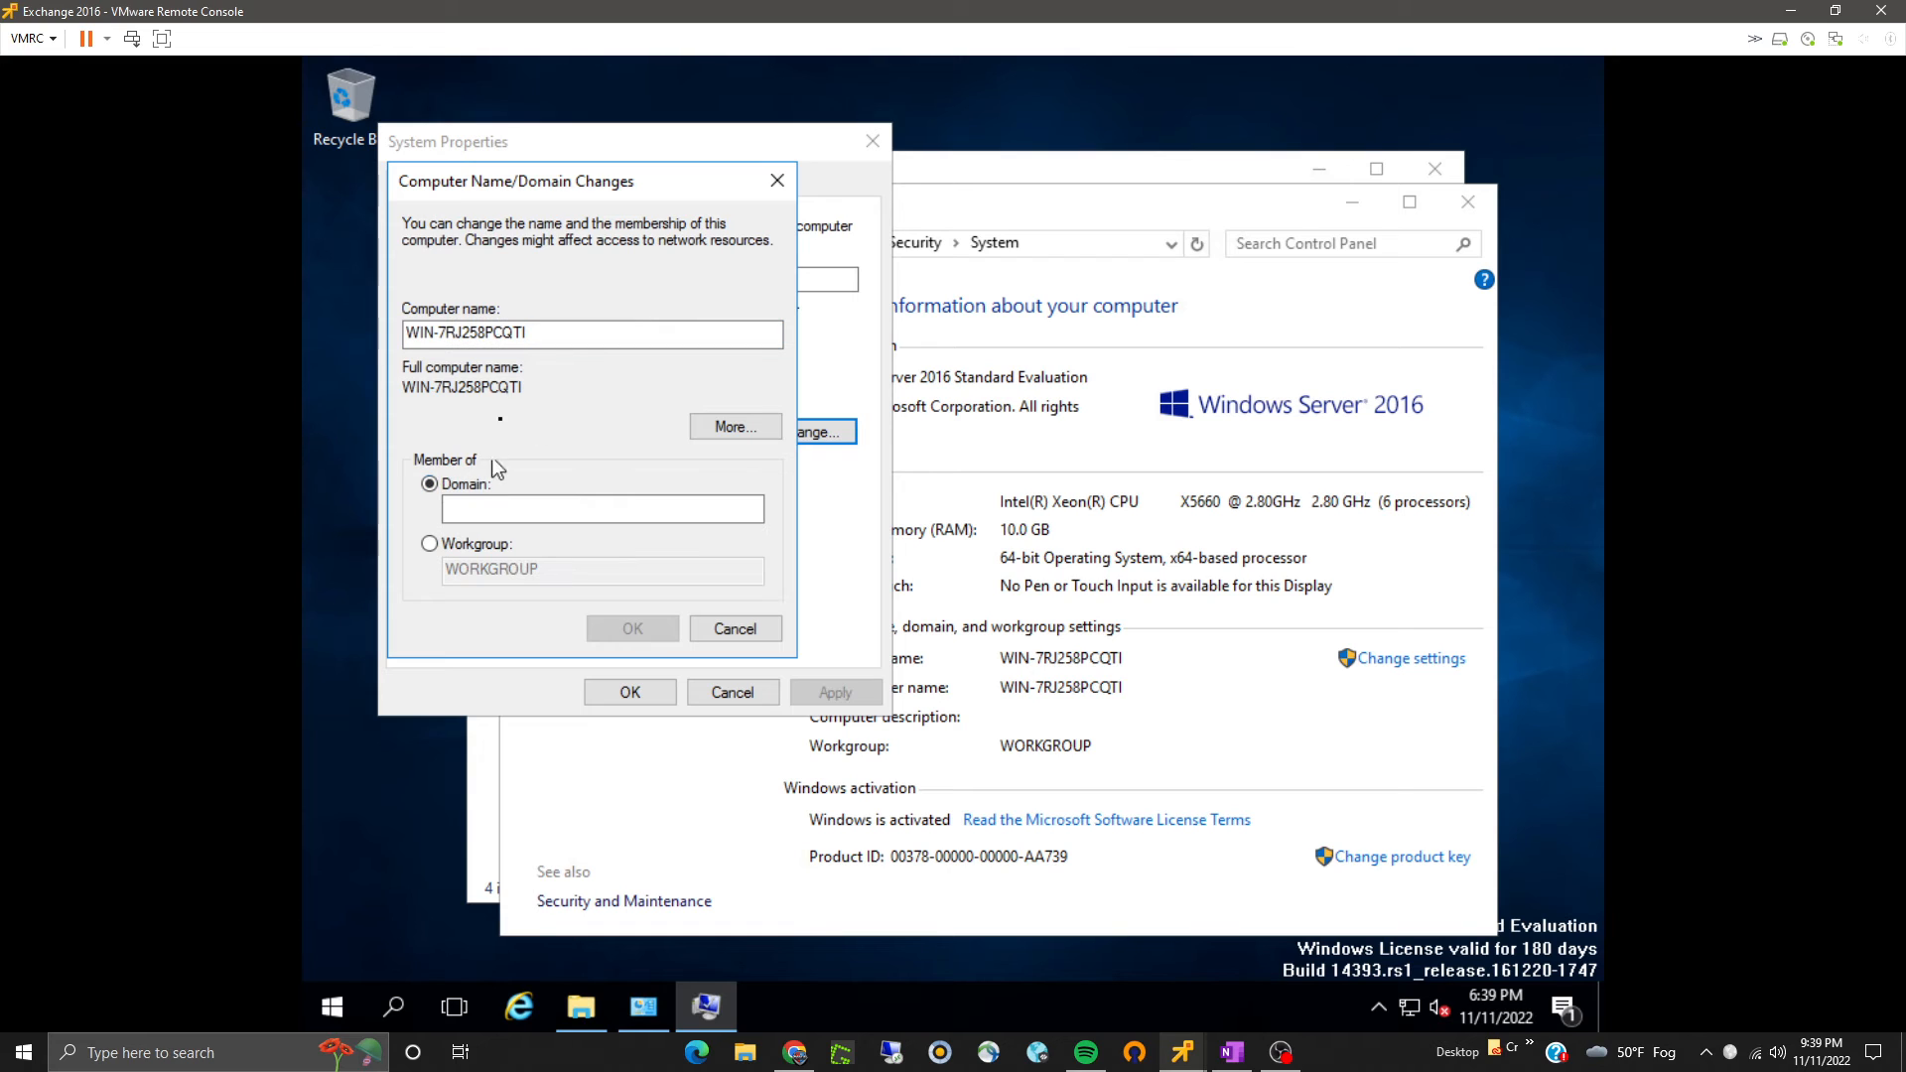
click(536, 335)
drag(536, 336, 405, 338)
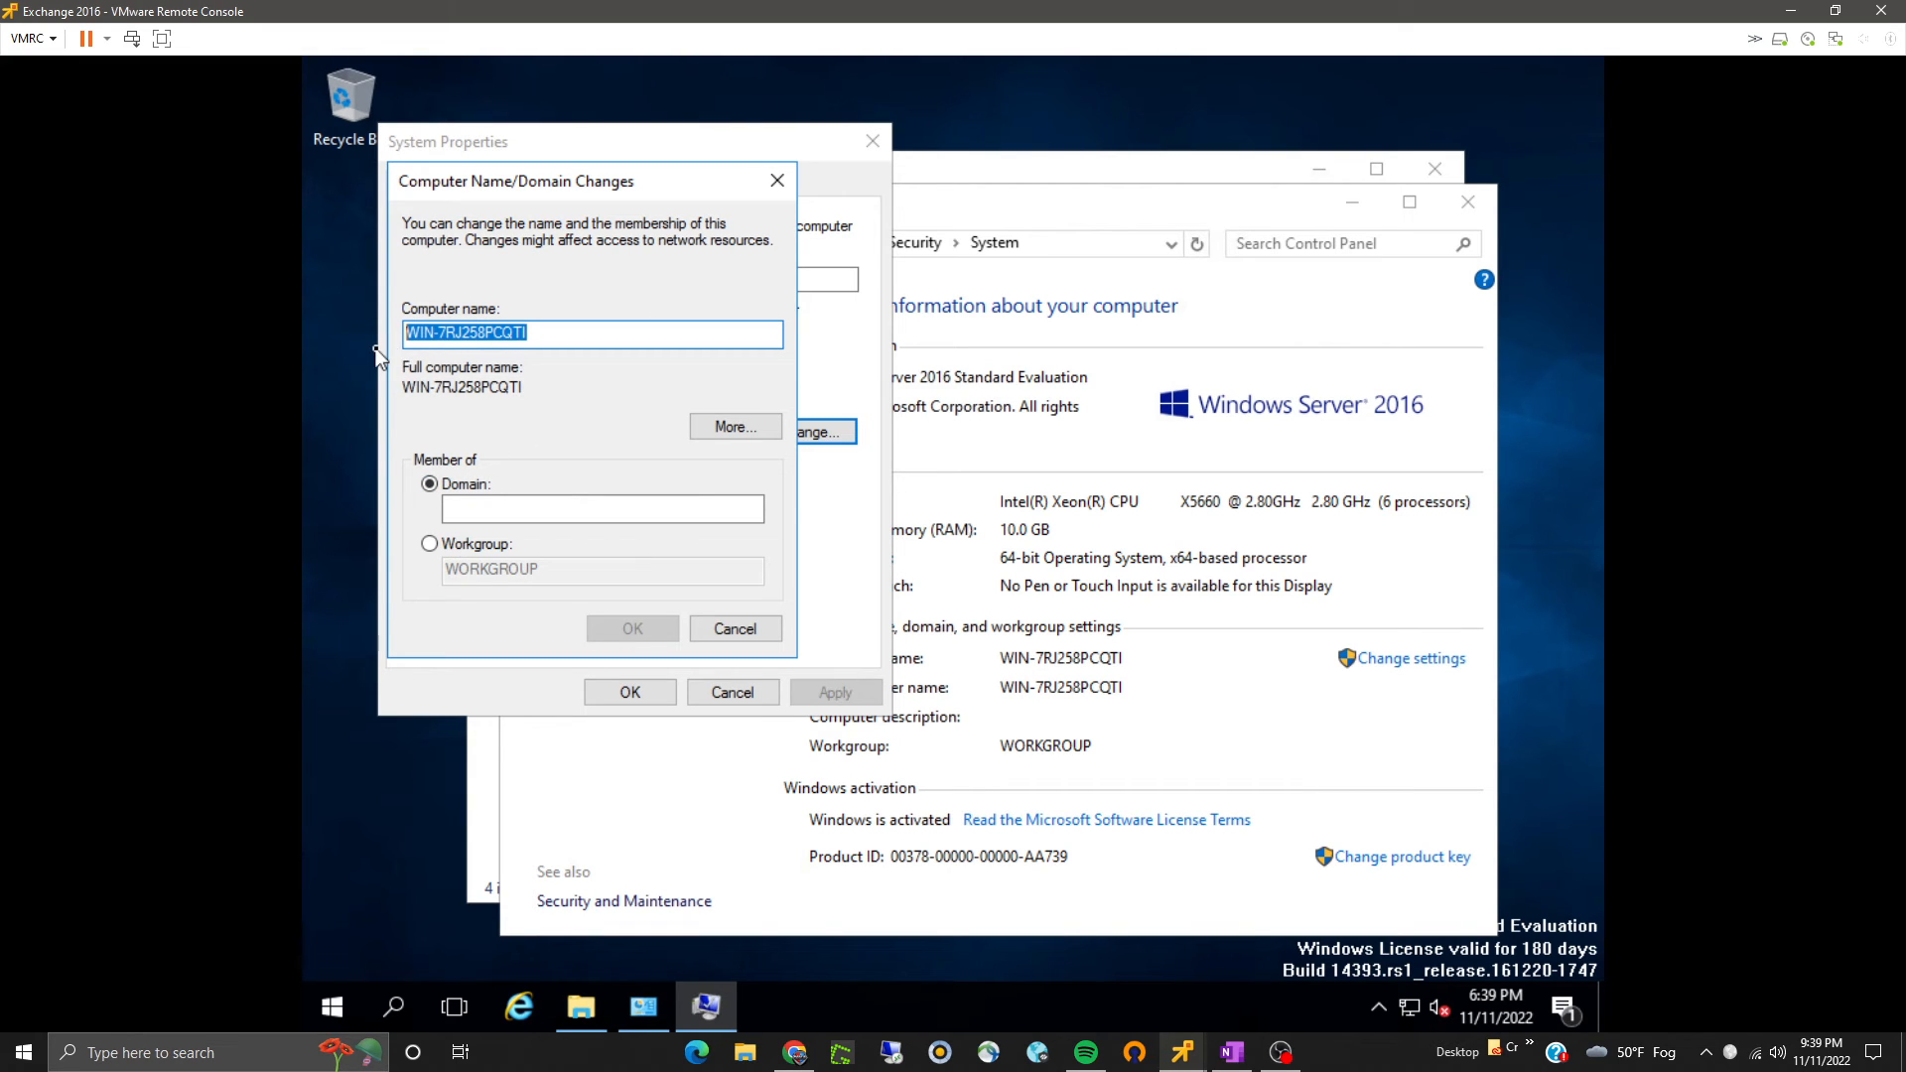
text(Exchange1)
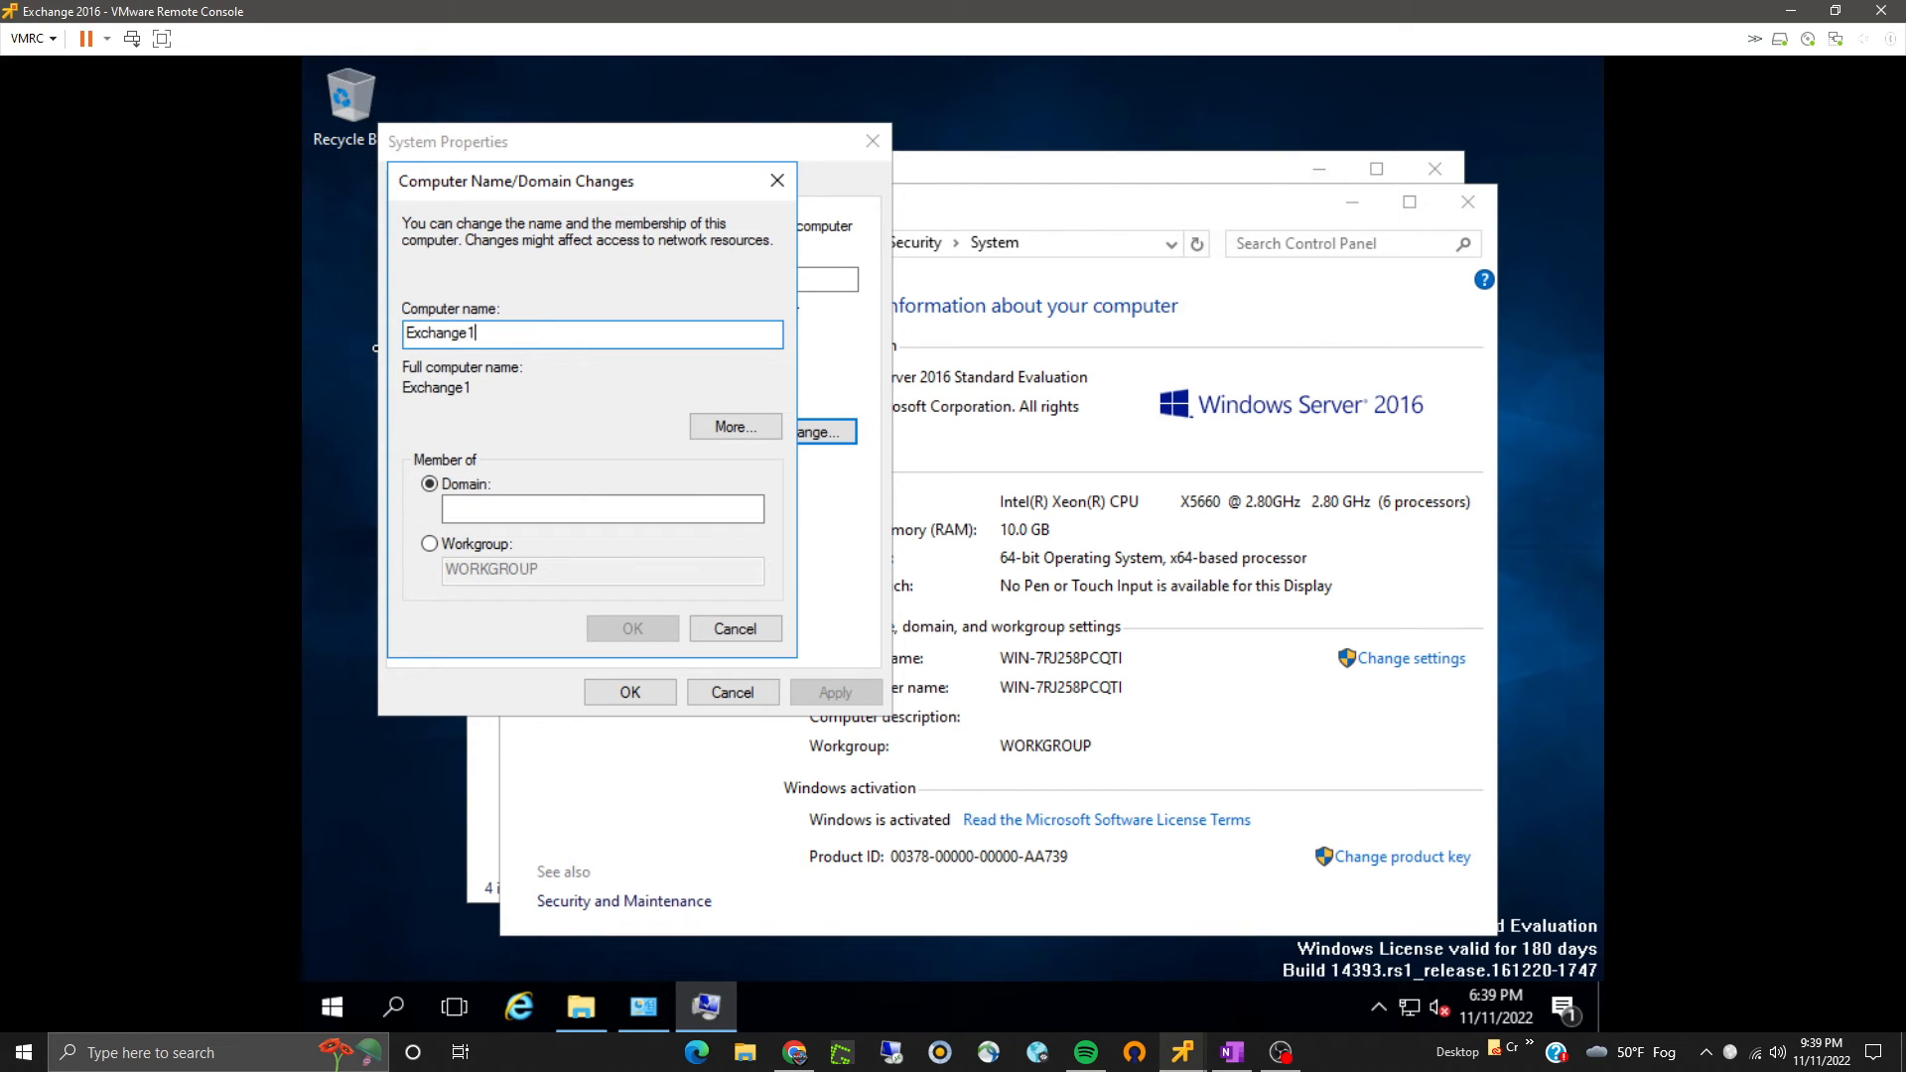
text(01)
- Set the computer to join the bradsysadmin.local domain
click(453, 509)
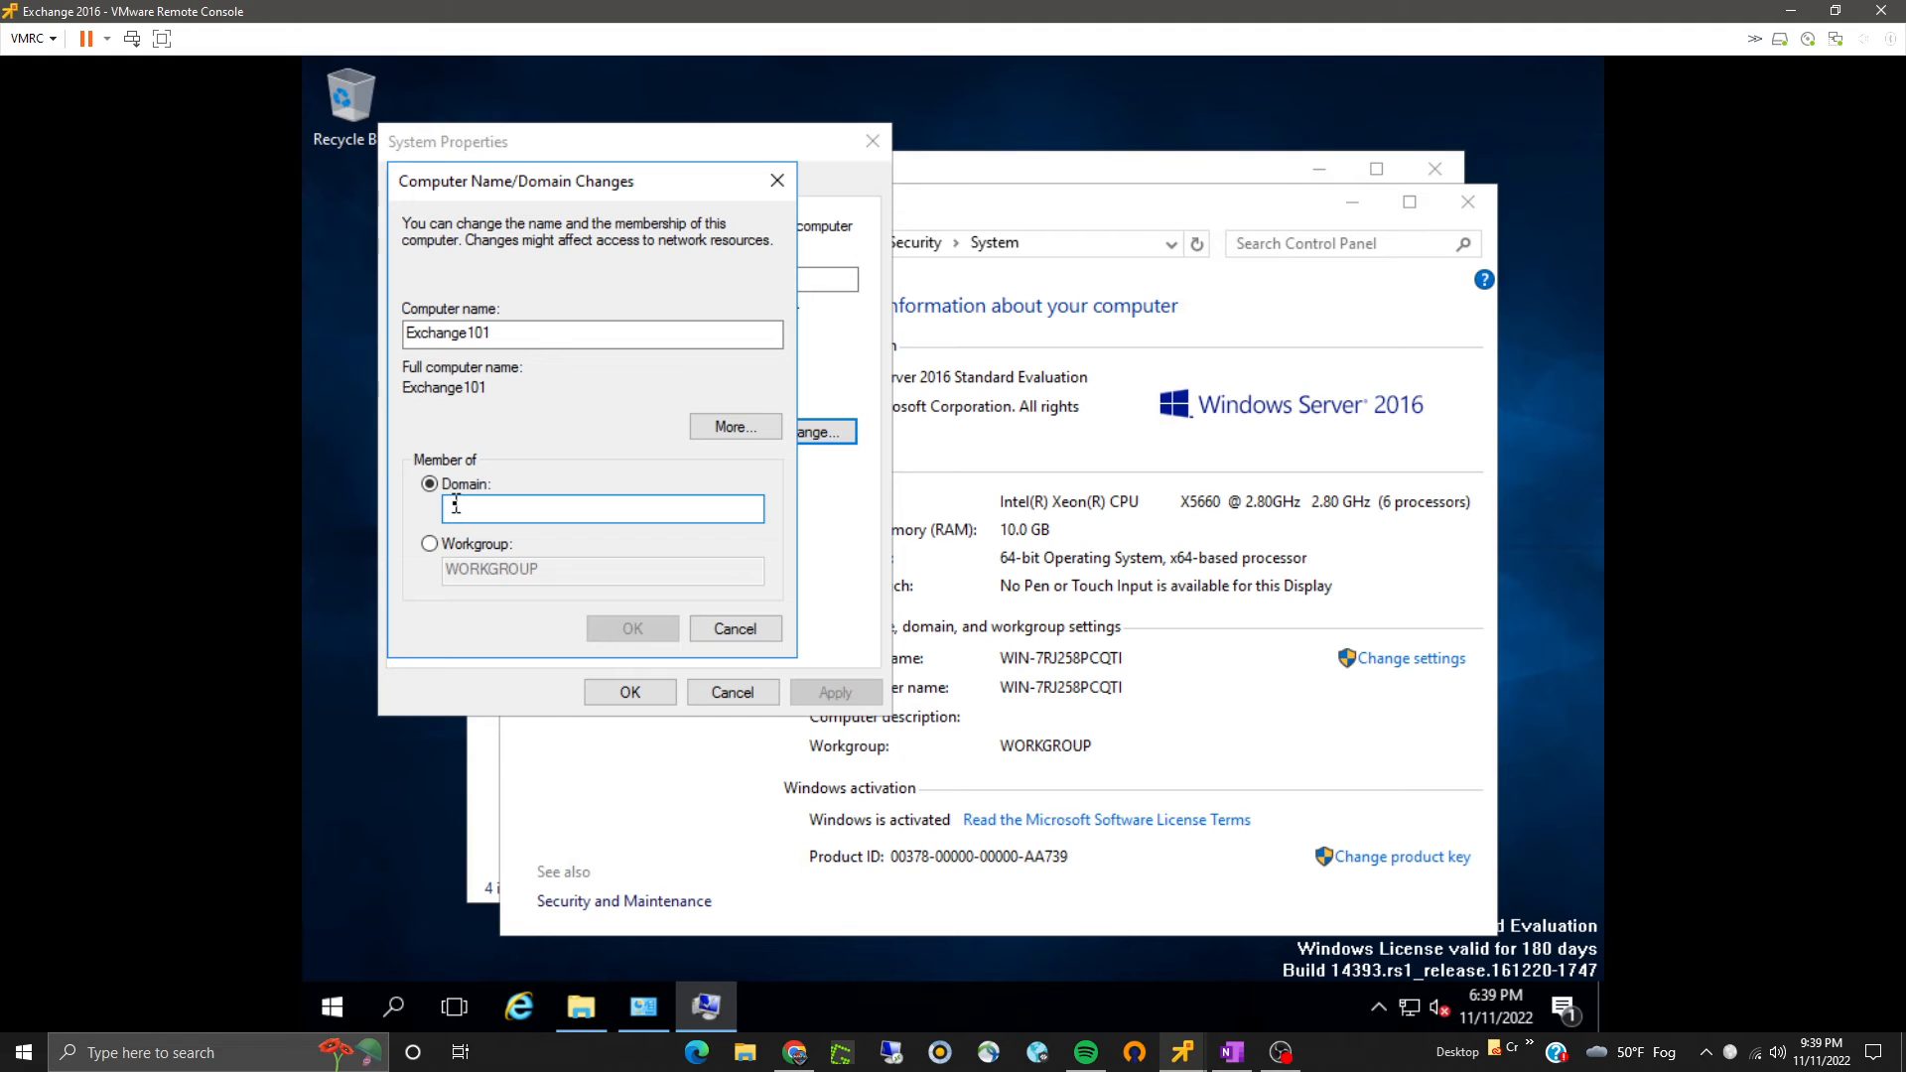
text(brads)
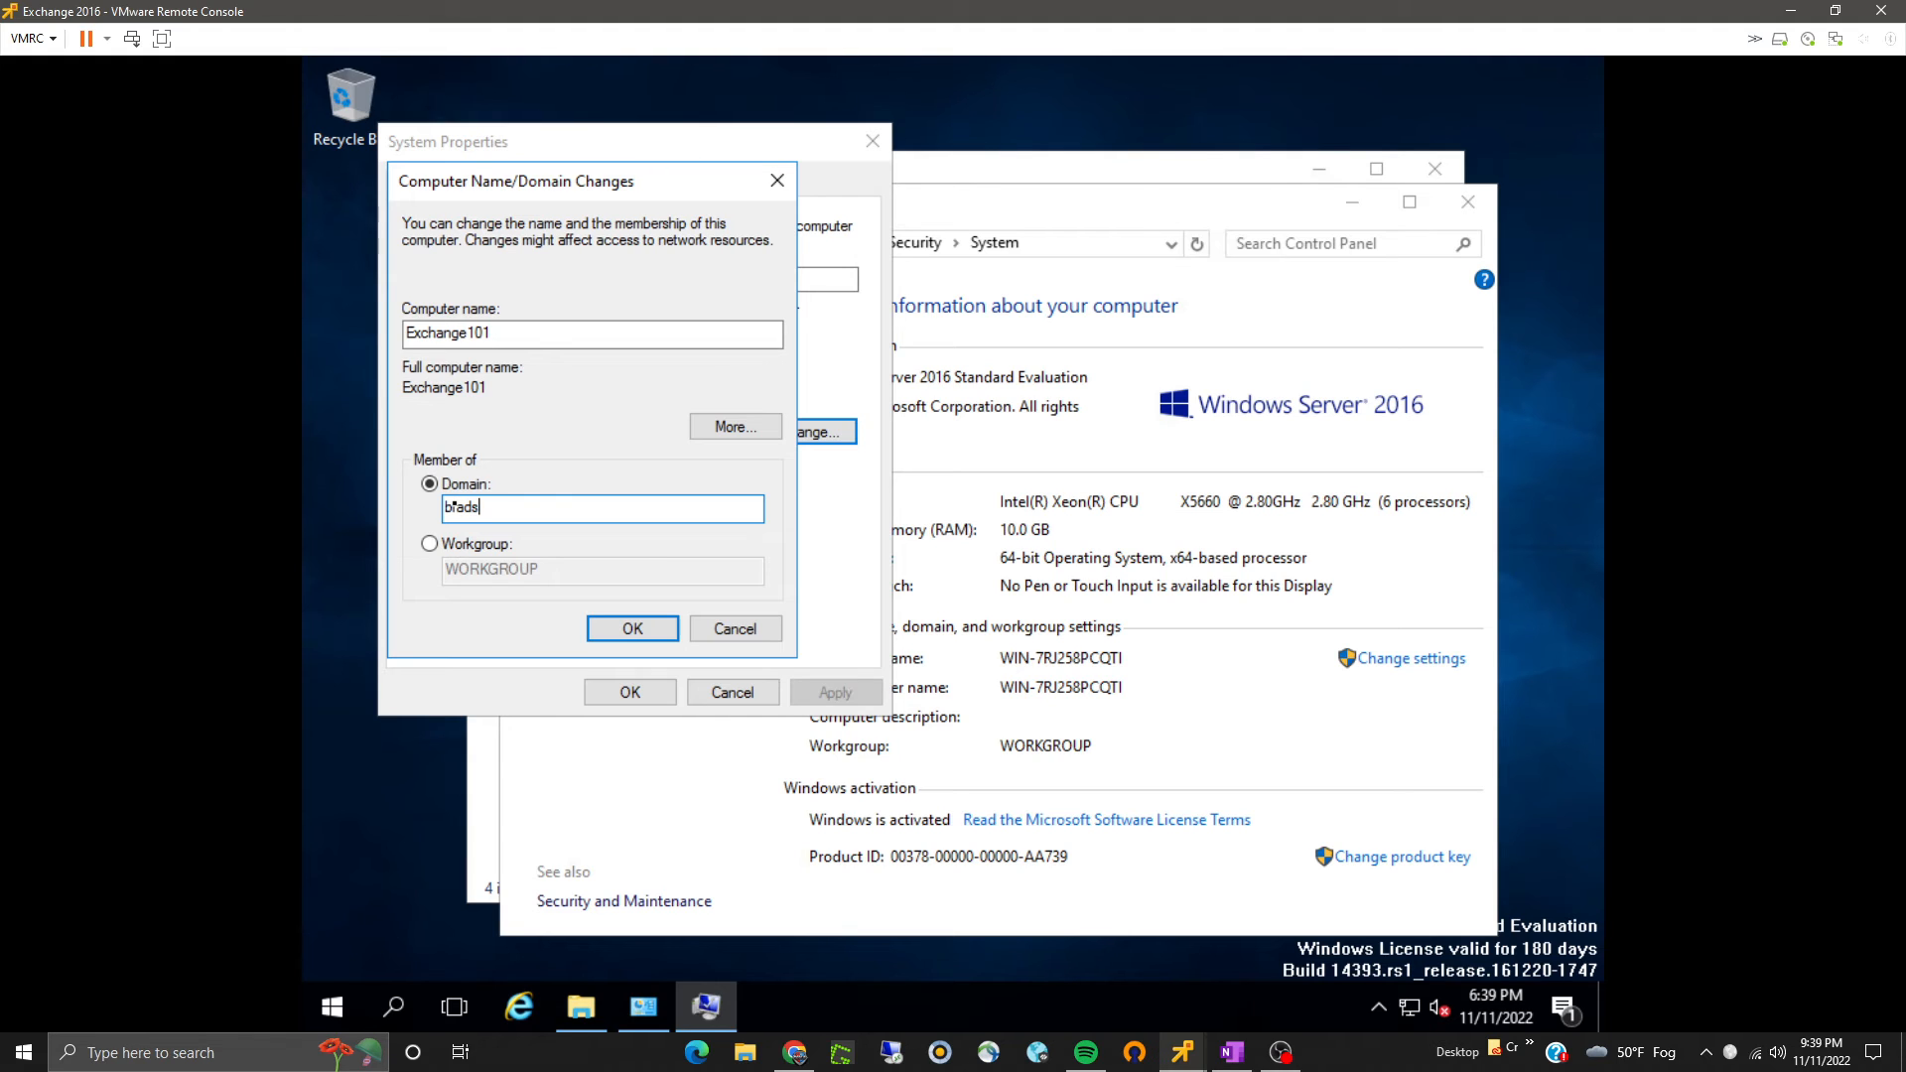
text(ysadmin.local)
click(645, 627)
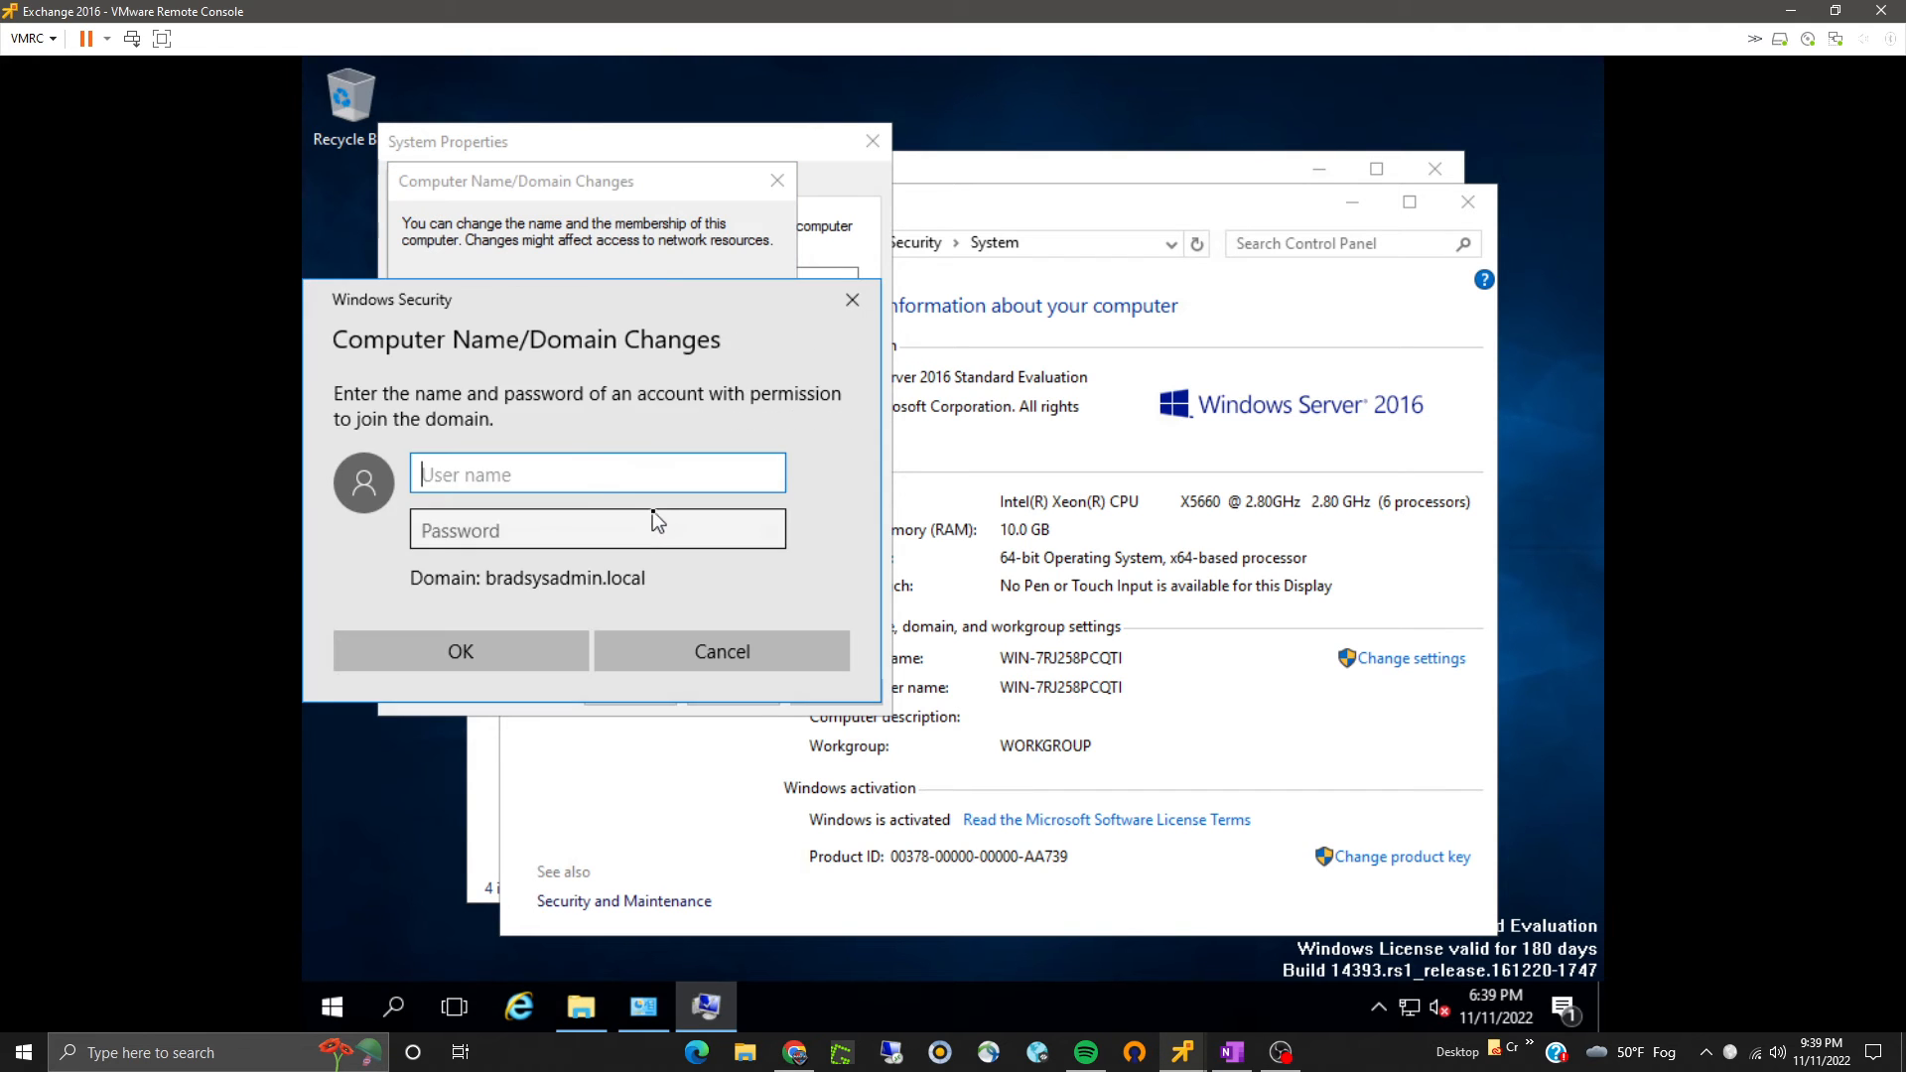
- Open a Command Prompt and ping the domain controller by its short name dc3
click(334, 1005)
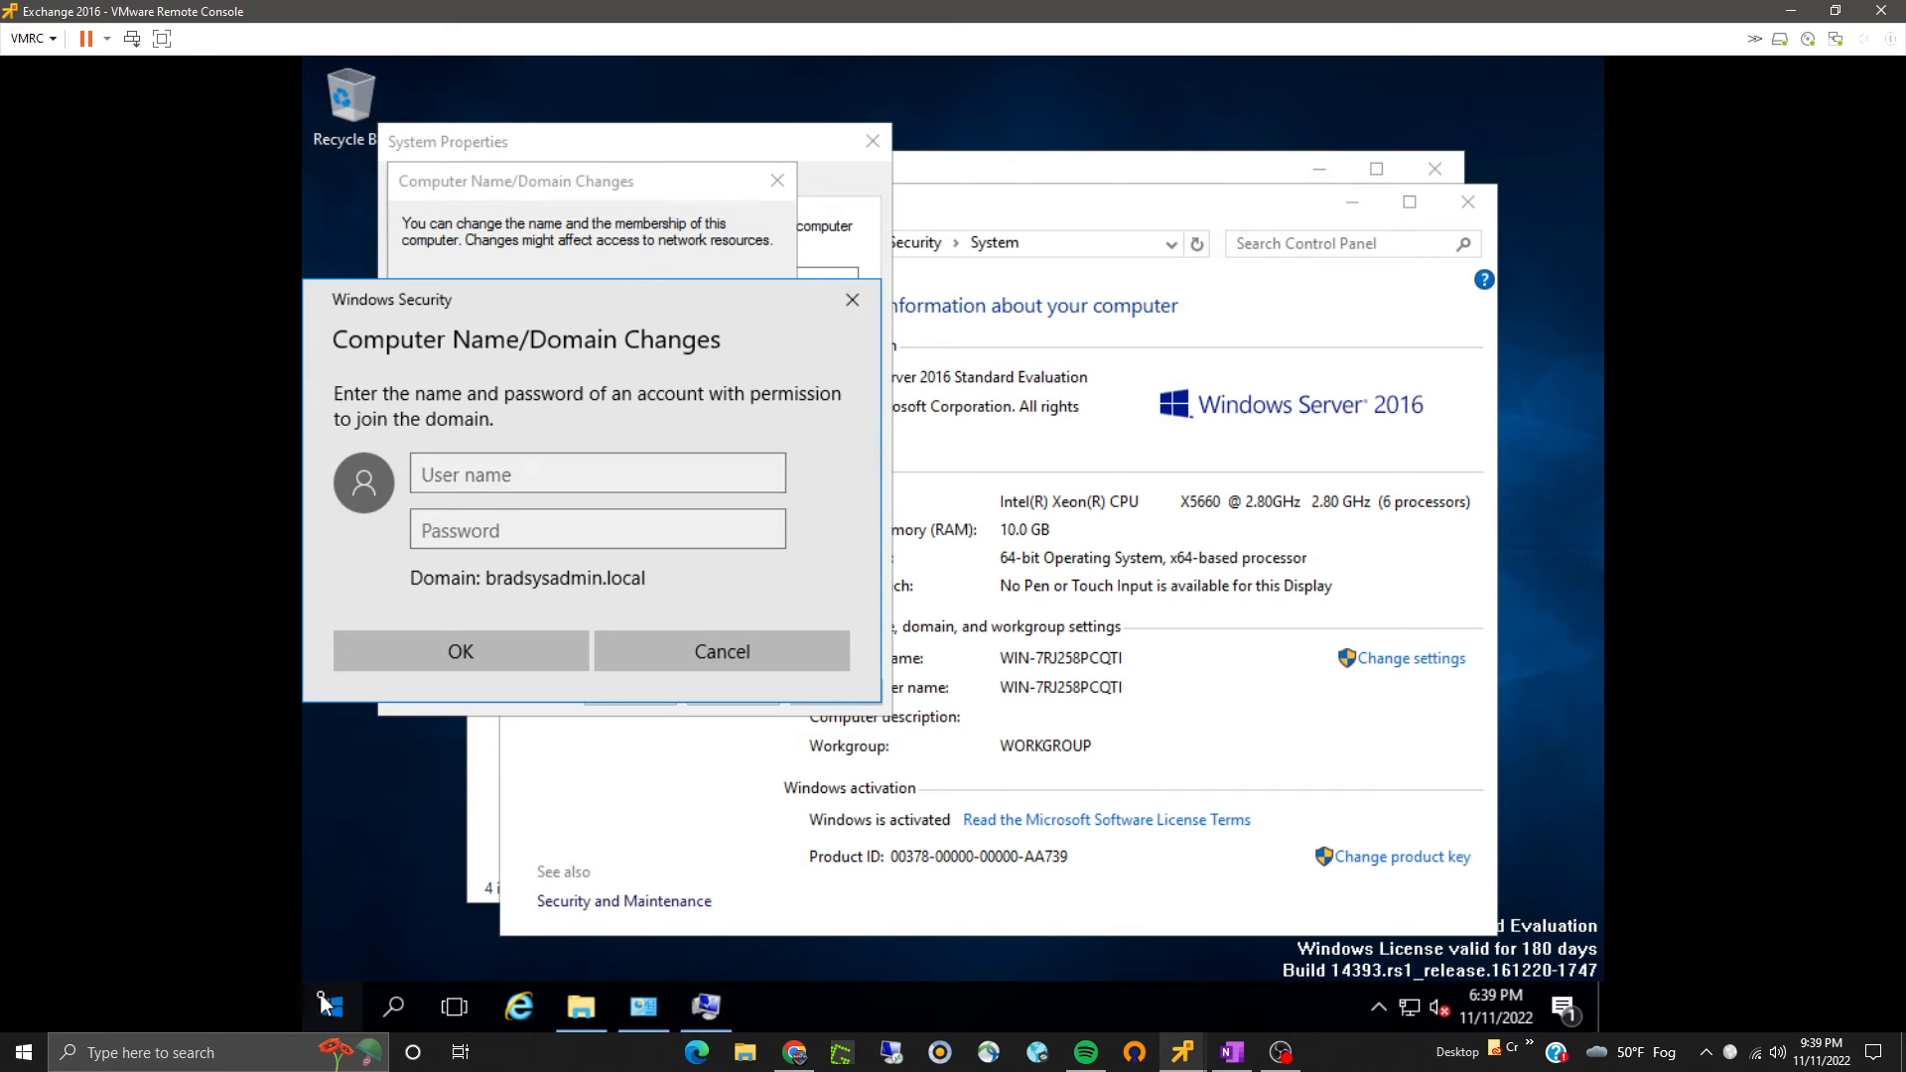
text(c)
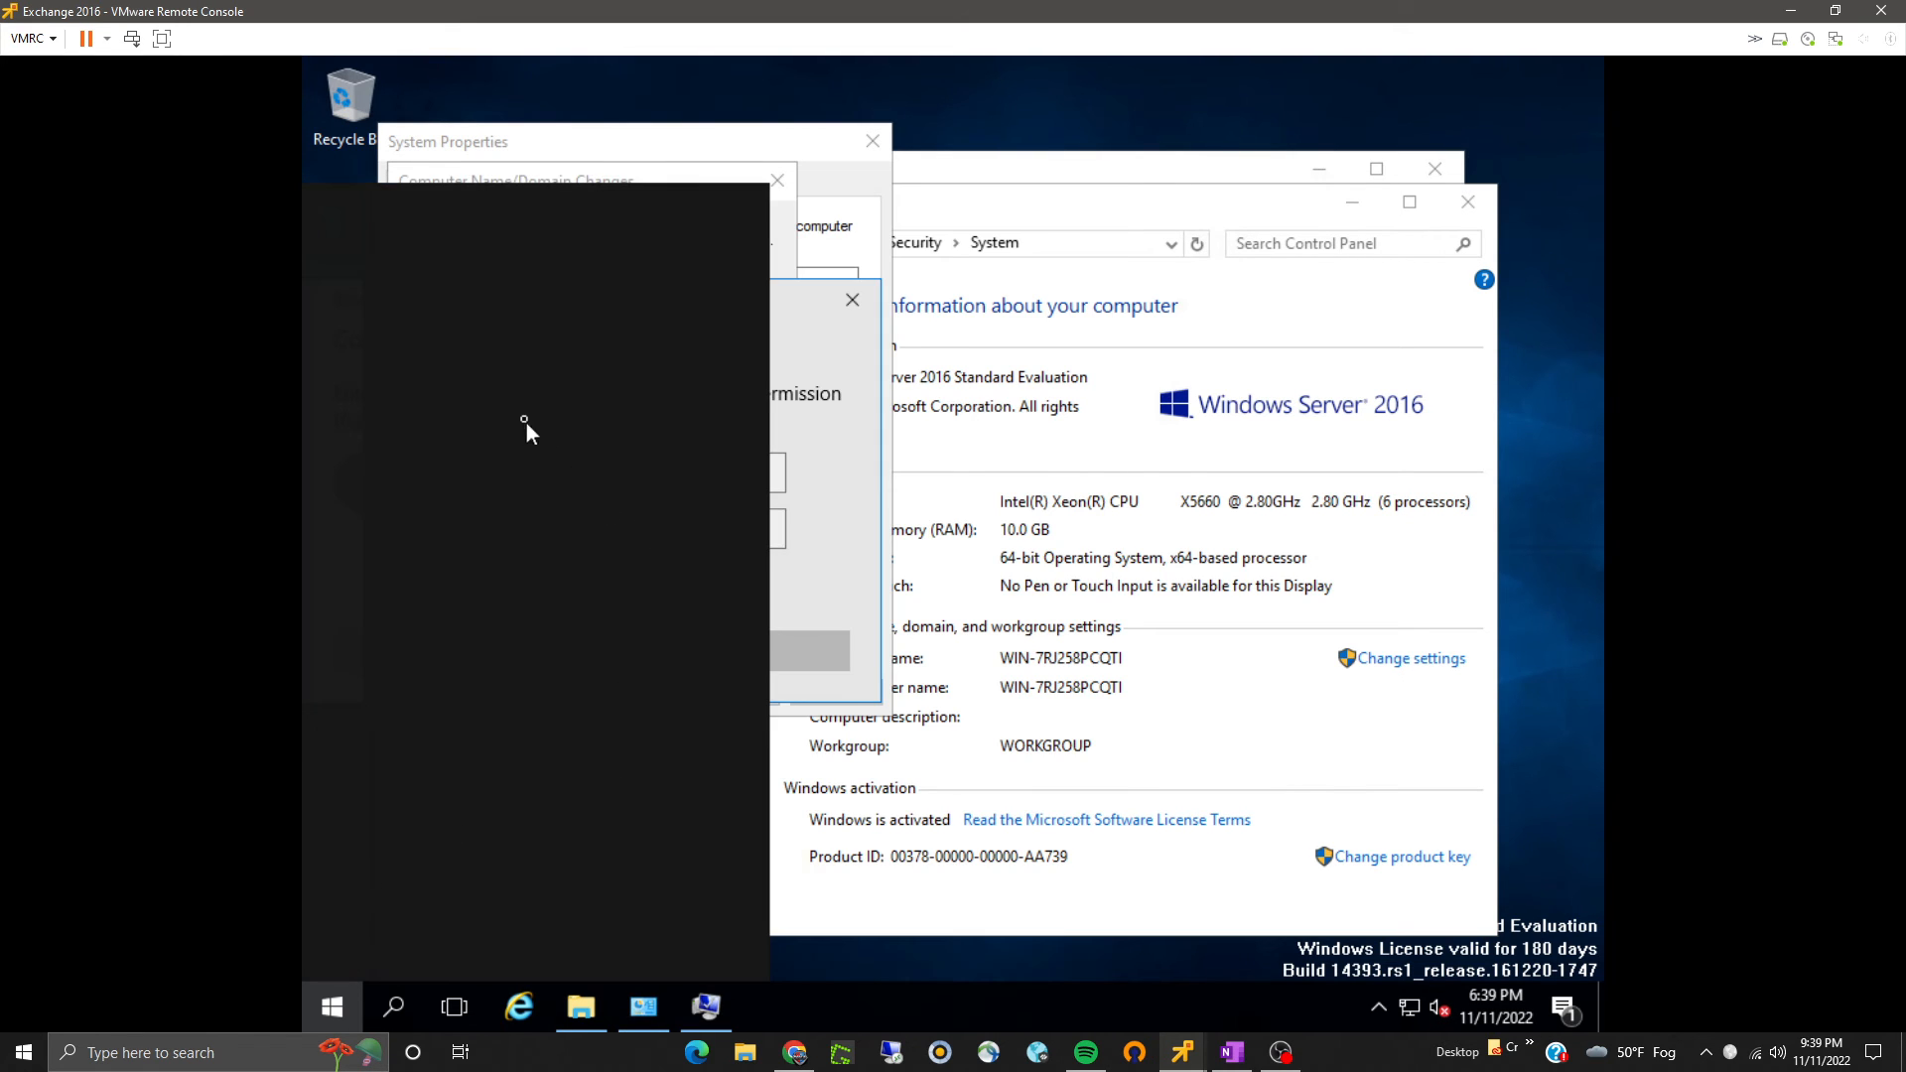
text(m)
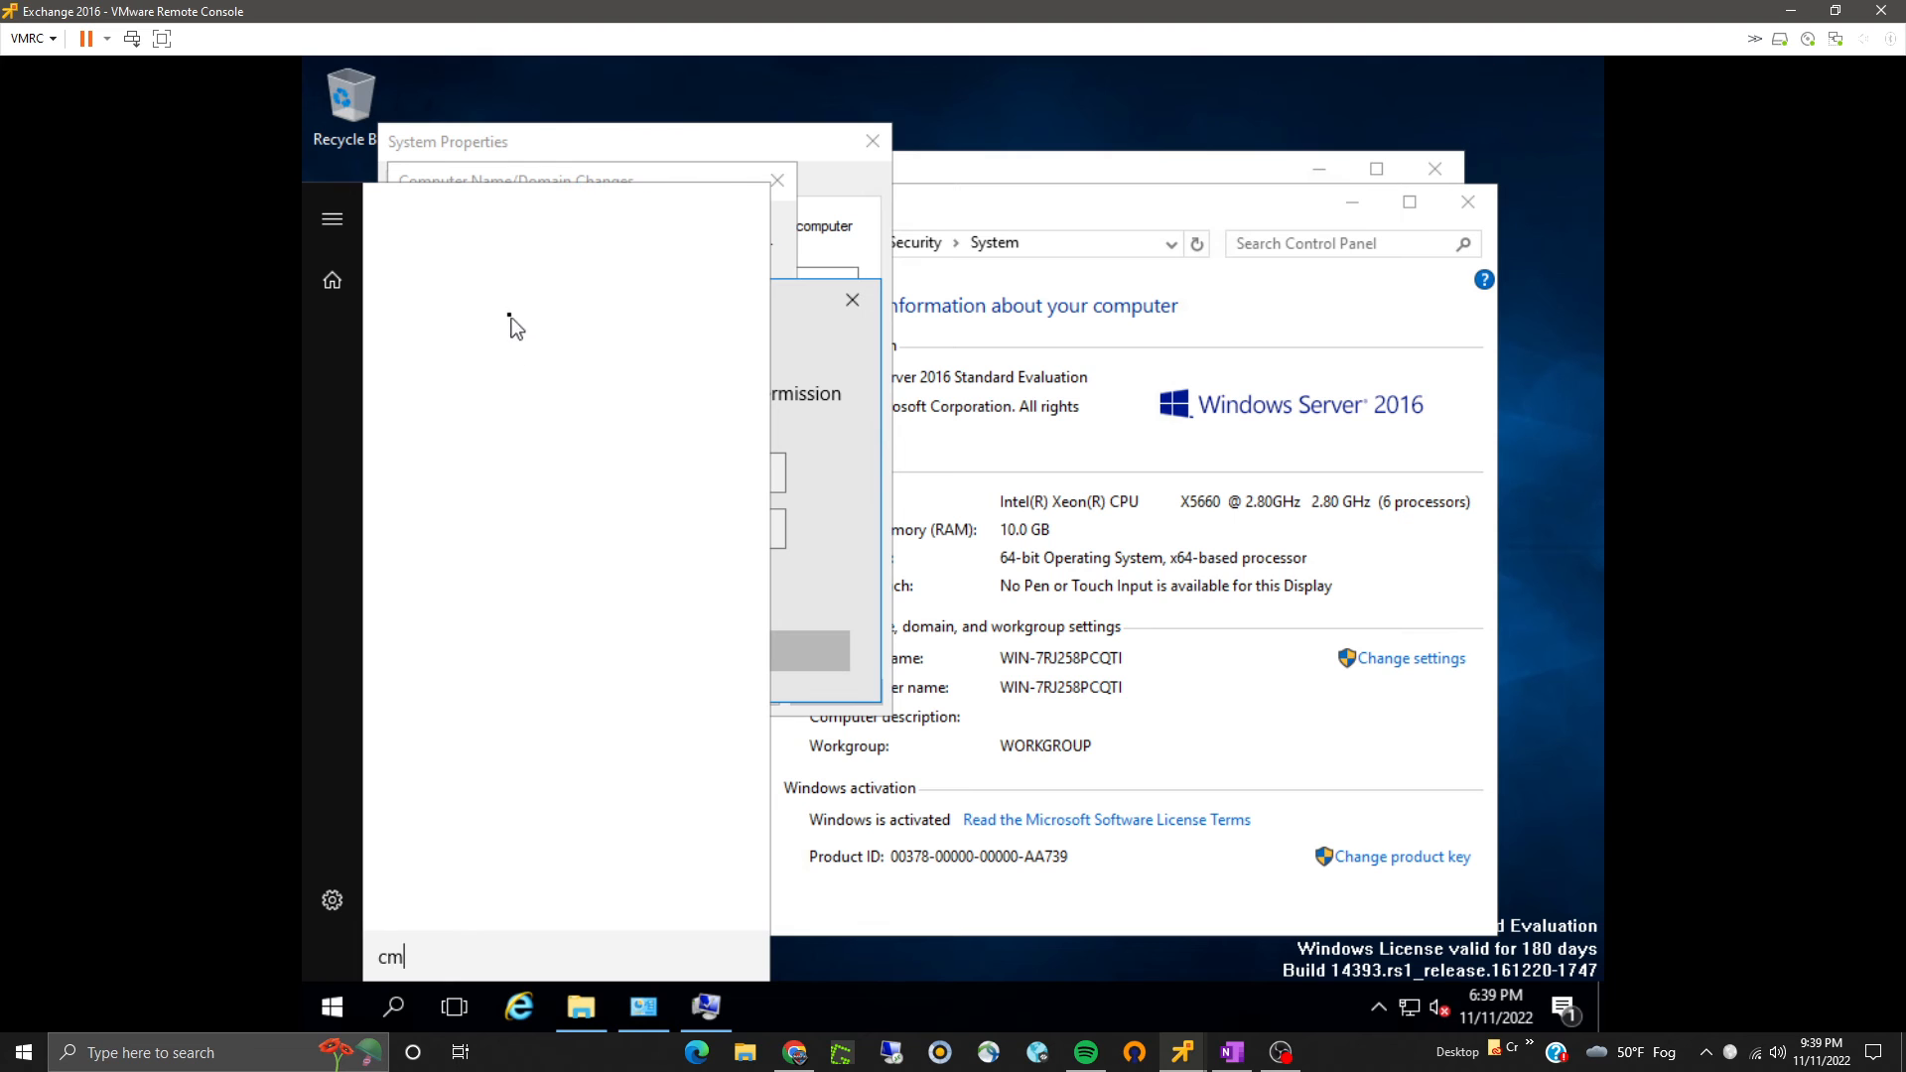
text(d)
click(502, 298)
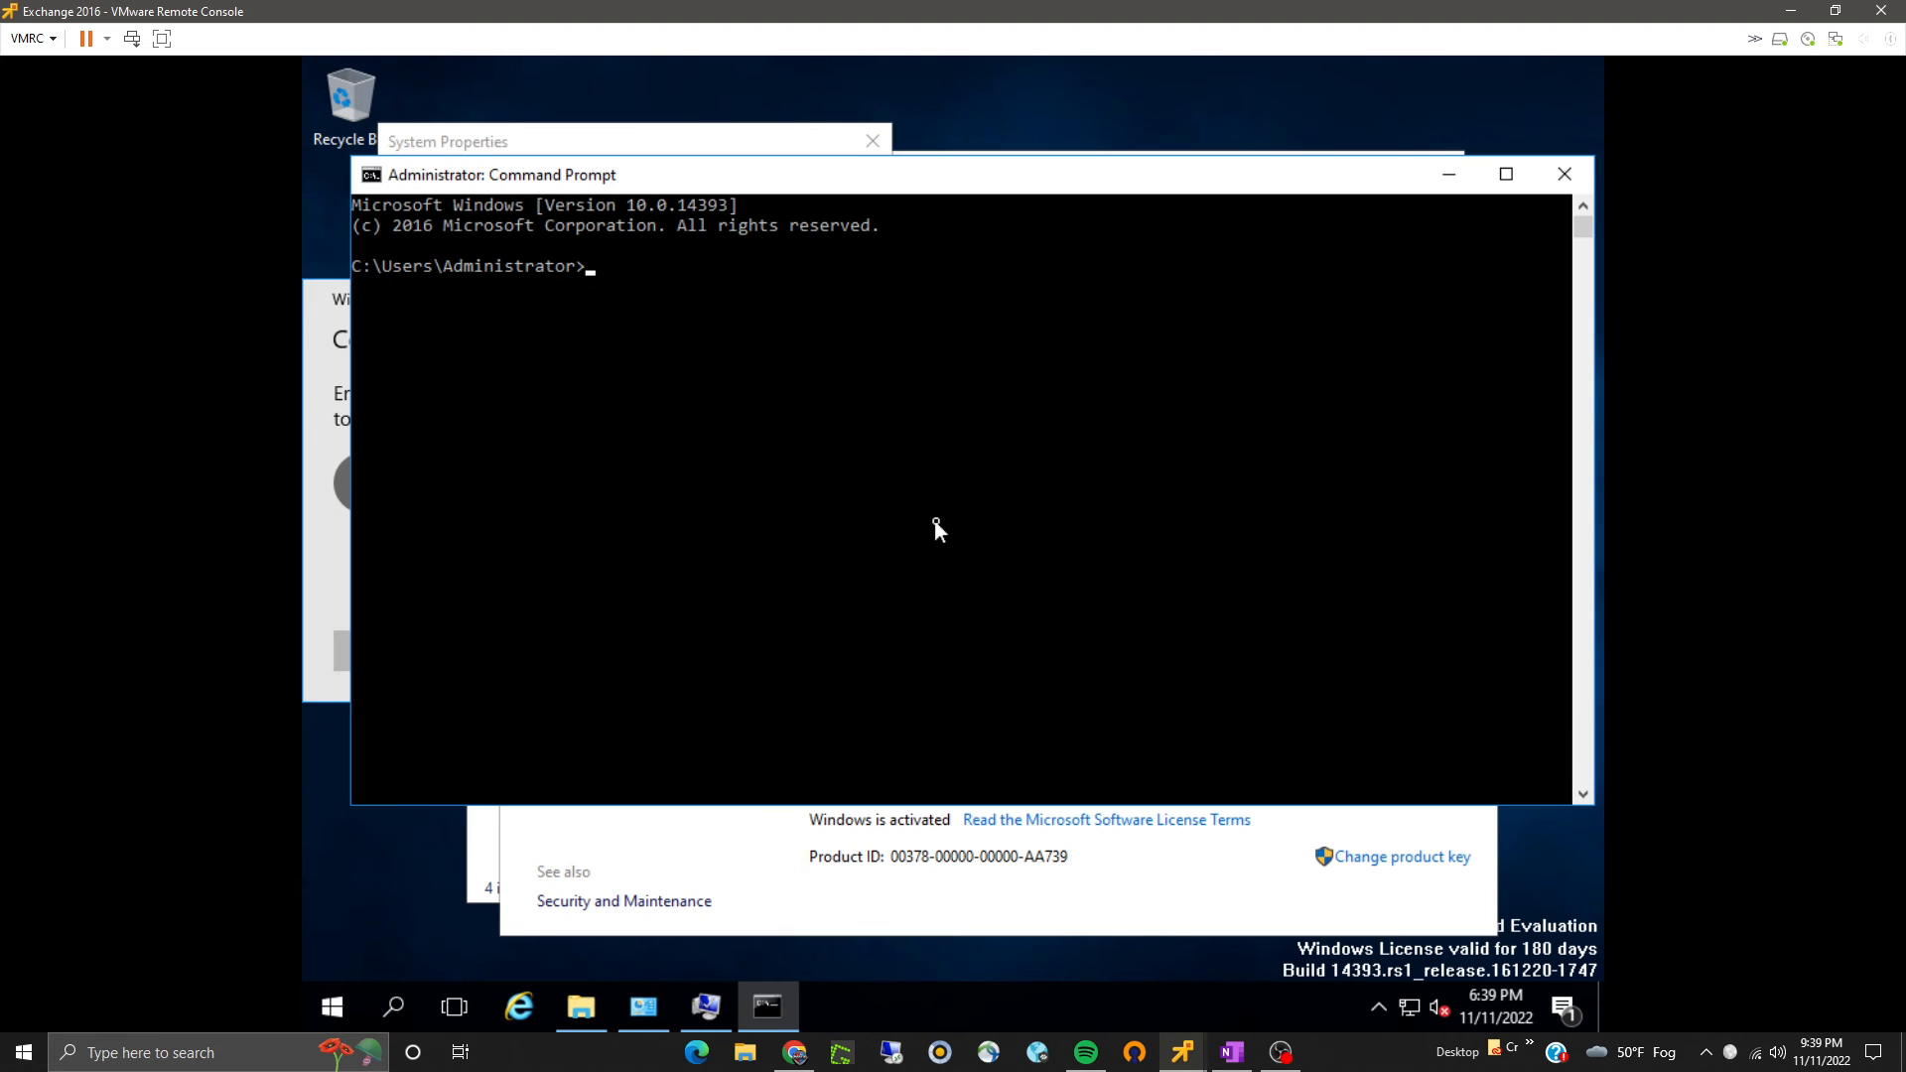
text(ping dc)
key(Return)
key(ctrl+c)
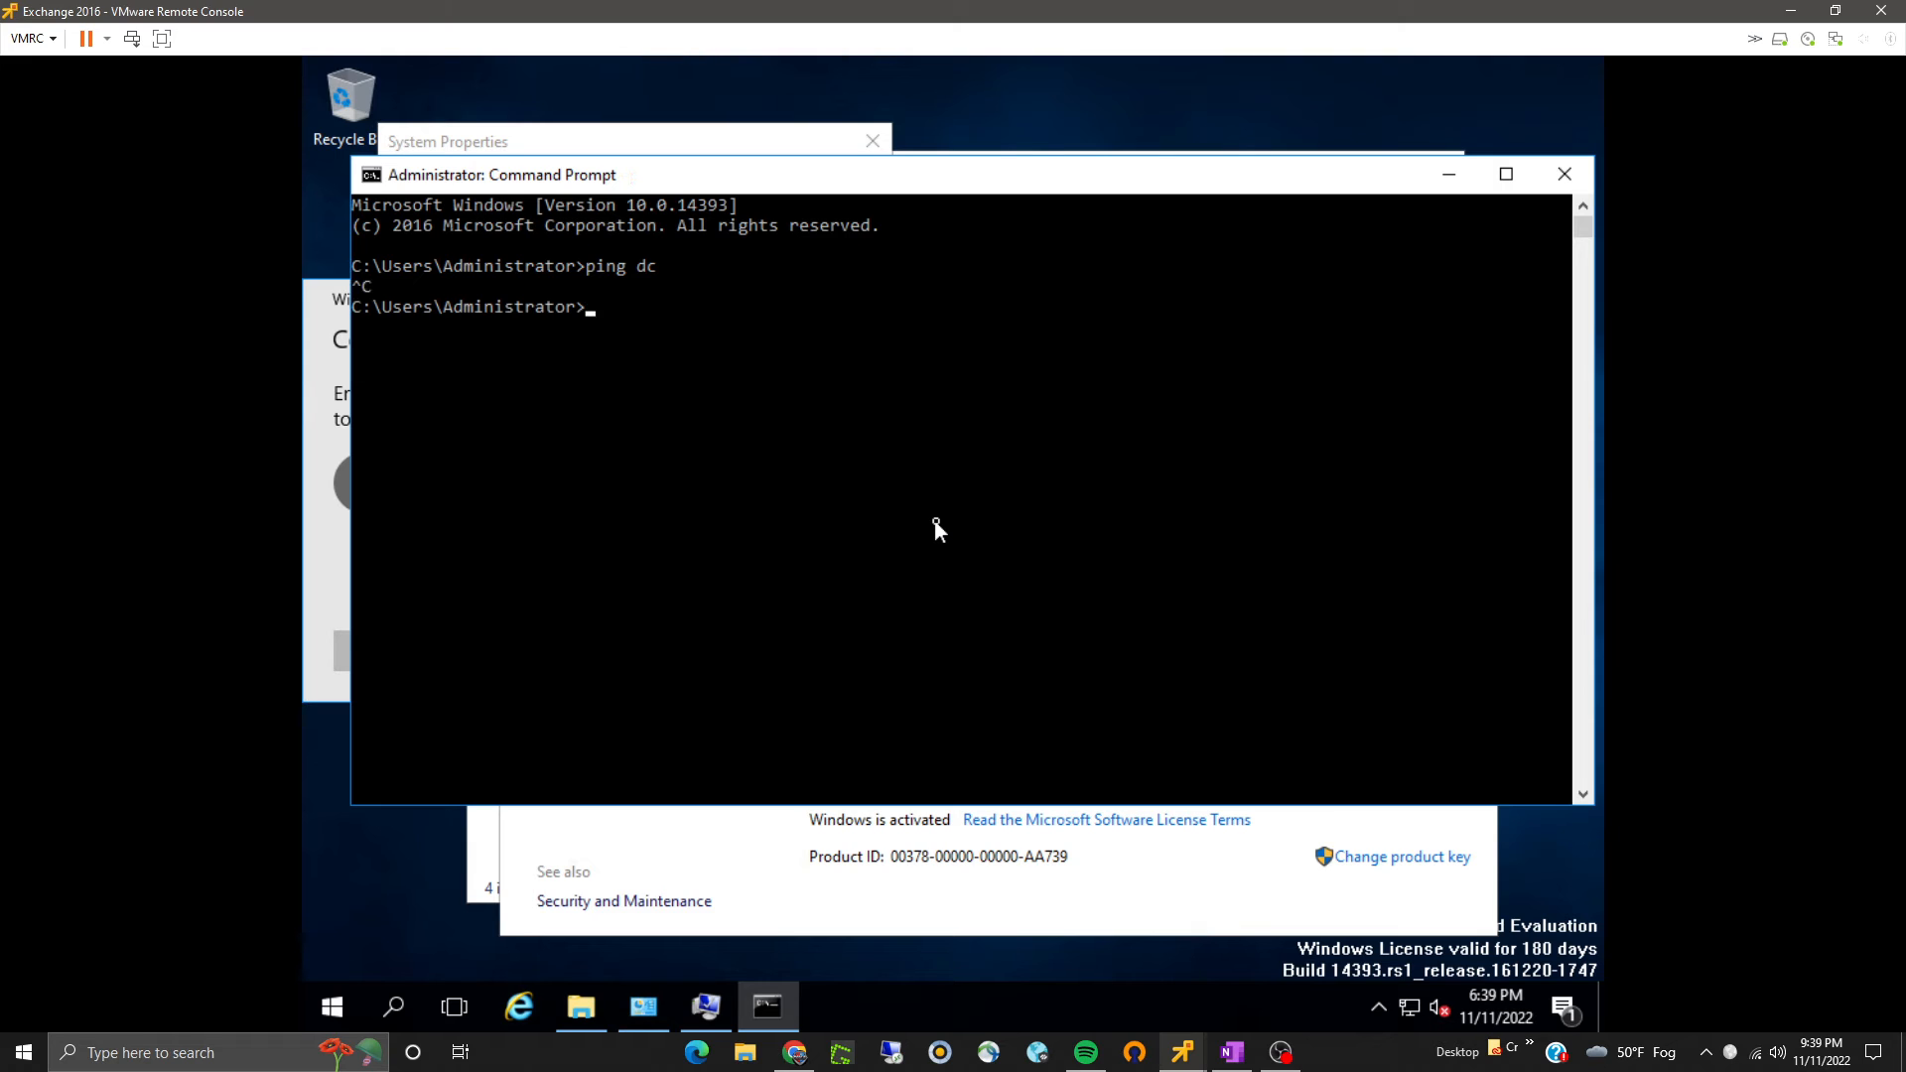
key(Up)
text(3)
key(Return)
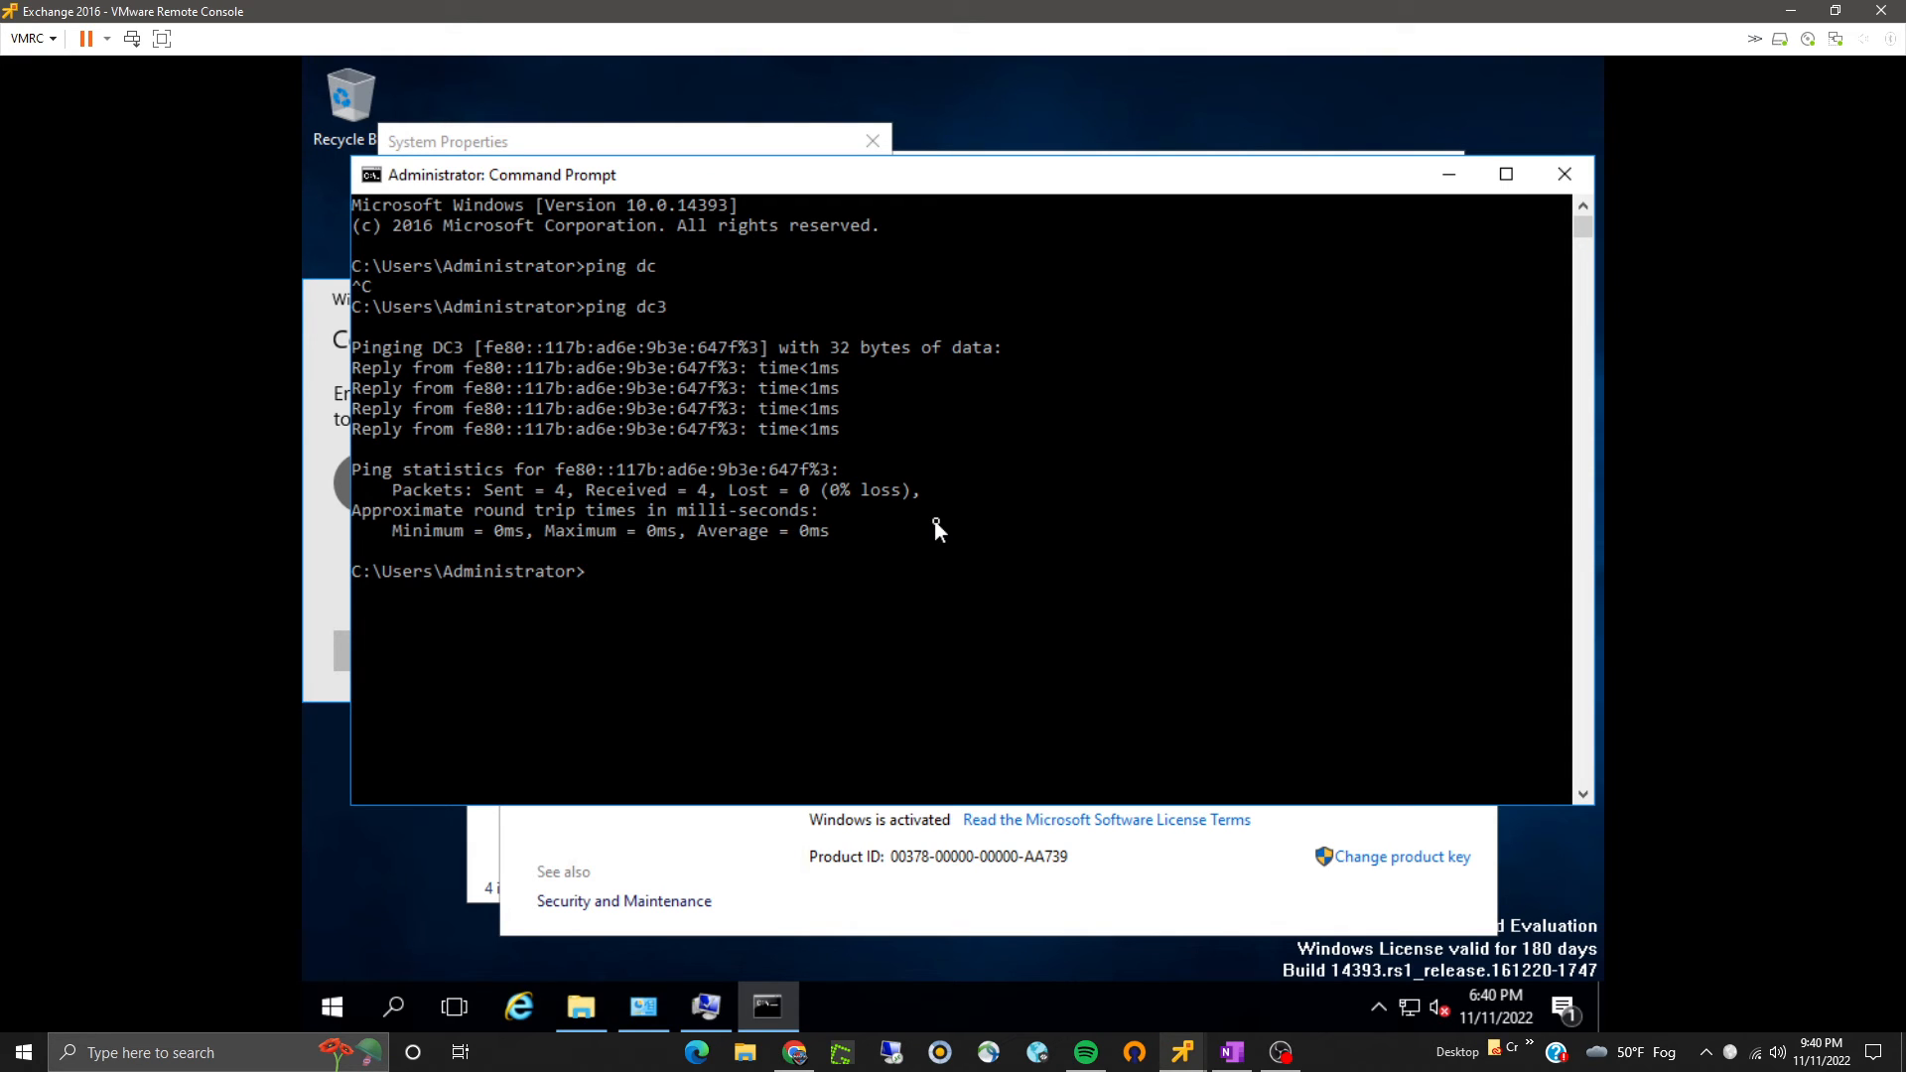
- Ping dc3.bradsysadmin.local by its full domain name, then close the Command Prompt
key(Up)
key(BackSpace)
key(BackSpace)
key(BackSpace)
text(dc3.sysadmi)
key(BackSpace)
key(BackSpace)
key(BackSpace)
key(BackSpace)
key(BackSpace)
key(BackSpace)
key(BackSpace)
text(bradsysadmin.local)
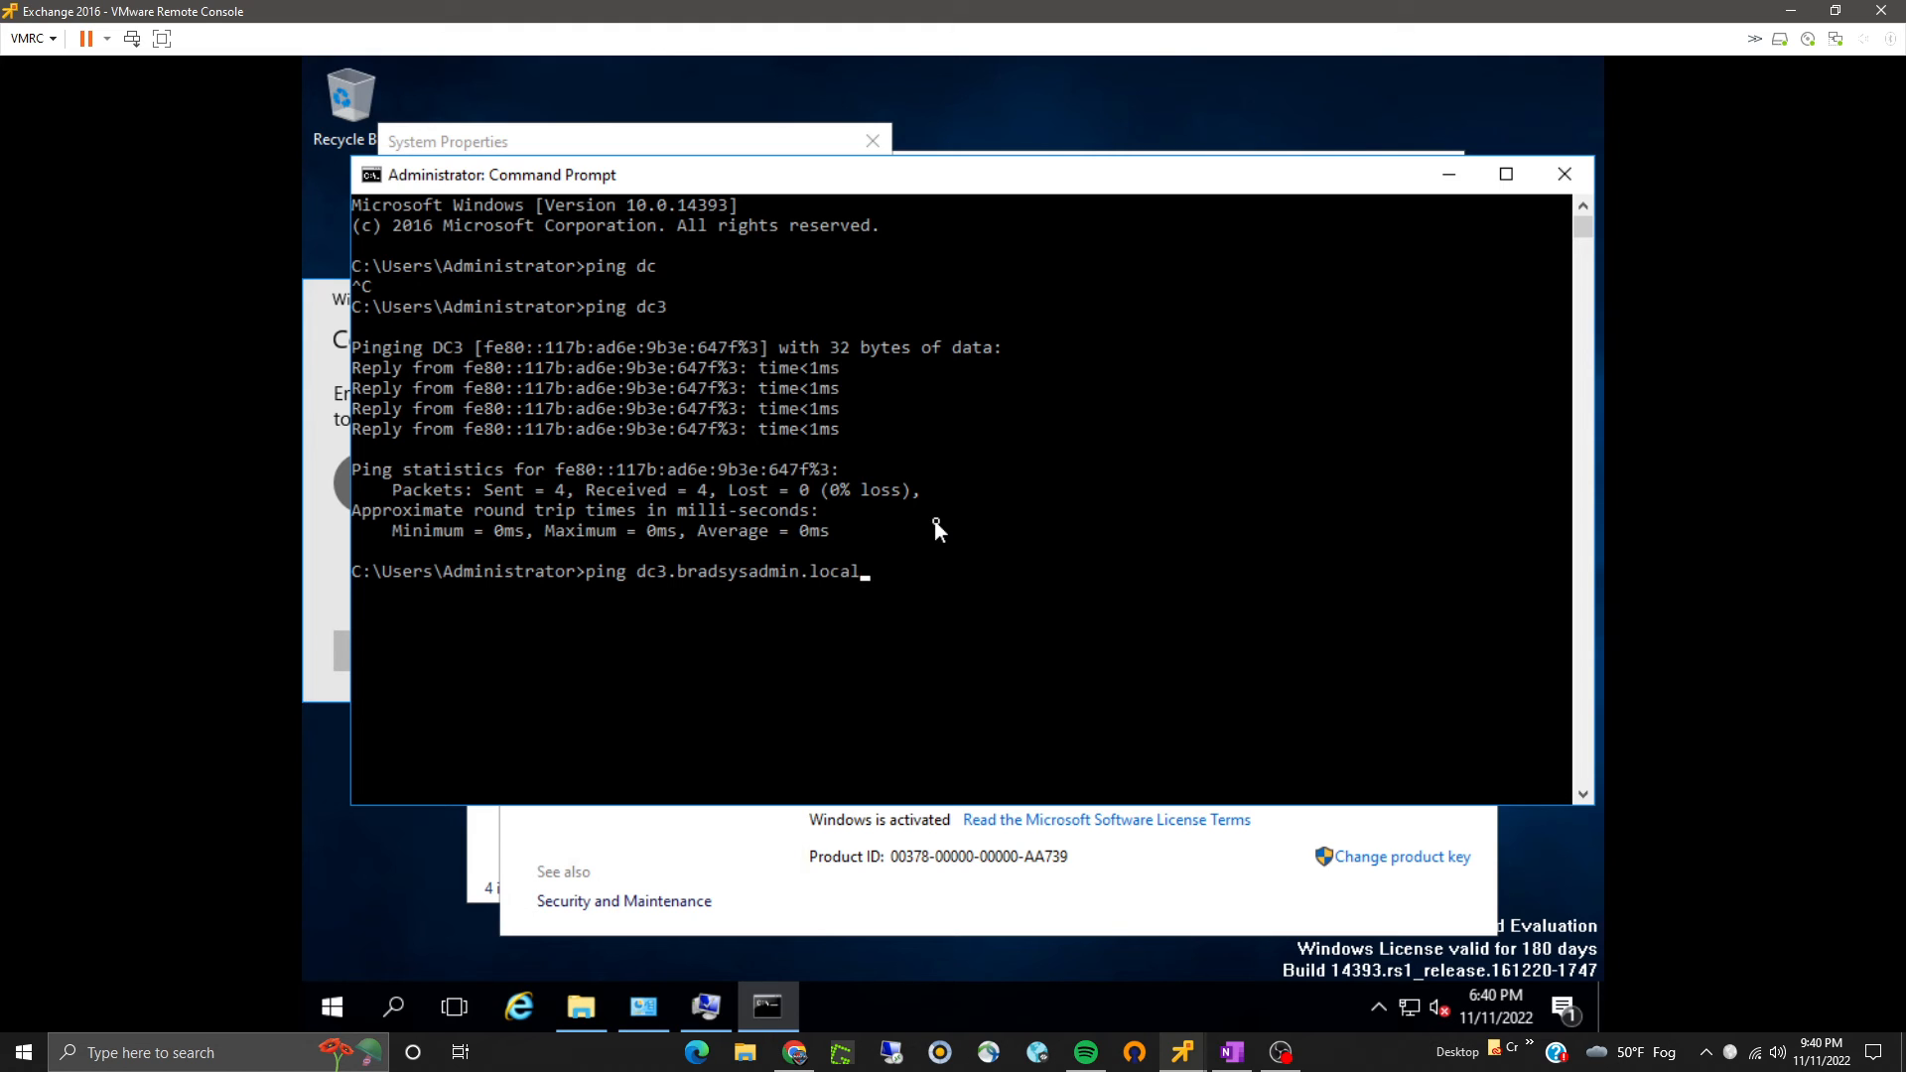
key(Return)
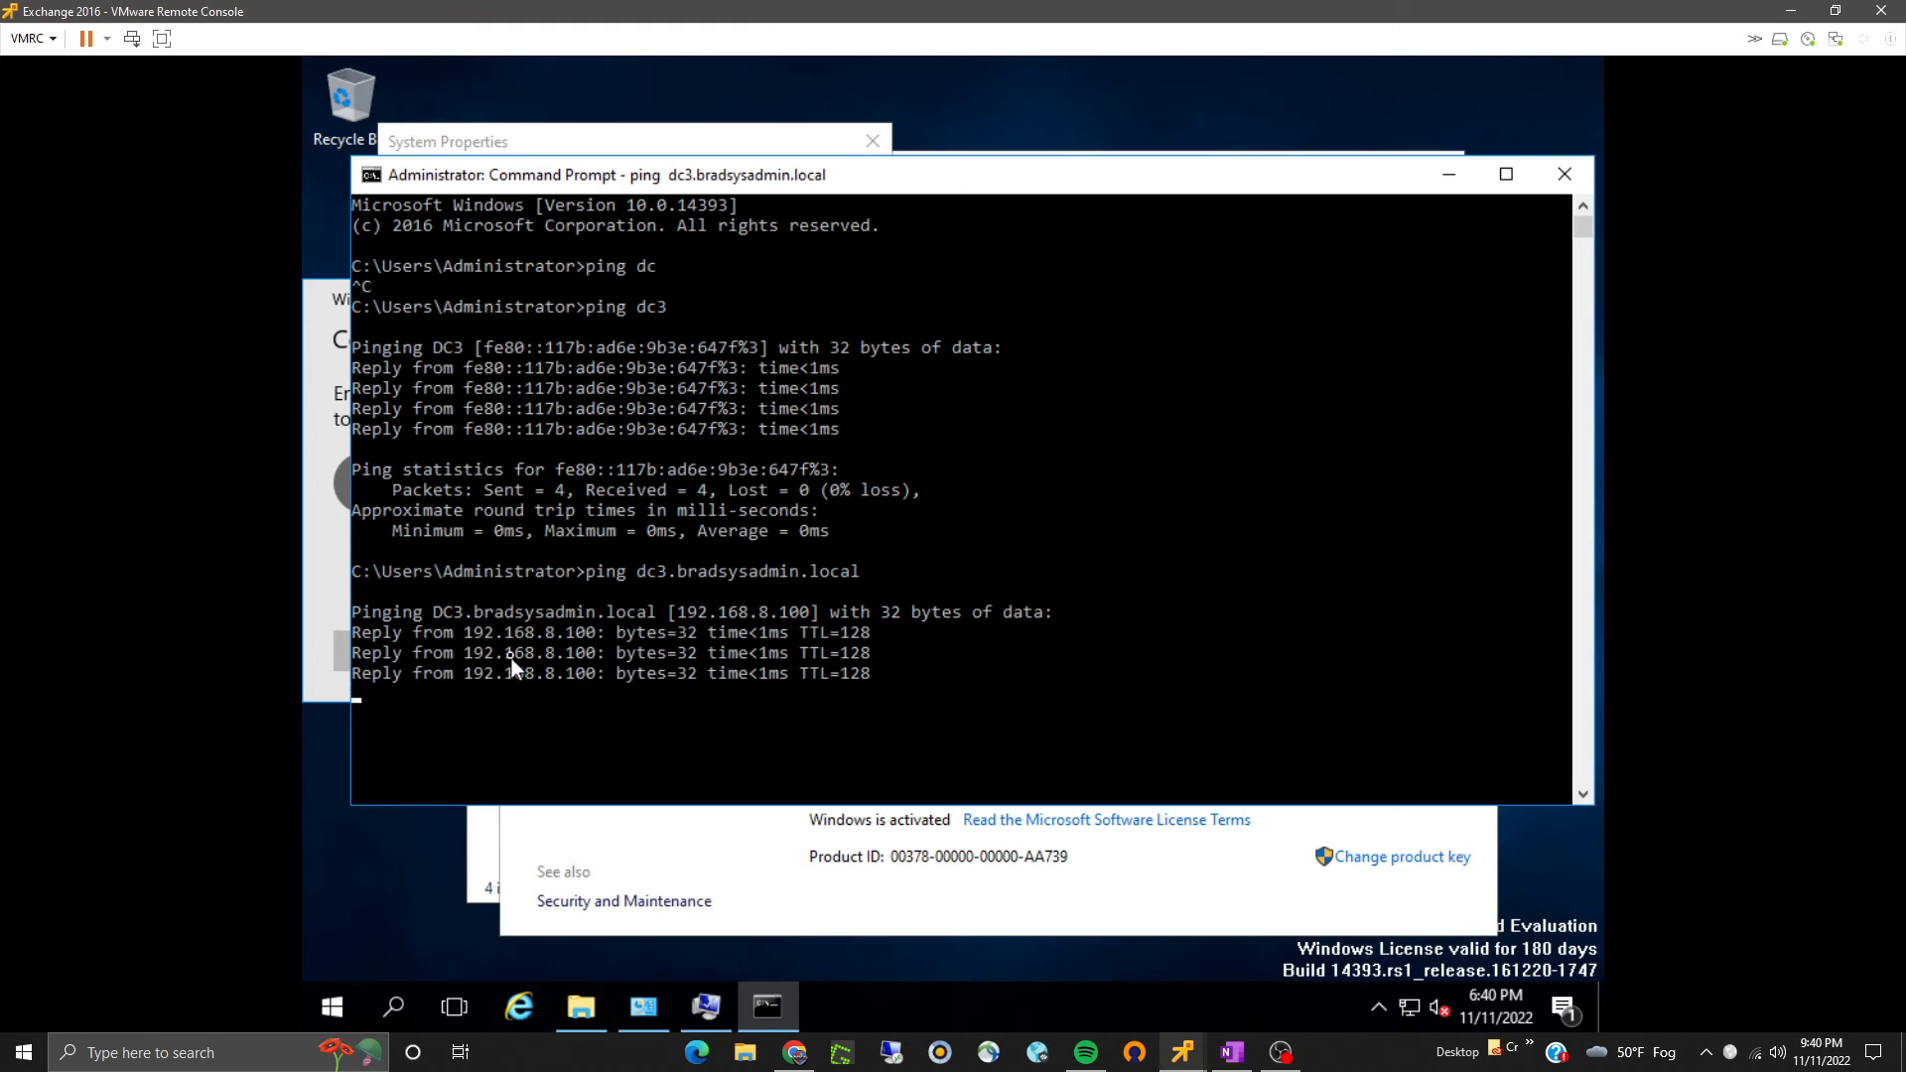
click(1564, 174)
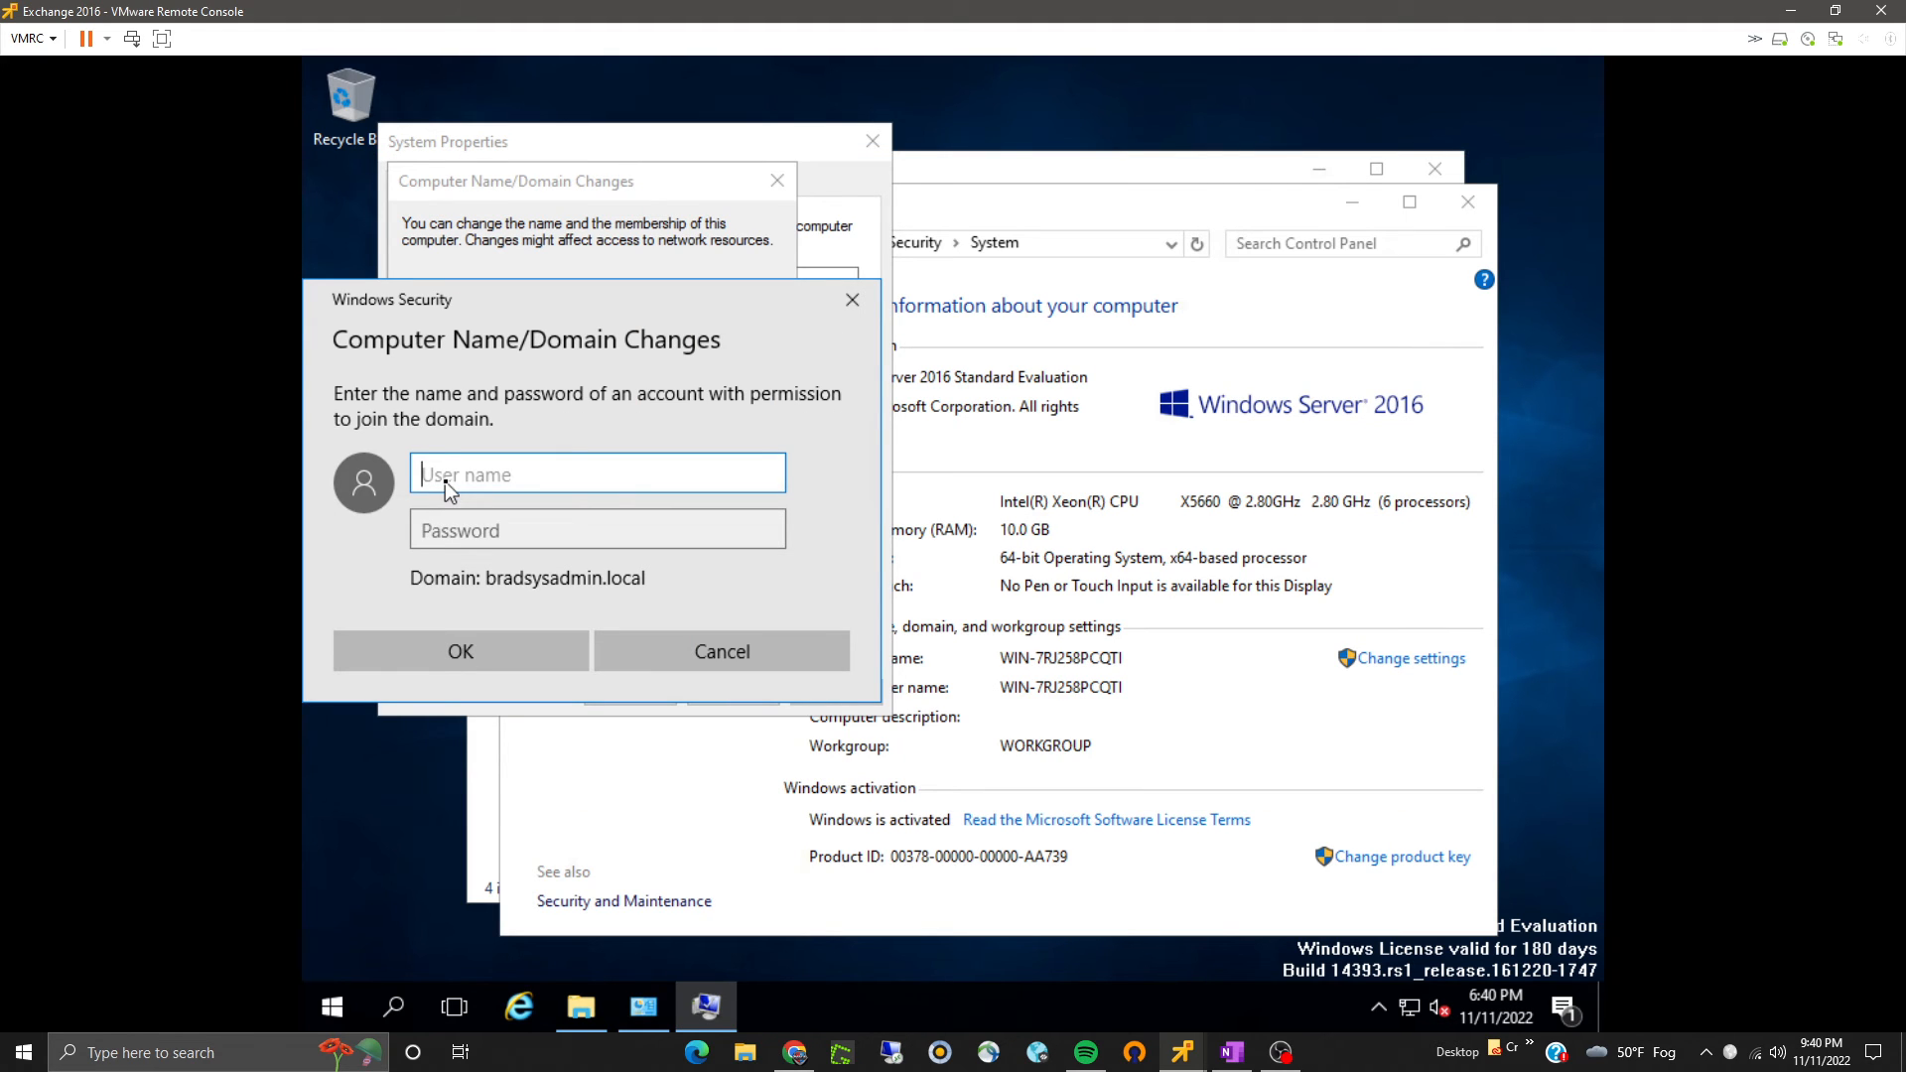
- Authenticate the domain join as bradsysadmin\administrator and enter the account password
text(bradsysadmin\administrator)
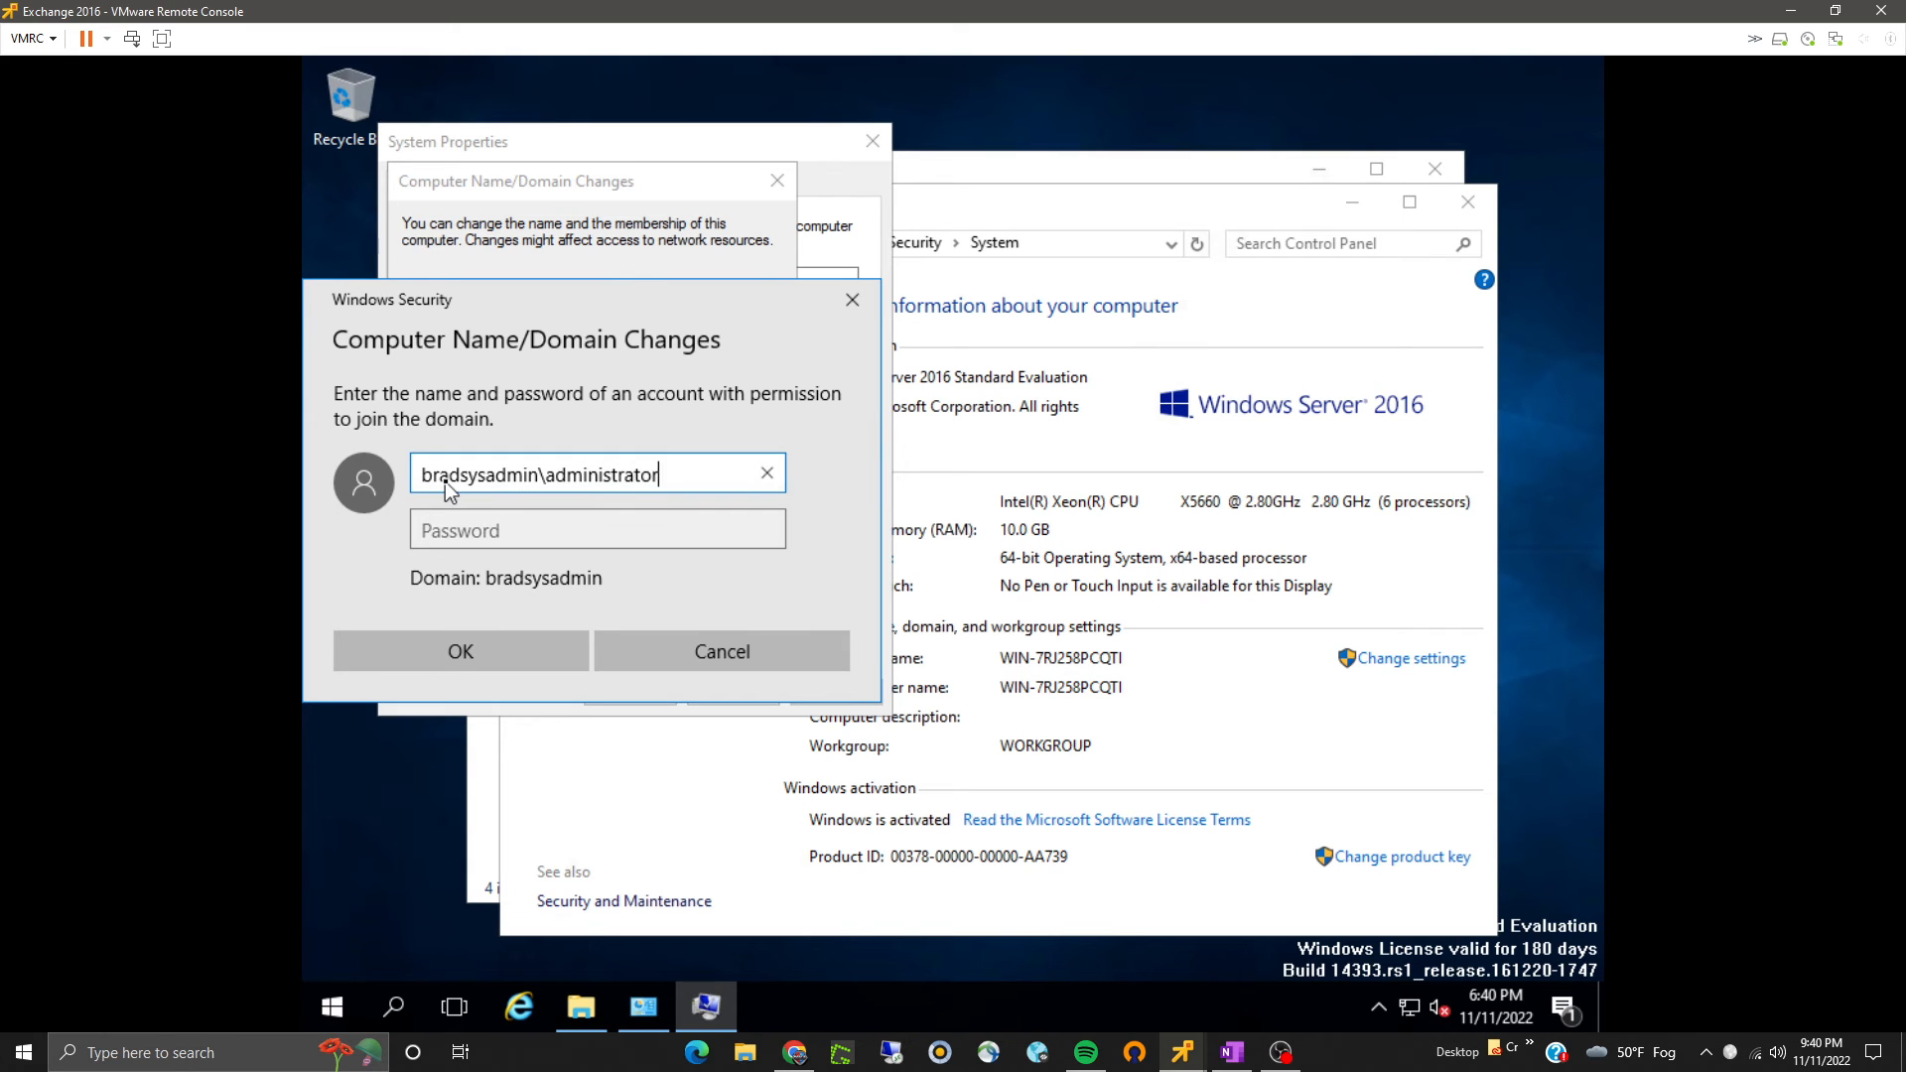
key(Tab)
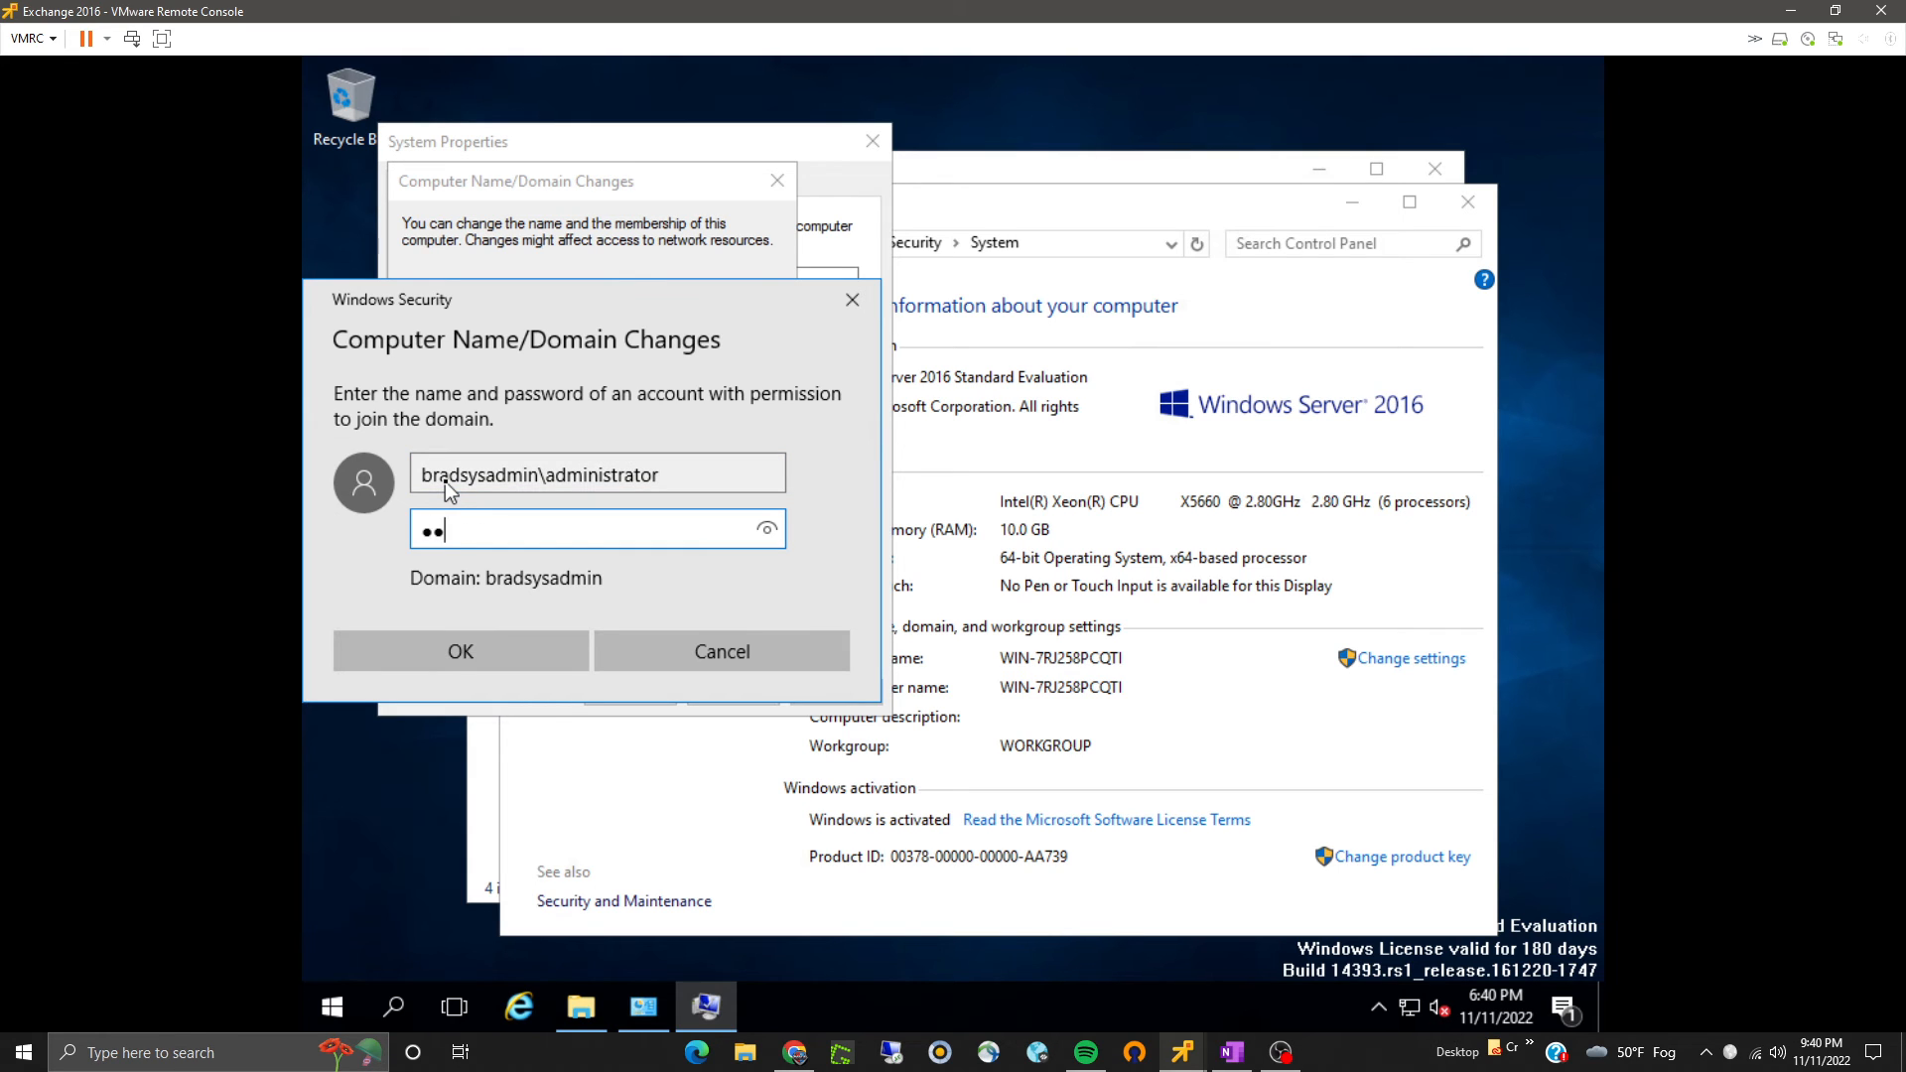
text(•••••••••••)
key(Return)
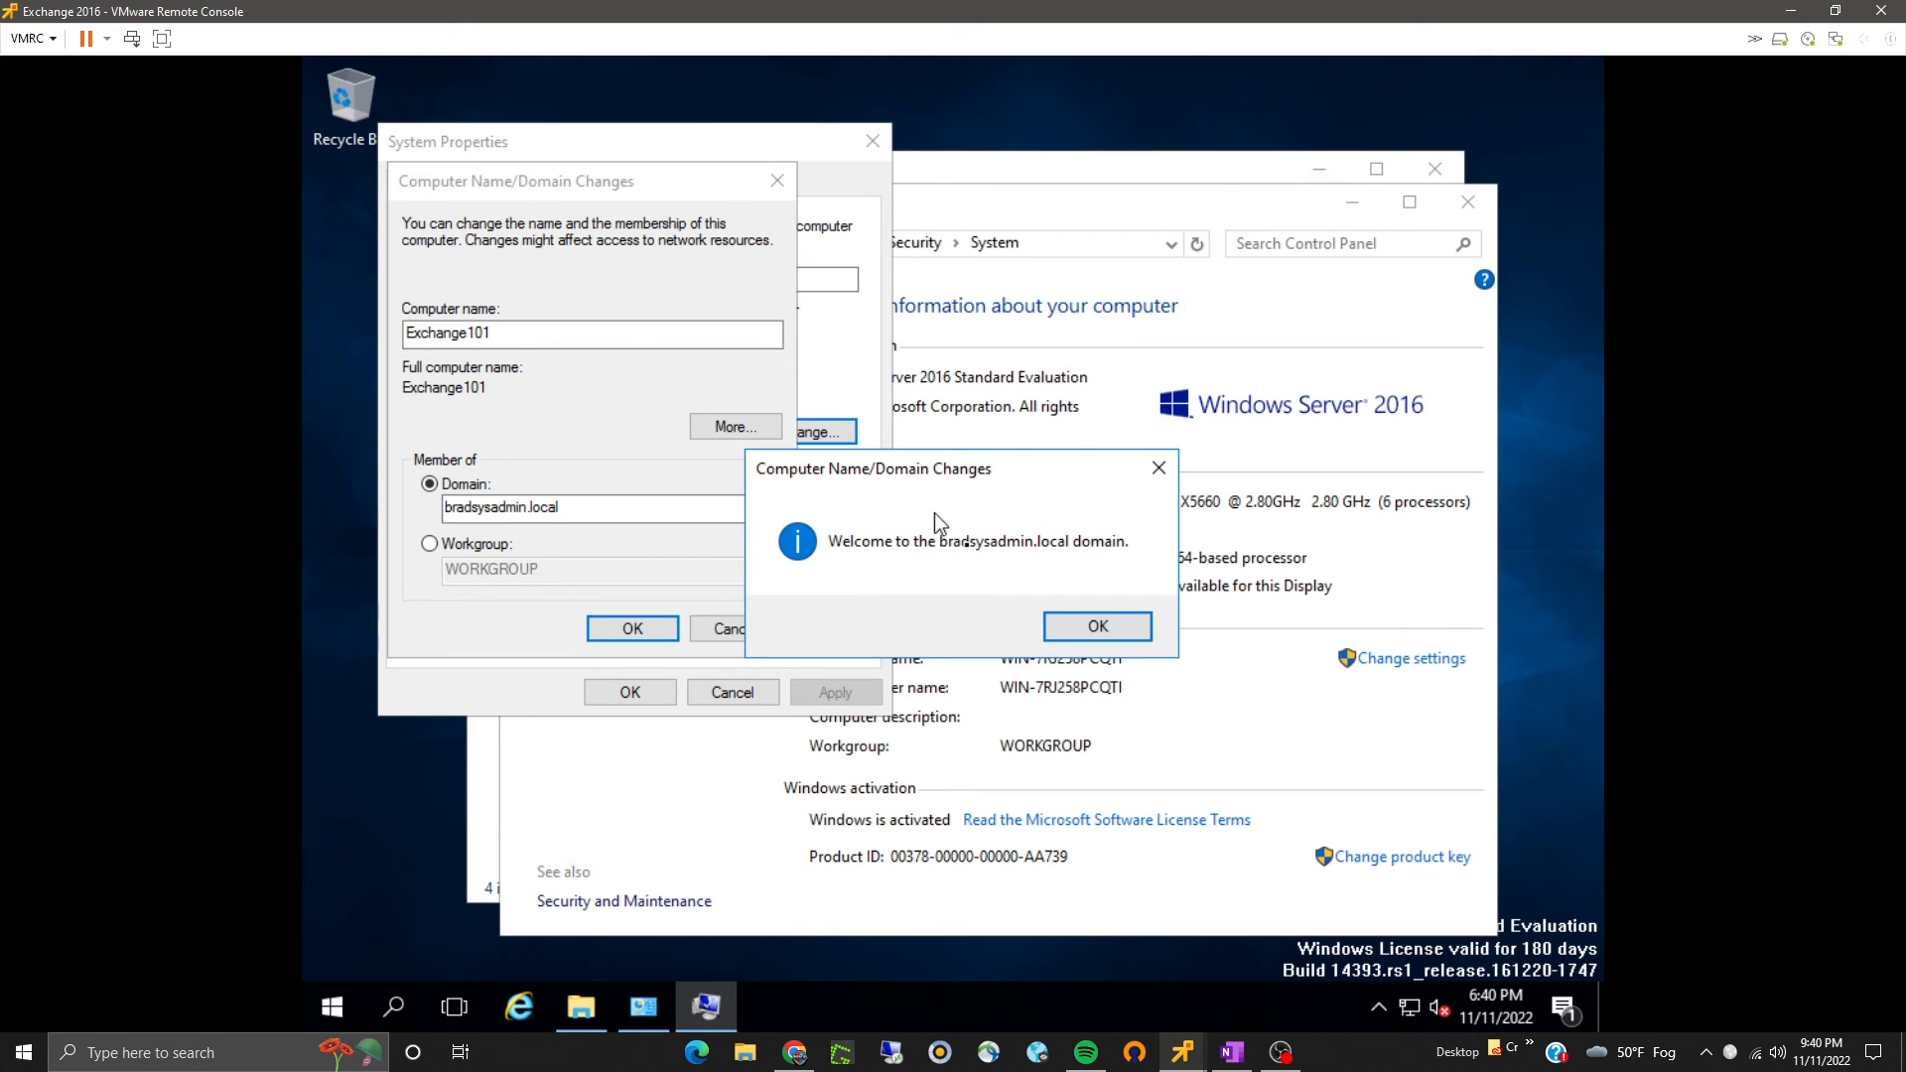
- Acknowledge the domain welcome, close System Properties and choose to restart later
click(1097, 625)
click(1083, 566)
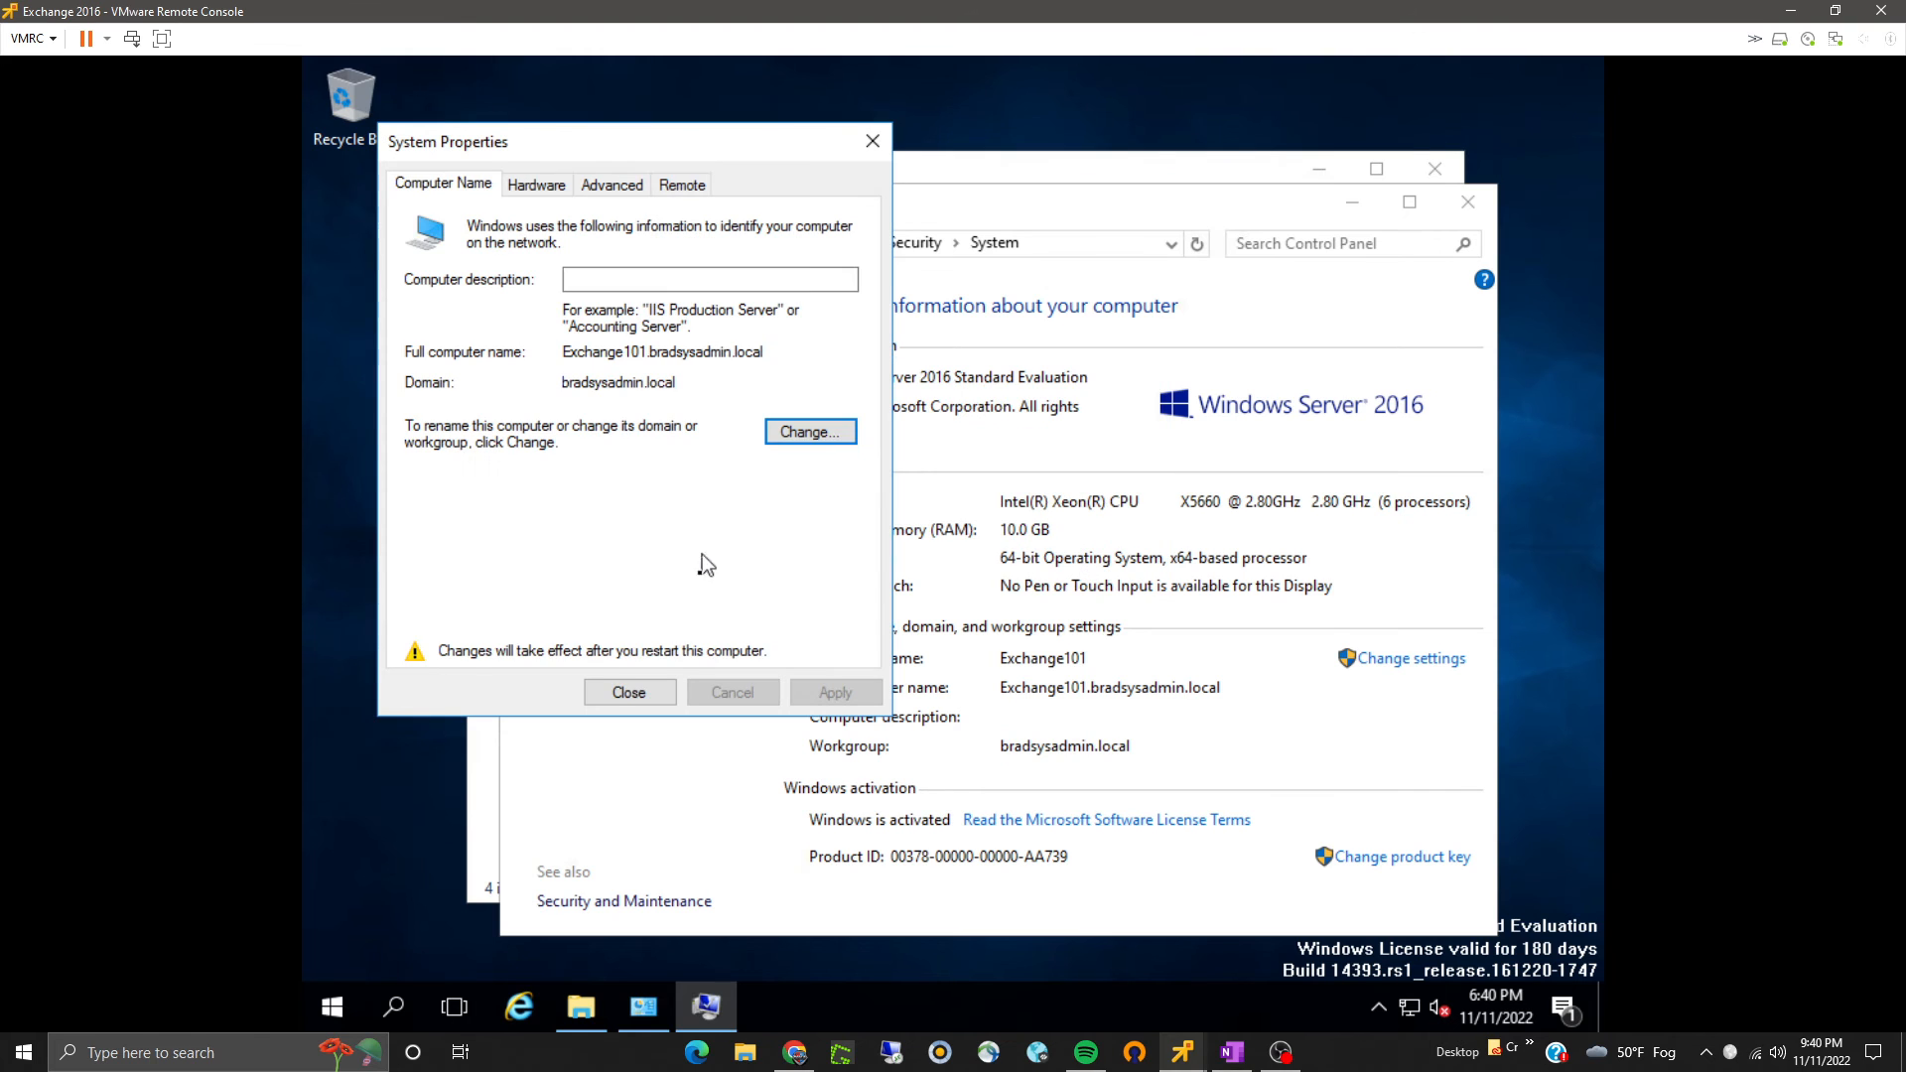
click(628, 693)
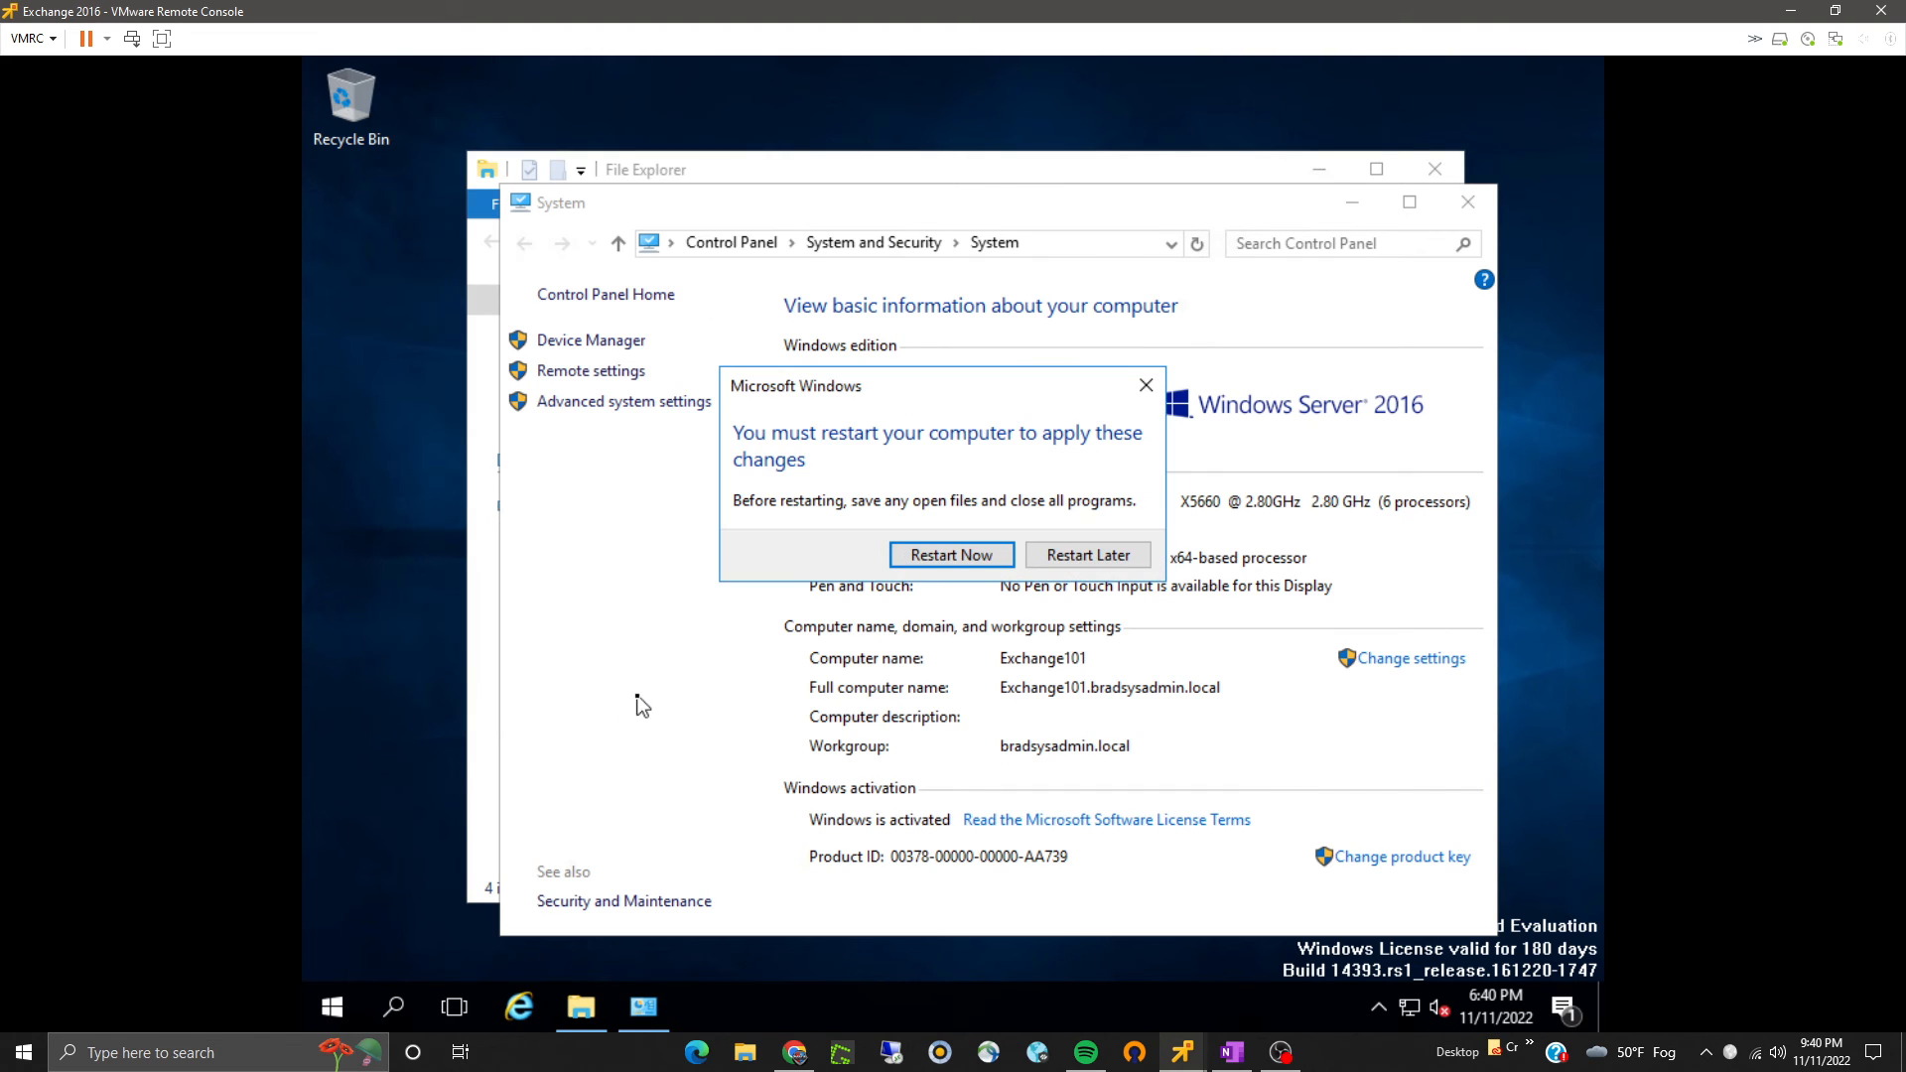
click(1102, 556)
- Close the System and File Explorer windows and open the Inbound Rules in Windows Firewall with Advanced Security
click(1474, 216)
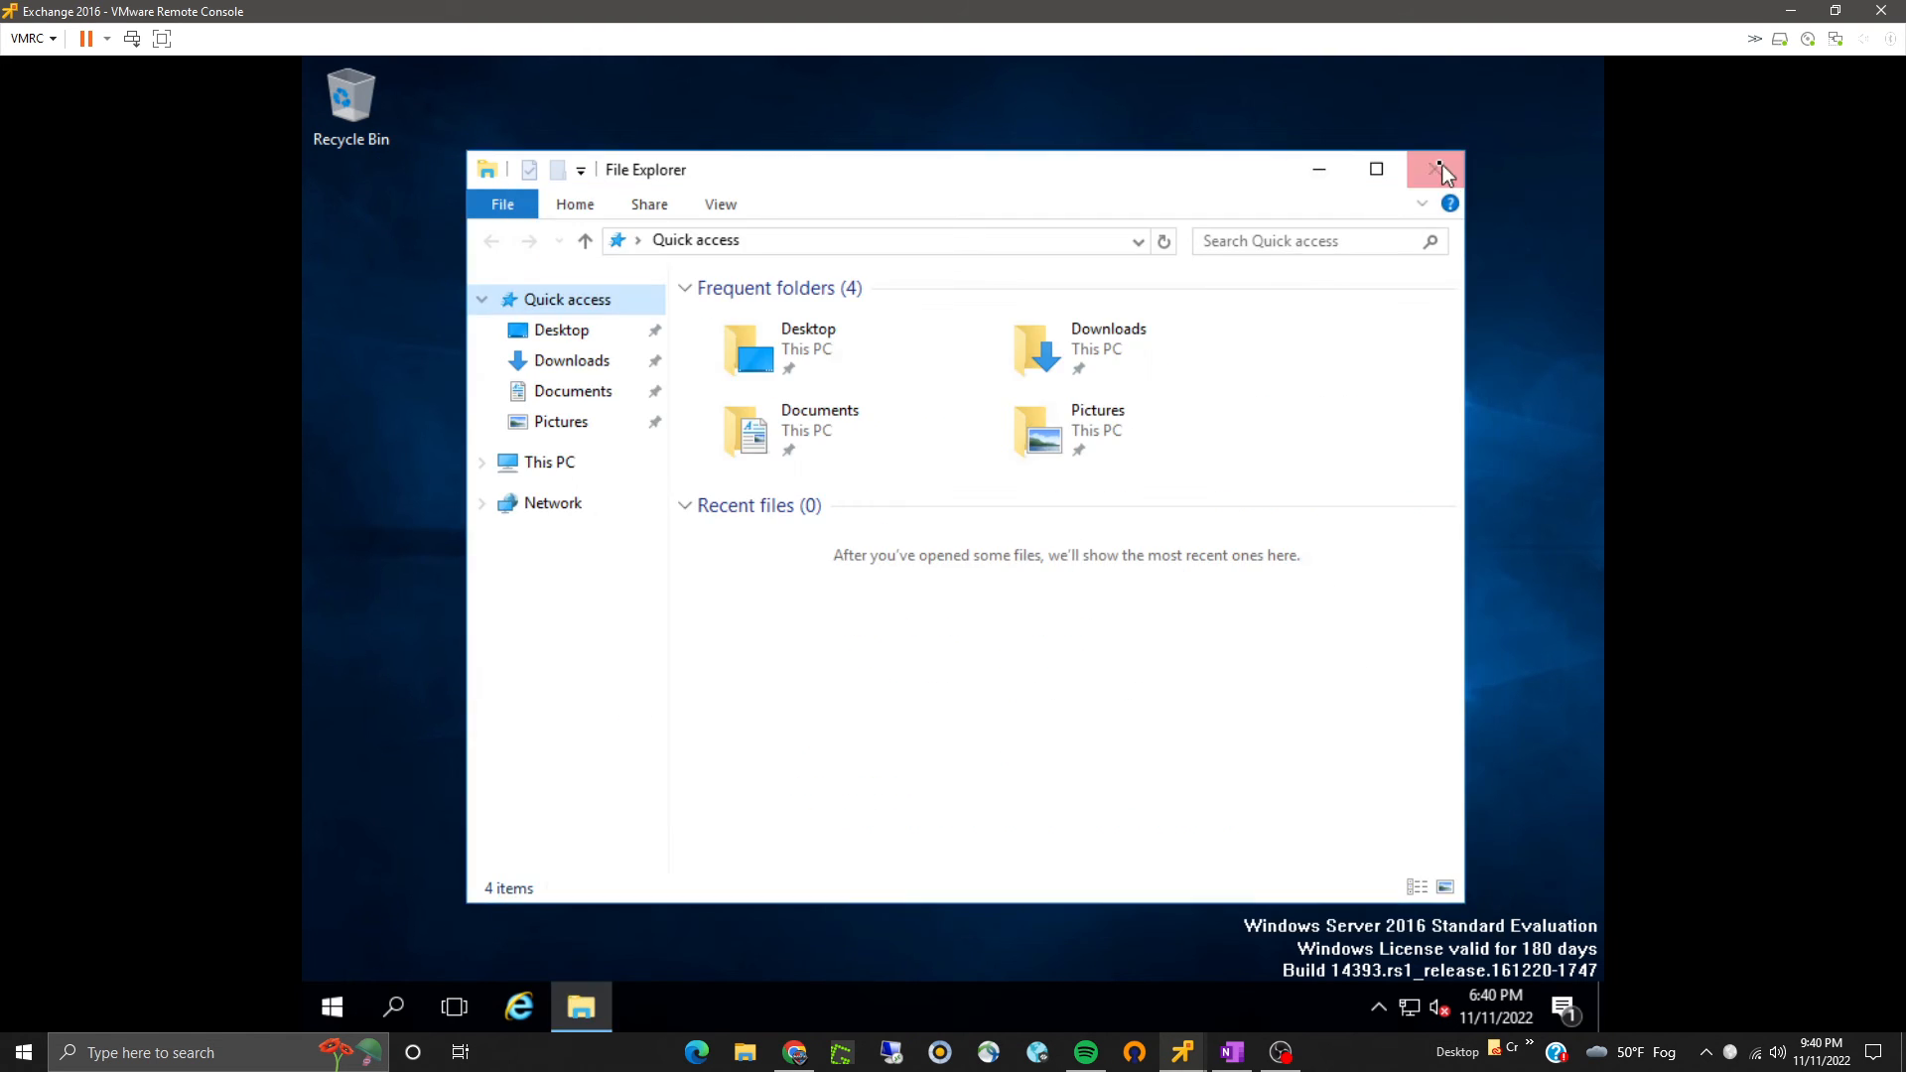
click(1436, 164)
click(337, 1007)
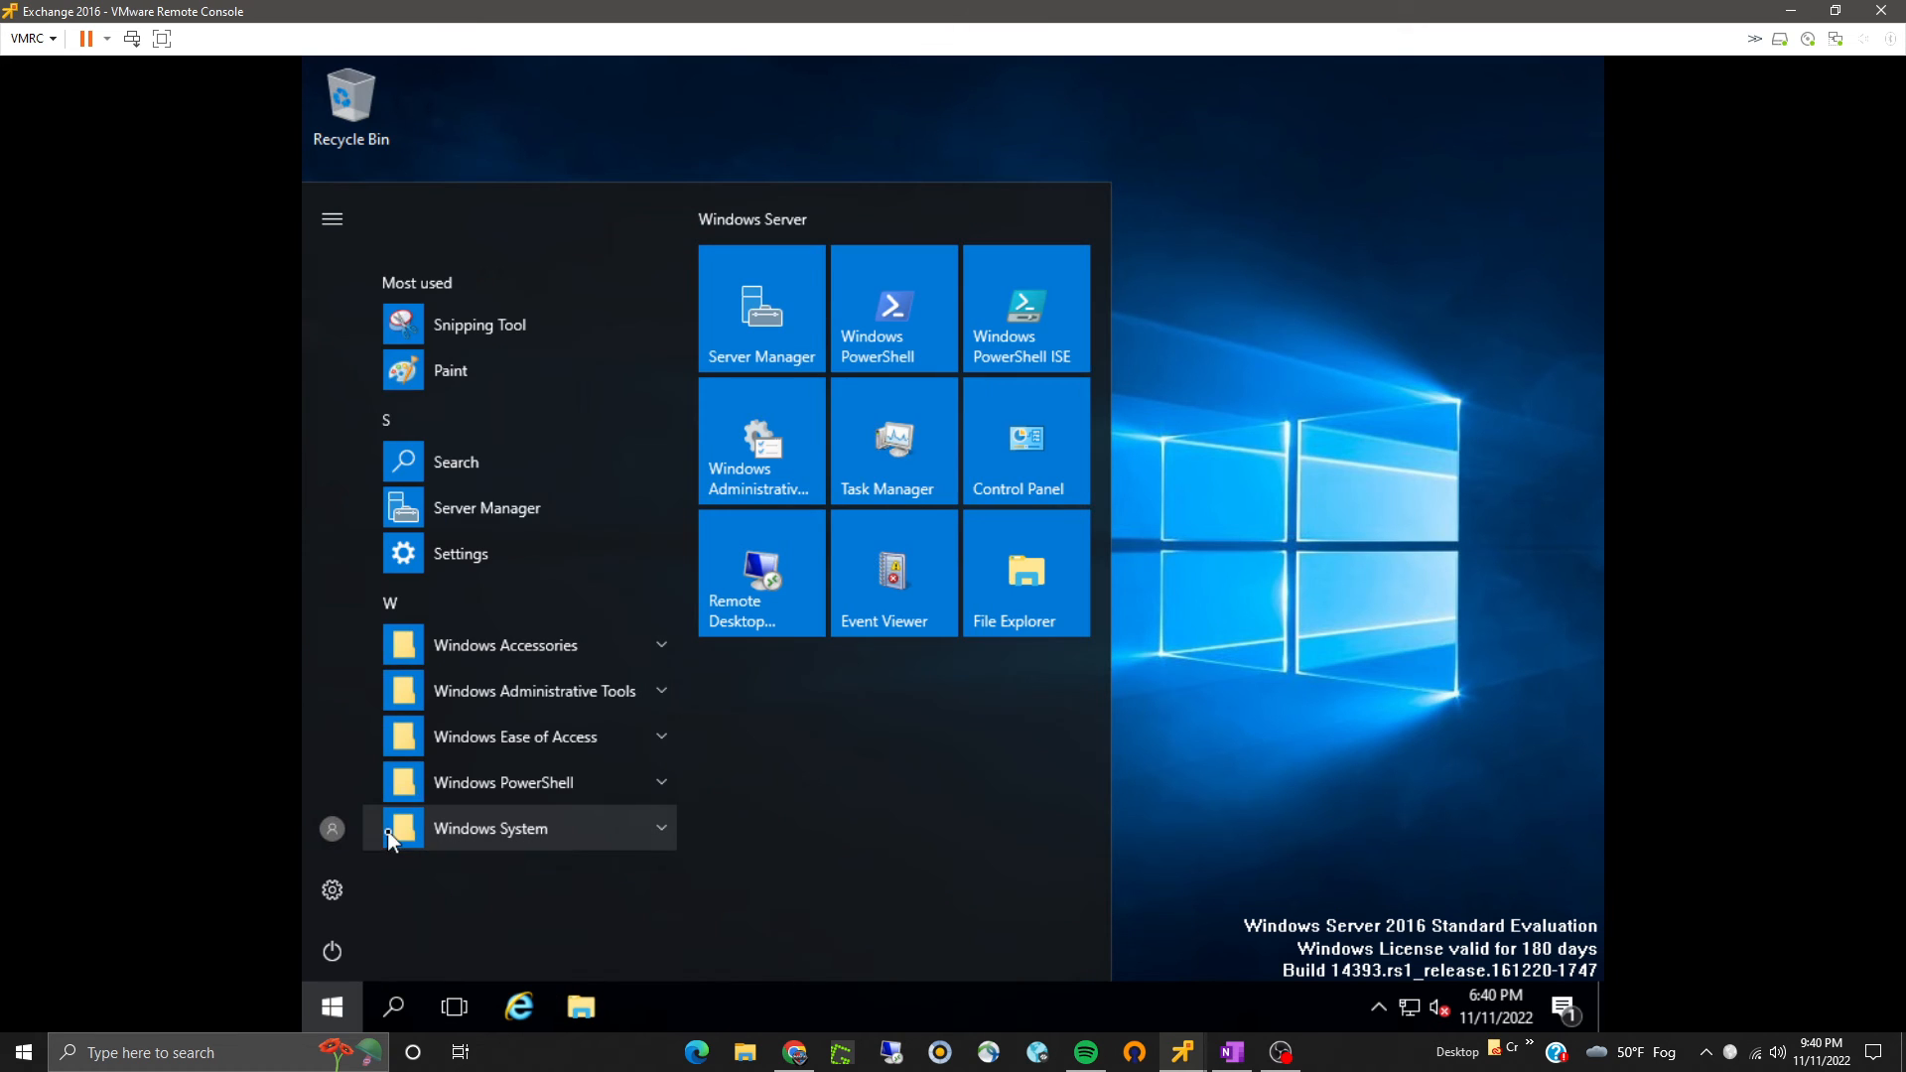
text(firewall)
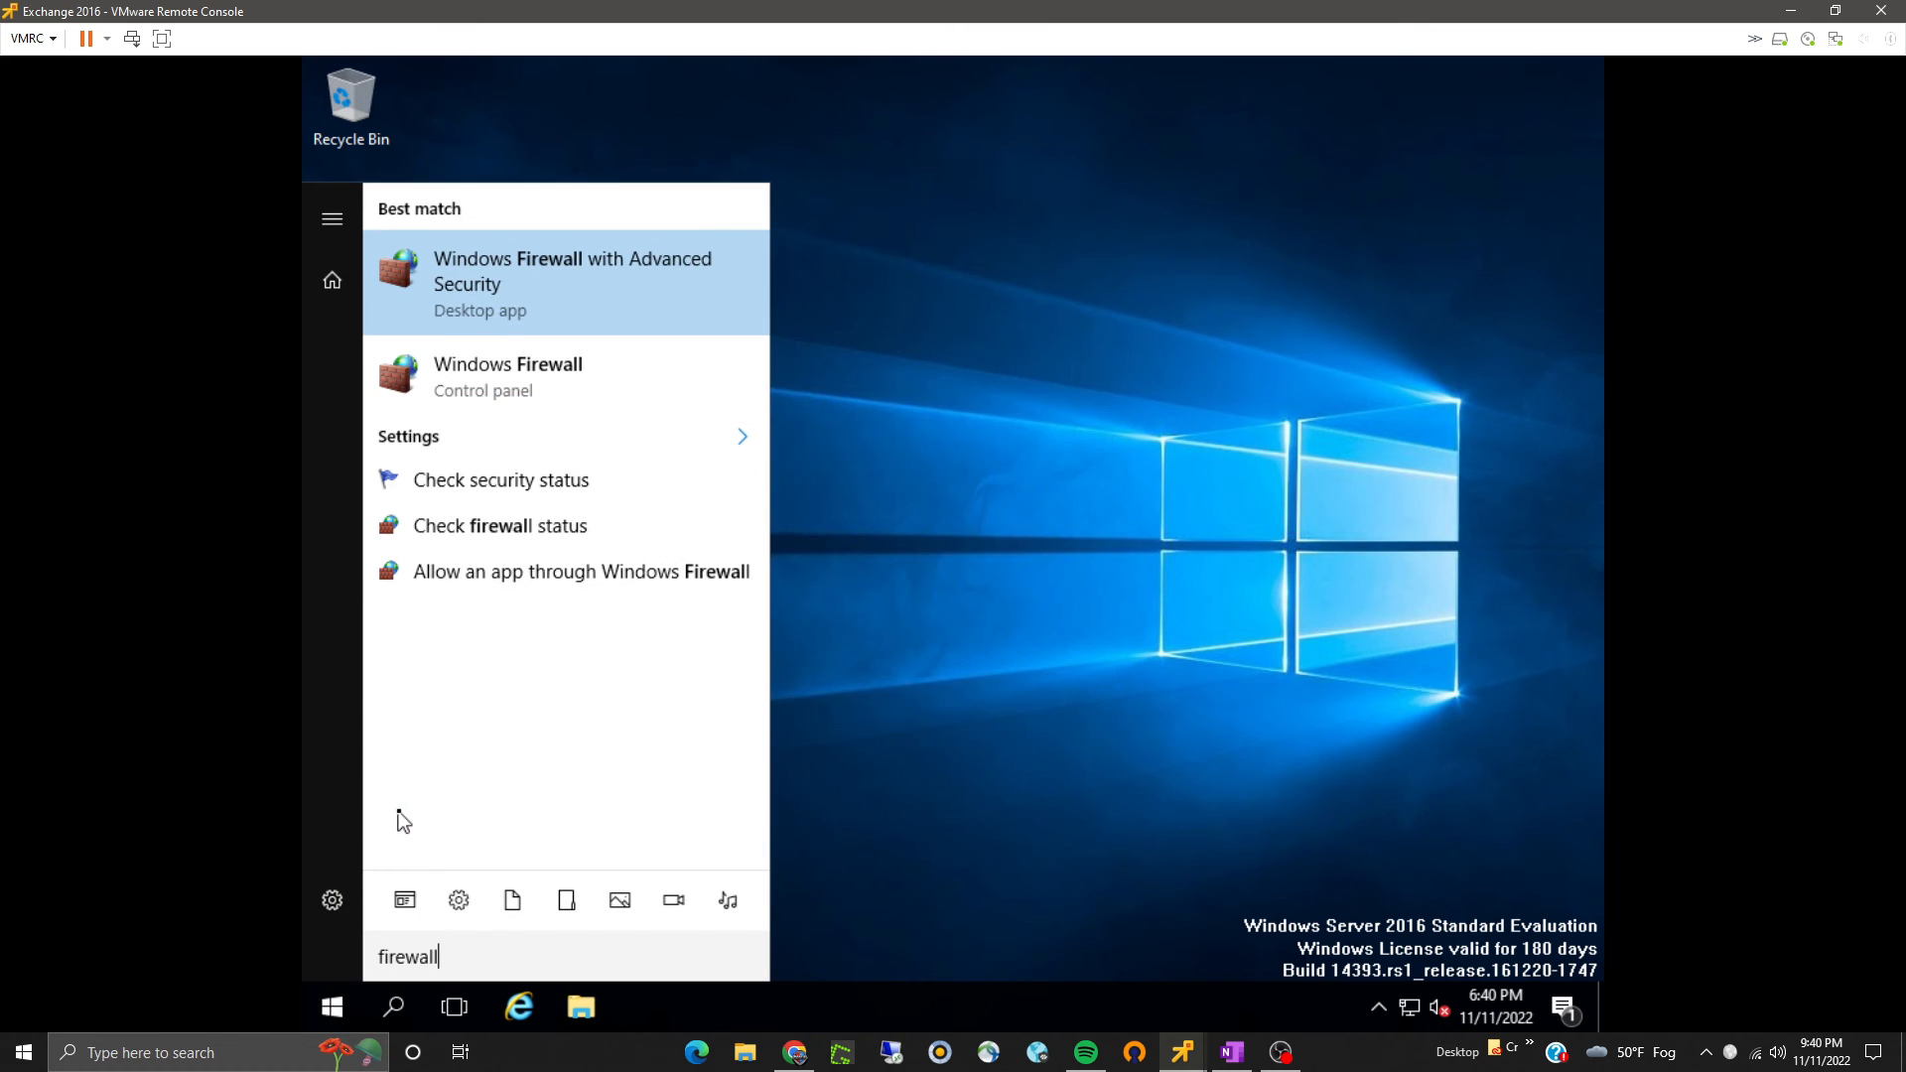
click(486, 280)
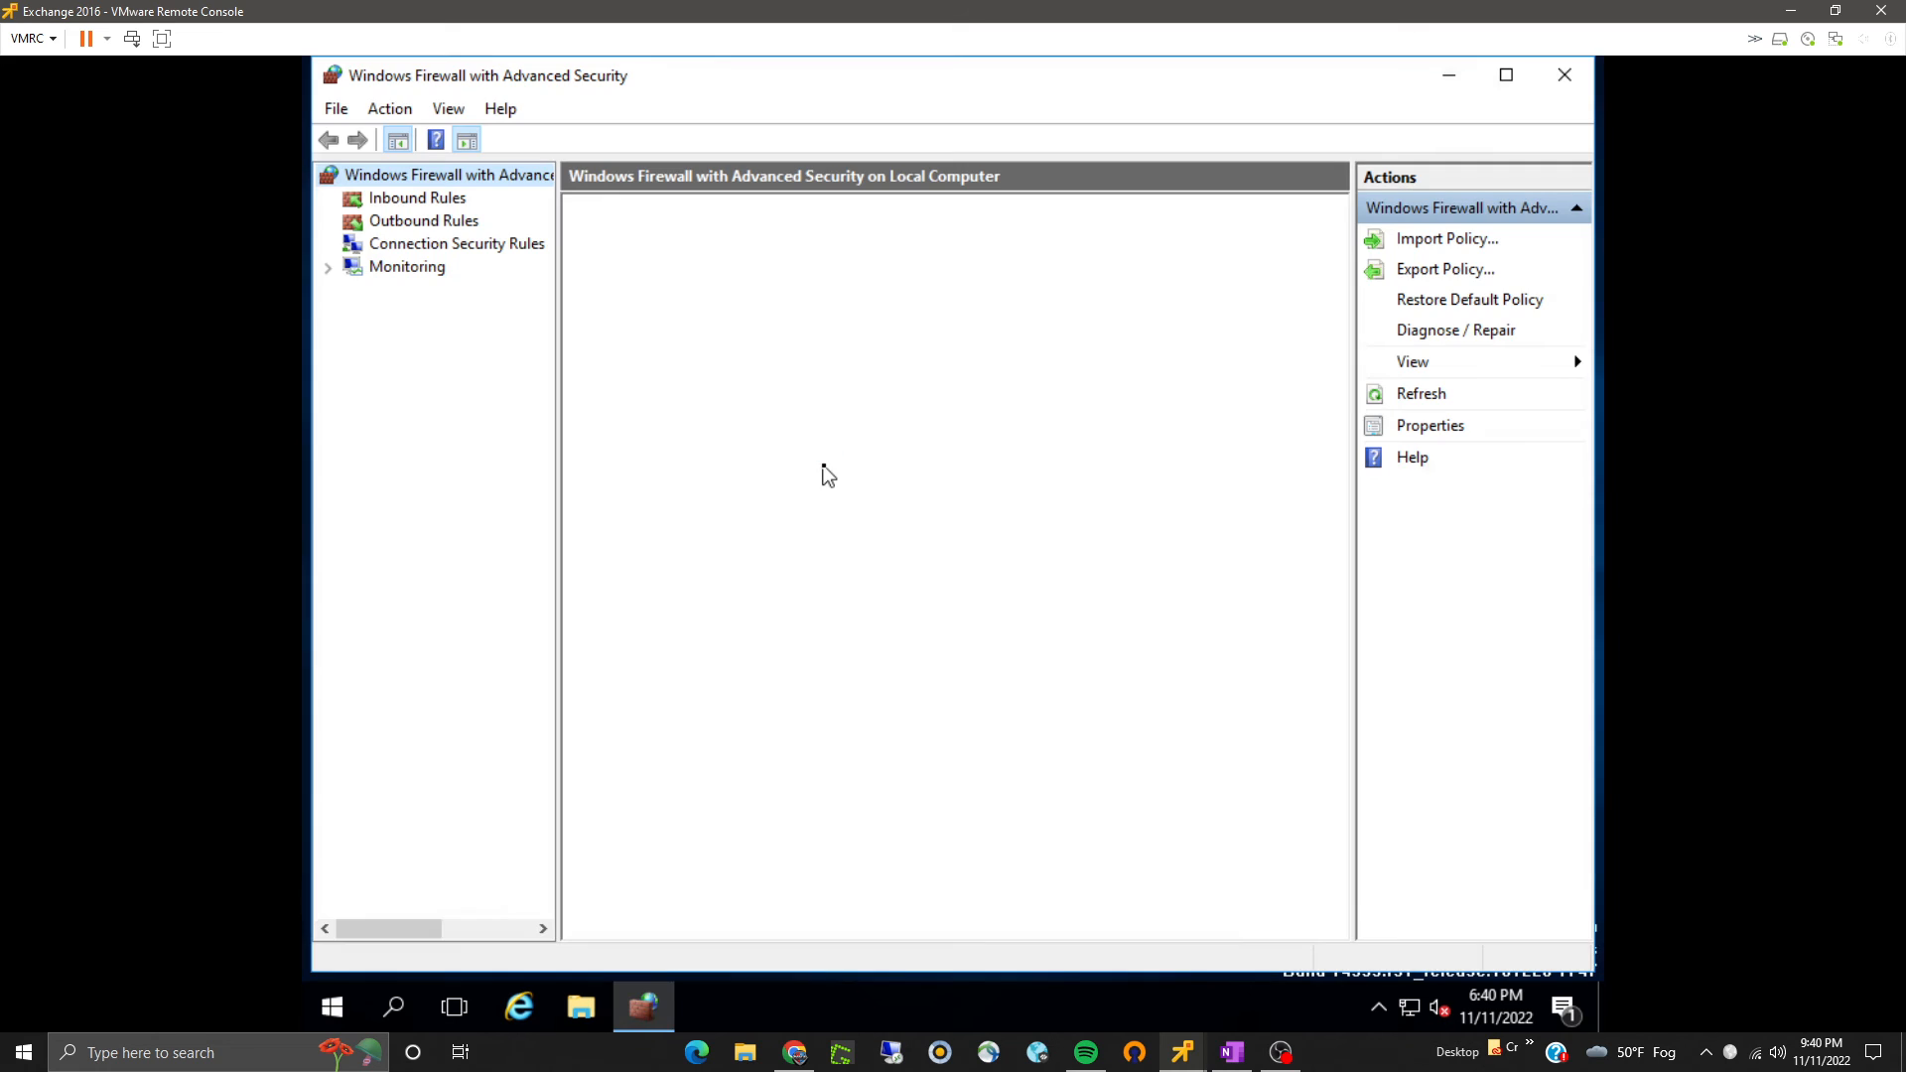
click(395, 199)
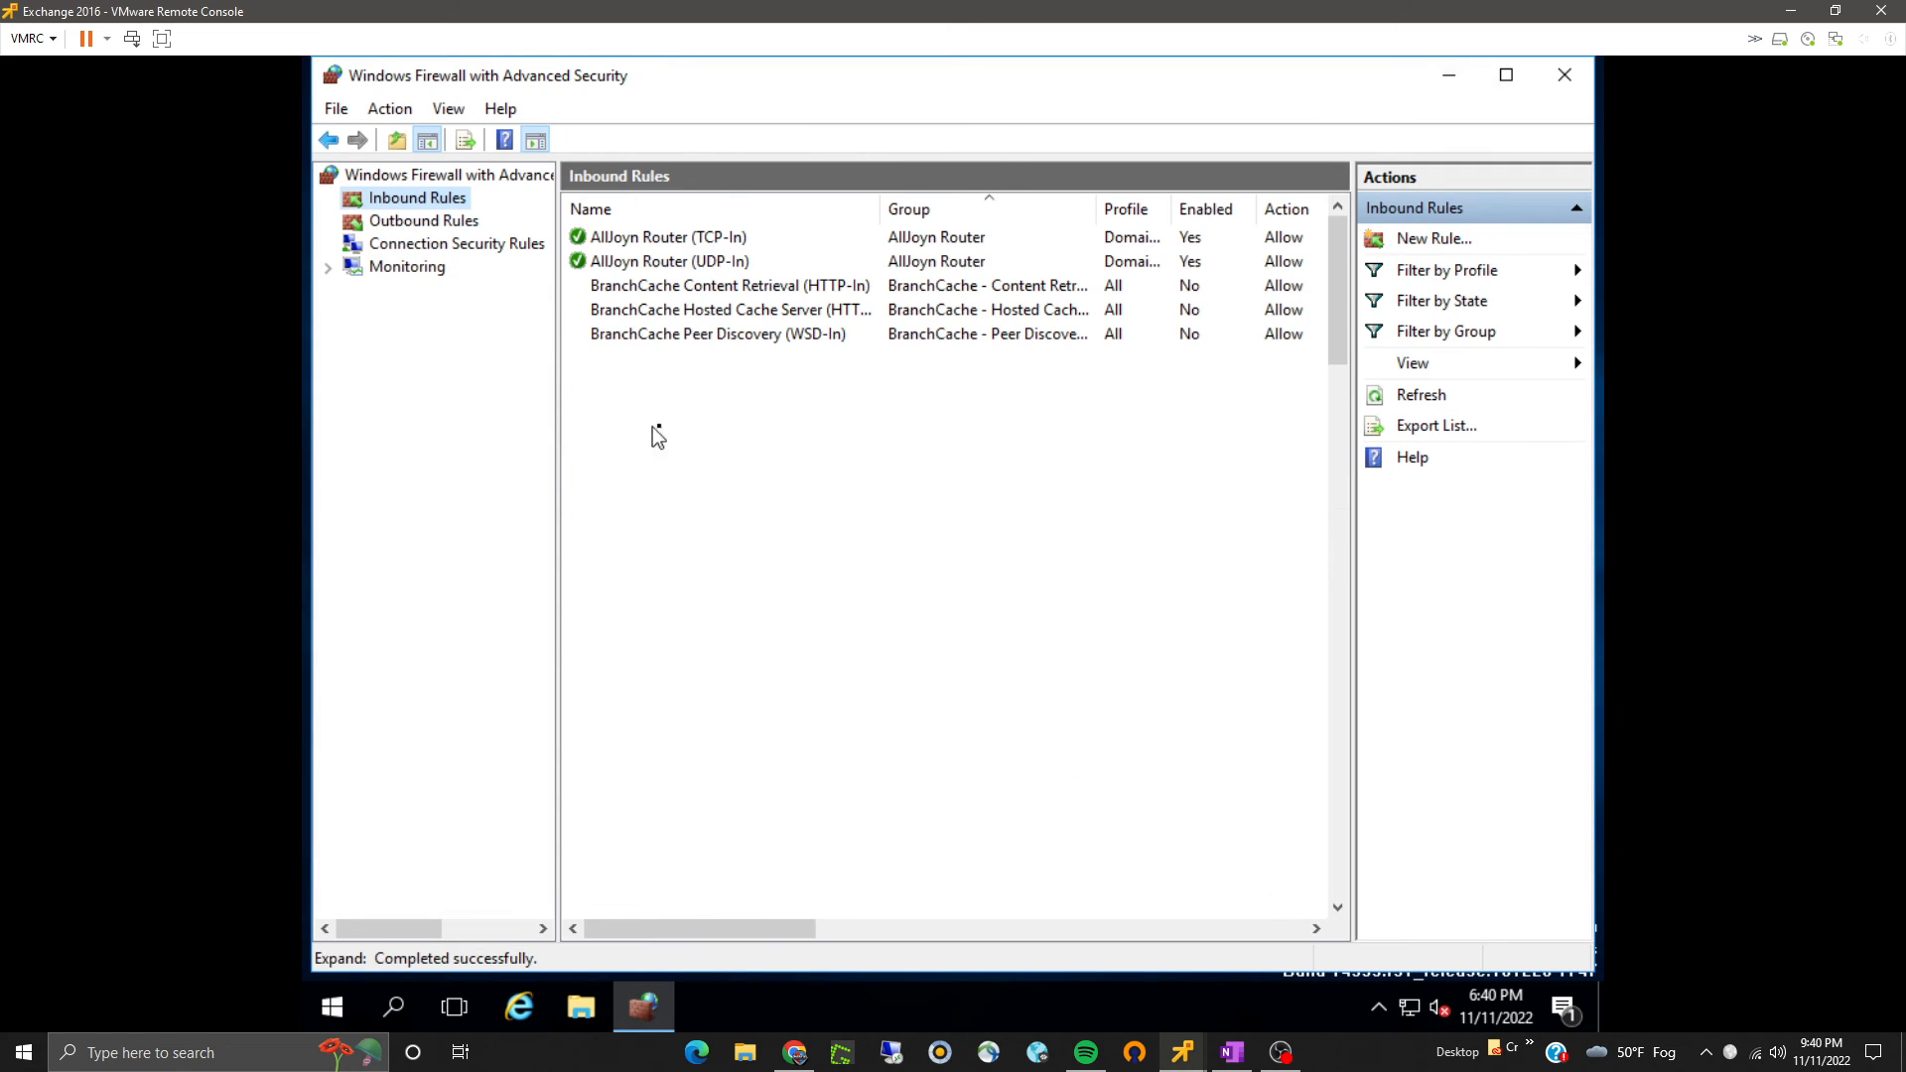
- Enable the File and Printer Sharing (Echo Request - ICMPv4-In) inbound rule and close the firewall console
click(690, 406)
key(f)
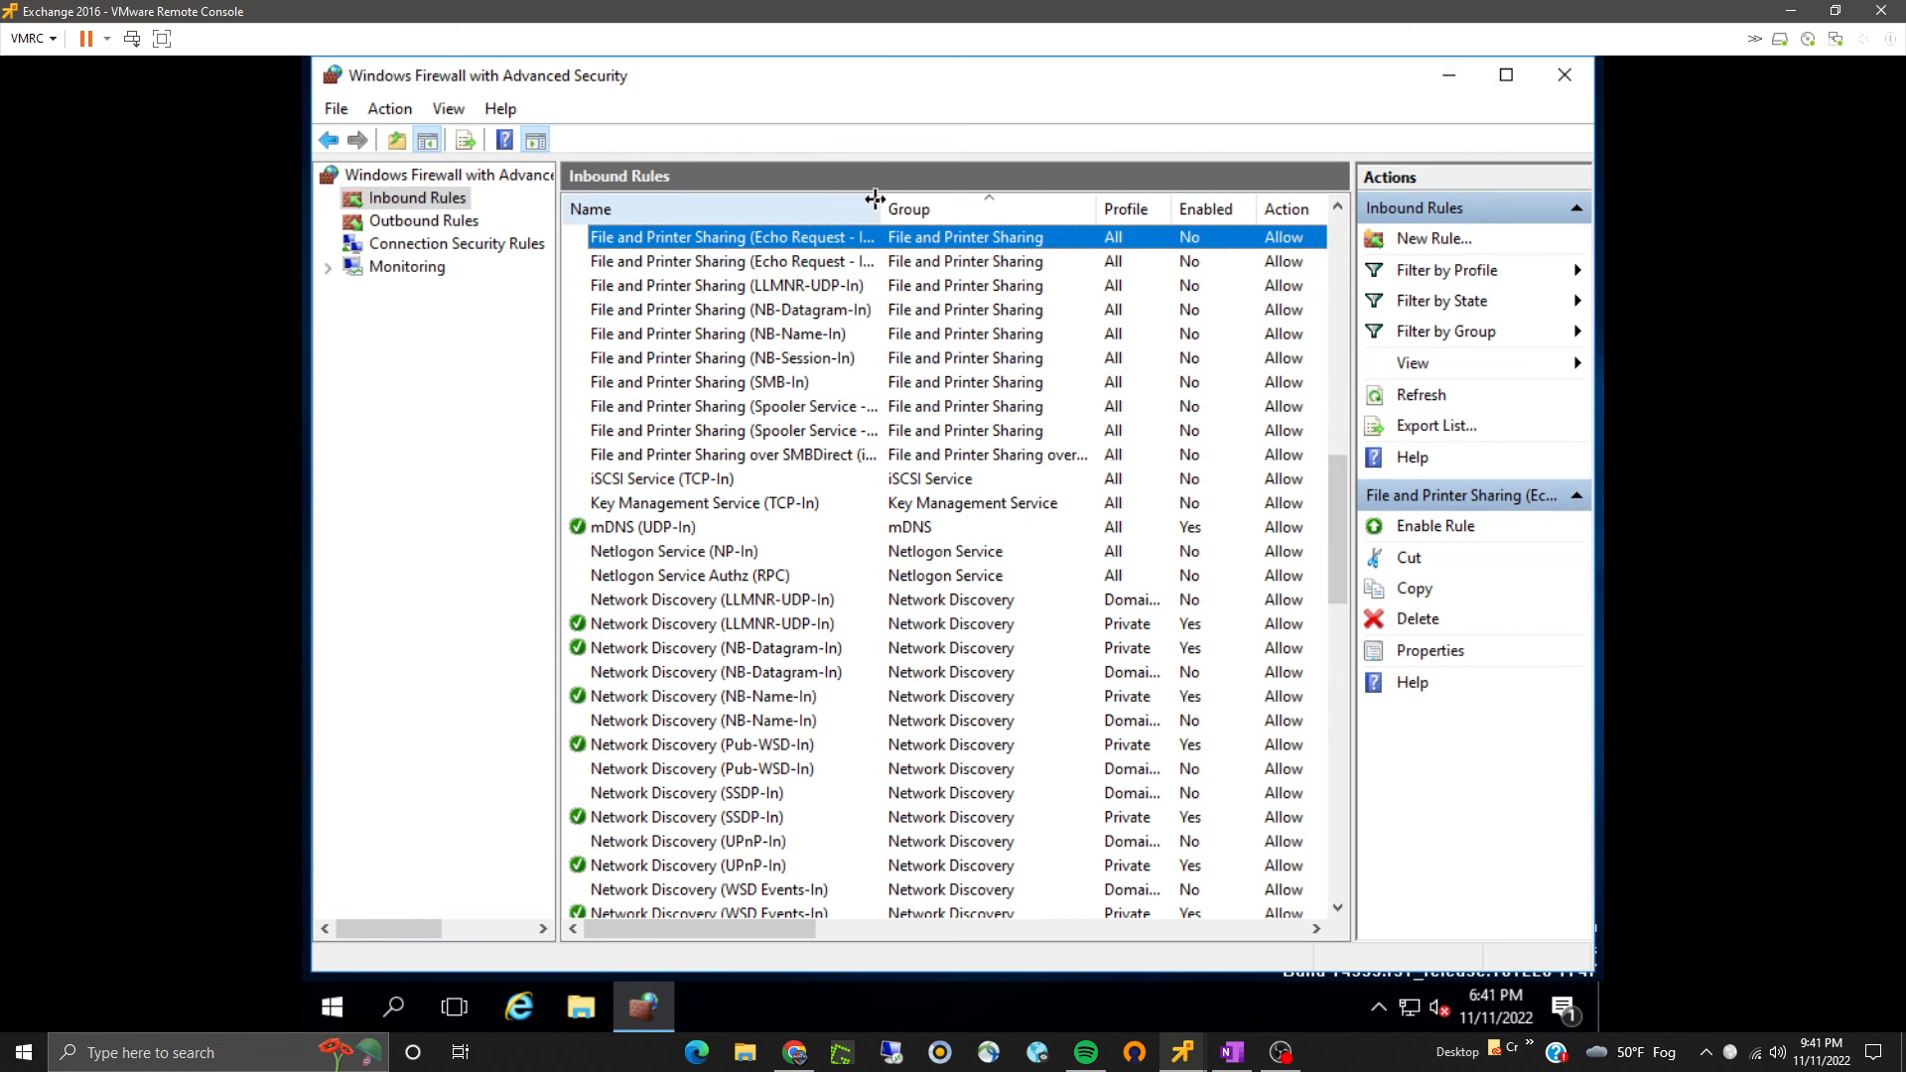
double_click(874, 195)
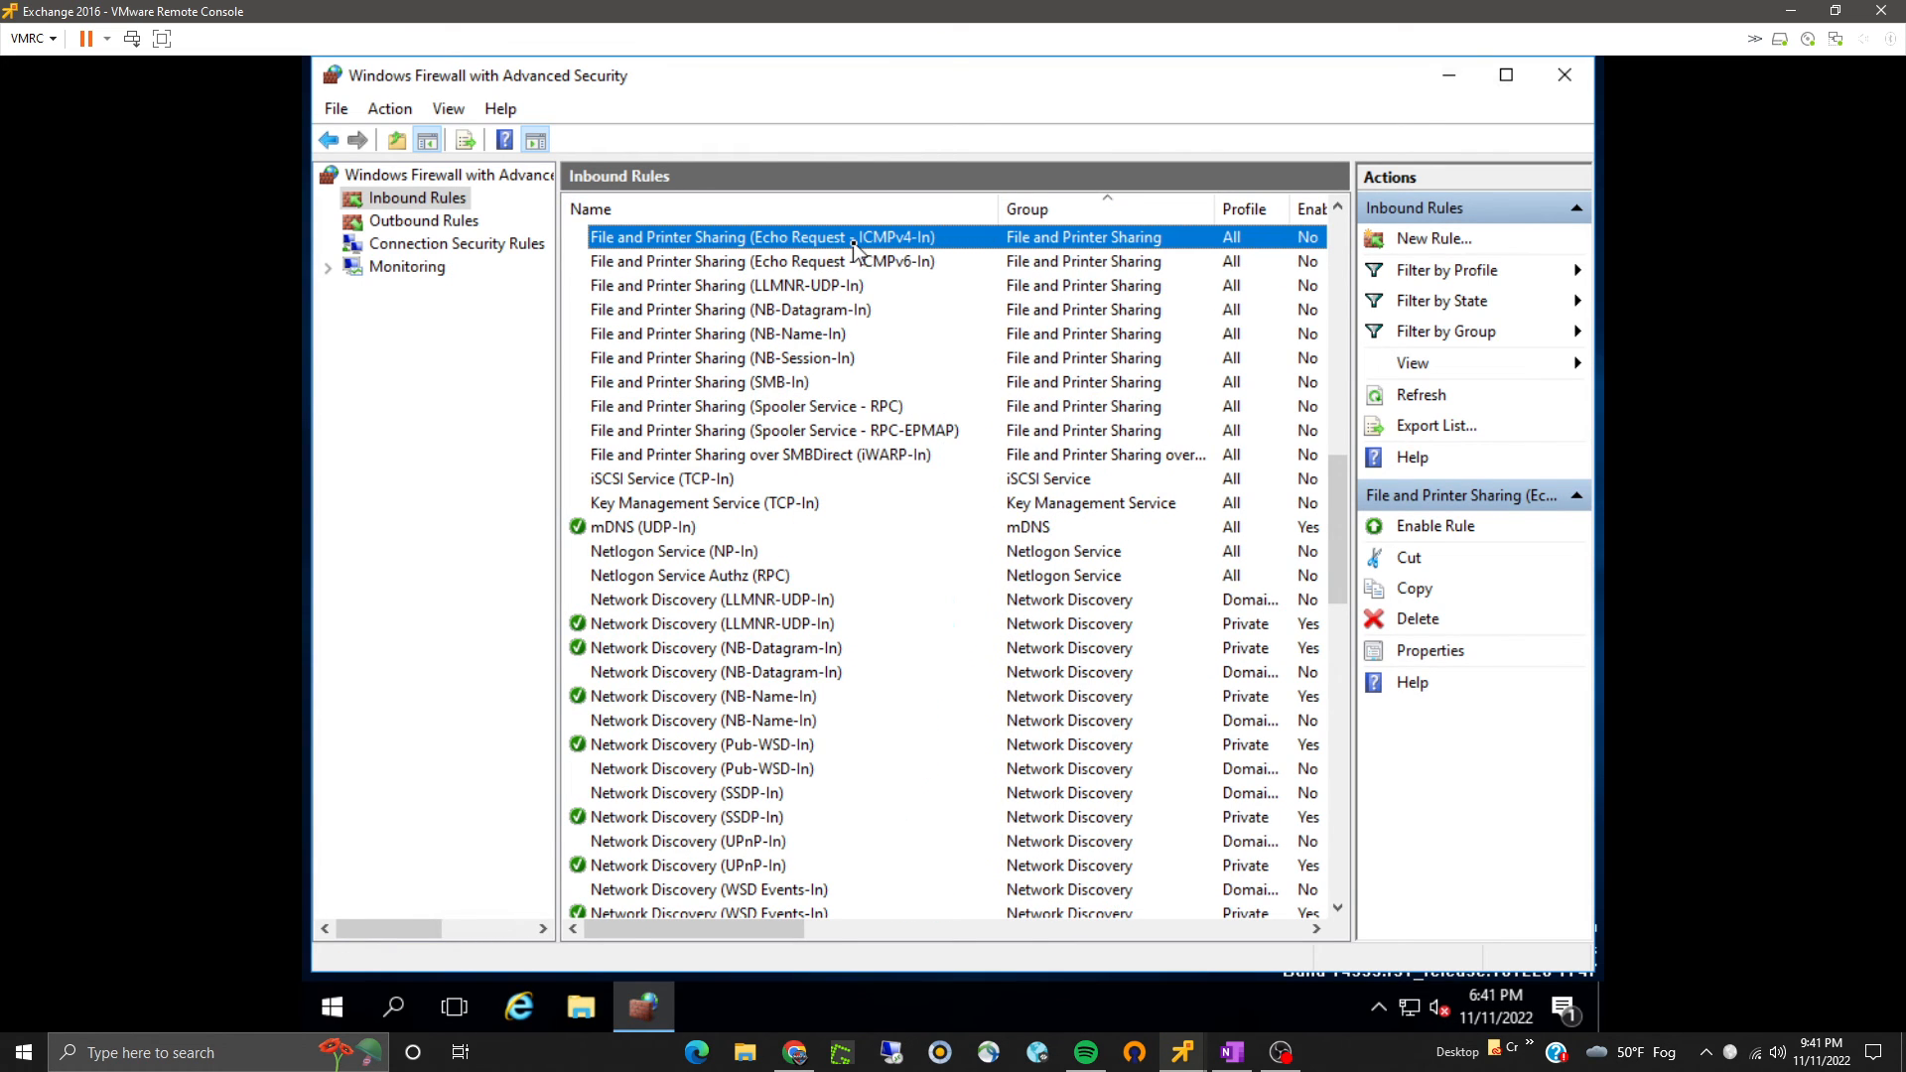
right_click(853, 246)
click(887, 256)
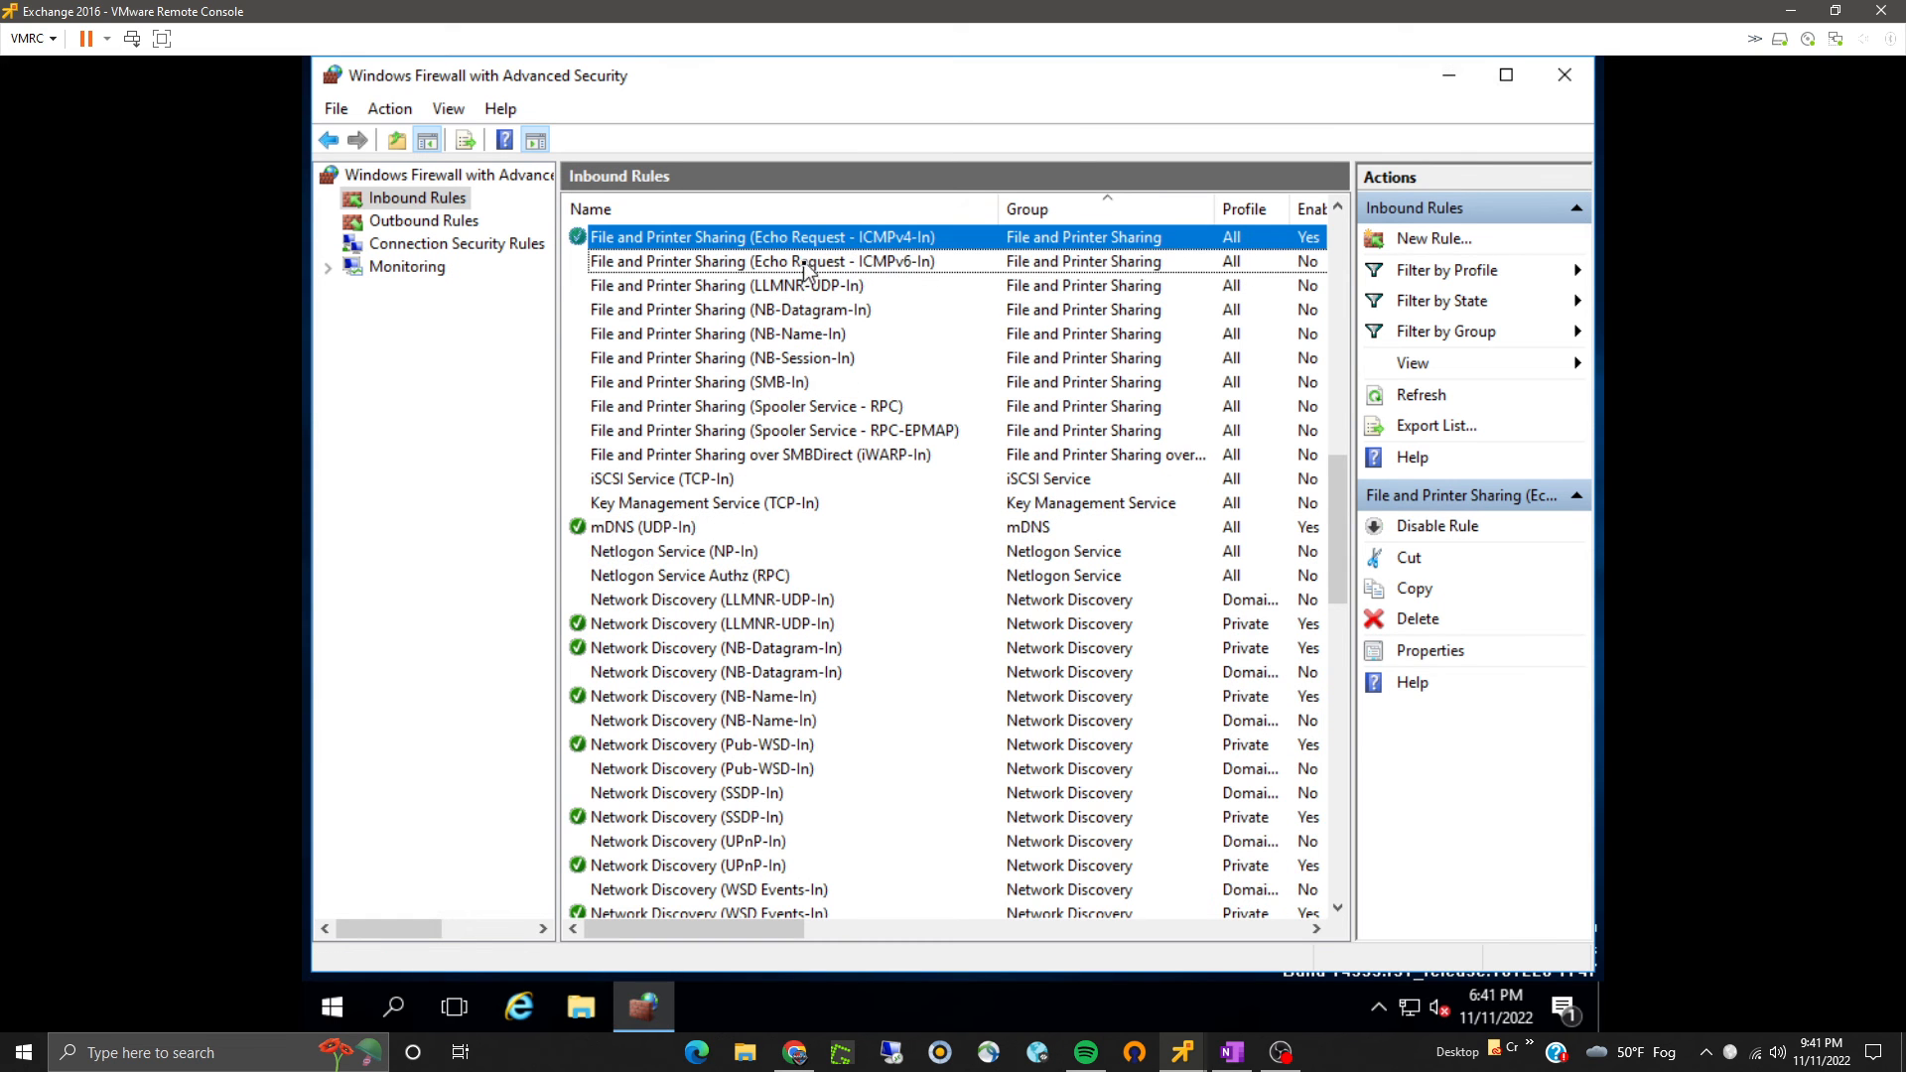
scroll(737, 487, down, 8)
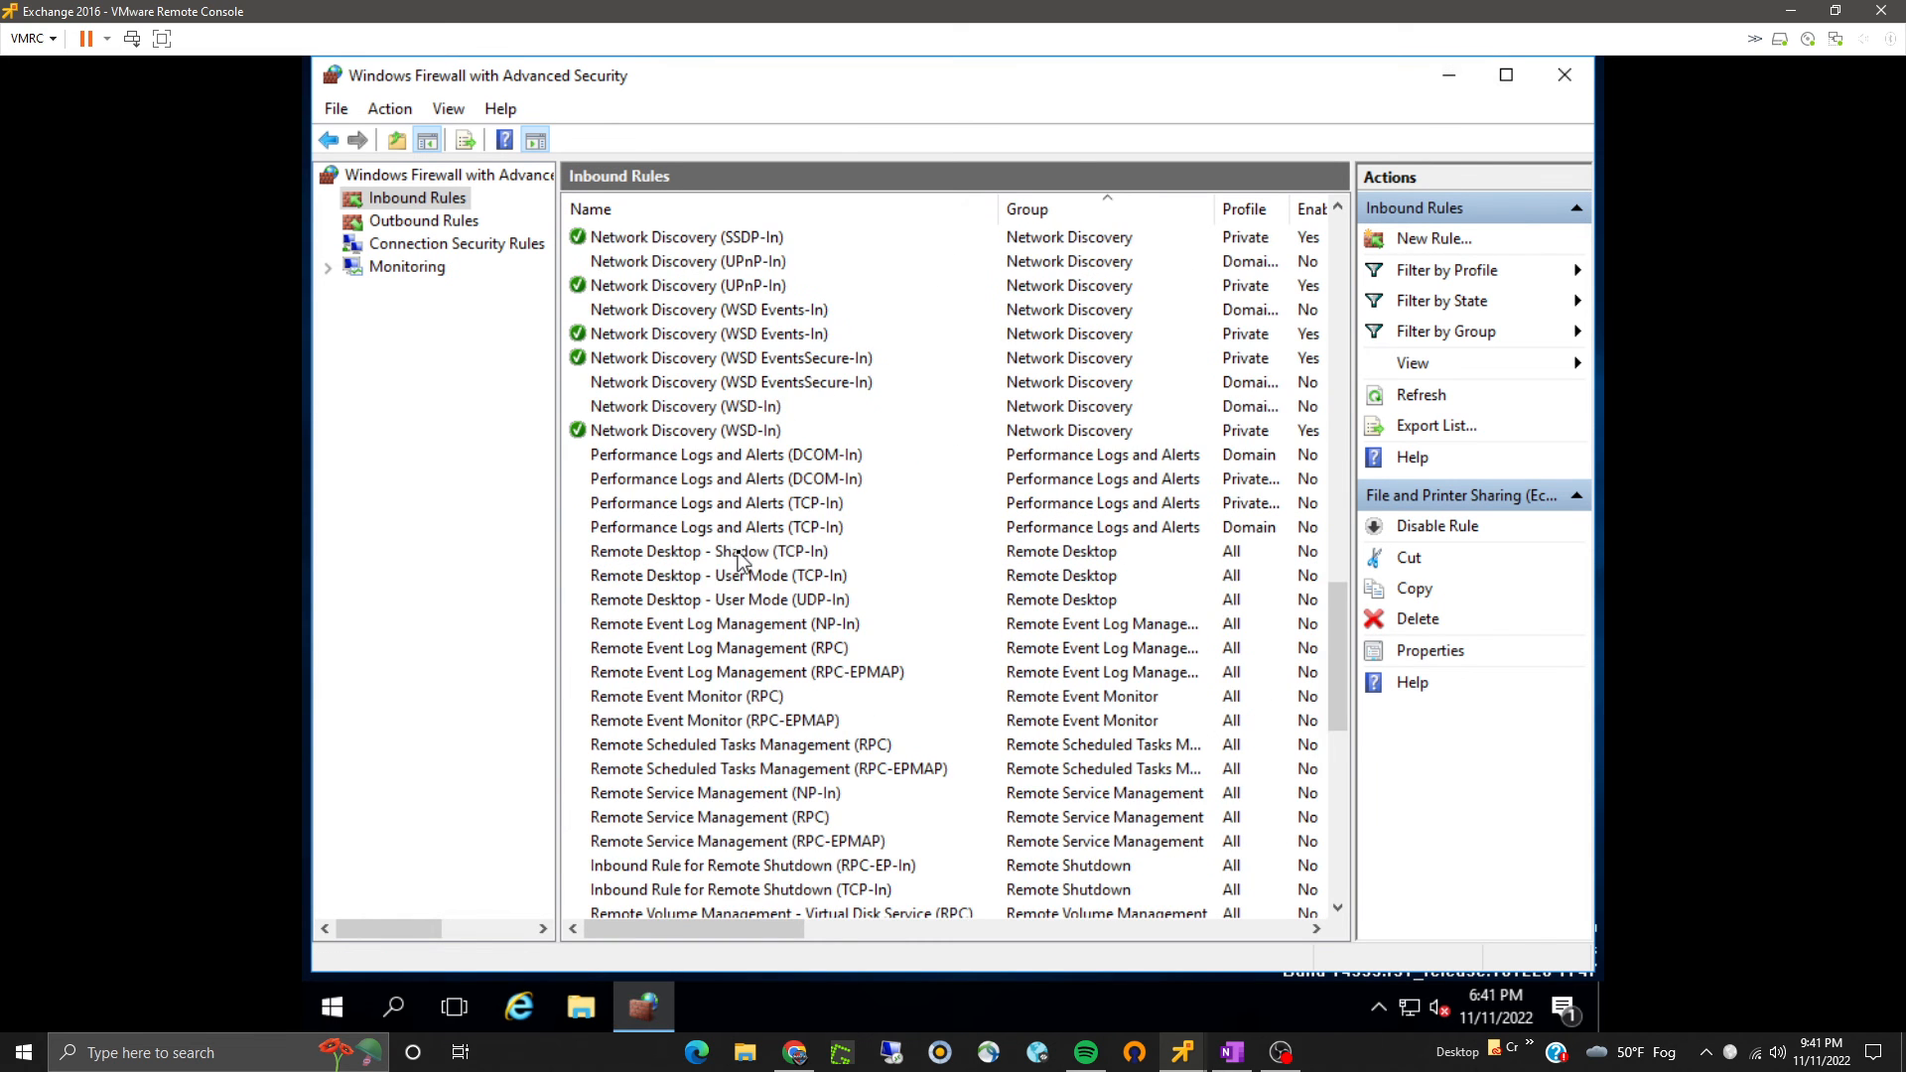
scroll(736, 558, up, 5)
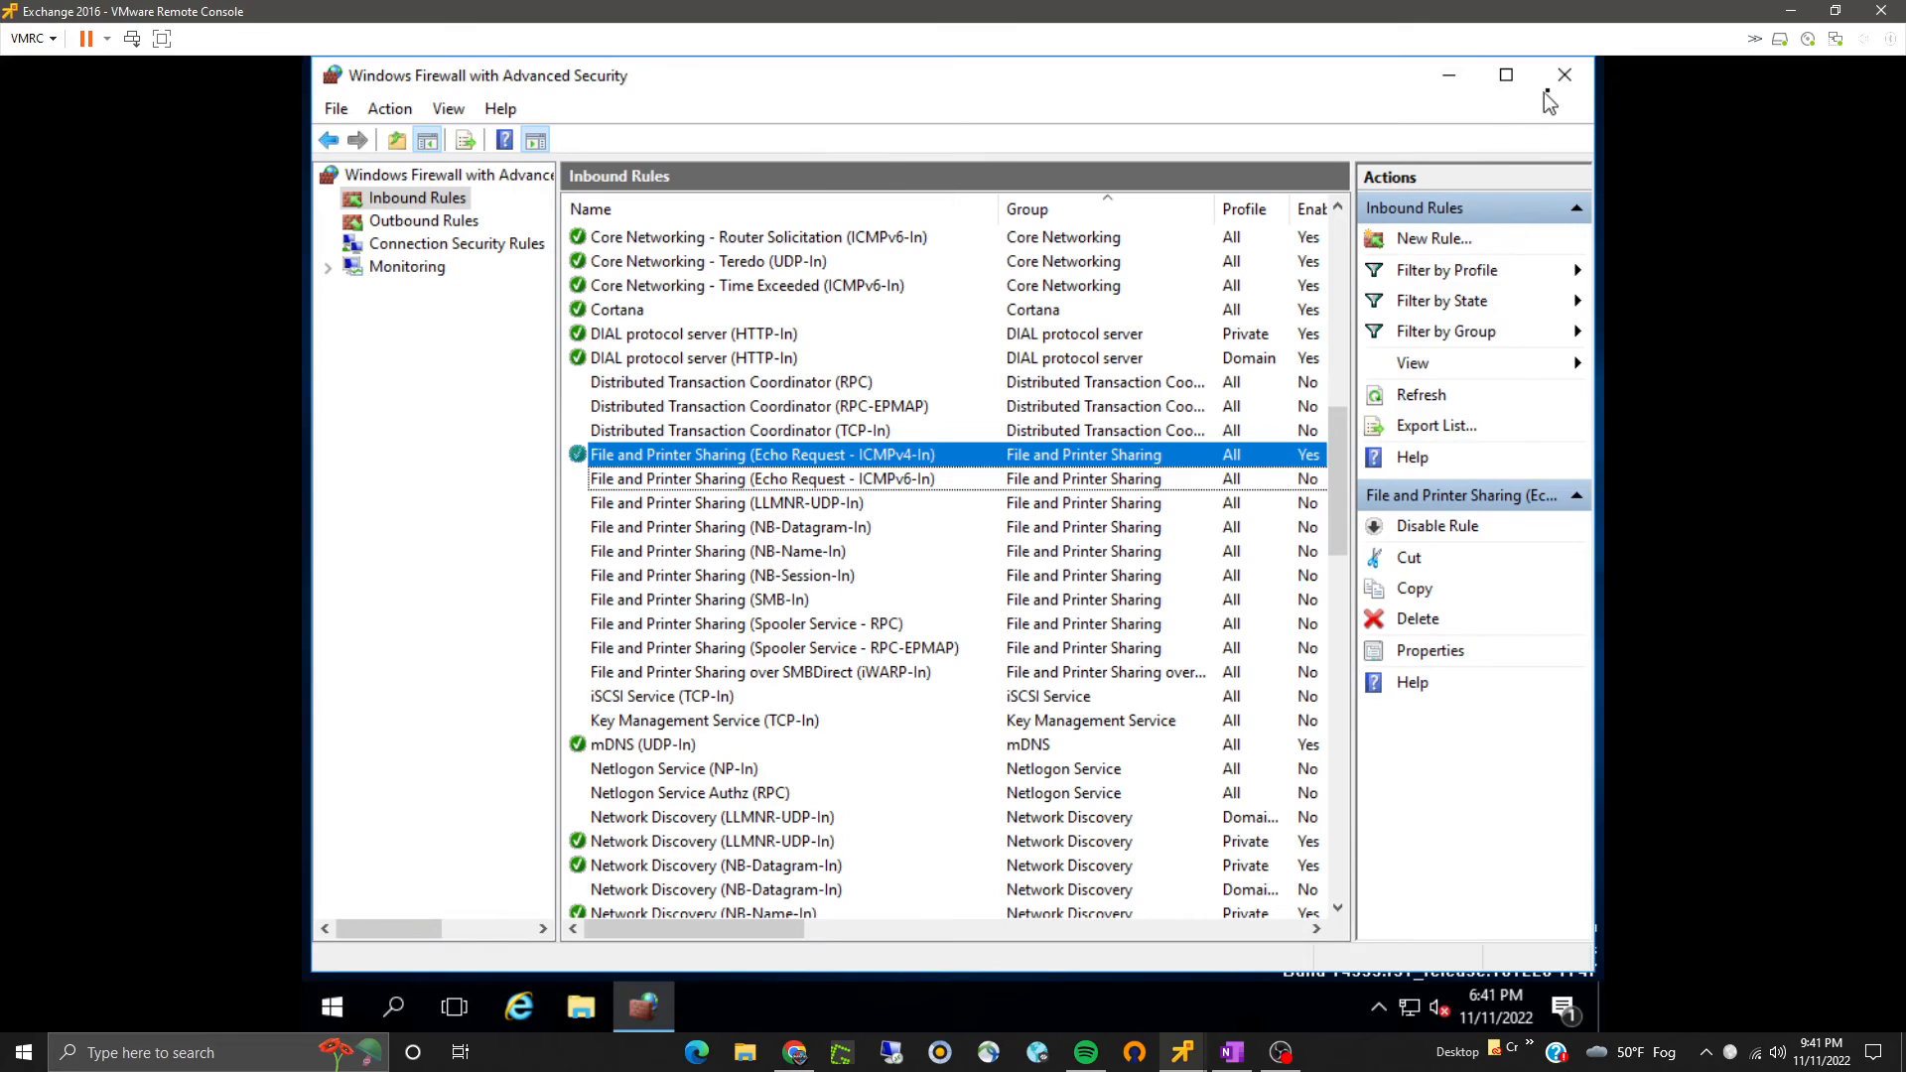
click(1565, 75)
- Restart the Exchange server, giving Other (Unplanned) as the reason
mouse_move(1182, 1052)
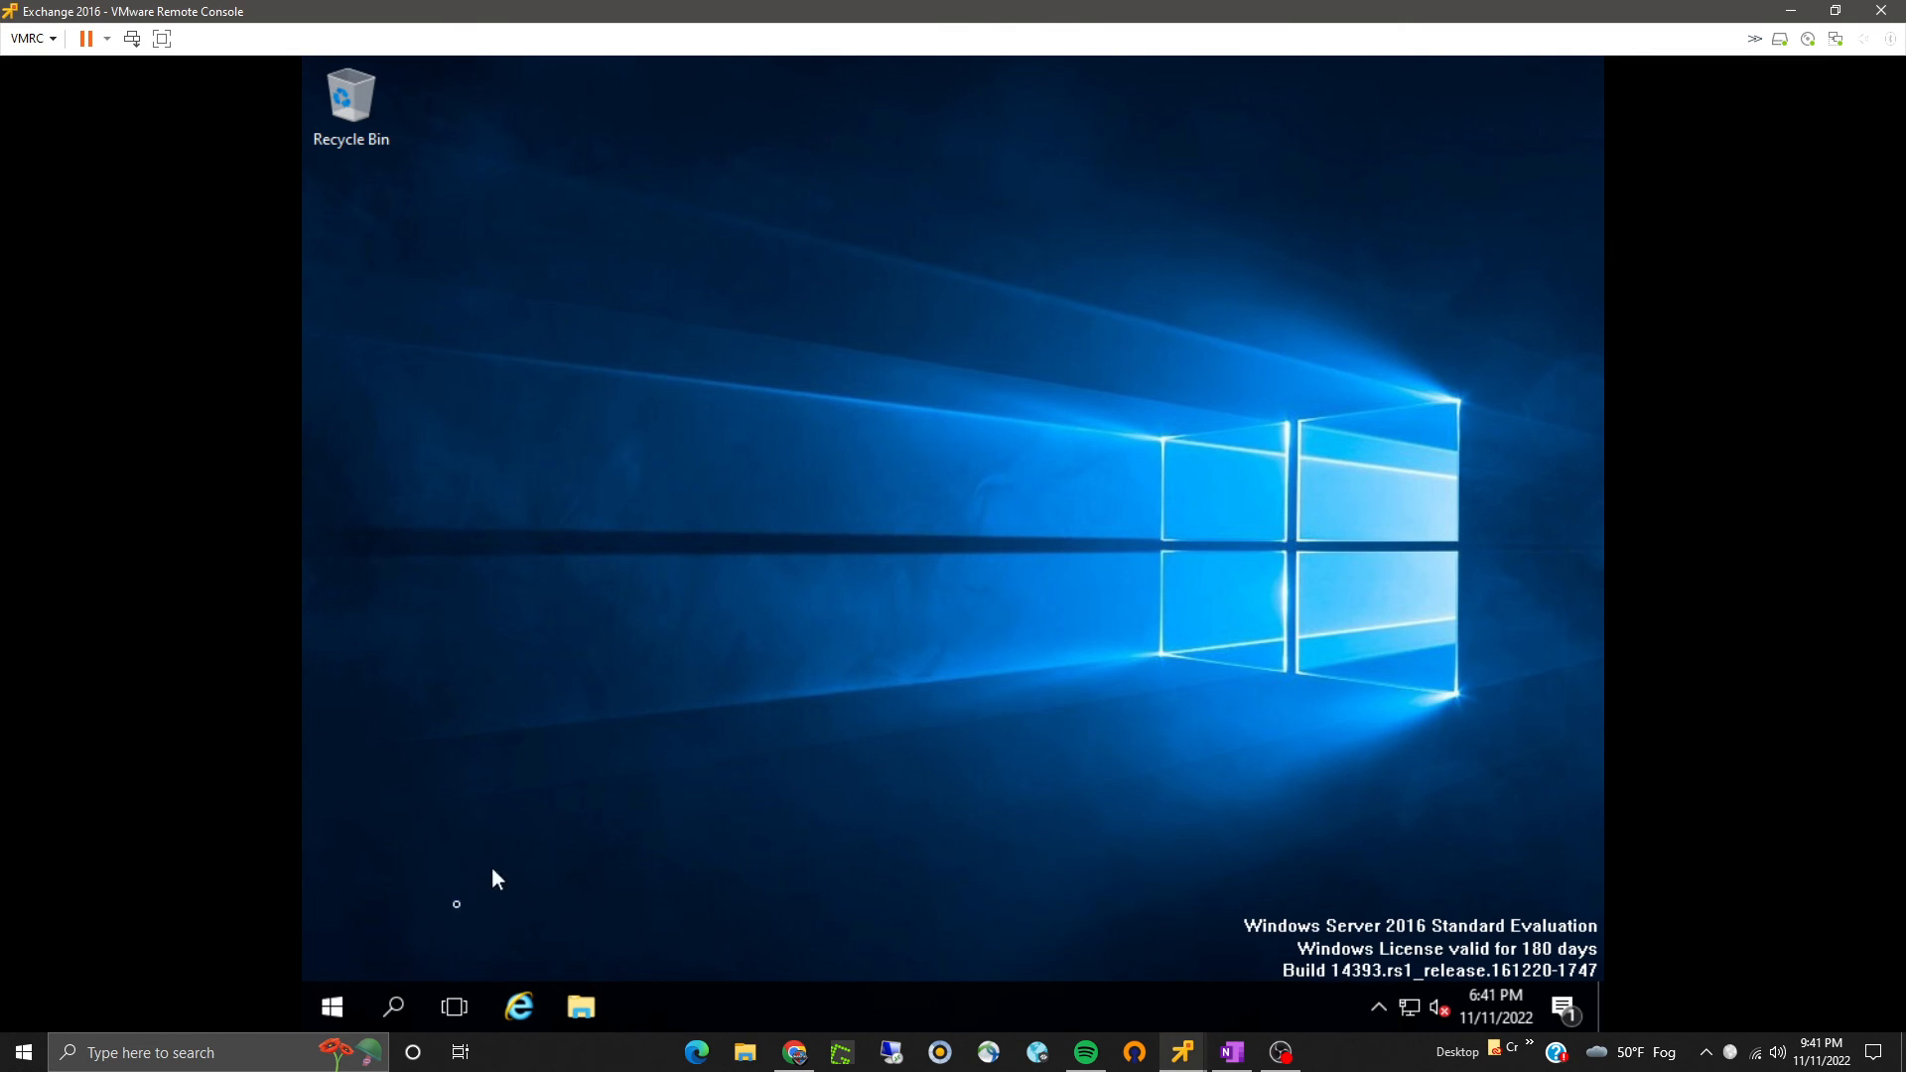
right_click(320, 1005)
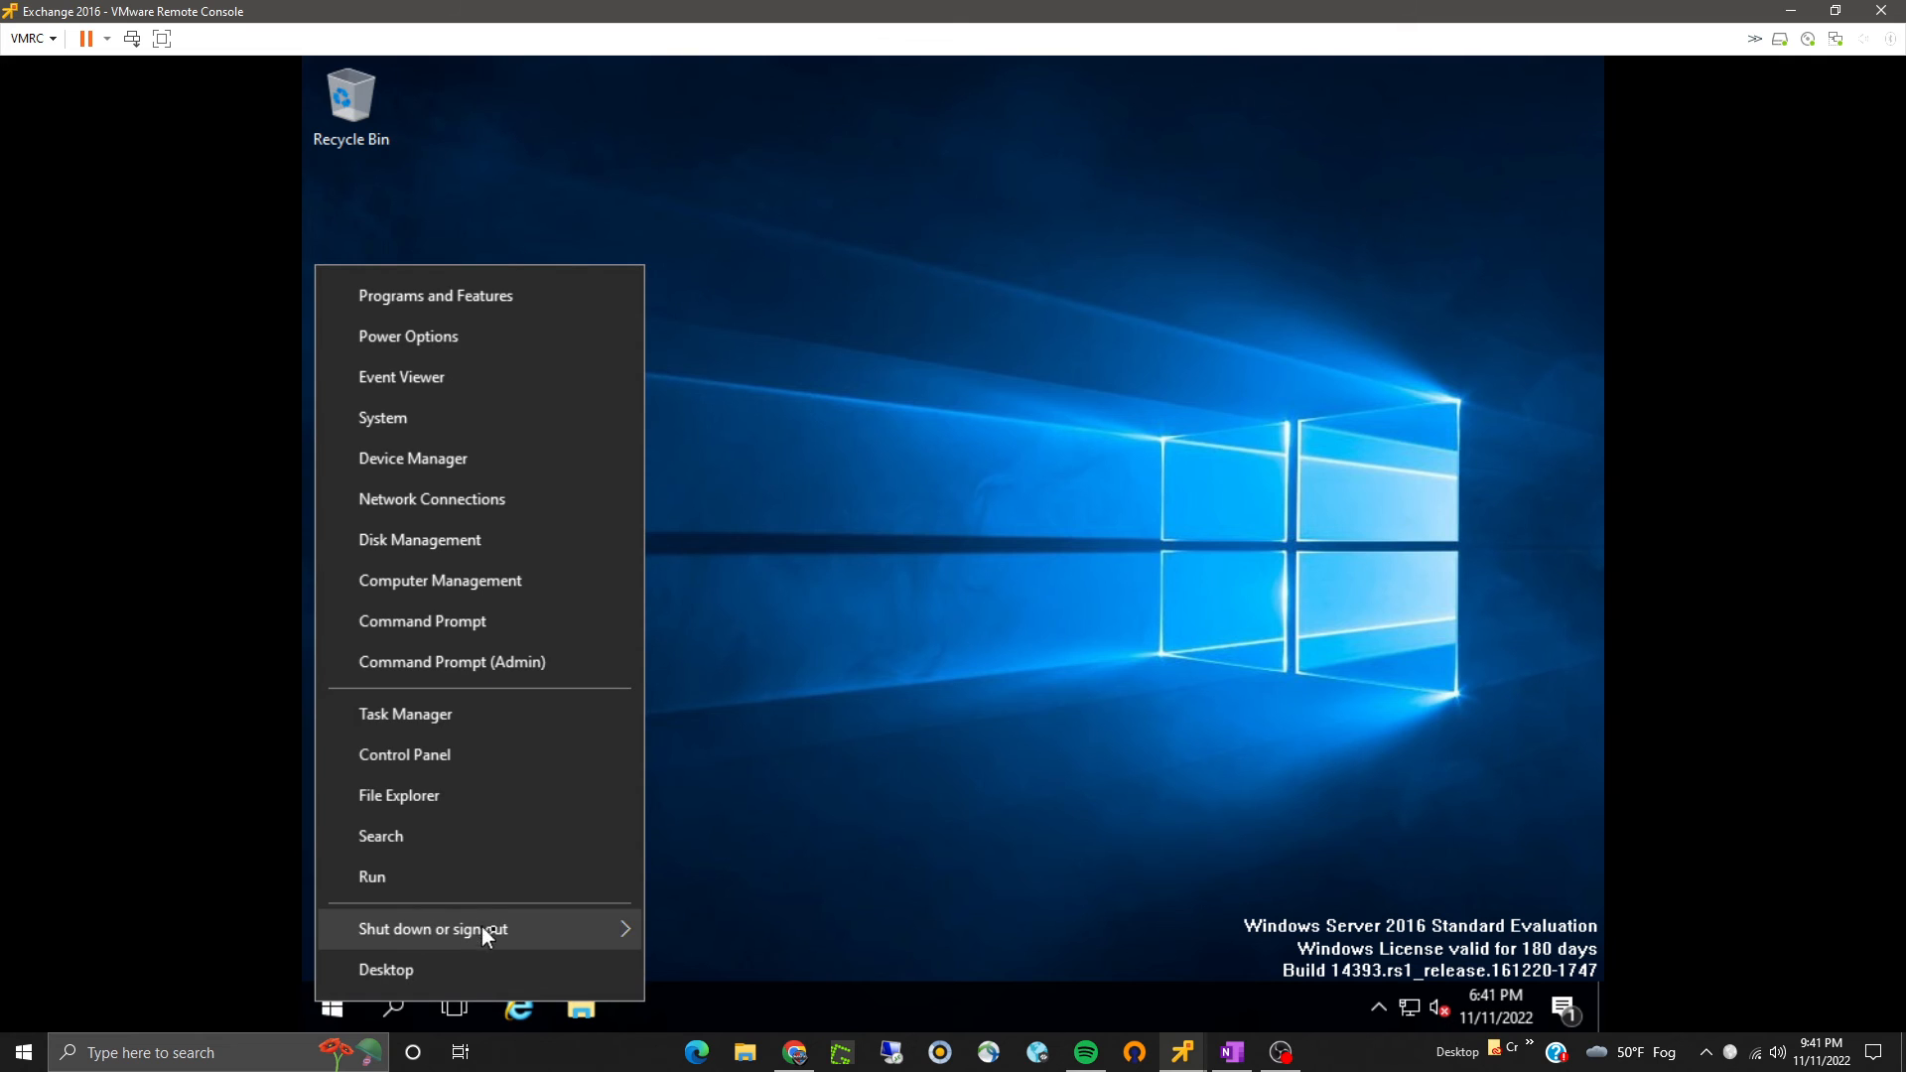
mouse_move(486, 928)
click(695, 878)
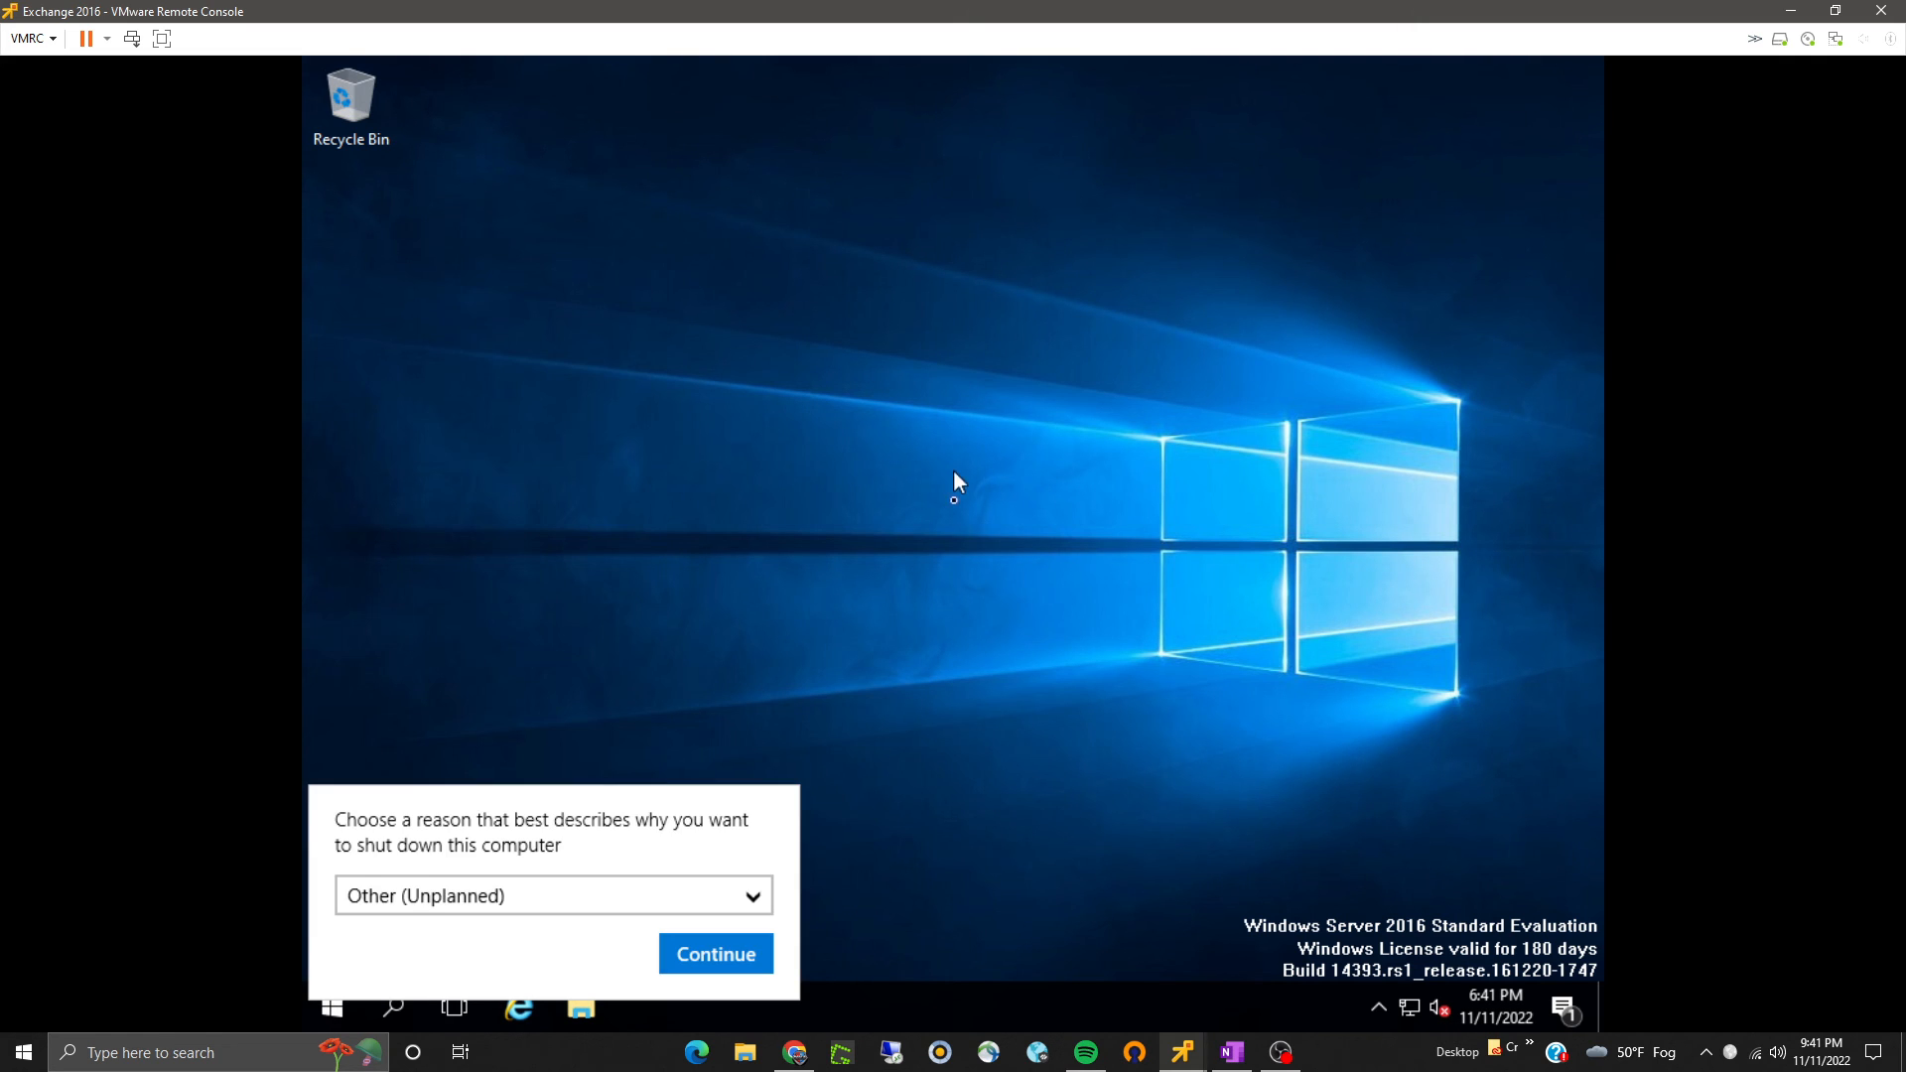
click(752, 954)
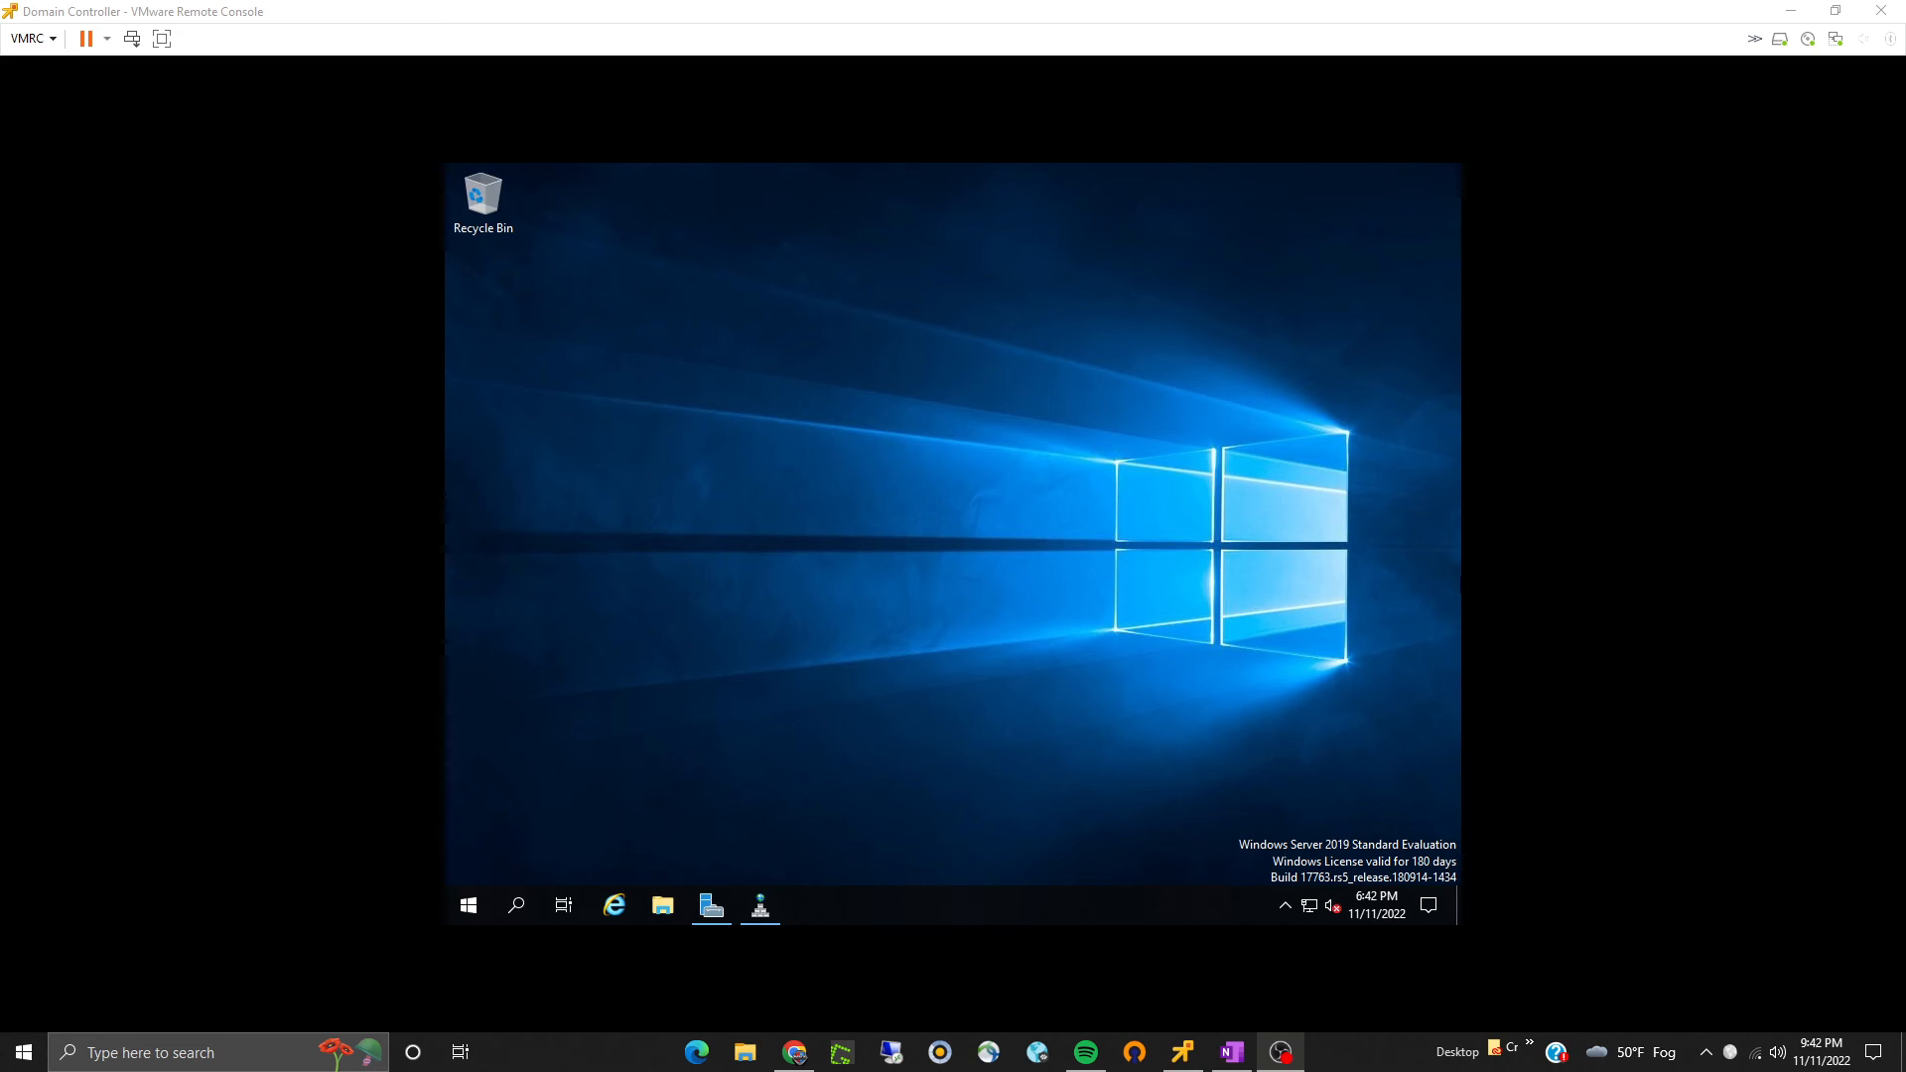
- Switch to the Domain Controller VM, refresh the bradsysadmin.local zone in DNS Manager to check for the Exchange101 record, and close it
click(805, 724)
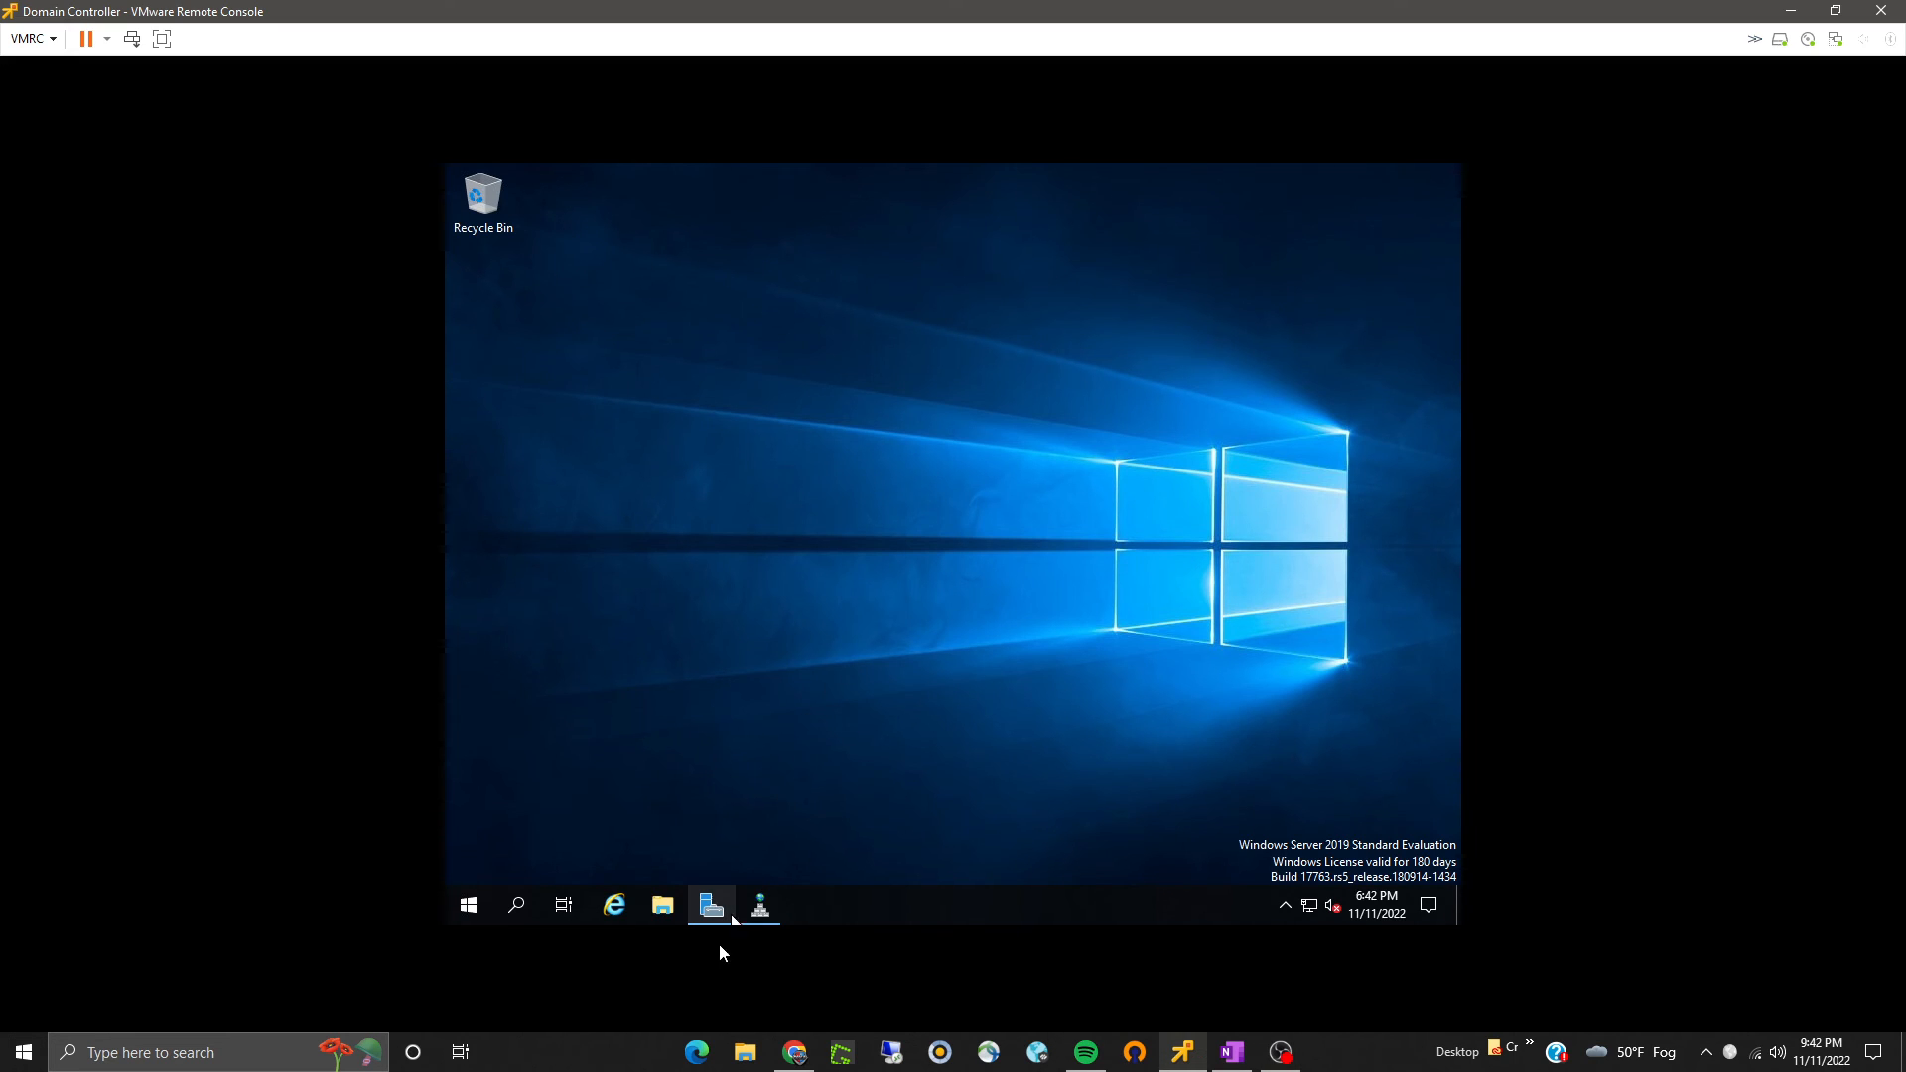
click(757, 919)
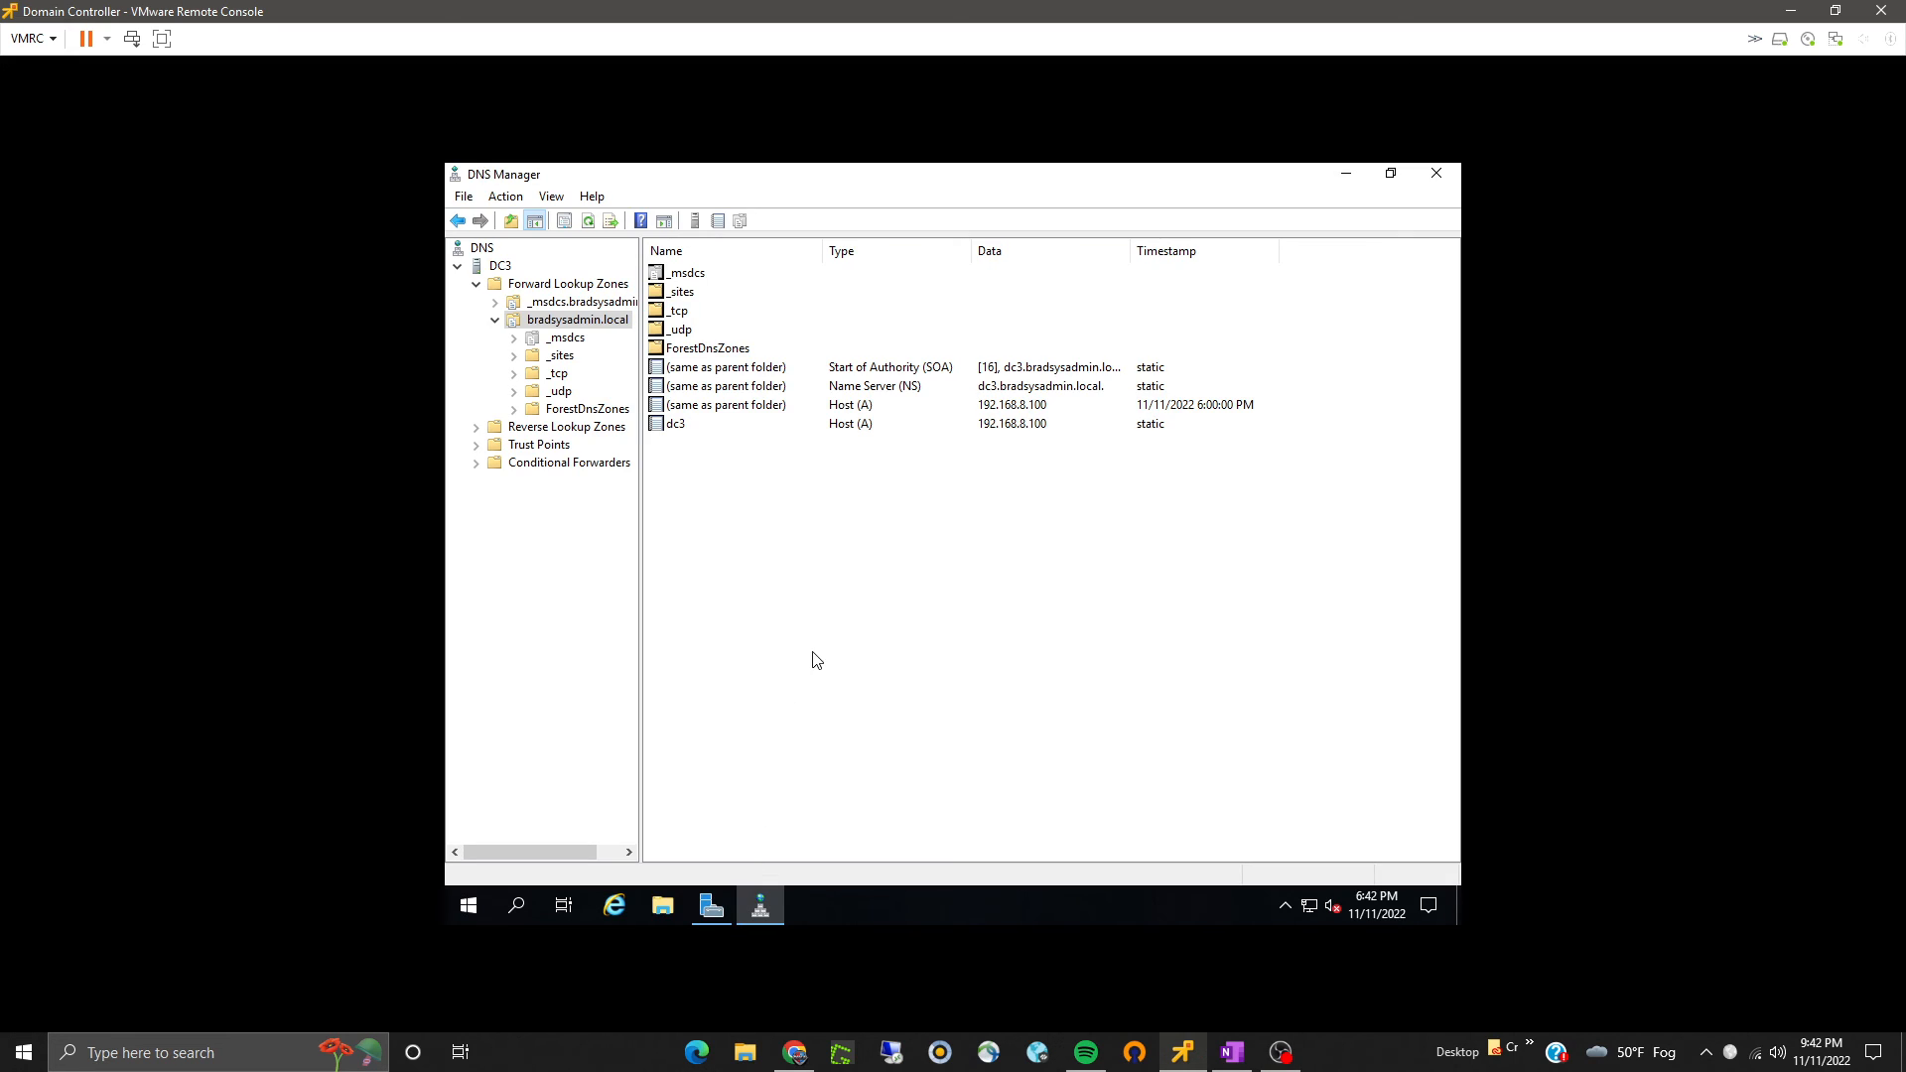
click(587, 223)
click(705, 463)
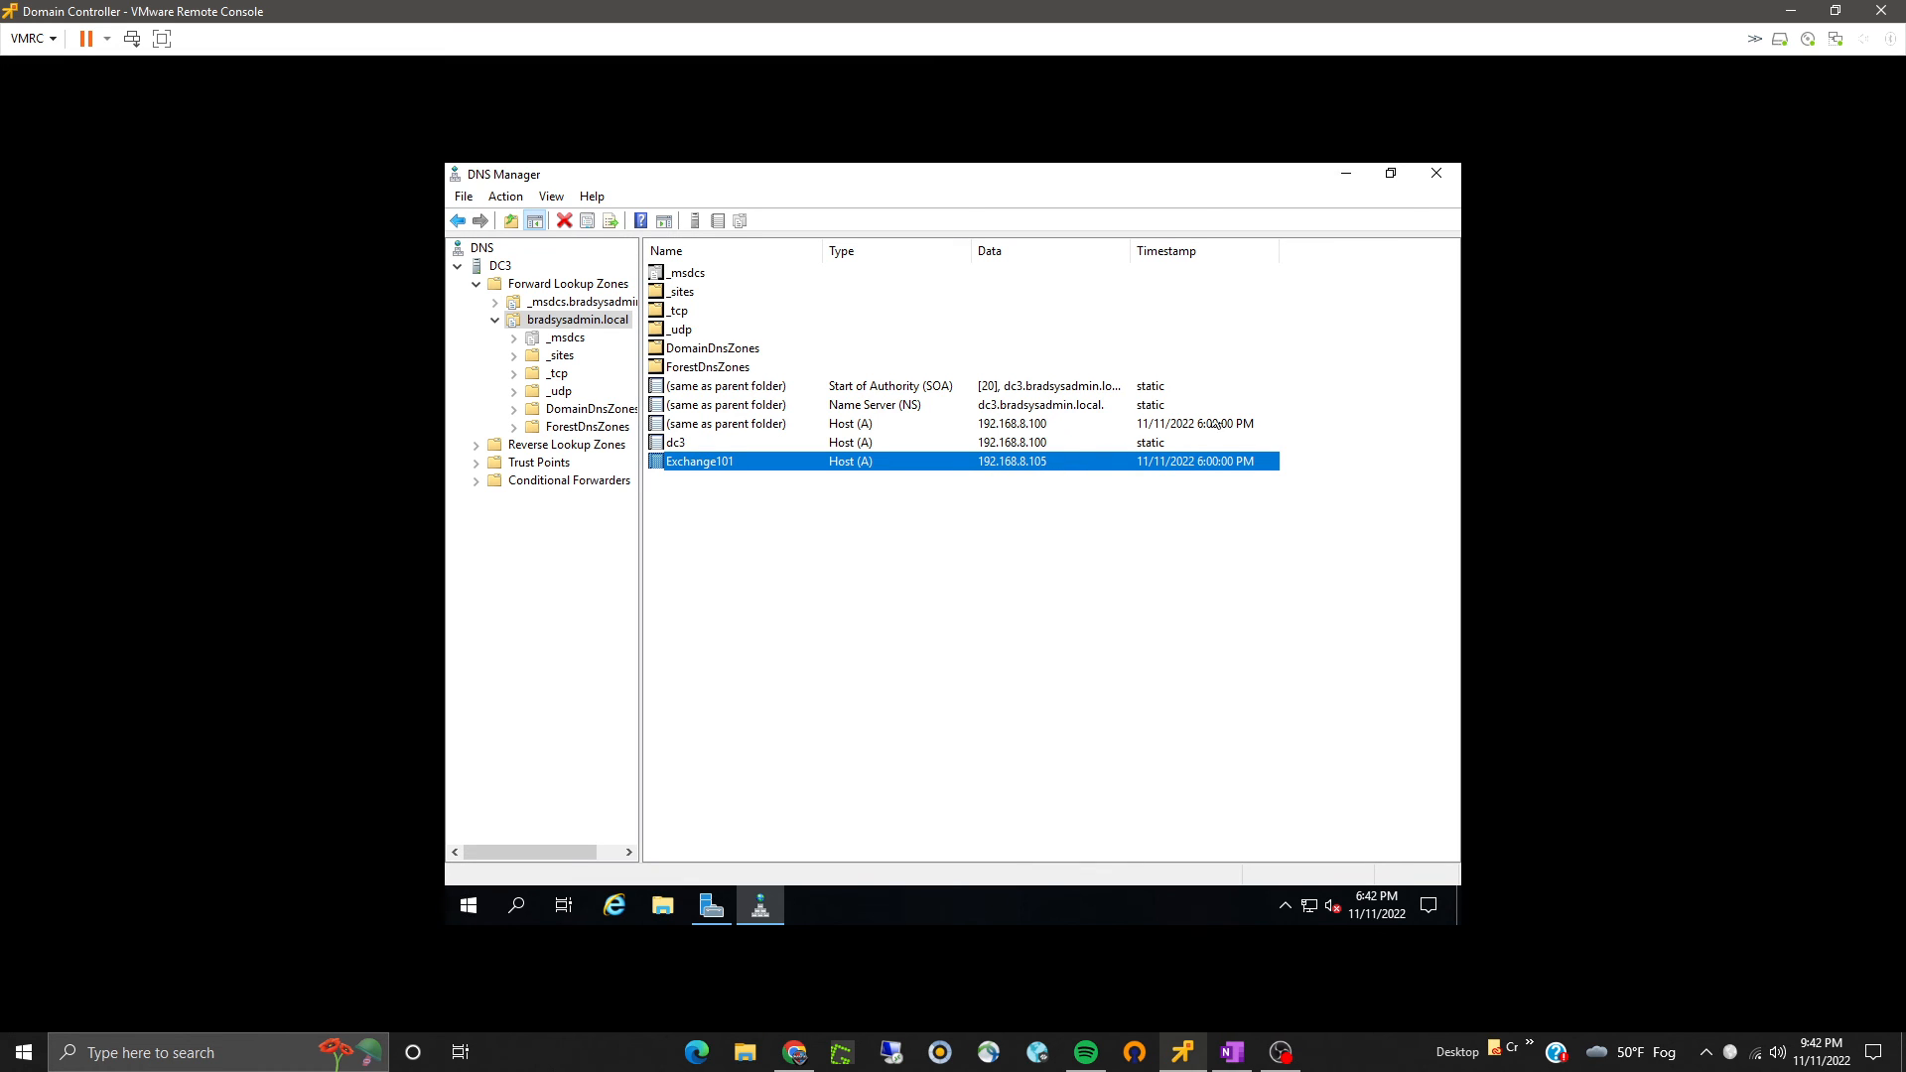
click(1437, 173)
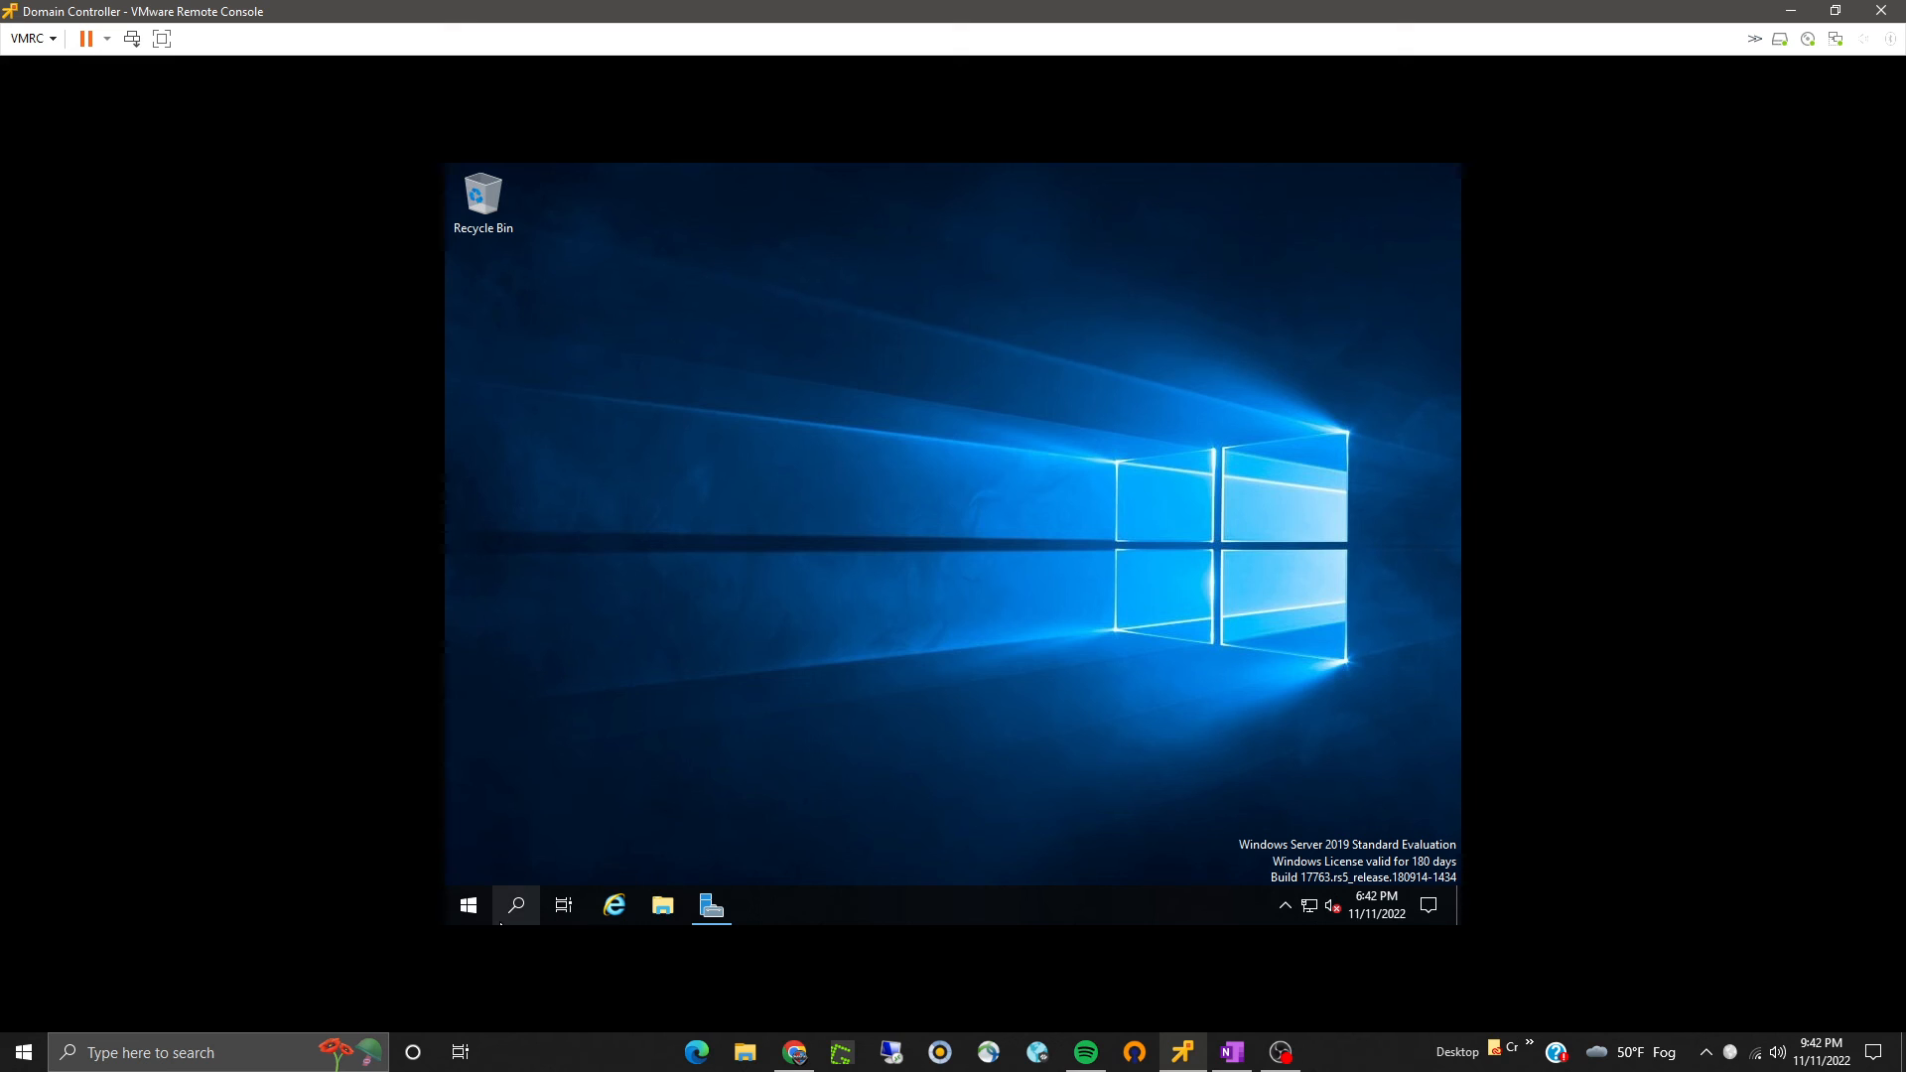
- Open a Command Prompt on the domain controller, ping exchange101, and close the window
click(468, 904)
text(cmd)
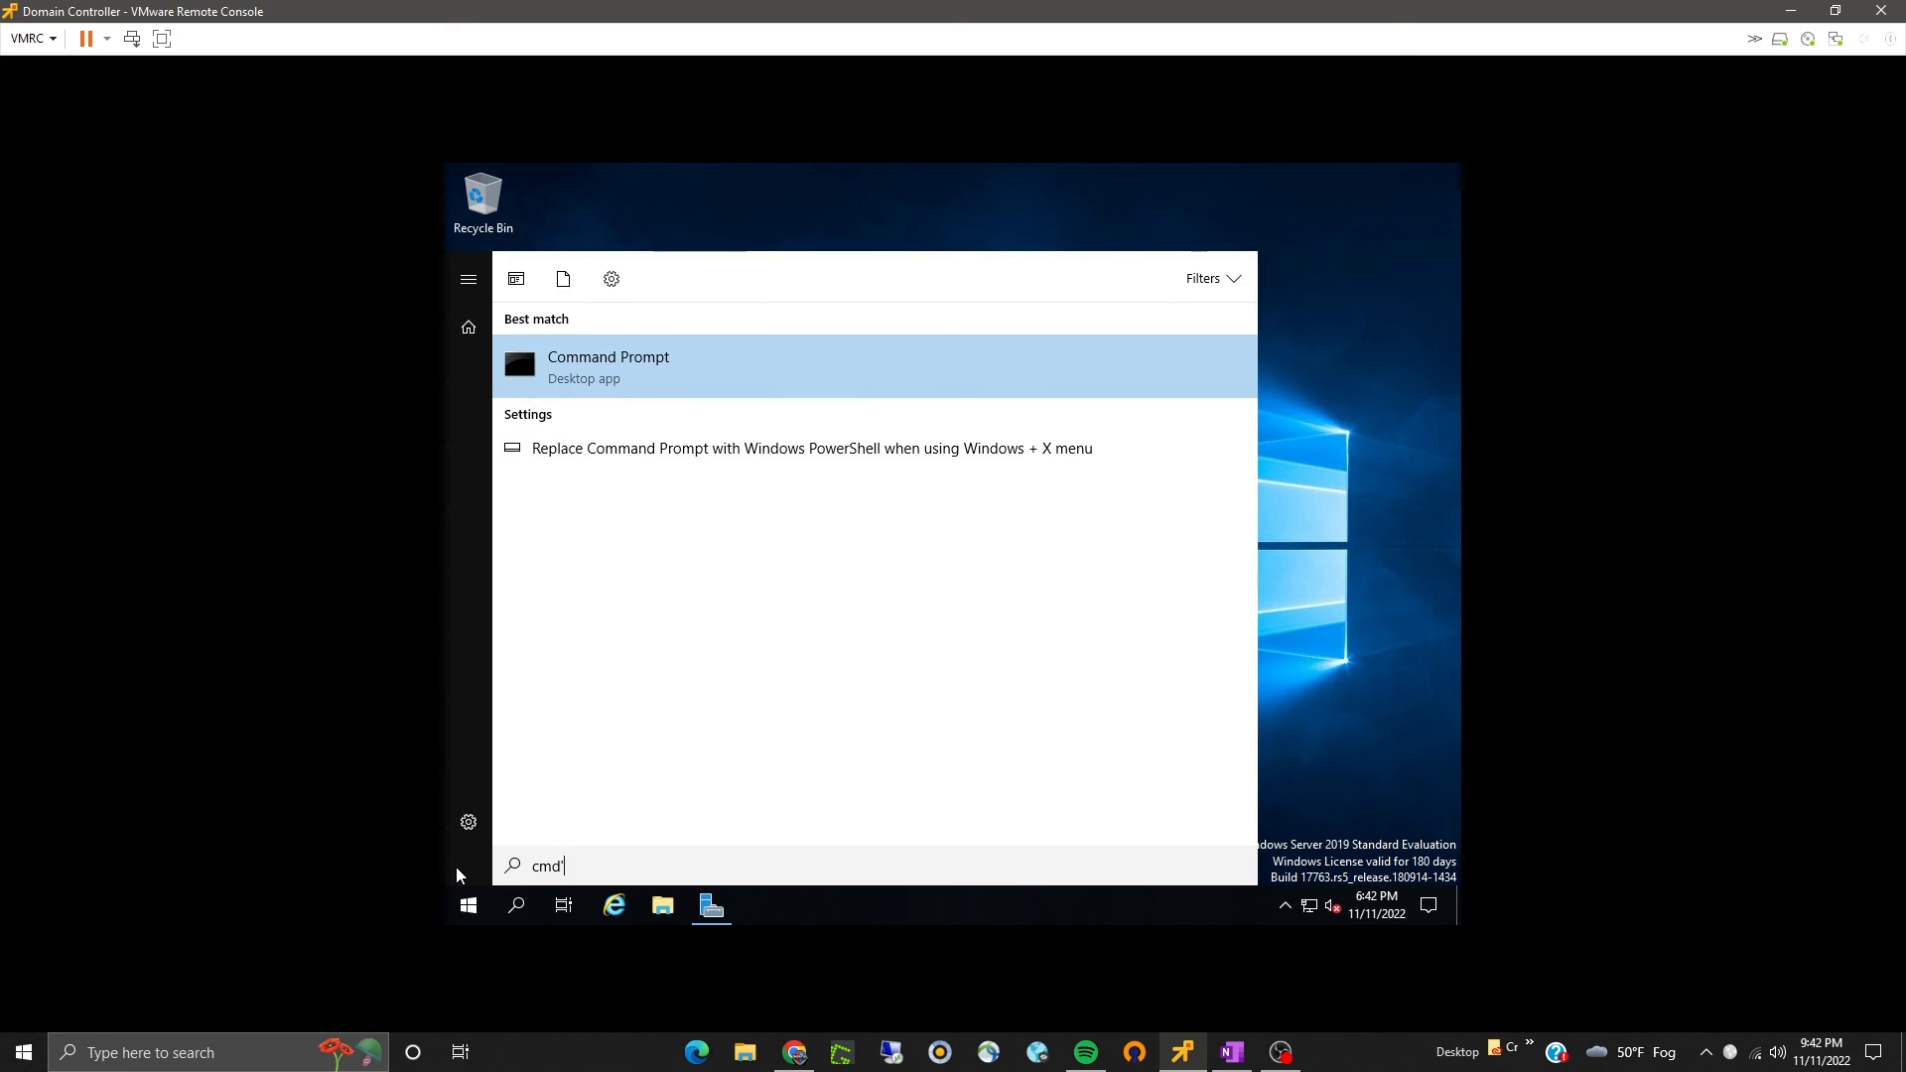
key(Return)
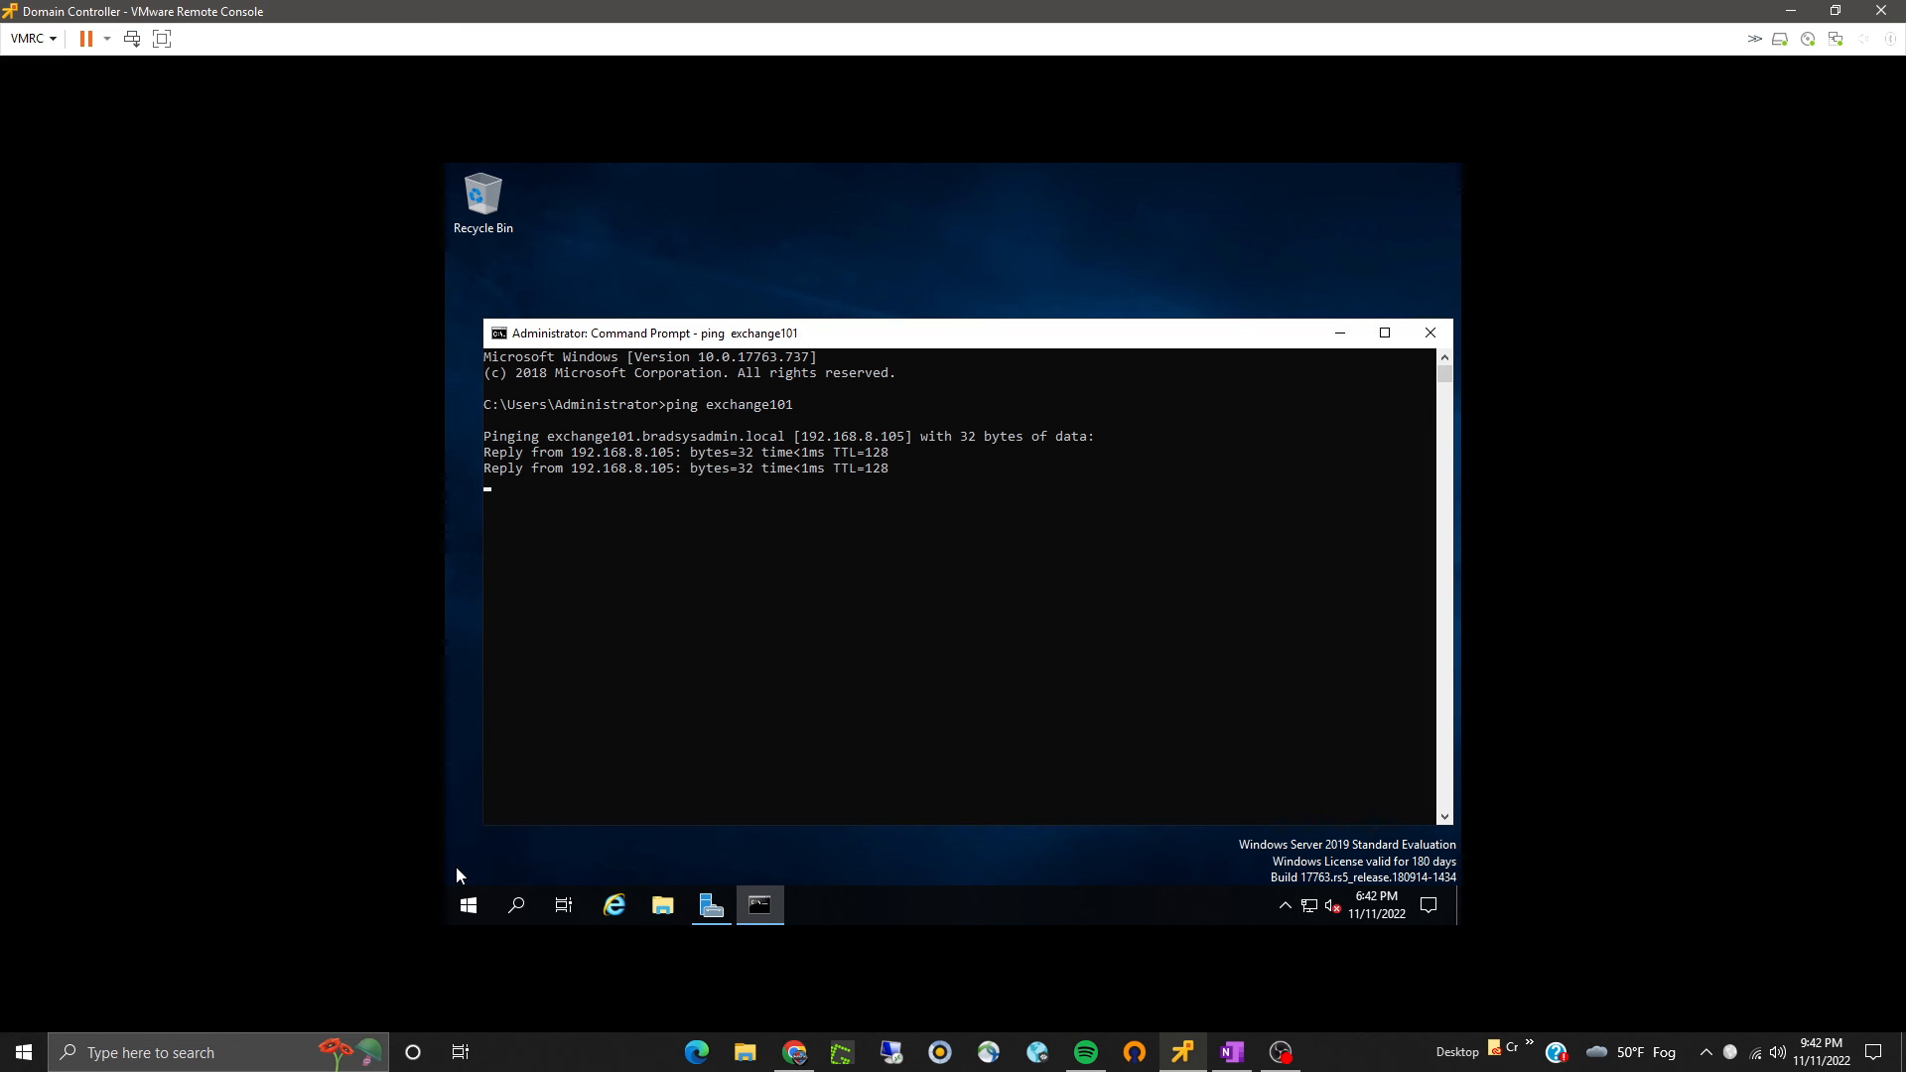
text(3)
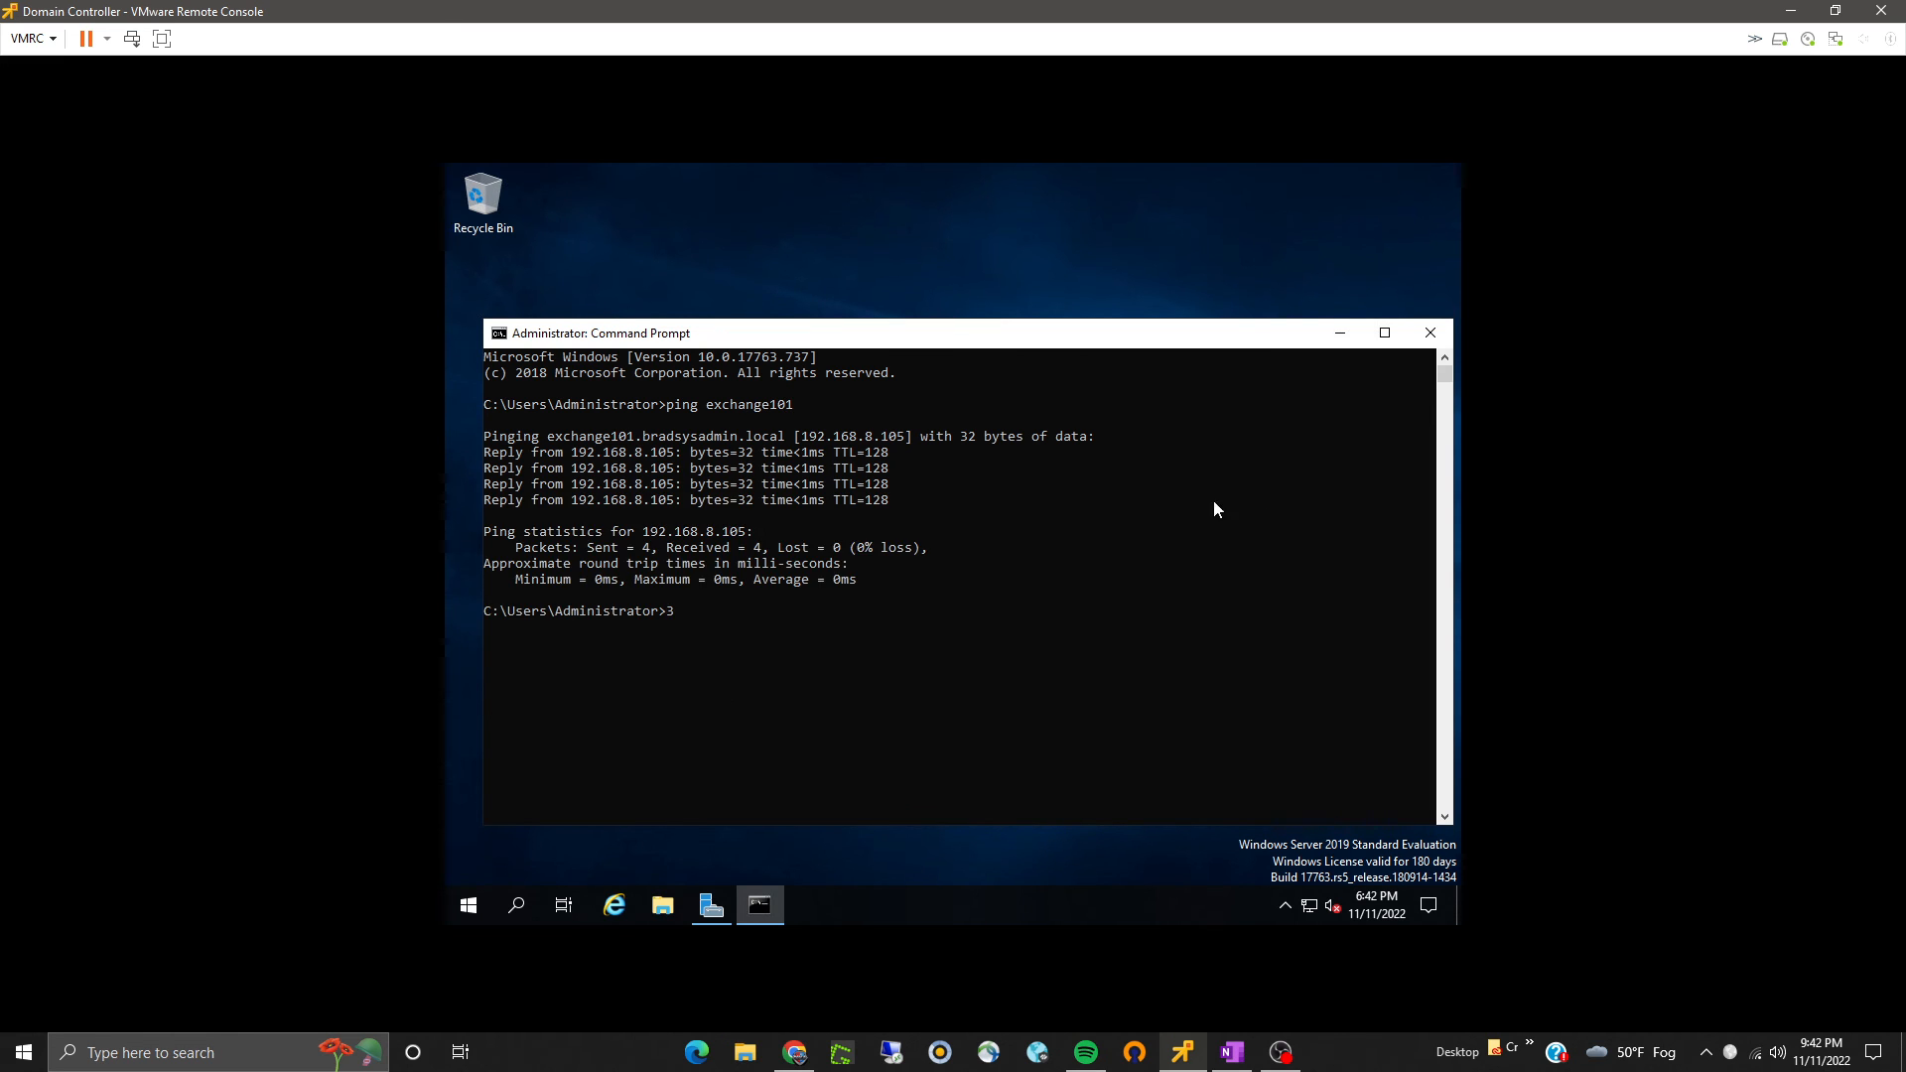
click(1430, 335)
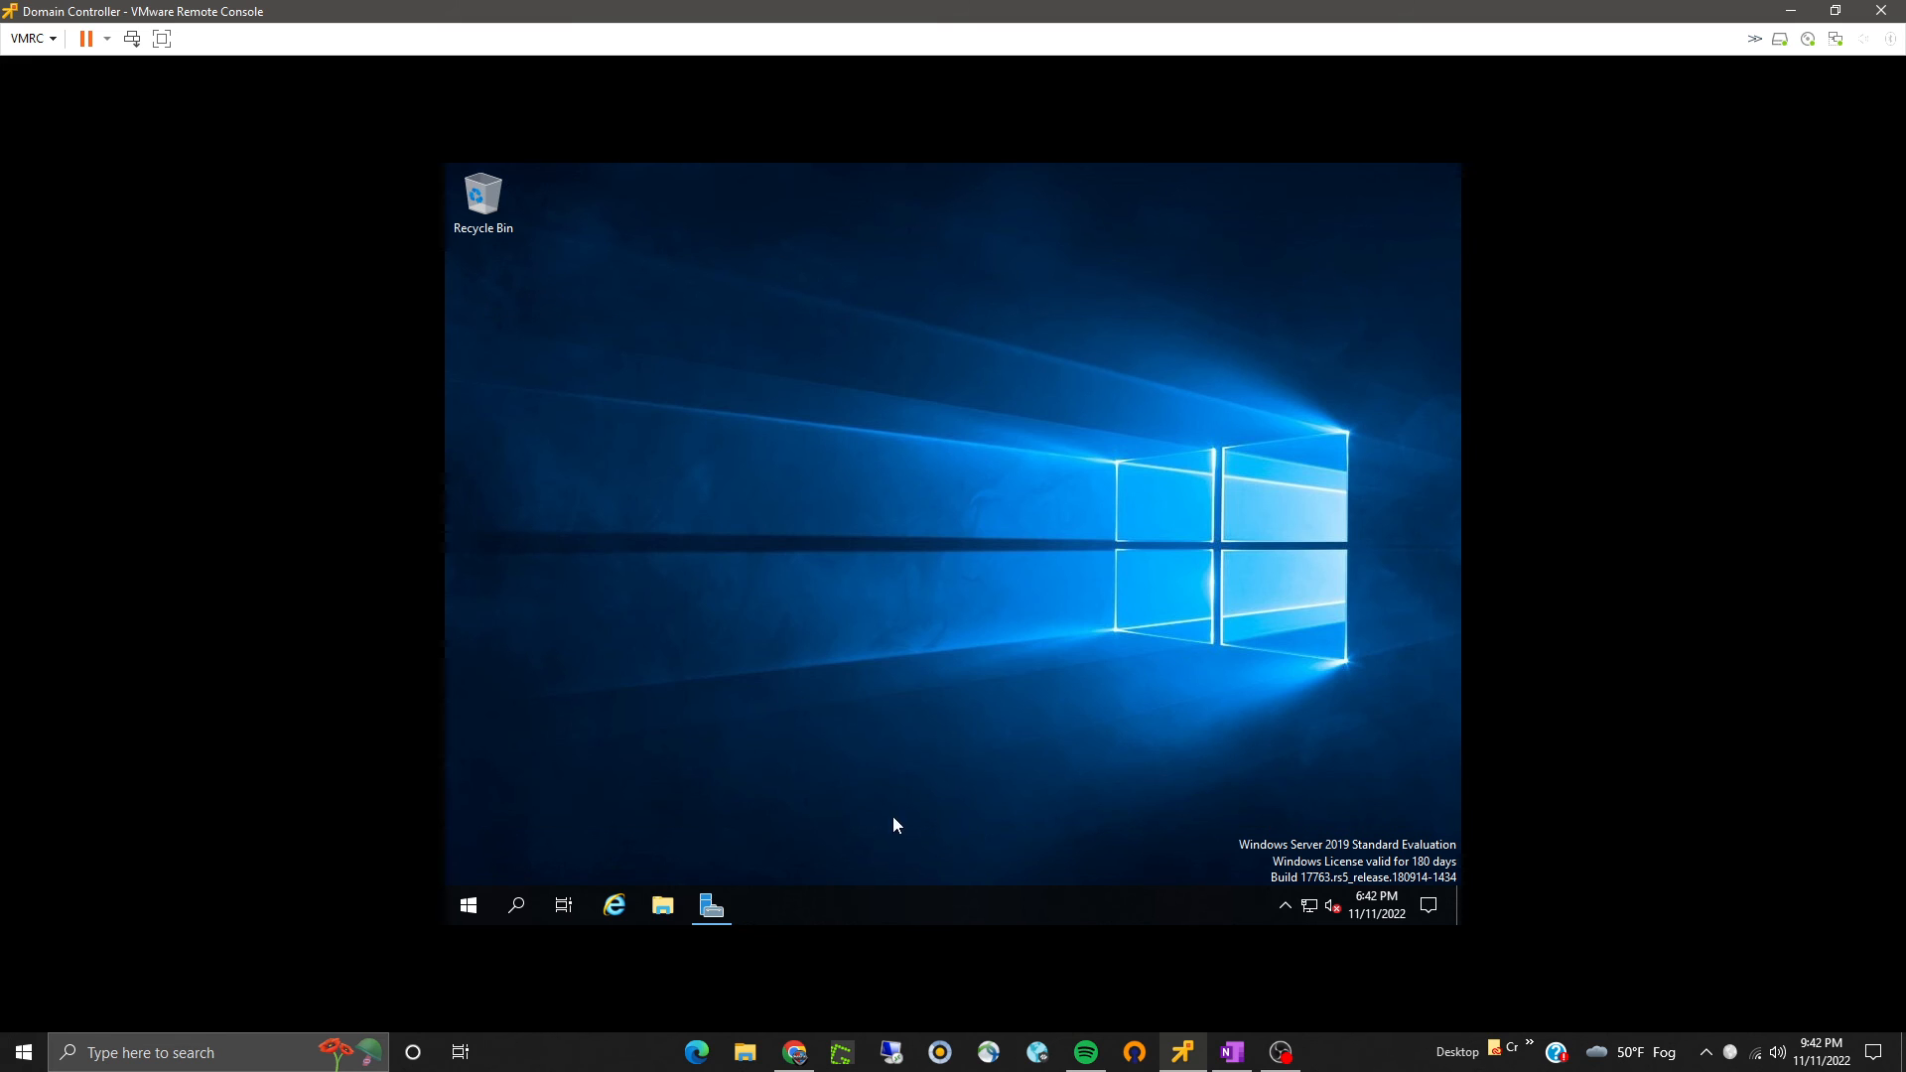
- Open Active Directory Users and Computers from Server Manager and view the Computers container for EXCHANGE101
click(705, 897)
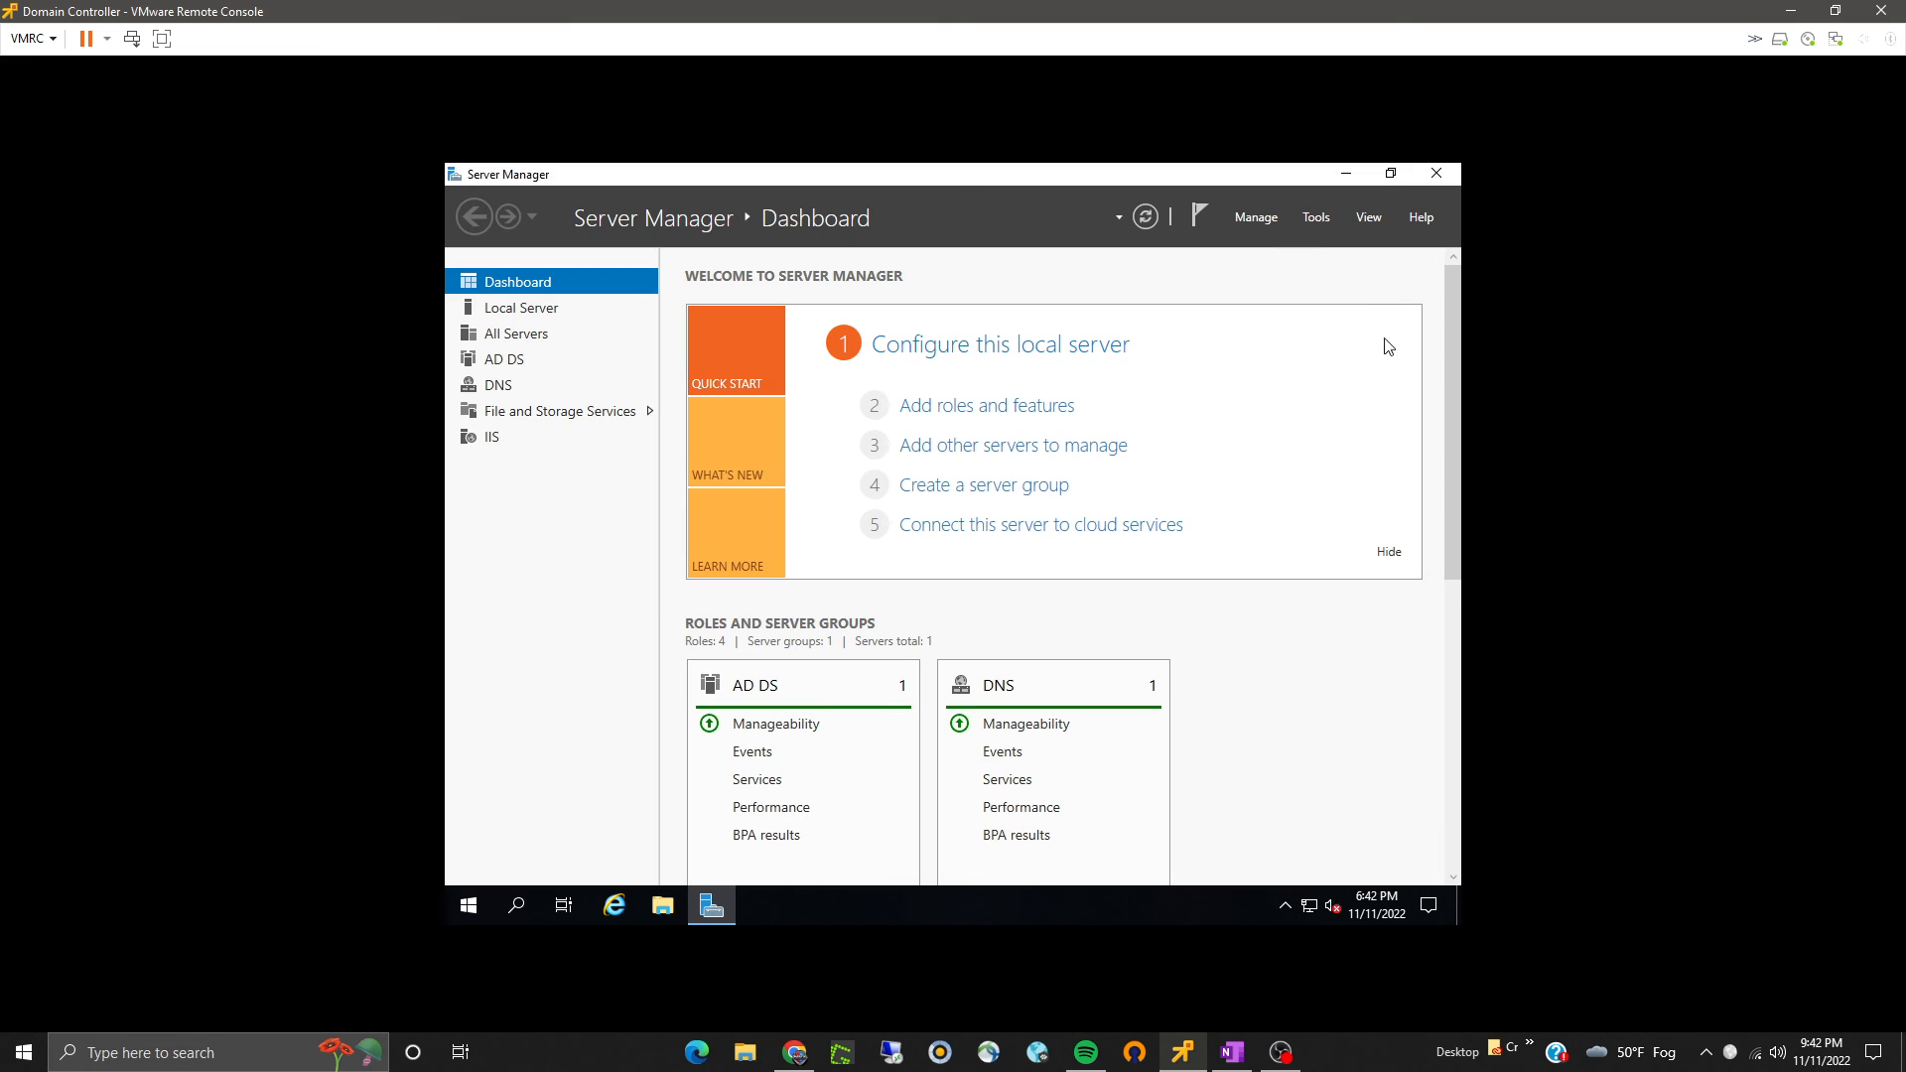
click(1319, 218)
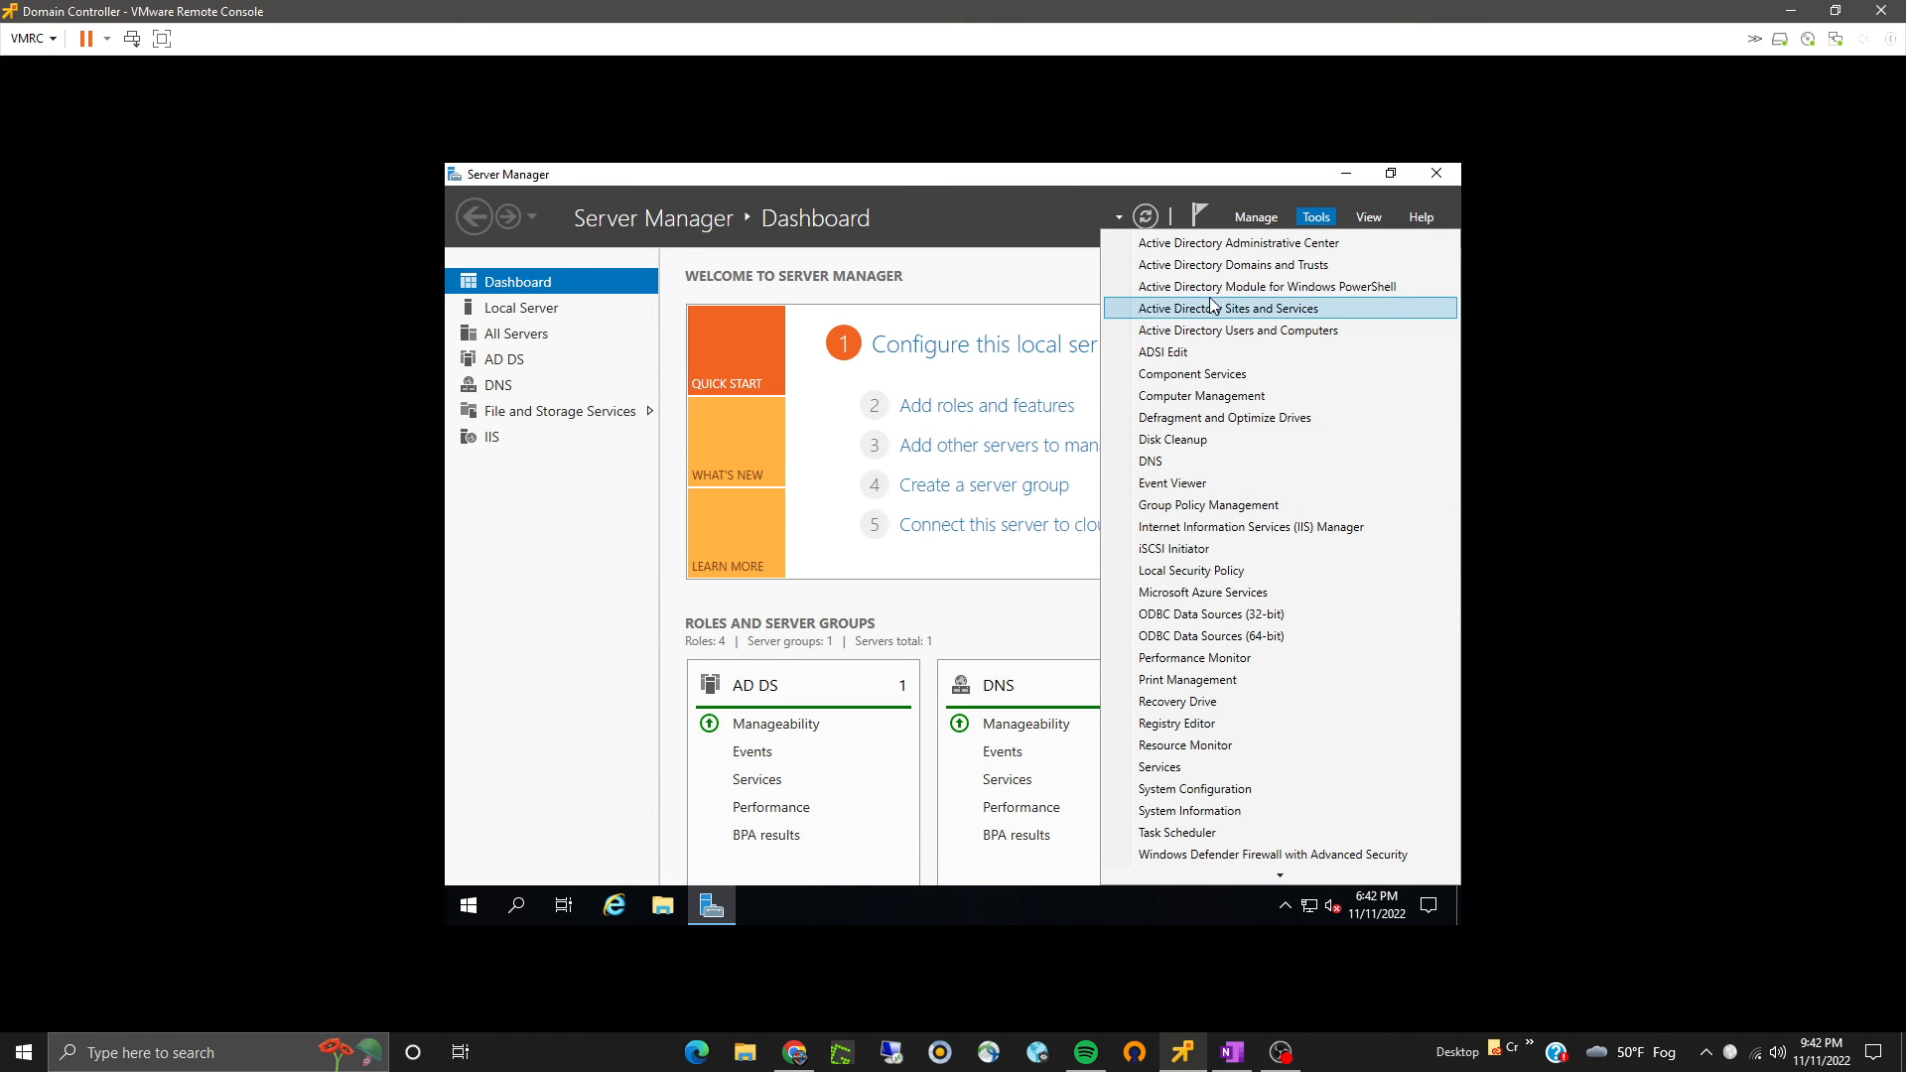
click(1209, 330)
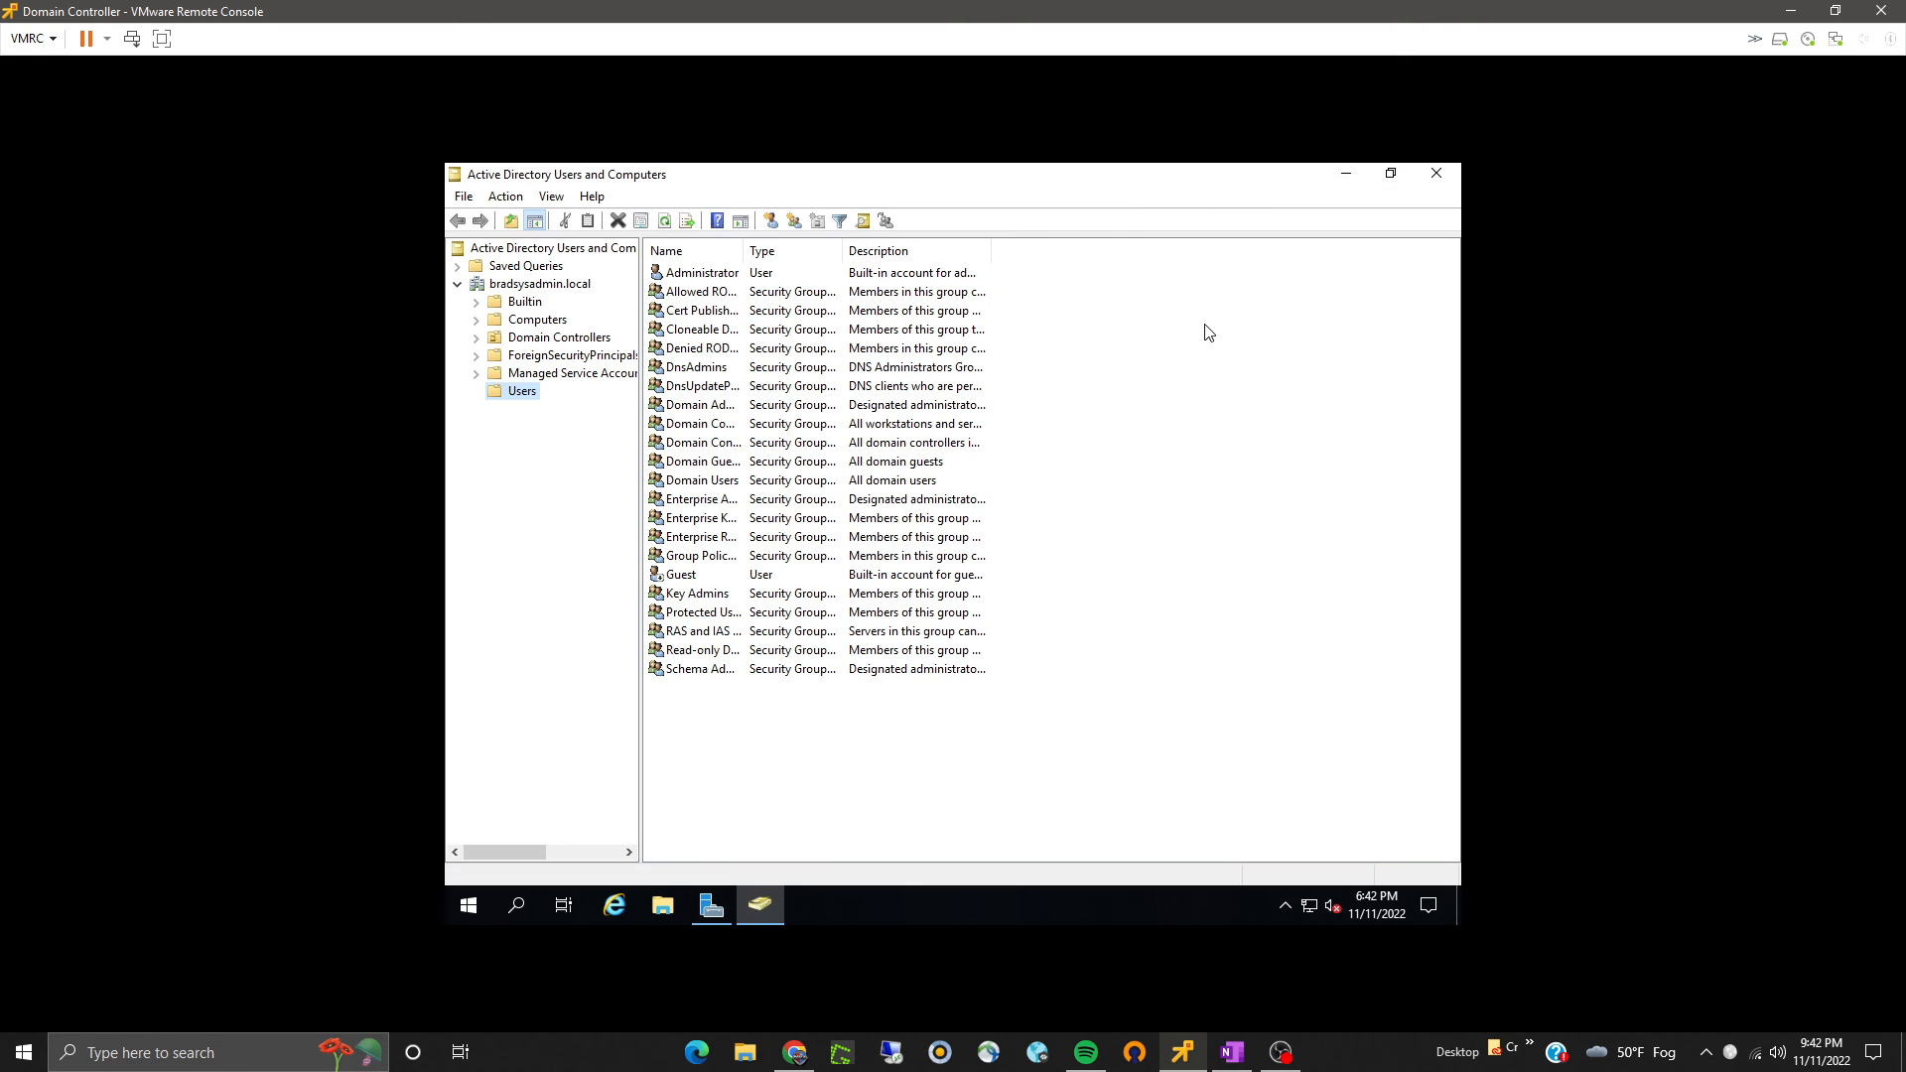
click(520, 325)
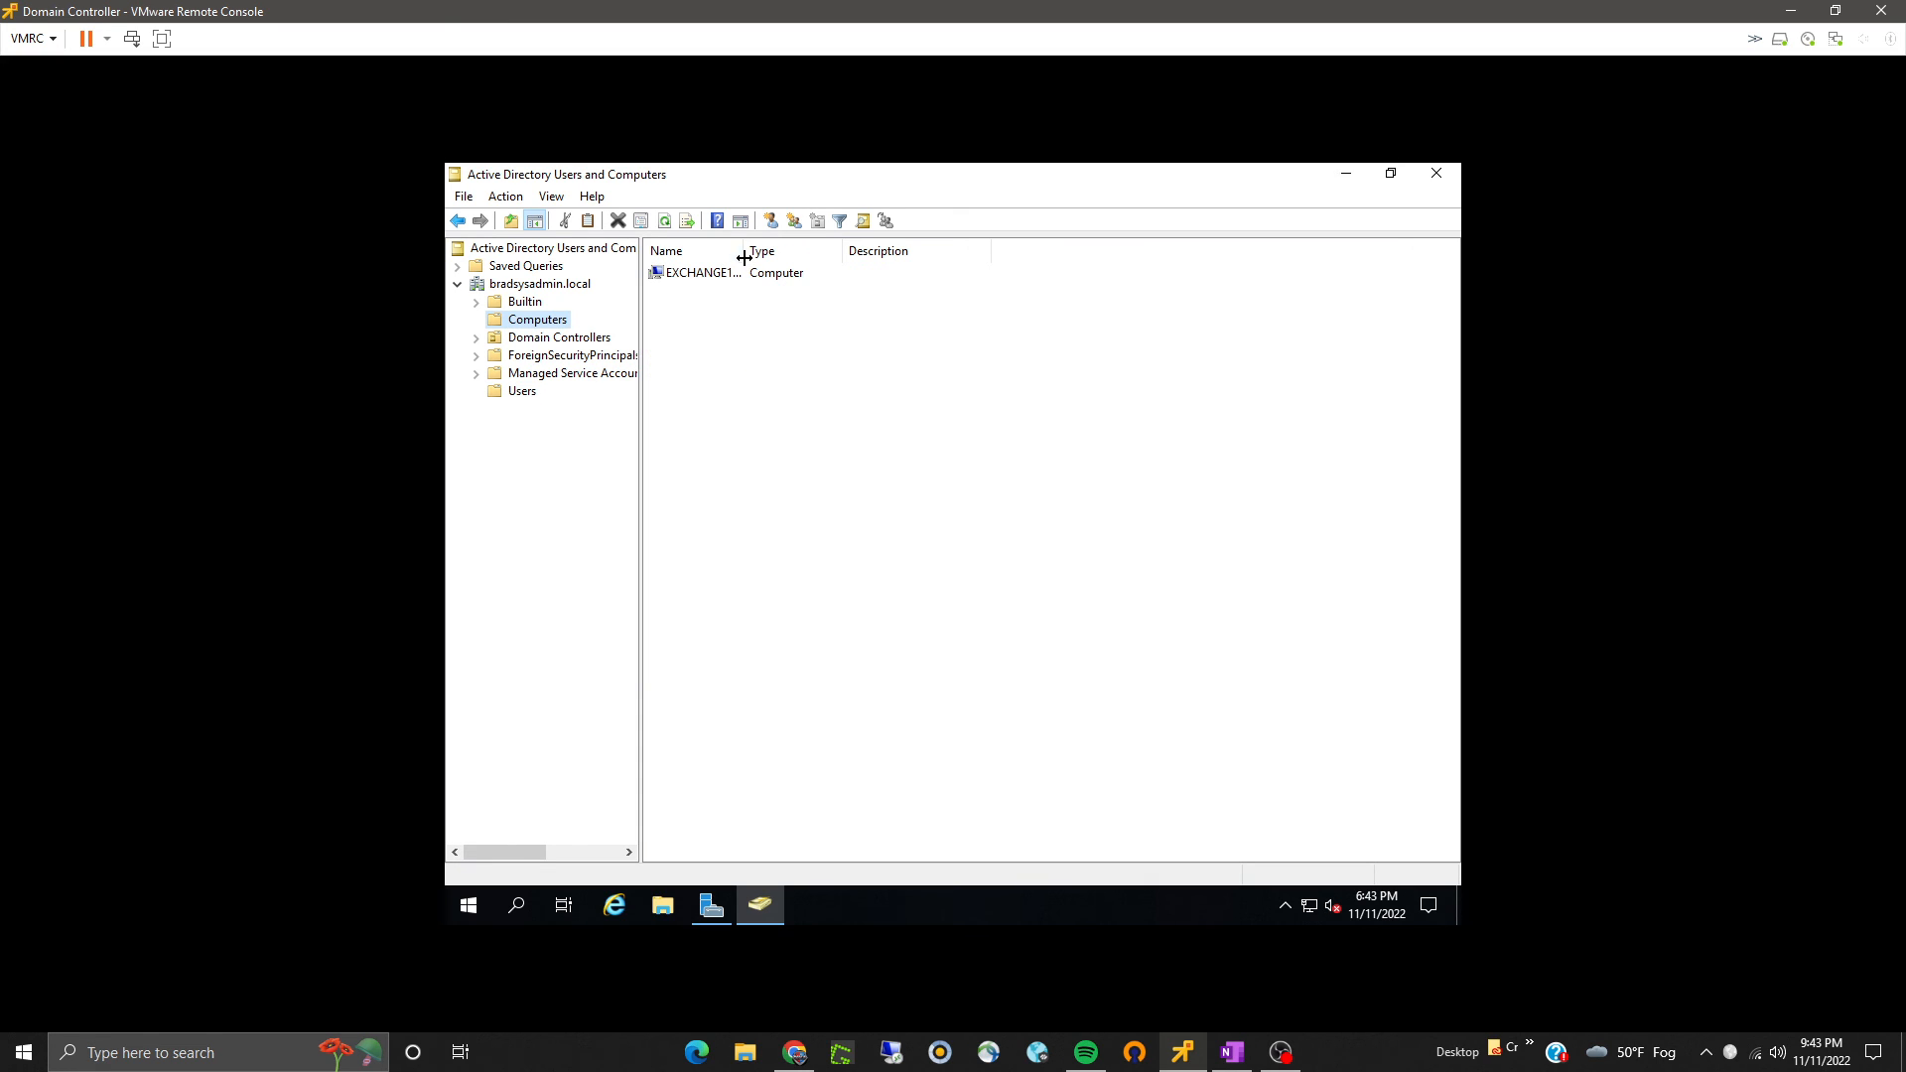
drag(842, 254, 843, 261)
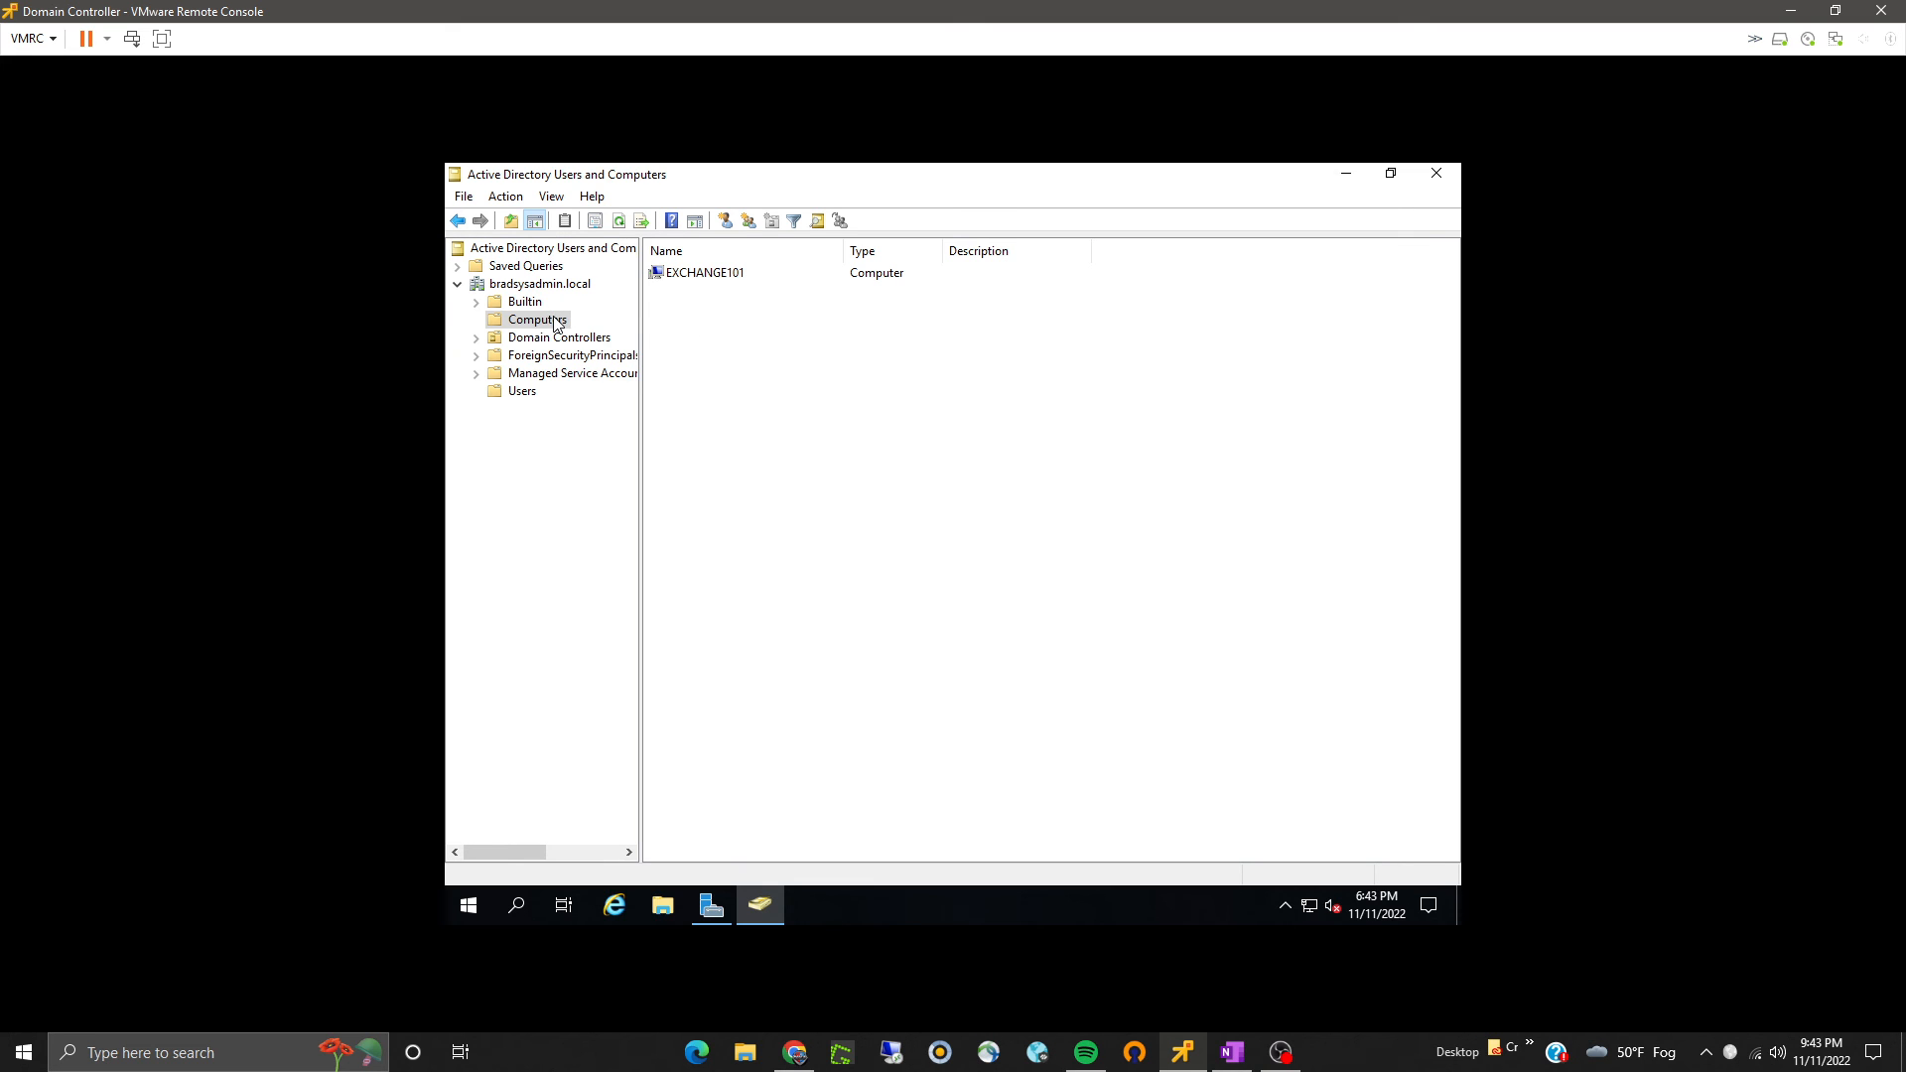
click(716, 279)
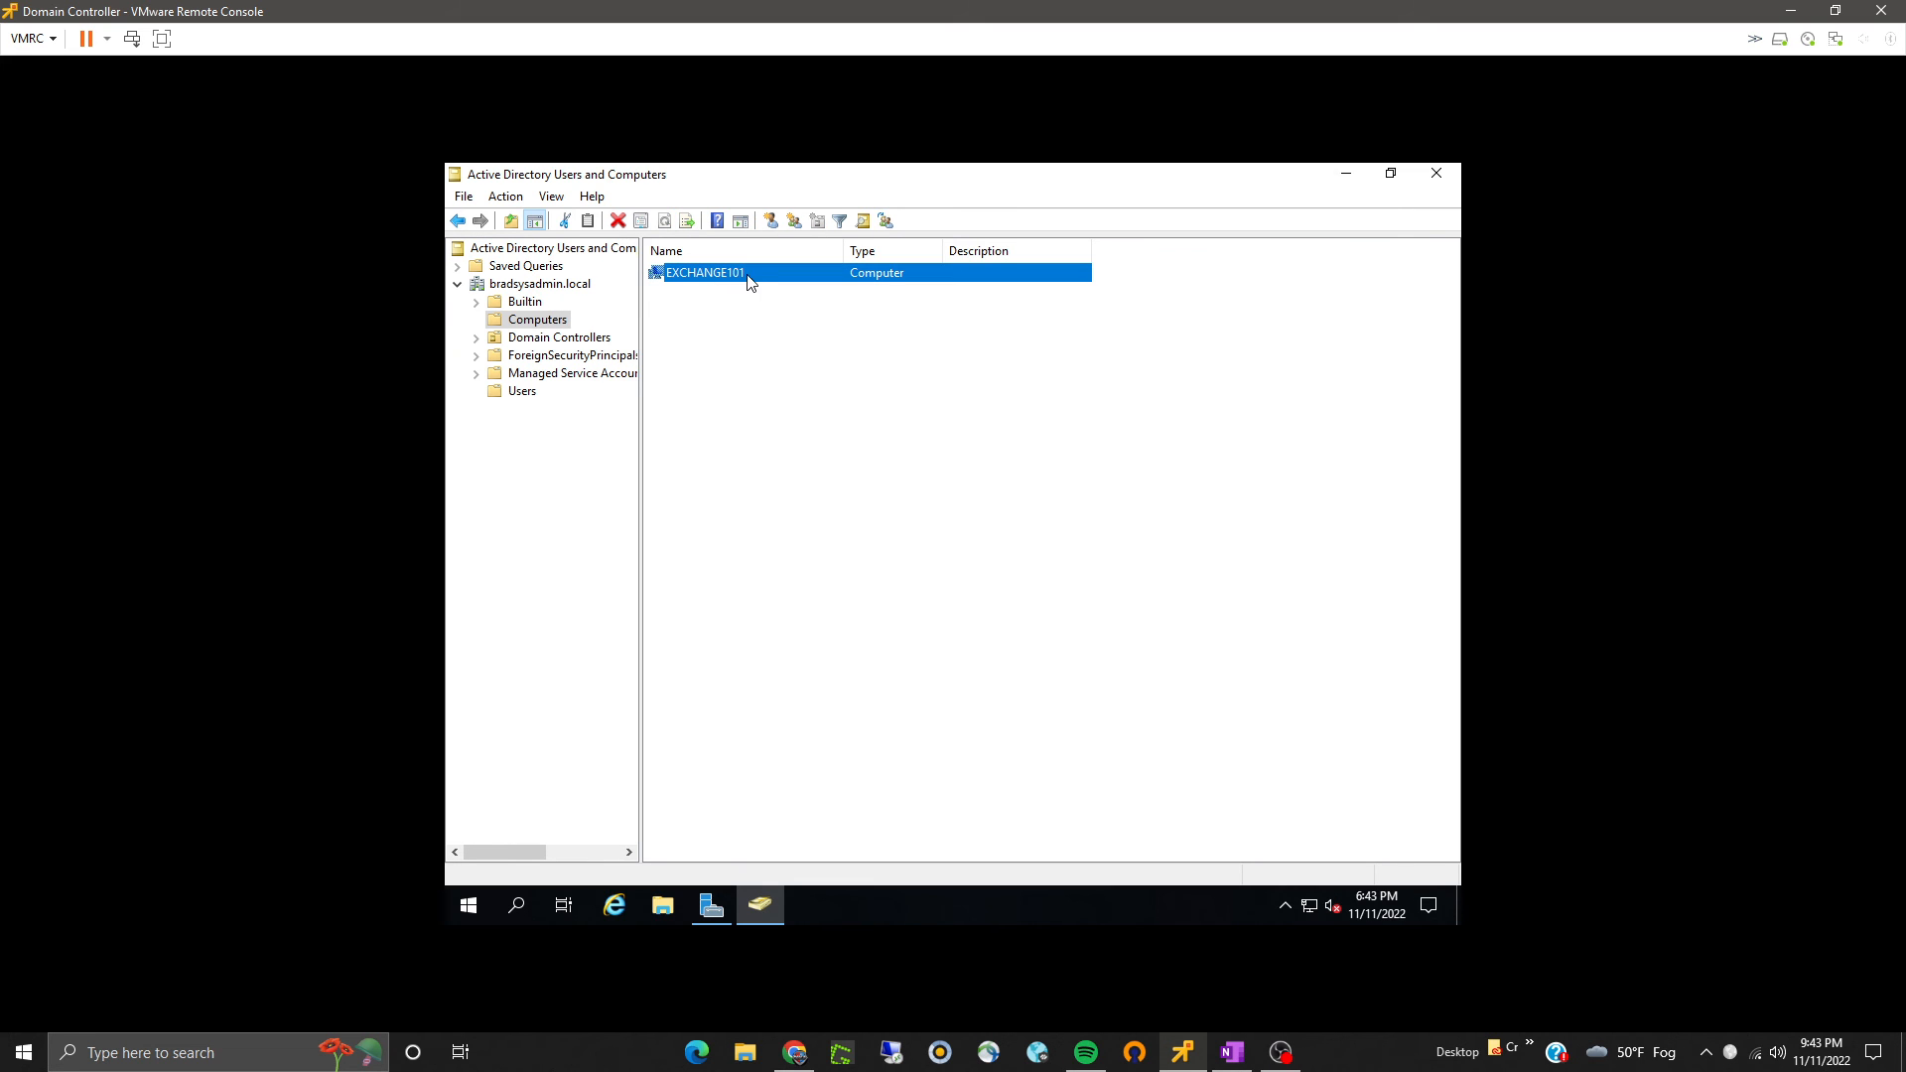
- Open the EXCHANGE101 computer's properties, review its DNS name and operating system details, then close the consoles
double_click(721, 278)
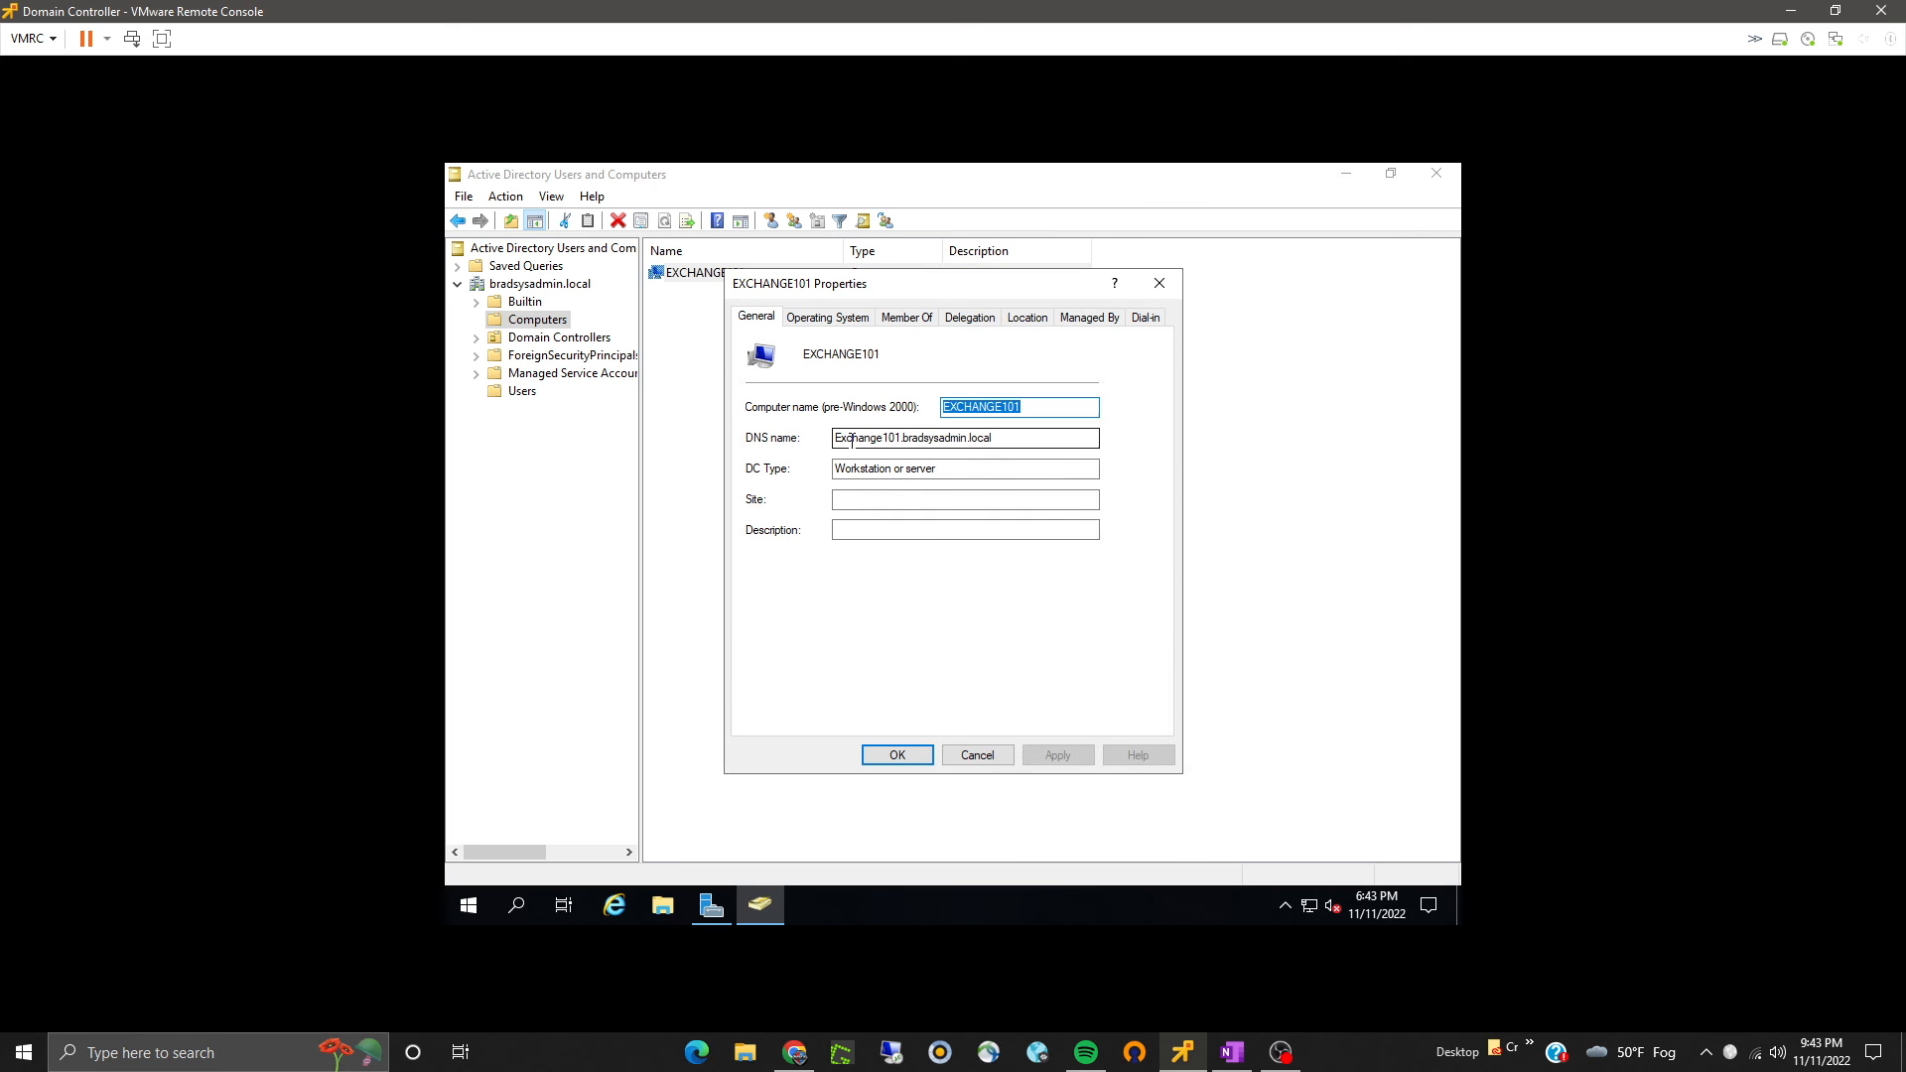
drag(852, 438, 923, 438)
double_click(979, 438)
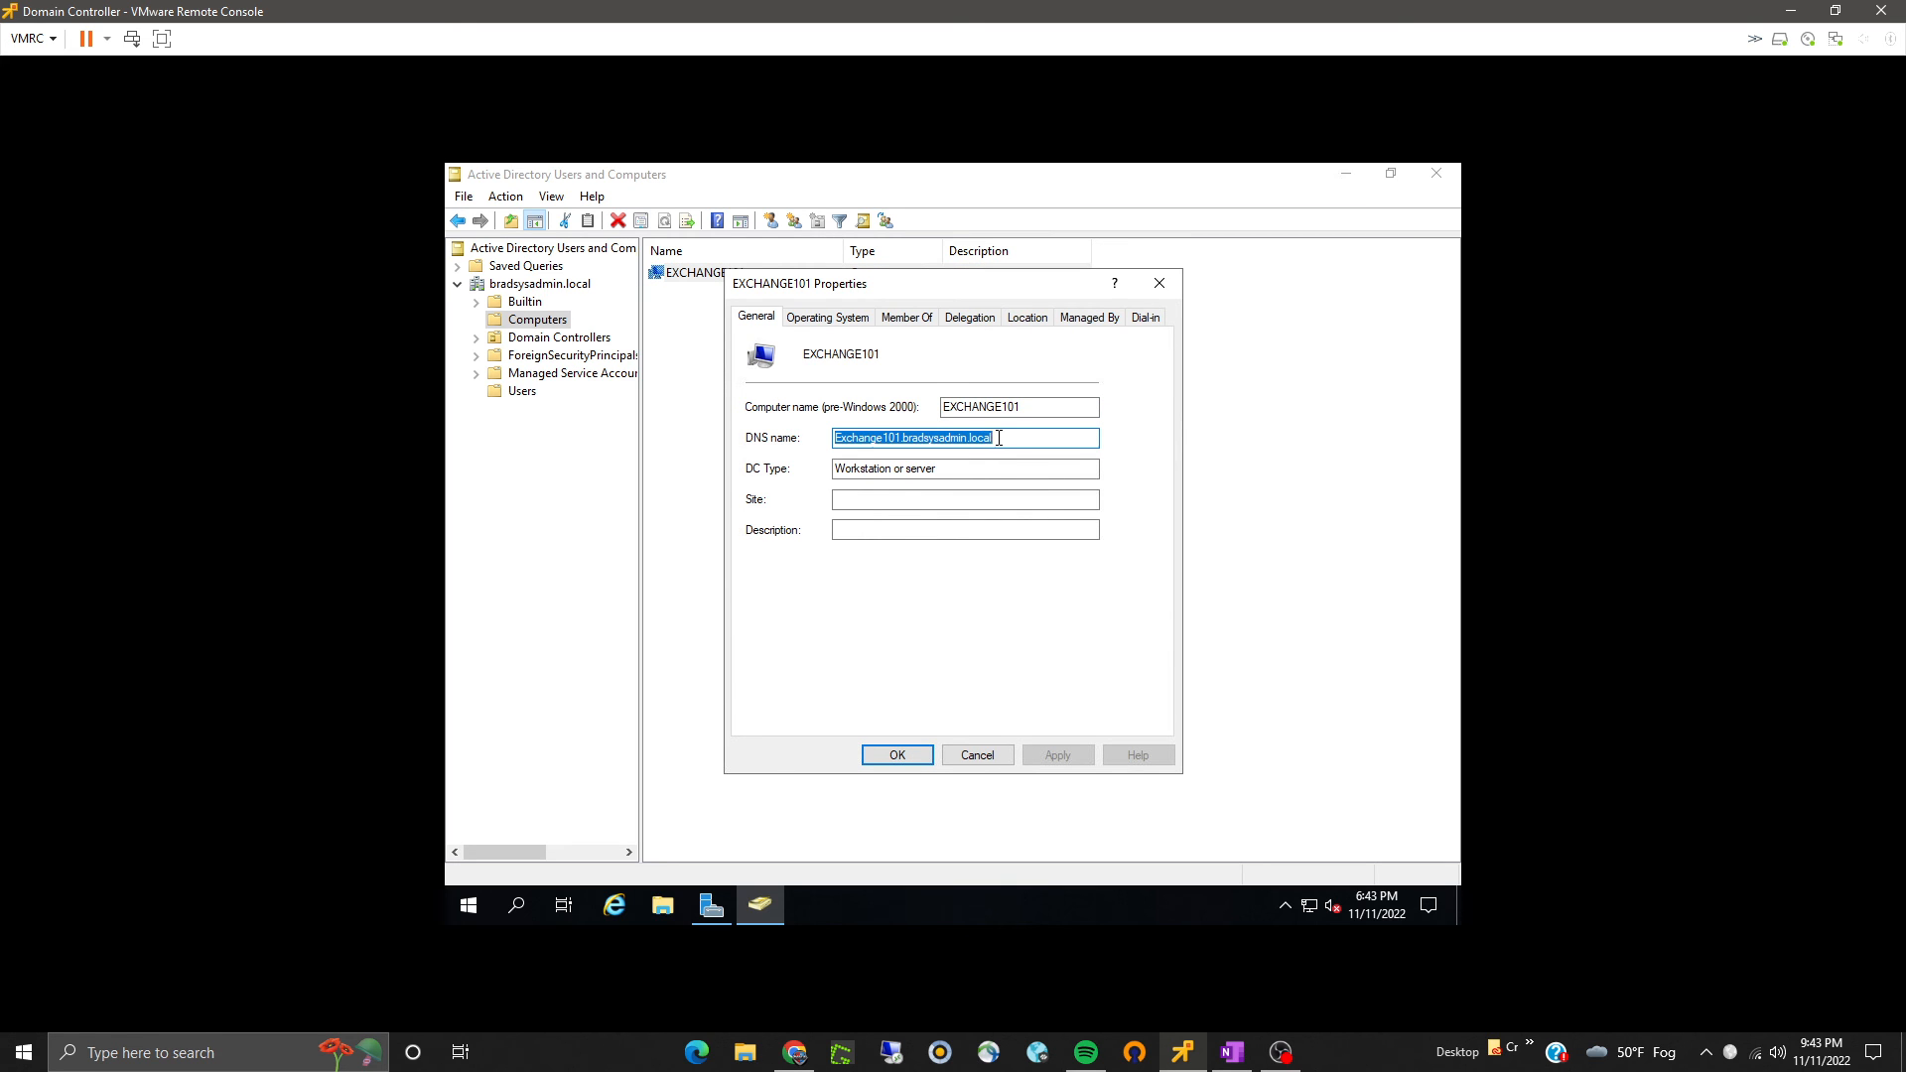
click(992, 438)
double_click(996, 438)
click(843, 439)
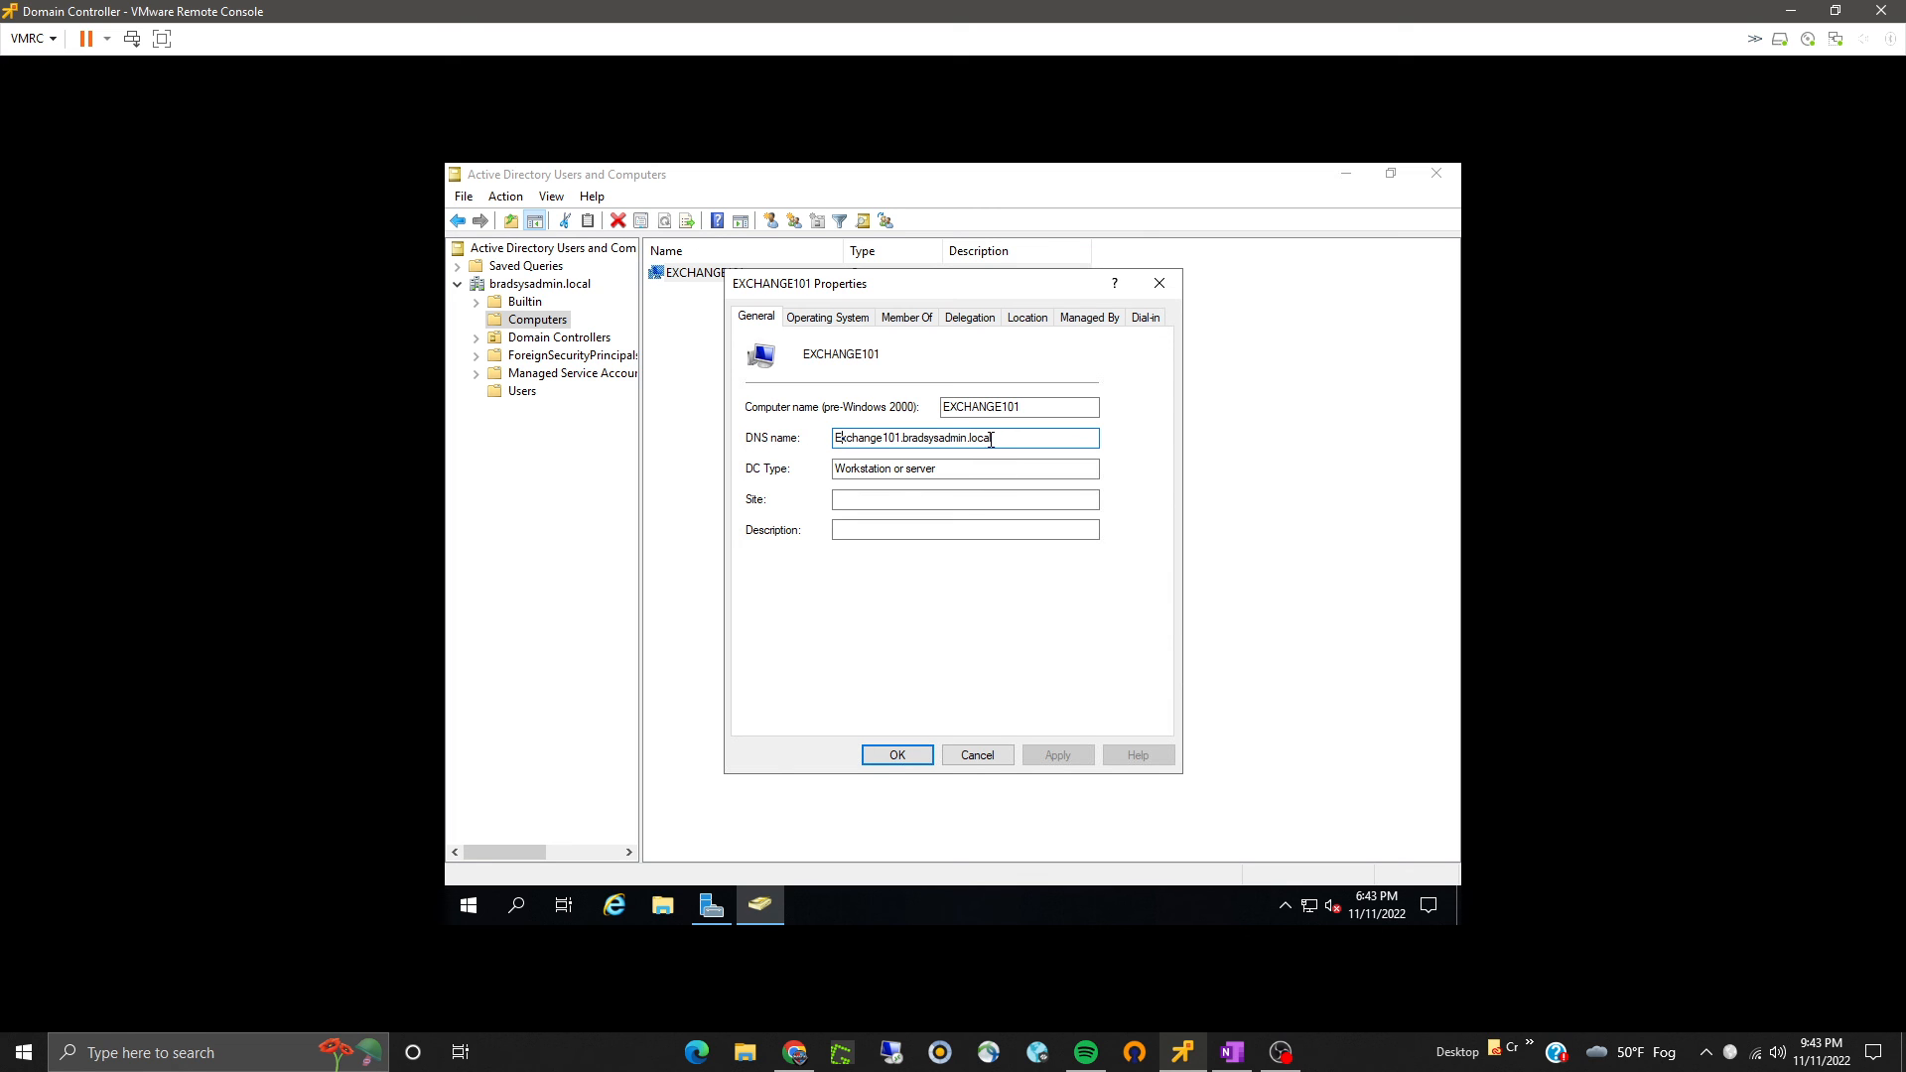
drag(987, 438, 794, 438)
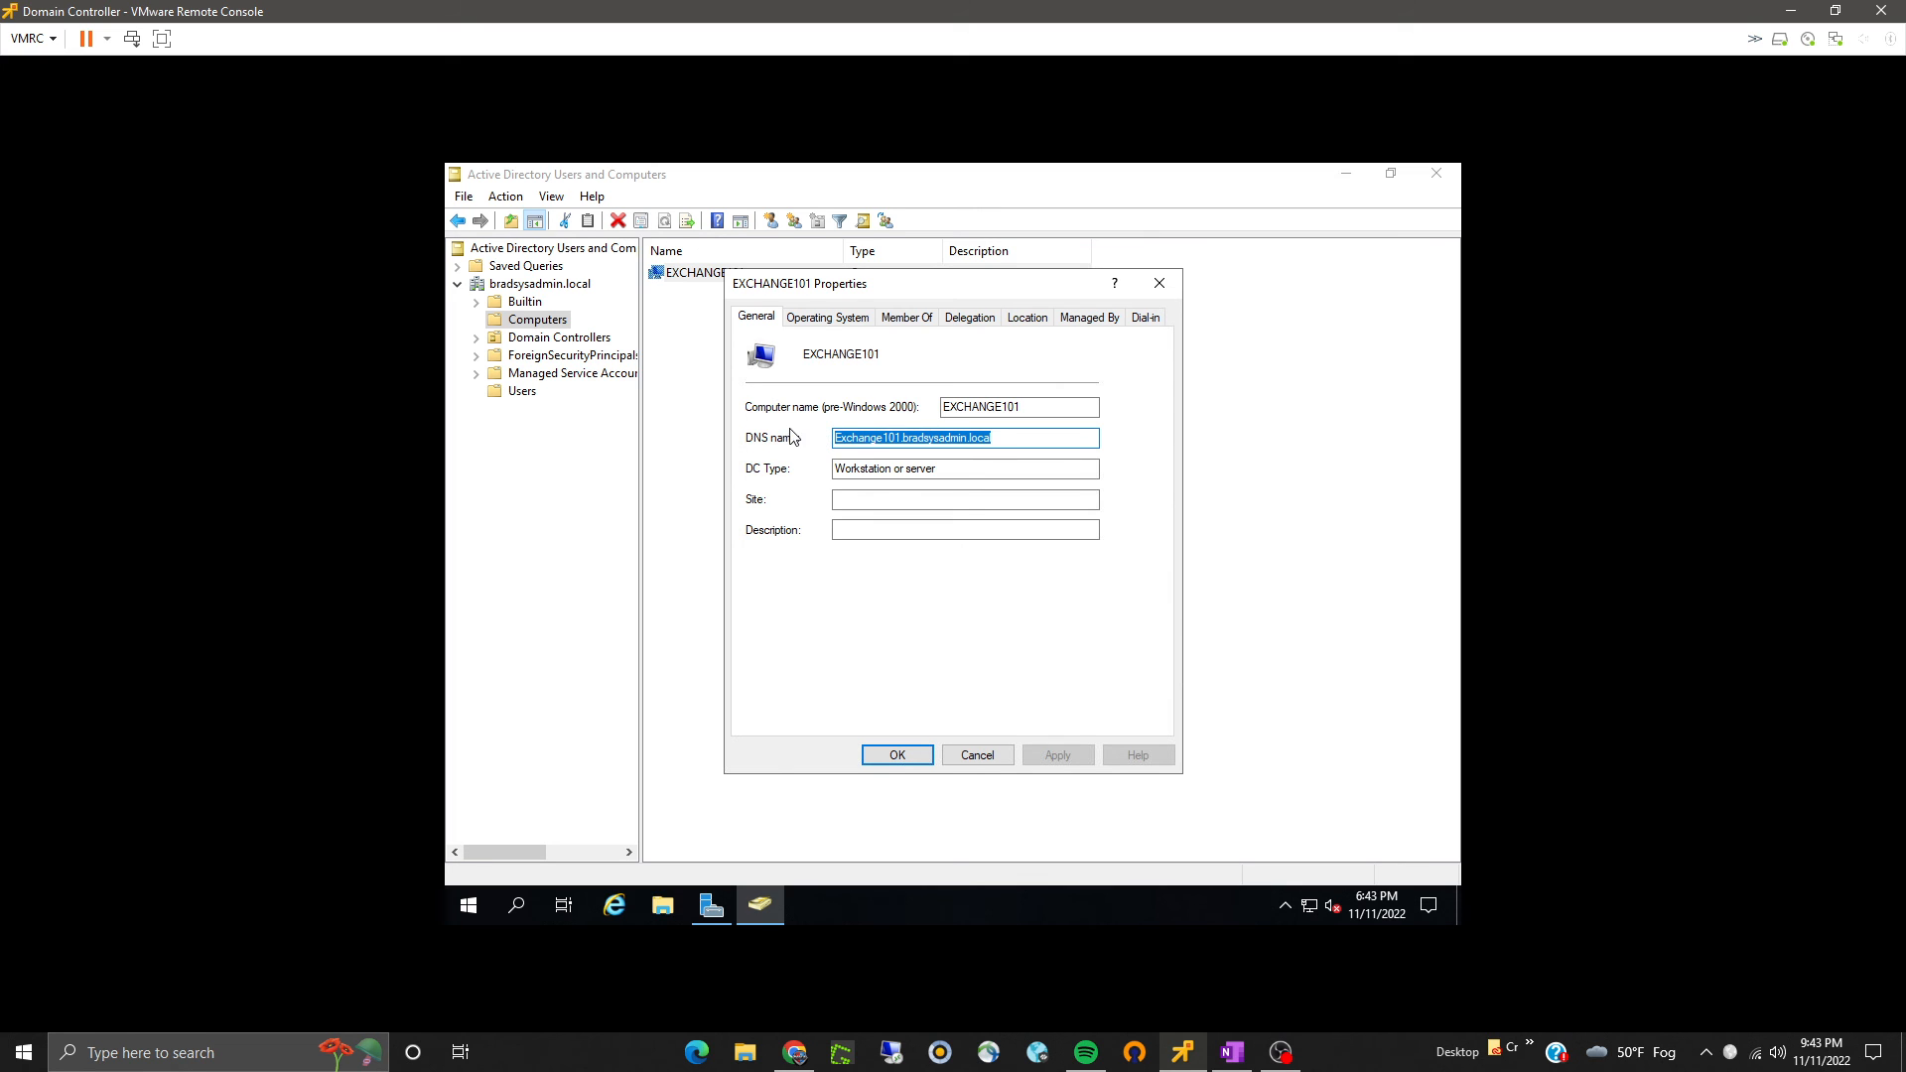
click(1005, 440)
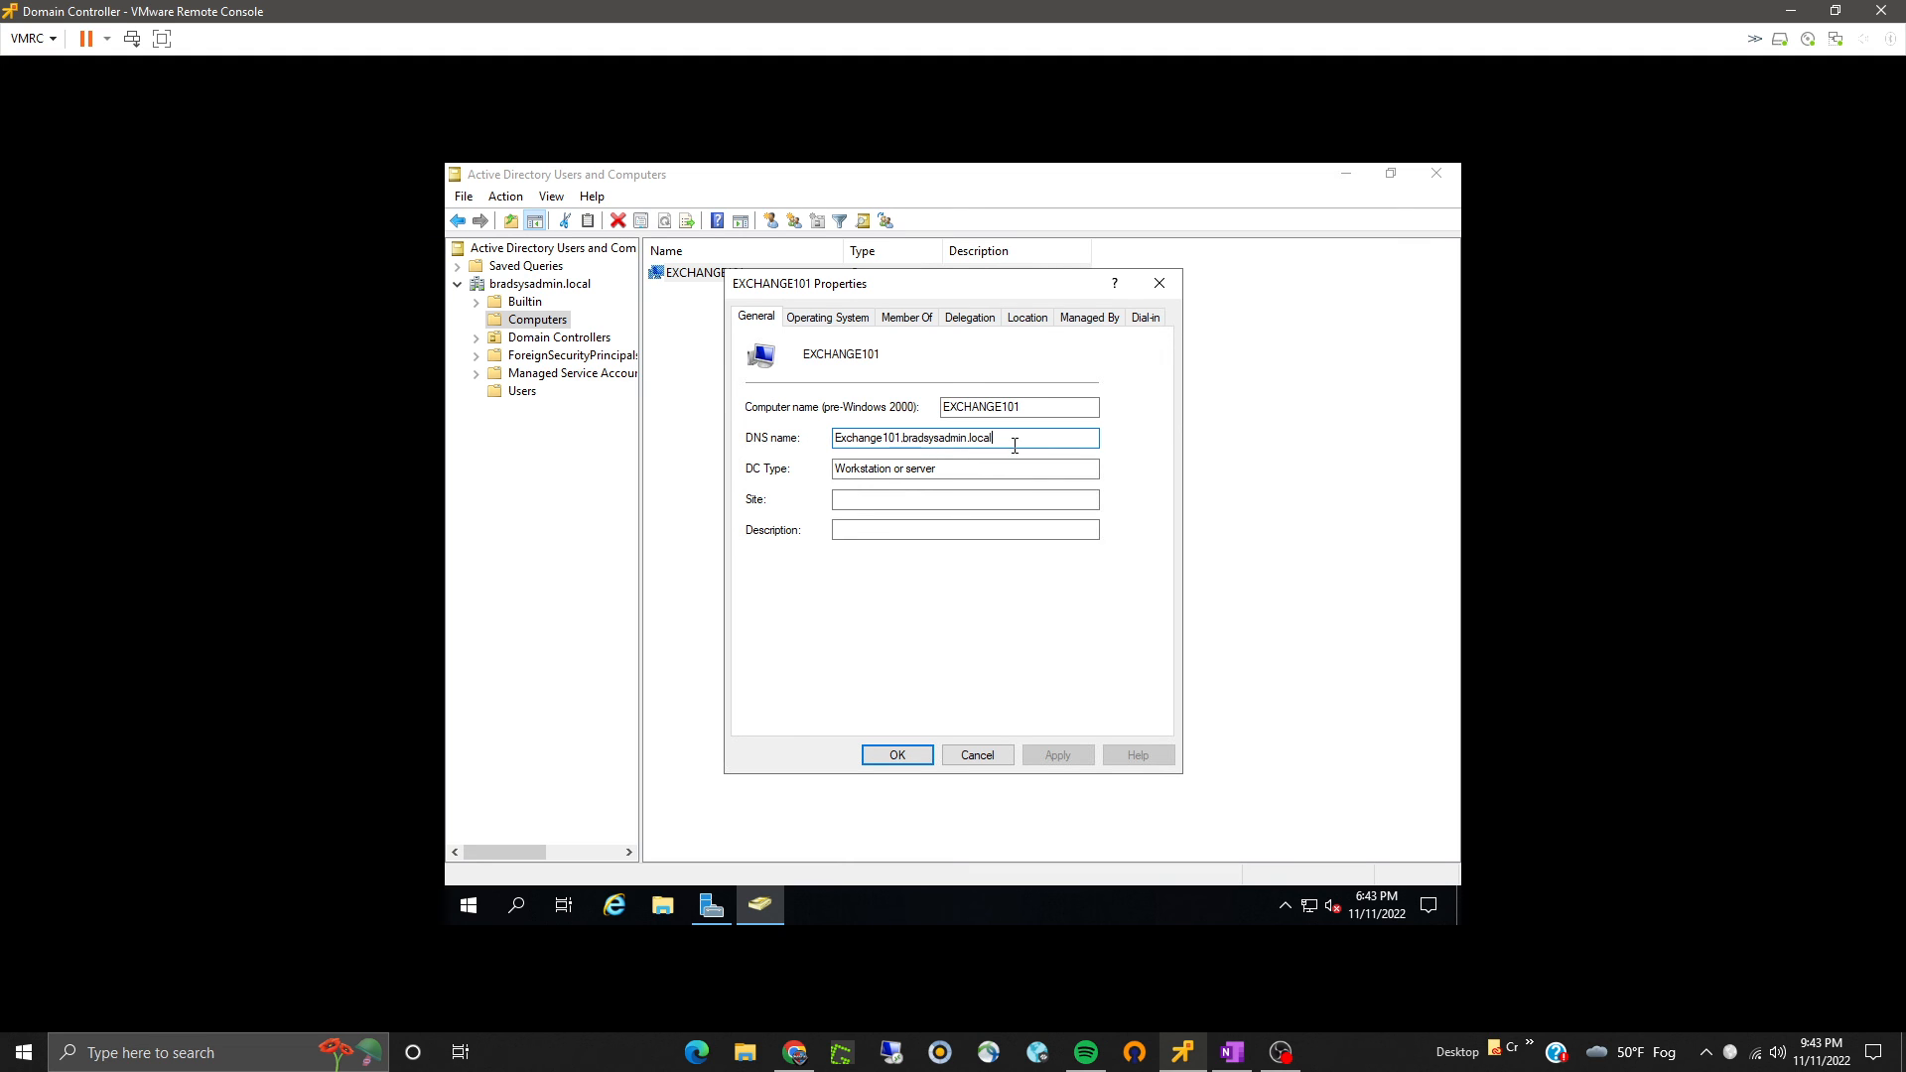
click(856, 315)
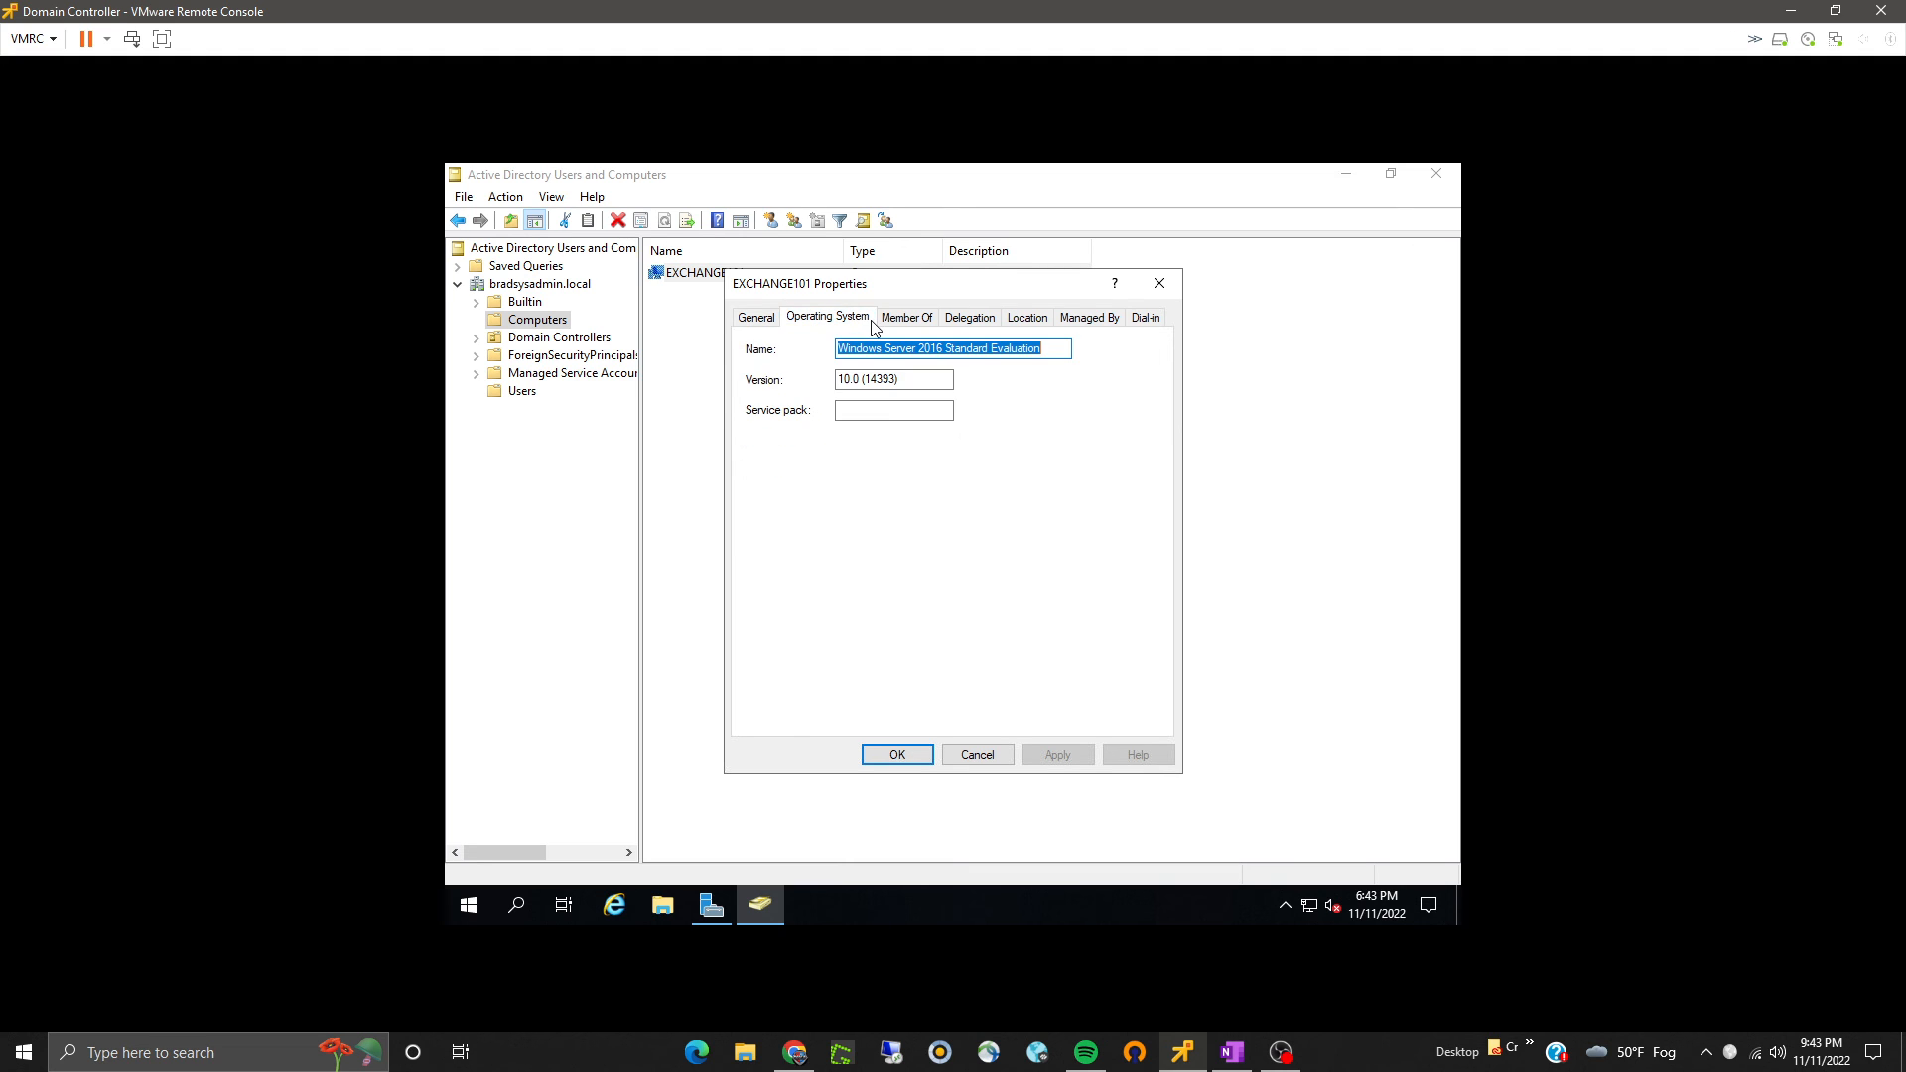
click(754, 320)
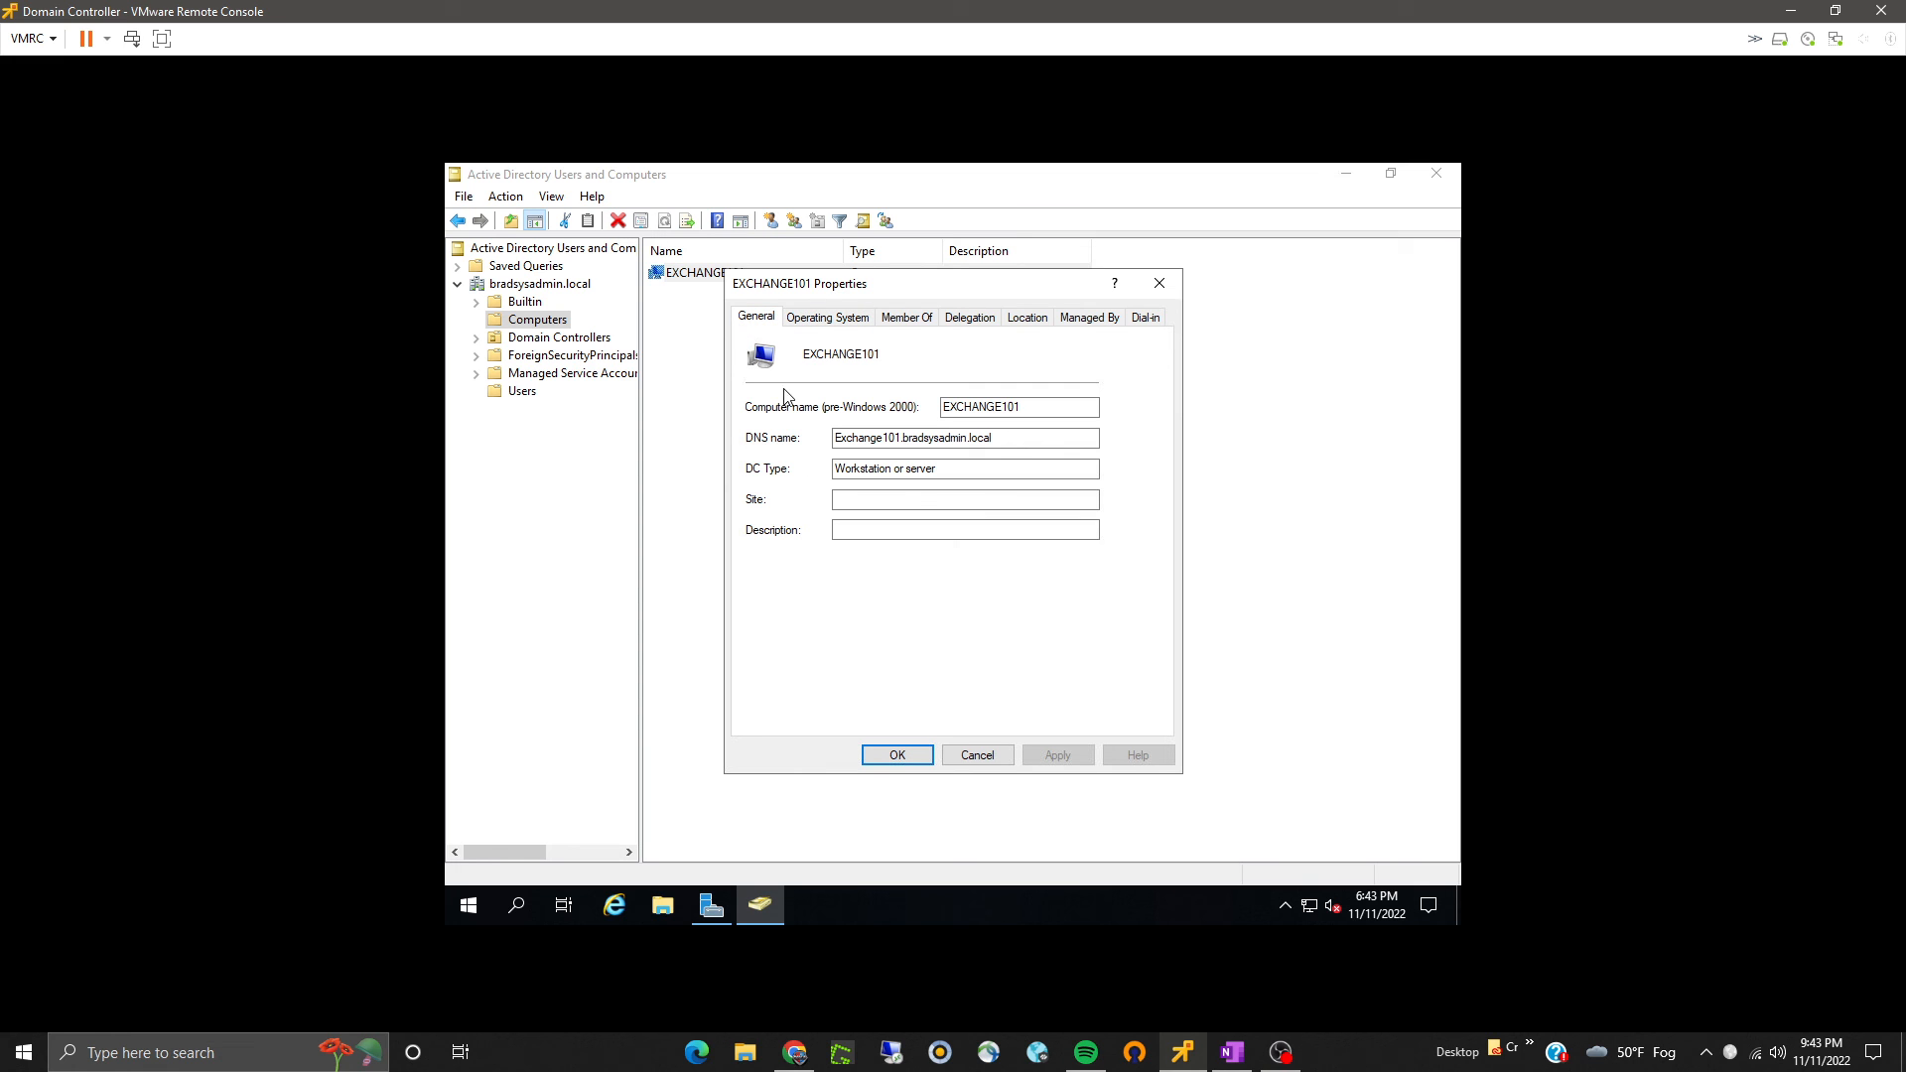
click(869, 763)
click(1437, 174)
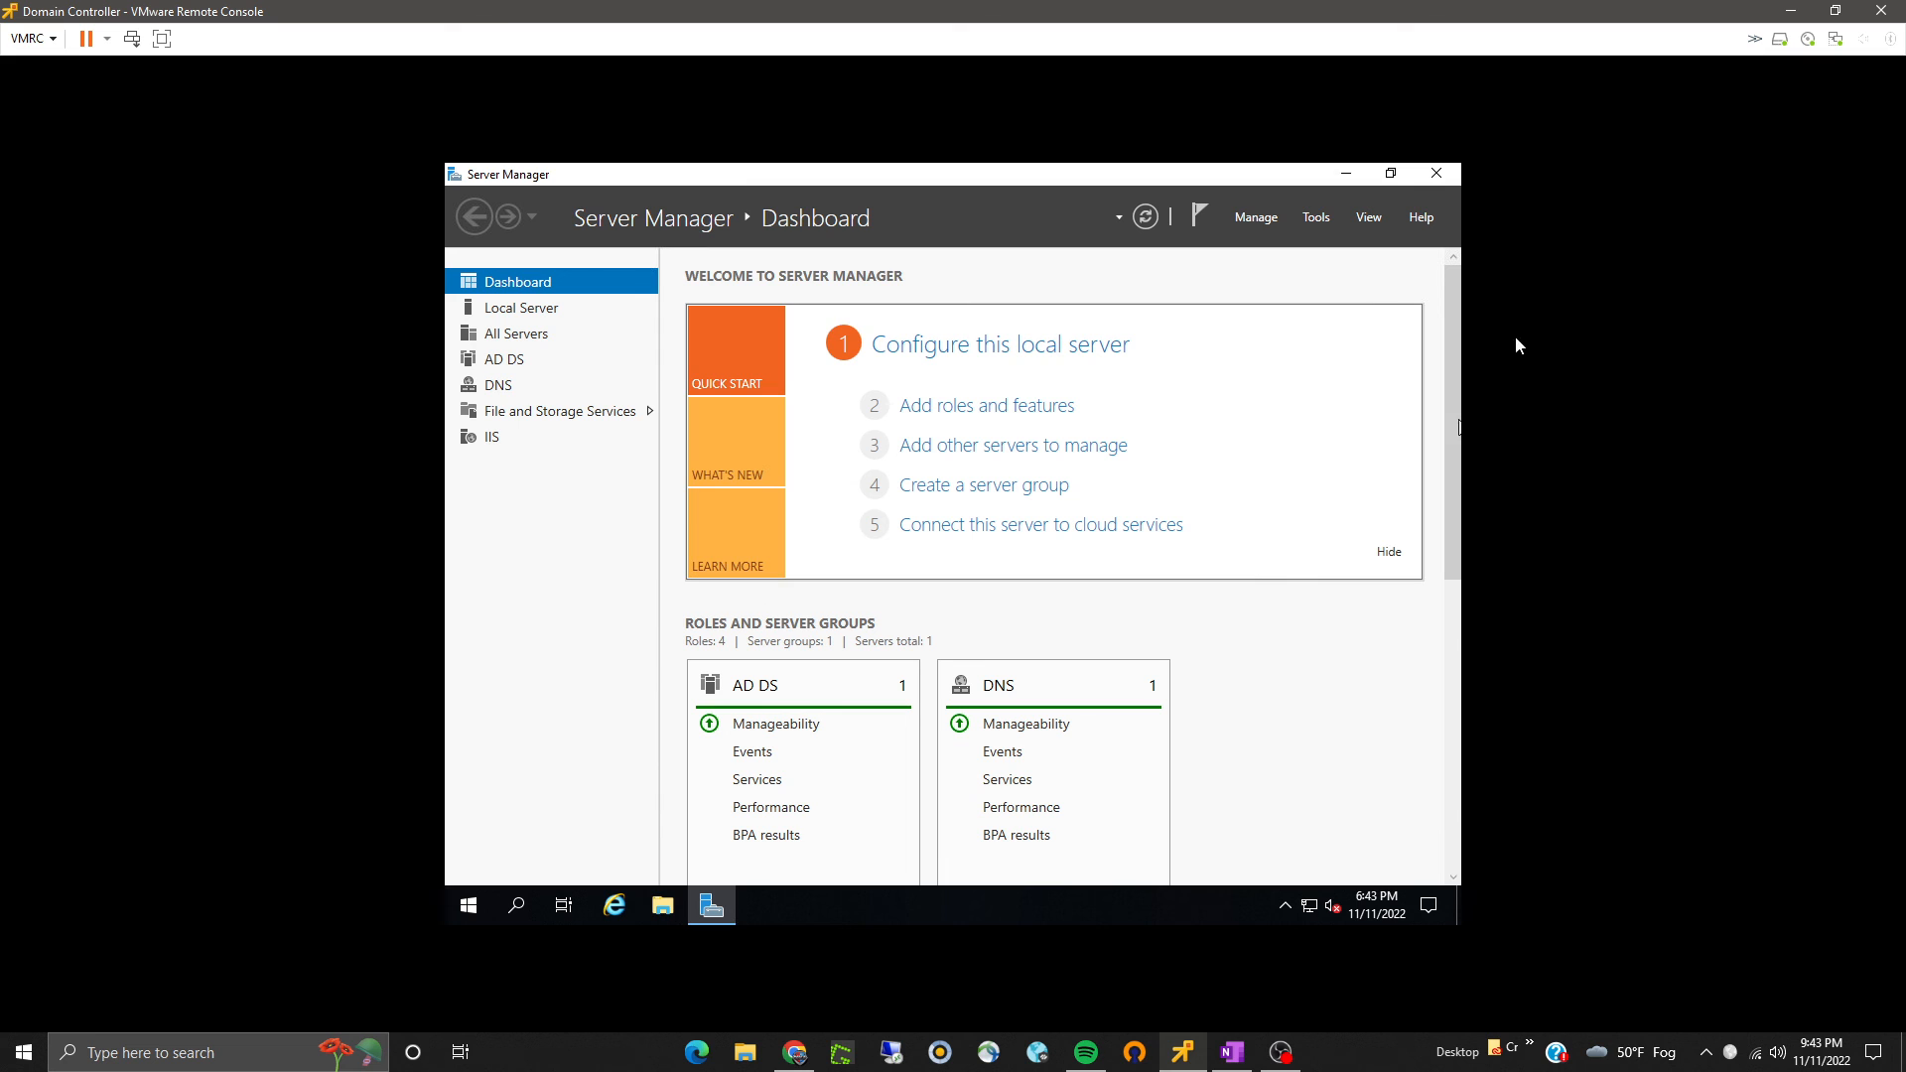
click(1441, 176)
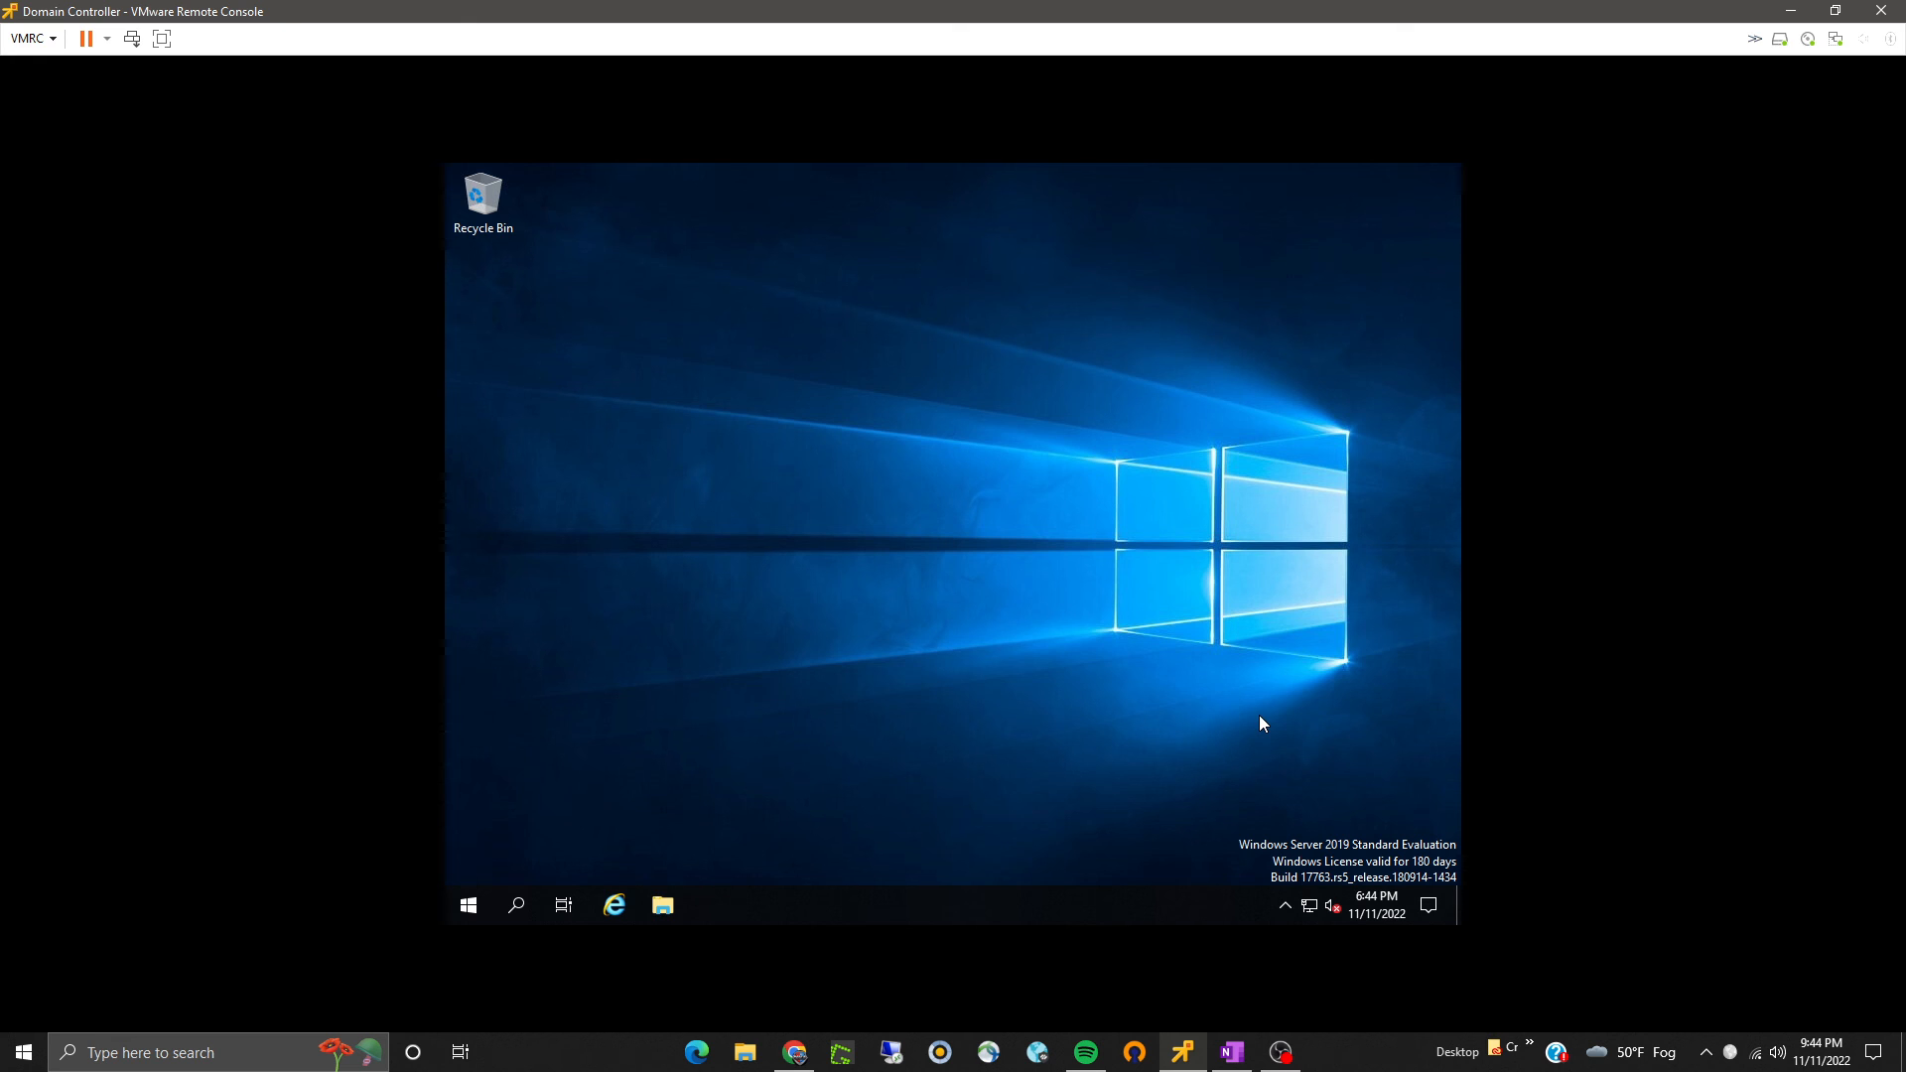
- Reopen Active Directory Users and Computers from Server Manager and start a new user in Users with first, last and logon names
click(468, 905)
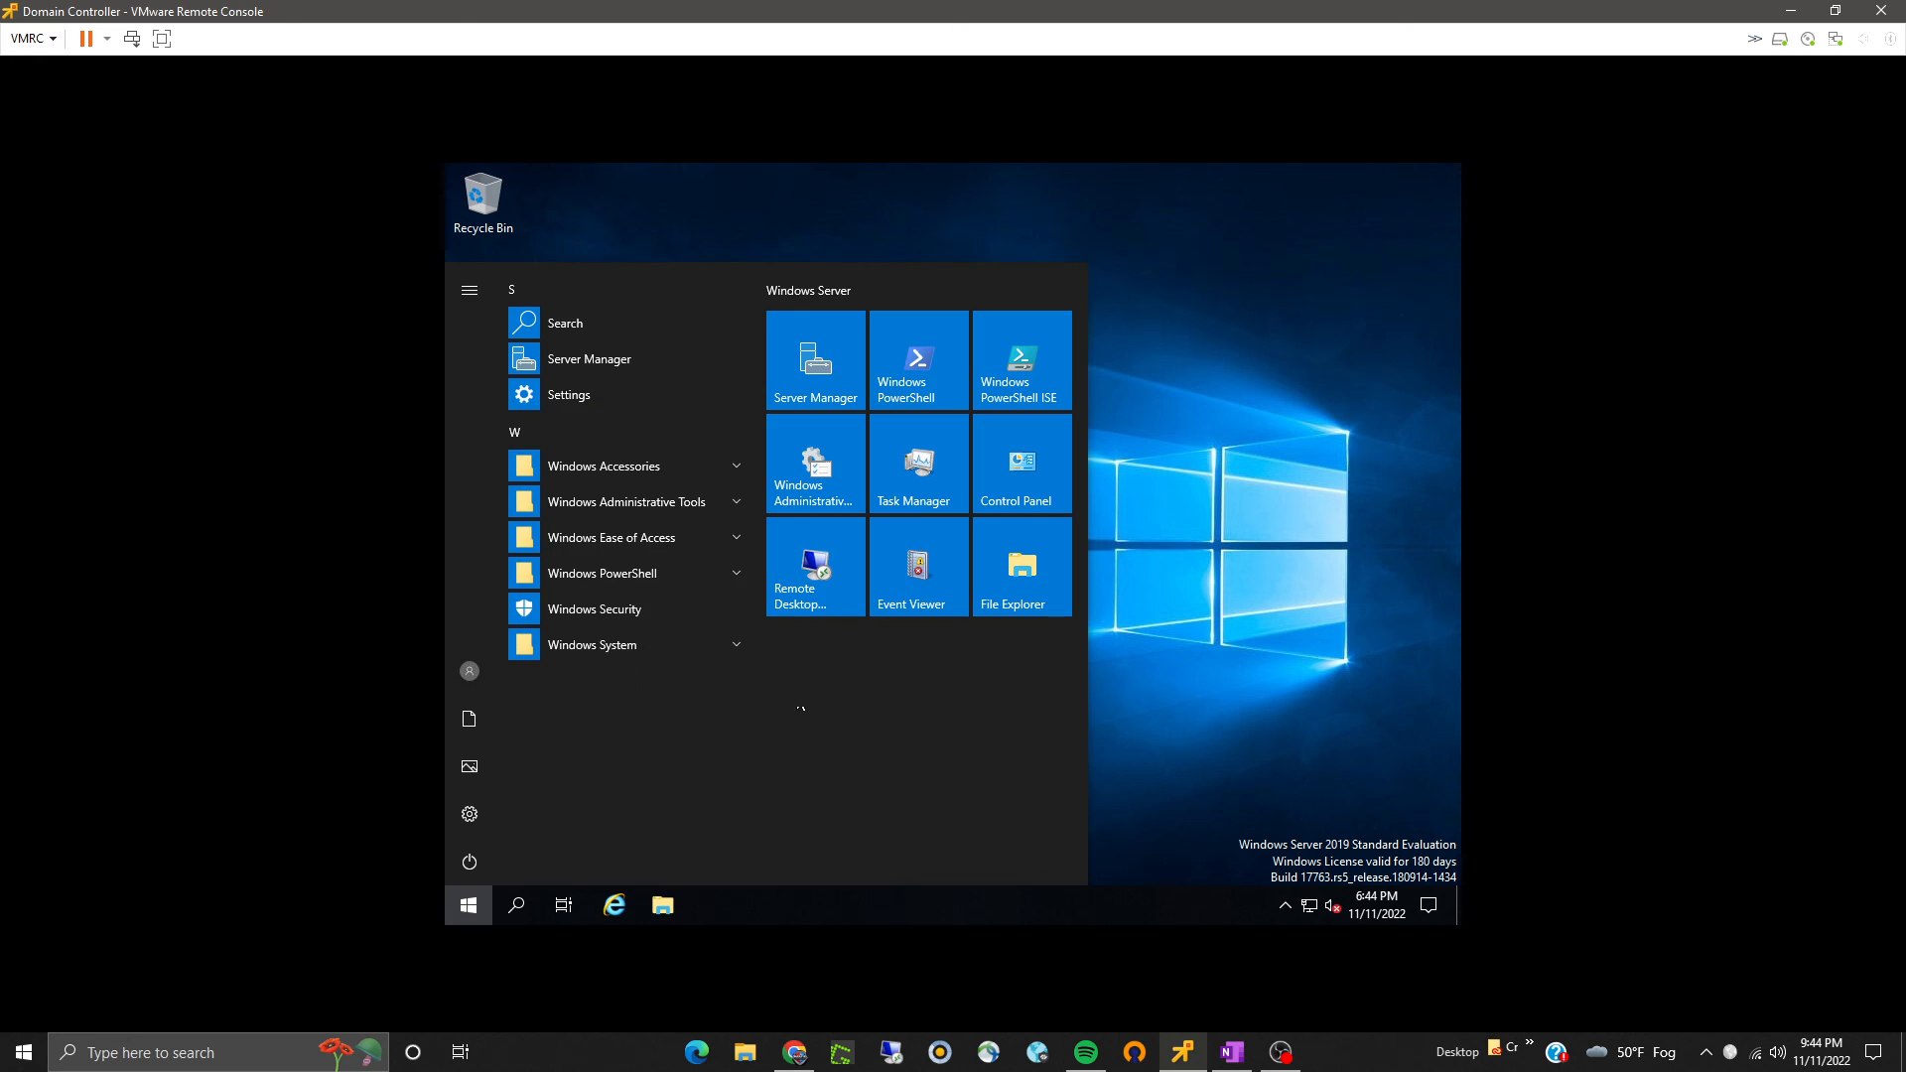
click(812, 391)
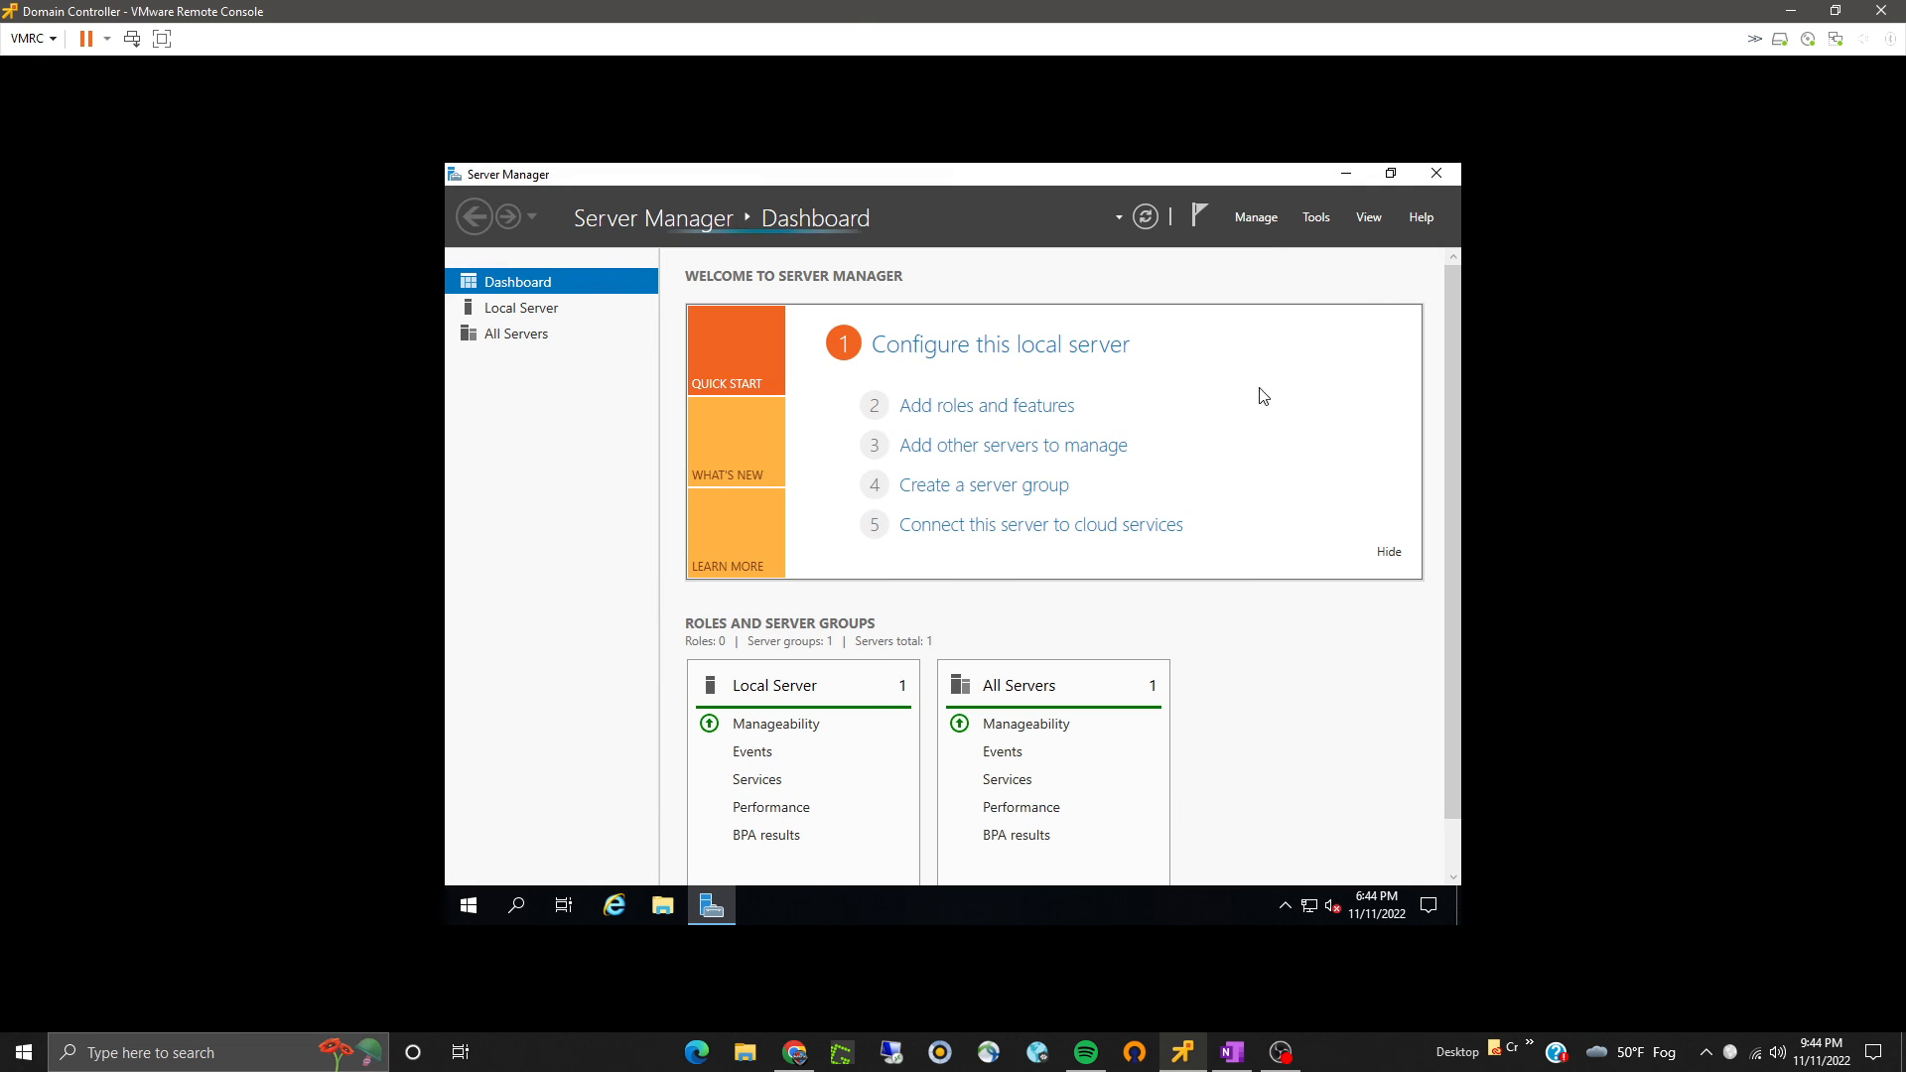
click(1316, 216)
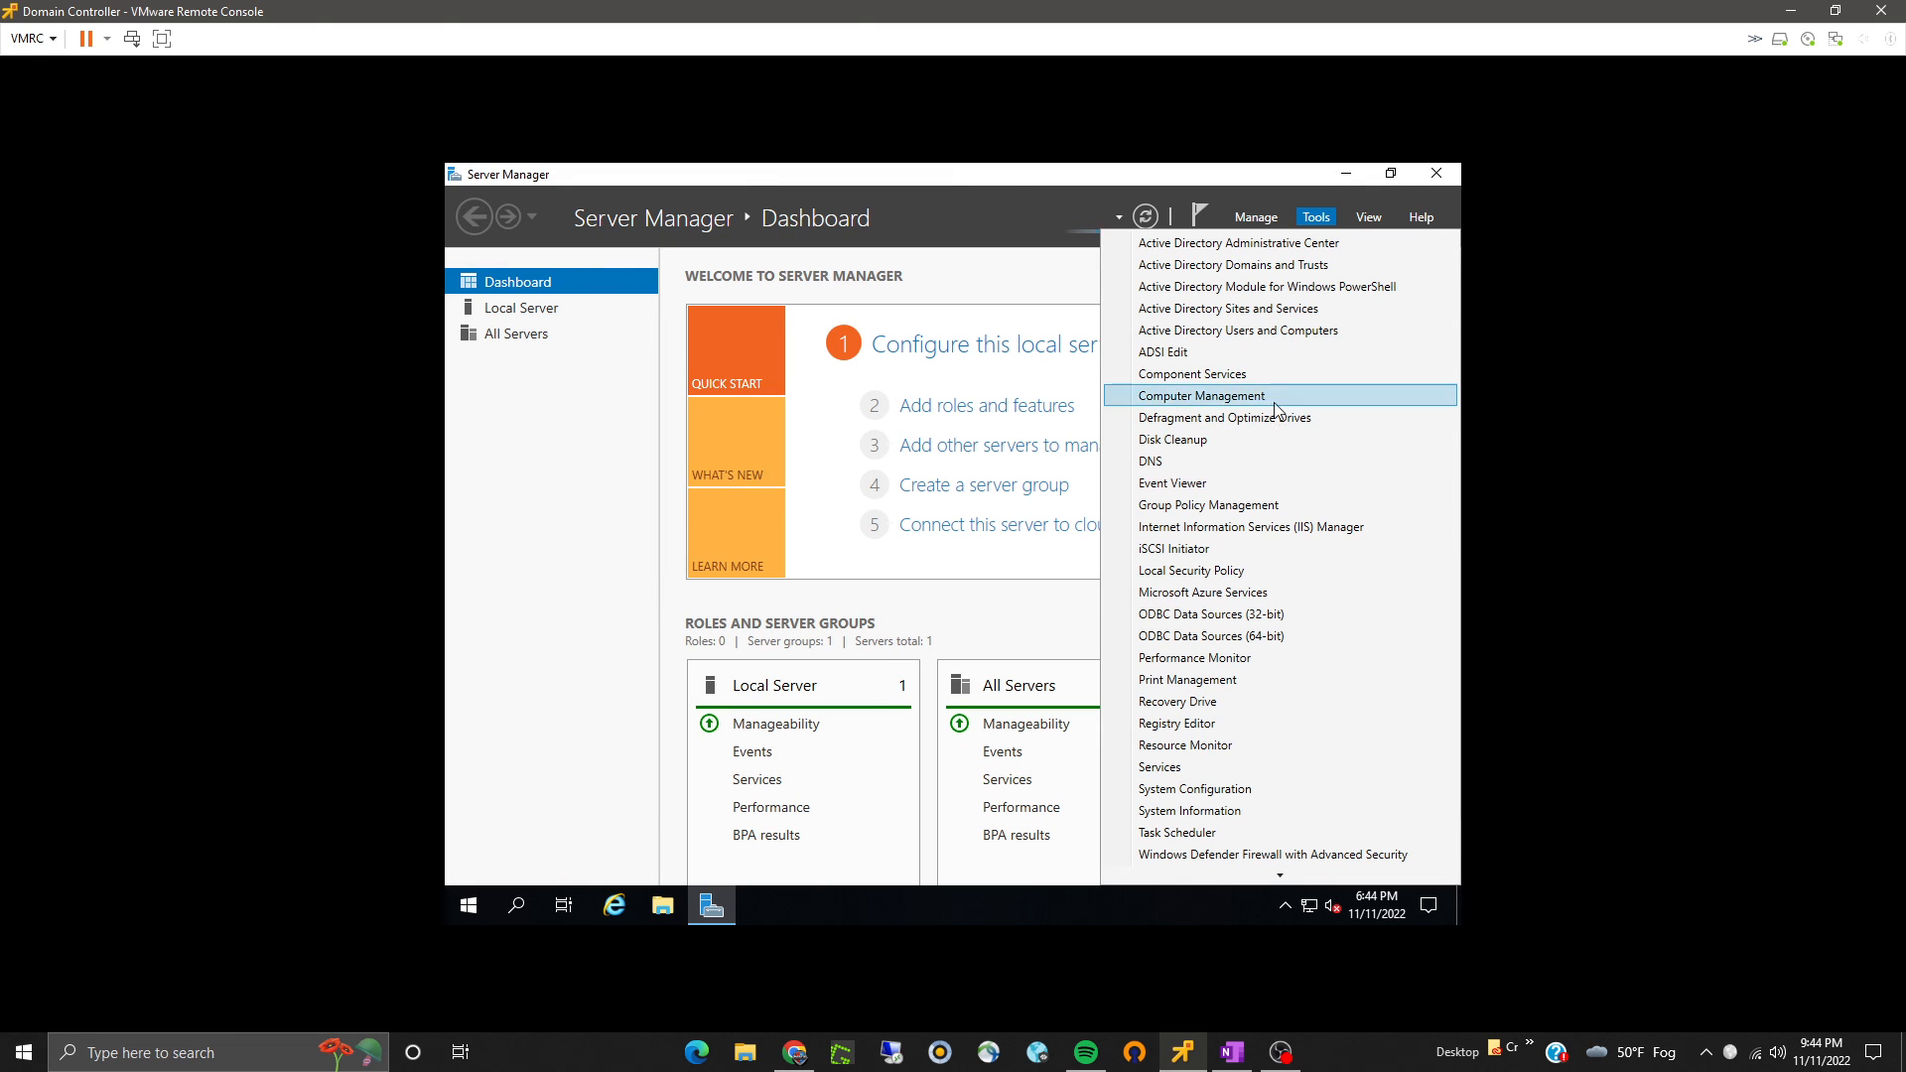
click(1274, 334)
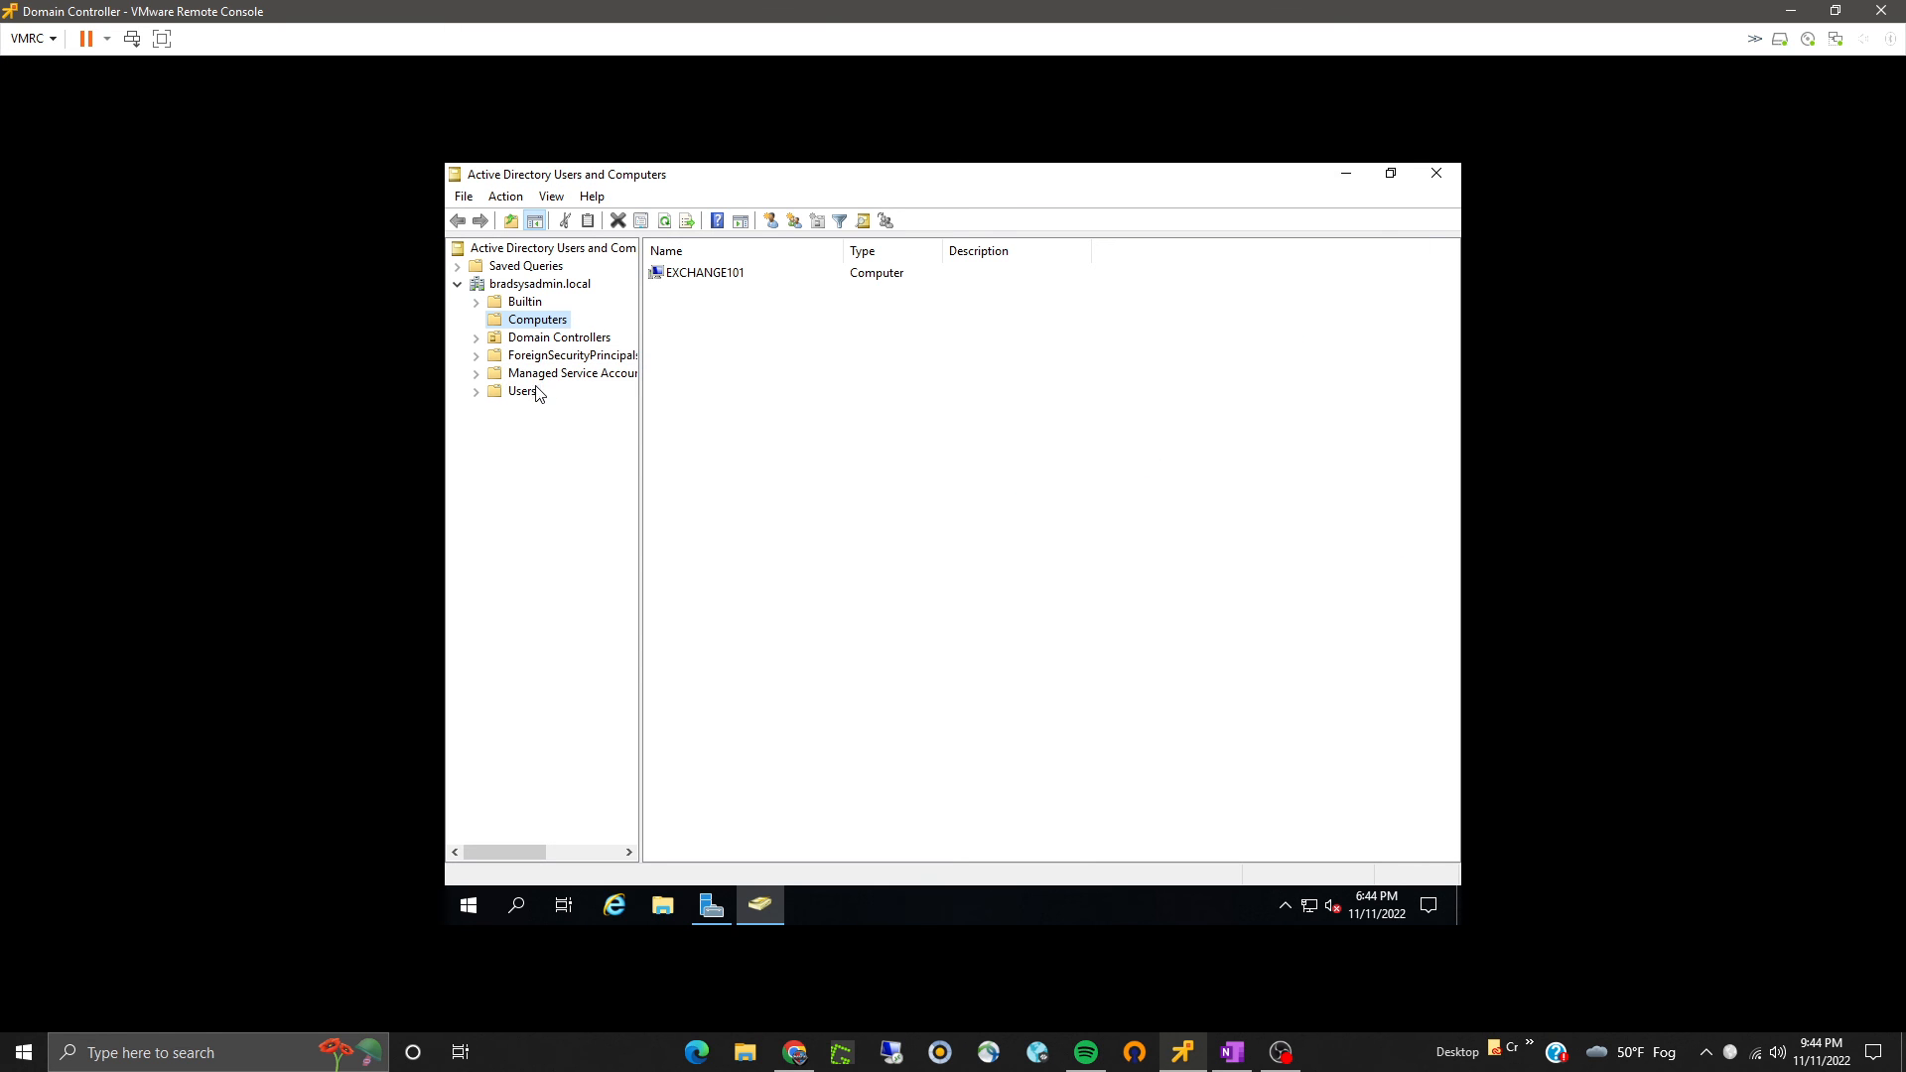
click(522, 391)
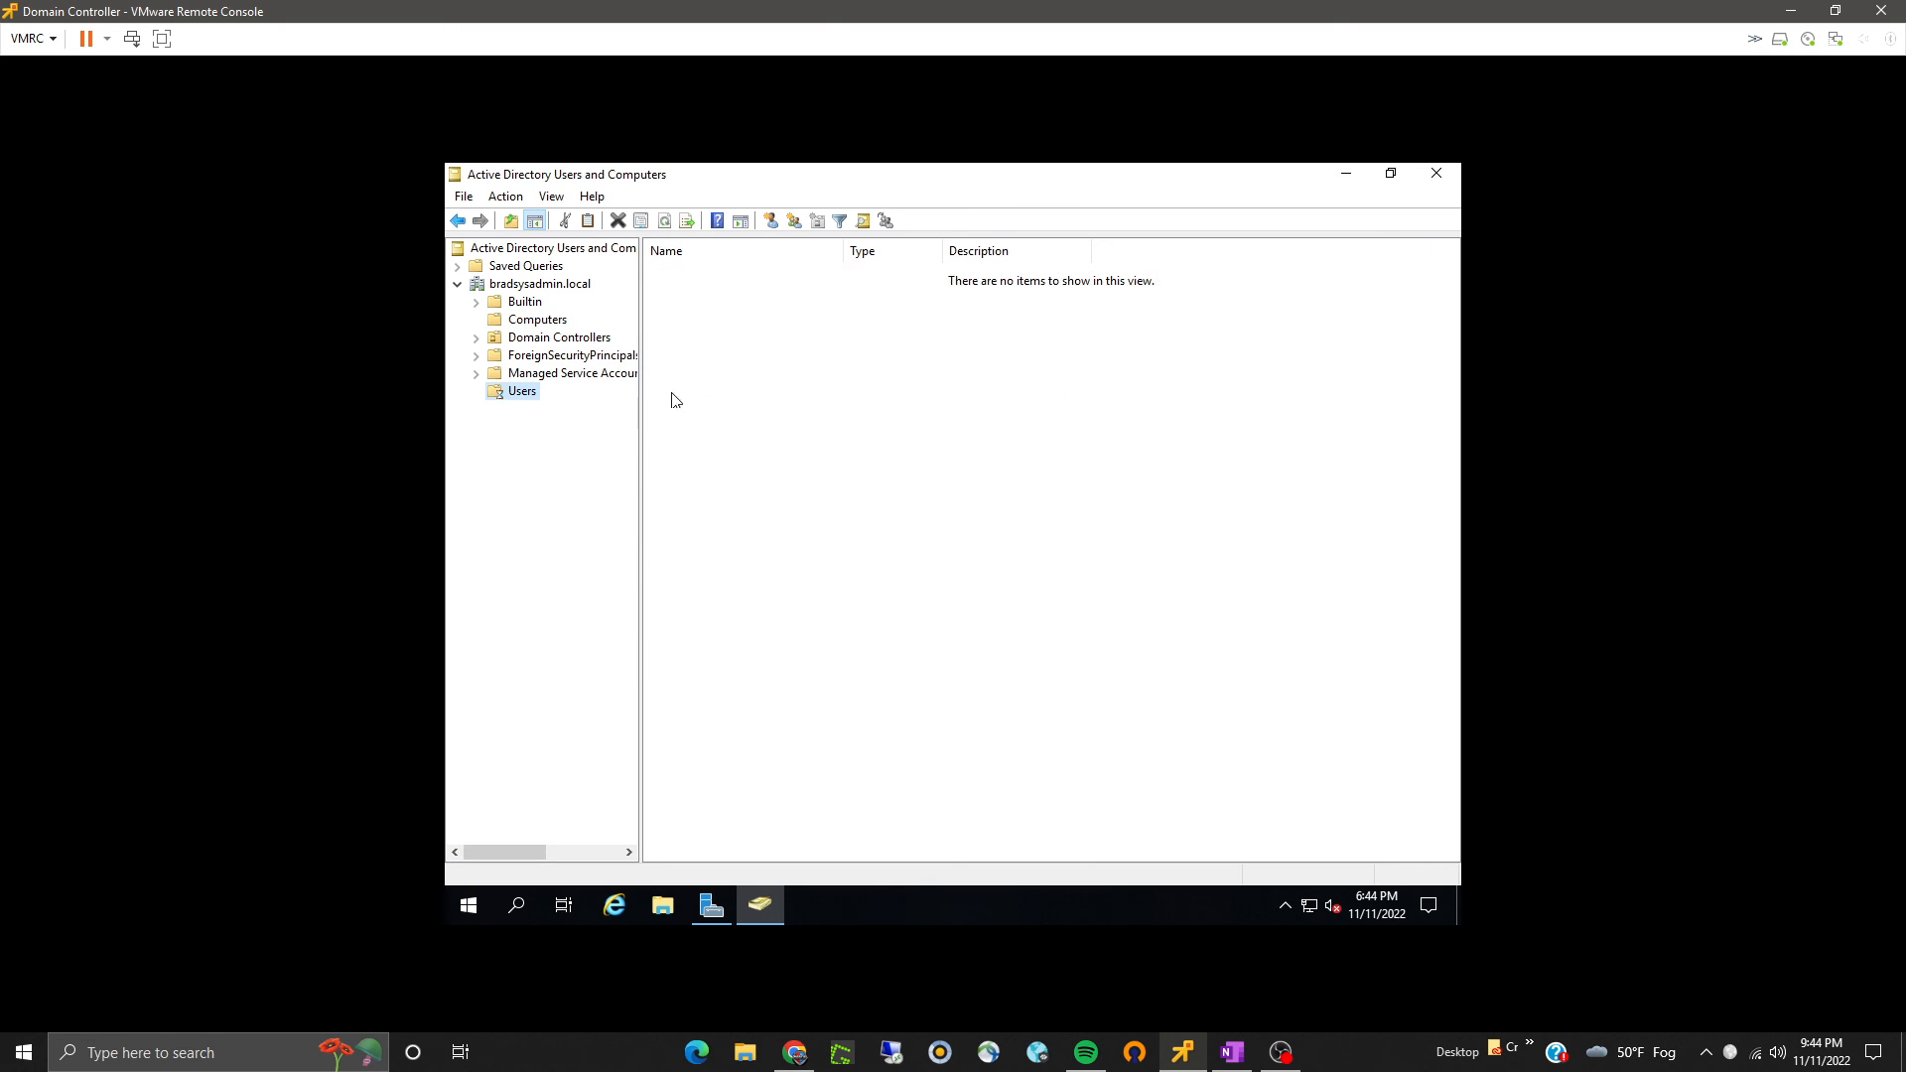
click(771, 220)
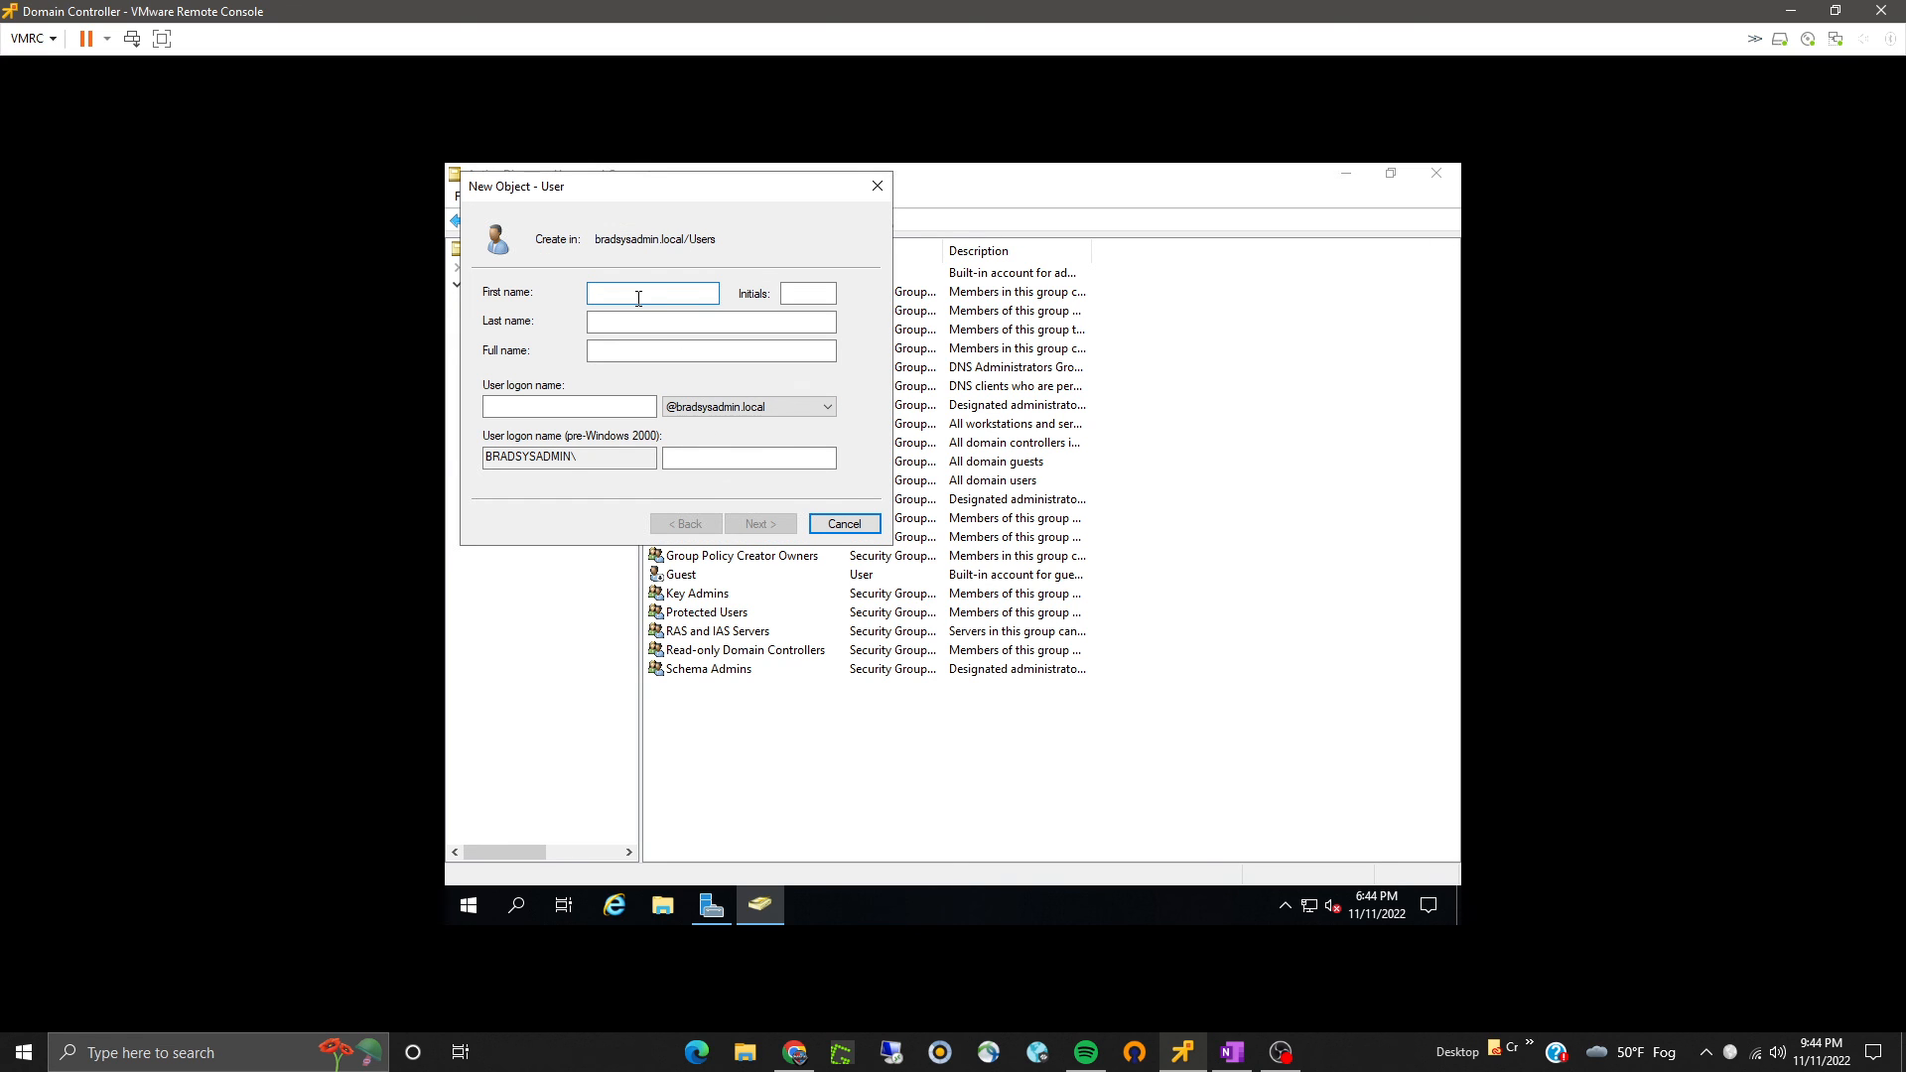
text(Brad)
key(Tab)
key(Tab)
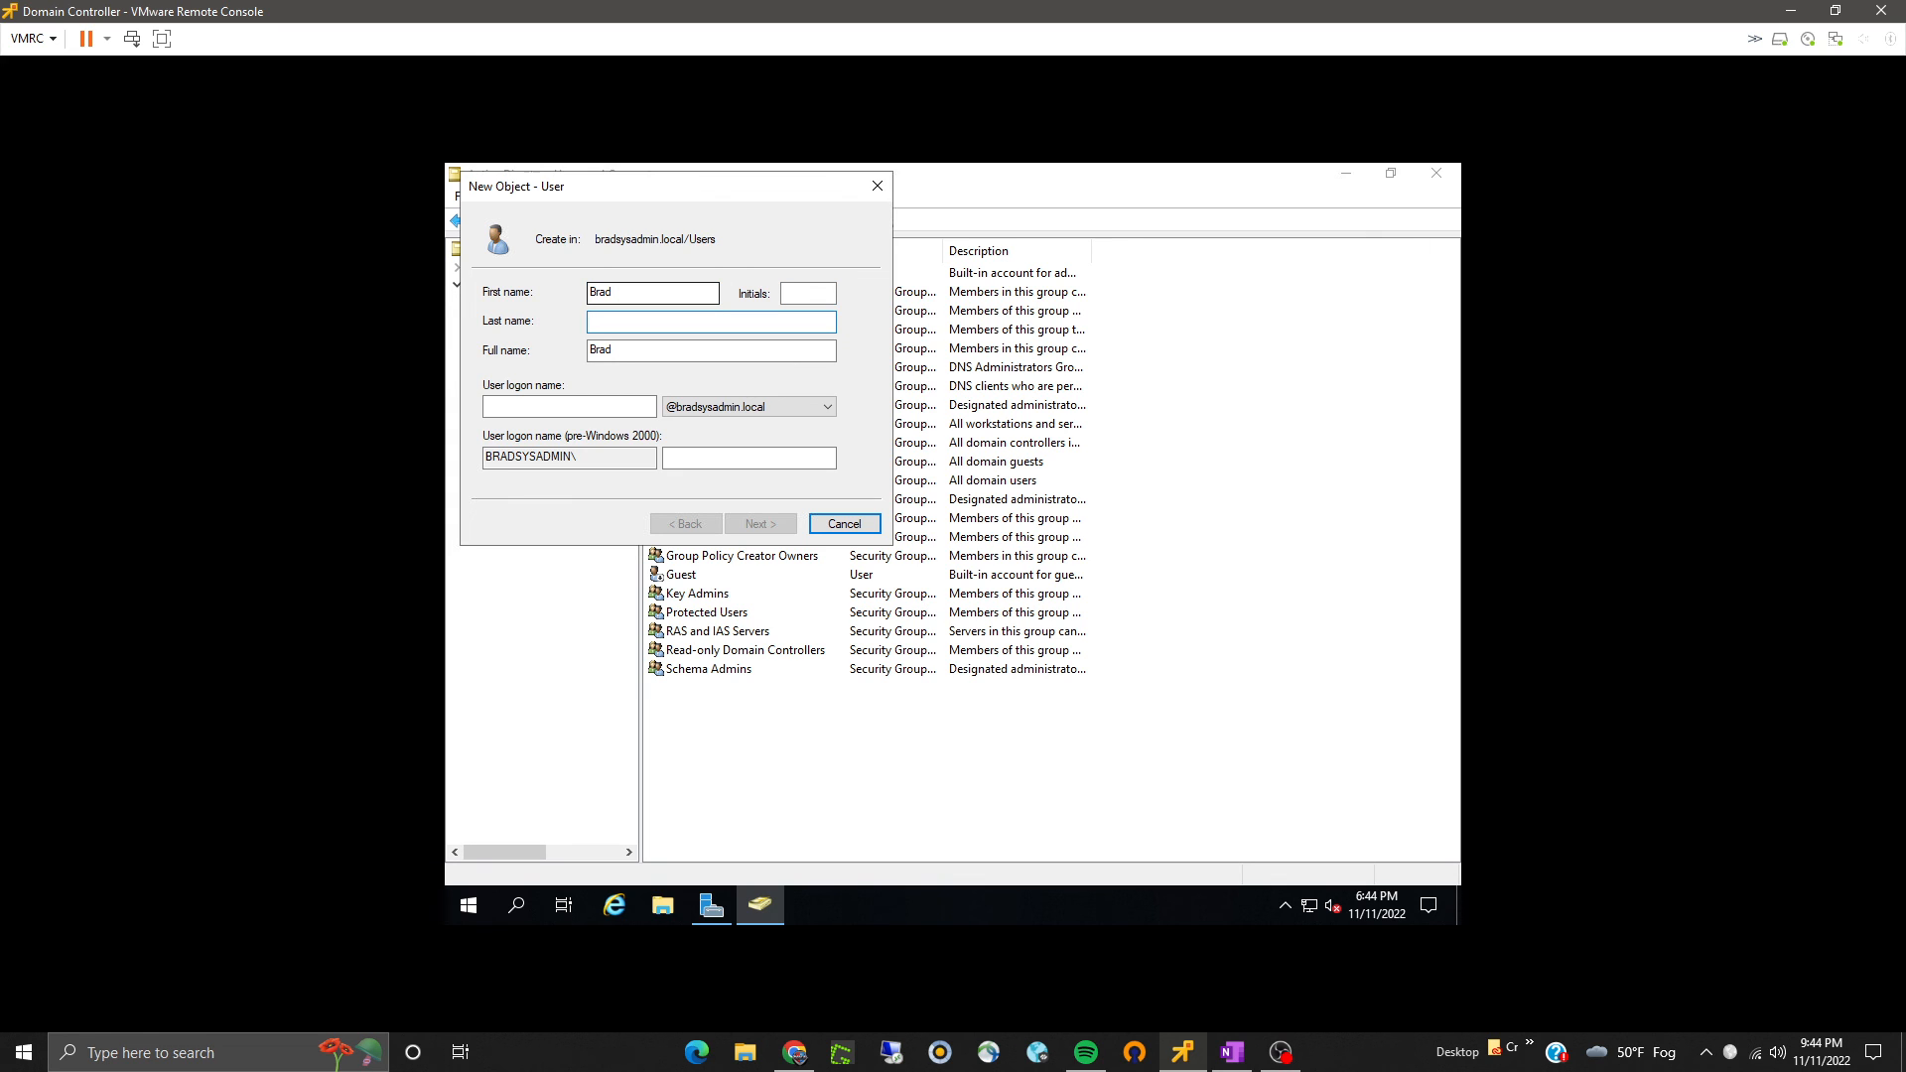
text(Williams)
click(645, 407)
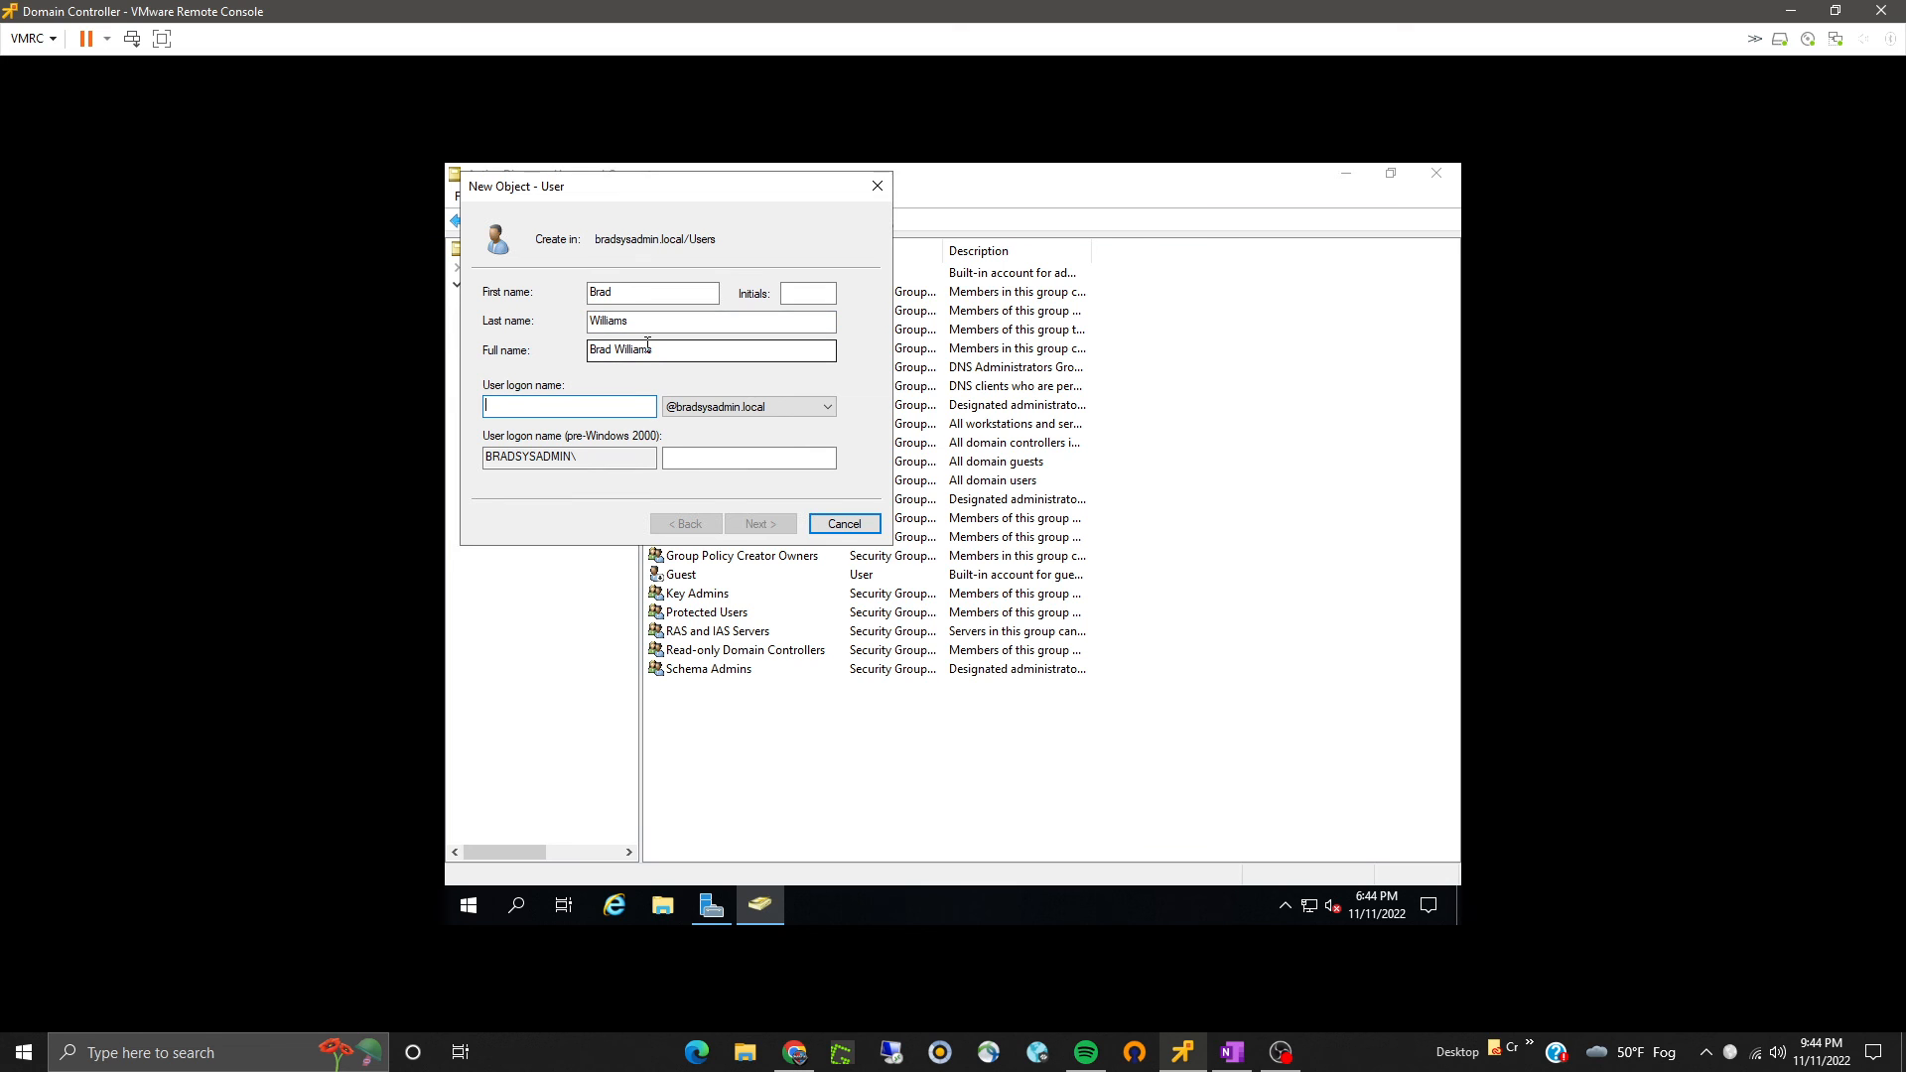
text(brad)
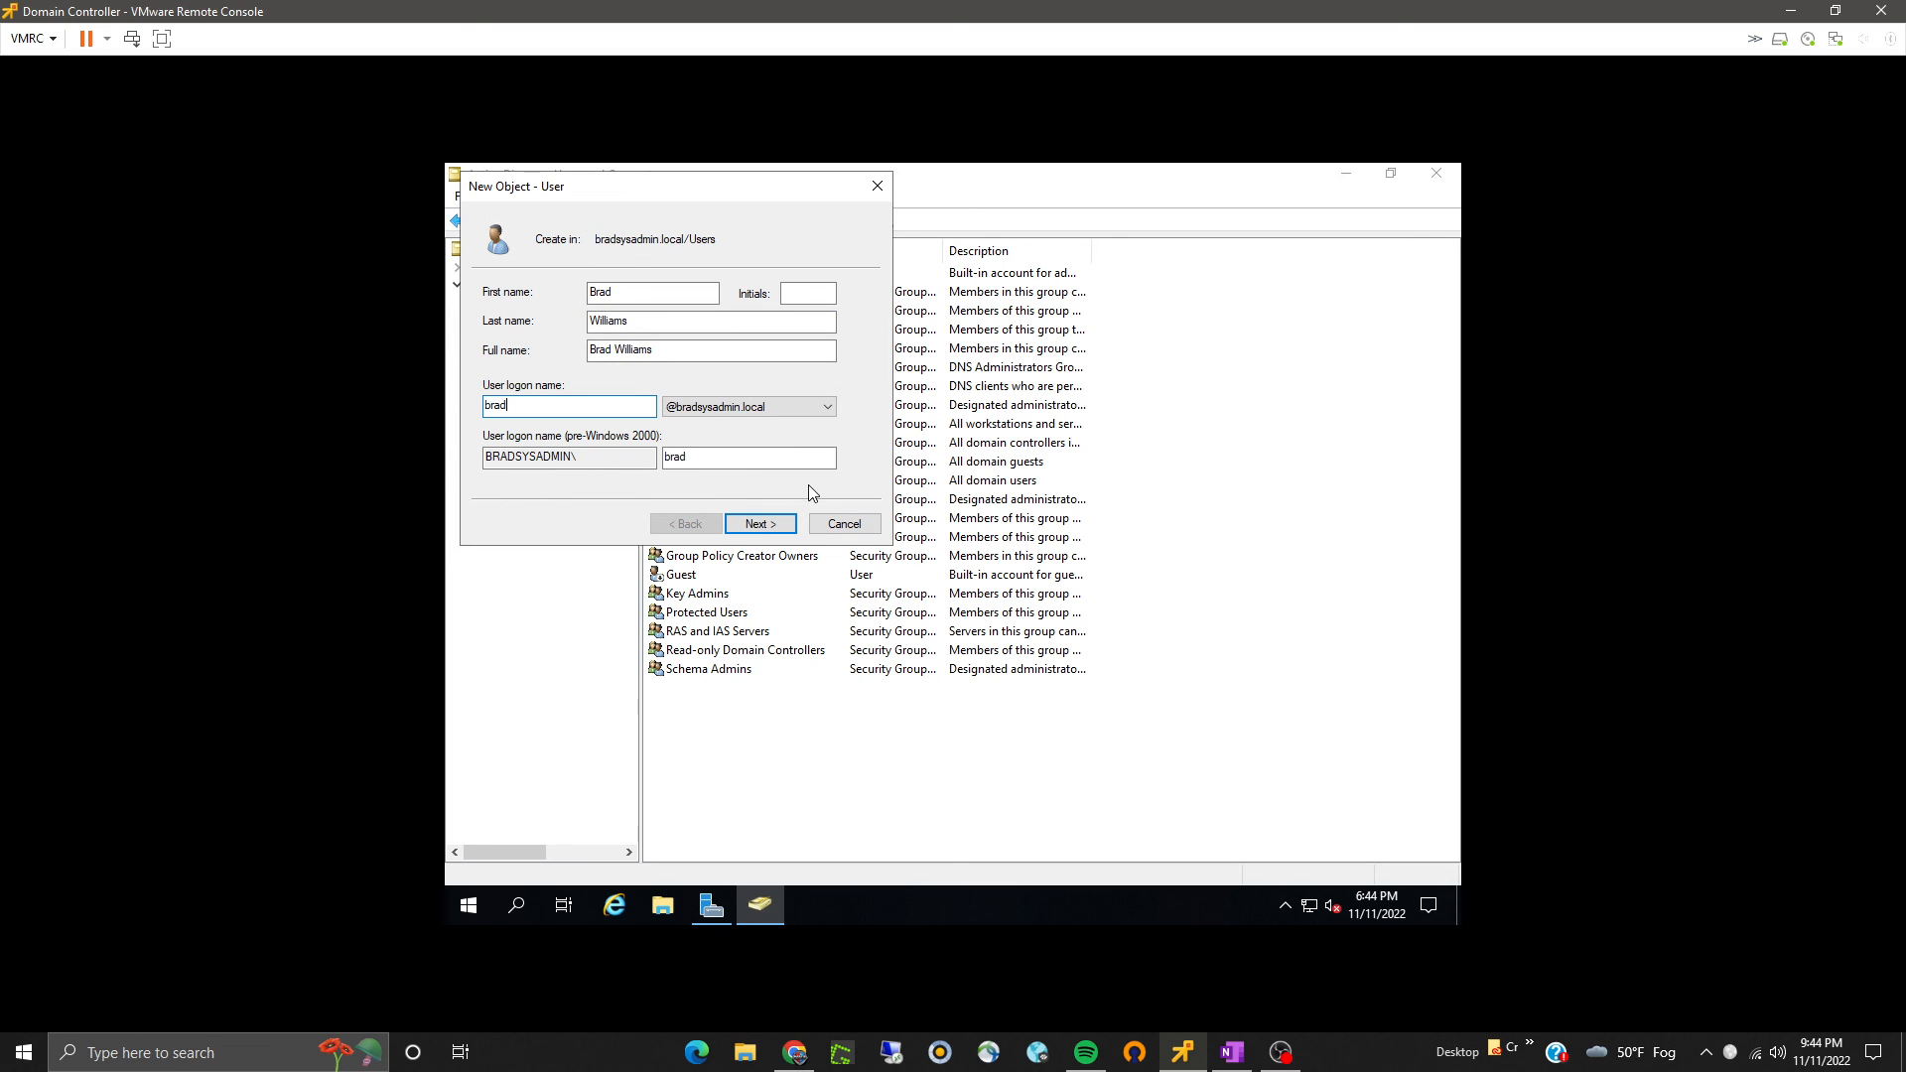
click(784, 523)
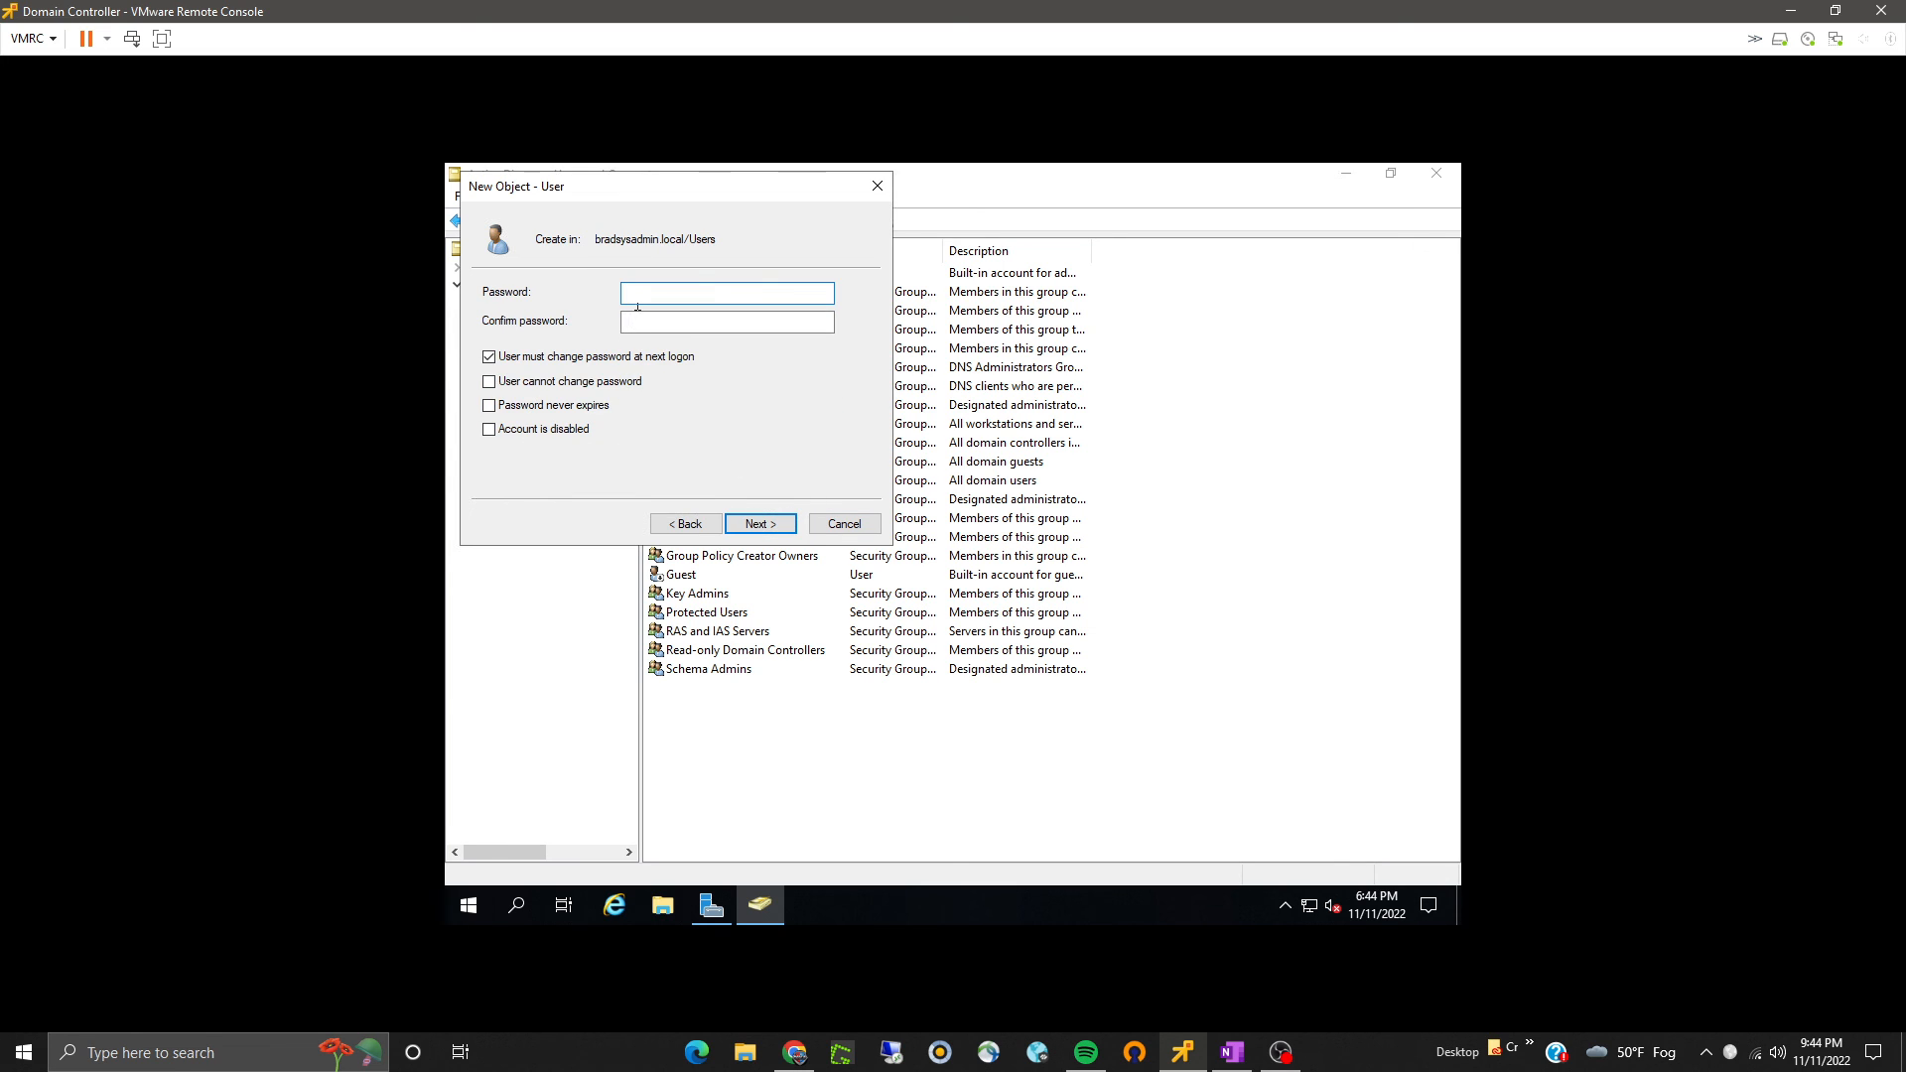
- Enter and confirm the user's password, untick must change at next logon, tick Password never expires, and finish
text(•••••••••••)
key(Tab)
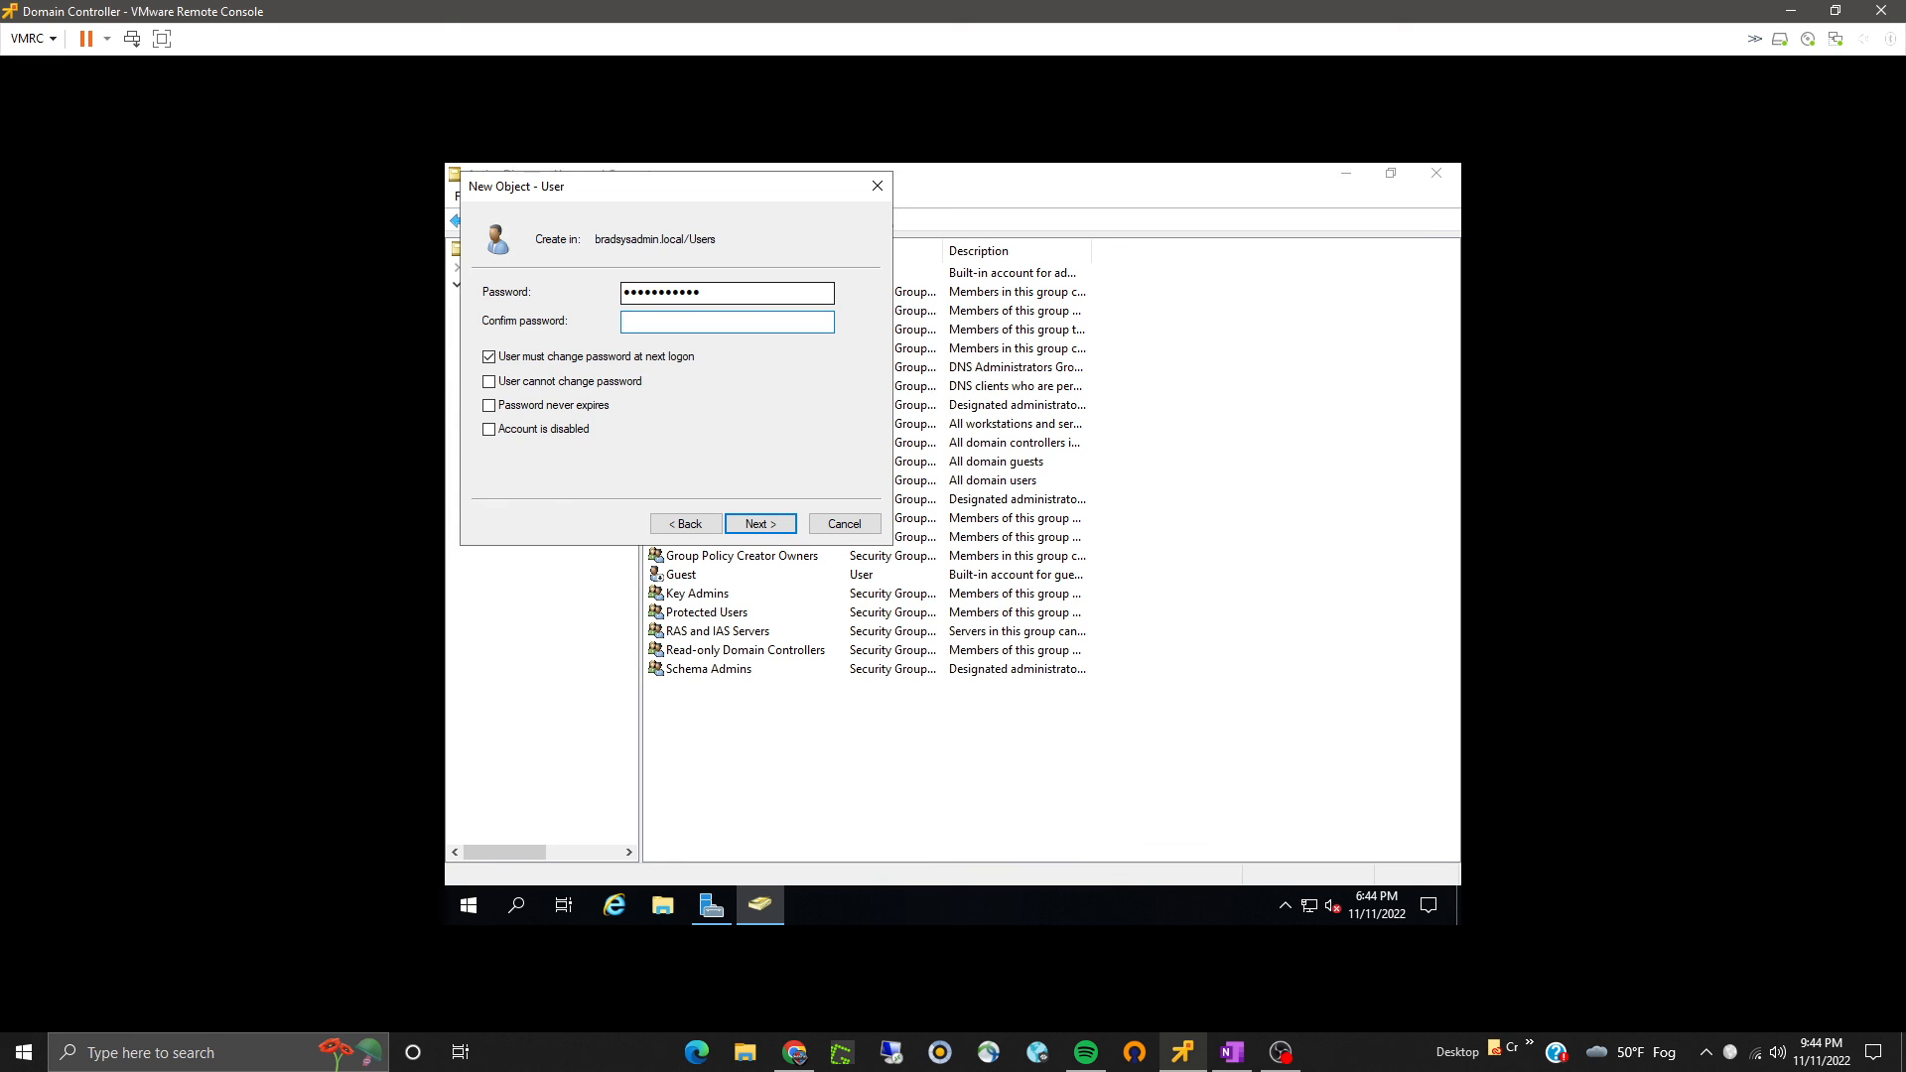
text(•••••••••••)
click(562, 357)
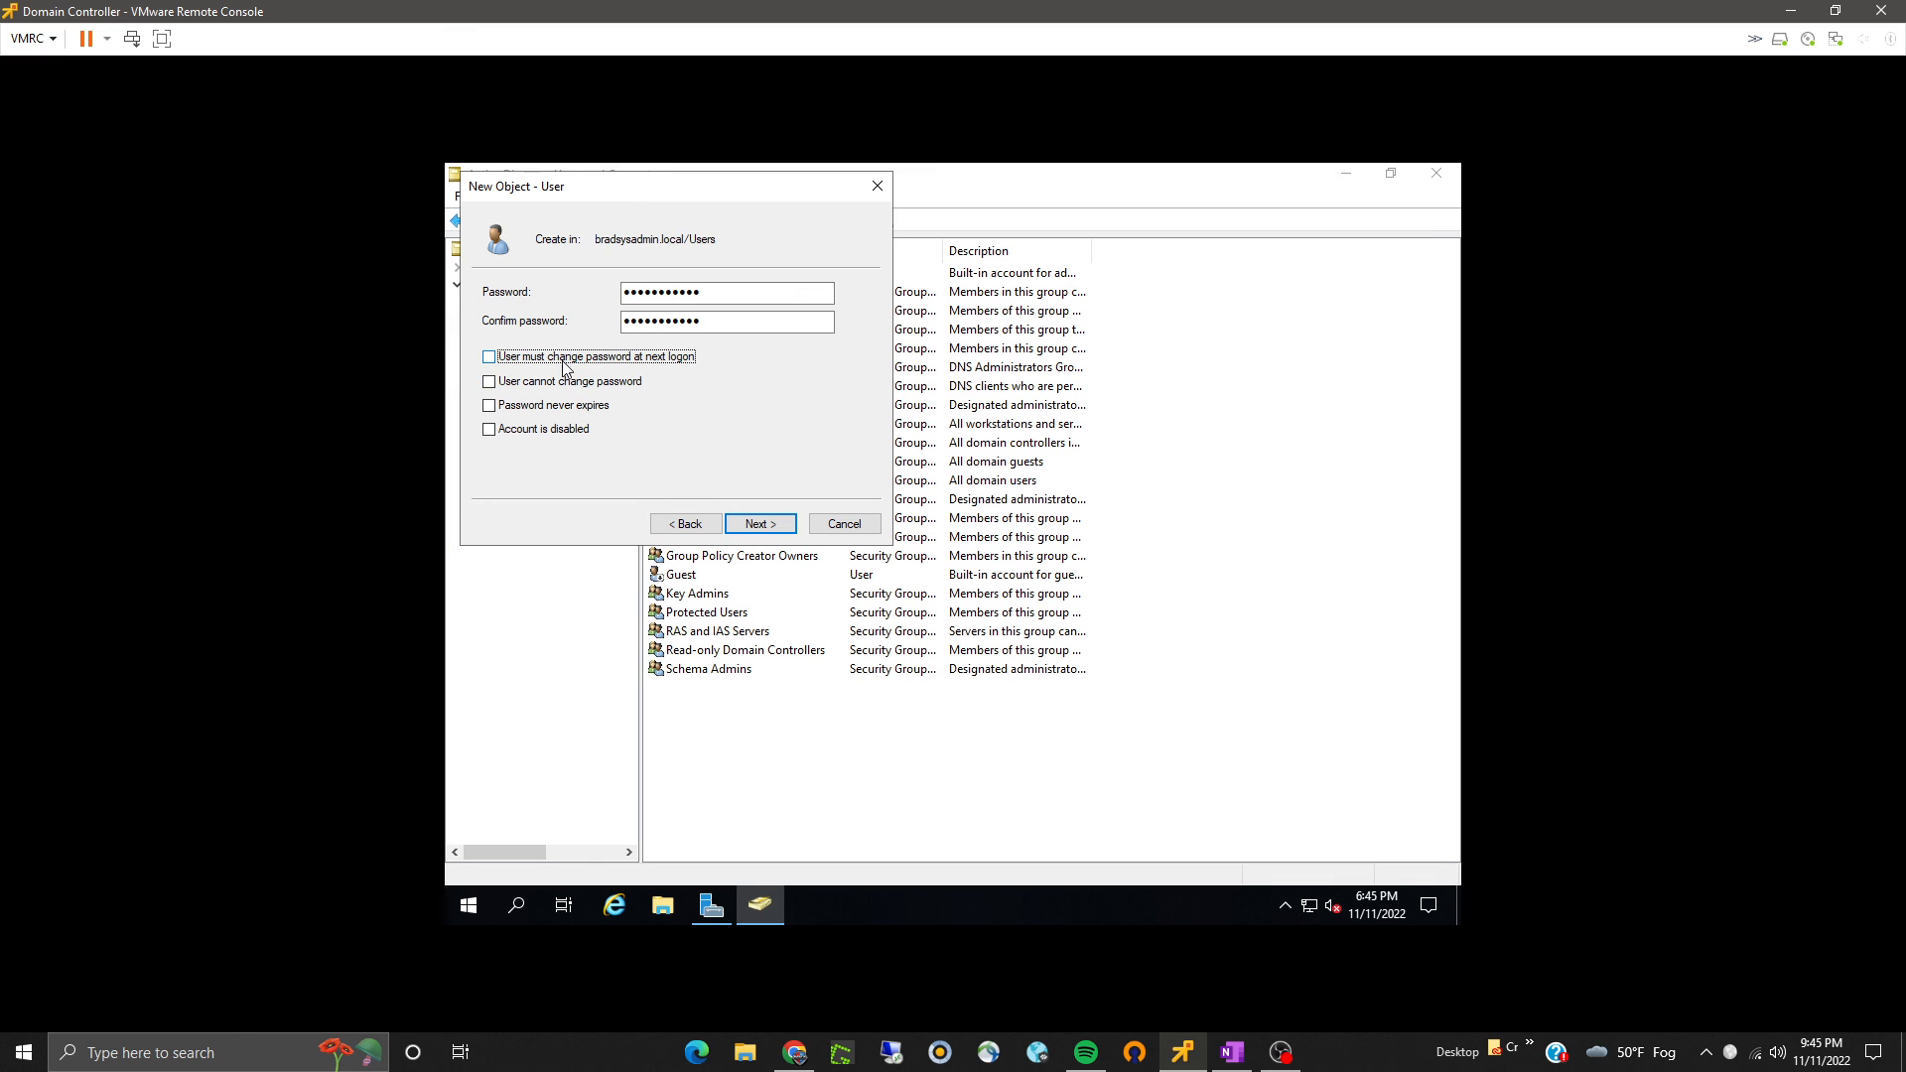
click(580, 409)
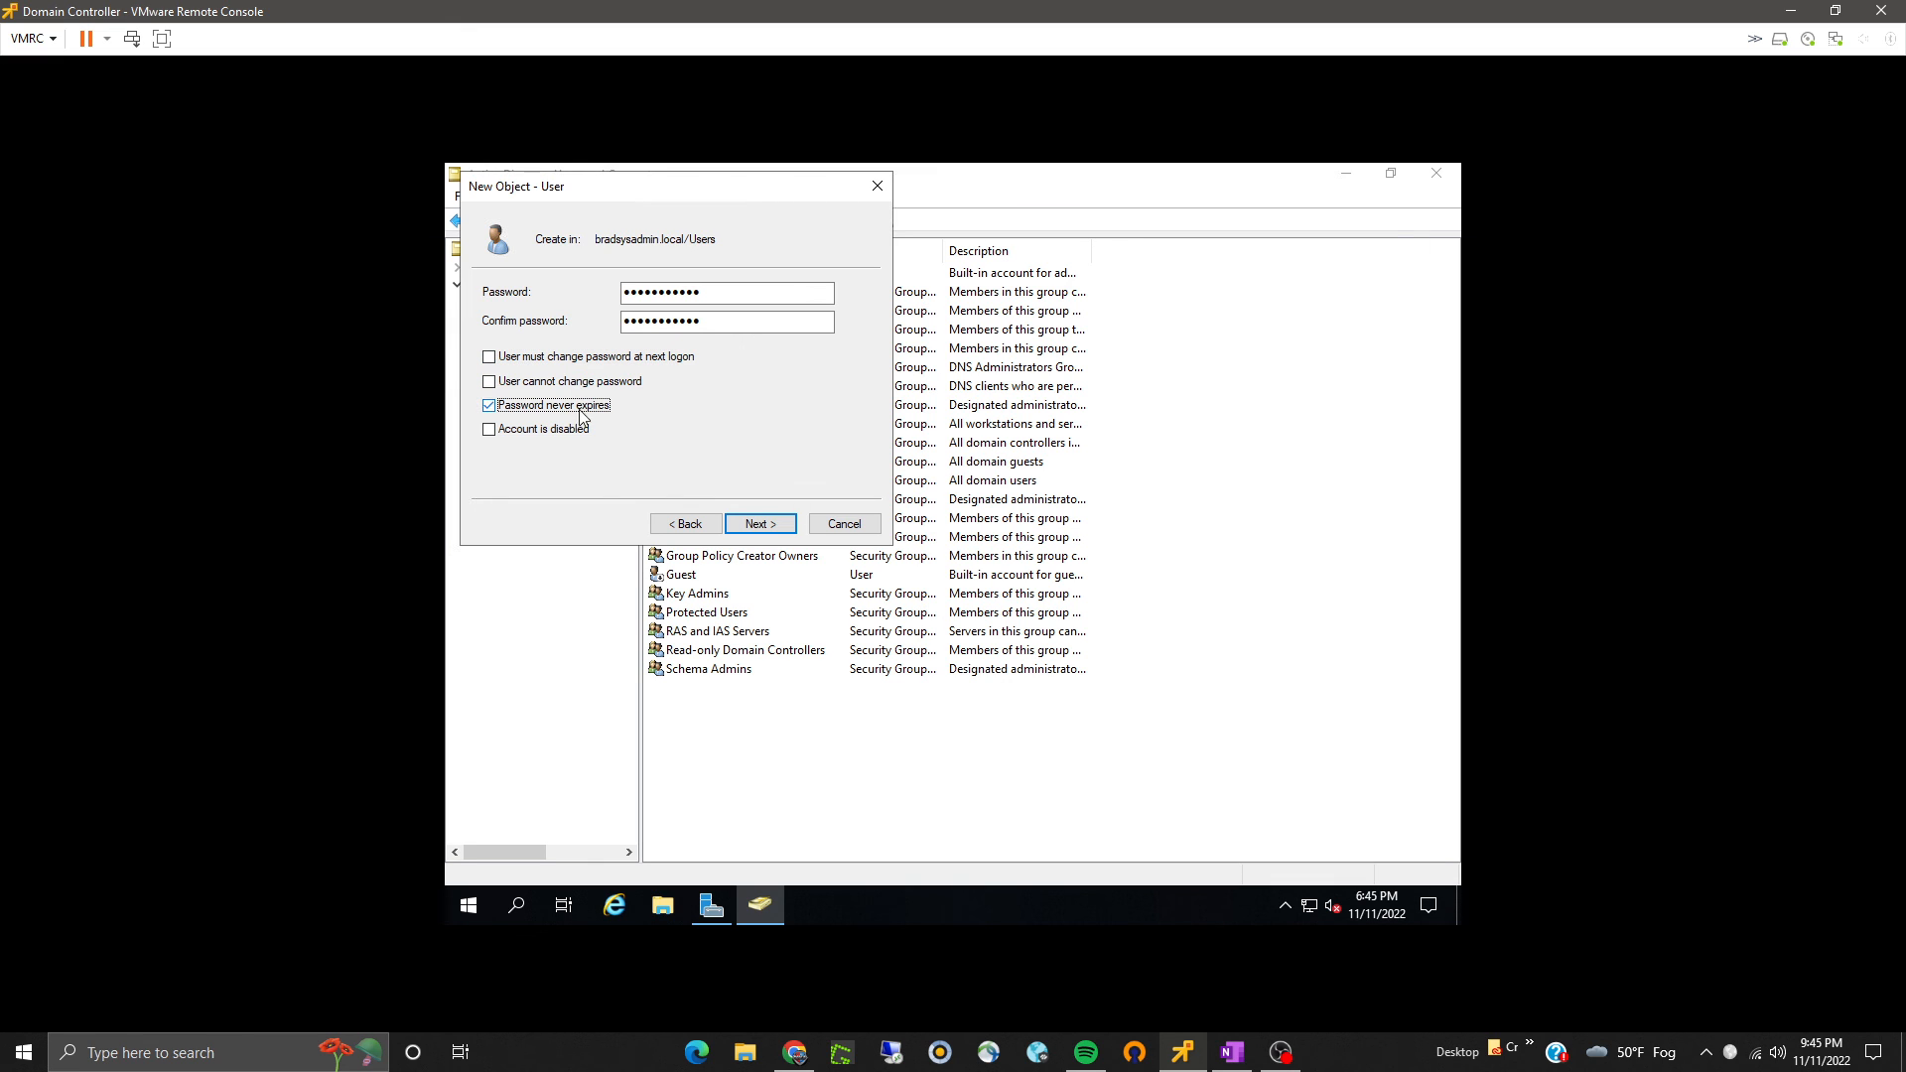
click(757, 525)
click(759, 524)
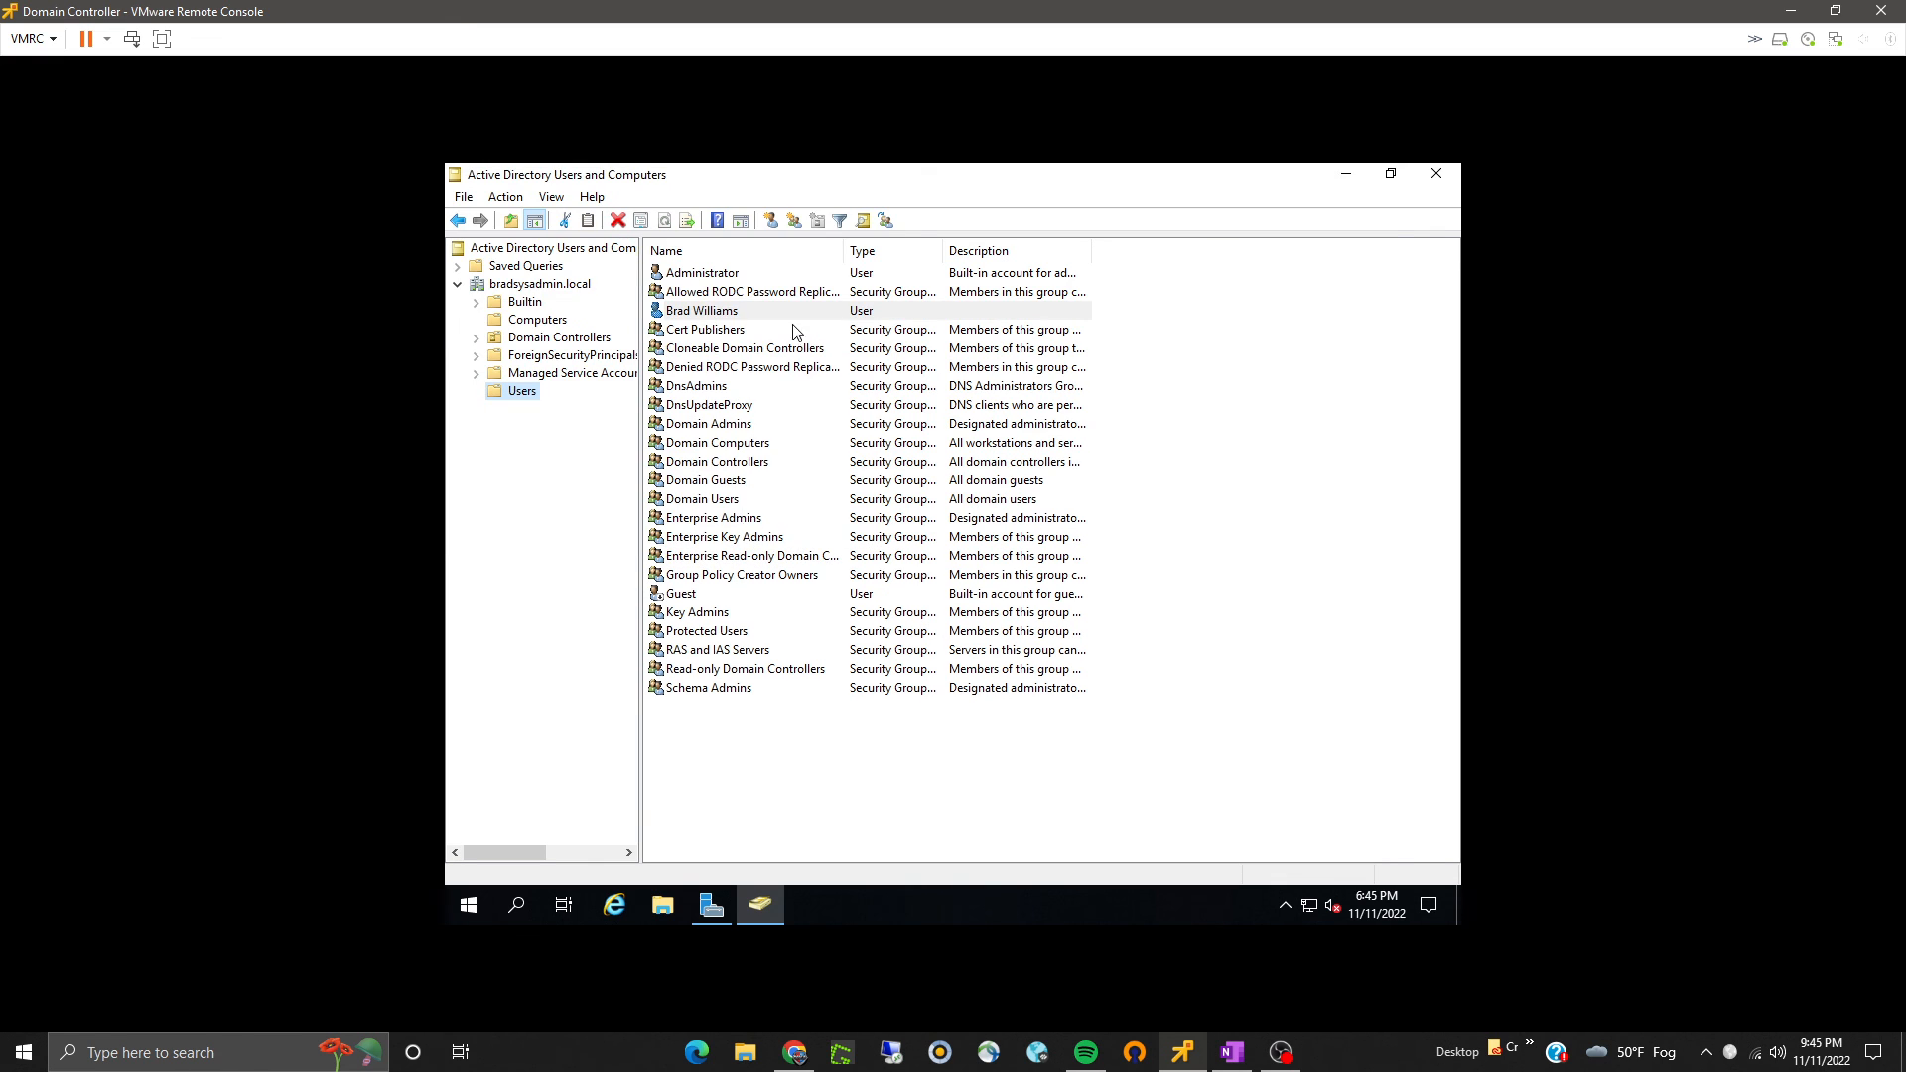
- Start a second new user in Users, entering the person's first name, last name and logon name
click(866, 221)
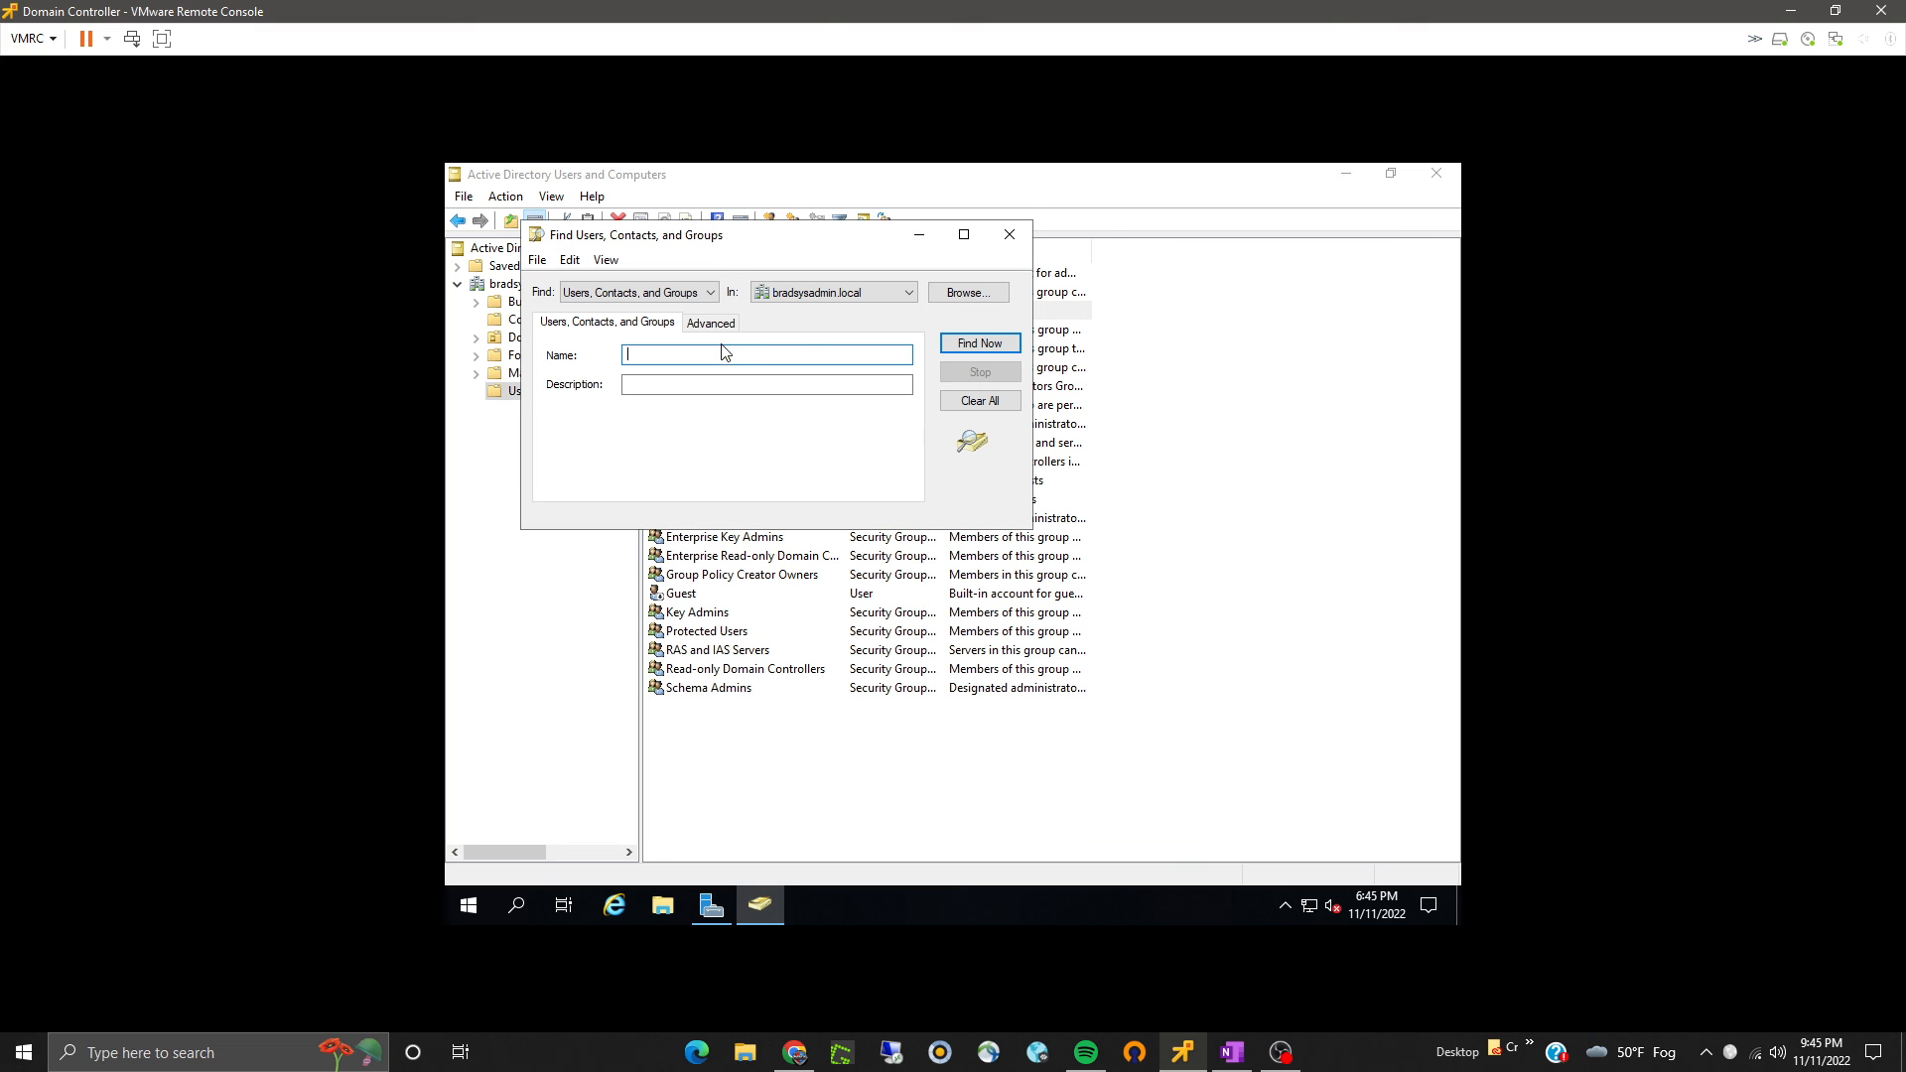
click(1008, 232)
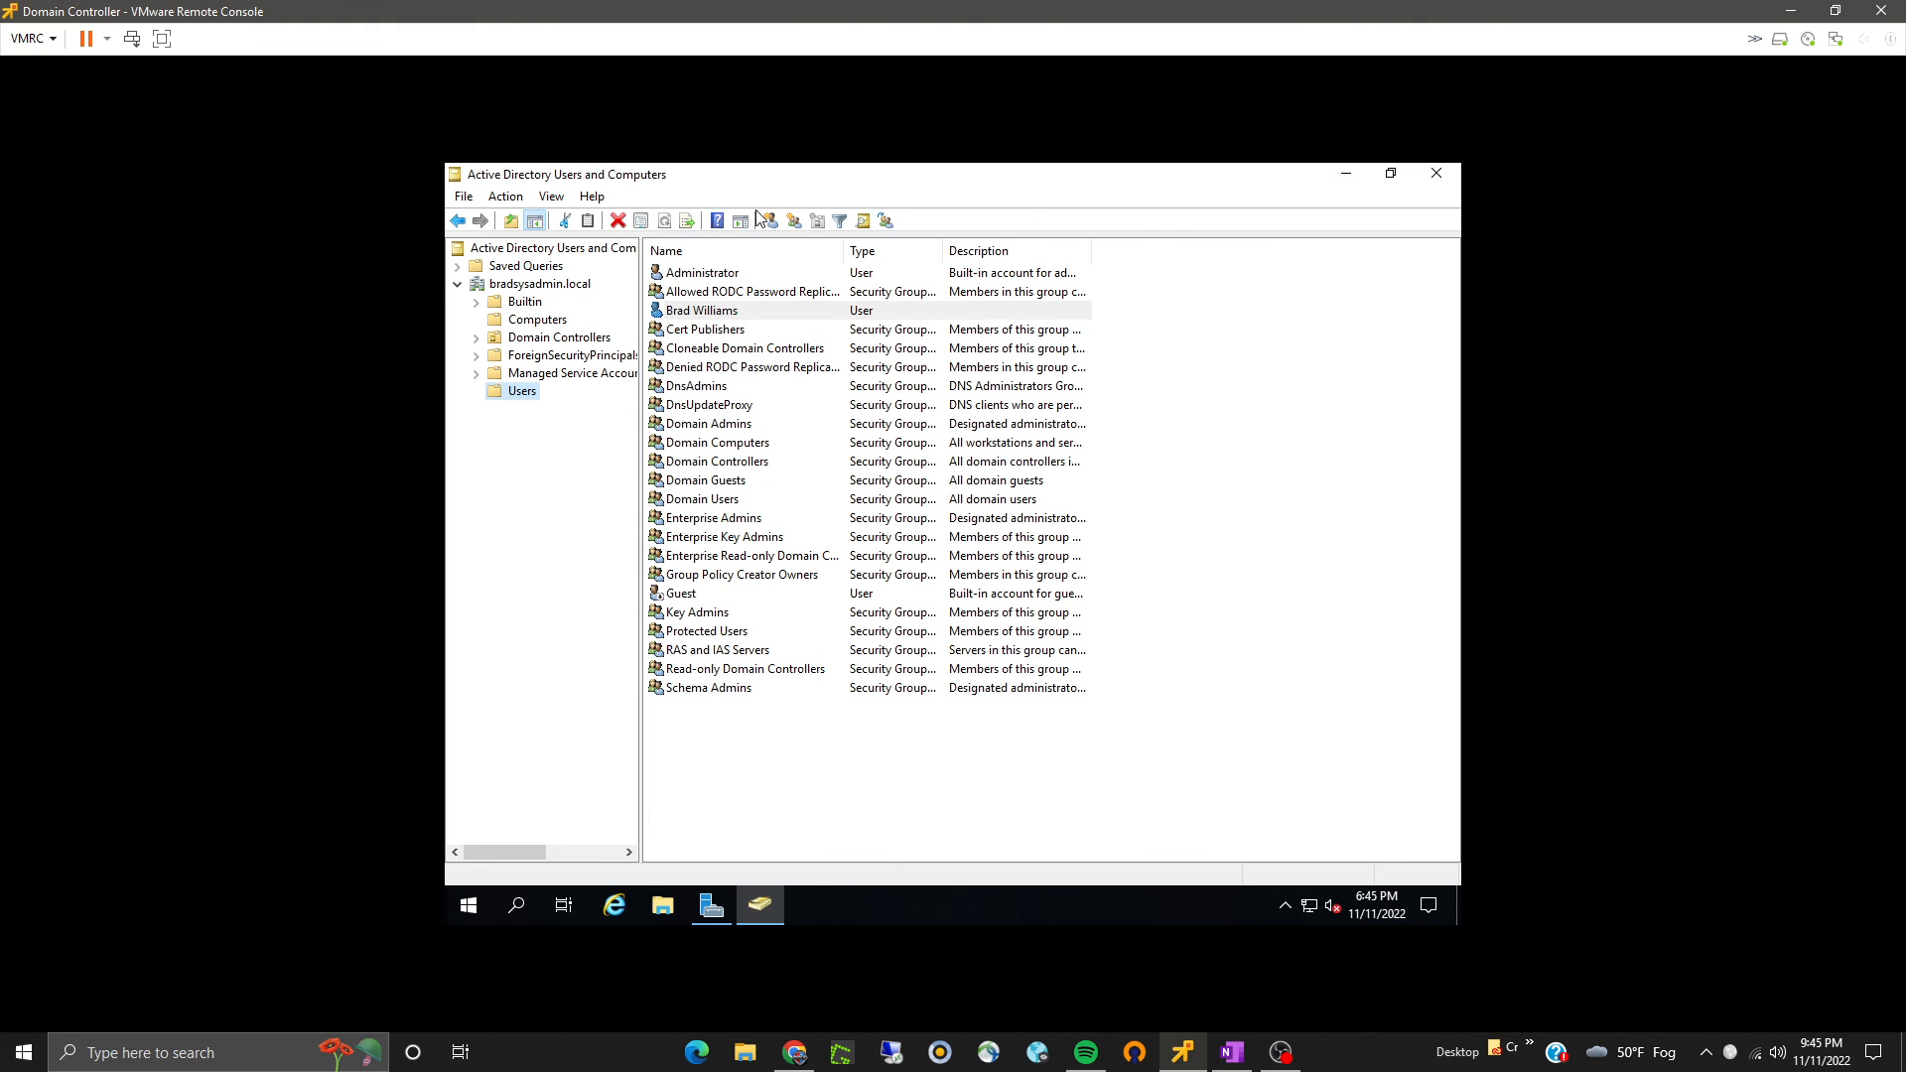
click(771, 223)
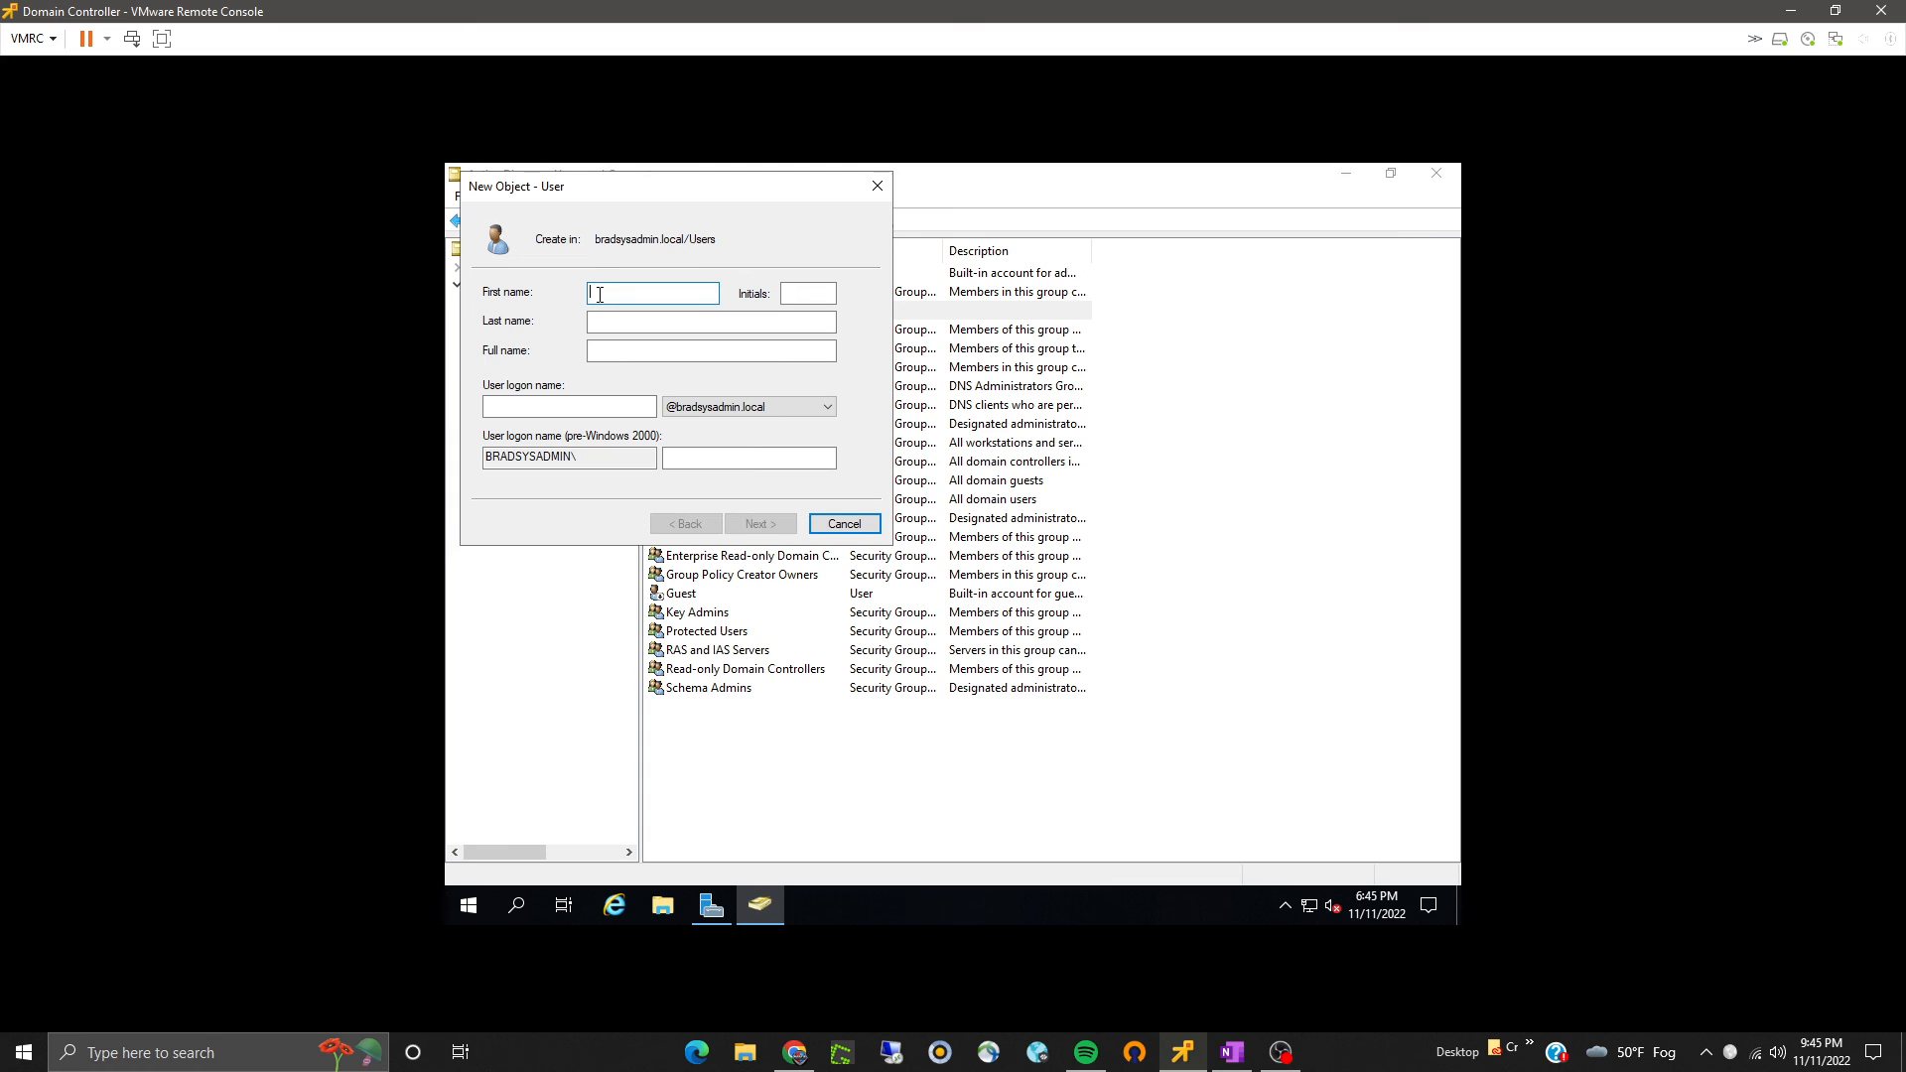
key(Tab)
key(Tab)
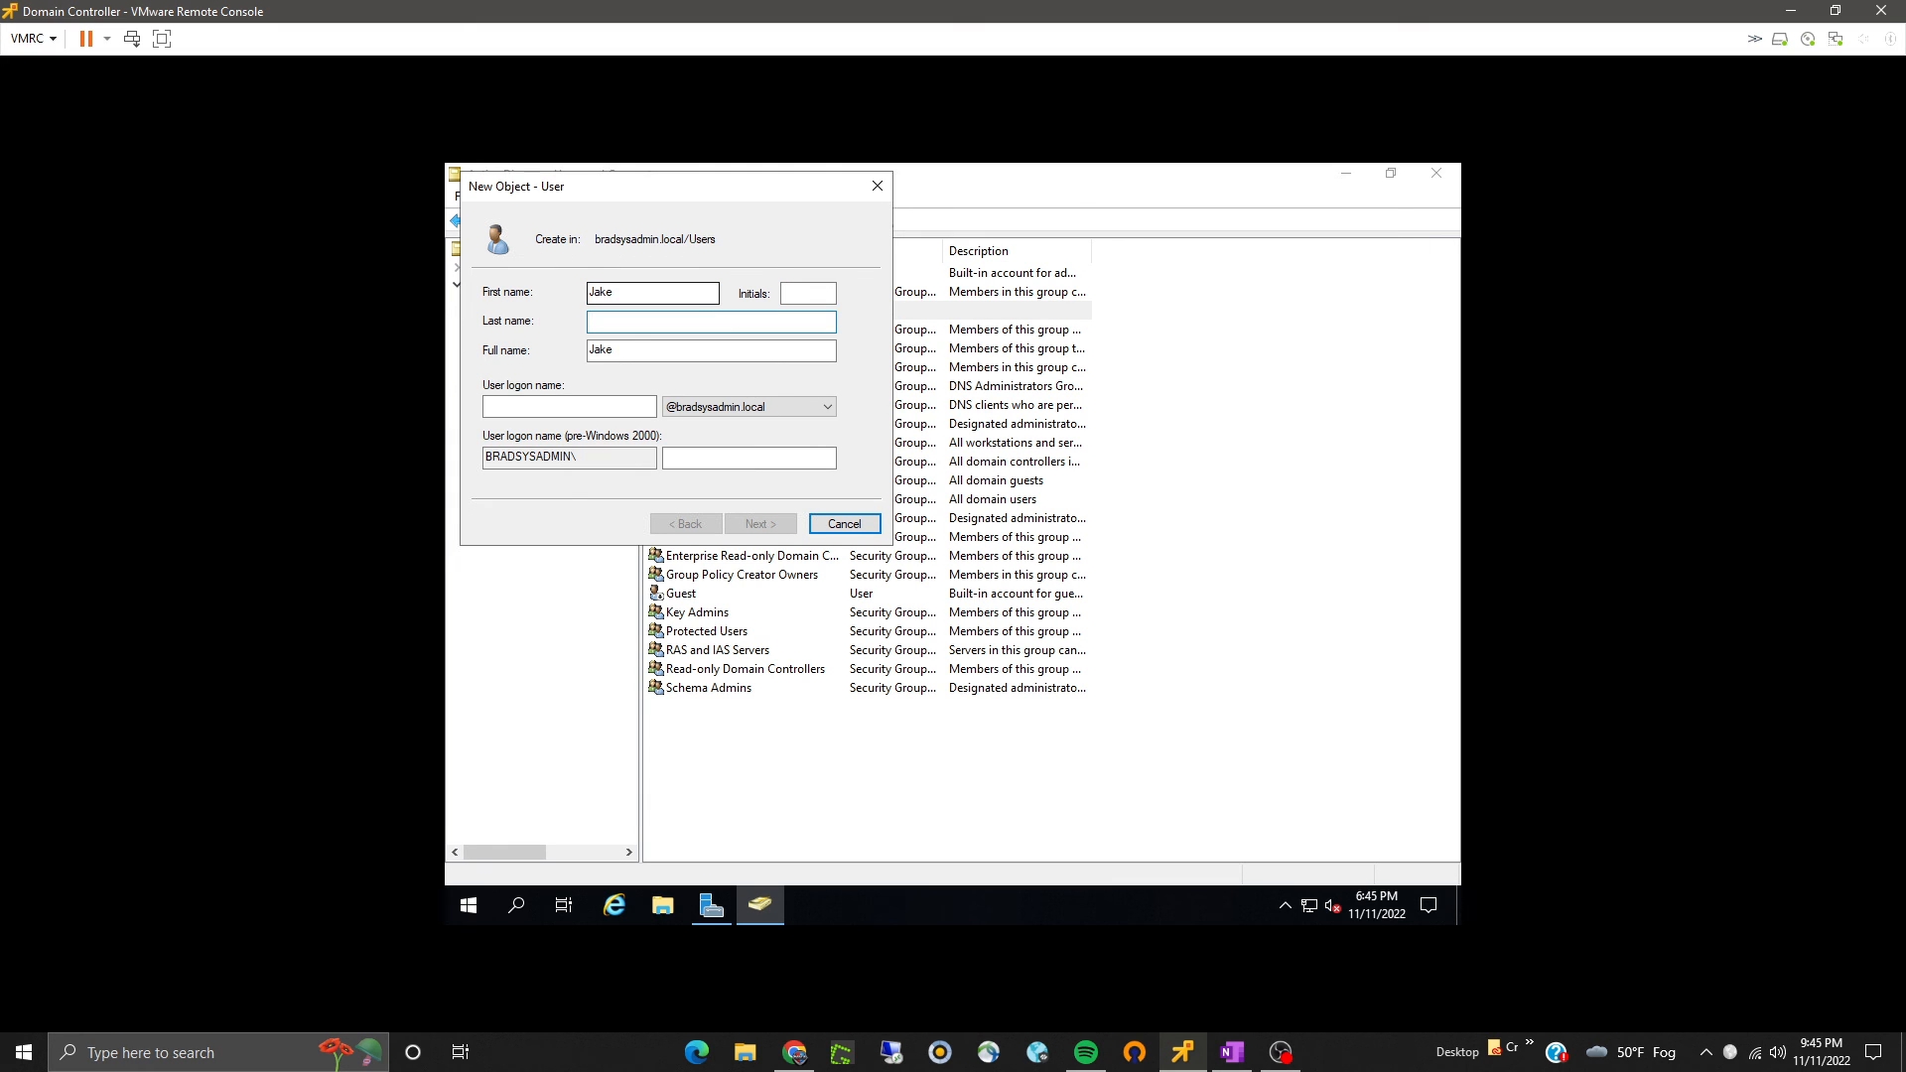
click(615, 407)
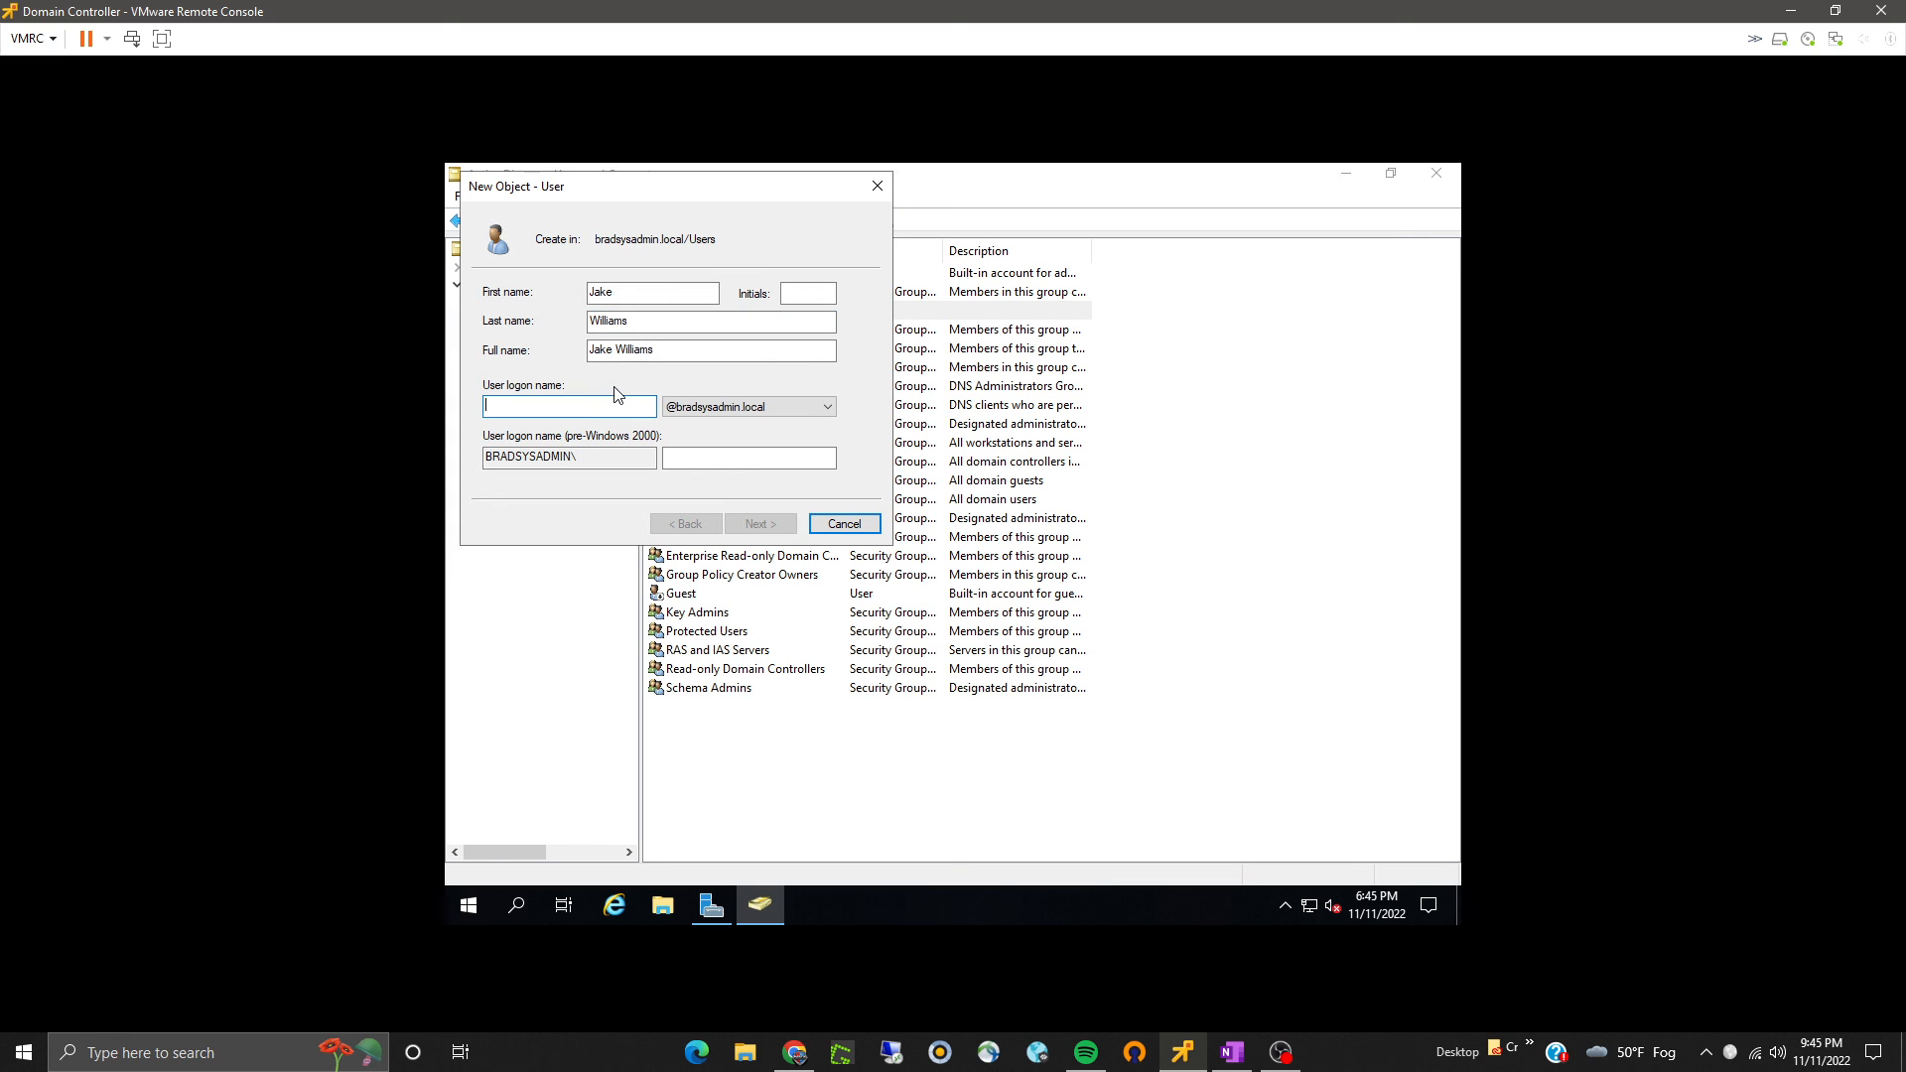
text(jake)
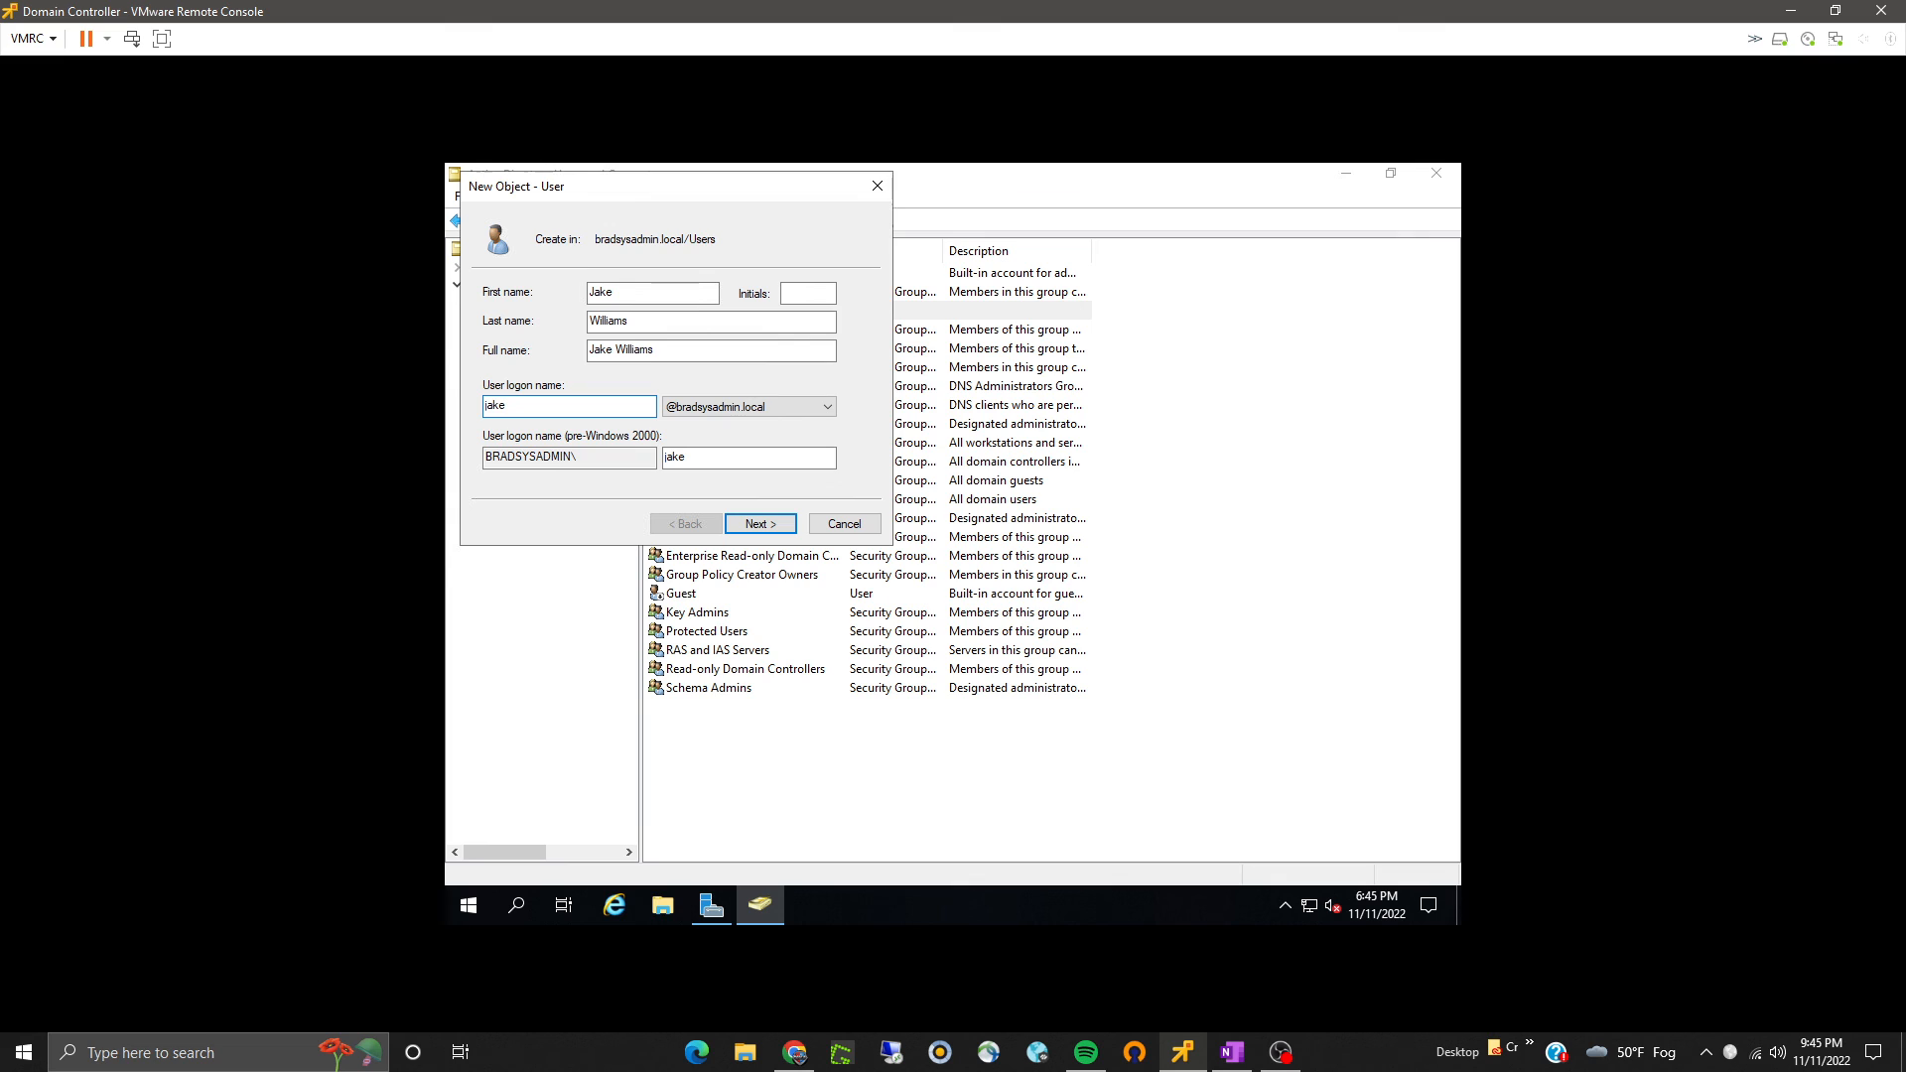
click(761, 527)
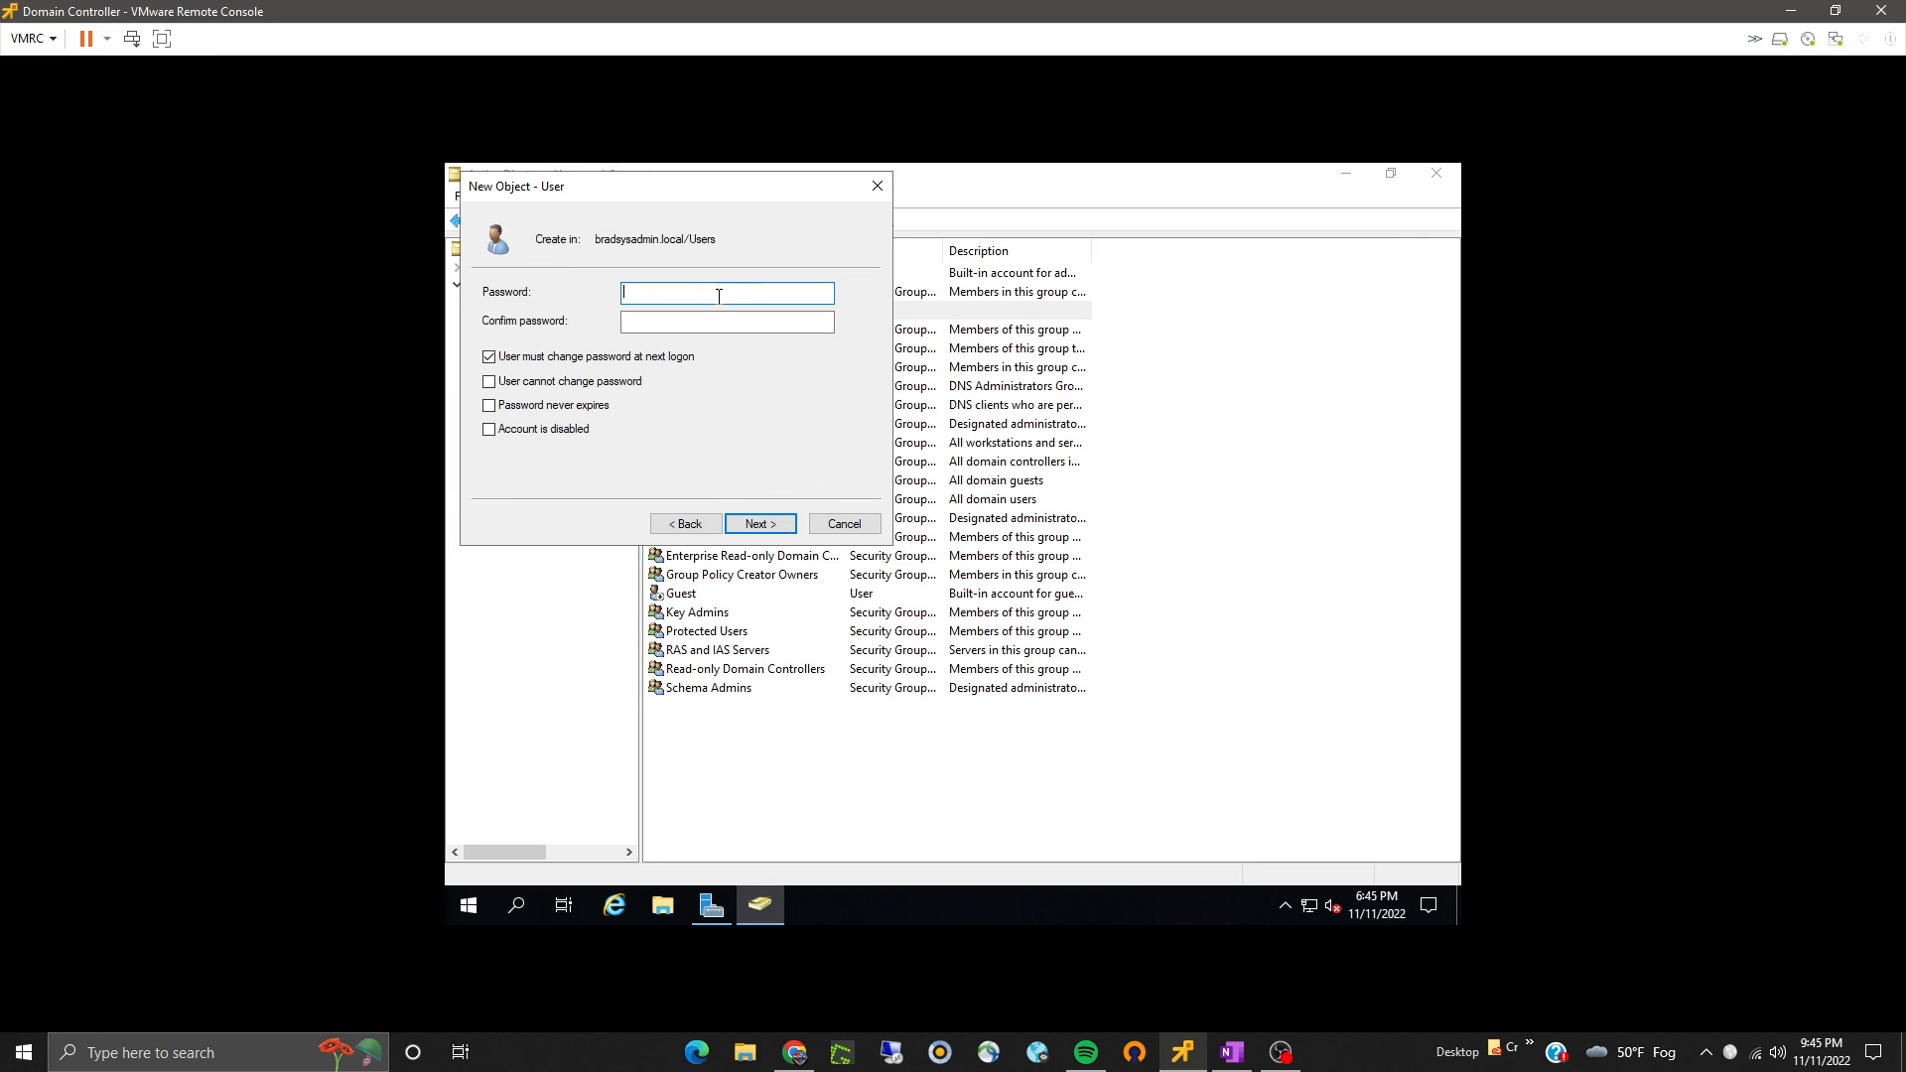
- Enter and confirm the second user's password, untick must change at next logon, tick Password never expires, and finish
text(•••••••••••)
key(Tab)
text(•)
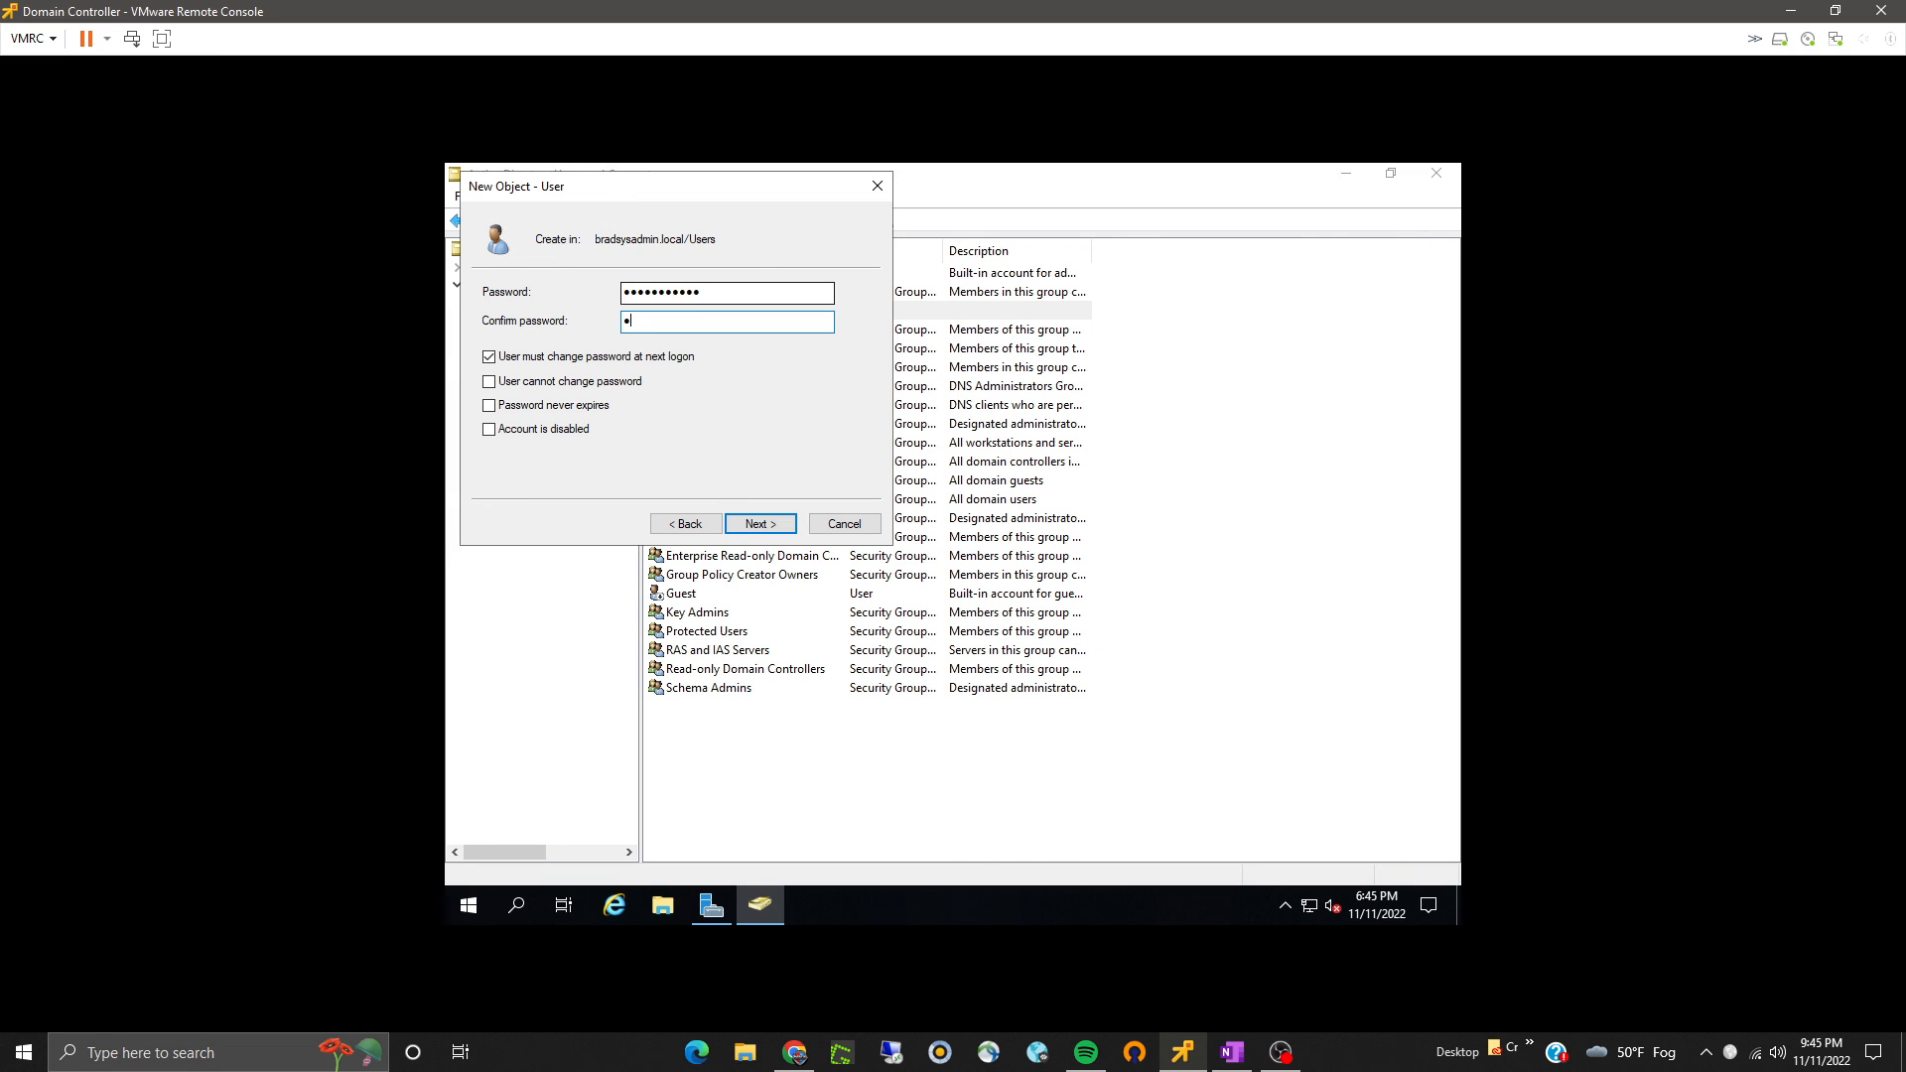
text(••••••••••)
click(621, 358)
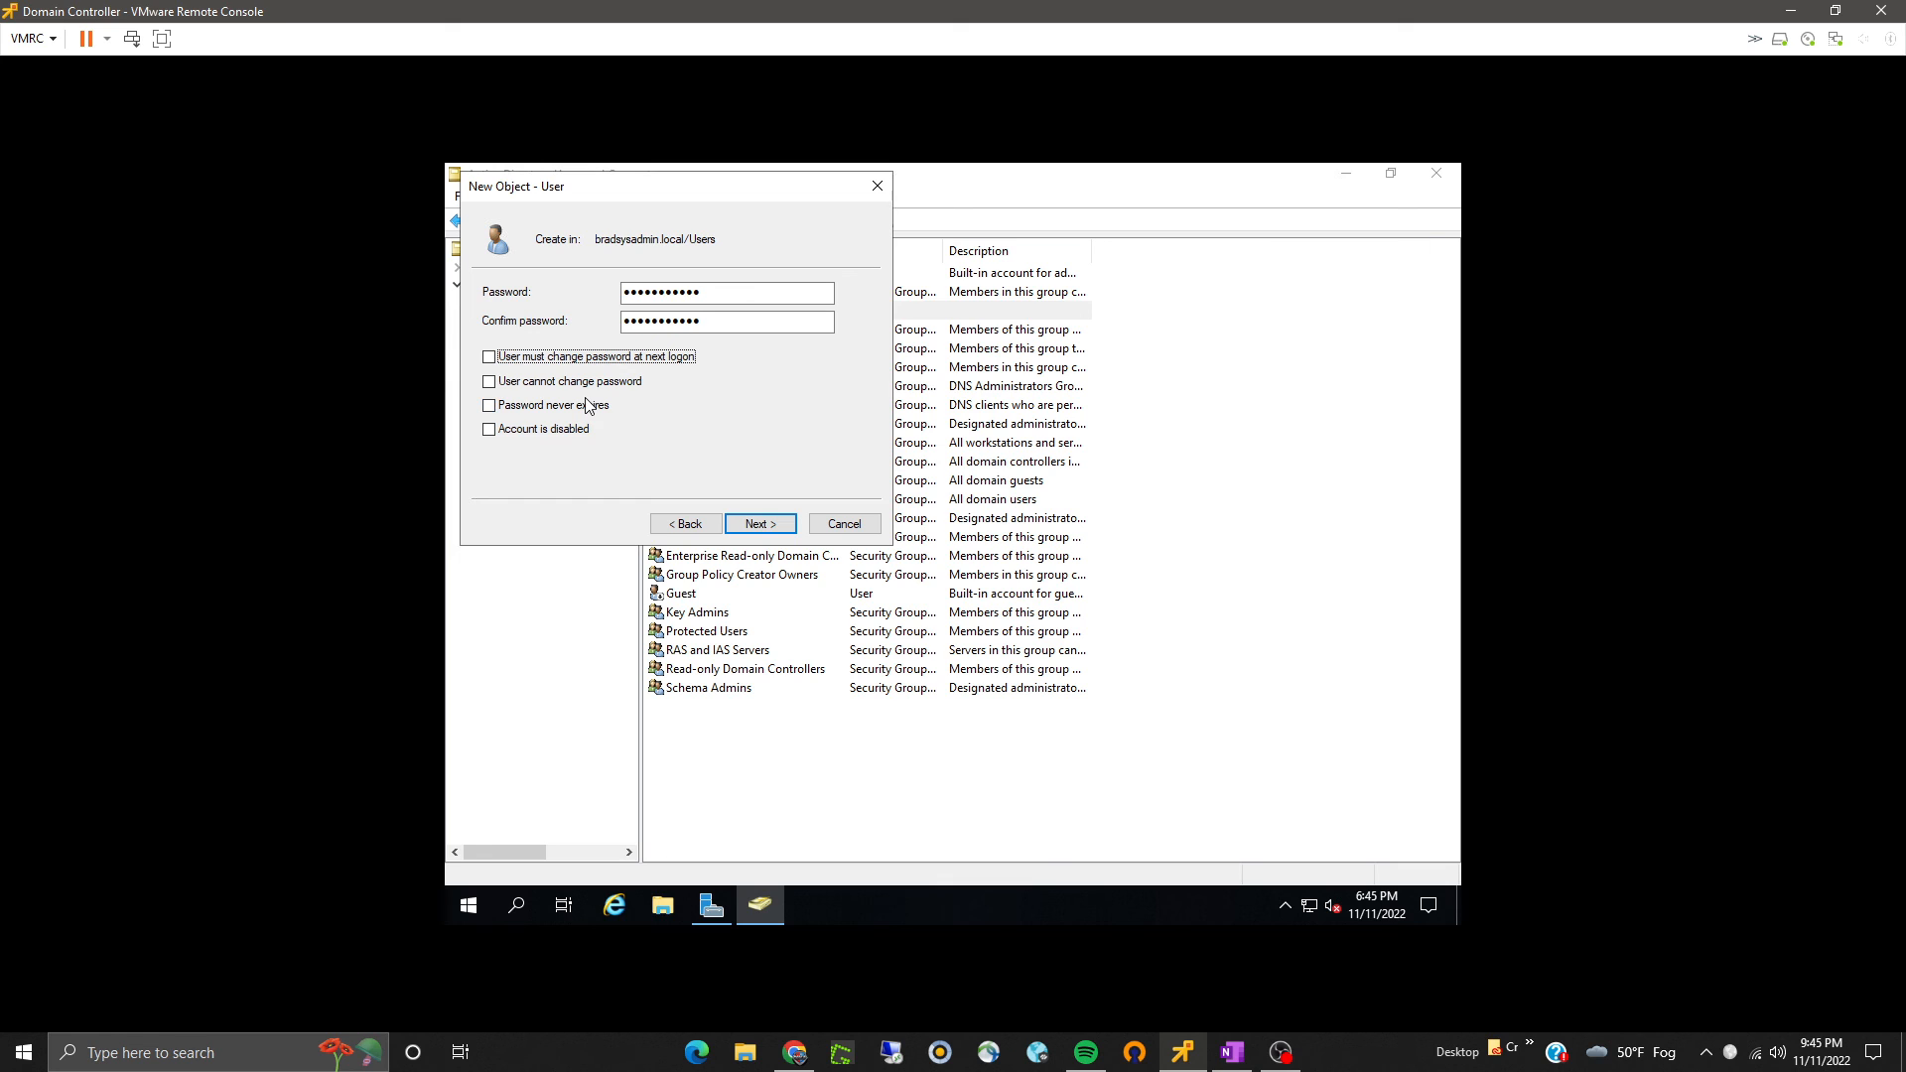
click(588, 405)
click(780, 527)
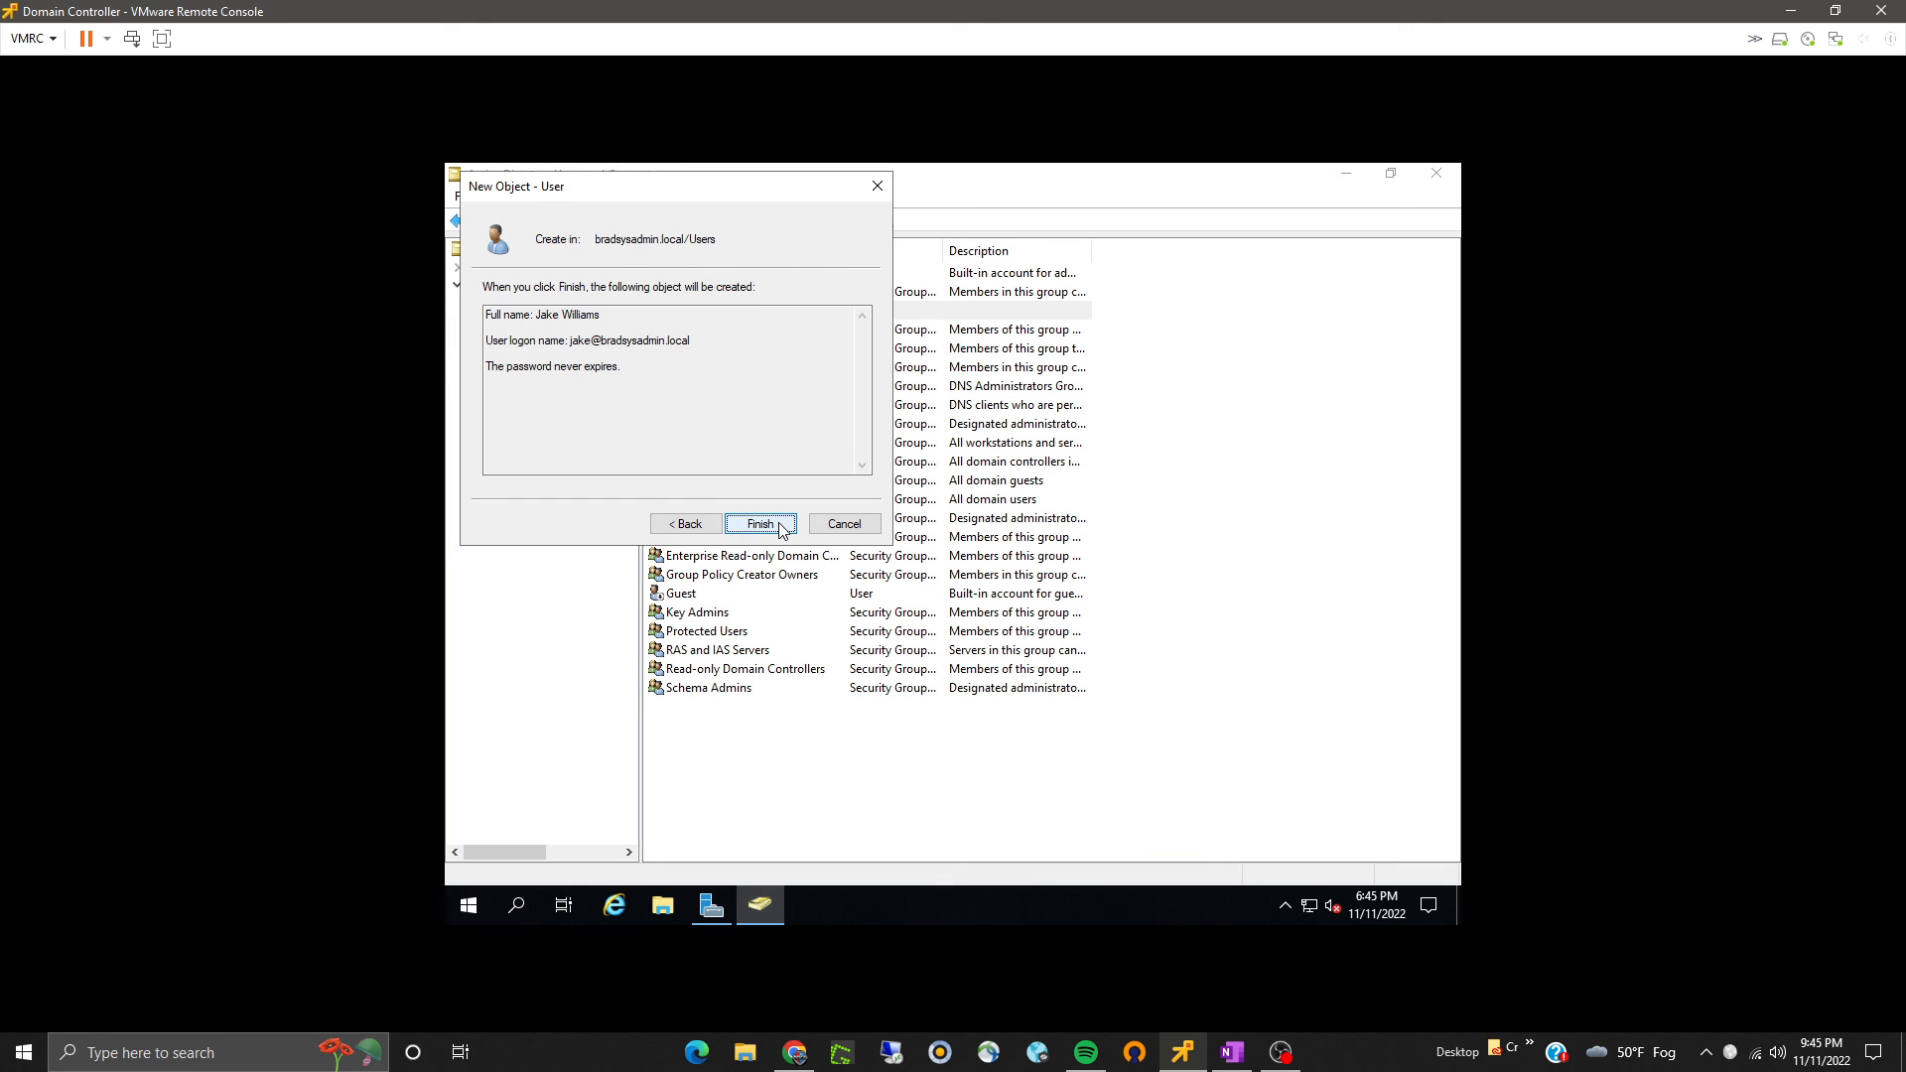
click(779, 526)
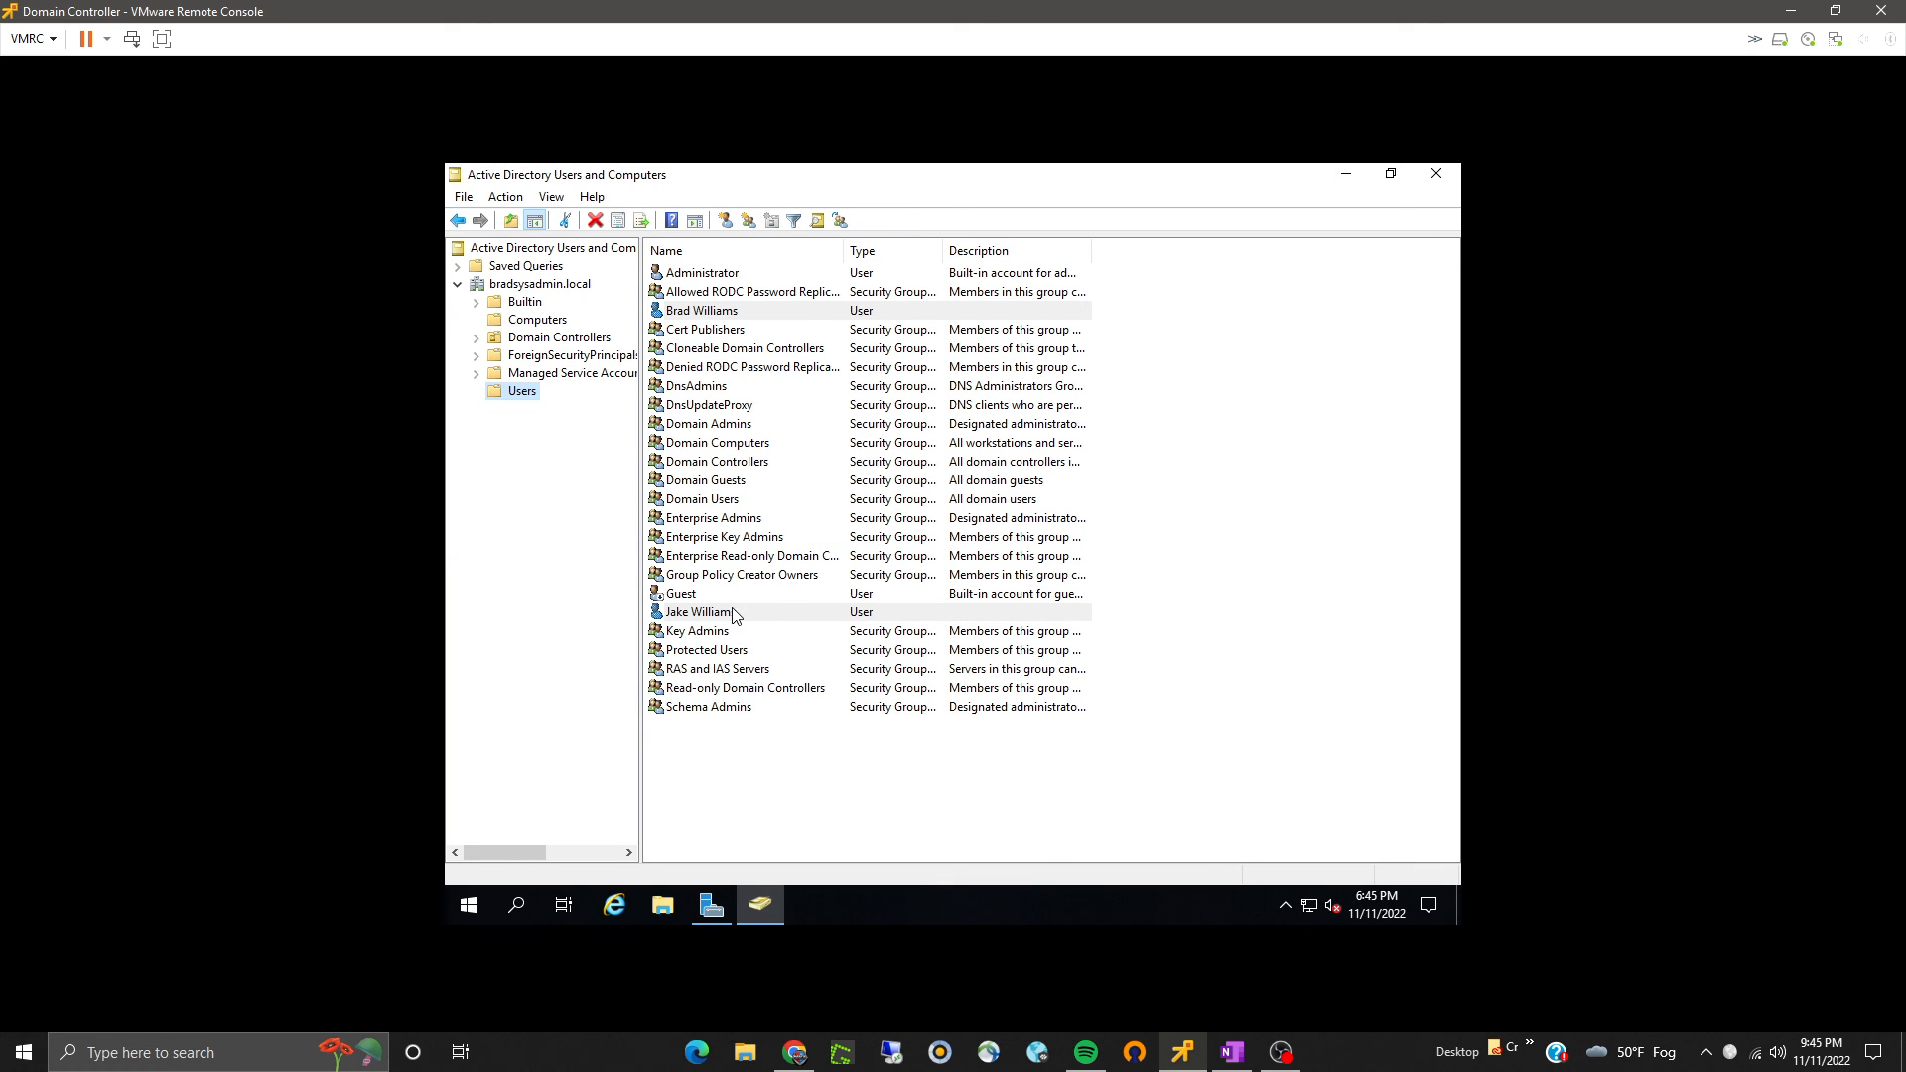
- Select the newly created user, then close Active Directory Users and Computers and Server Manager
click(735, 613)
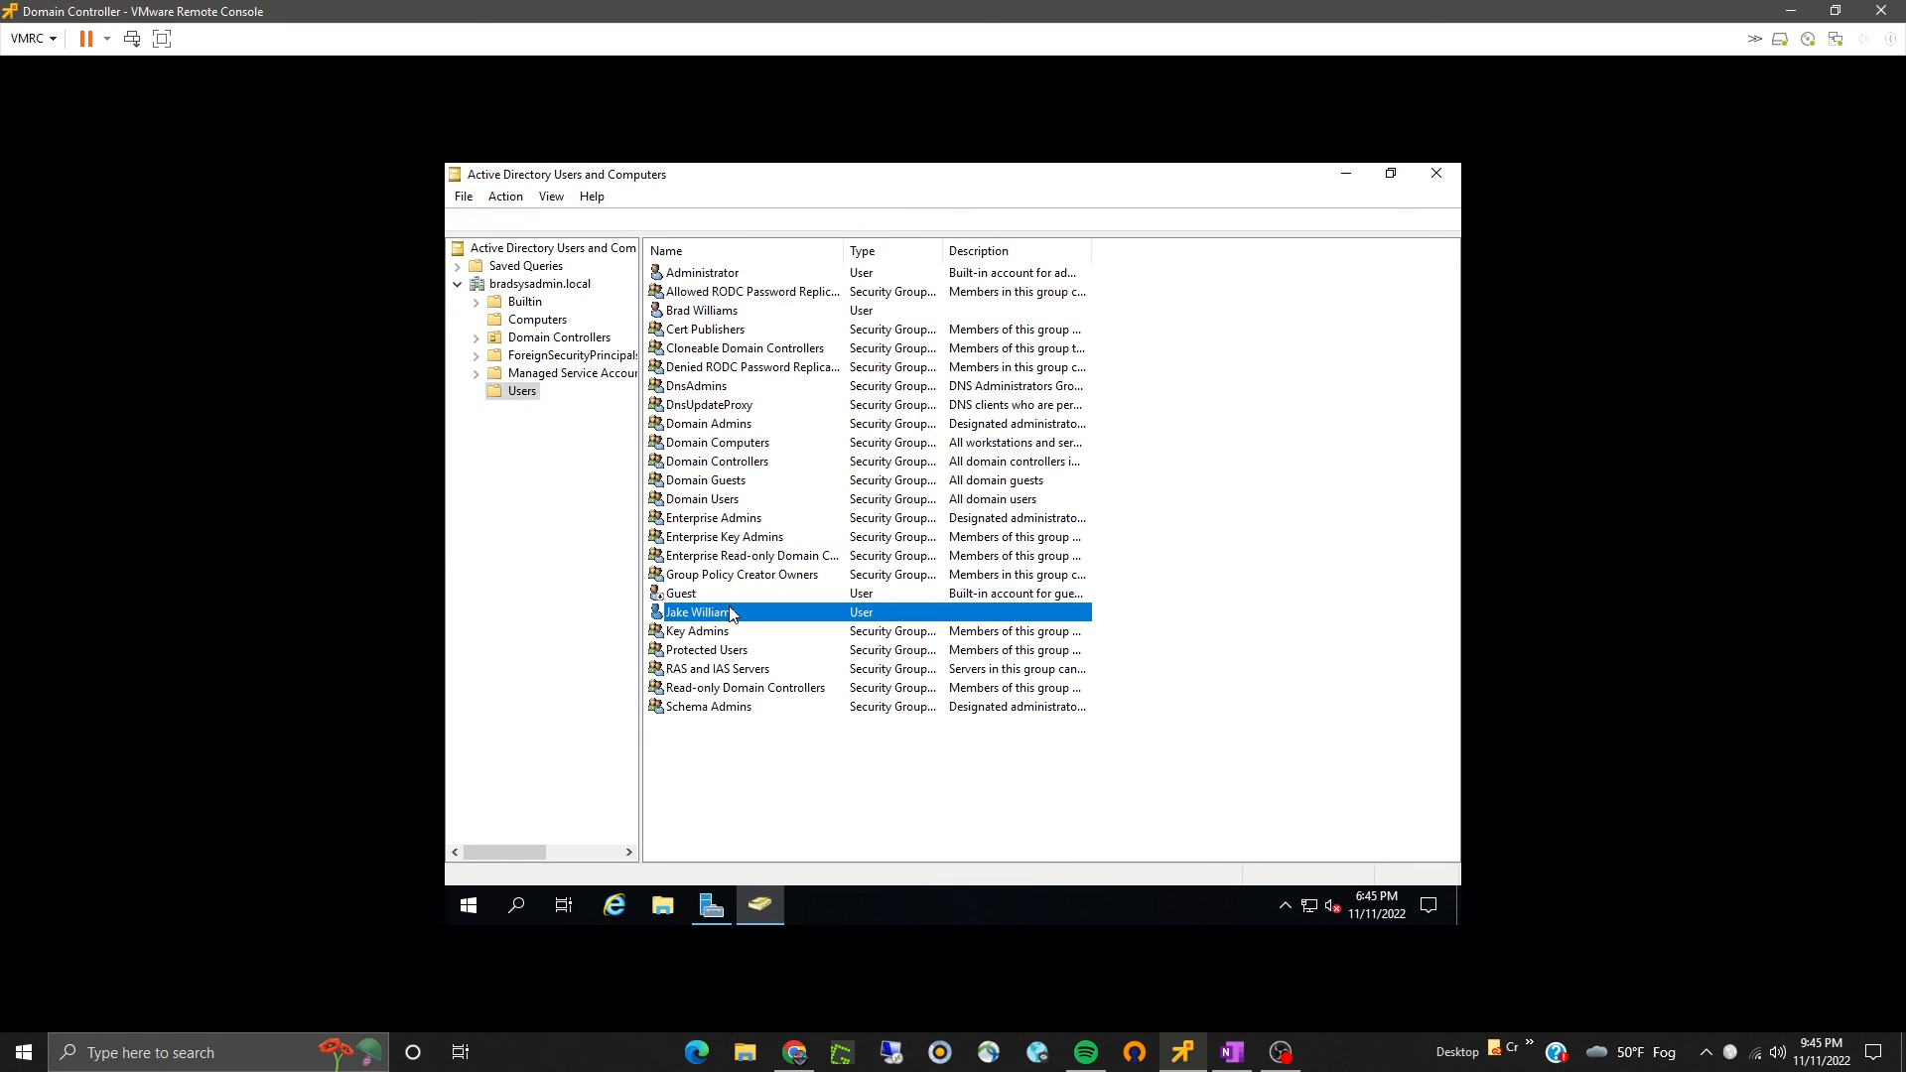
click(1435, 176)
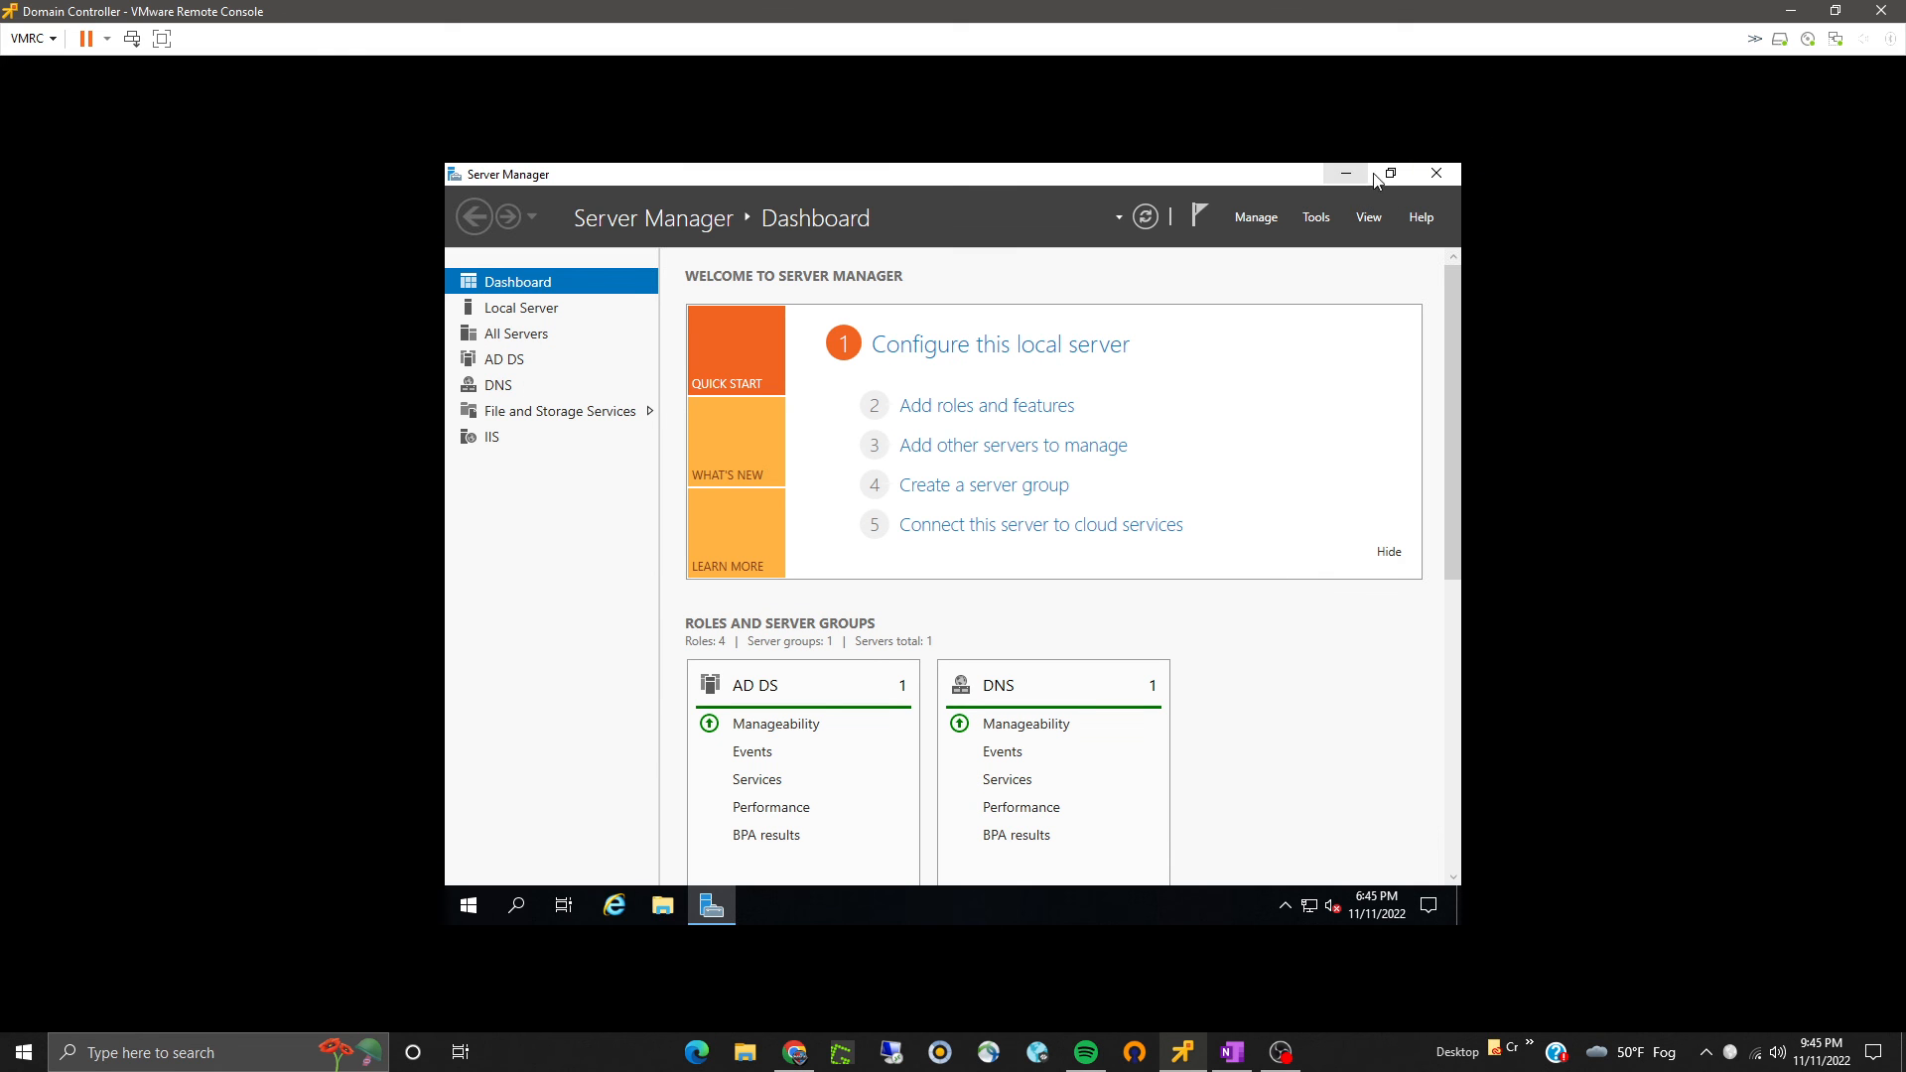
click(1436, 174)
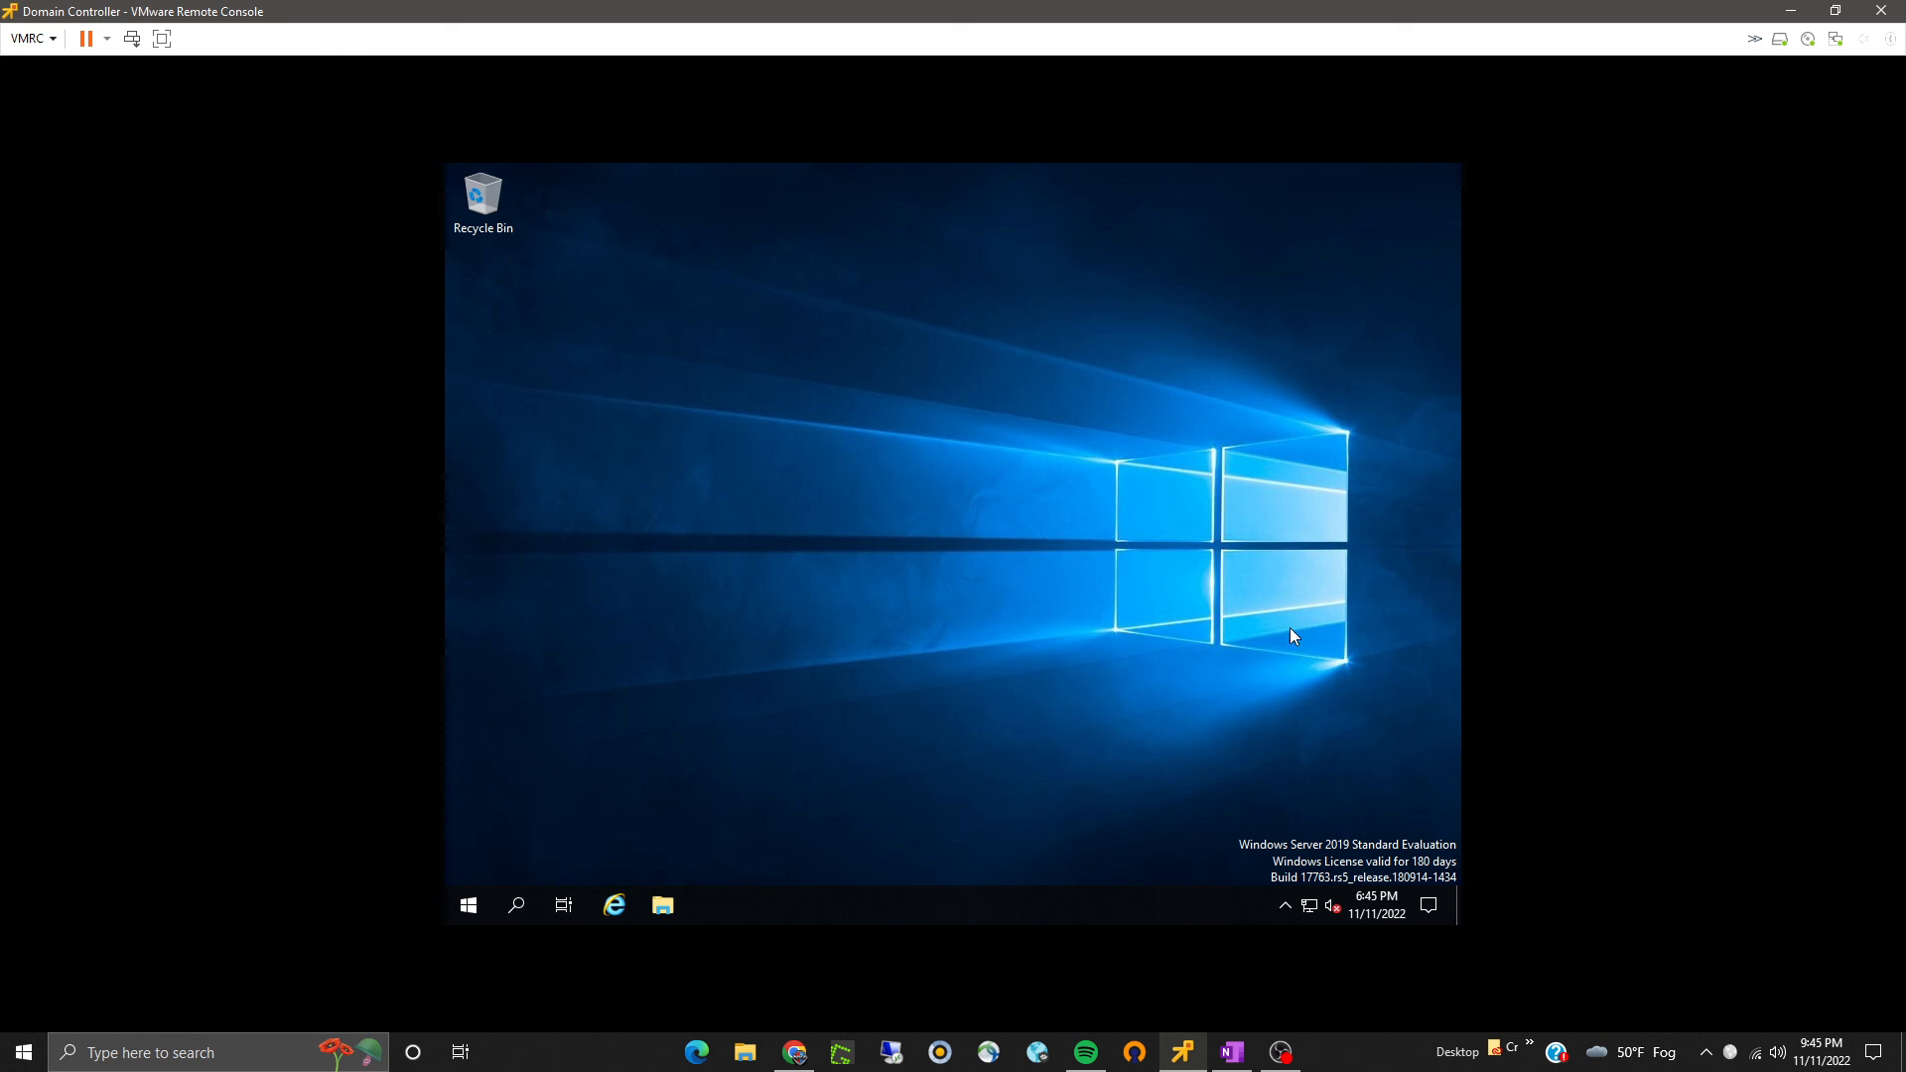